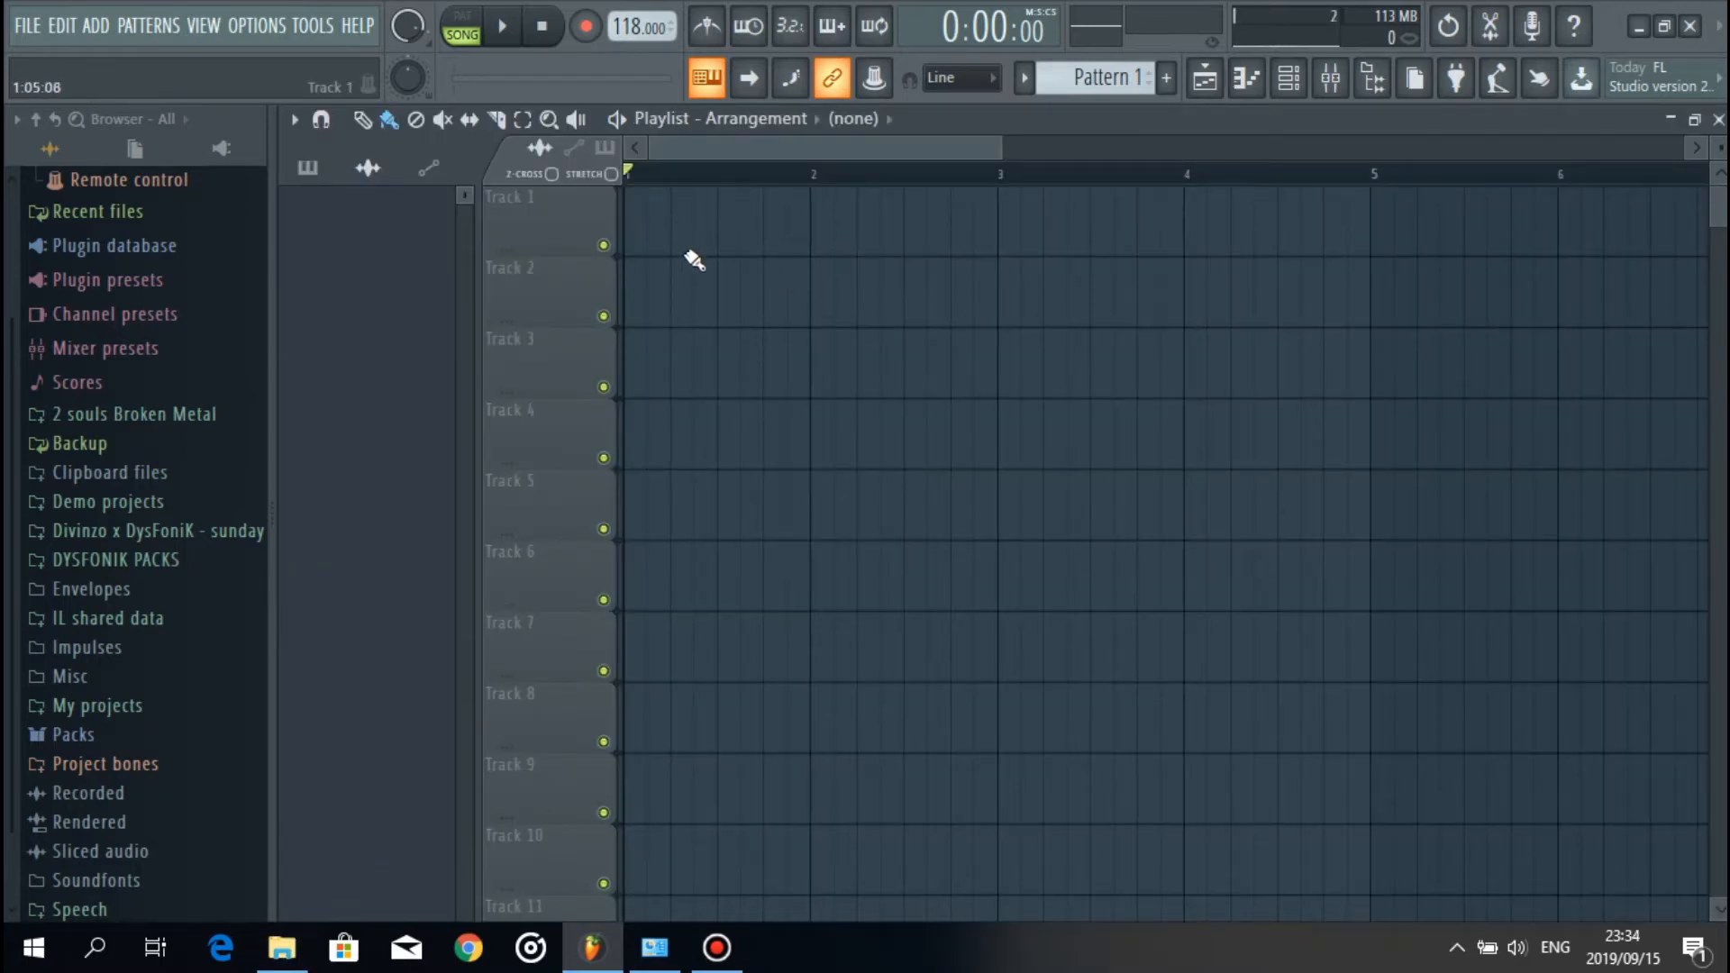
Step: Import the dysfonik drum sample 1 from File Explorer's SAMPLES BY DYSFONIK folder onto playlist Track 1, starting at bar 1
{"action": "left_click", "coordinate": [281, 948]}
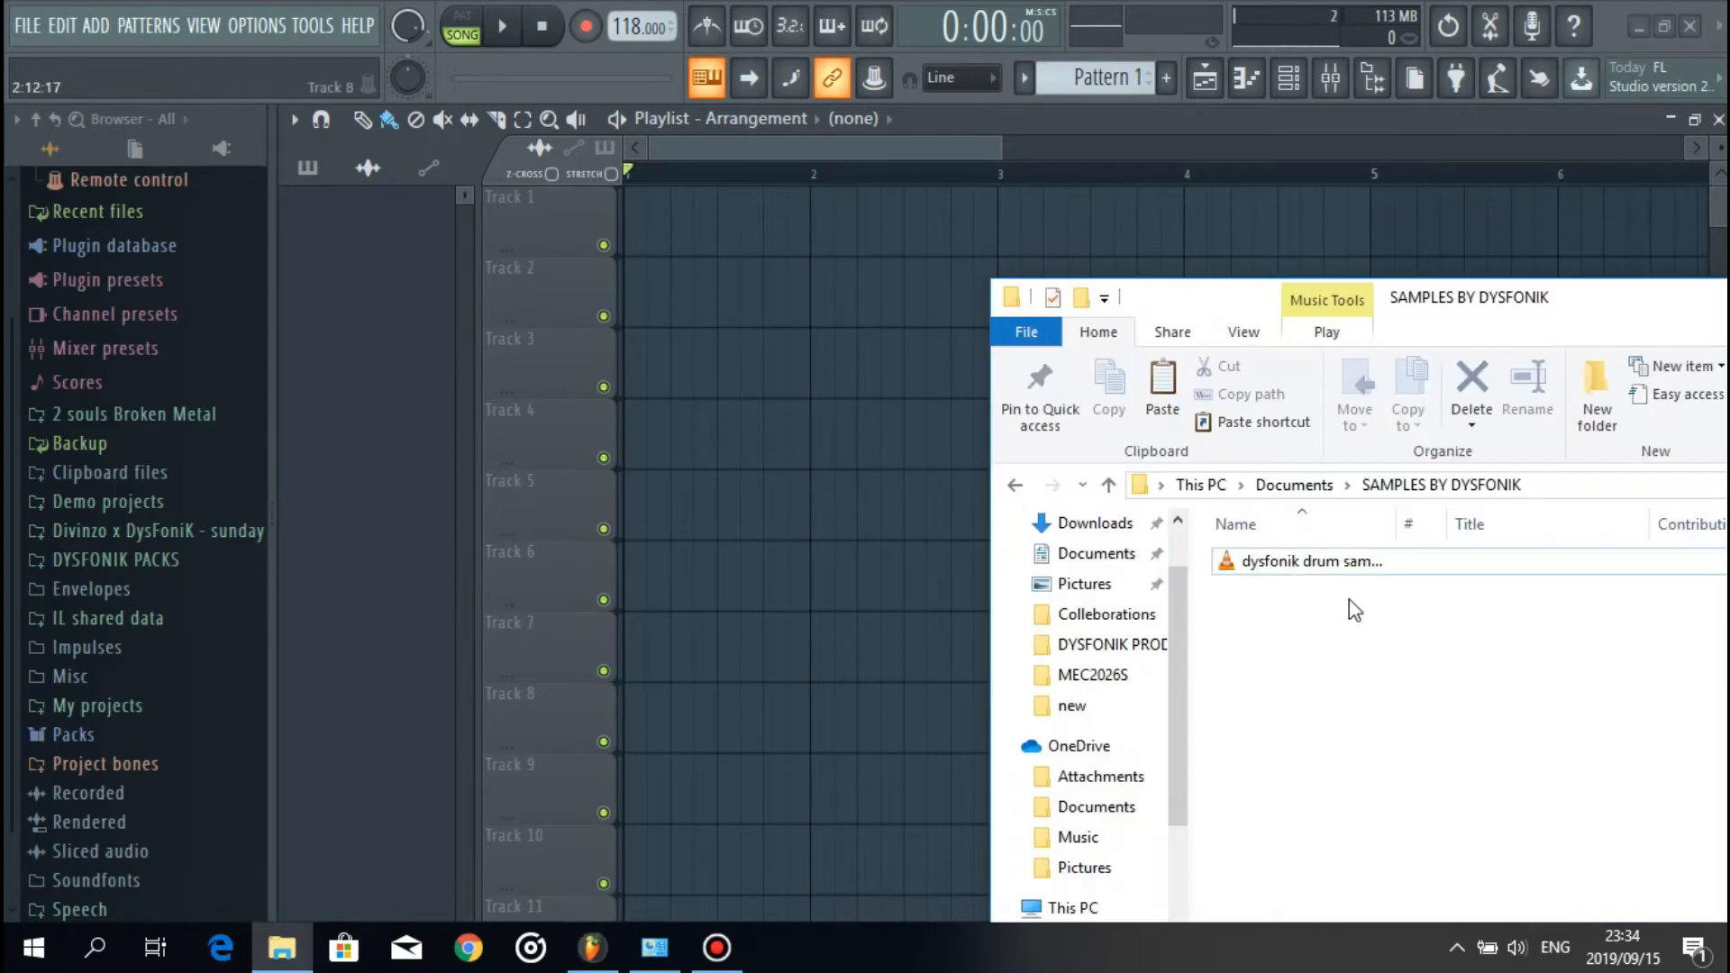
{"action": "left_click_drag", "start_coordinate": [1351, 562], "coordinate": [667, 223]}
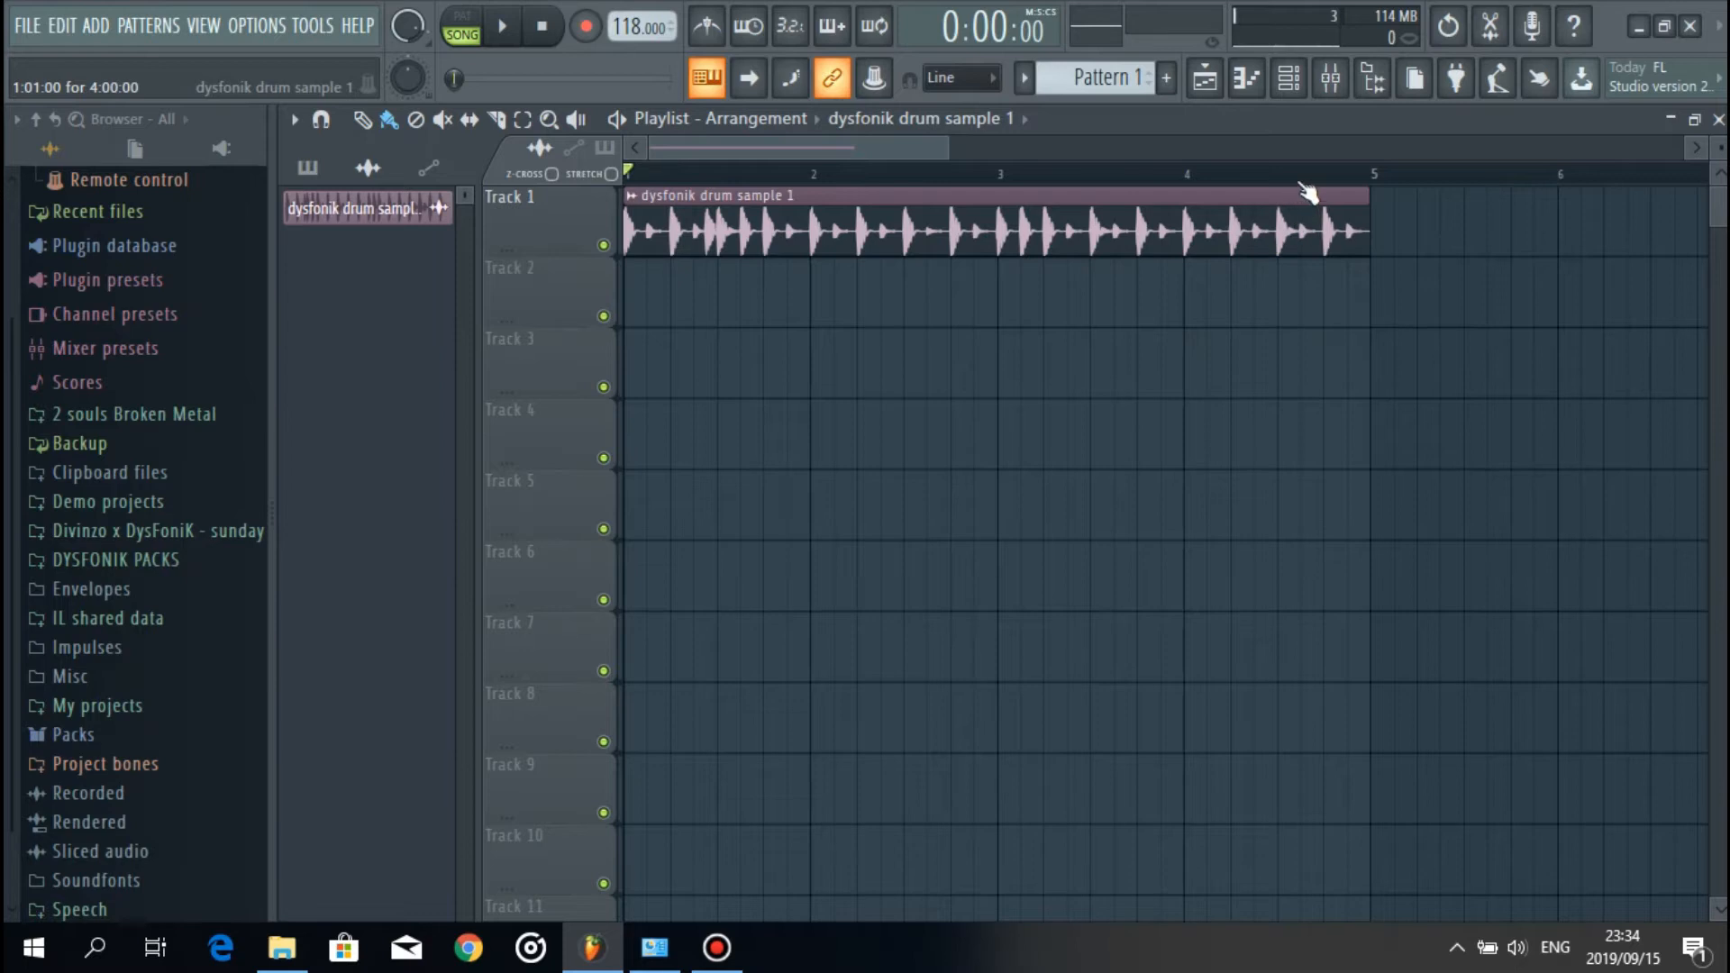
{"action": "scroll", "coordinate": [1306, 188], "scroll_direction": "down", "scroll_amount": 5}
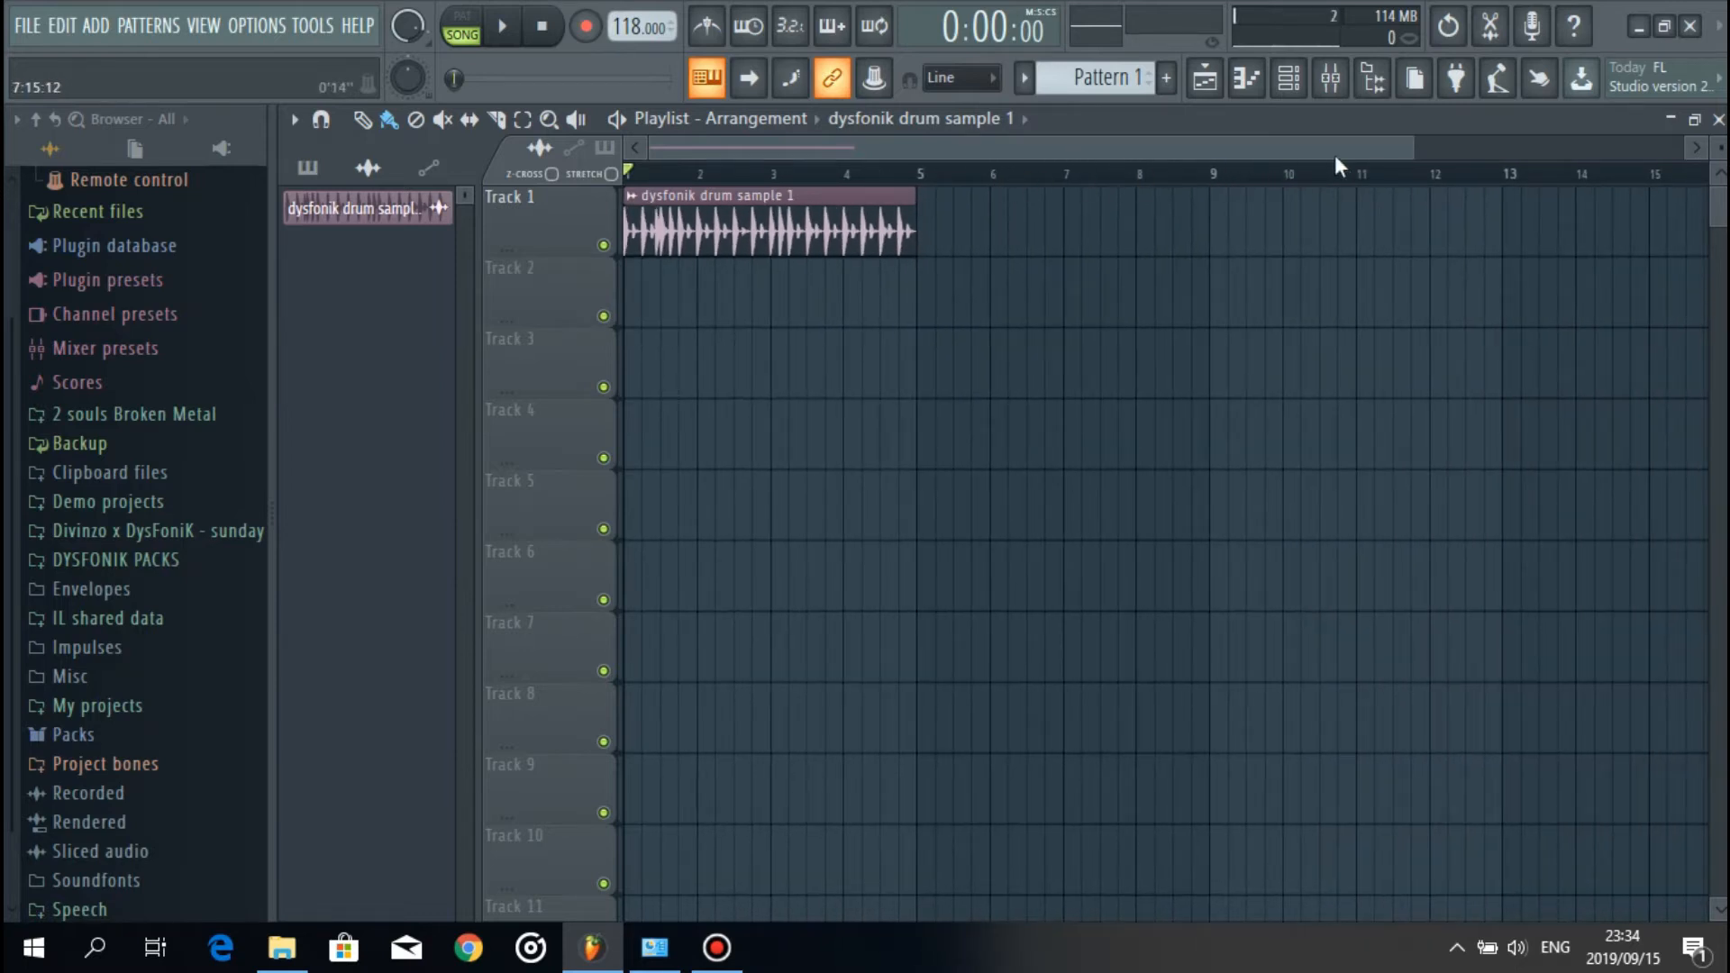
{"action": "left_click_drag", "start_coordinate": [1407, 149], "coordinate": [1311, 176]}
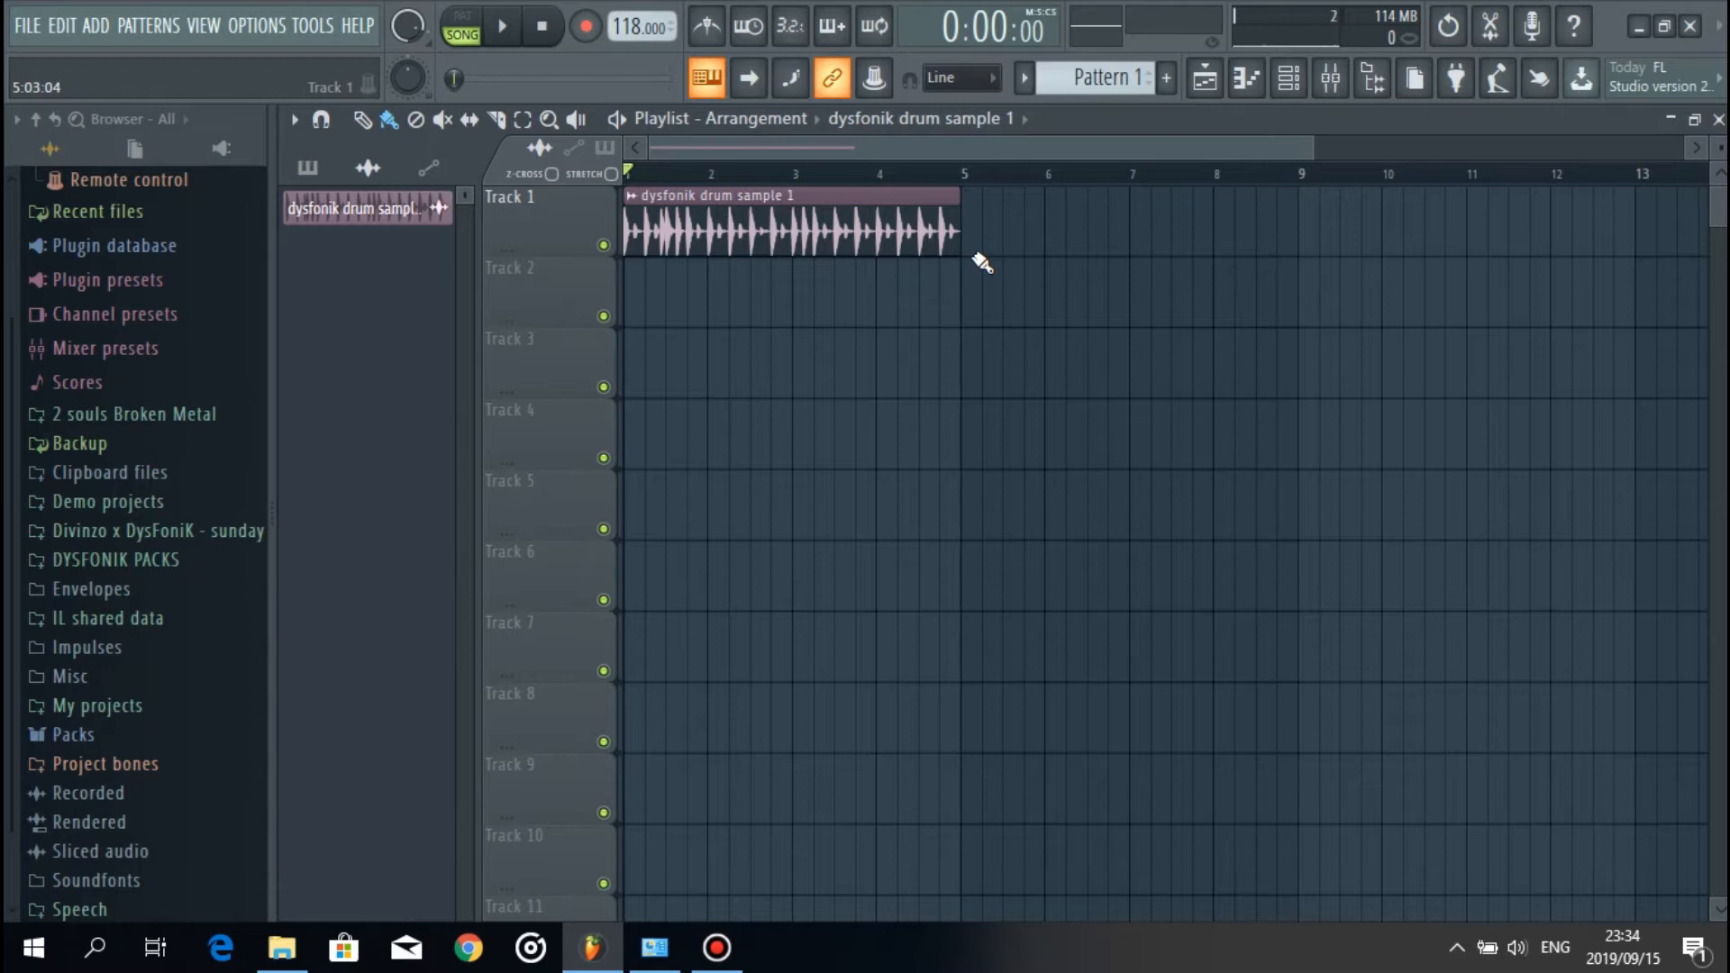
{"action": "left_click_drag", "start_coordinate": [1059, 238], "coordinate": [820, 214]}
{"action": "key", "text": "ctrl+b"}
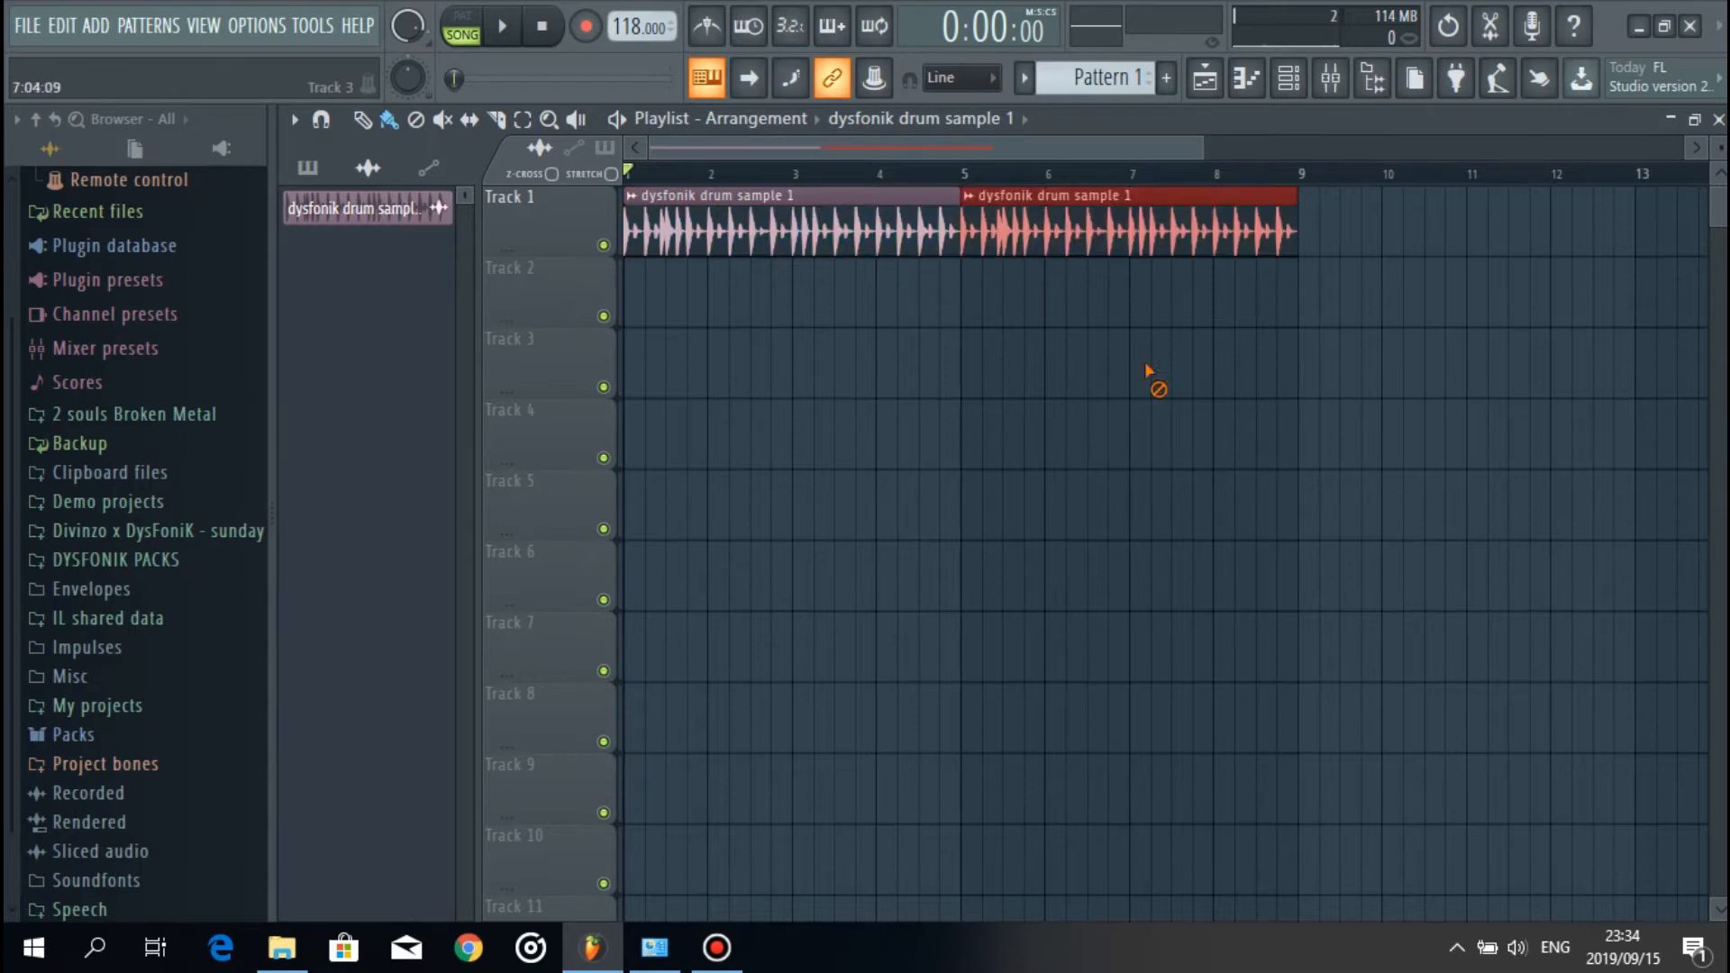
{"action": "left_click", "coordinate": [1150, 375], "text": "ctrl"}
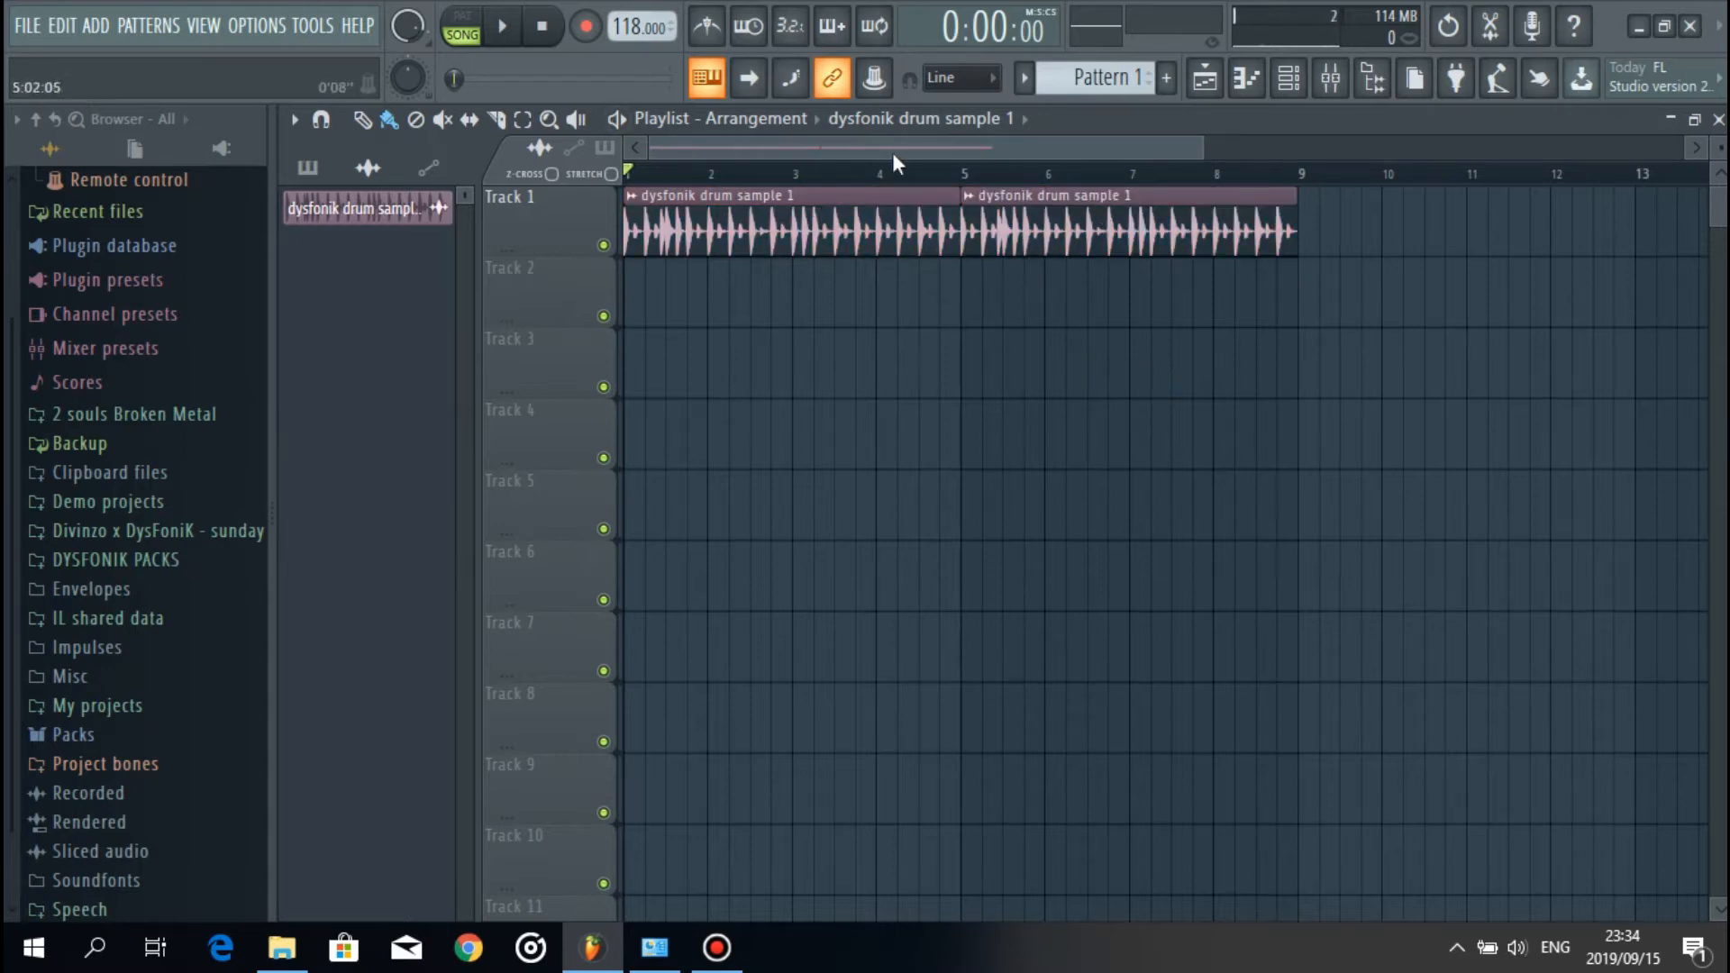
{"action": "key", "text": "space"}
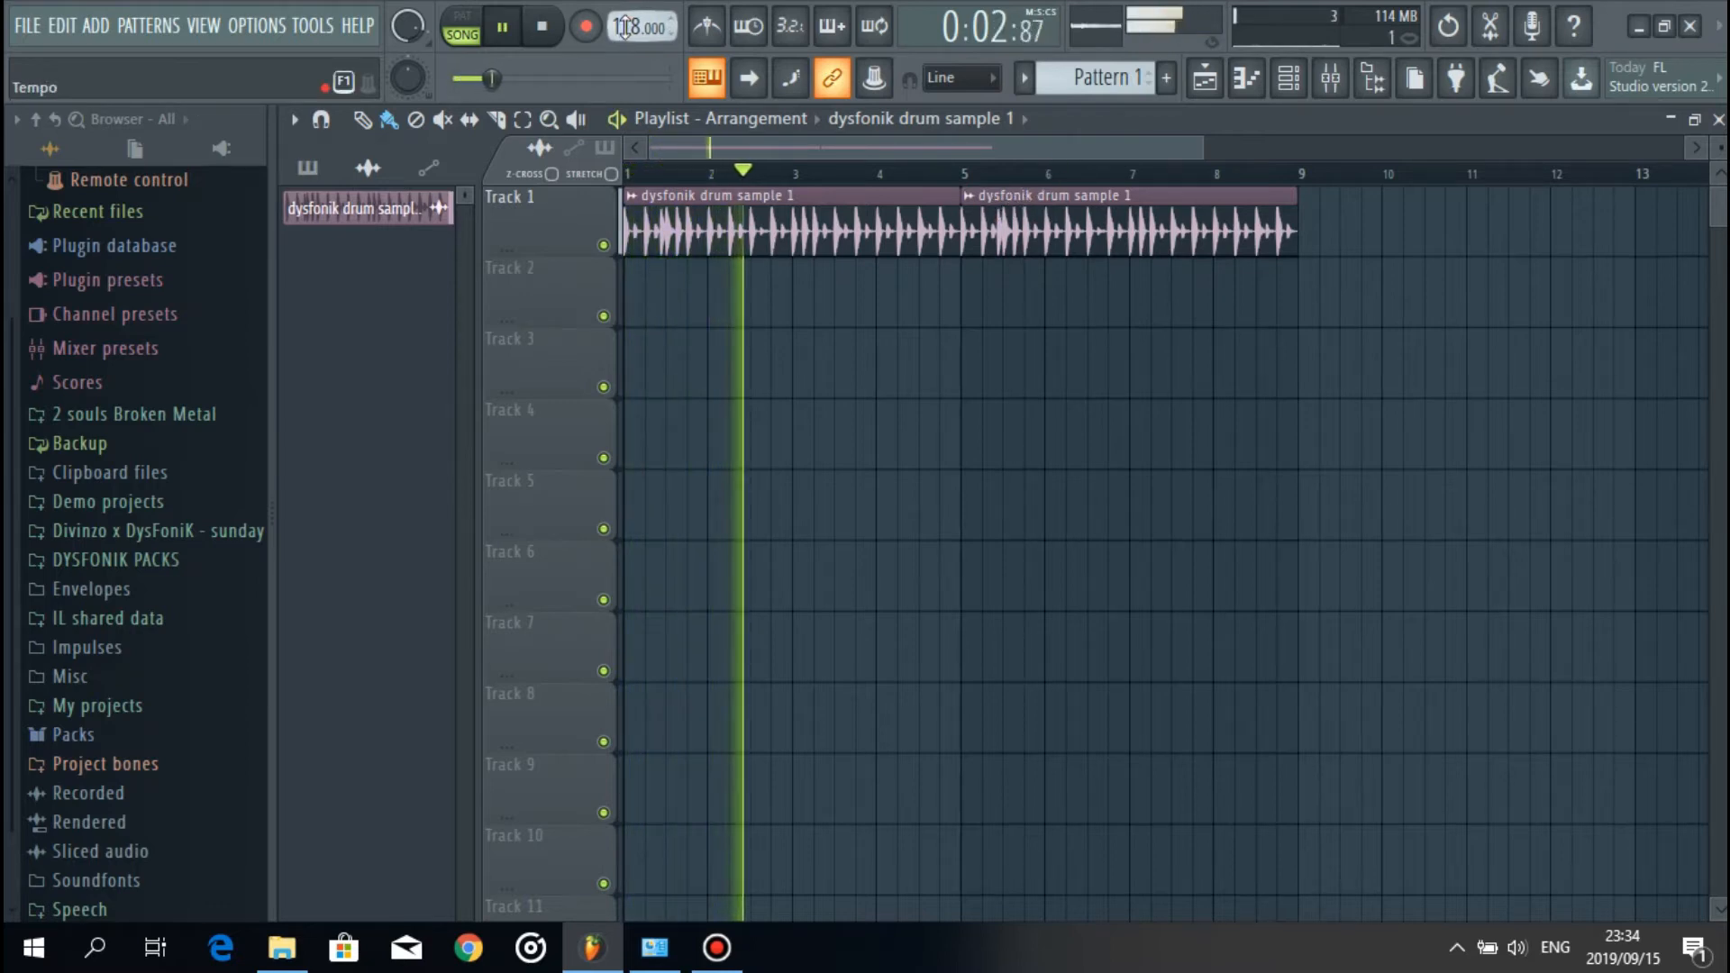
{"action": "right_click", "coordinate": [1050, 226]}
Step: Place a Pattern 2 clip on Track 2, four bars long from bar 1, directly under the drum sample
{"action": "scroll", "coordinate": [1078, 77], "scroll_direction": "up", "scroll_amount": 1}
{"action": "left_click", "coordinate": [680, 305]}
{"action": "left_click_drag", "start_coordinate": [679, 306], "coordinate": [959, 319]}
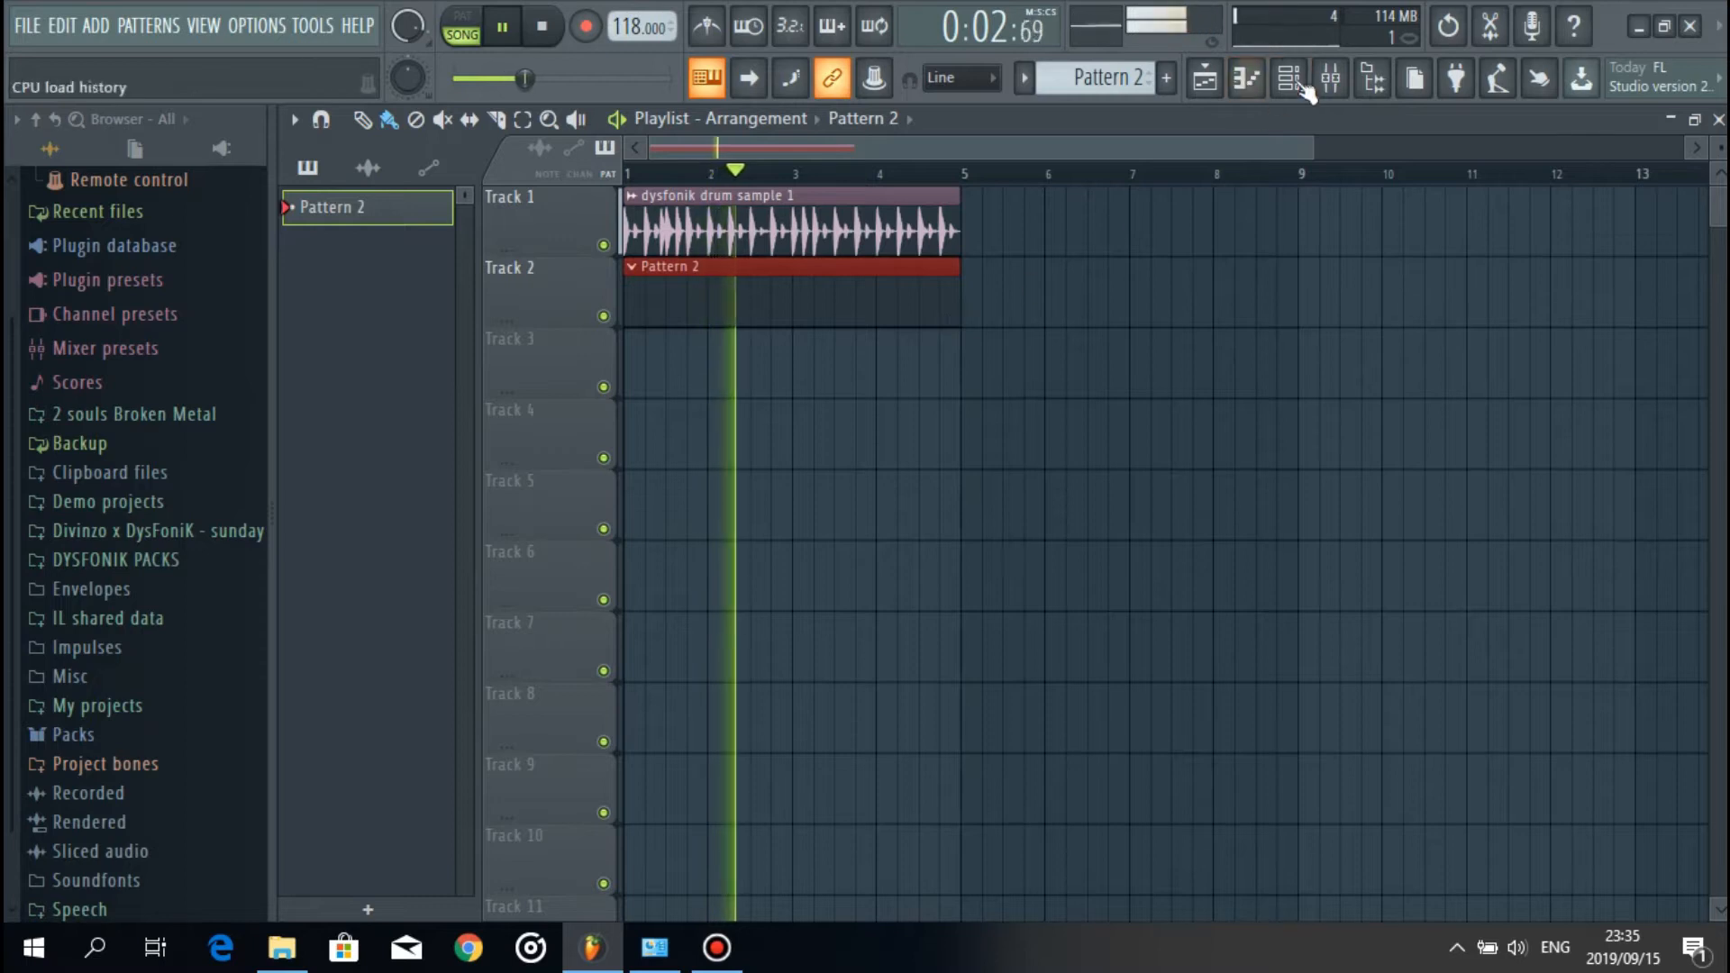
Step: Add a Harmless instrument channel to the channel rack and close its plugin window
{"action": "key", "text": "F6"}
{"action": "scroll", "coordinate": [483, 129], "scroll_direction": "down", "scroll_amount": 1}
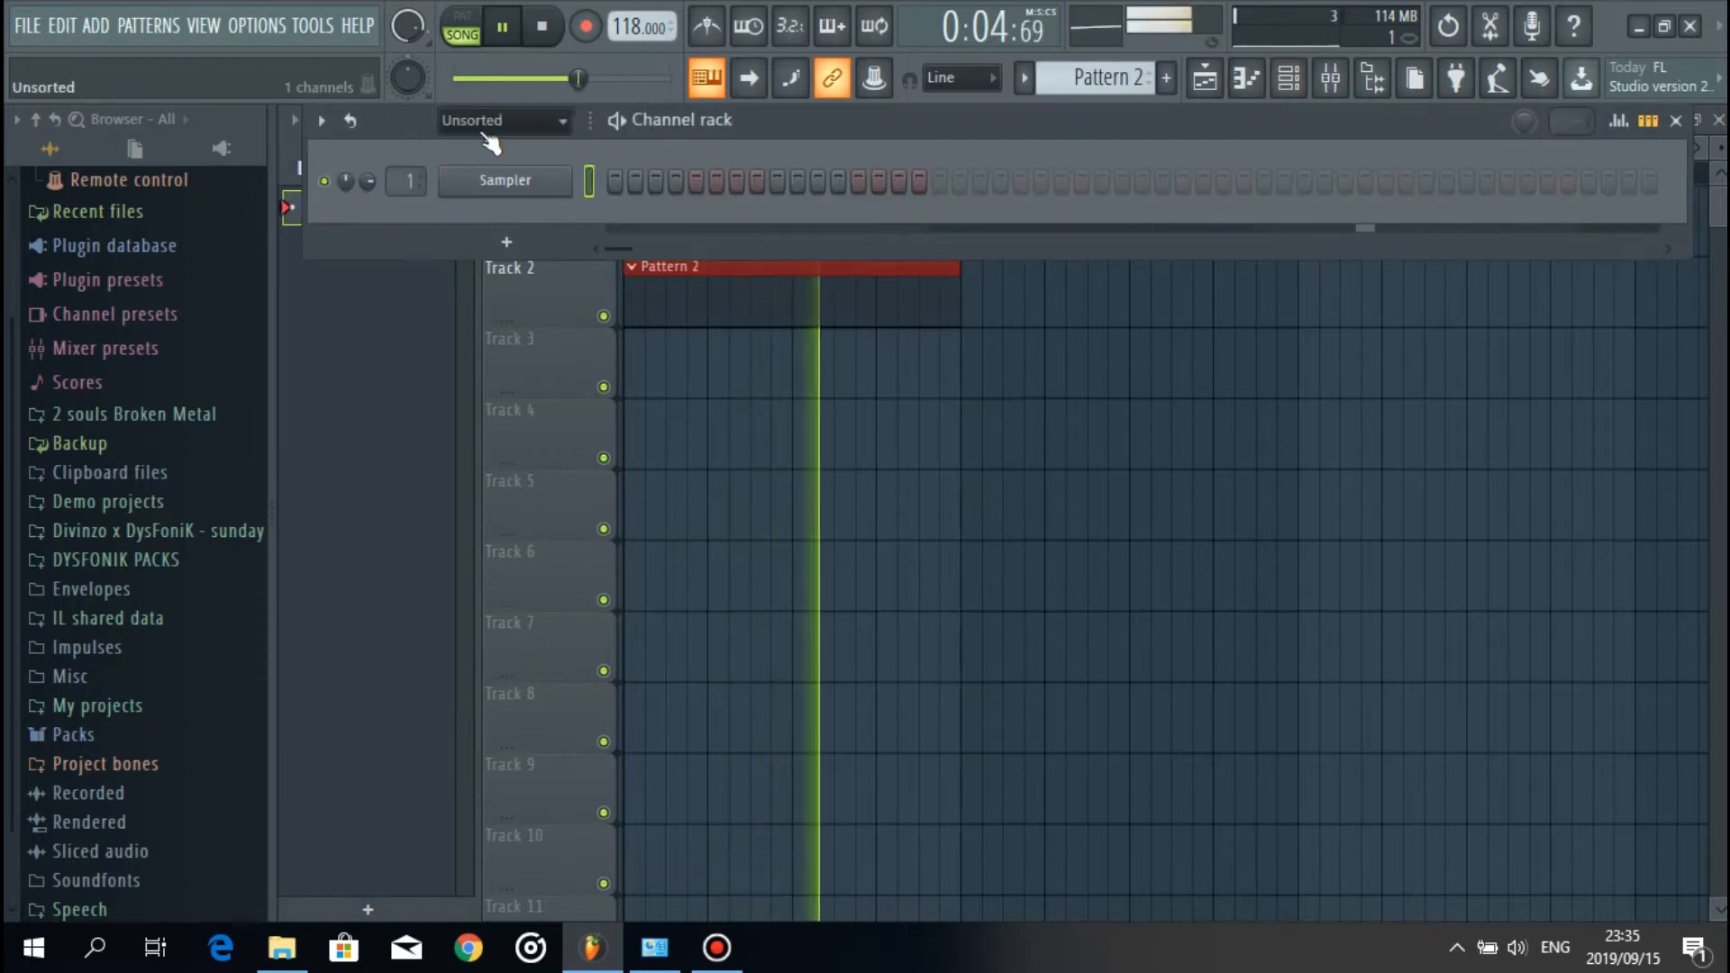
{"action": "left_click", "coordinate": [492, 243]}
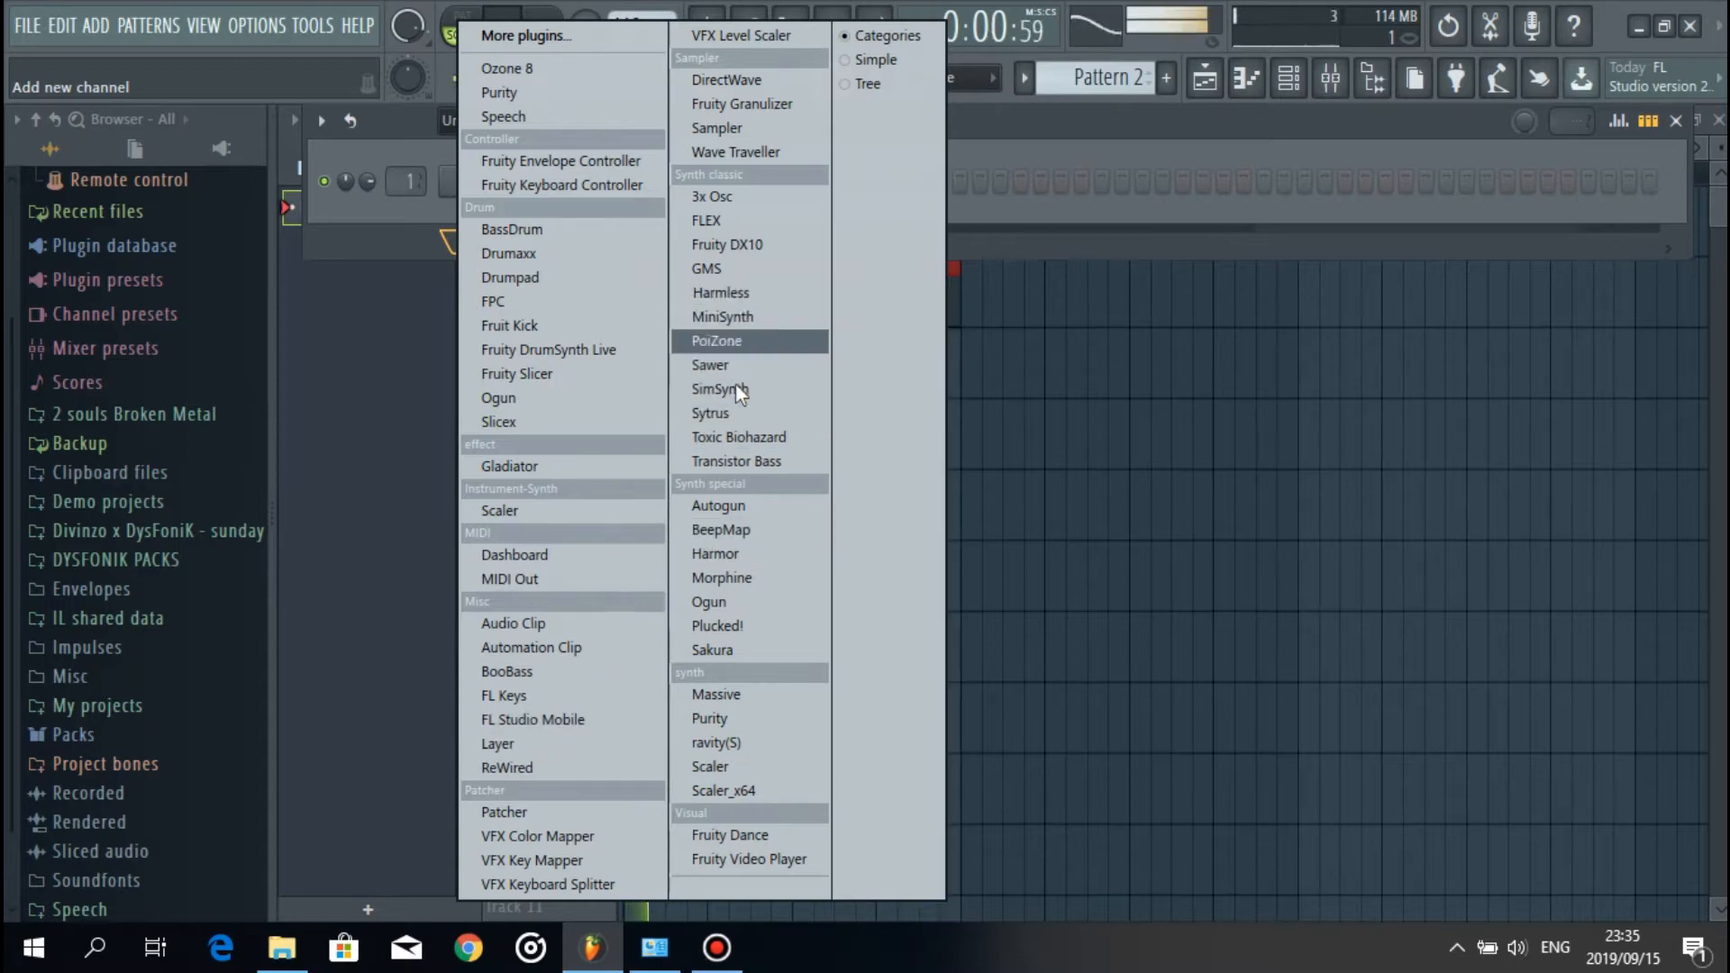
{"action": "left_click", "coordinate": [743, 292]}
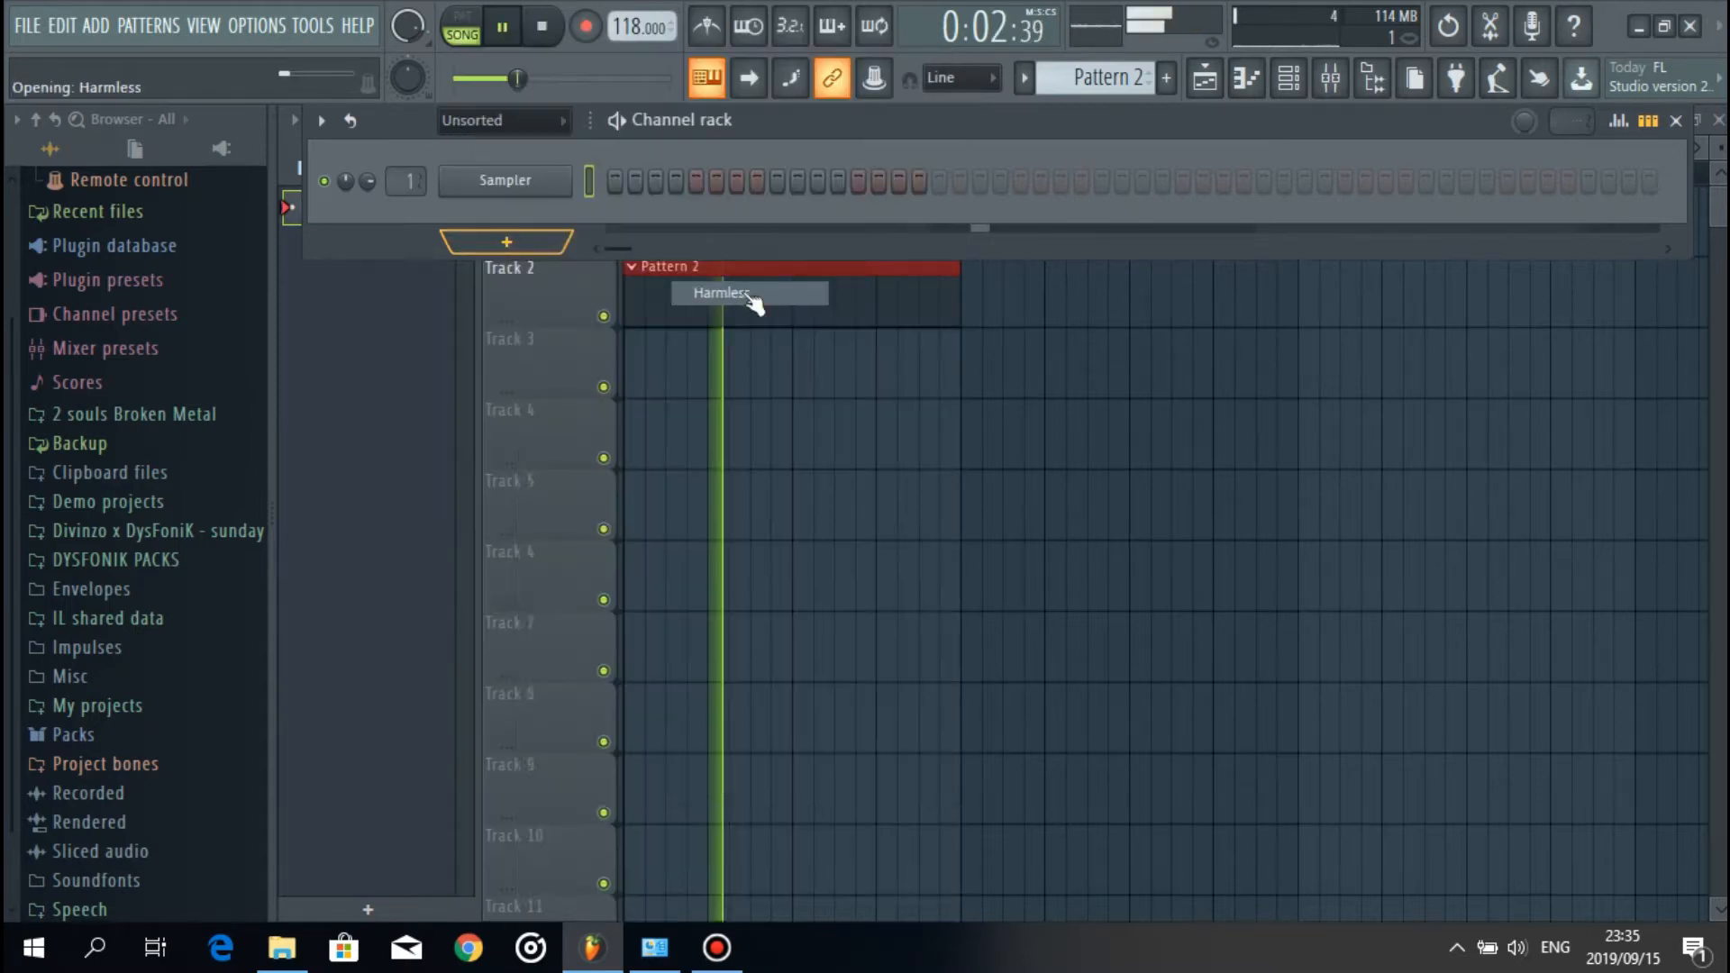
{"action": "left_click", "coordinate": [1589, 468]}
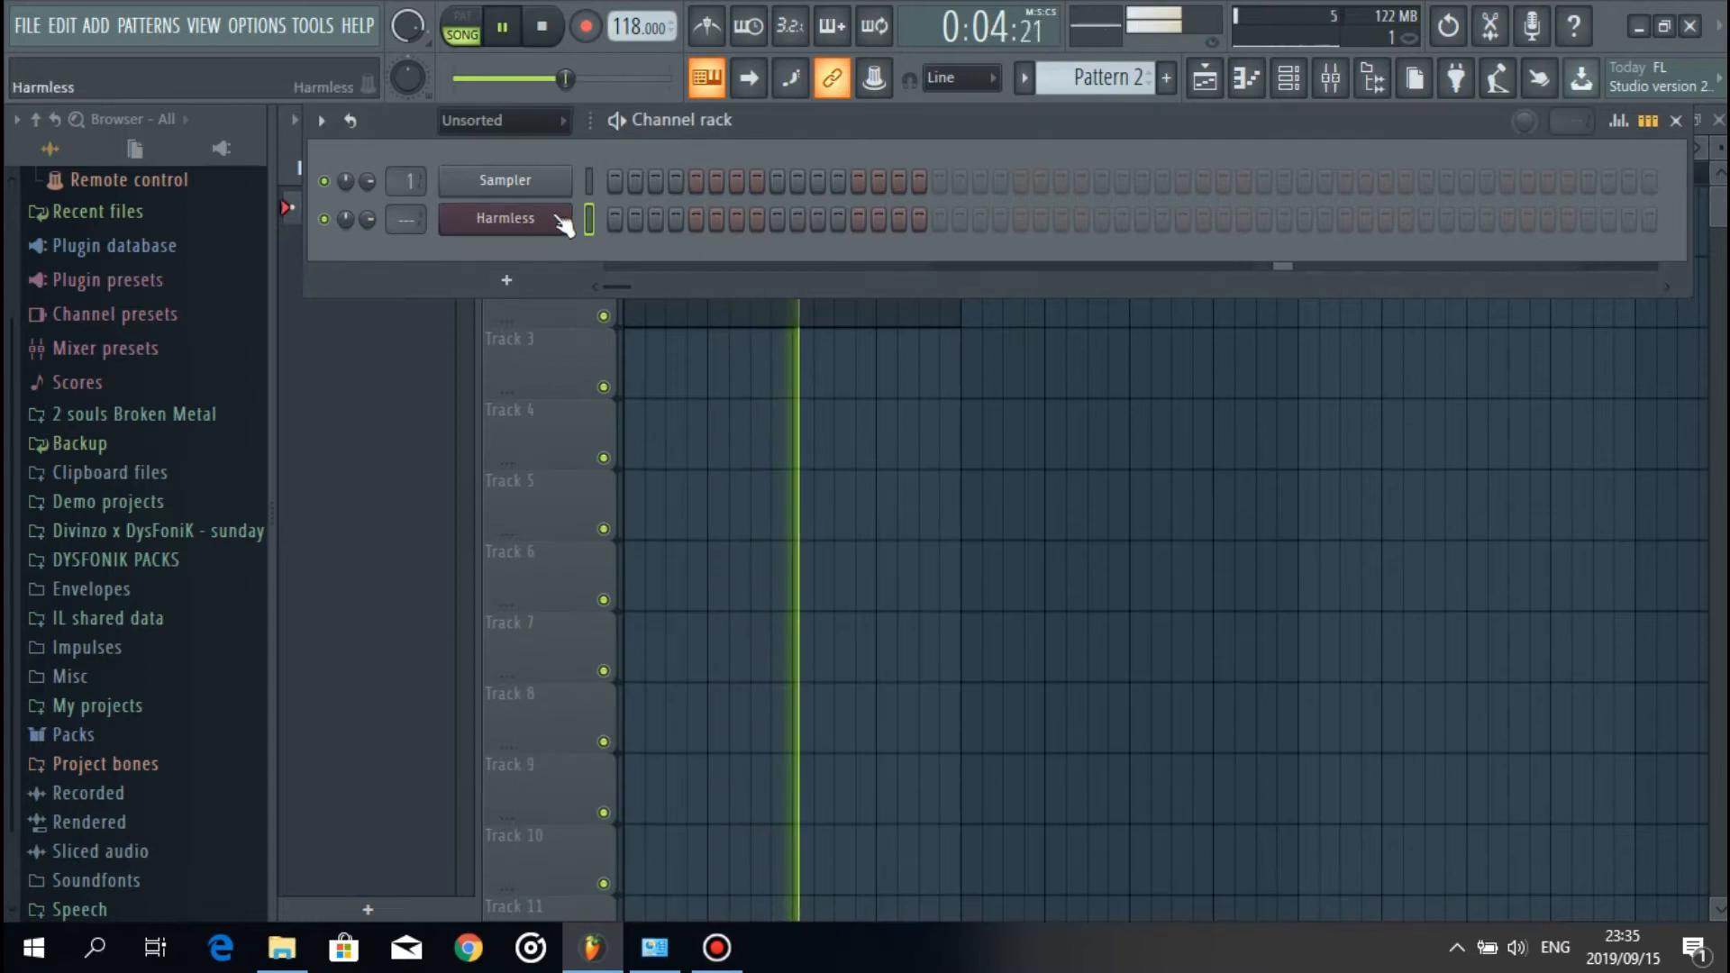
Step: Replace the Harmless channel's instrument with Harmor
{"action": "right_click", "coordinate": [566, 219]}
{"action": "mouse_move", "coordinate": [676, 415]}
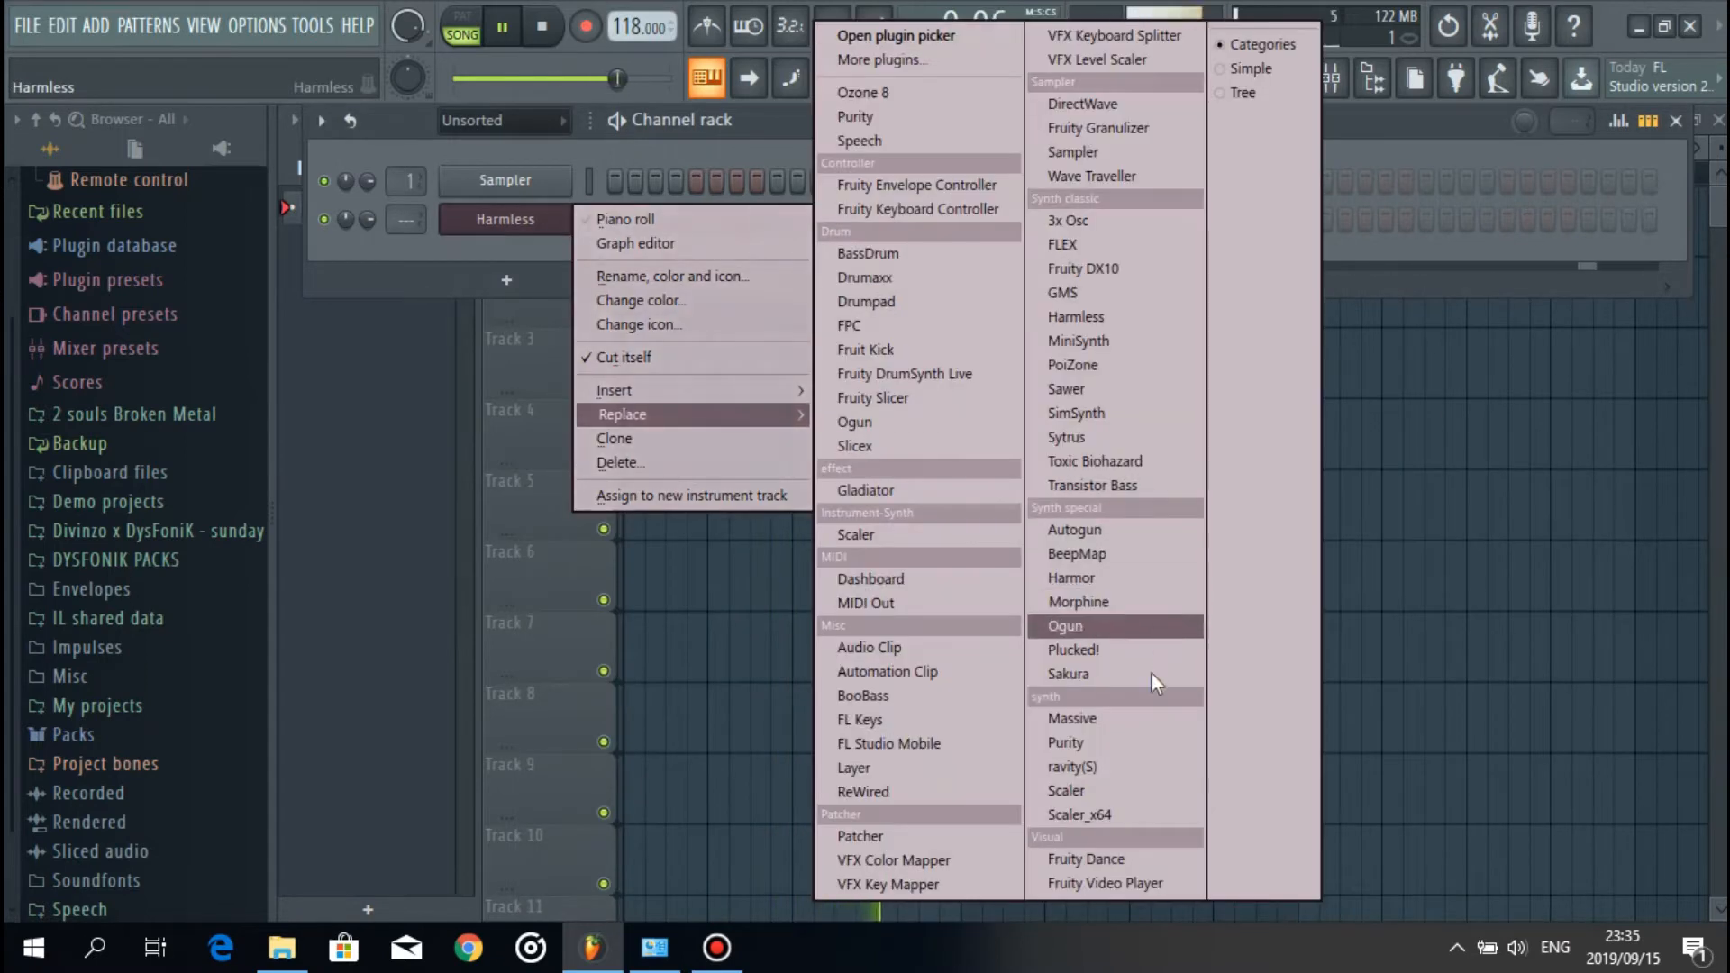
{"action": "left_click", "coordinate": [1079, 578]}
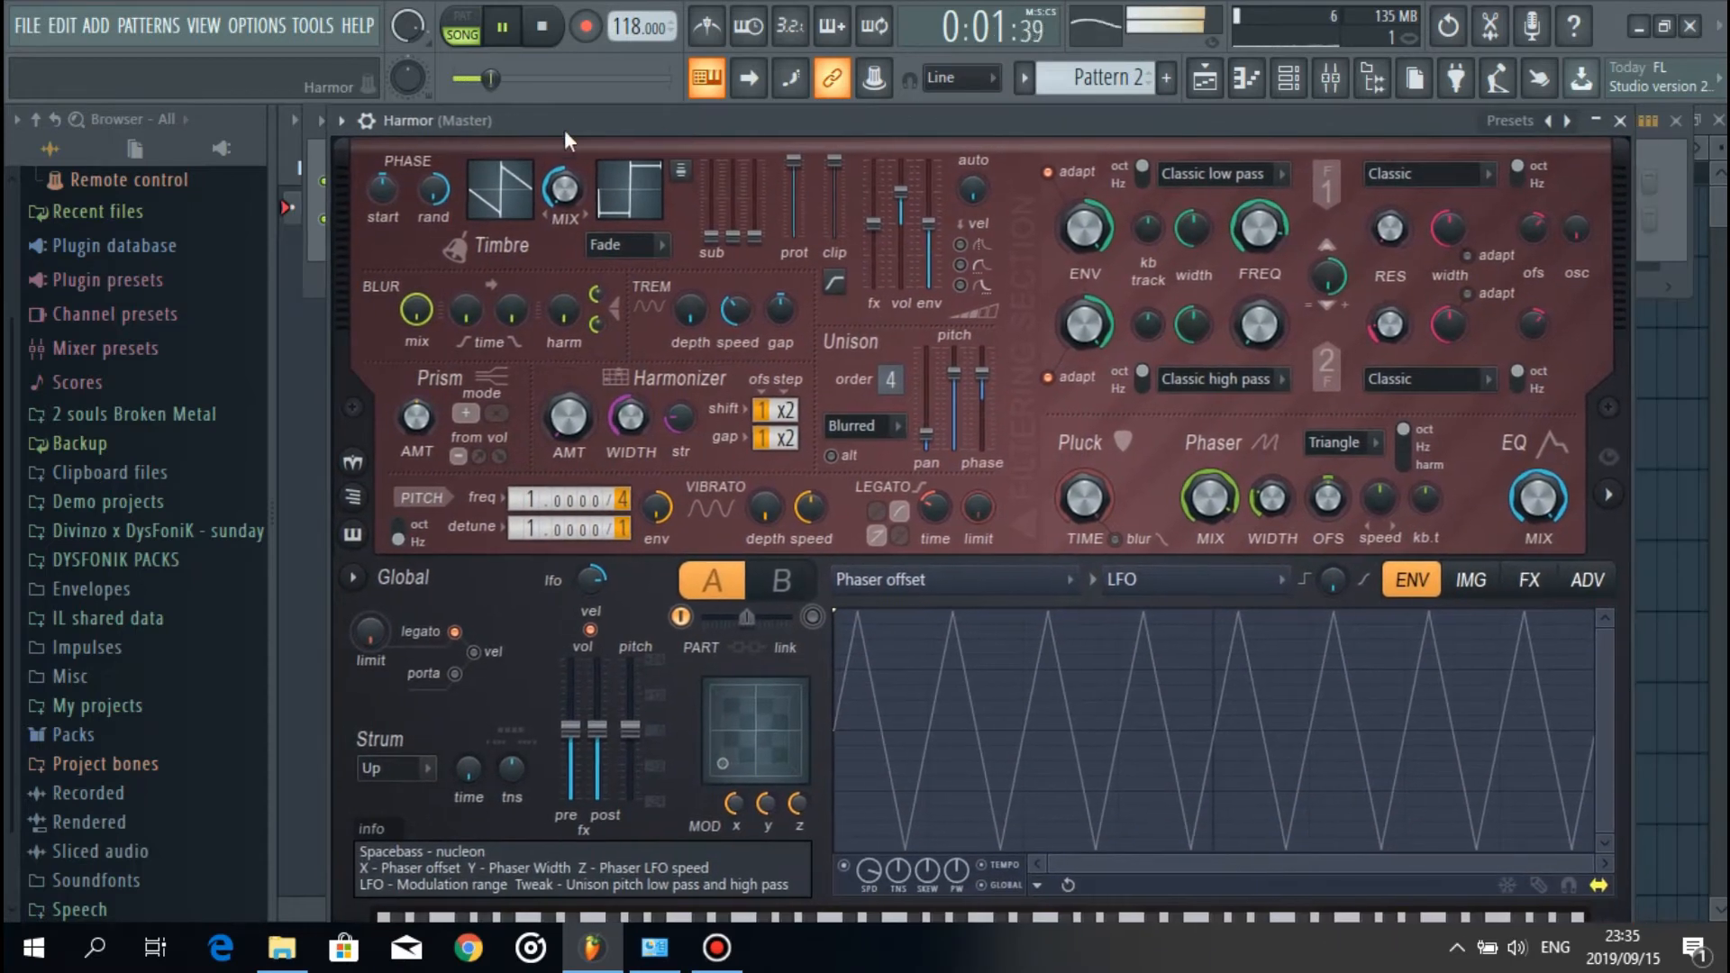
Step: Load the Aquarius pad preset in Harmor, stop playback and close the plugin window
{"action": "left_click", "coordinate": [367, 121]}
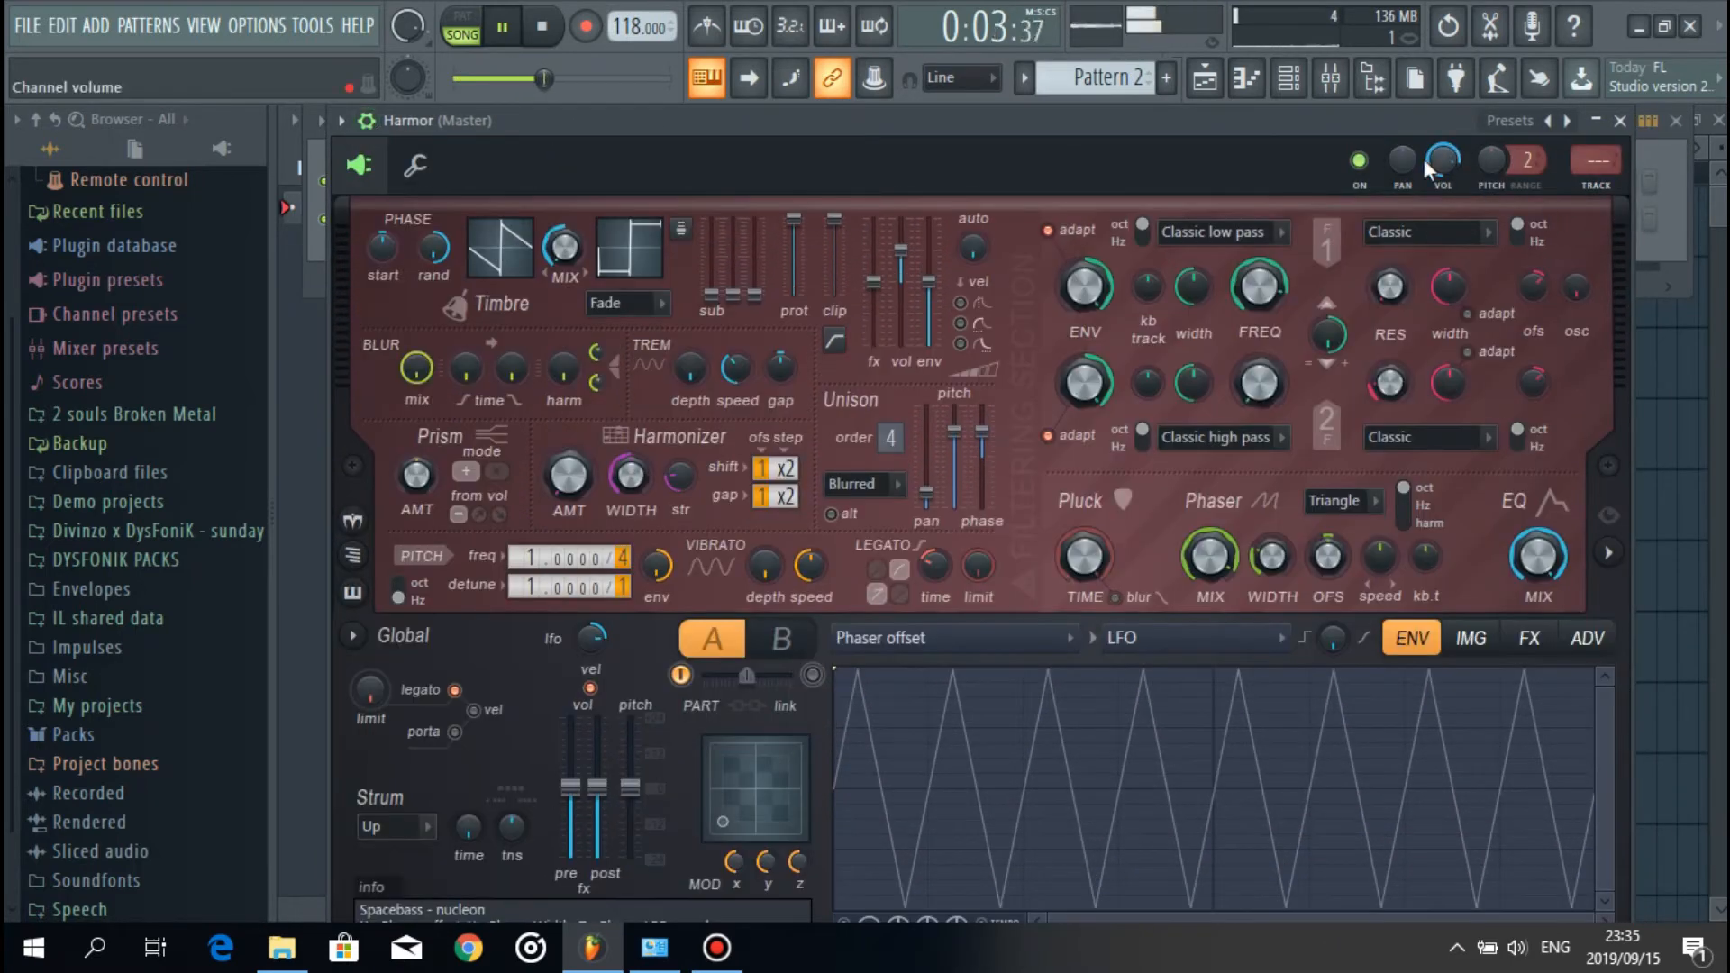
{"action": "left_click", "coordinate": [1620, 120]}
{"action": "left_click", "coordinate": [534, 256]}
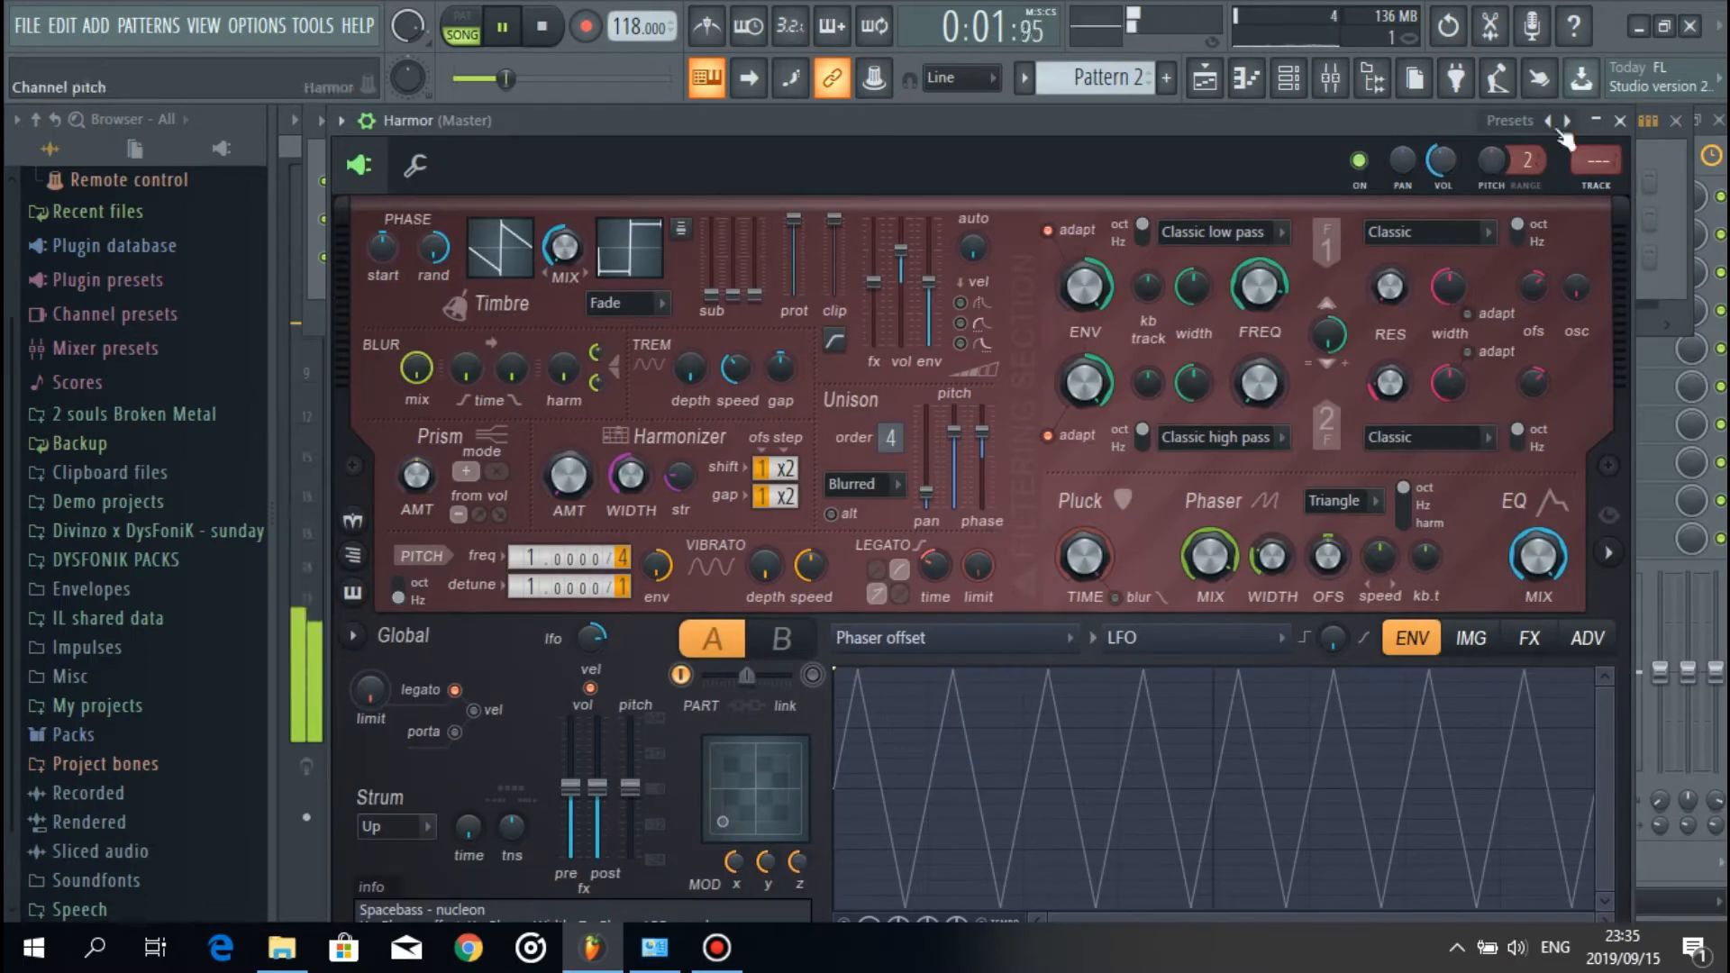
{"action": "left_click", "coordinate": [1563, 123]}
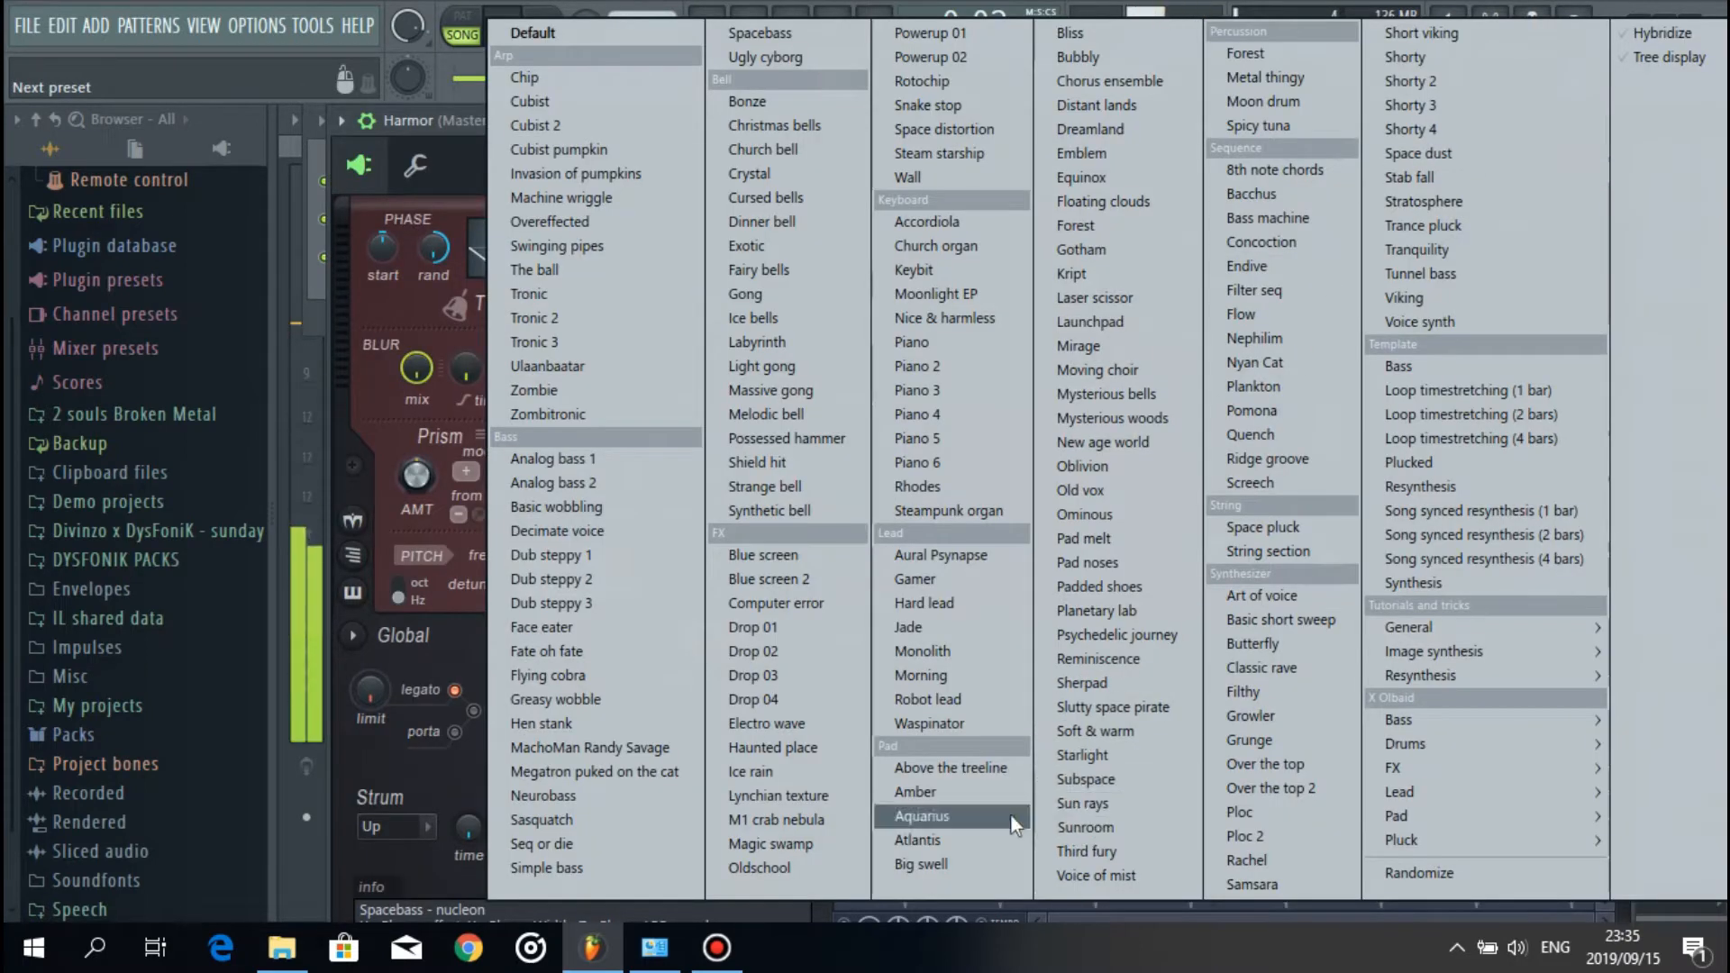
{"action": "left_click", "coordinate": [986, 816]}
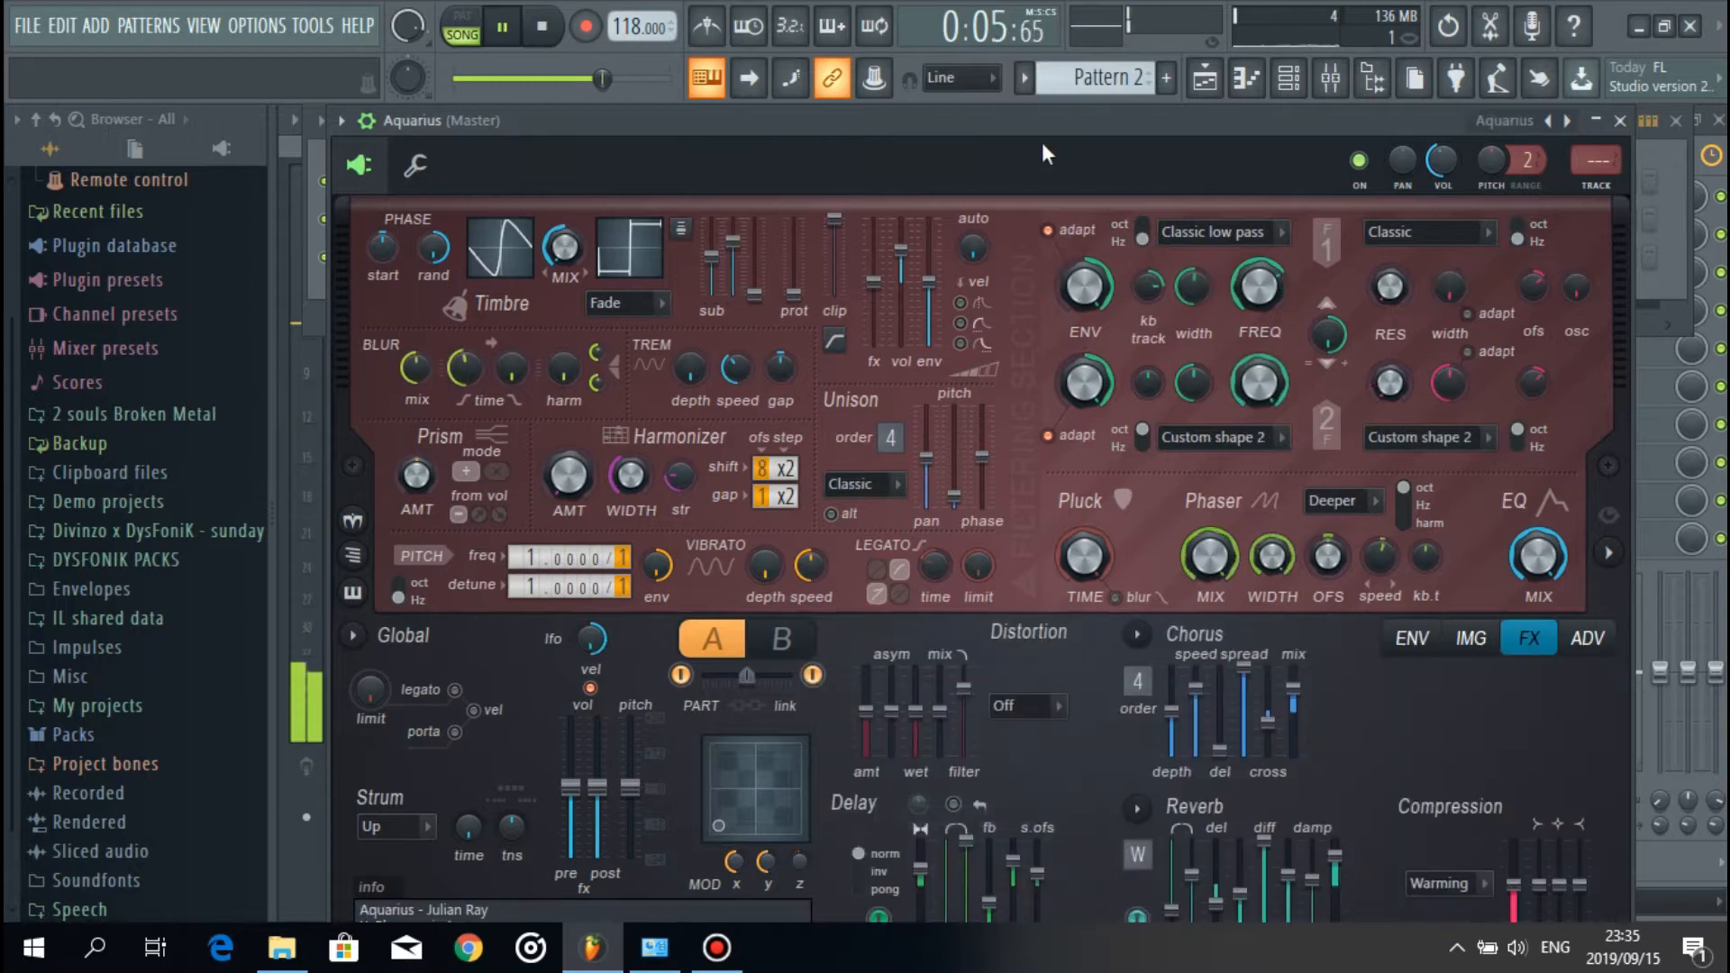
{"action": "key", "text": "space"}
{"action": "left_click", "coordinate": [1620, 122]}
Step: Stamp a long Minor 9th chord with its root on C#4 at the start of the Aquarius piano roll
{"action": "right_click", "coordinate": [484, 258]}
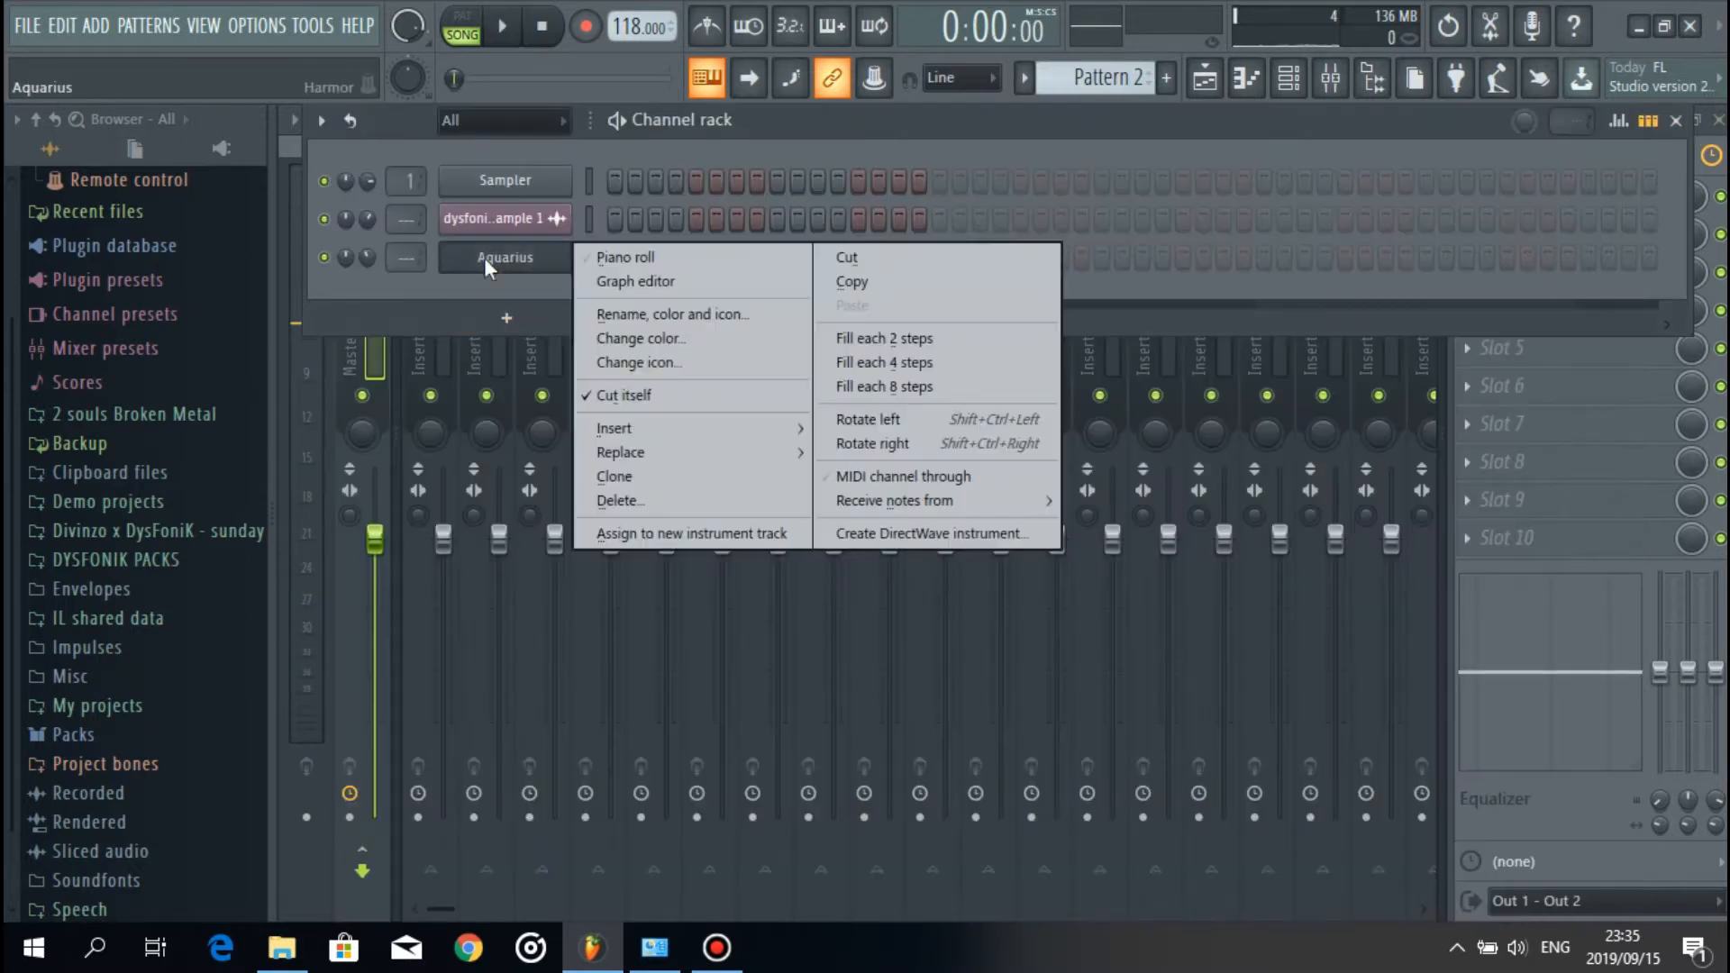
{"action": "left_click", "coordinate": [627, 250]}
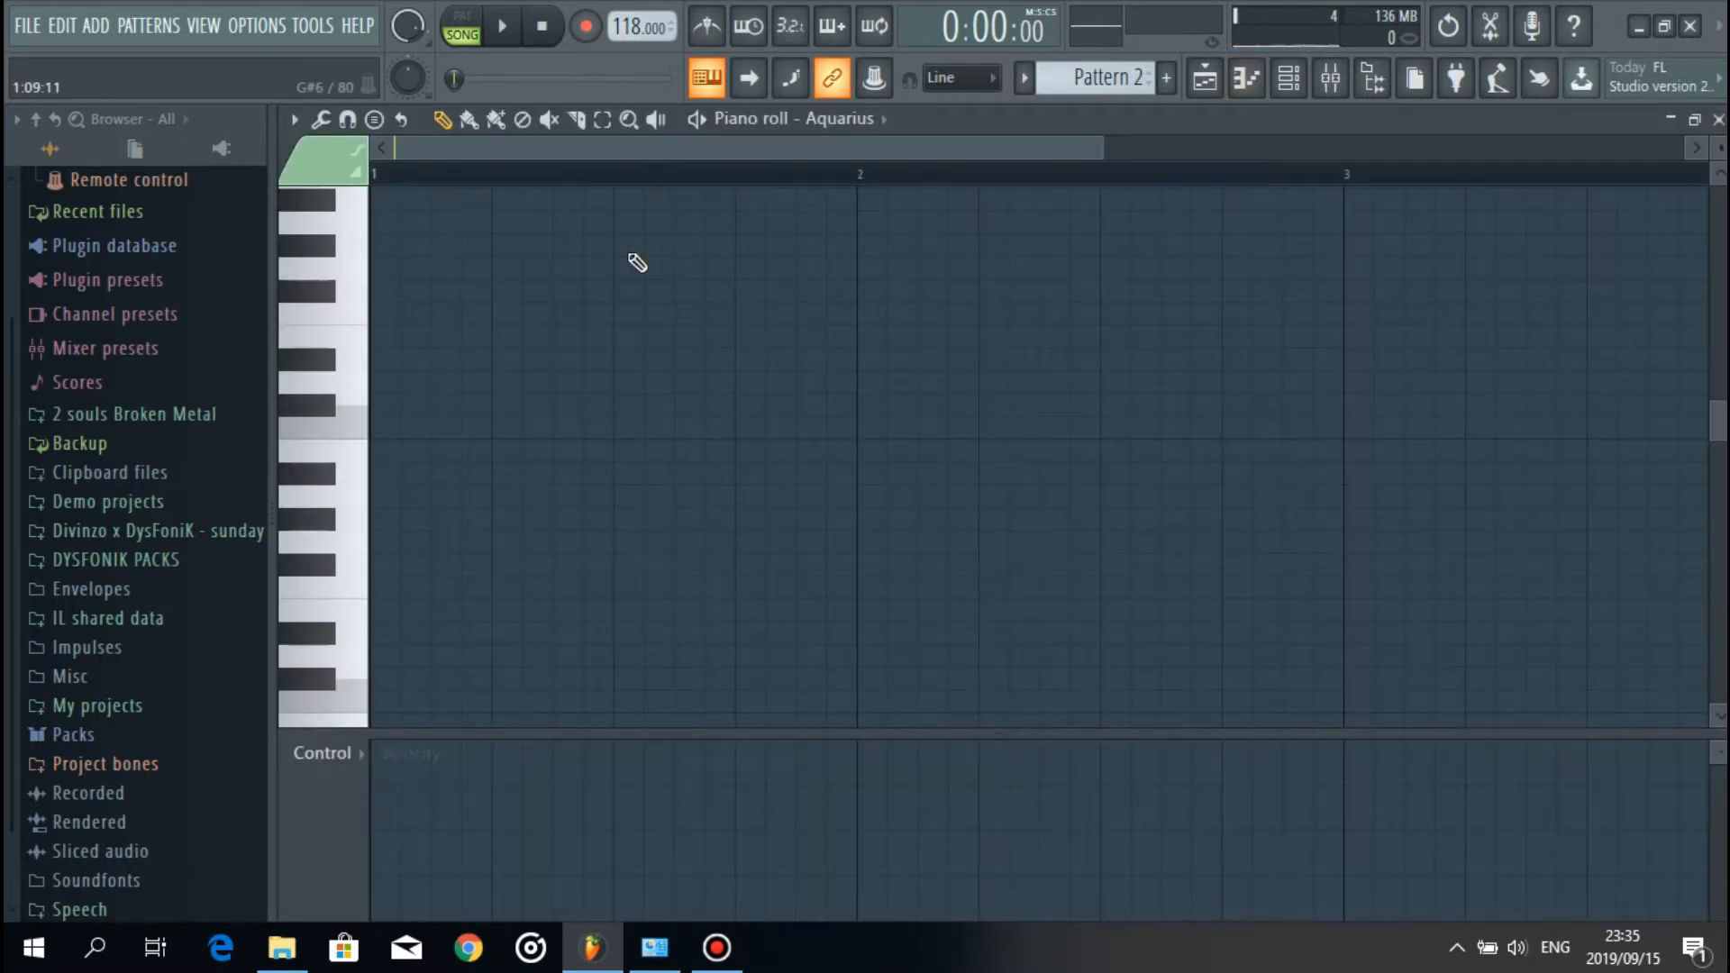
{"action": "left_click", "coordinate": [374, 119]}
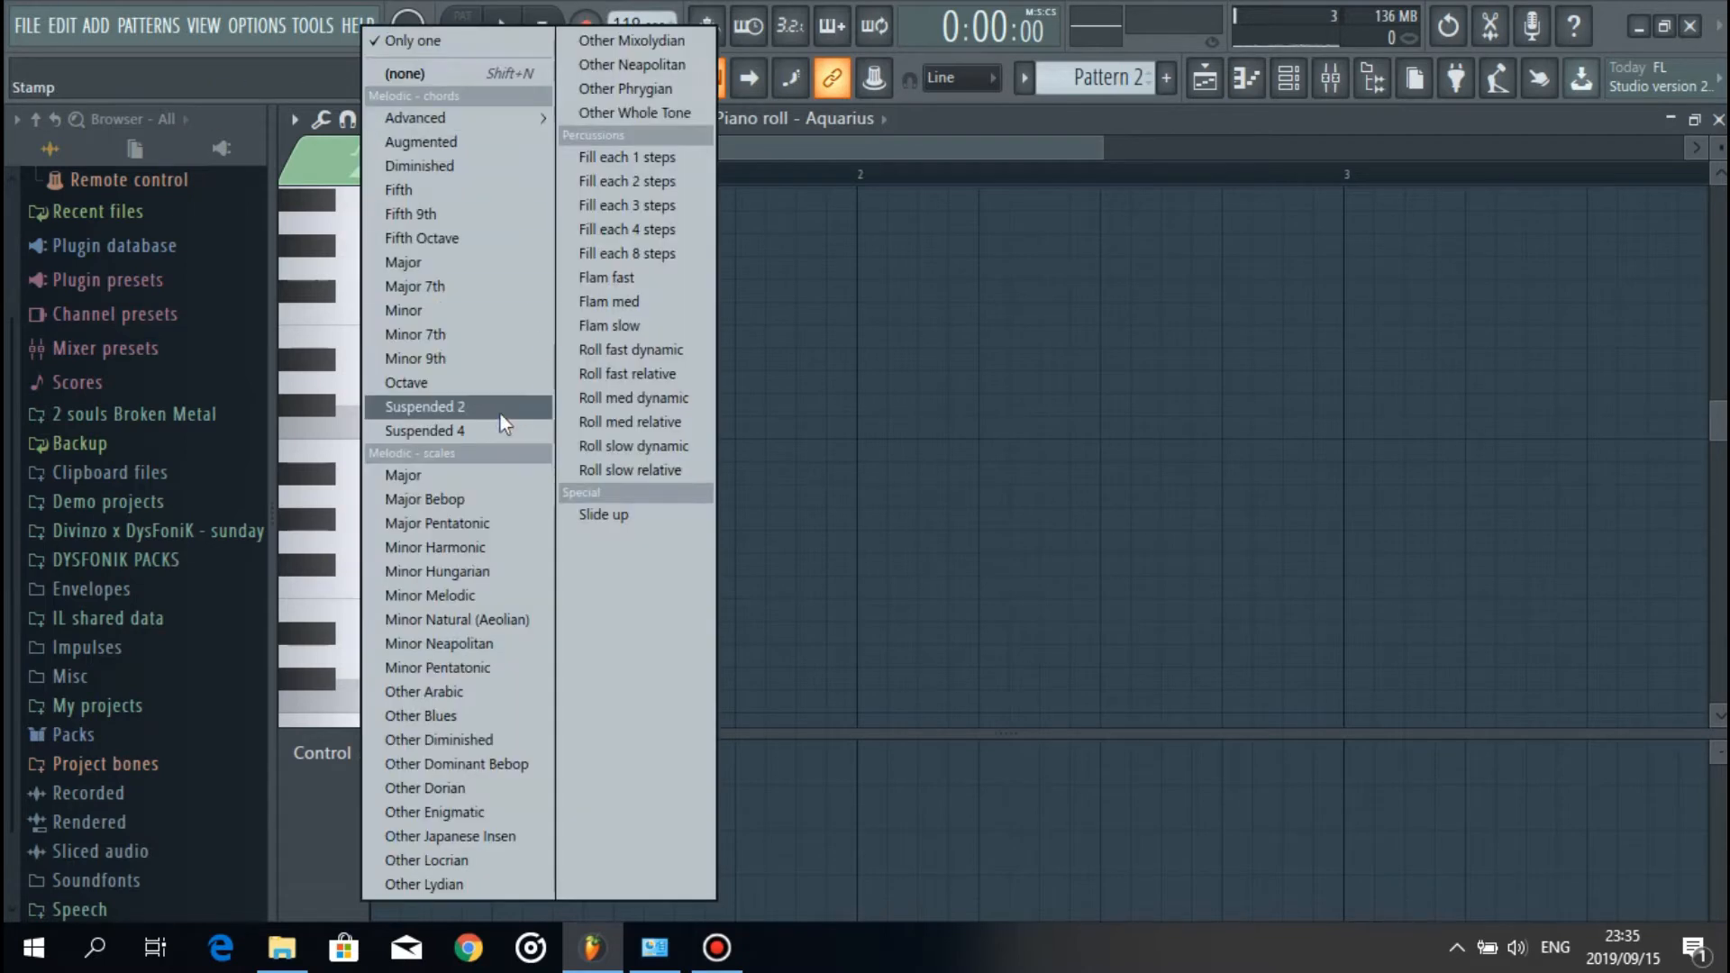
{"action": "left_click", "coordinate": [457, 359]}
{"action": "left_click_drag", "start_coordinate": [498, 498], "coordinate": [1442, 451]}
Step: Play back the chord and extend all its notes to a length of four bars
{"action": "key", "text": "space"}
{"action": "key", "text": "space"}
{"action": "scroll", "coordinate": [1359, 177], "scroll_direction": "down", "scroll_amount": 3}
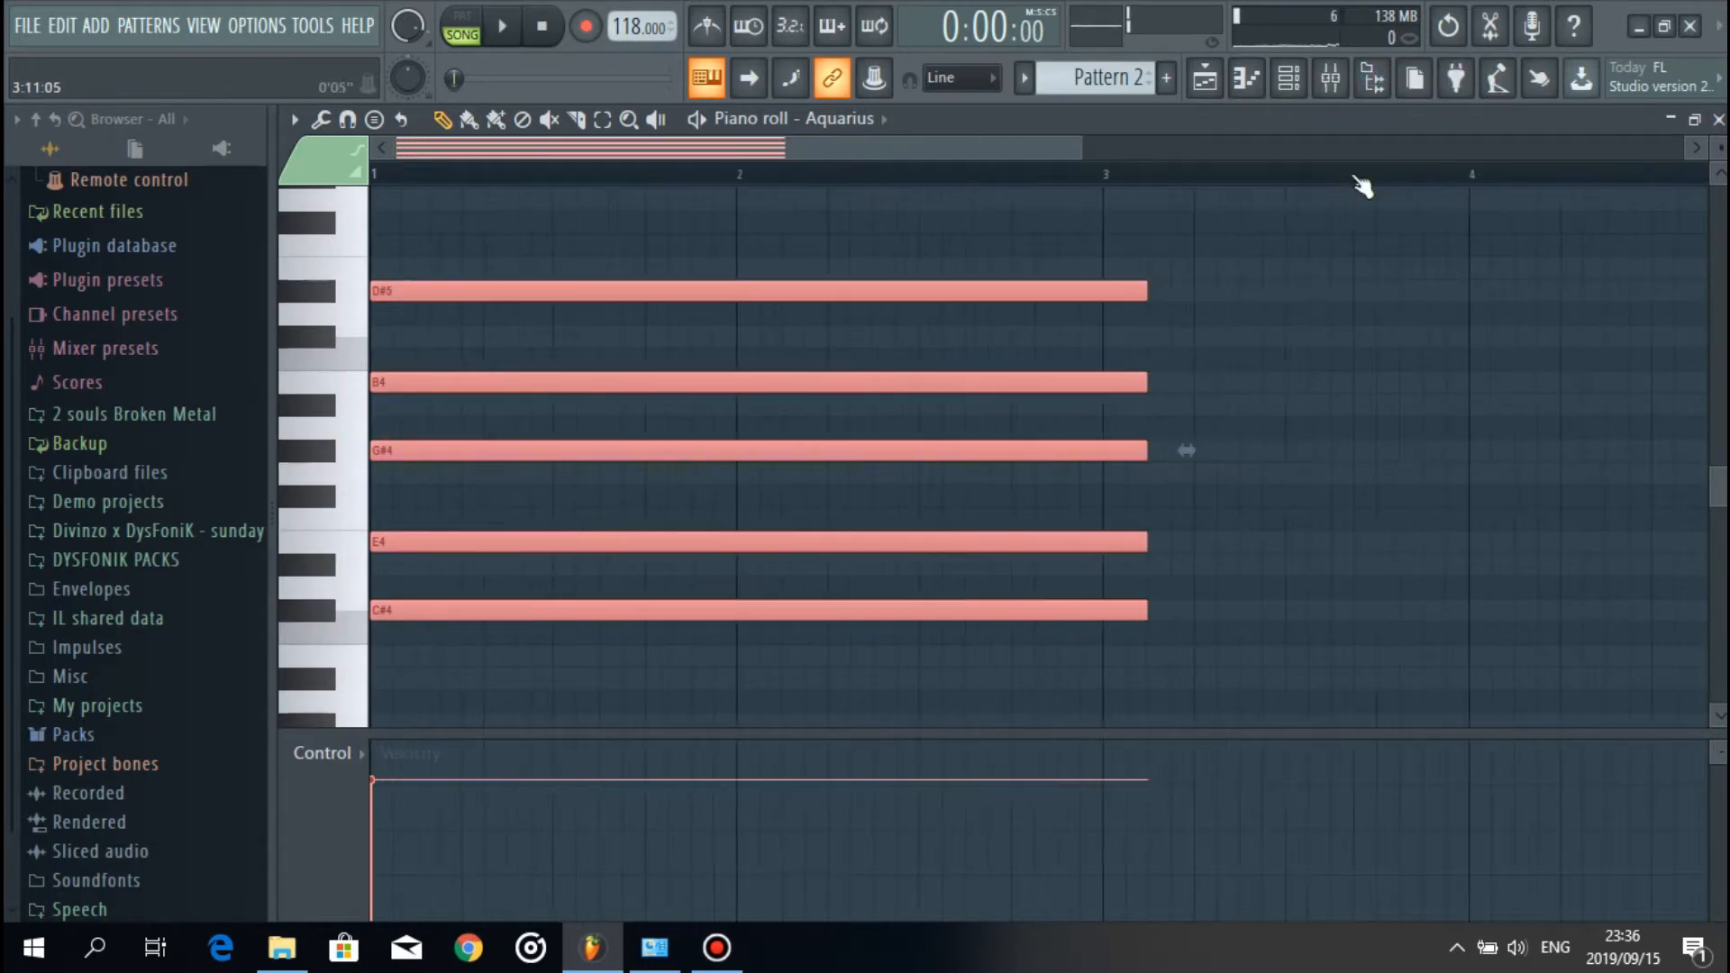
{"action": "left_click_drag", "start_coordinate": [1014, 306], "coordinate": [1556, 296]}
Step: Lower the Aquarius channel's volume in the channel rack while listening to the chord with the drums
{"action": "left_click", "coordinate": [1289, 79]}
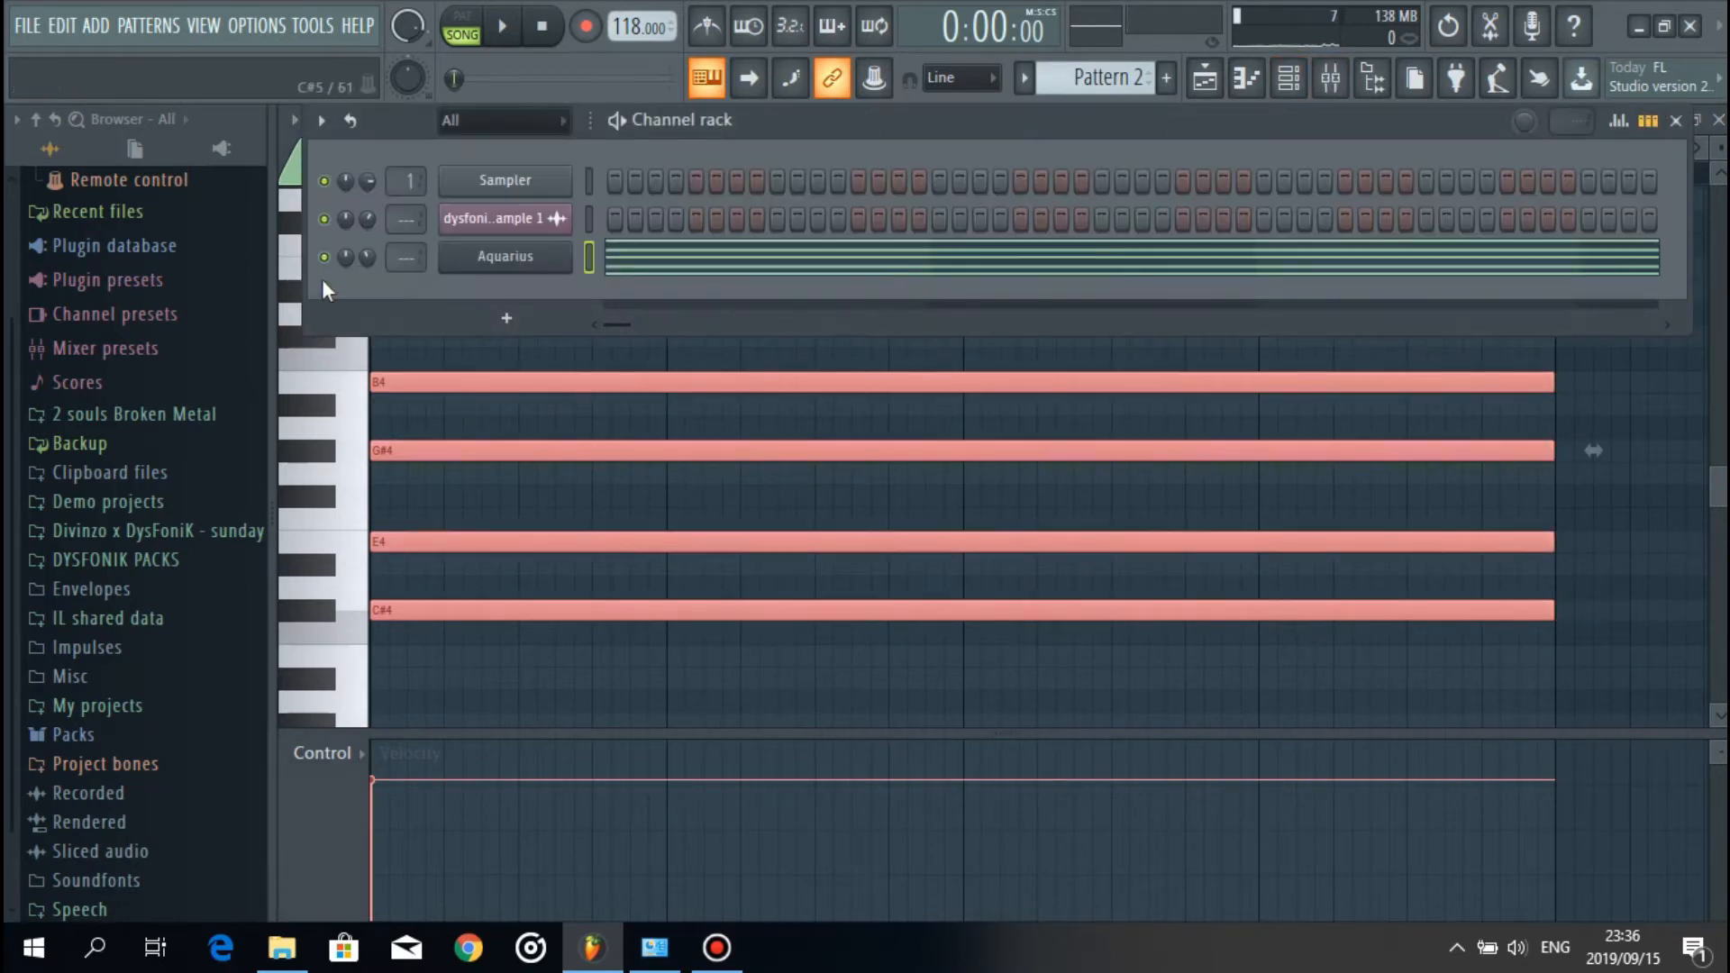
{"action": "key", "text": "space"}
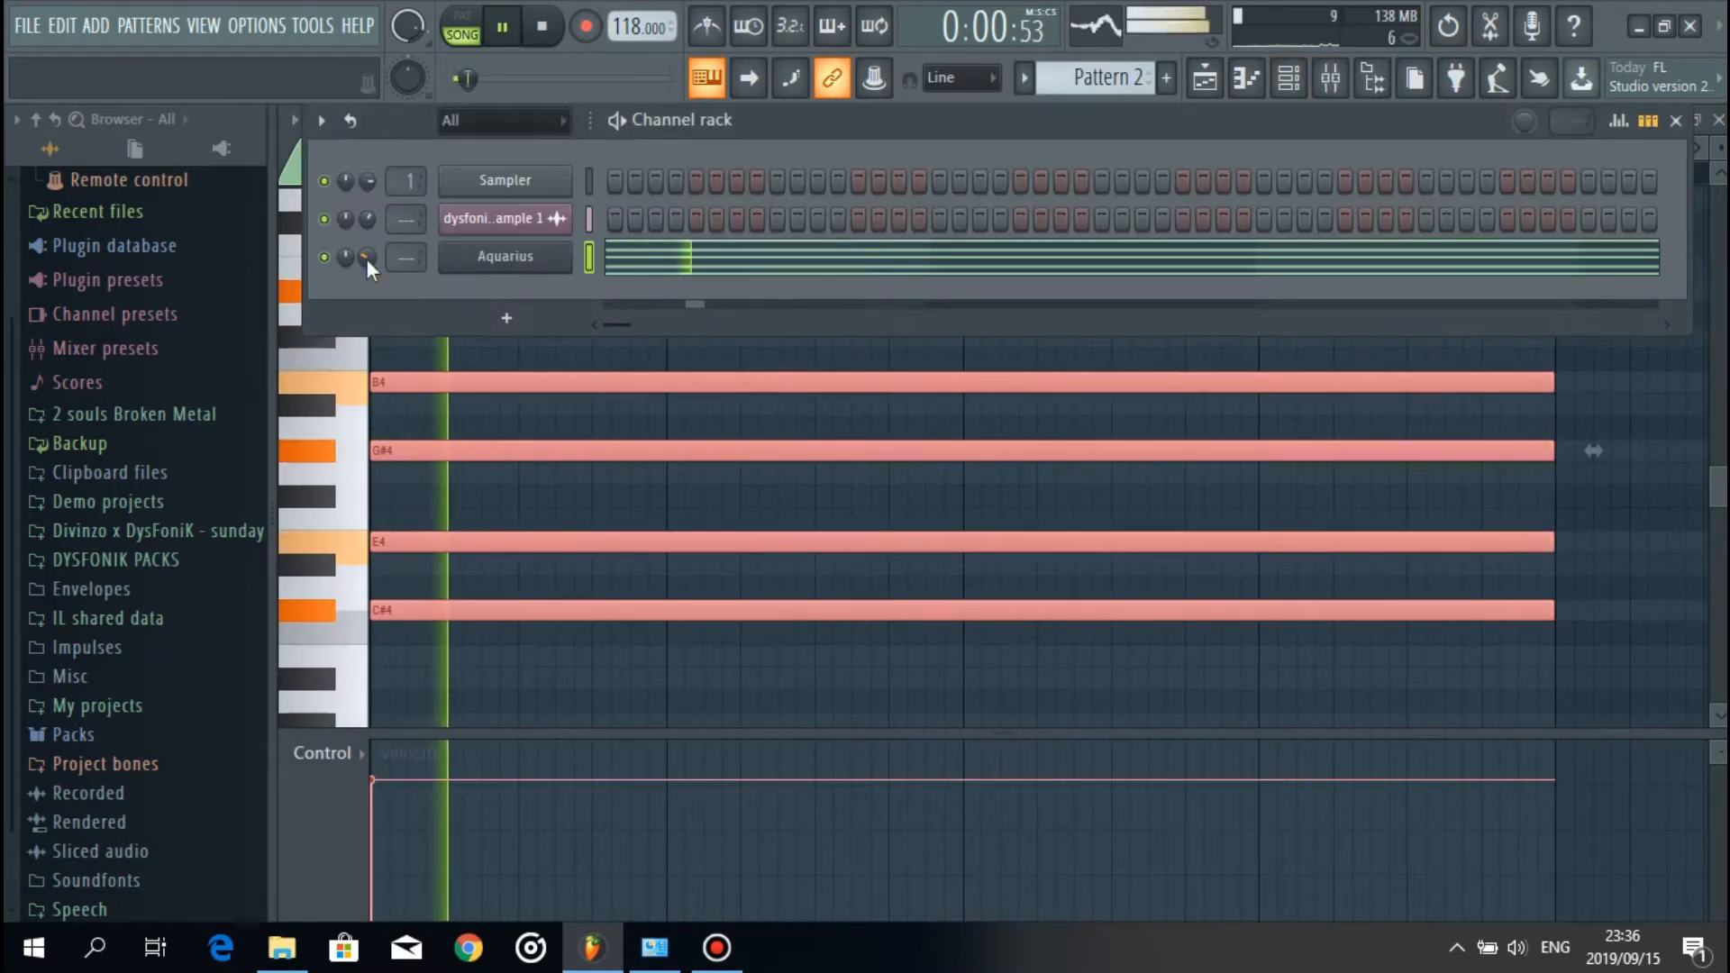
{"action": "key", "text": "space"}
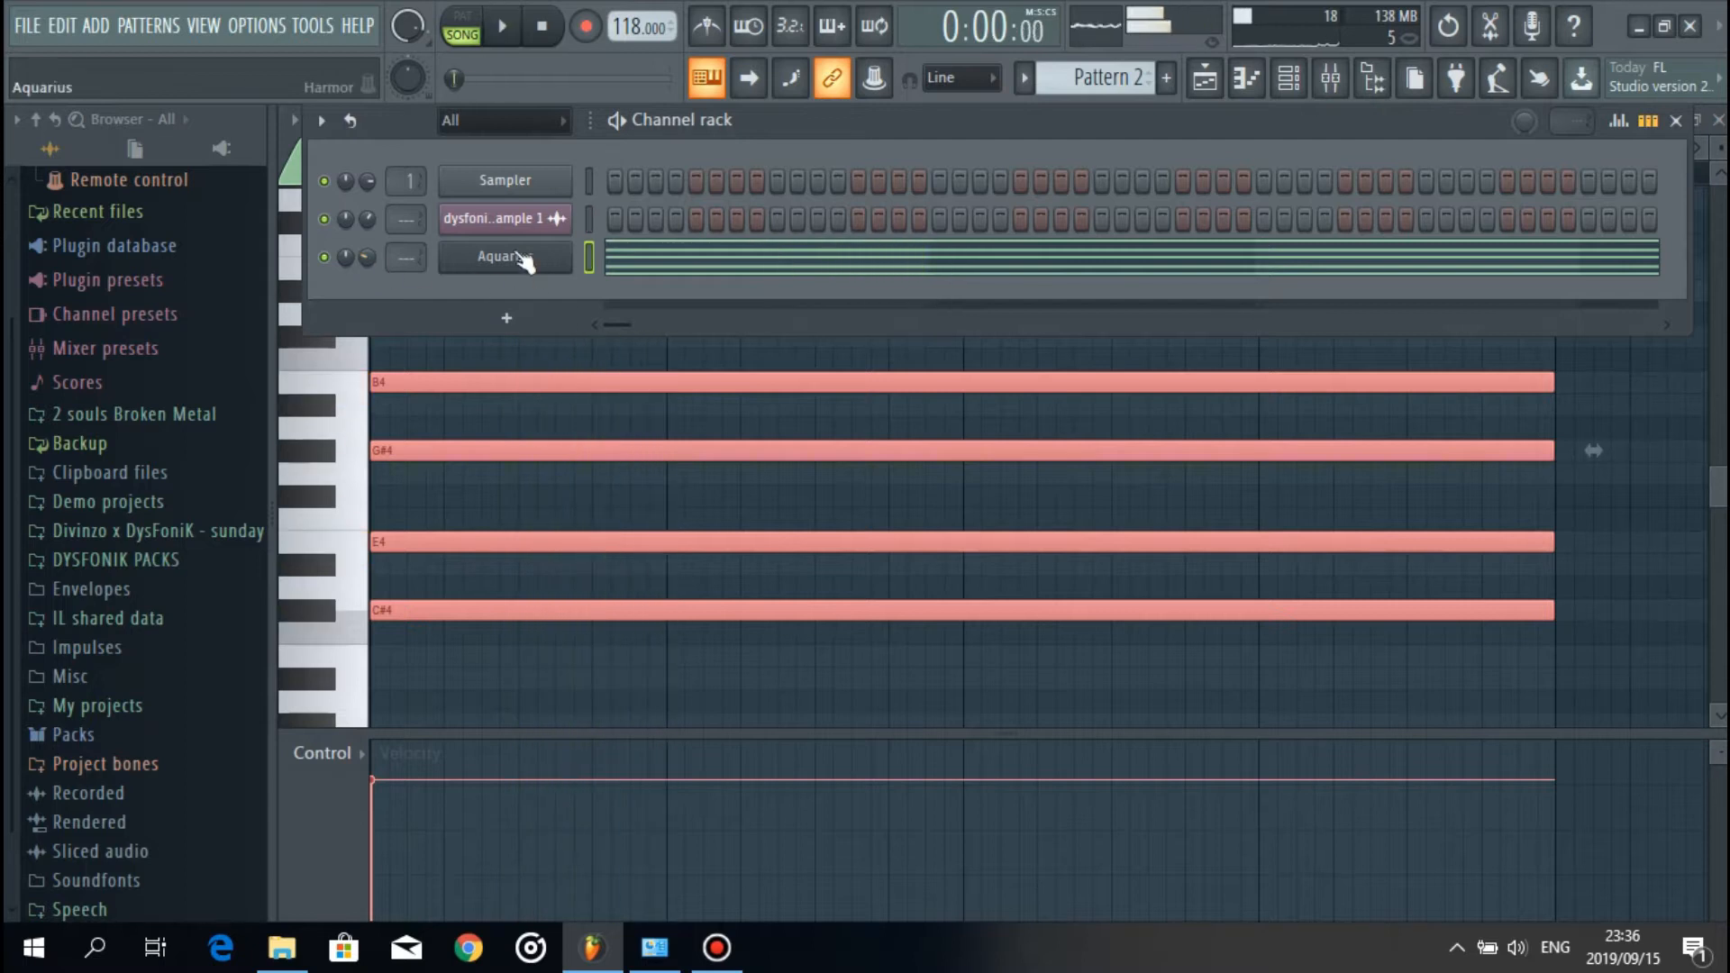
Step: Route the Aquarius channel to mixer track 2 and lower that track's fader
{"action": "left_click", "coordinate": [505, 257]}
{"action": "left_click", "coordinate": [1587, 189]}
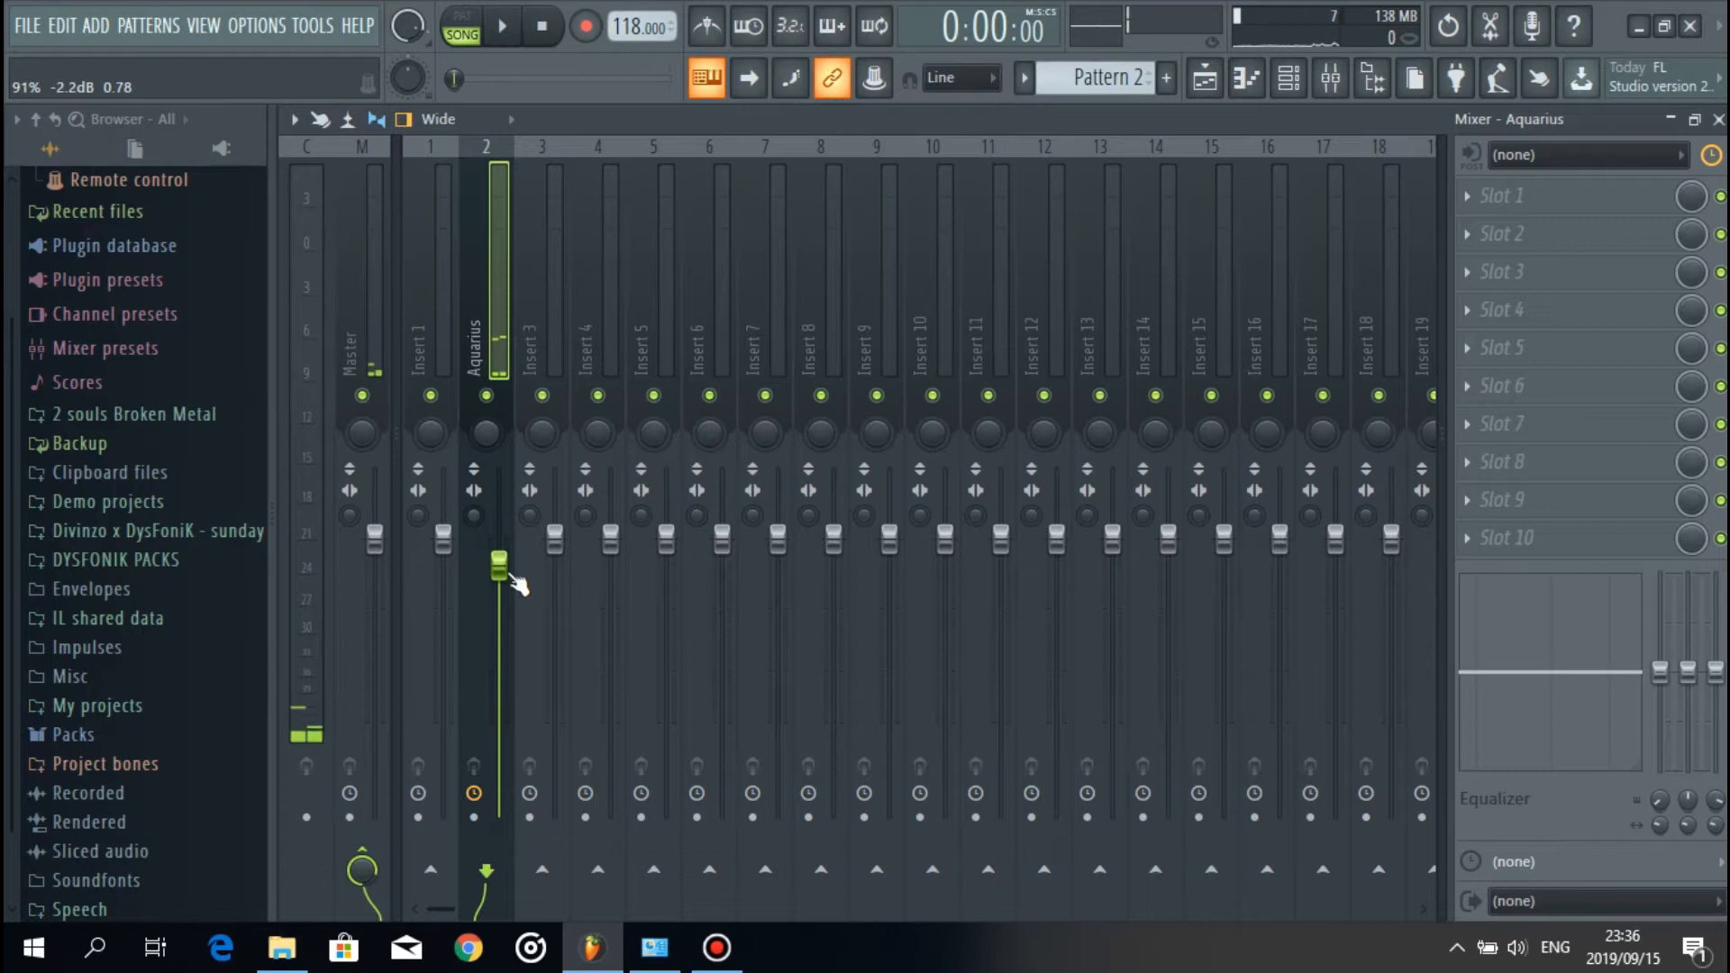
Step: Insert Fruity Parametric EQ 2 on the Aquarius mixer track and pull down two of its bands during playback
{"action": "left_click", "coordinate": [1632, 216]}
{"action": "left_click", "coordinate": [991, 680]}
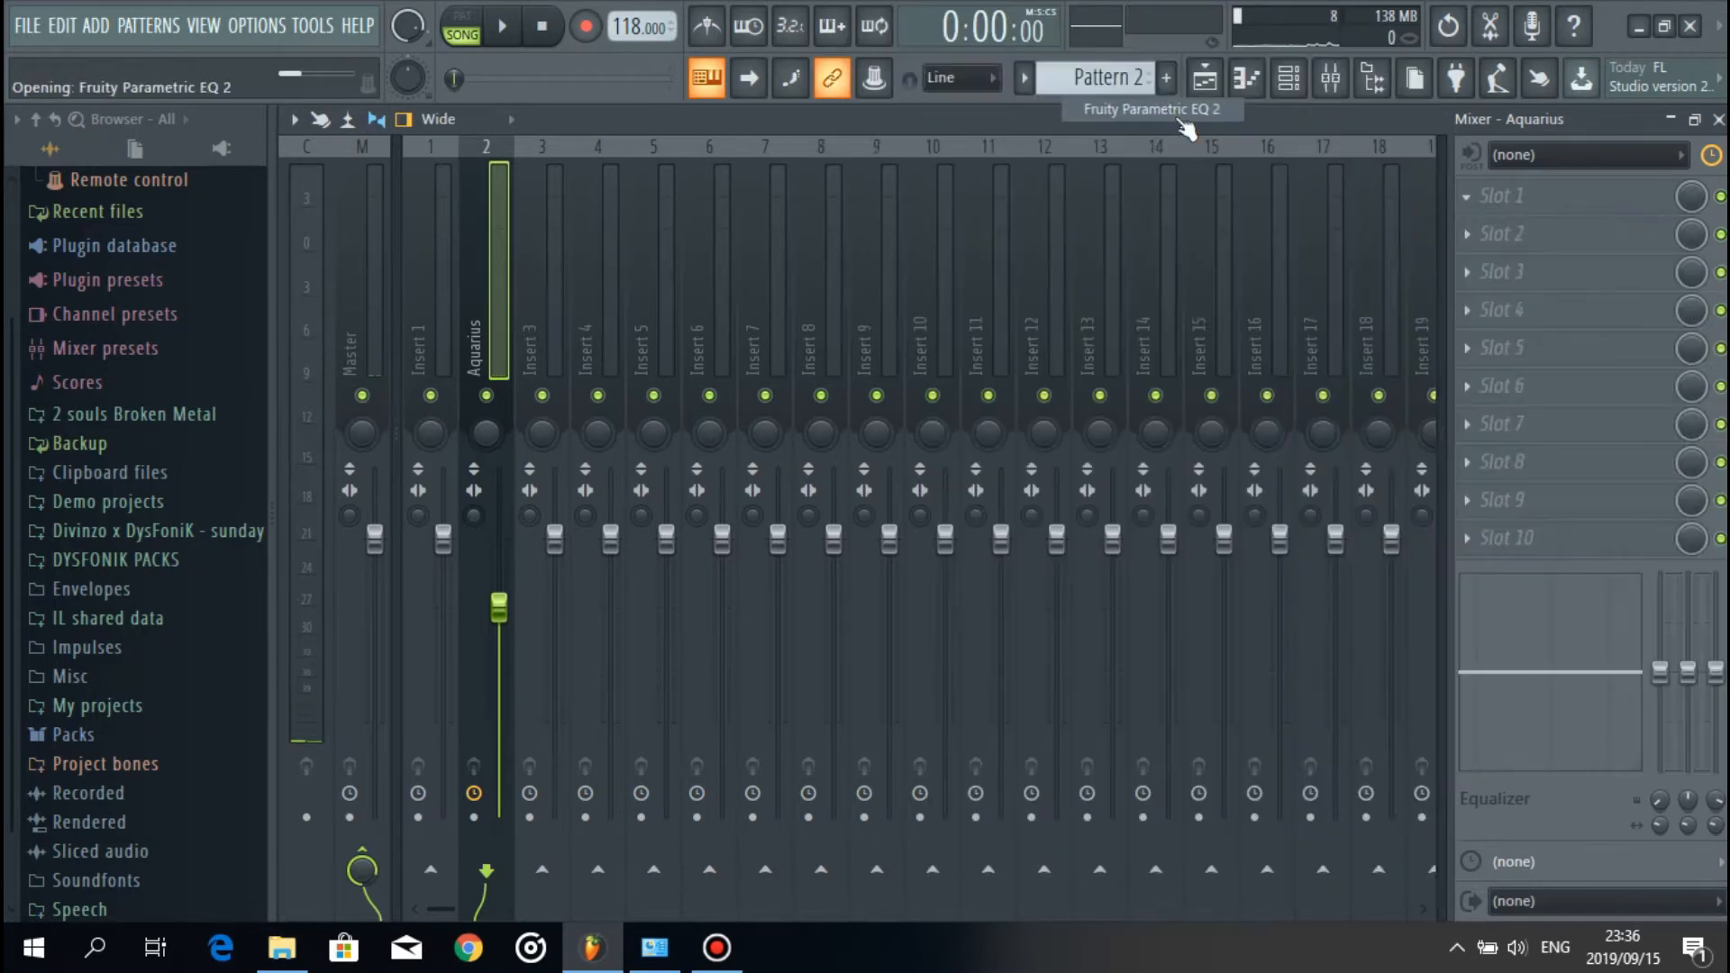
{"action": "left_click_drag", "start_coordinate": [607, 640], "coordinate": [629, 751]}
{"action": "key", "text": "space"}
{"action": "left_click_drag", "start_coordinate": [720, 640], "coordinate": [705, 664]}
{"action": "left_click_drag", "start_coordinate": [629, 748], "coordinate": [622, 753]}
{"action": "key", "text": "space"}
Step: Set the Aquarius channel's volume to about 22% and keep that channel selected in the channel rack
{"action": "left_click", "coordinate": [1204, 78]}
{"action": "left_click", "coordinate": [1288, 81]}
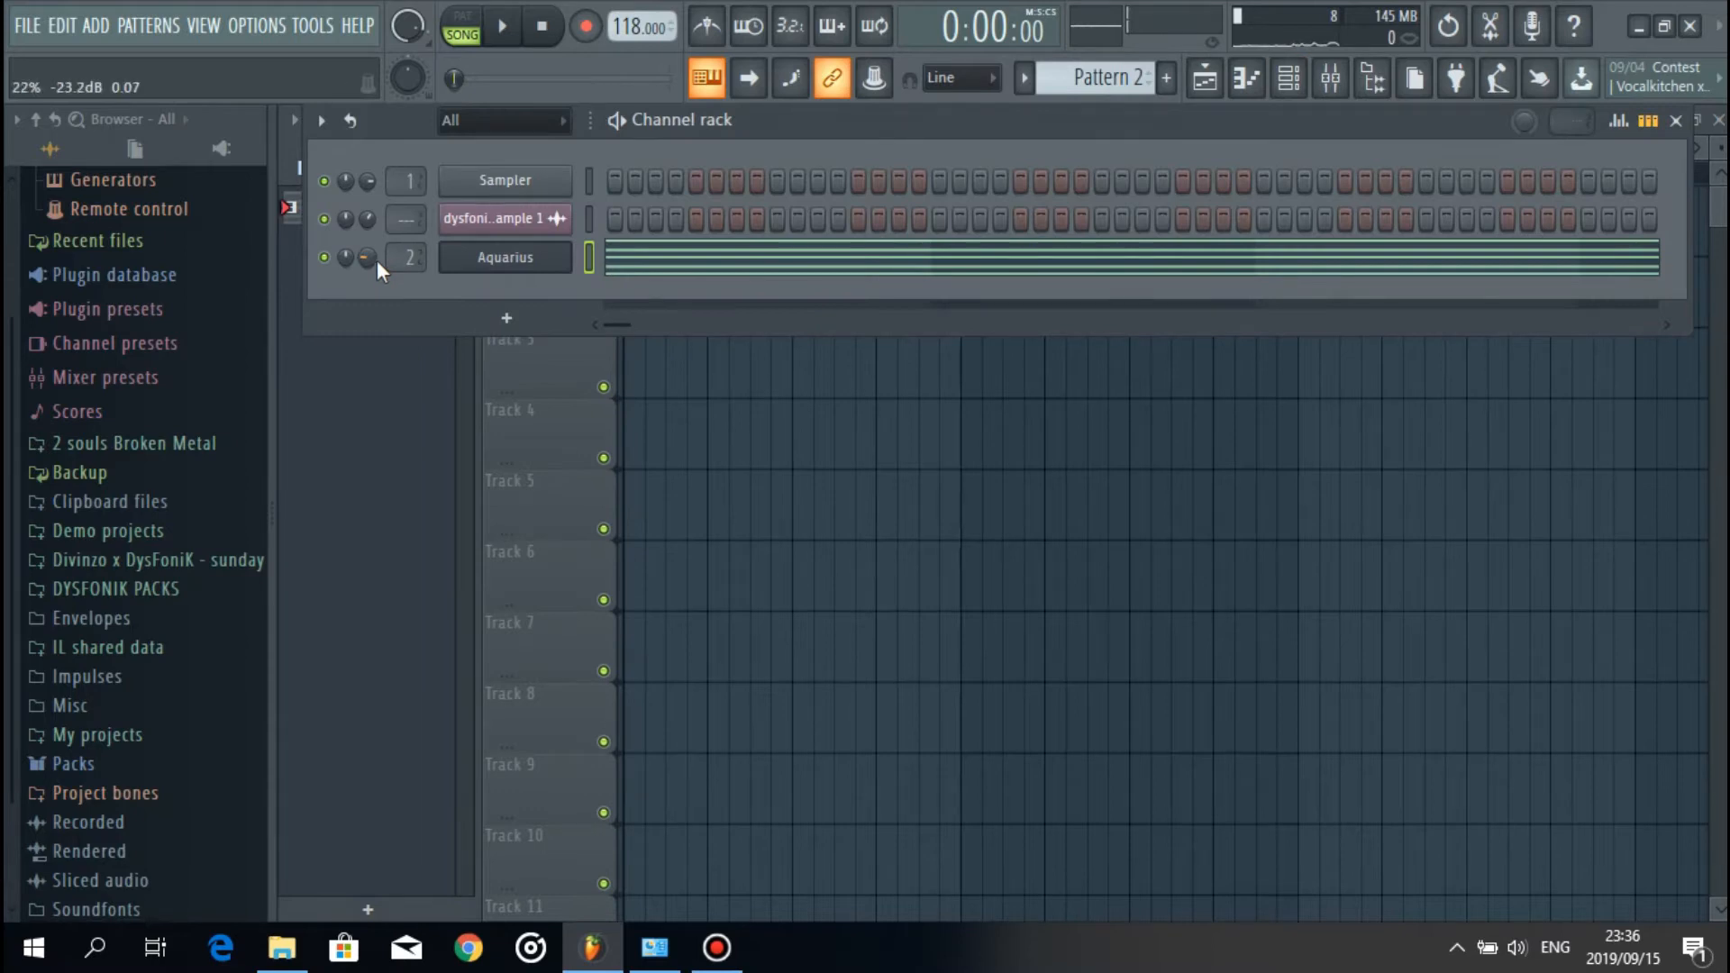
{"action": "left_click", "coordinate": [593, 217]}
{"action": "left_click", "coordinate": [588, 259]}
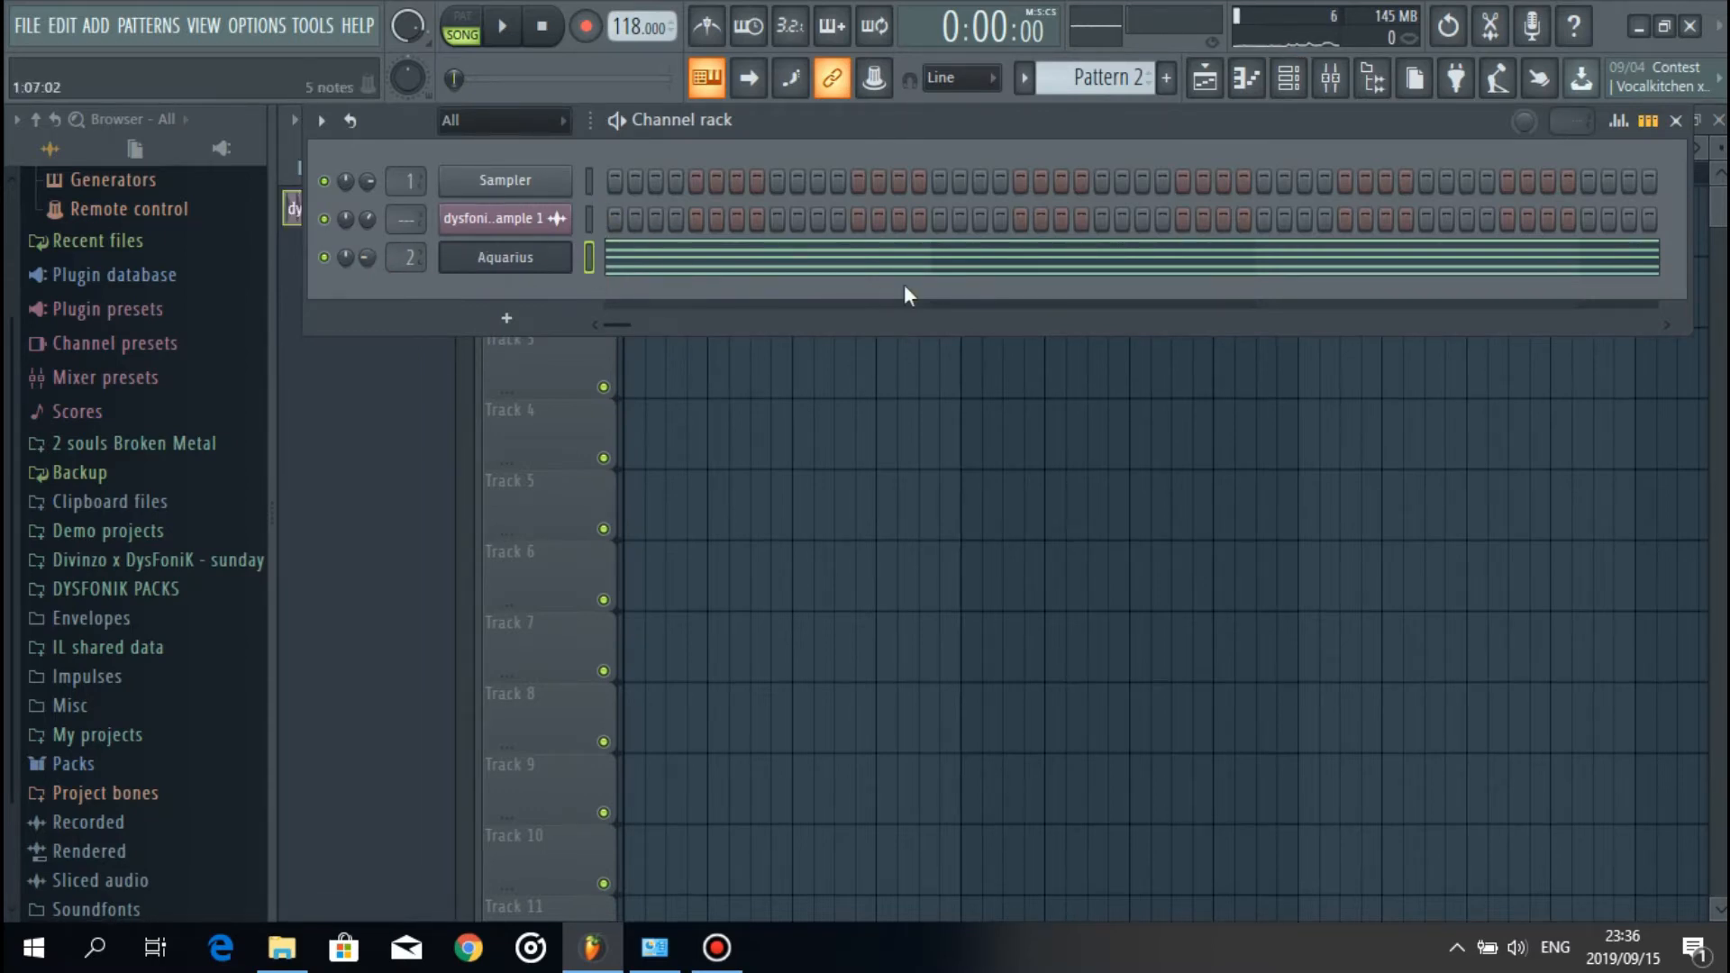
Step: Audition the Aquarius filter 1 frequency during playback by sweeping it to 10% and back to 100%
{"action": "key", "text": "space"}
{"action": "left_click", "coordinate": [546, 258]}
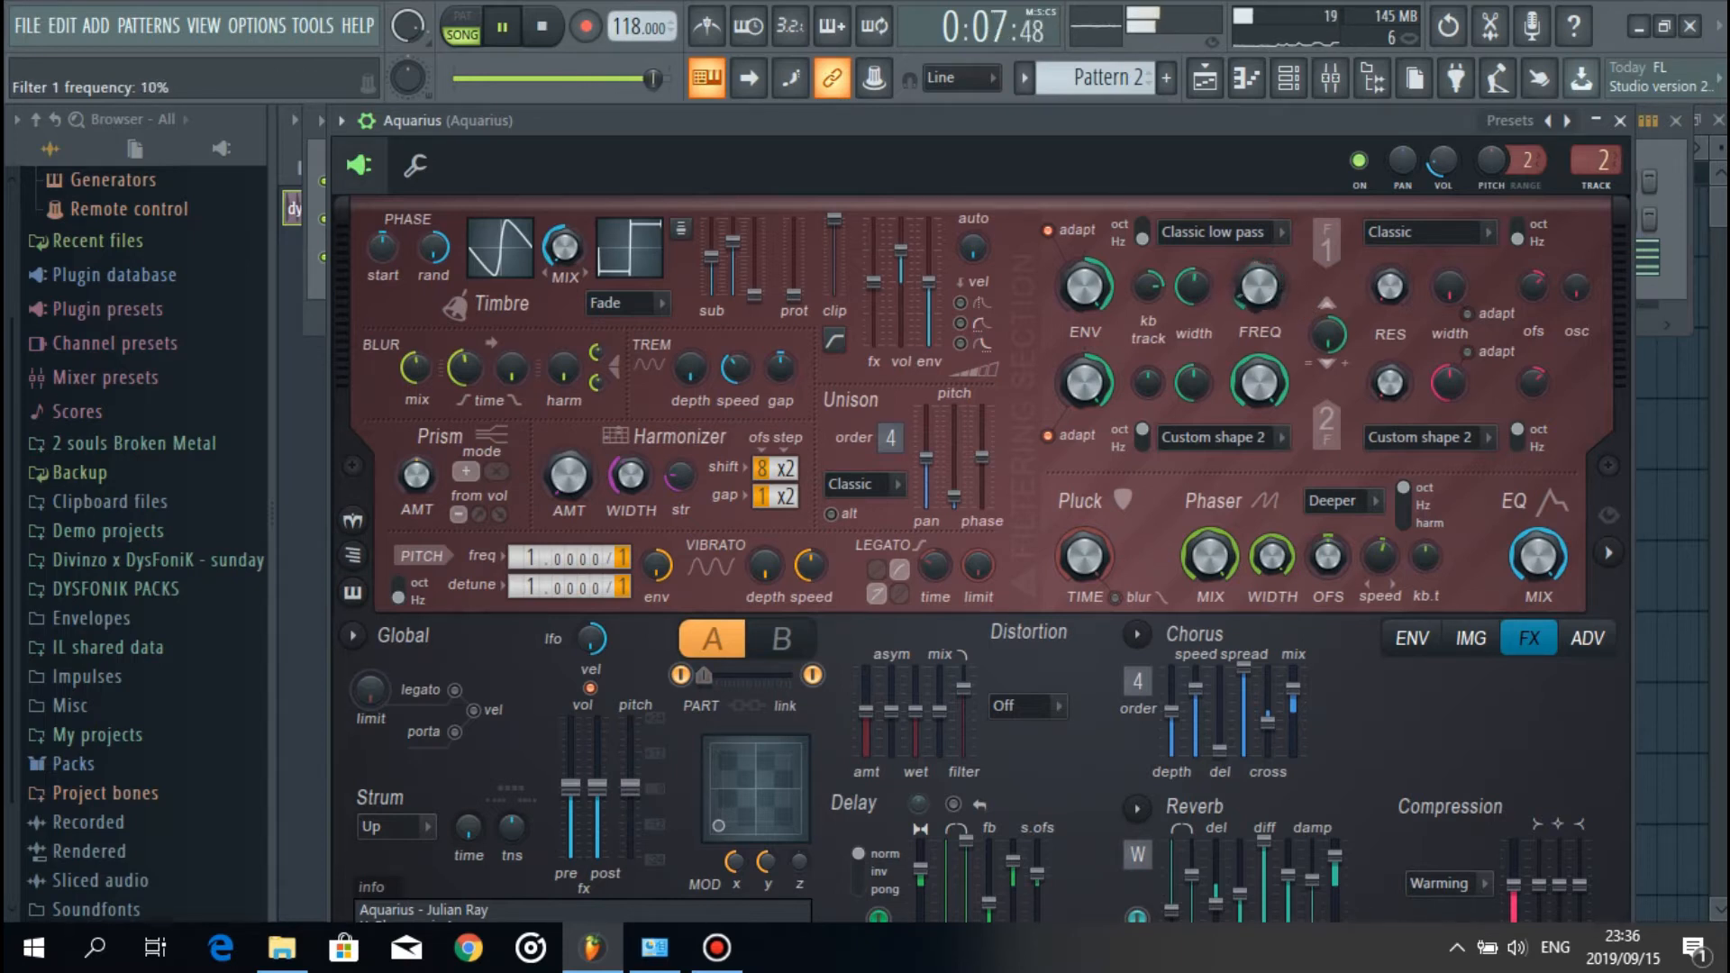
{"action": "key", "text": "space"}
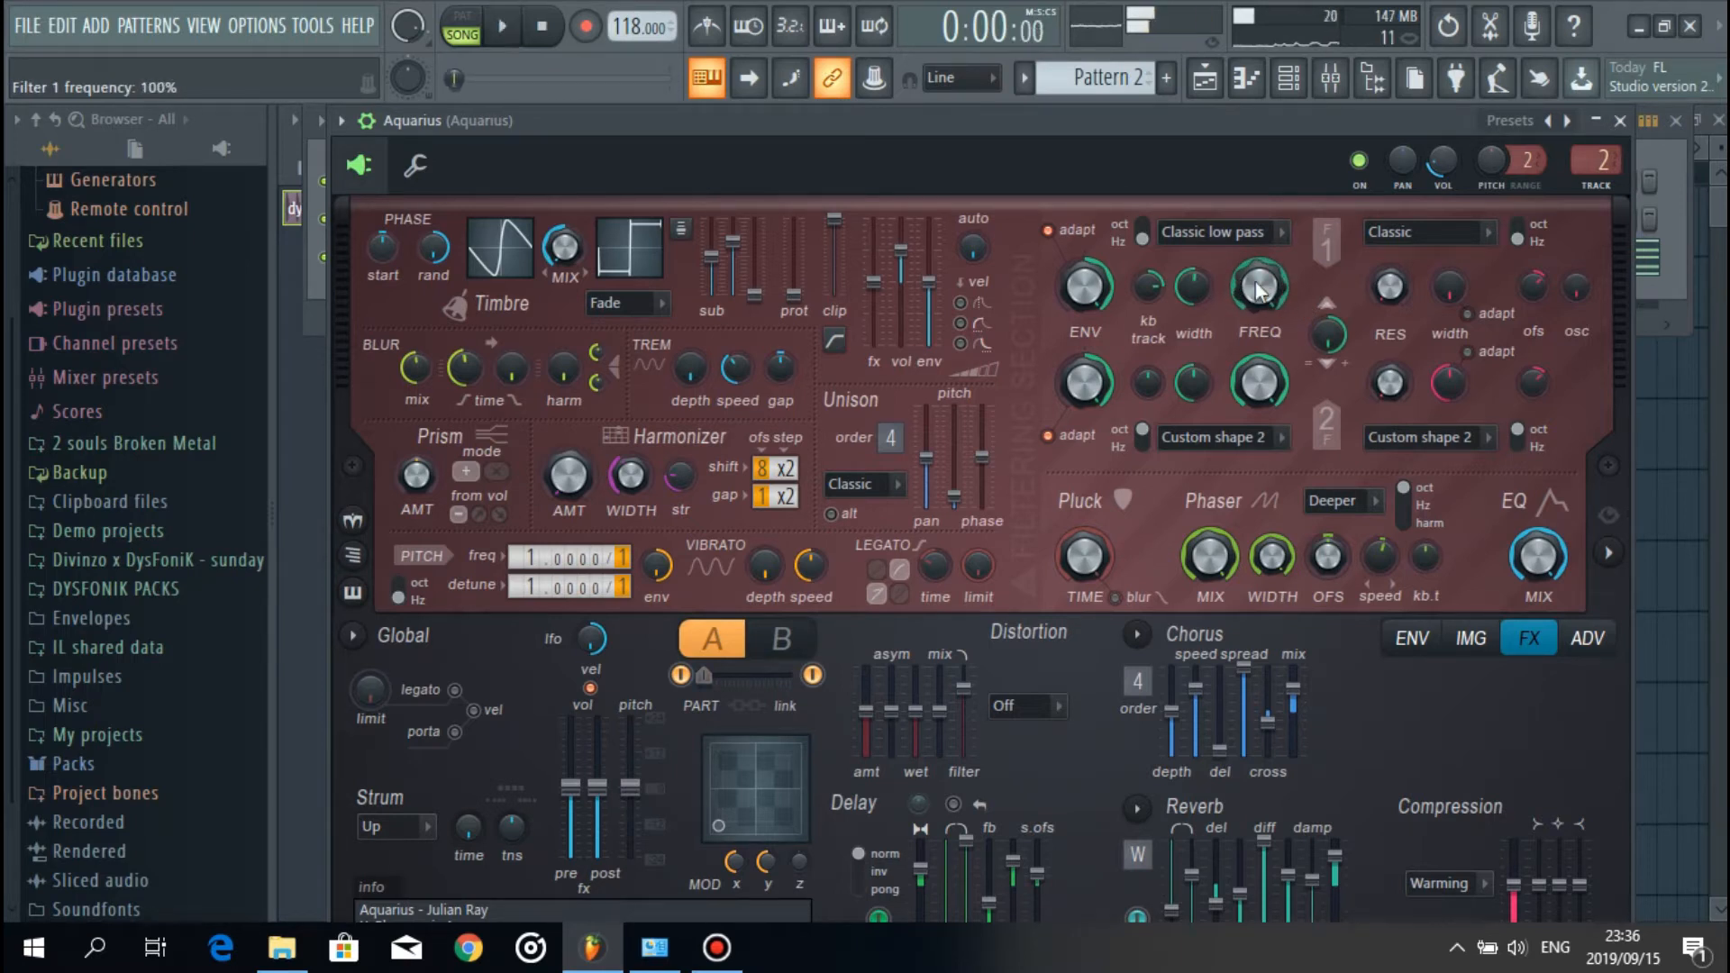
Step: Duplicate the drum sample and Pattern 2 clips together along Tracks 1 and 2 until they reach bar 33, and clear the selection
{"action": "left_click", "coordinate": [1204, 79]}
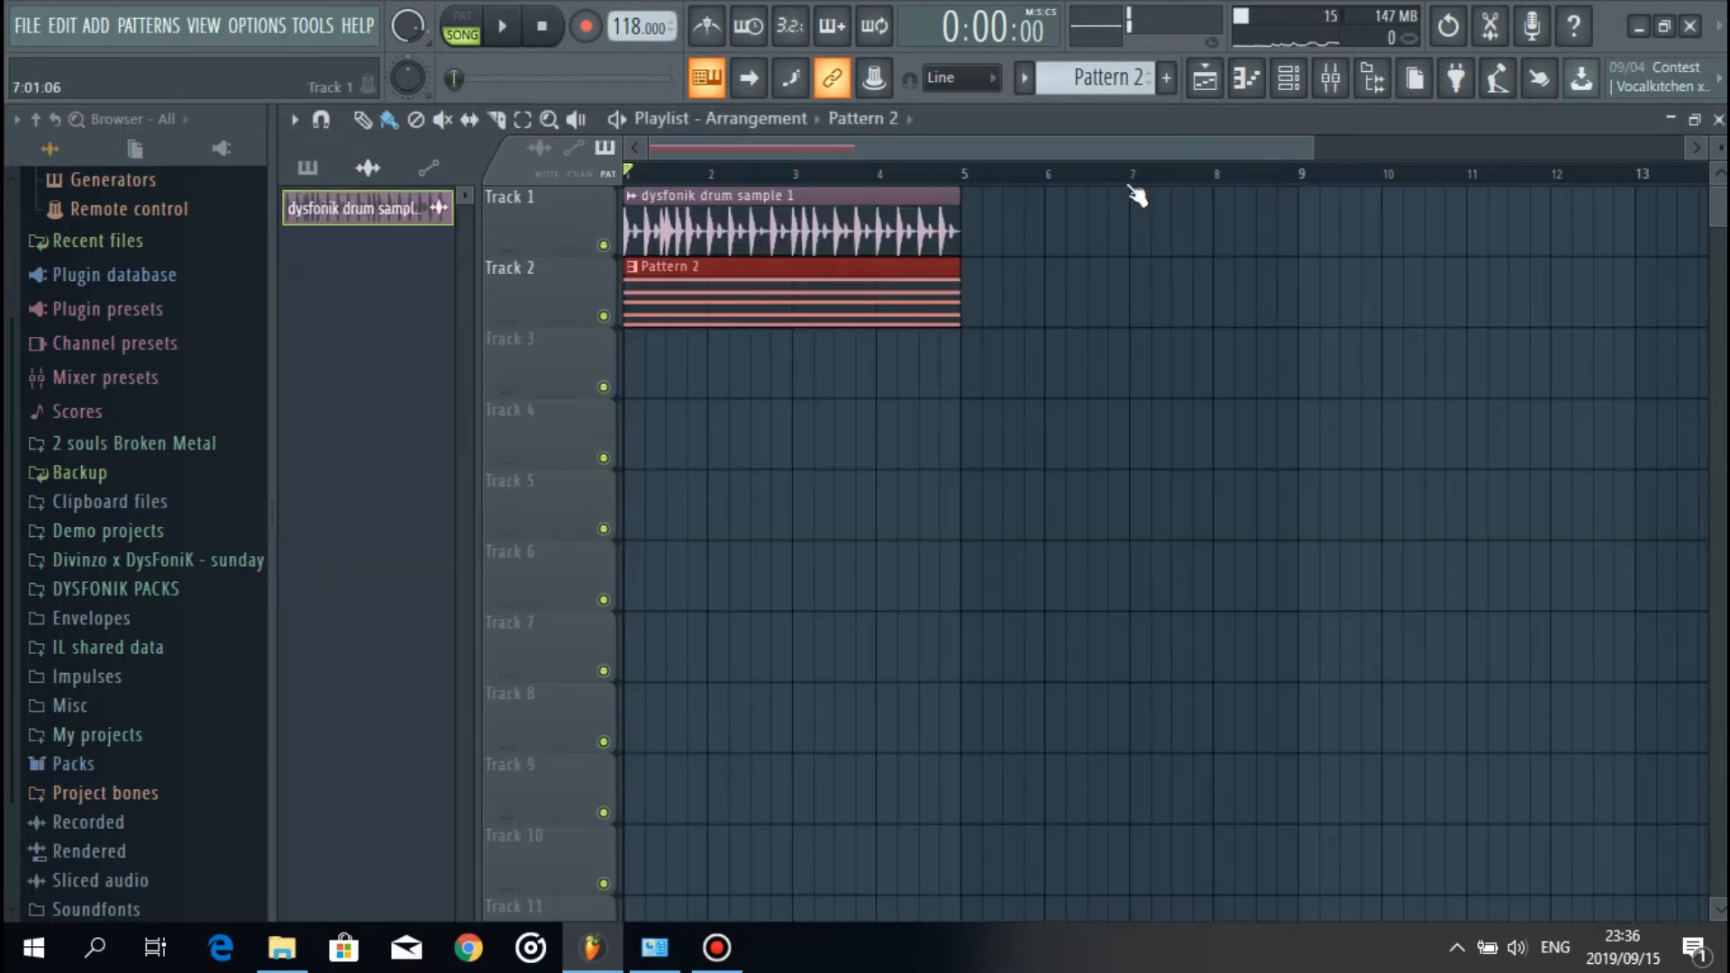
{"action": "scroll", "coordinate": [1135, 189], "scroll_direction": "down", "scroll_amount": 2}
{"action": "left_click_drag", "start_coordinate": [1145, 450], "coordinate": [631, 191]}
{"action": "key", "text": "ctrl+b"}
{"action": "scroll", "coordinate": [951, 186], "scroll_direction": "down", "scroll_amount": 1}
{"action": "key", "text": "ctrl+b"}
{"action": "key", "text": "ctrl+b"}
{"action": "key", "text": "ctrl+b"}
{"action": "scroll", "coordinate": [951, 187], "scroll_direction": "down", "scroll_amount": 2}
{"action": "key", "text": "ctrl+b"}
{"action": "key", "text": "ctrl+b"}
{"action": "key", "text": "ctrl+b"}
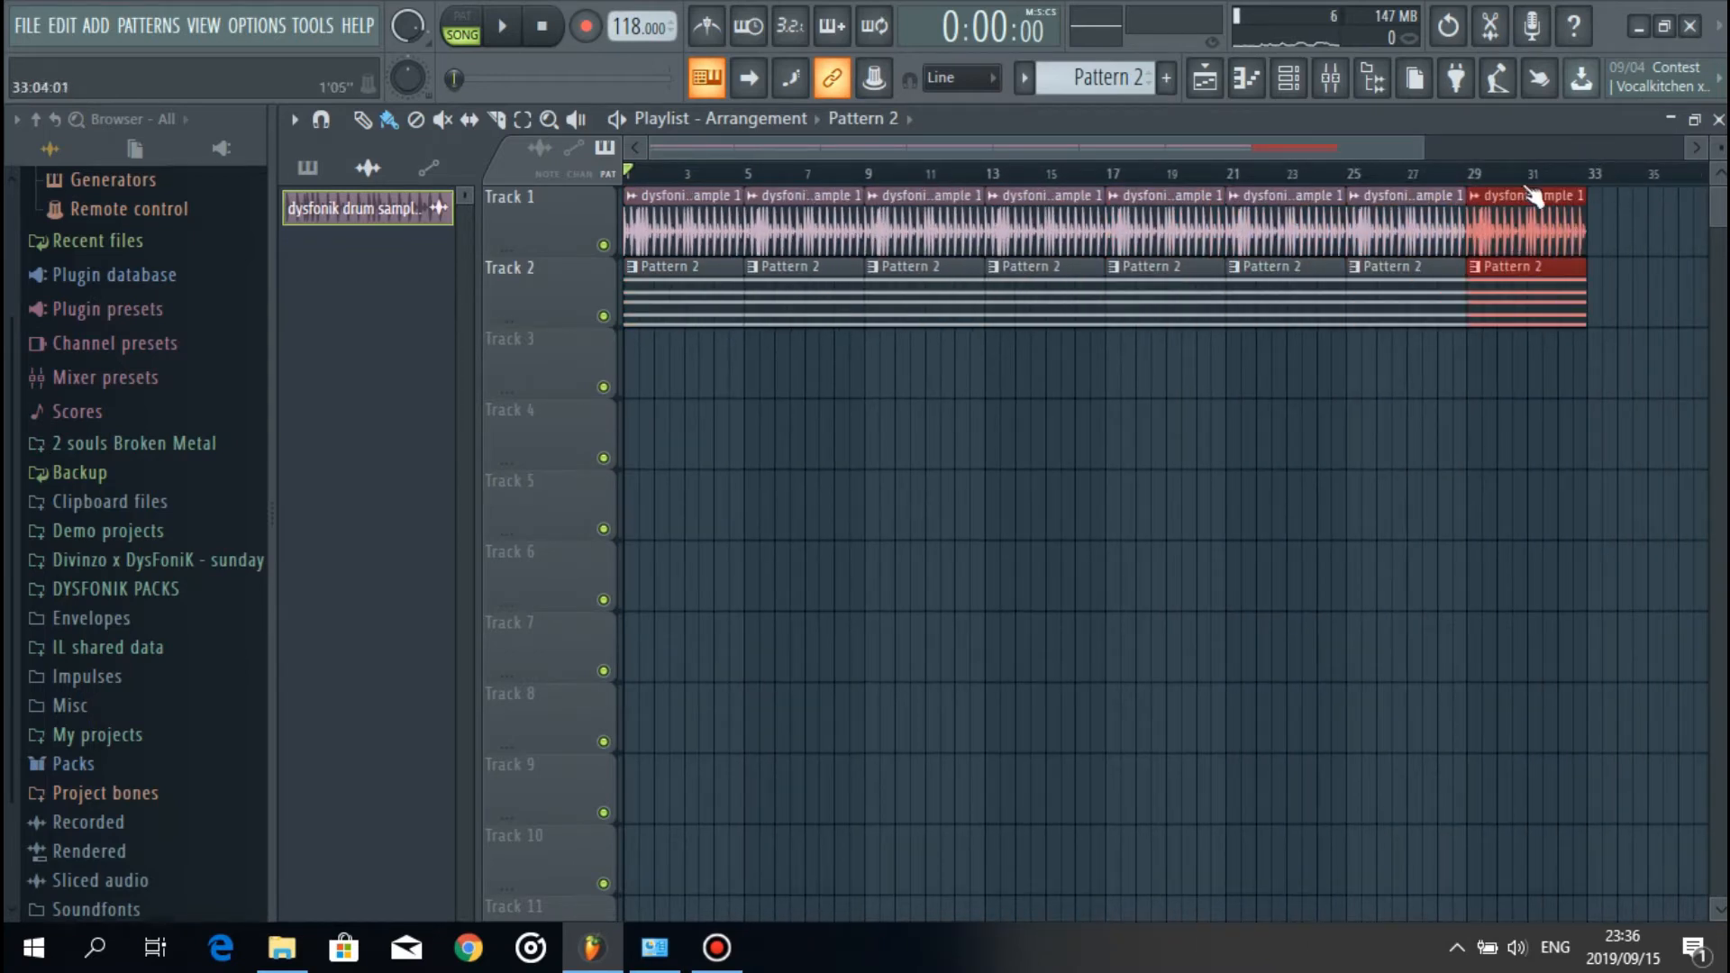
{"action": "left_click", "coordinate": [1529, 399]}
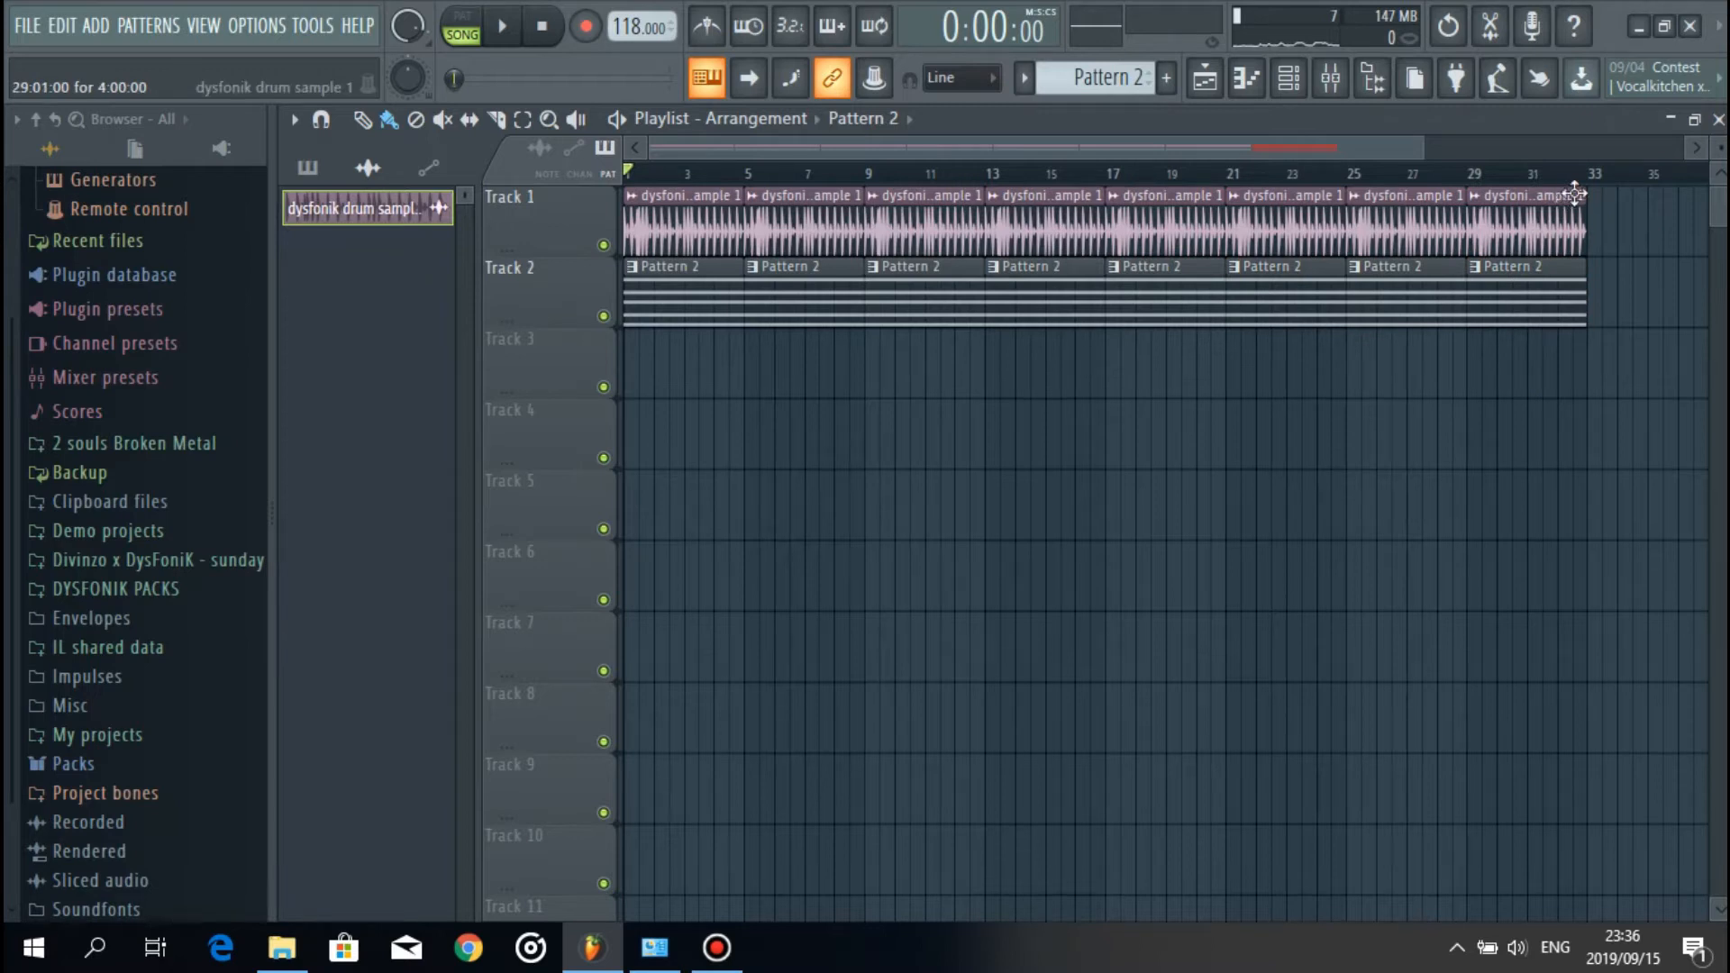
Step: Create an automation clip for the Aquarius filter 1 frequency
{"action": "left_click", "coordinate": [1288, 79]}
{"action": "left_click", "coordinate": [502, 261]}
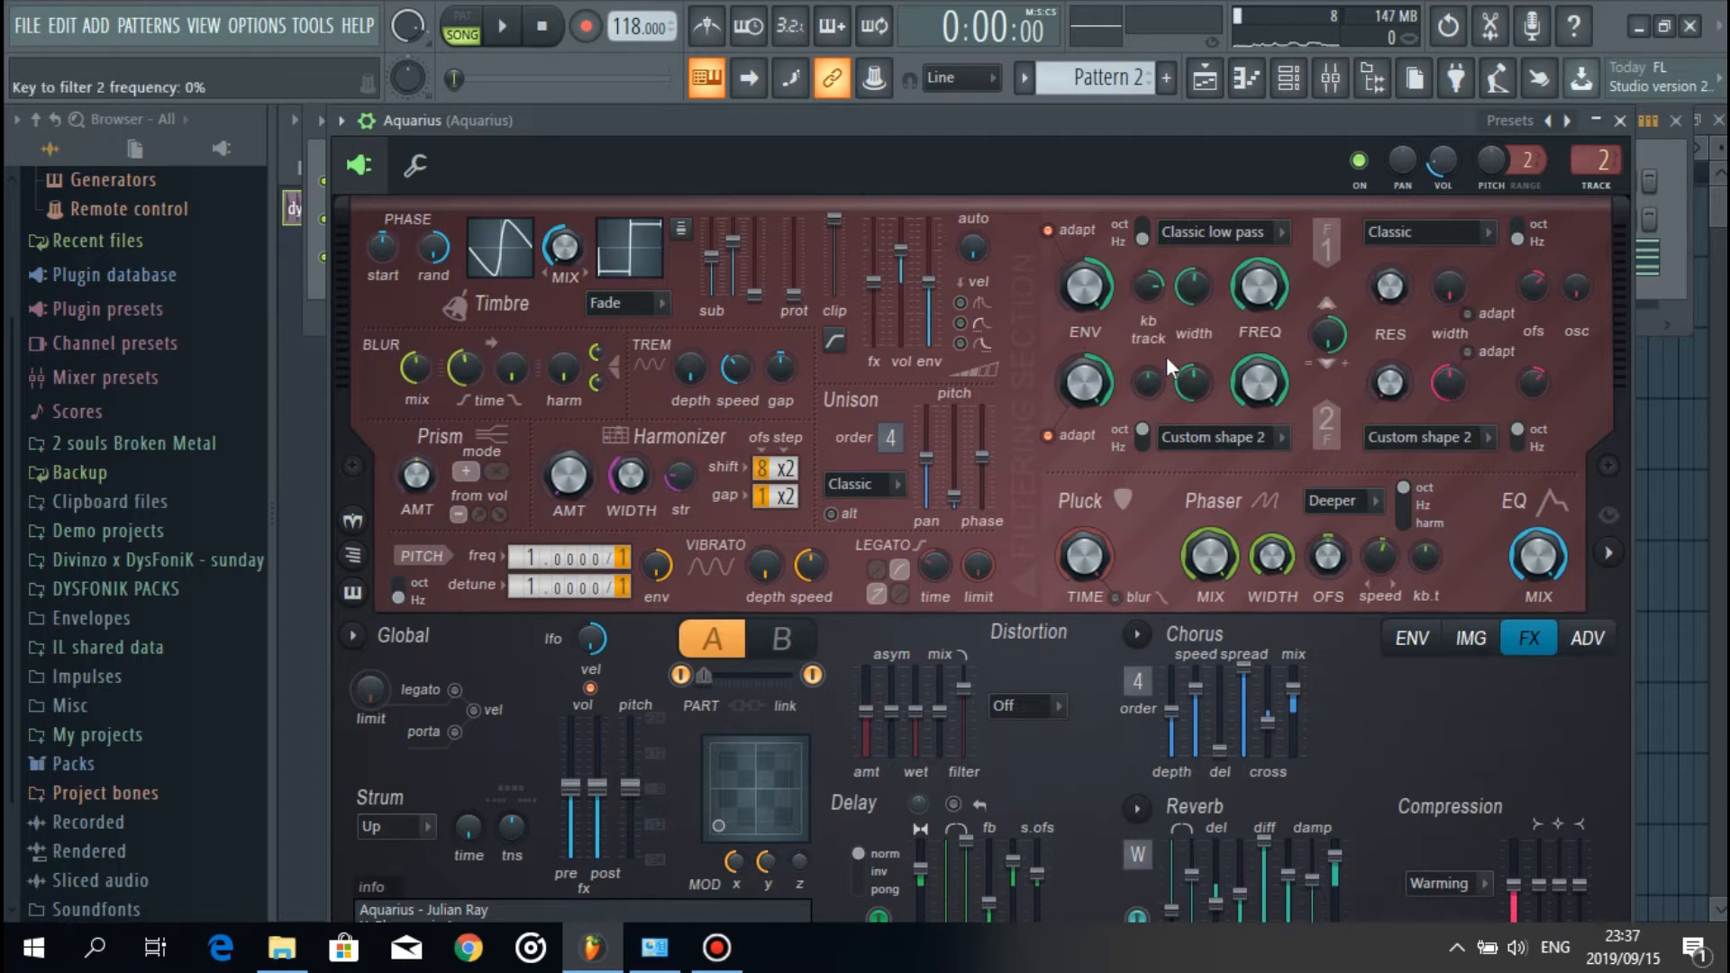
{"action": "right_click", "coordinate": [1259, 289]}
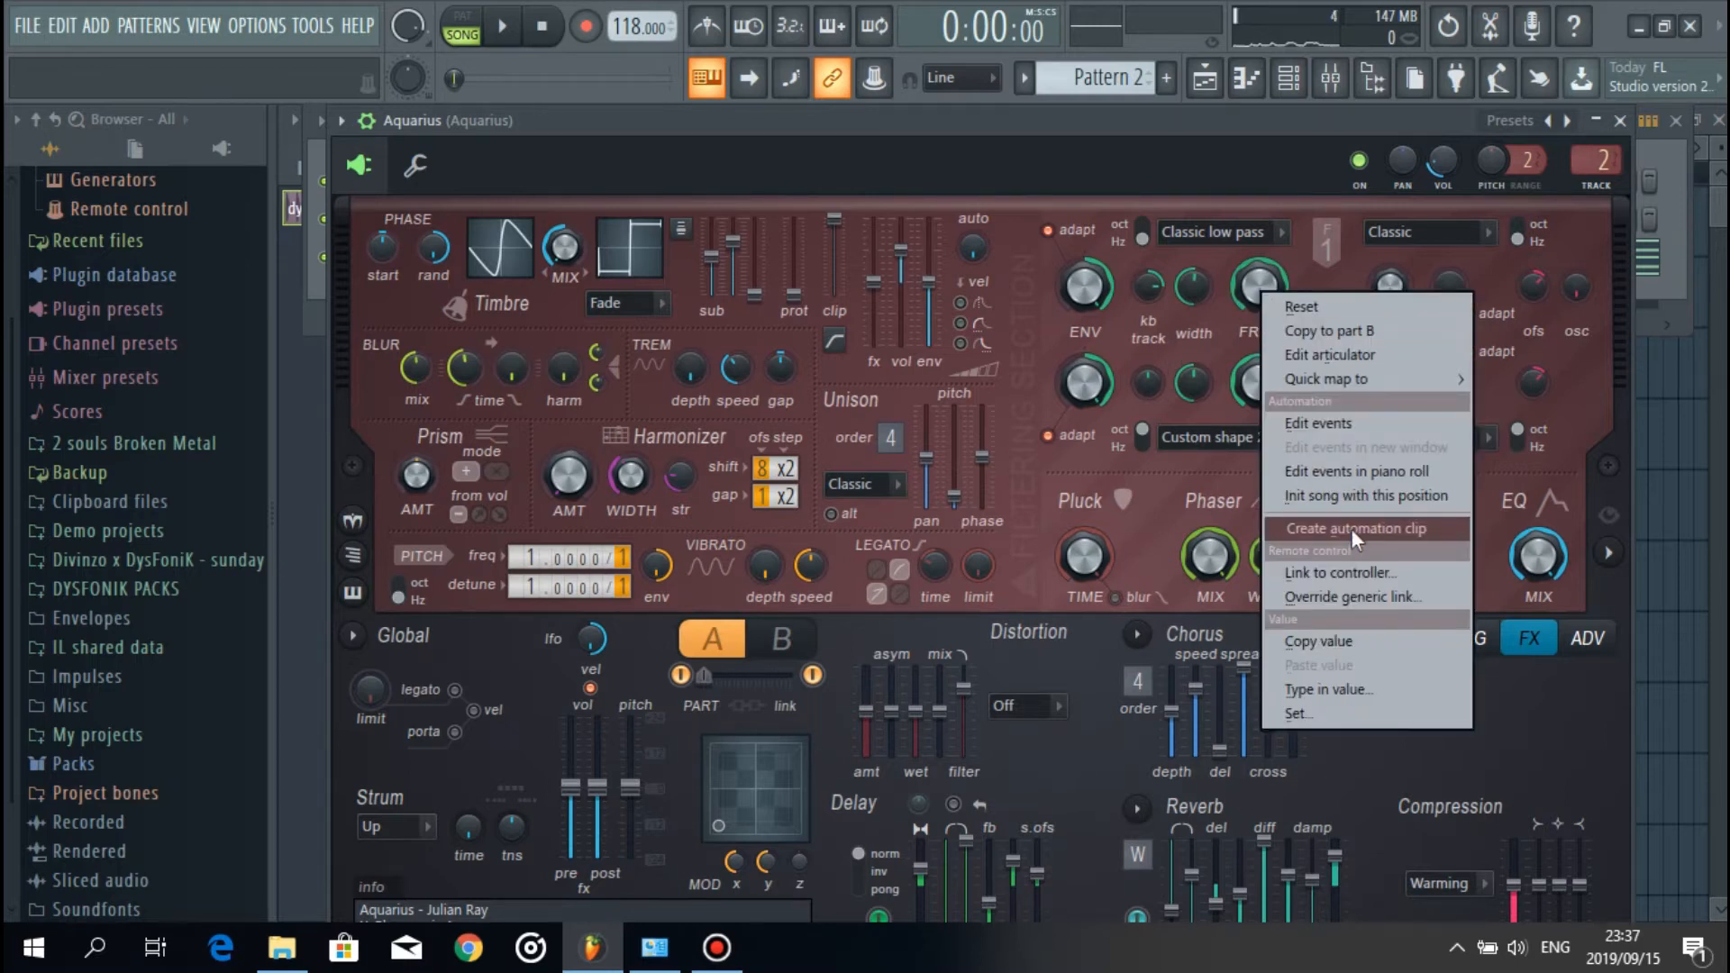
{"action": "left_click", "coordinate": [1349, 528]}
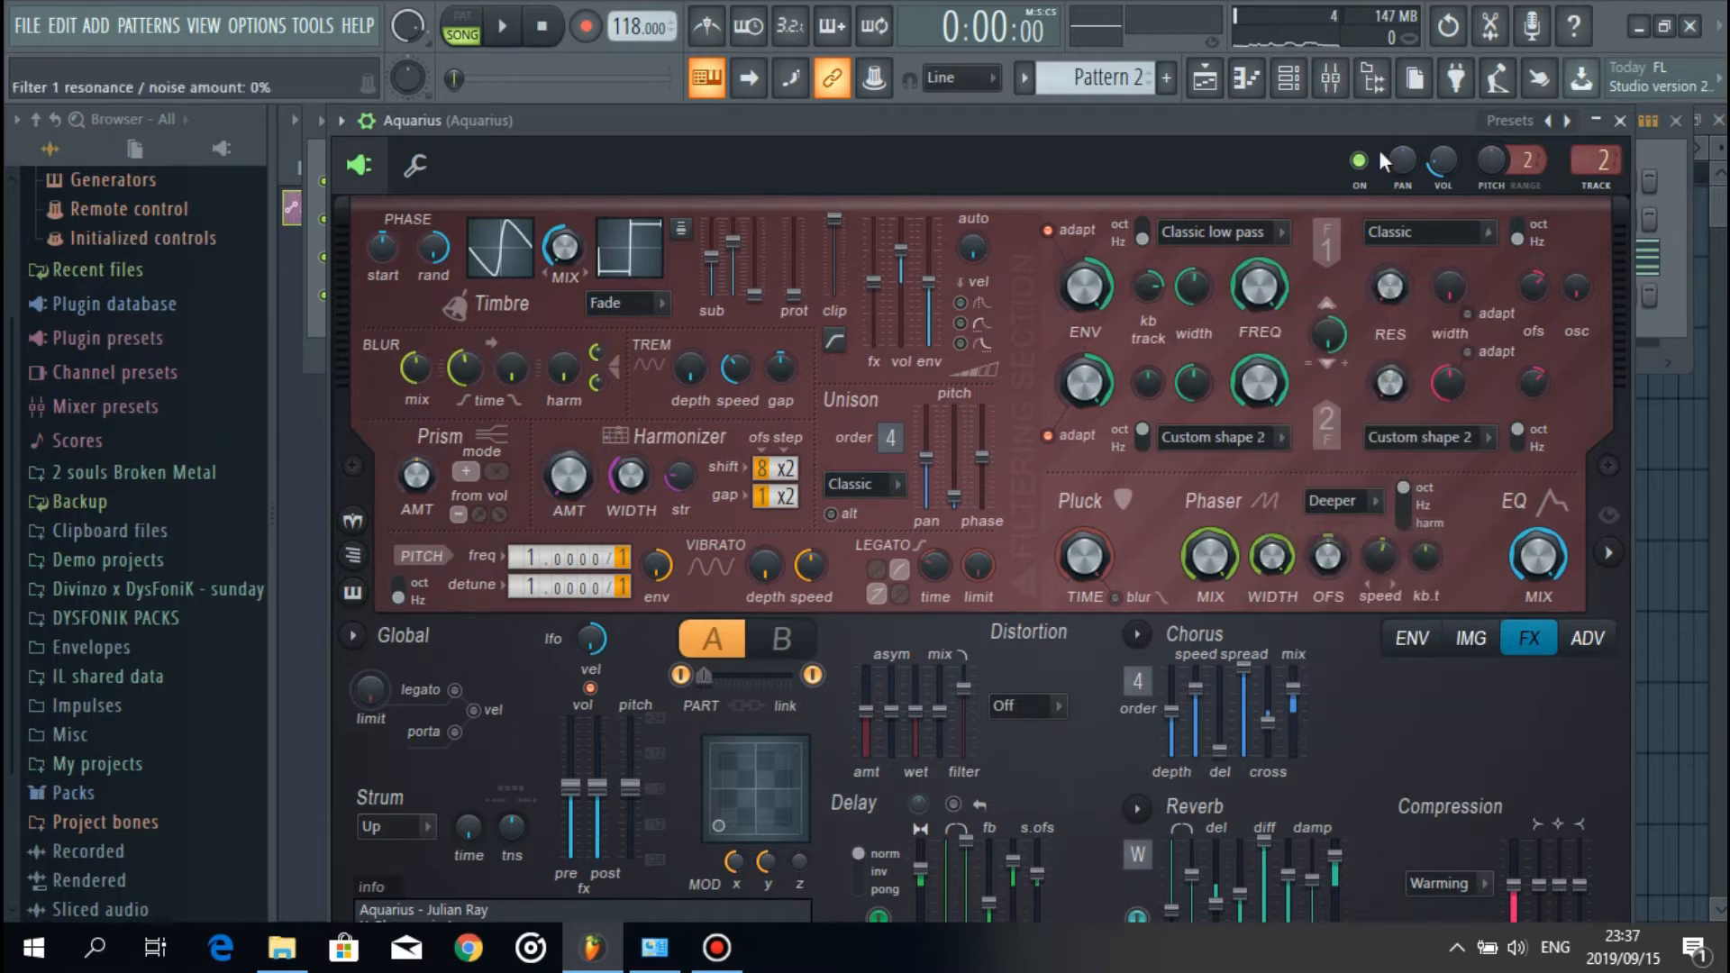
Step: Shape the Aquarius filter clip on Track 3 to rise from its minimum to 97% at bar 29, and shorten the track's height
{"action": "left_click", "coordinate": [1204, 79]}
{"action": "left_click_drag", "start_coordinate": [630, 353], "coordinate": [621, 553]}
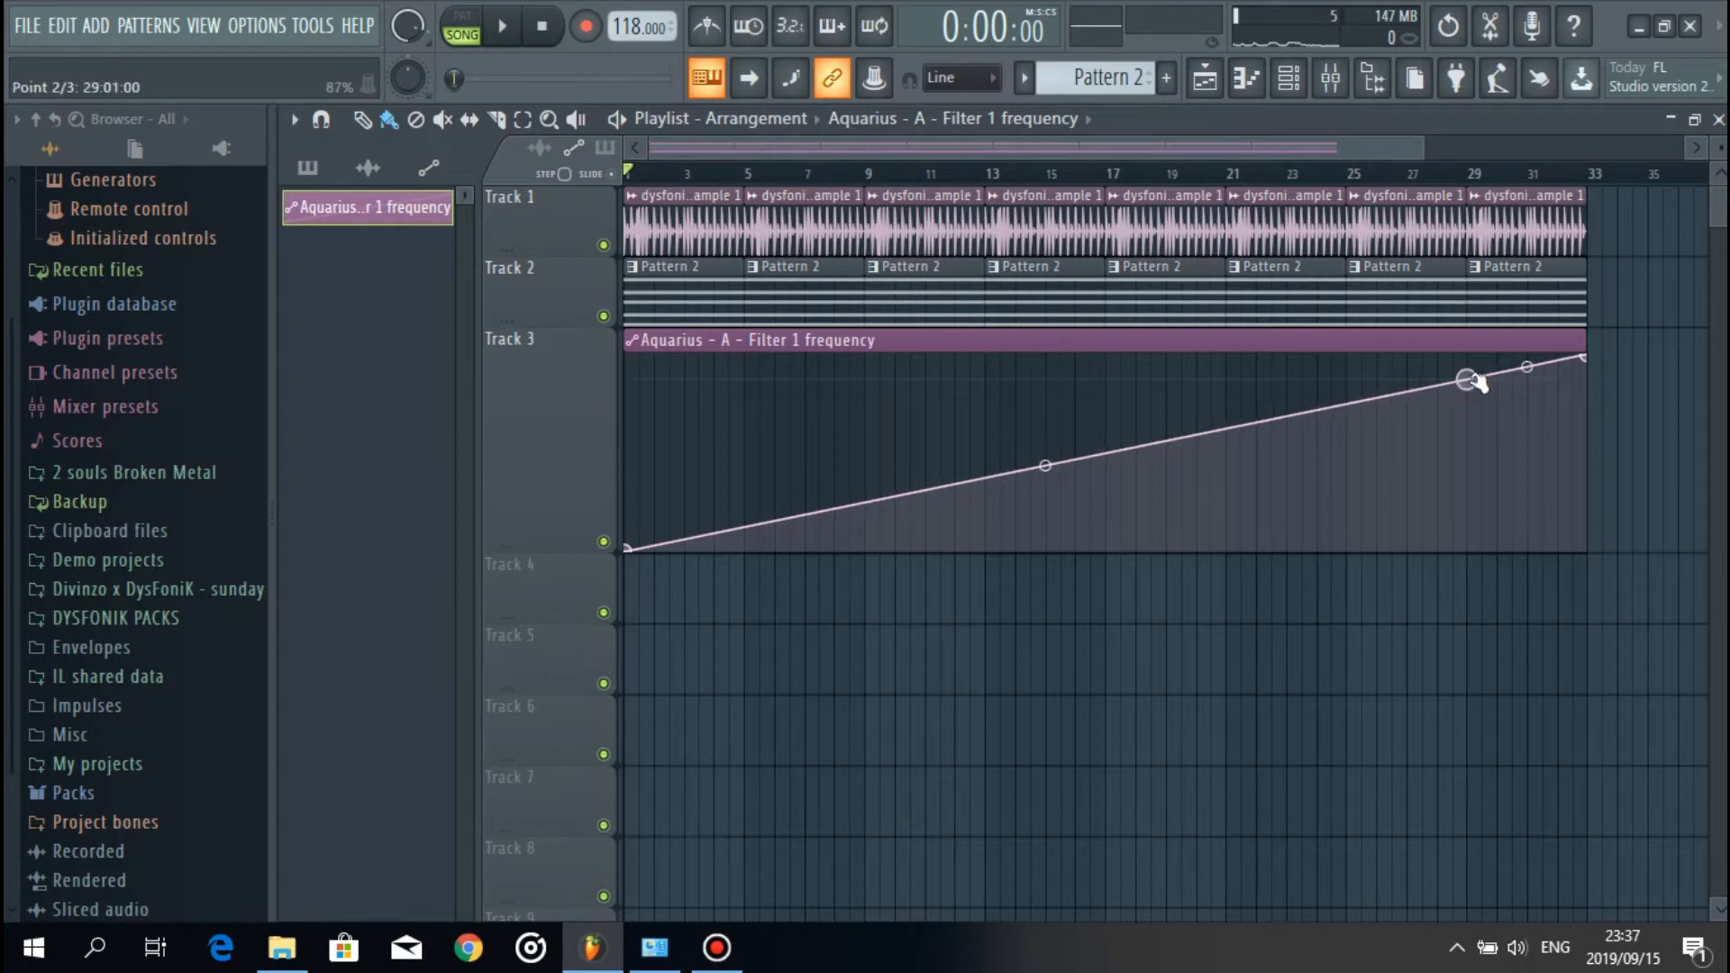
{"action": "left_click_drag", "start_coordinate": [1470, 383], "coordinate": [1468, 361]}
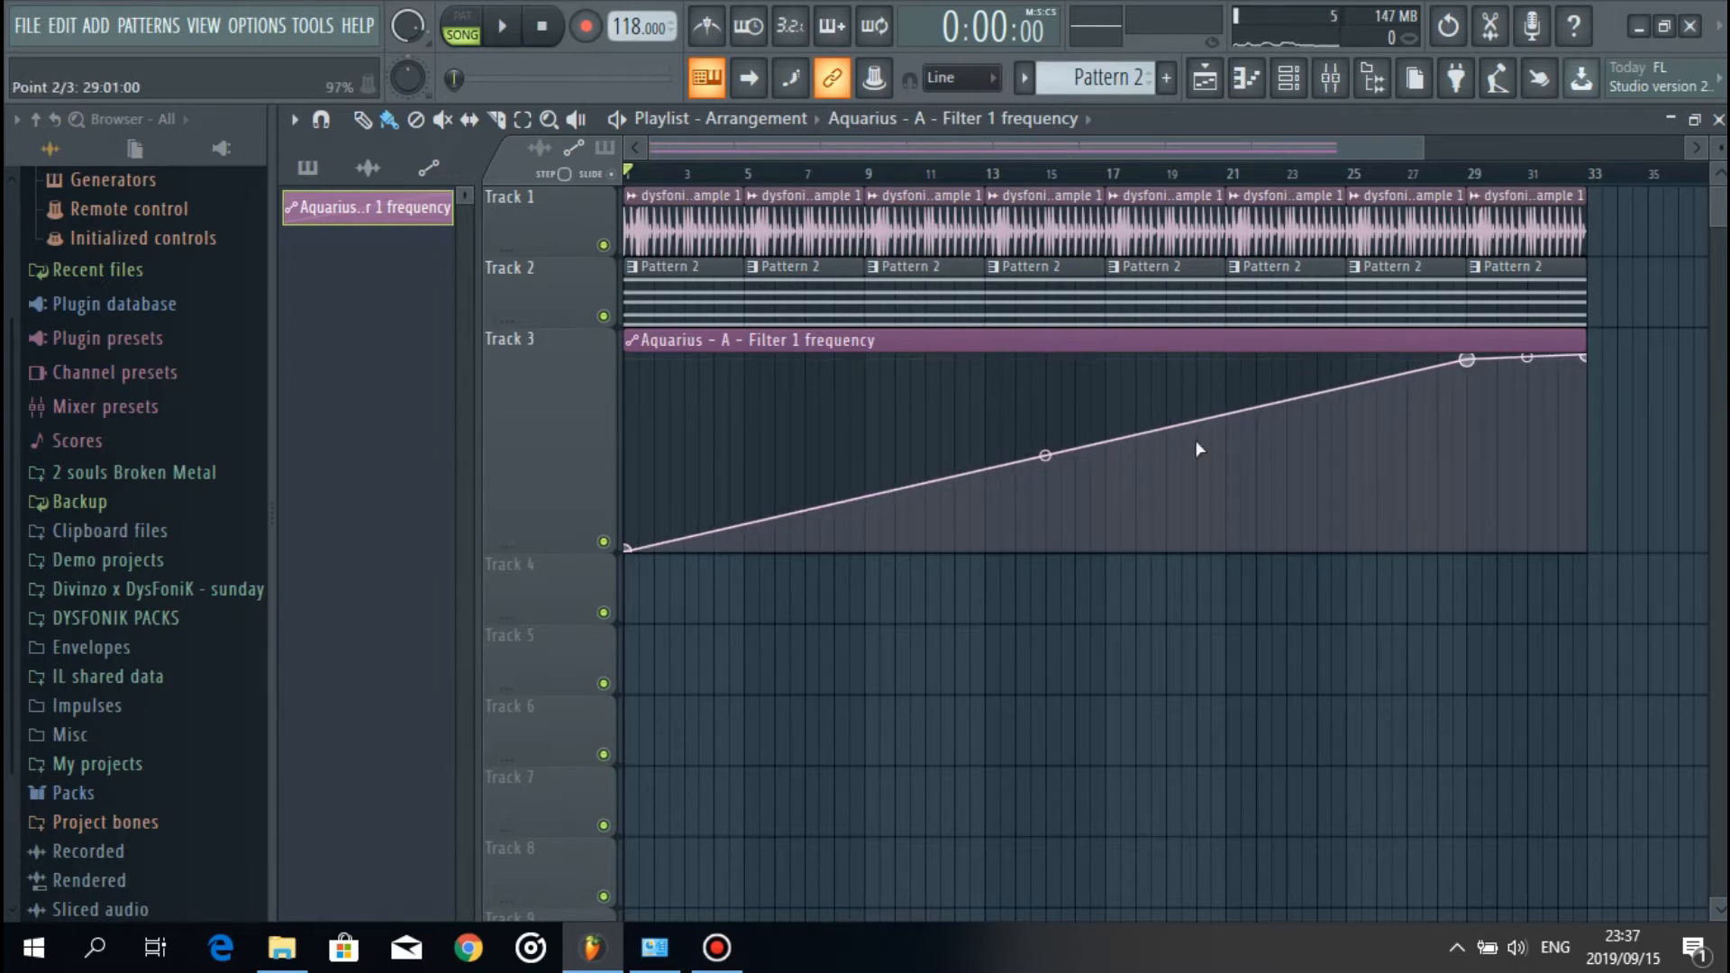
{"action": "left_click_drag", "start_coordinate": [547, 540], "coordinate": [564, 421]}
Step: Start playback, show the unsorted channels in the channel rack, and add a GMS synth channel
{"action": "key", "text": "space"}
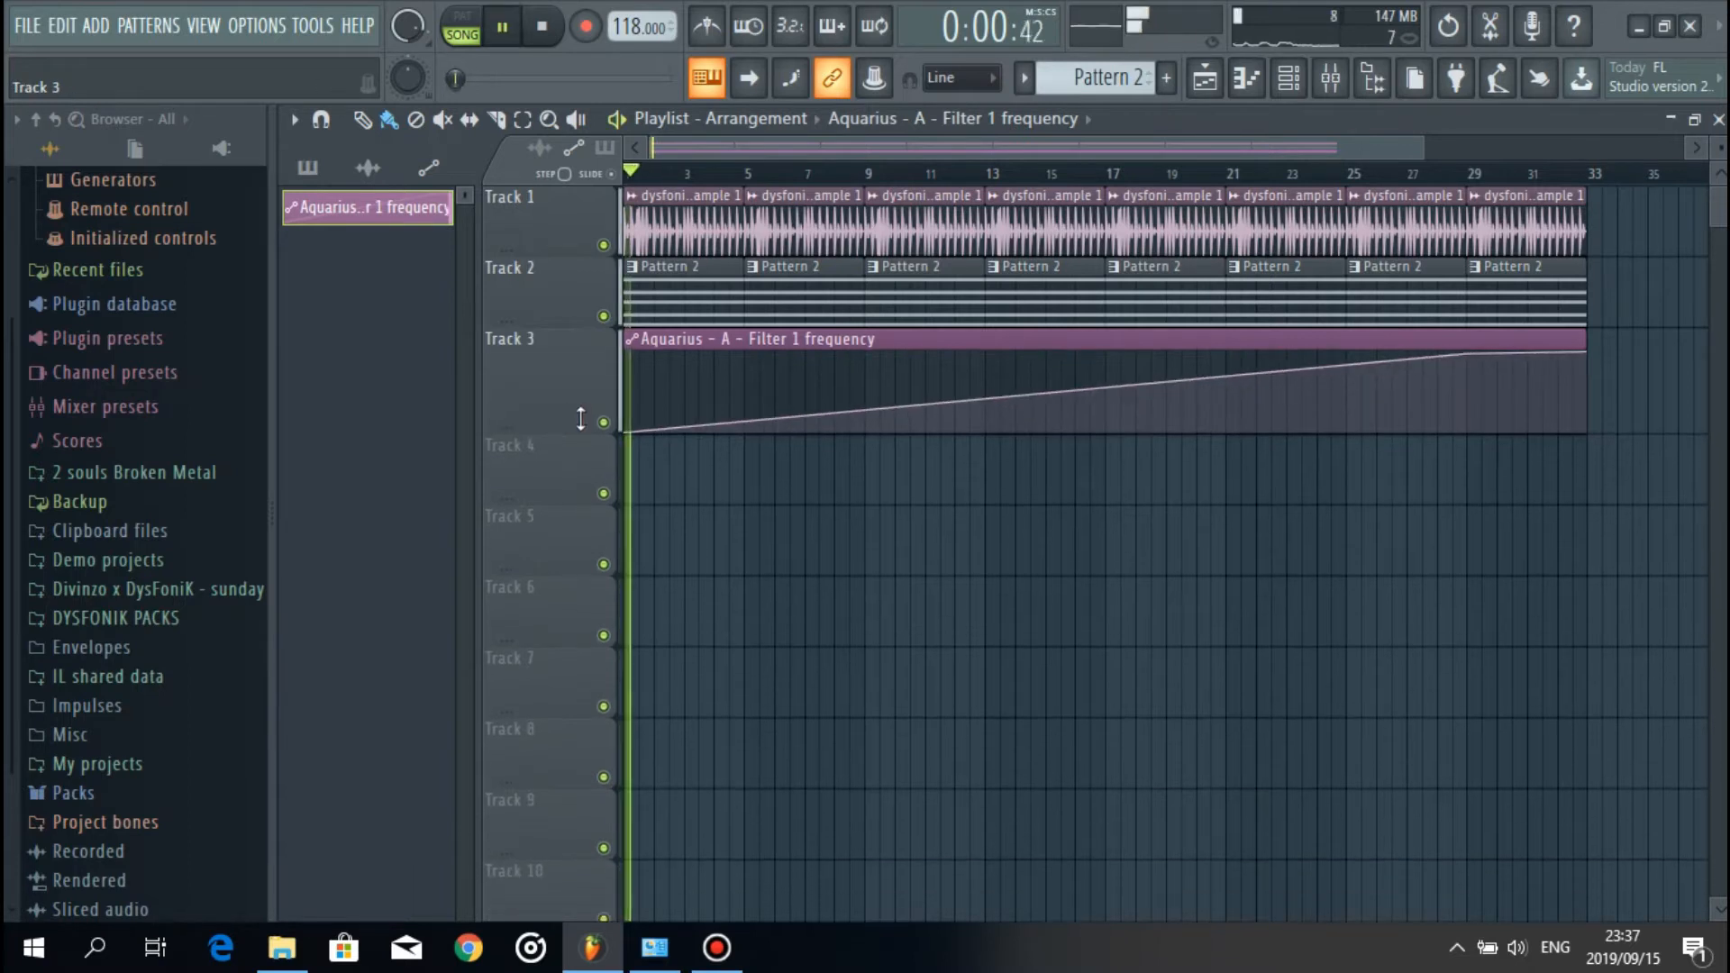
{"action": "left_click", "coordinate": [1288, 78]}
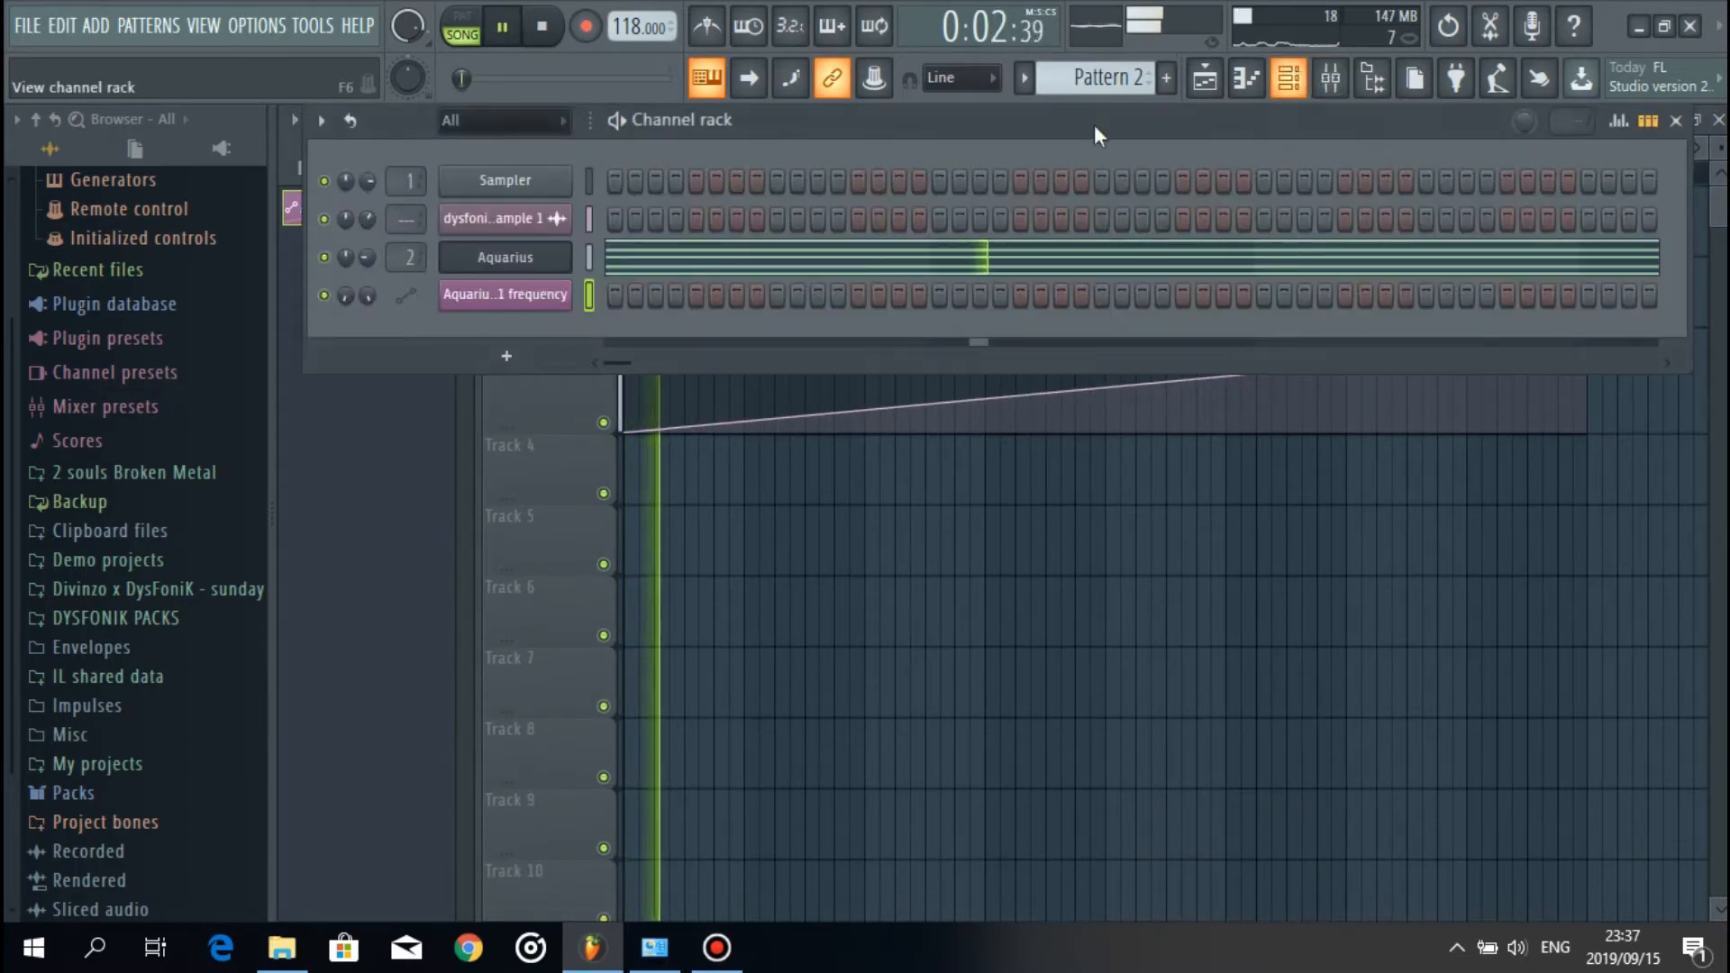
{"action": "scroll", "coordinate": [491, 120], "scroll_direction": "down", "scroll_amount": 2}
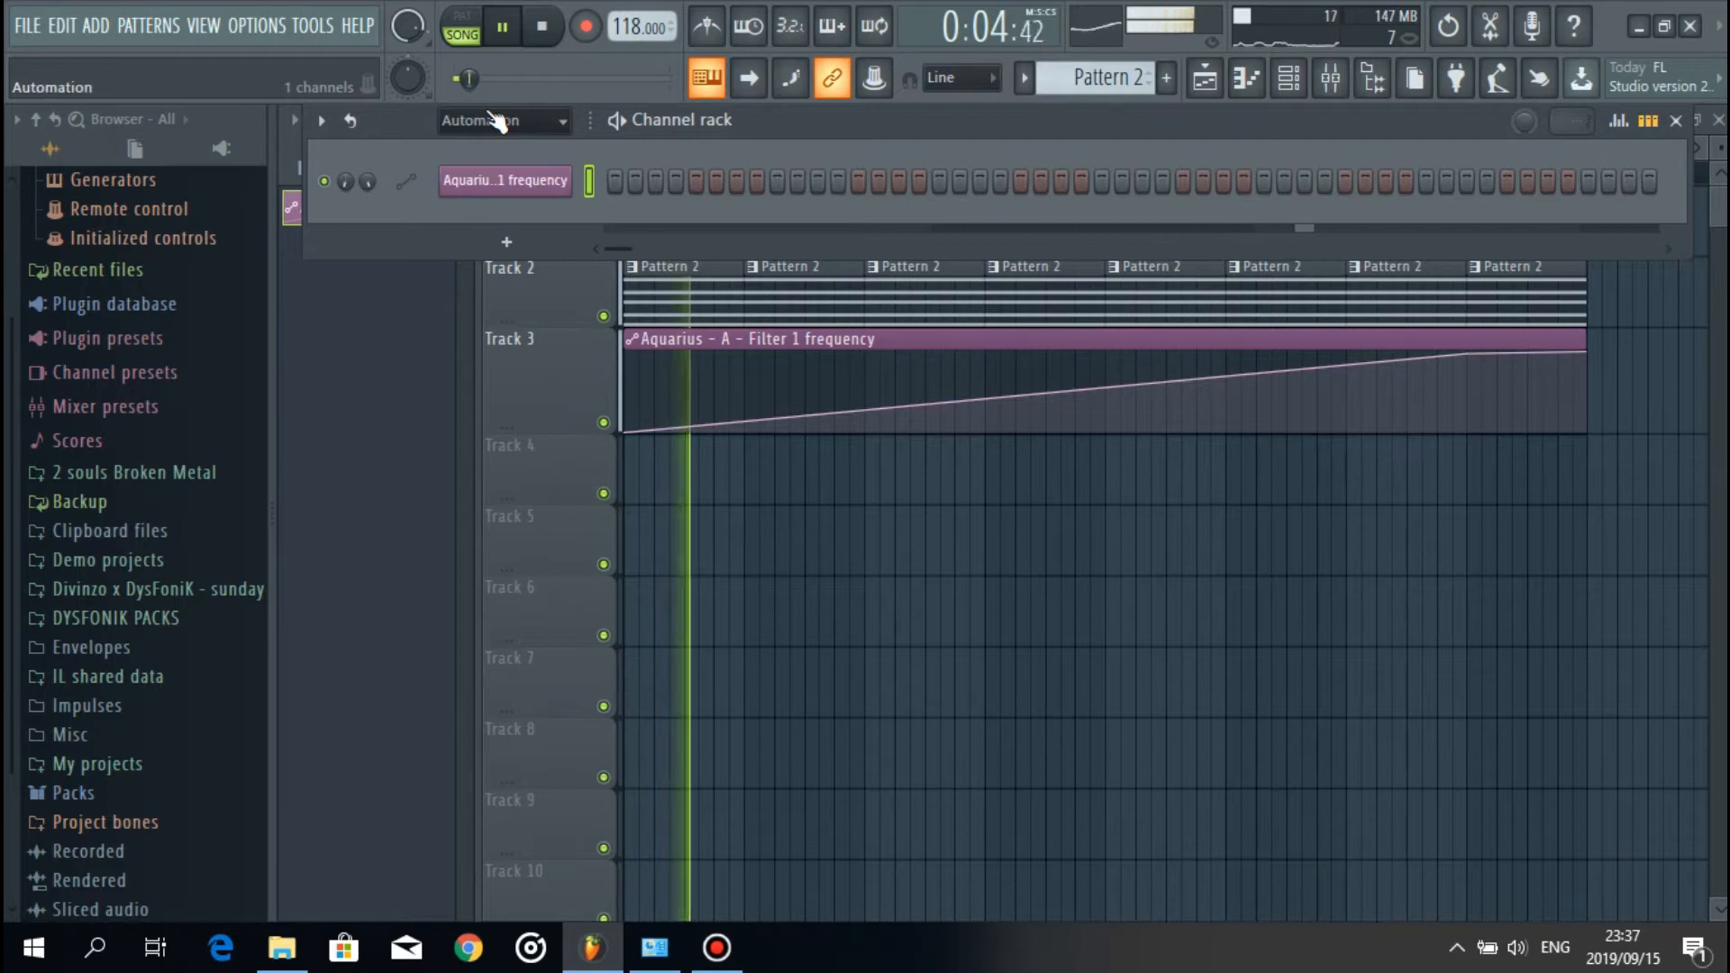
{"action": "scroll", "coordinate": [495, 122], "scroll_direction": "down", "scroll_amount": 1}
{"action": "left_click", "coordinate": [539, 274]}
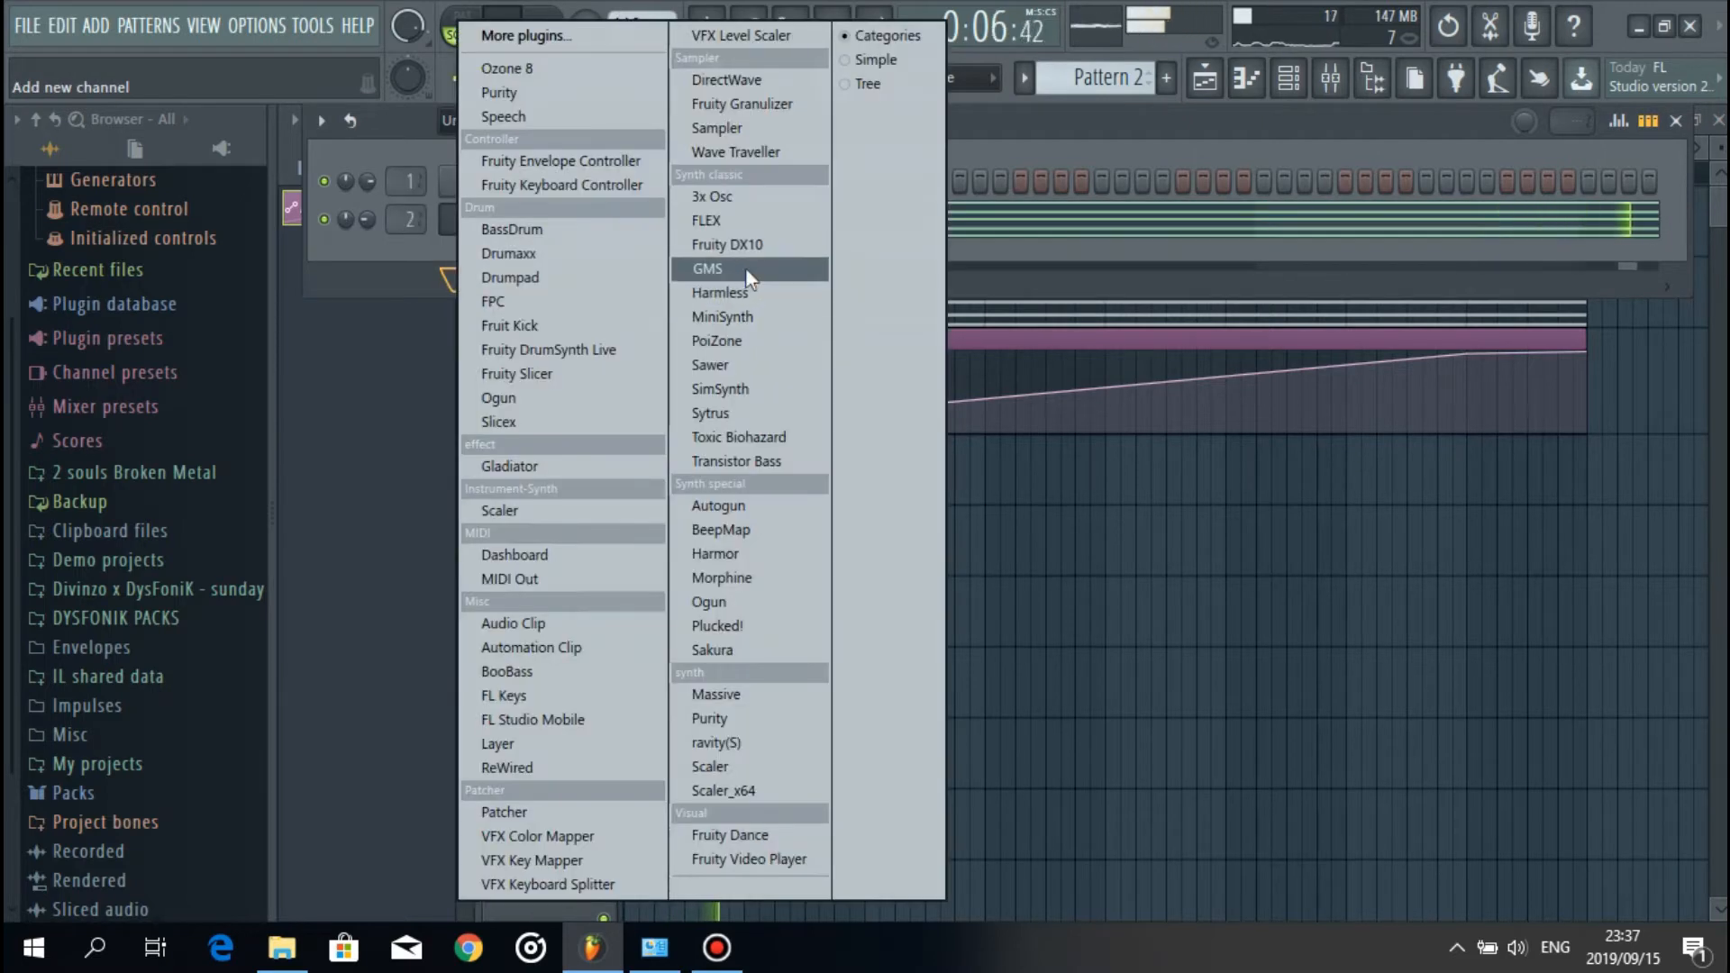
{"action": "left_click", "coordinate": [746, 270]}
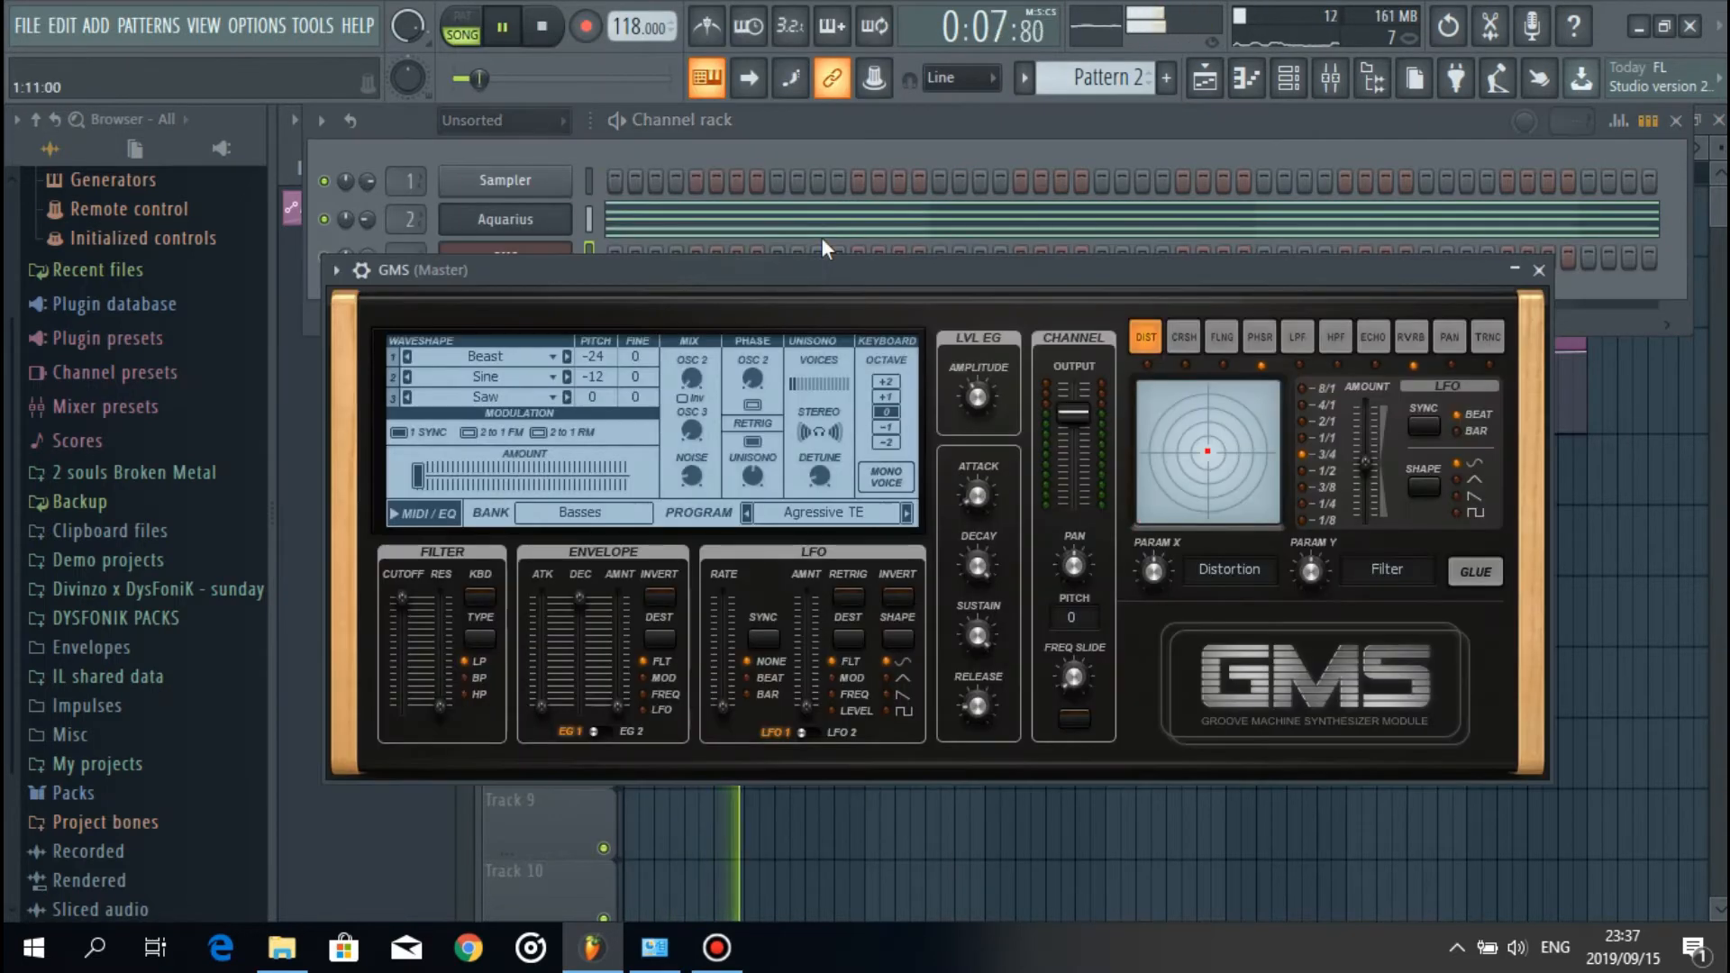
Step: Load the Pad 2 MC preset from the GMS Pads & Textures bank and close the synth window
{"action": "left_click", "coordinate": [602, 511]}
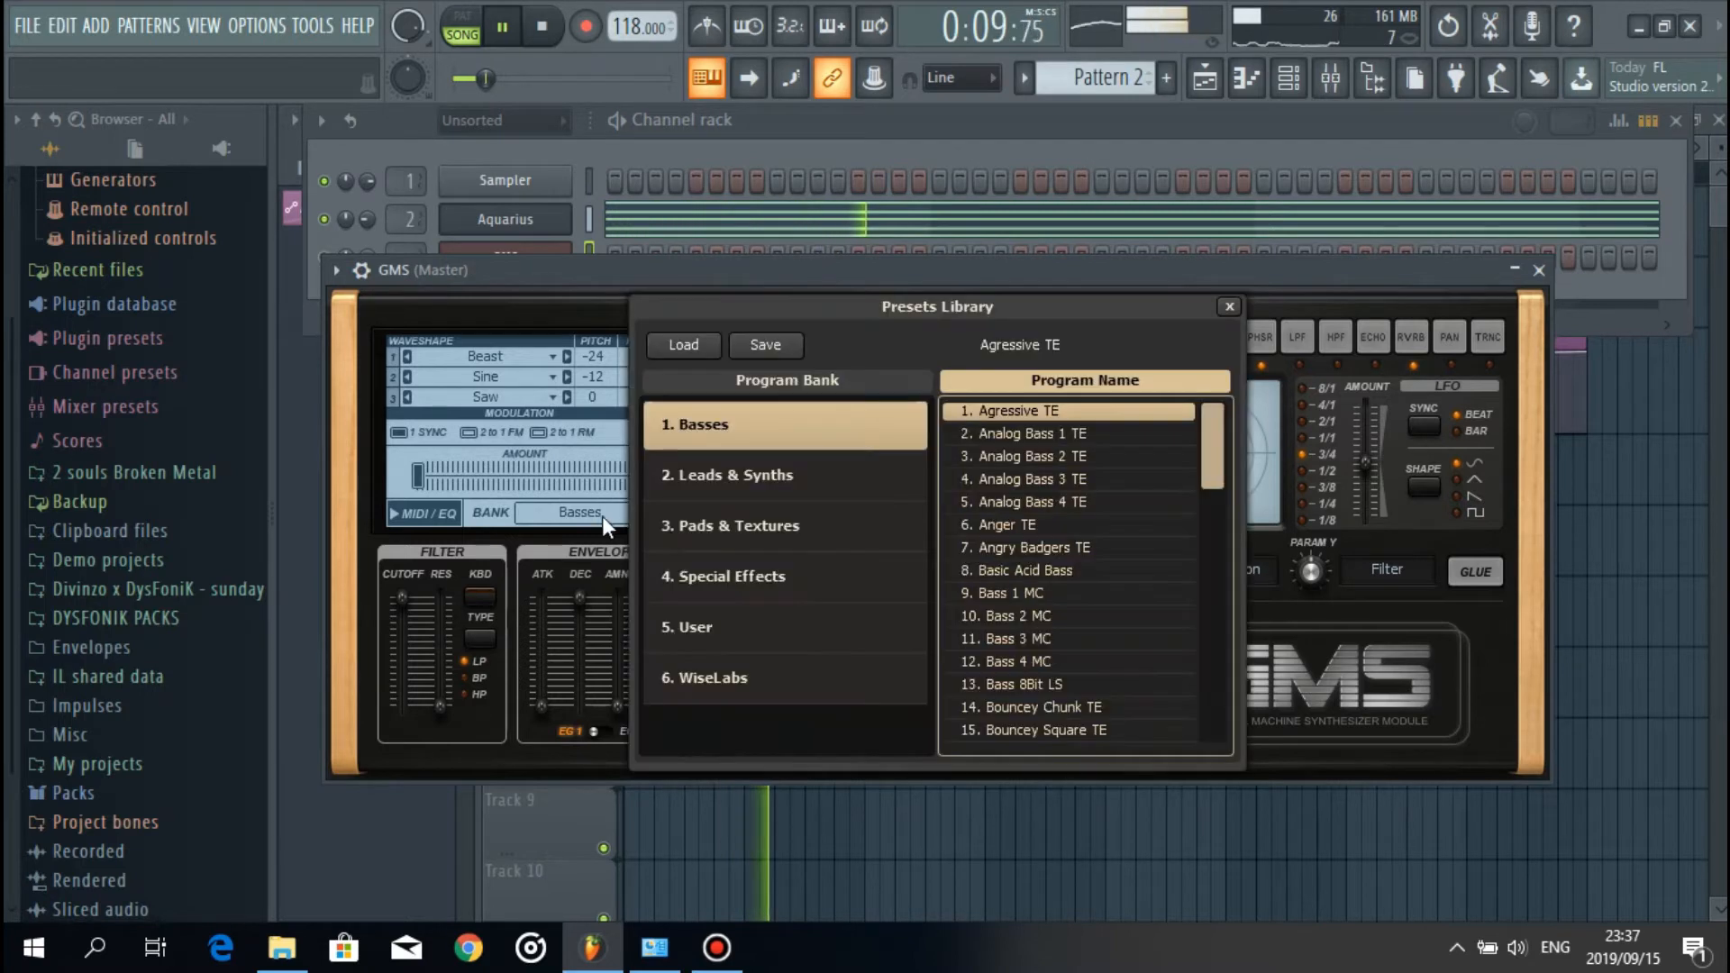
{"action": "left_click", "coordinate": [739, 527]}
{"action": "left_click", "coordinate": [1047, 636]}
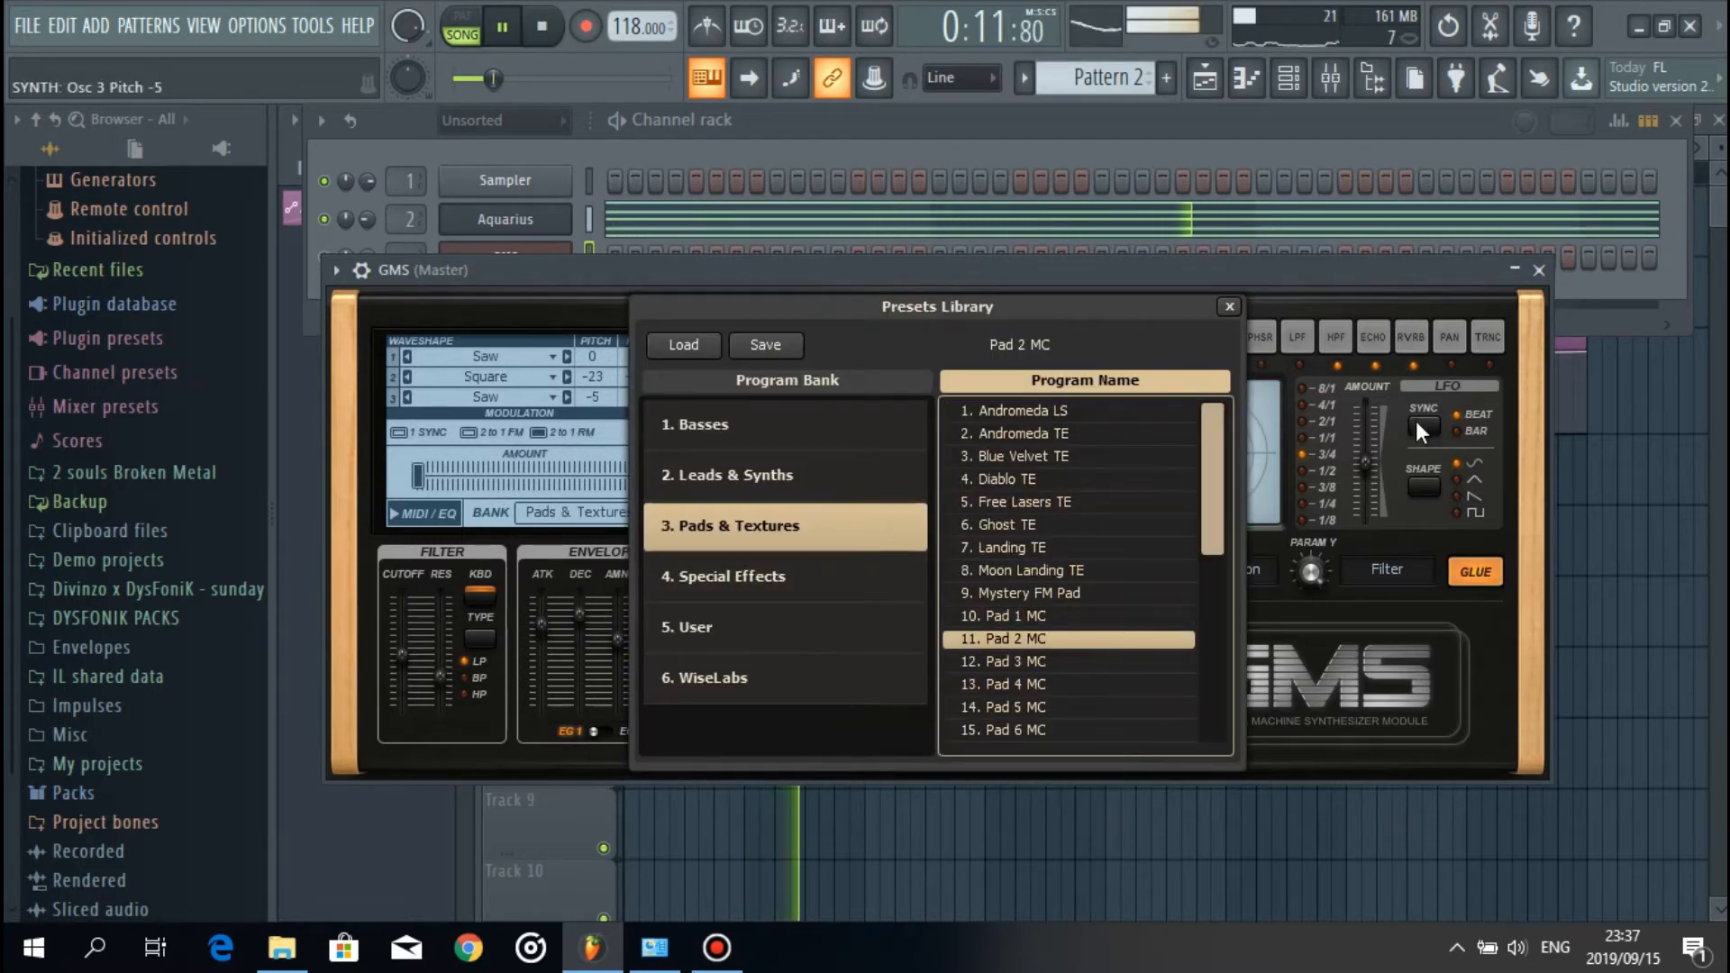
{"action": "left_click", "coordinate": [1539, 270]}
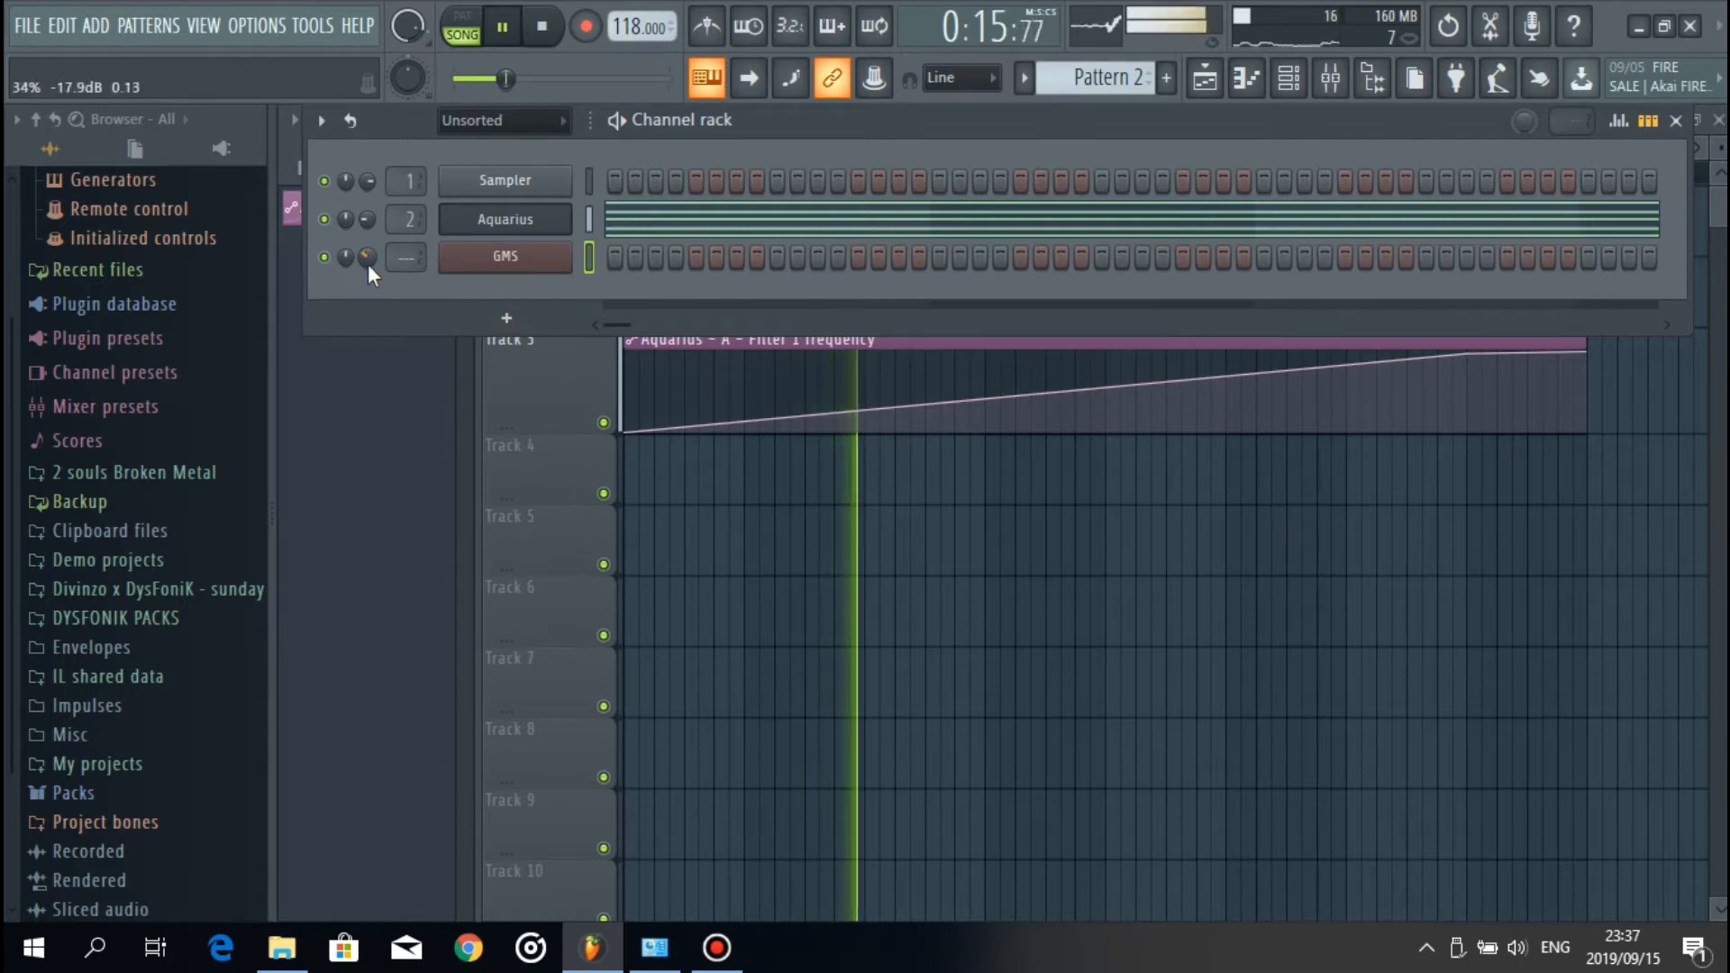
Step: Copy the Aquarius chord notes into the GMS channel and stop playback
{"action": "left_click", "coordinate": [590, 219]}
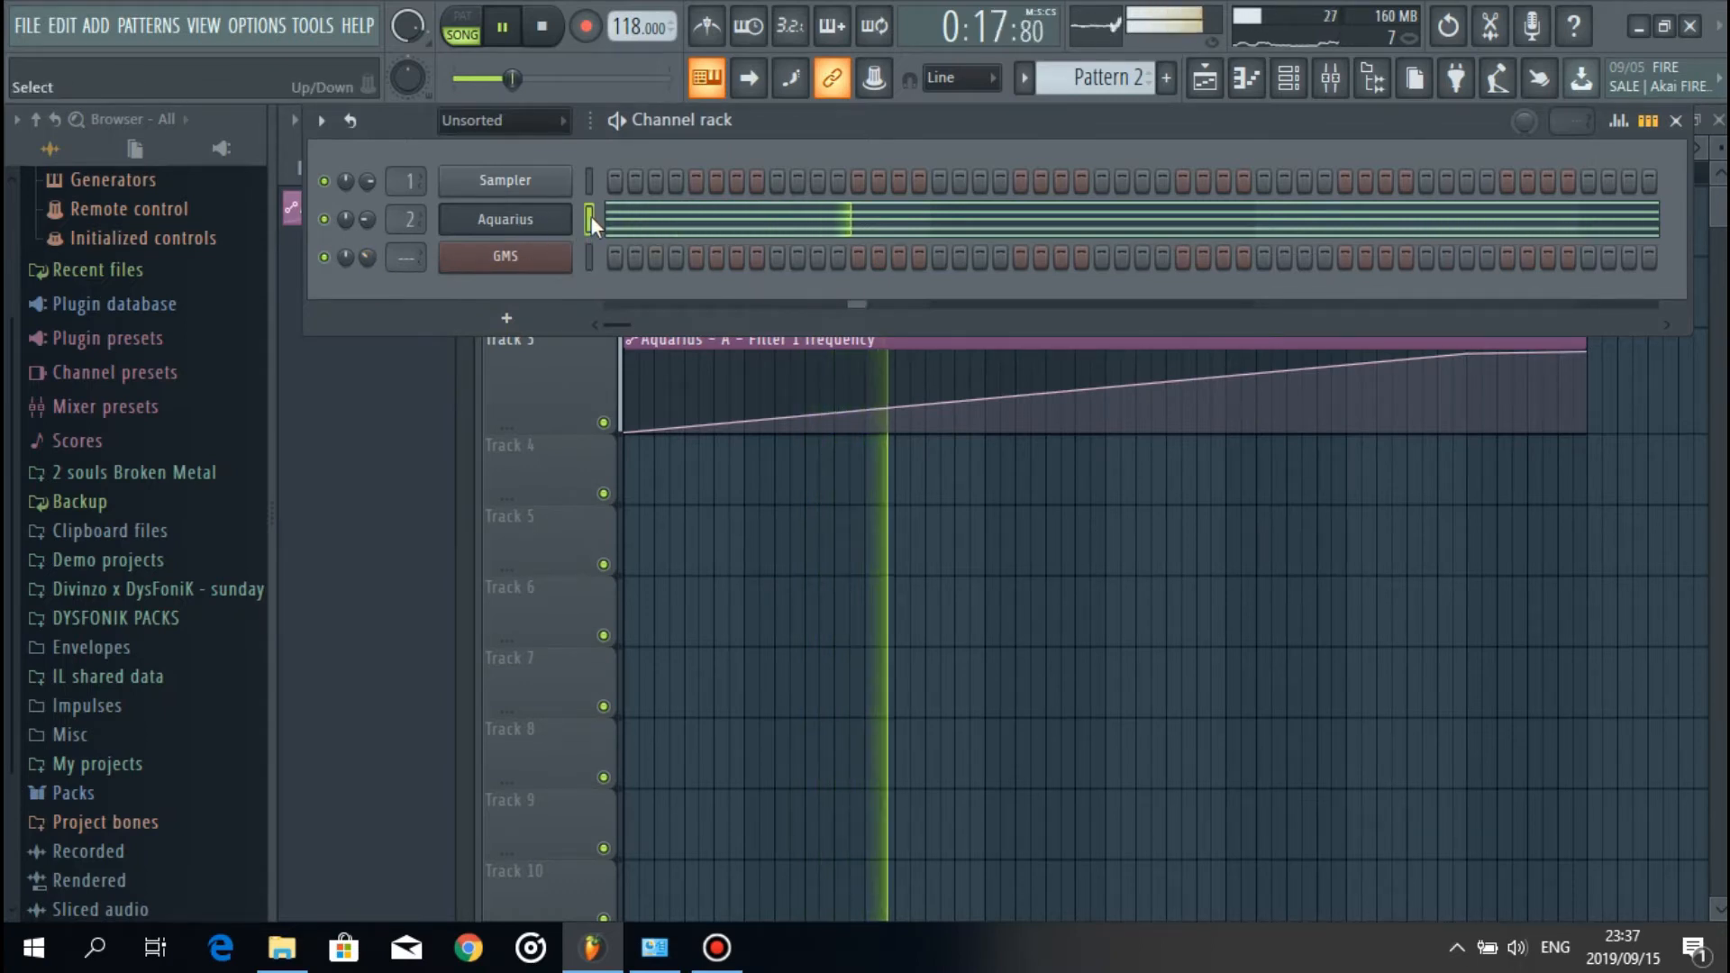
{"action": "left_click", "coordinate": [591, 253]}
{"action": "key", "text": "ctrl+v"}
{"action": "key", "text": "space"}
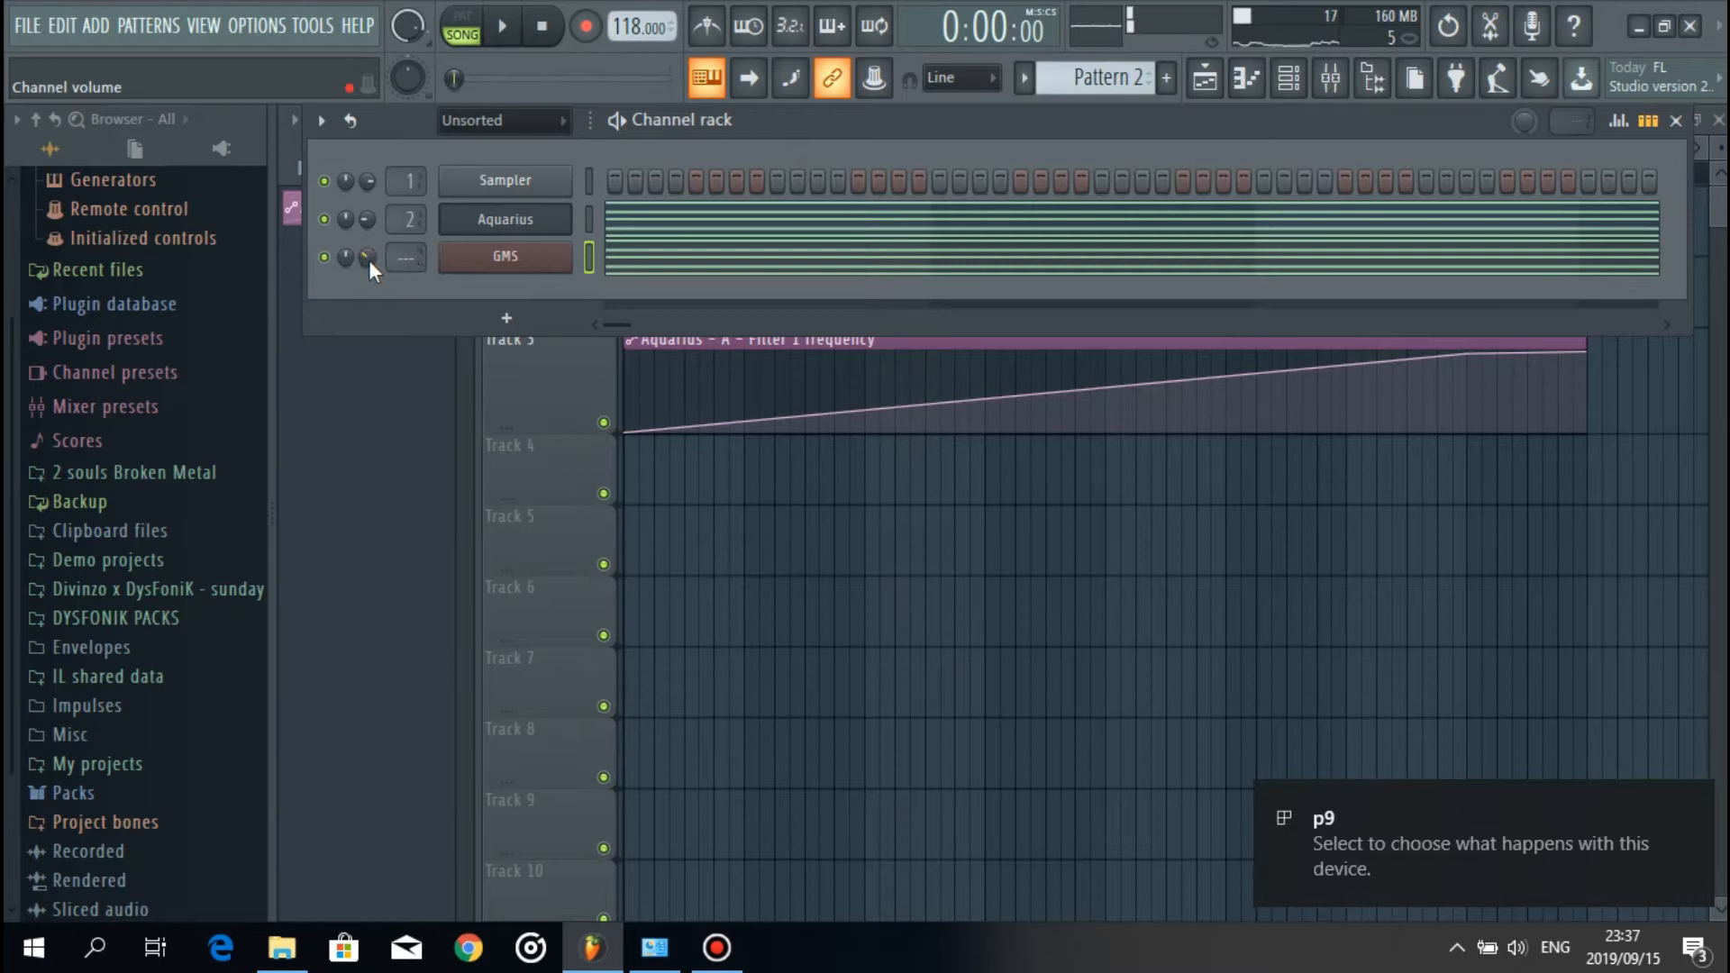
Step: Lower the GMS channel's volume to about 19%, check its pasted notes in the piano roll, and audition the mix briefly
{"action": "scroll", "coordinate": [369, 259], "scroll_direction": "down", "scroll_amount": 5}
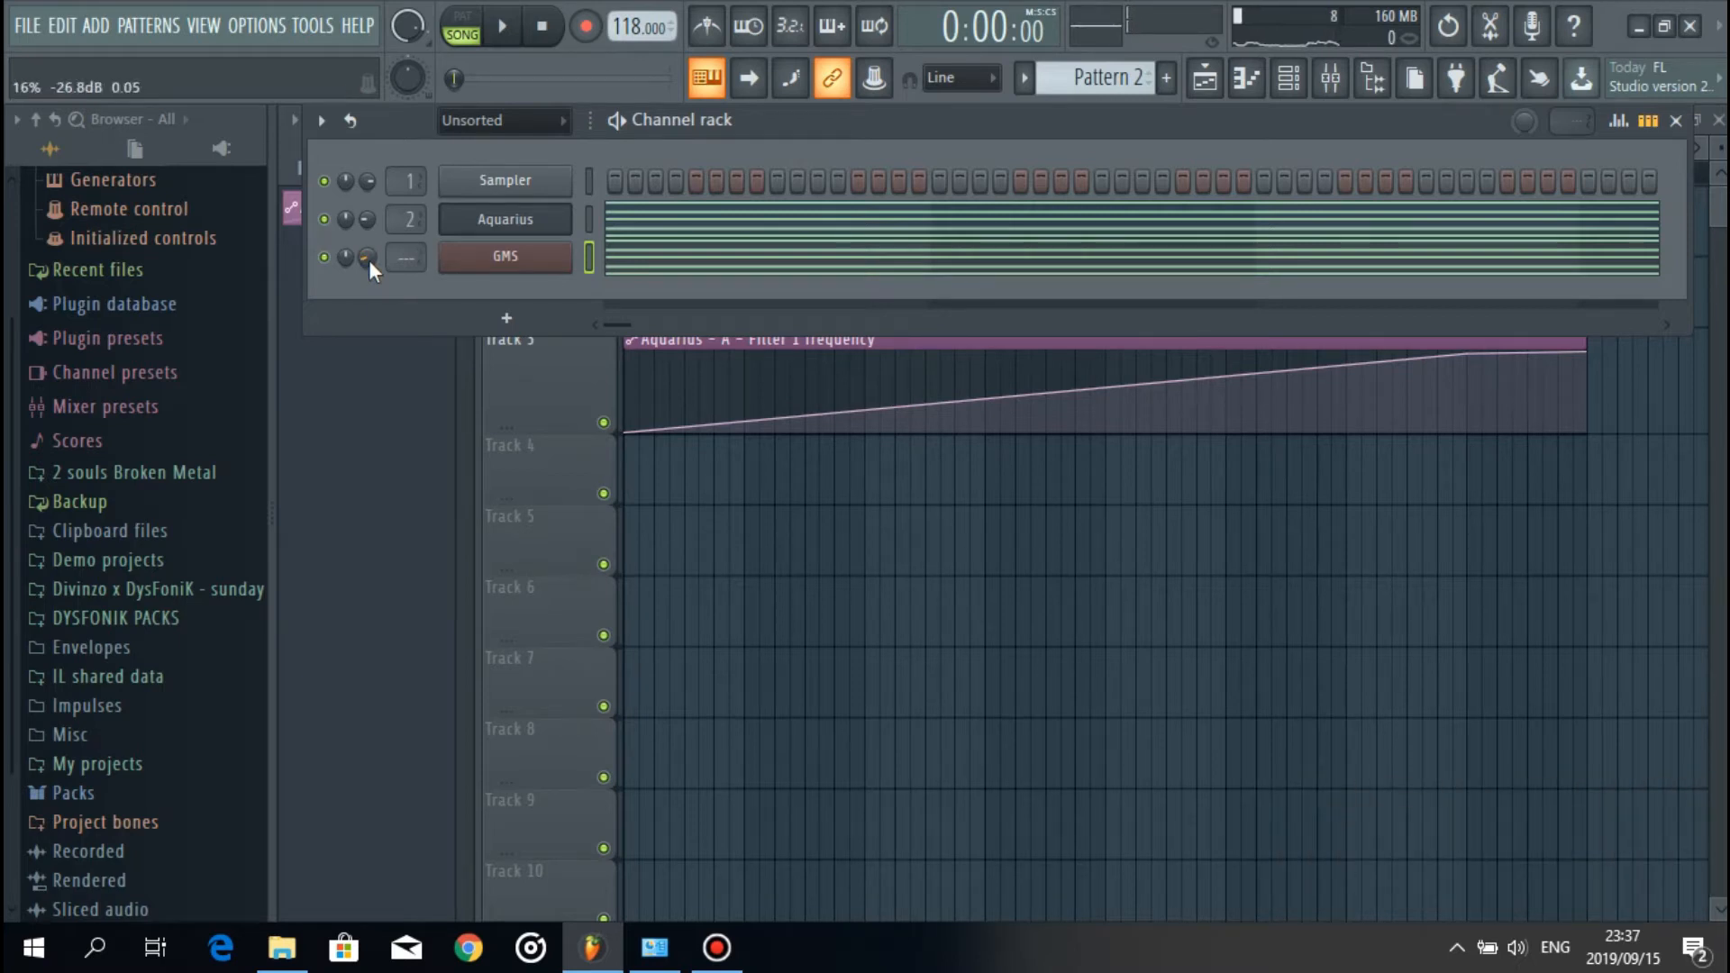
{"action": "left_click", "coordinate": [684, 268]}
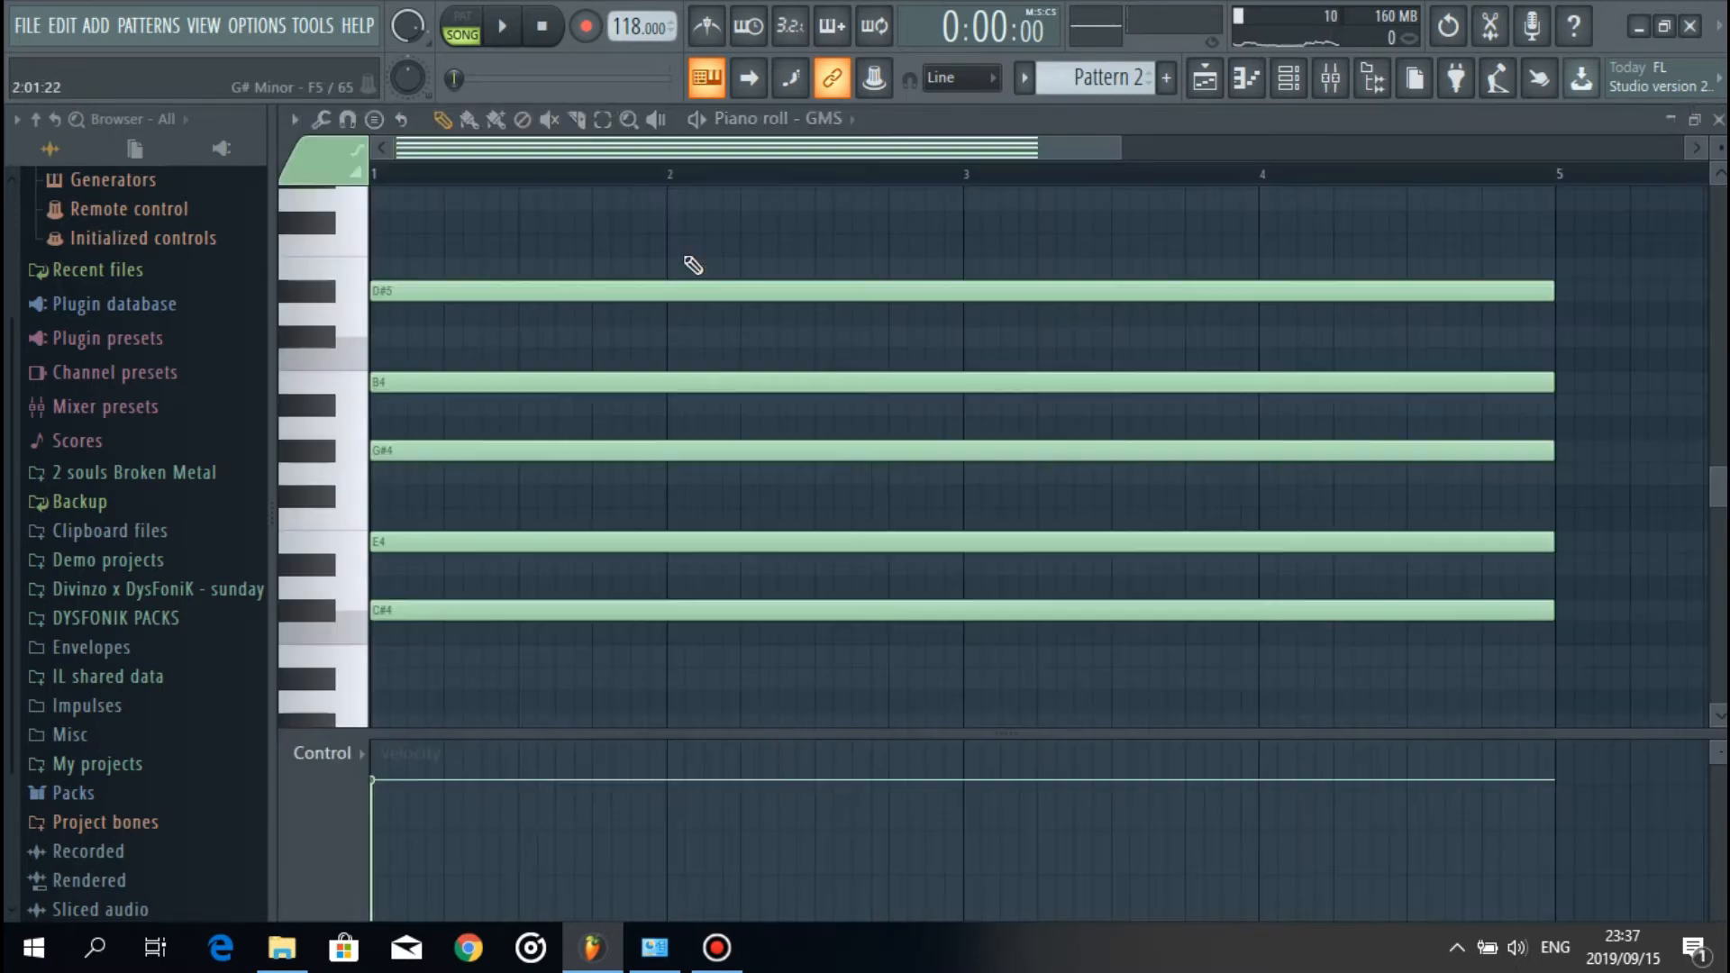
{"action": "left_click", "coordinate": [1717, 120]}
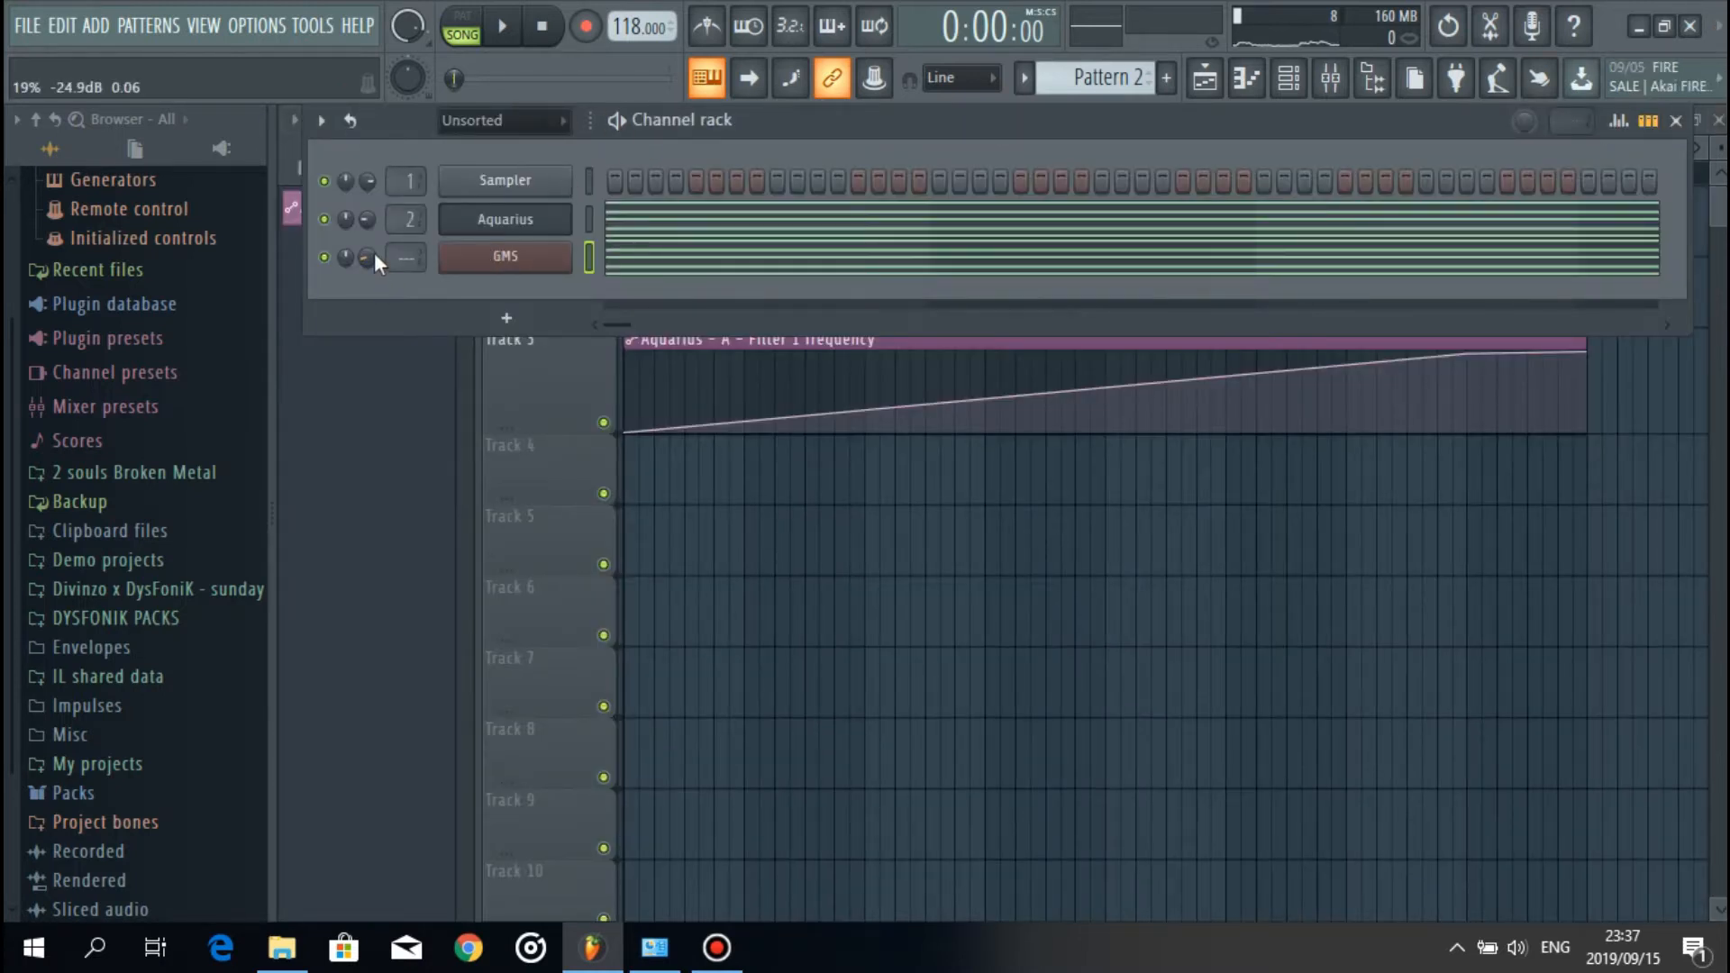
{"action": "key", "text": "space"}
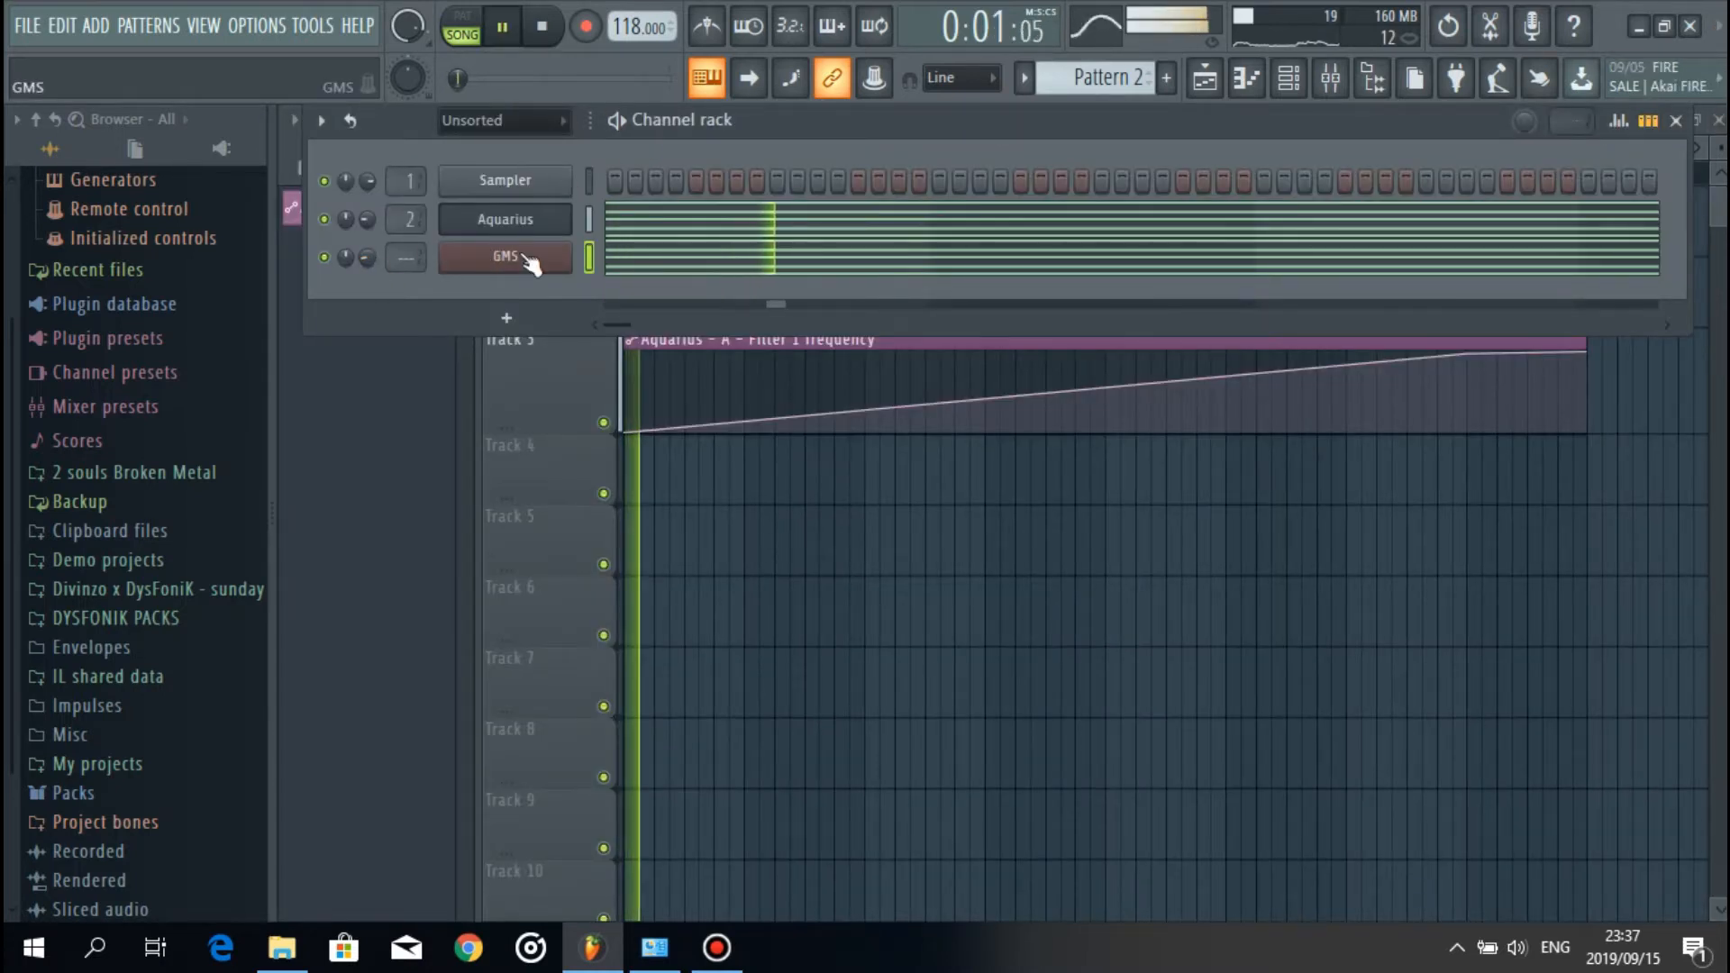
{"action": "key", "text": "space"}
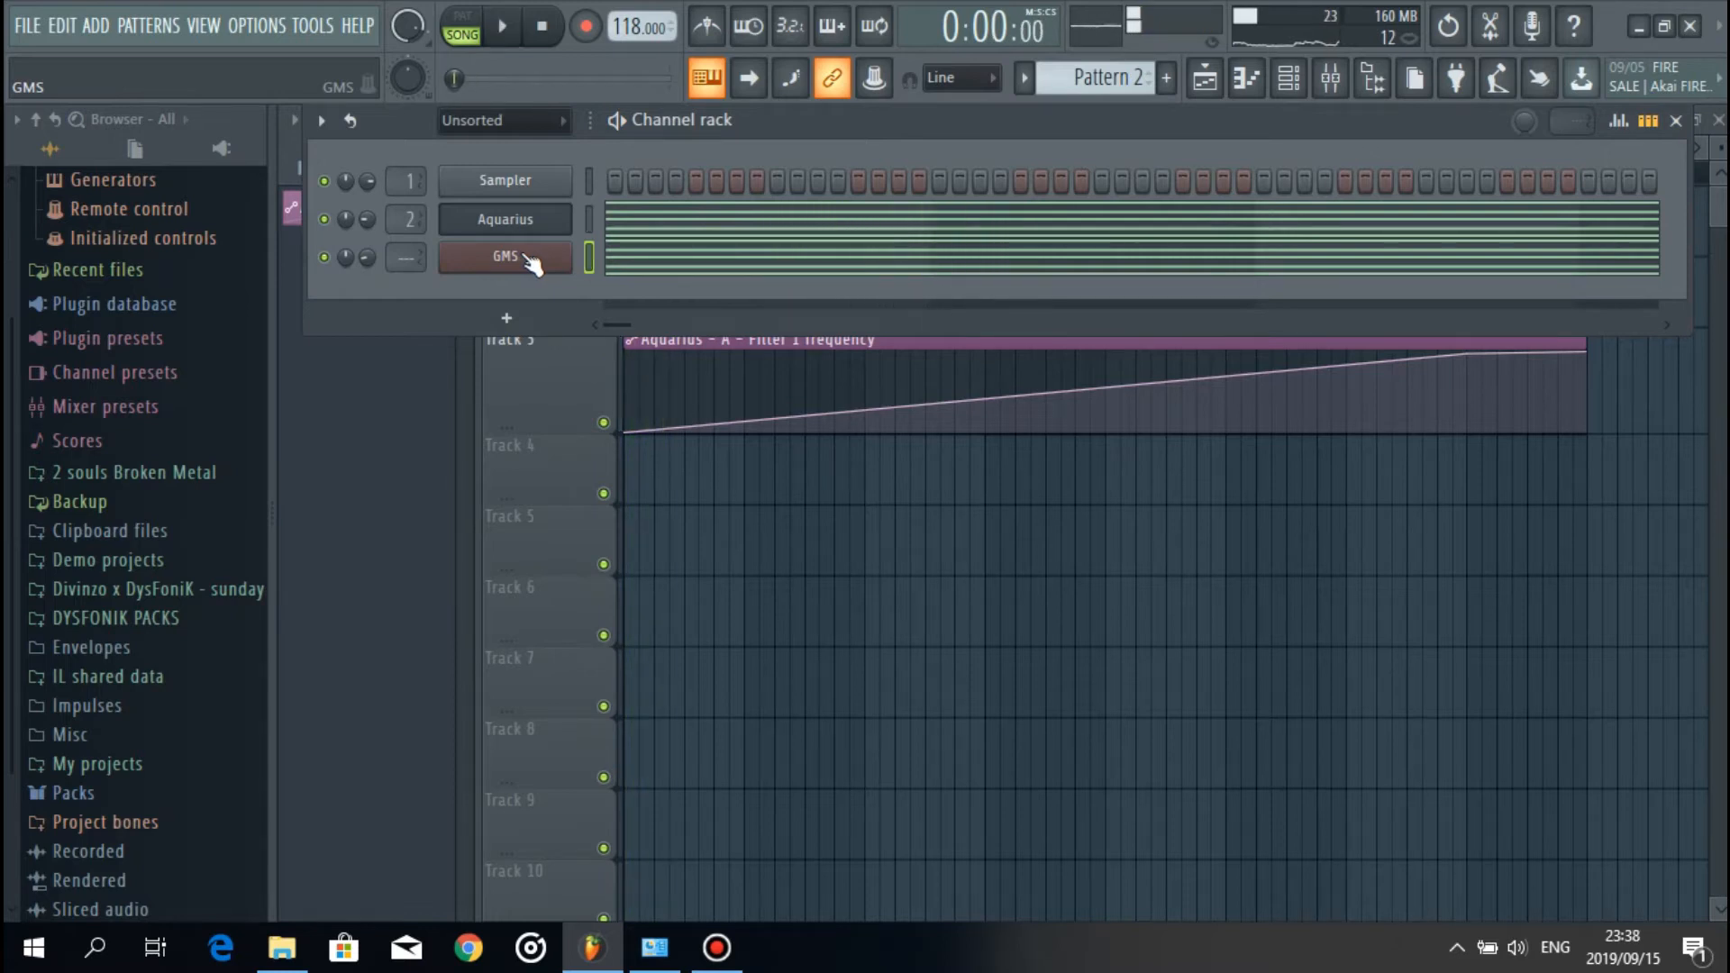
Step: Create an automation clip for the GMS filter cutoff
{"action": "left_click", "coordinate": [527, 259]}
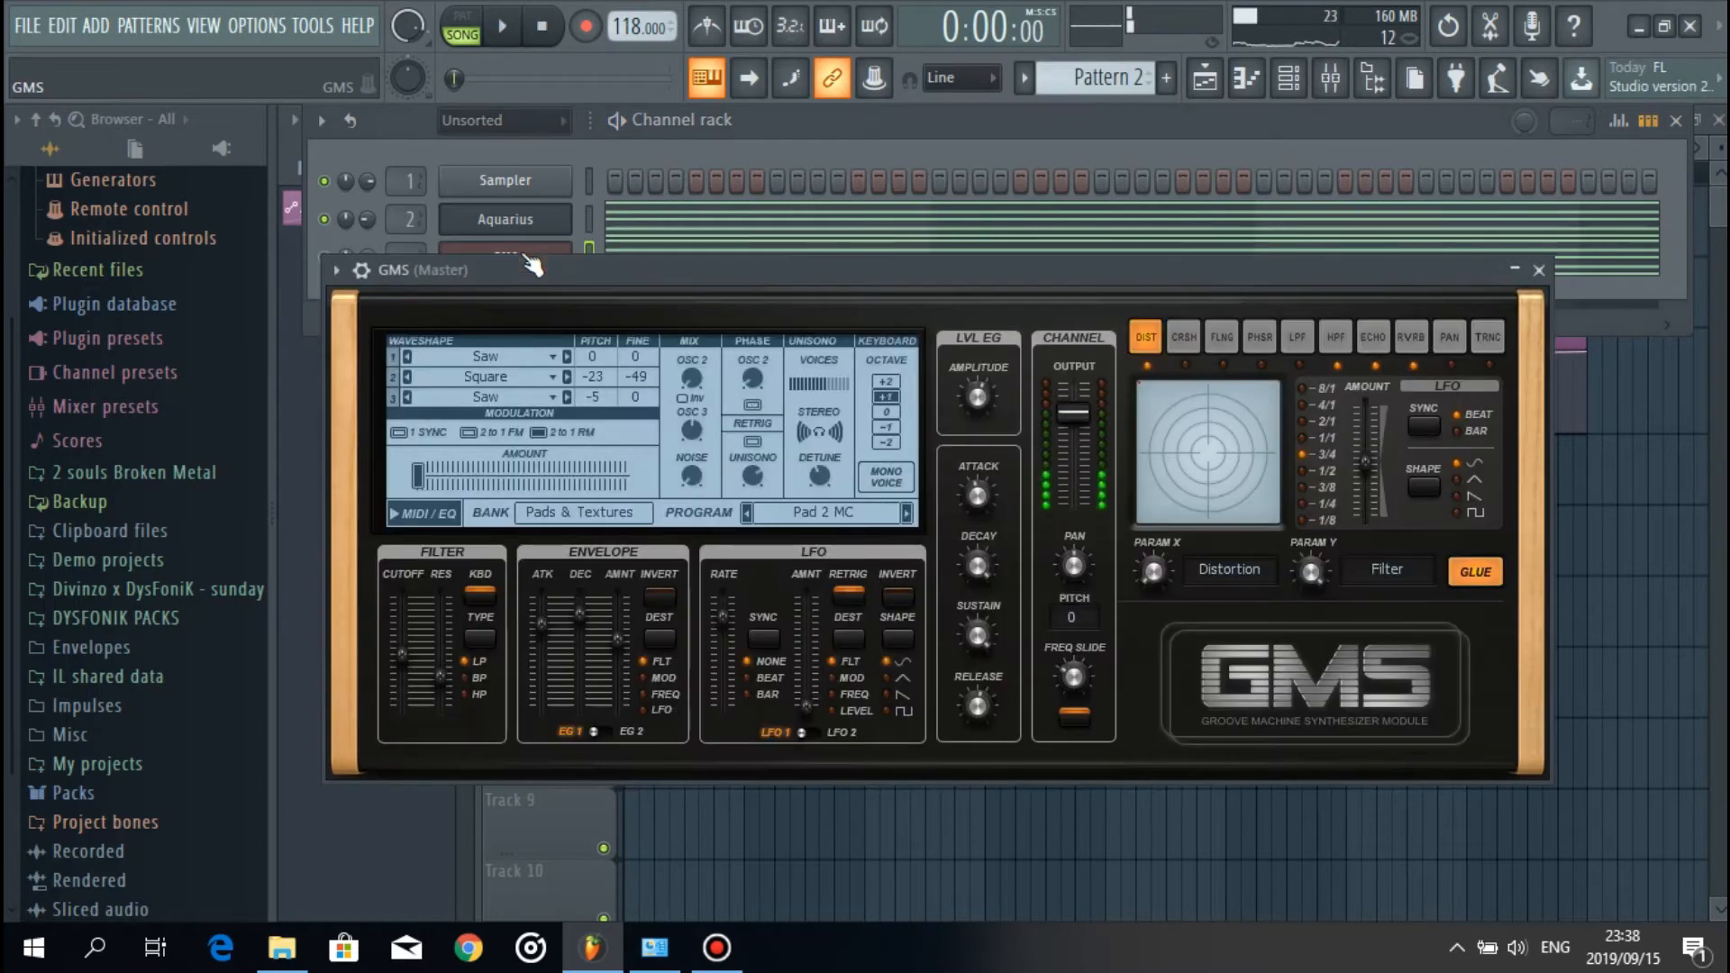
{"action": "right_click", "coordinate": [404, 657]}
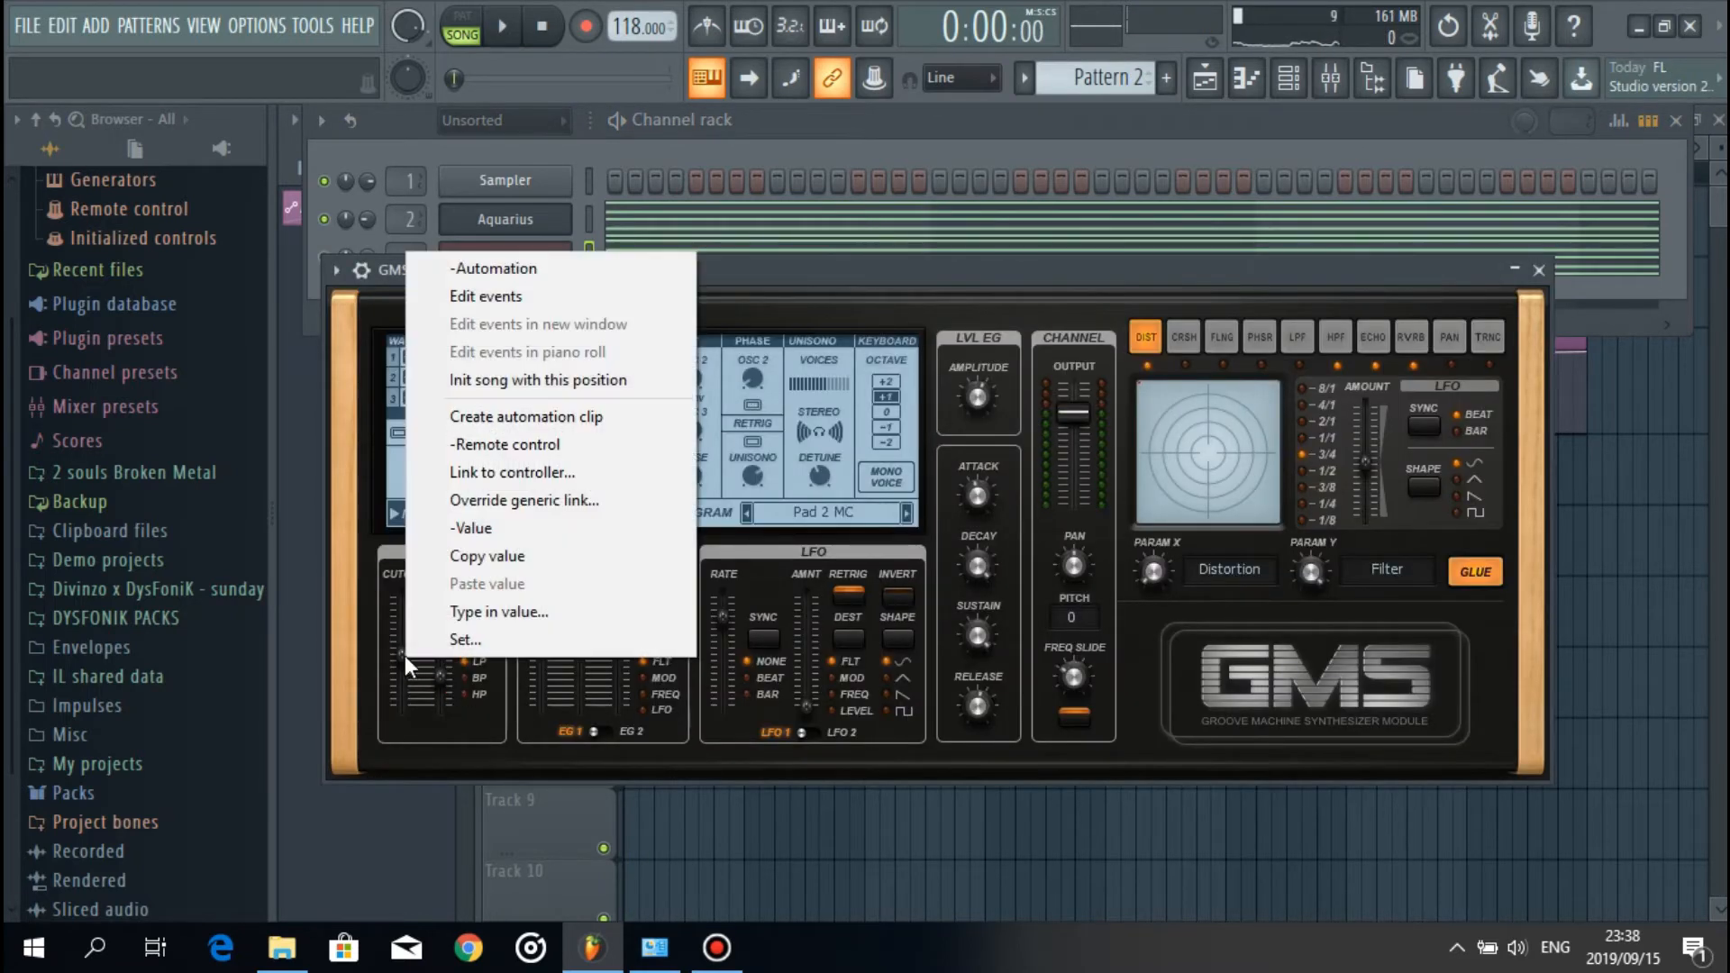
{"action": "left_click", "coordinate": [508, 418]}
Step: Enlarge Track 4, add a point between bars 10 and 11 of the GMS Filter Cutoff clip, and lower its start point
{"action": "left_click", "coordinate": [1204, 78]}
{"action": "left_click_drag", "start_coordinate": [582, 492], "coordinate": [602, 906]}
{"action": "scroll", "coordinate": [919, 484], "scroll_direction": "down", "scroll_amount": 2}
{"action": "left_click", "coordinate": [918, 492]}
{"action": "left_click_drag", "start_coordinate": [630, 491], "coordinate": [615, 637]}
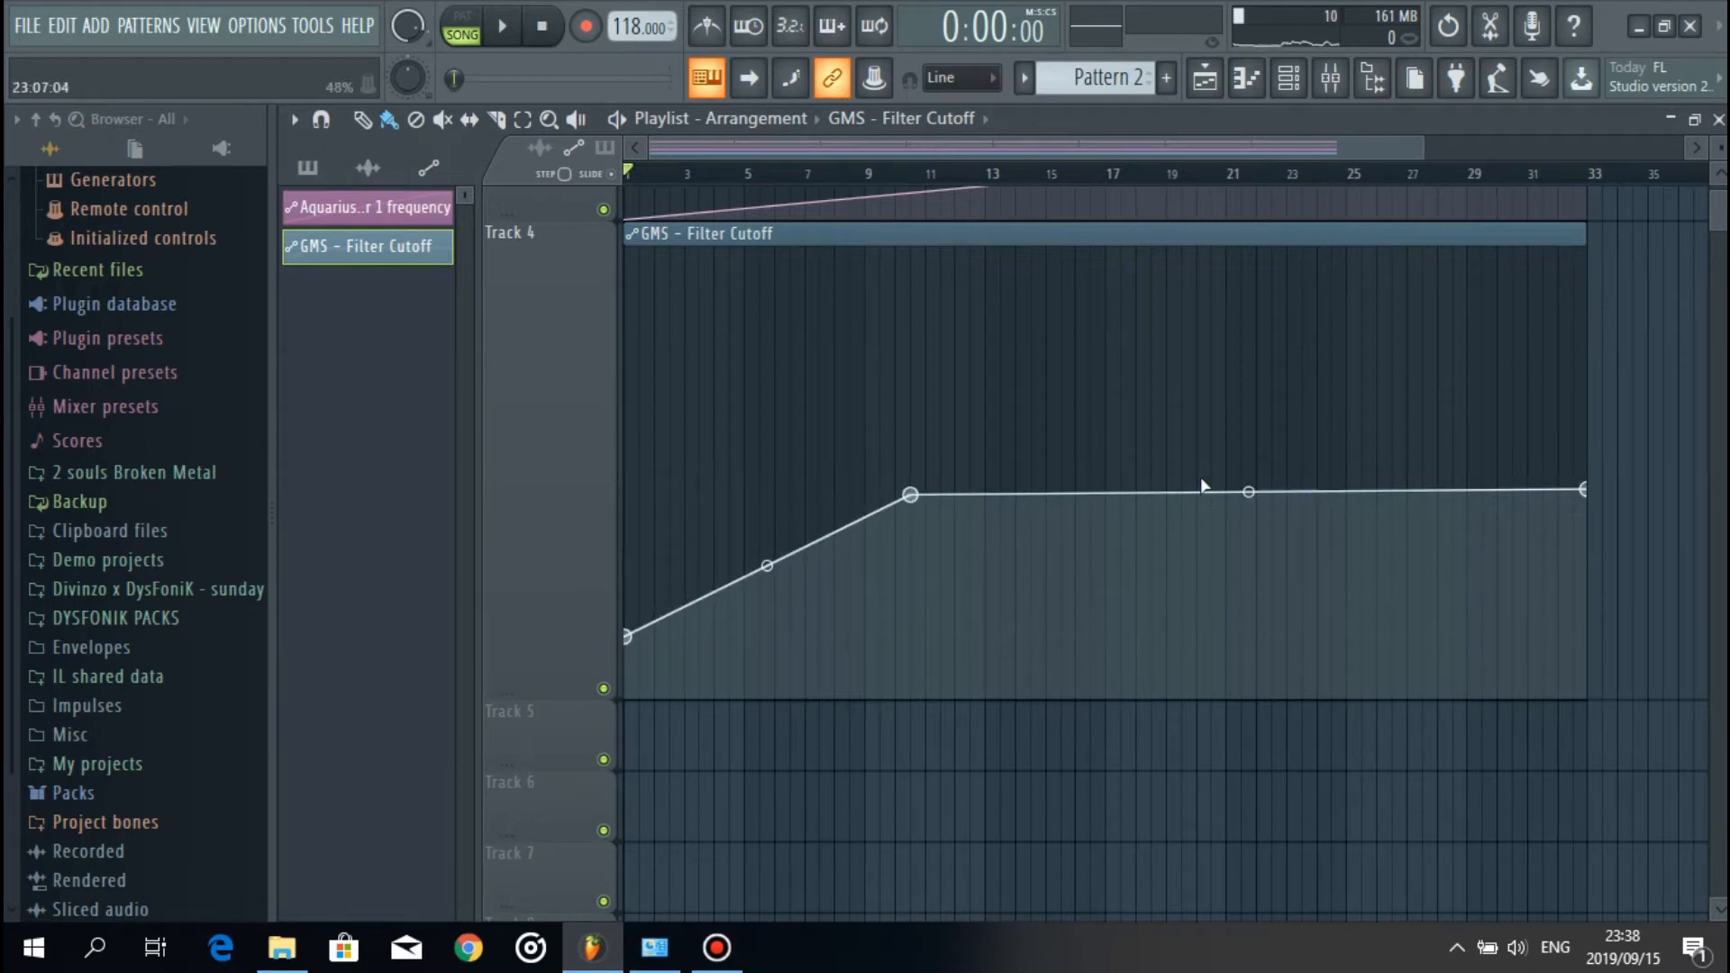
Step: Add a low point near bar 16 of the GMS Filter Cutoff clip and bring the clip's end point back to bar 33
{"action": "left_click", "coordinate": [957, 565]}
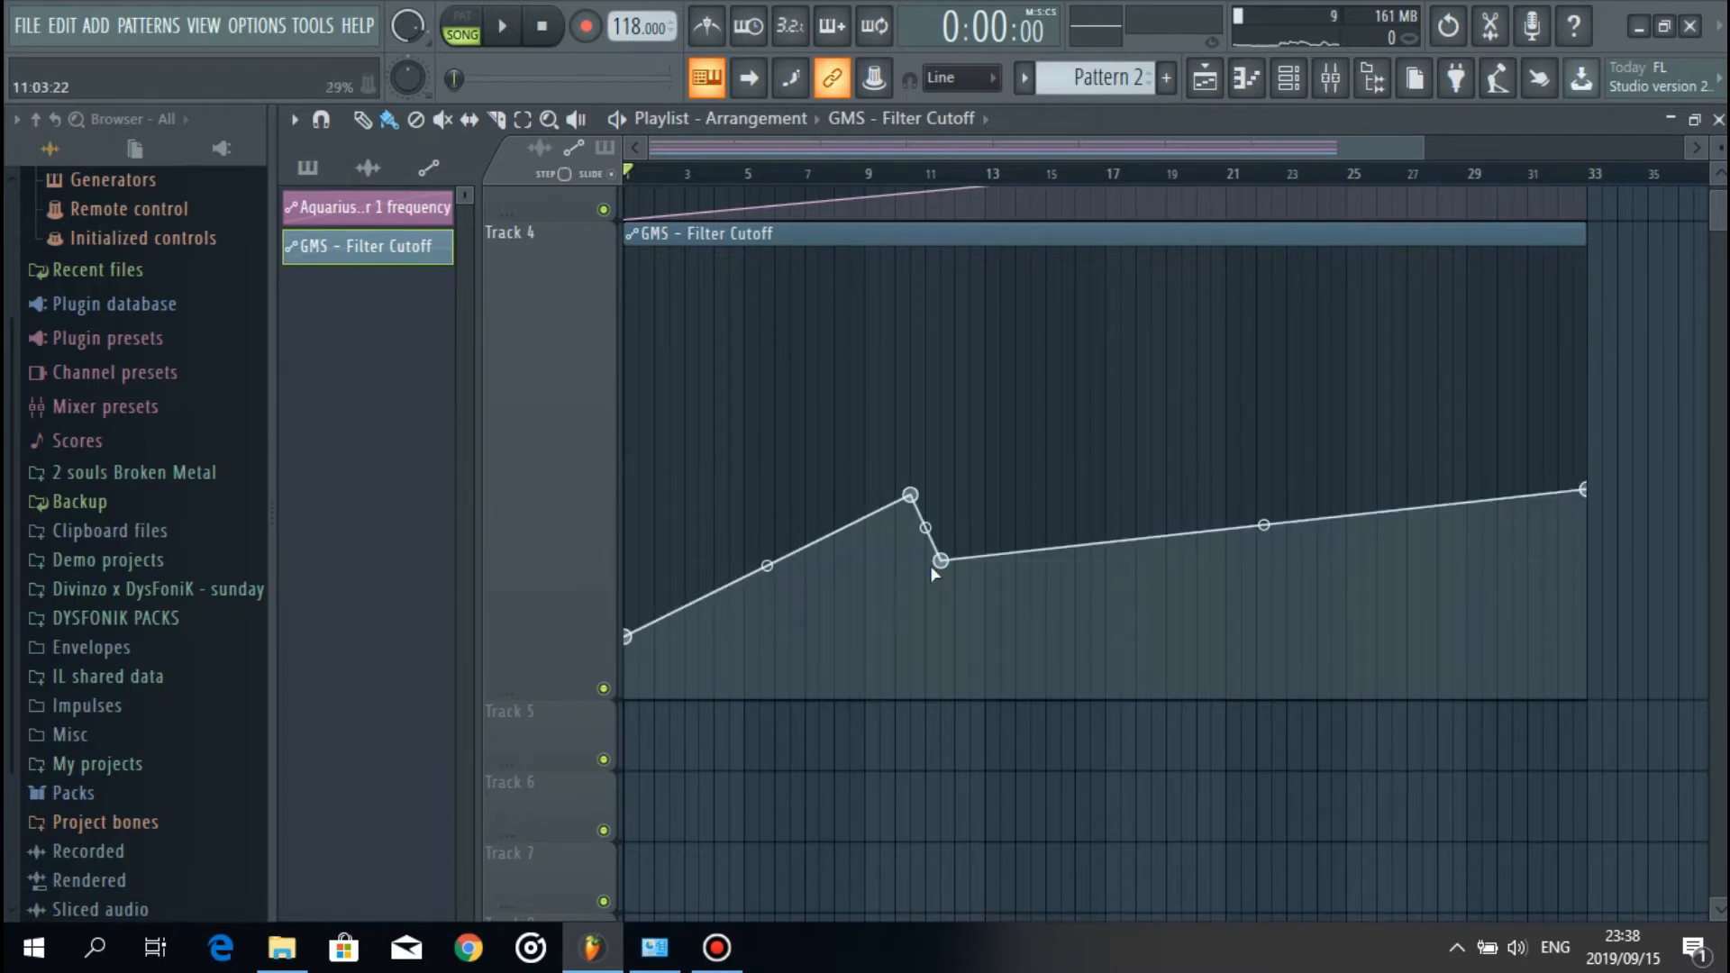
{"action": "left_click_drag", "start_coordinate": [941, 565], "coordinate": [1090, 633]}
{"action": "scroll", "coordinate": [1470, 389], "scroll_direction": "down", "scroll_amount": 2}
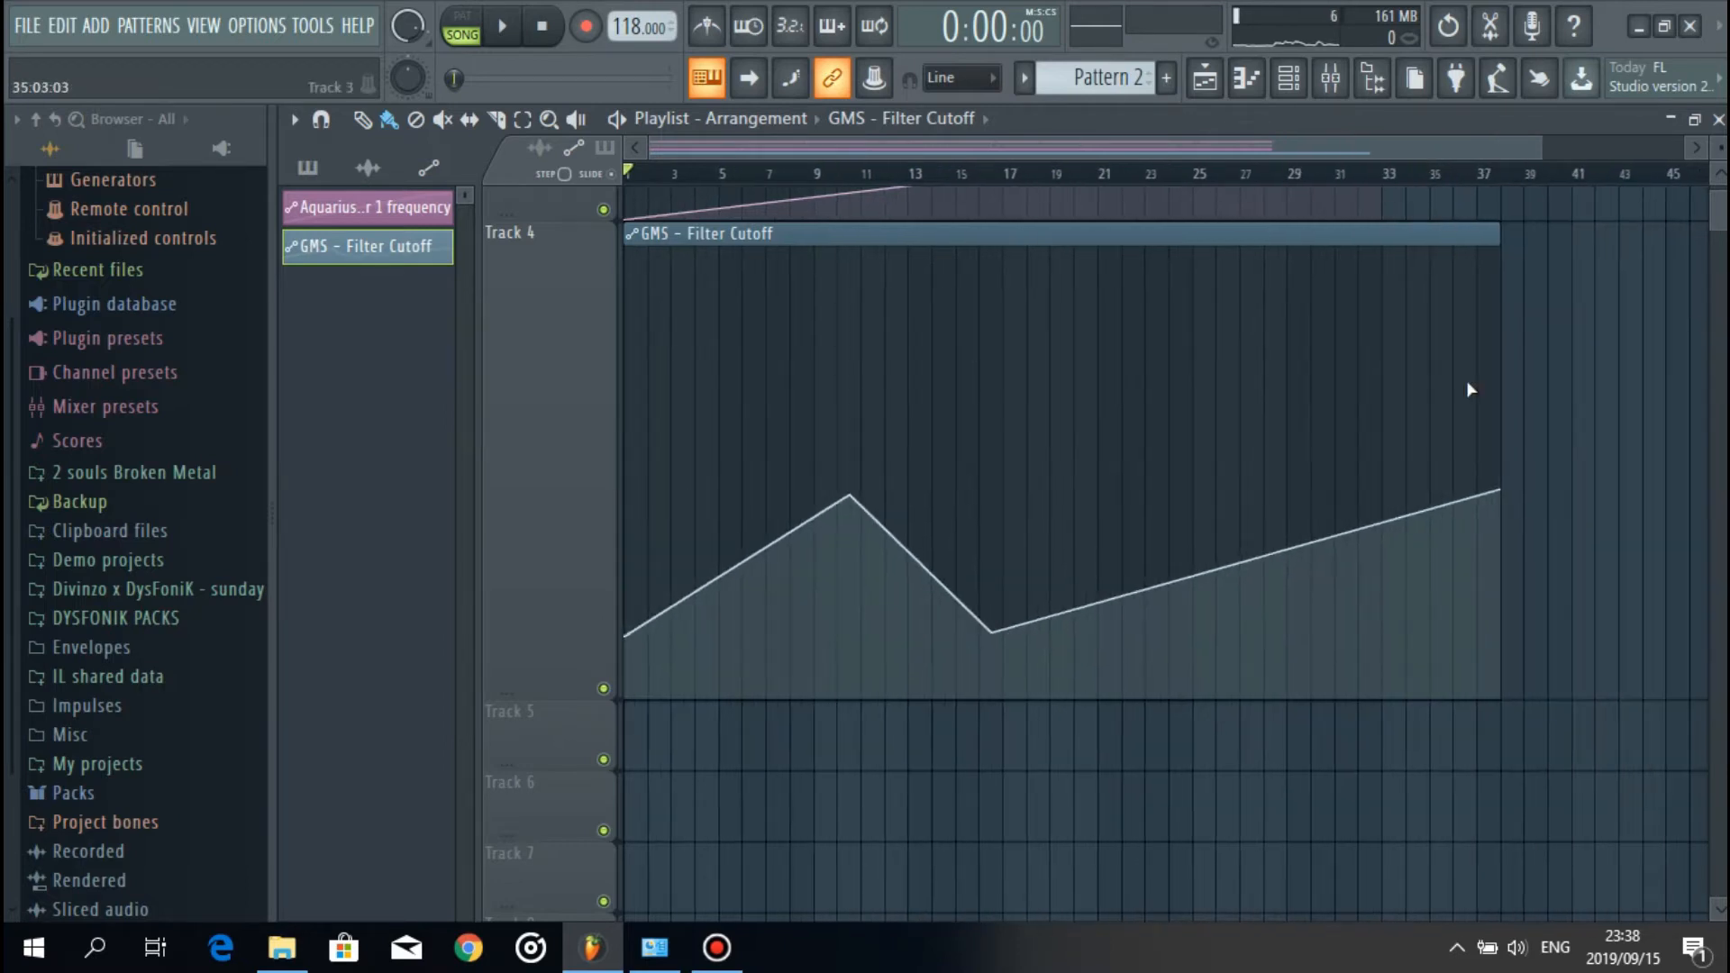
{"action": "left_click_drag", "start_coordinate": [1495, 491], "coordinate": [1378, 492]}
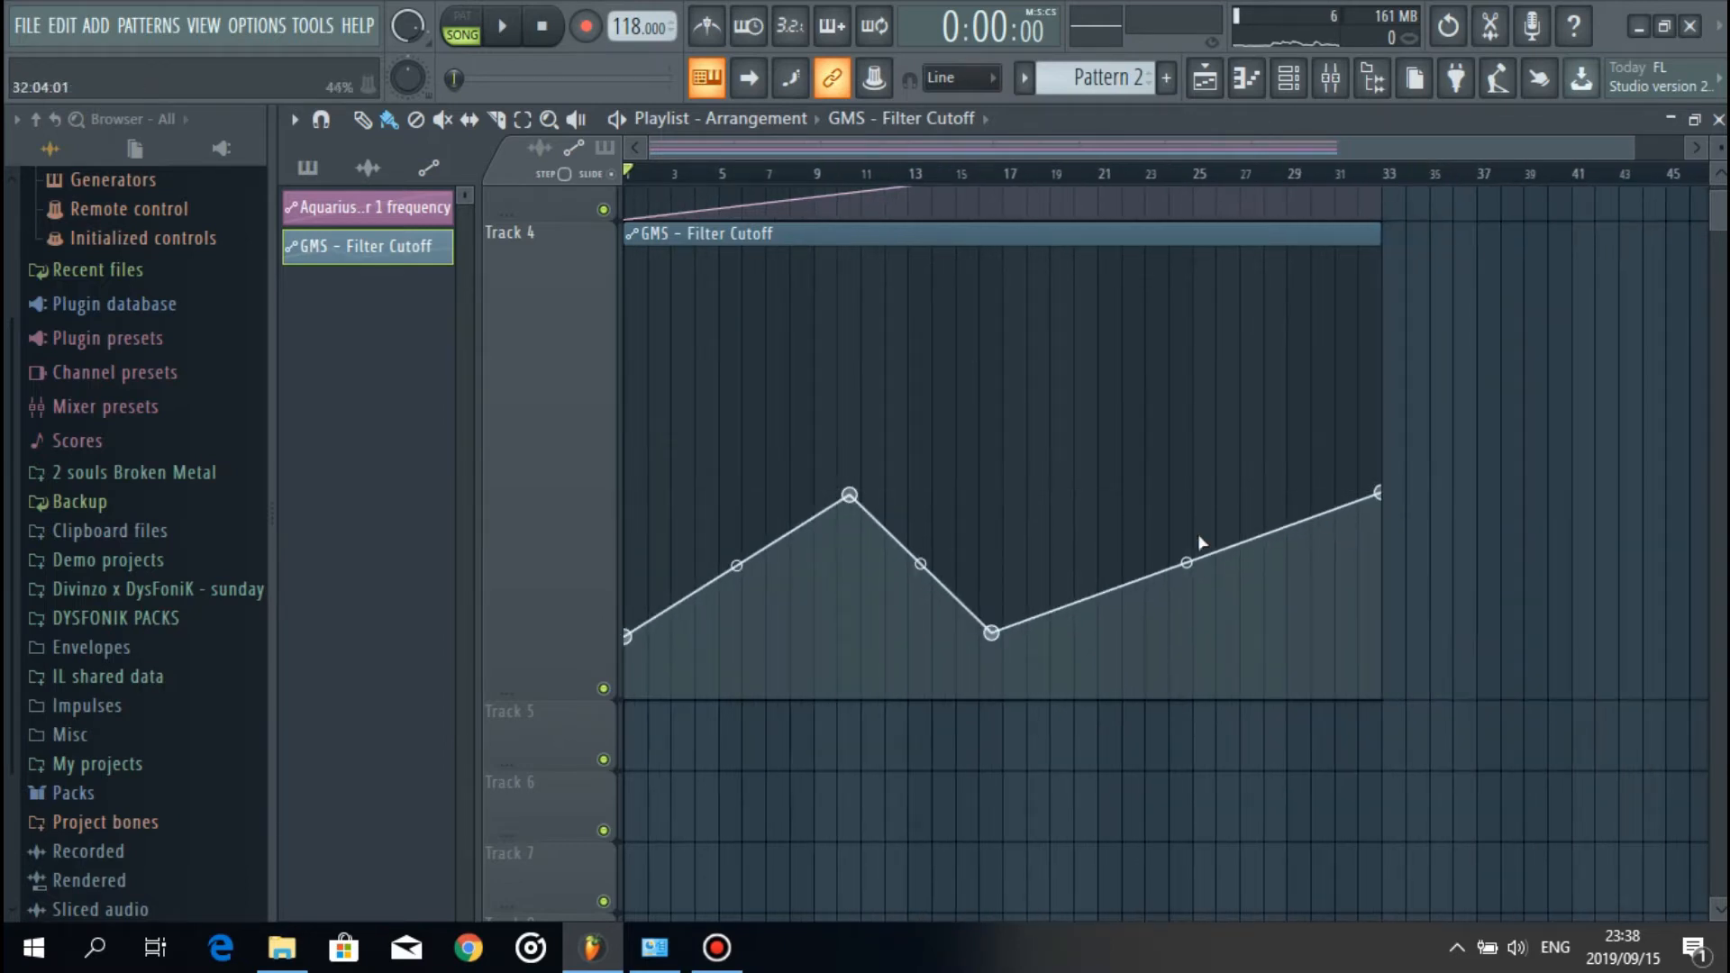
{"action": "left_click_drag", "start_coordinate": [998, 633], "coordinate": [1014, 641]}
Step: During playback, shorten Track 4, slightly lower the cutoff clip's first peak, and bend its opening rise with 10% tension
{"action": "key", "text": "space"}
{"action": "left_click_drag", "start_coordinate": [527, 696], "coordinate": [526, 466]}
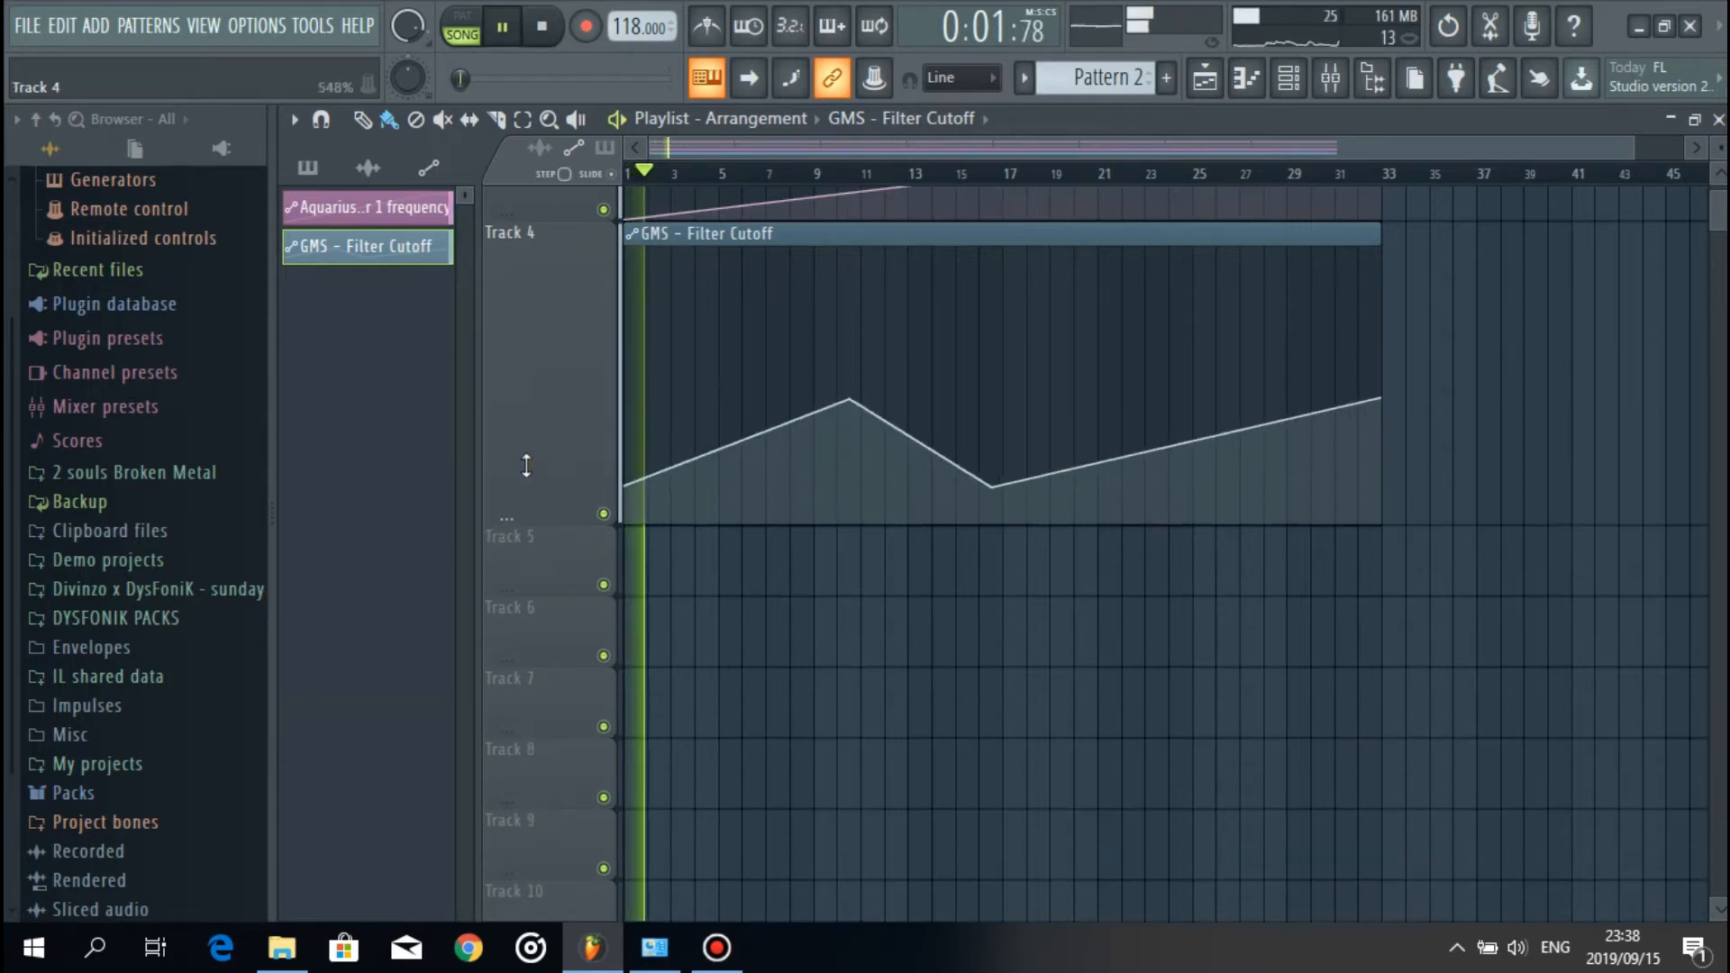
{"action": "mouse_move", "coordinate": [850, 375]}
{"action": "left_mouse_down"}
{"action": "mouse_move", "coordinate": [826, 377]}
{"action": "mouse_move", "coordinate": [849, 390]}
{"action": "left_mouse_up"}
{"action": "left_click_drag", "start_coordinate": [733, 409], "coordinate": [735, 397]}
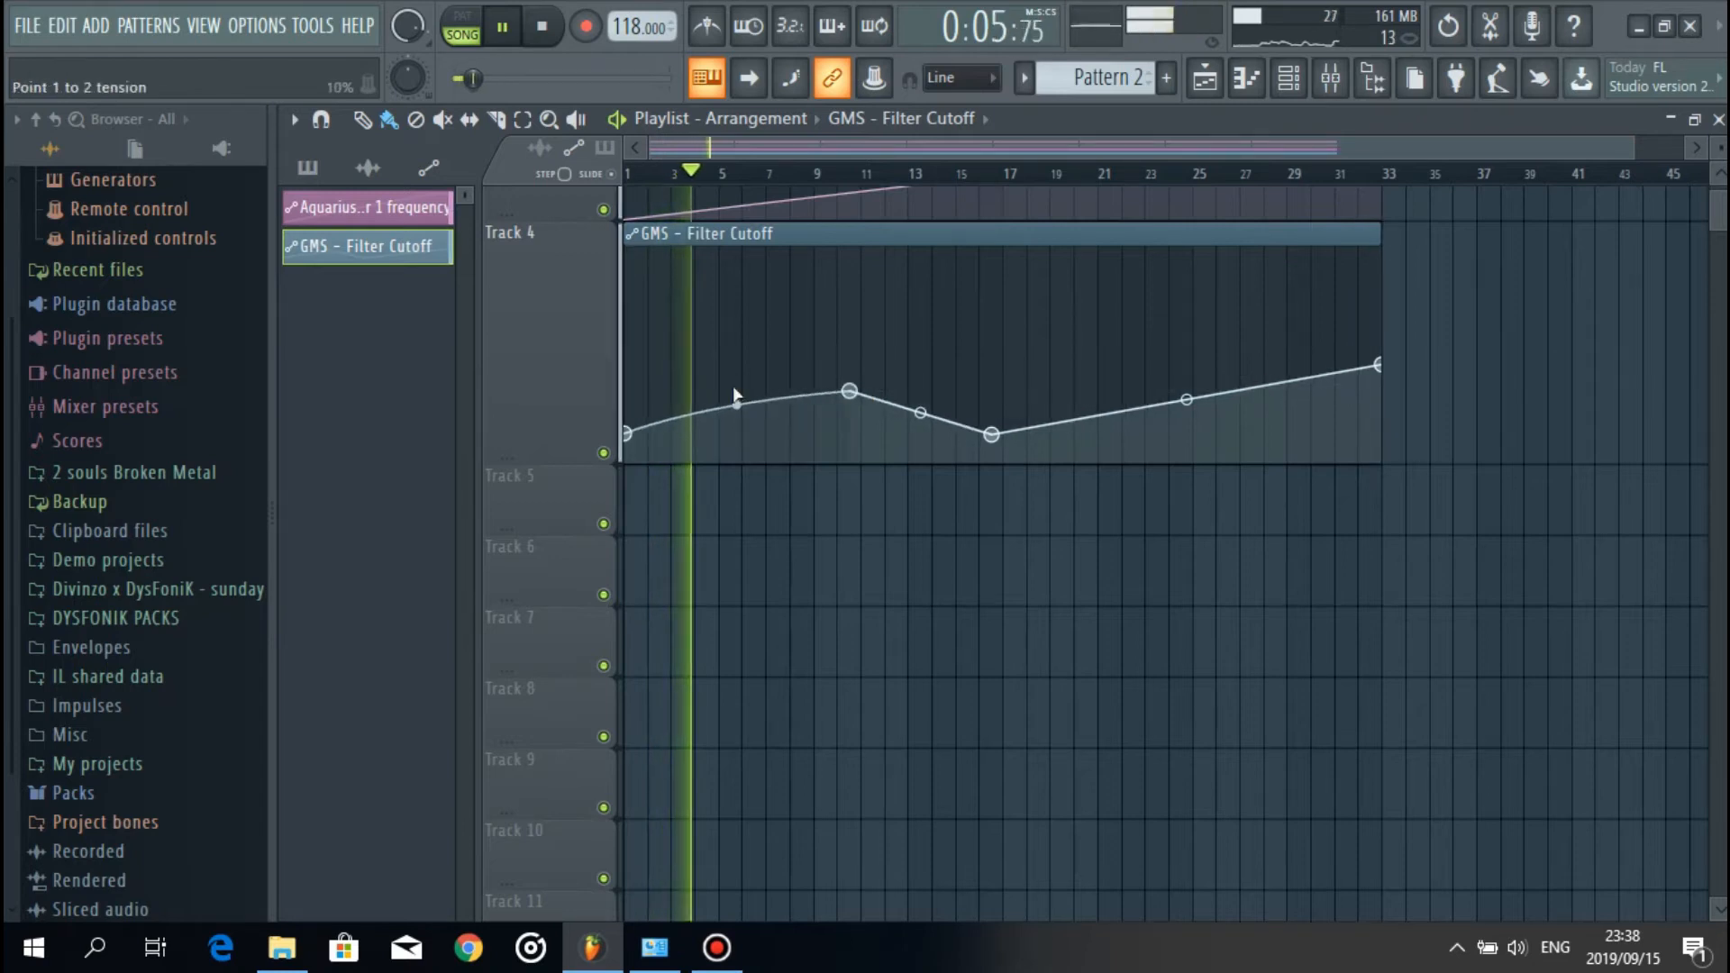
{"action": "left_click_drag", "start_coordinate": [598, 456], "coordinate": [598, 324]}
{"action": "scroll", "coordinate": [594, 342], "scroll_direction": "up", "scroll_amount": 3}
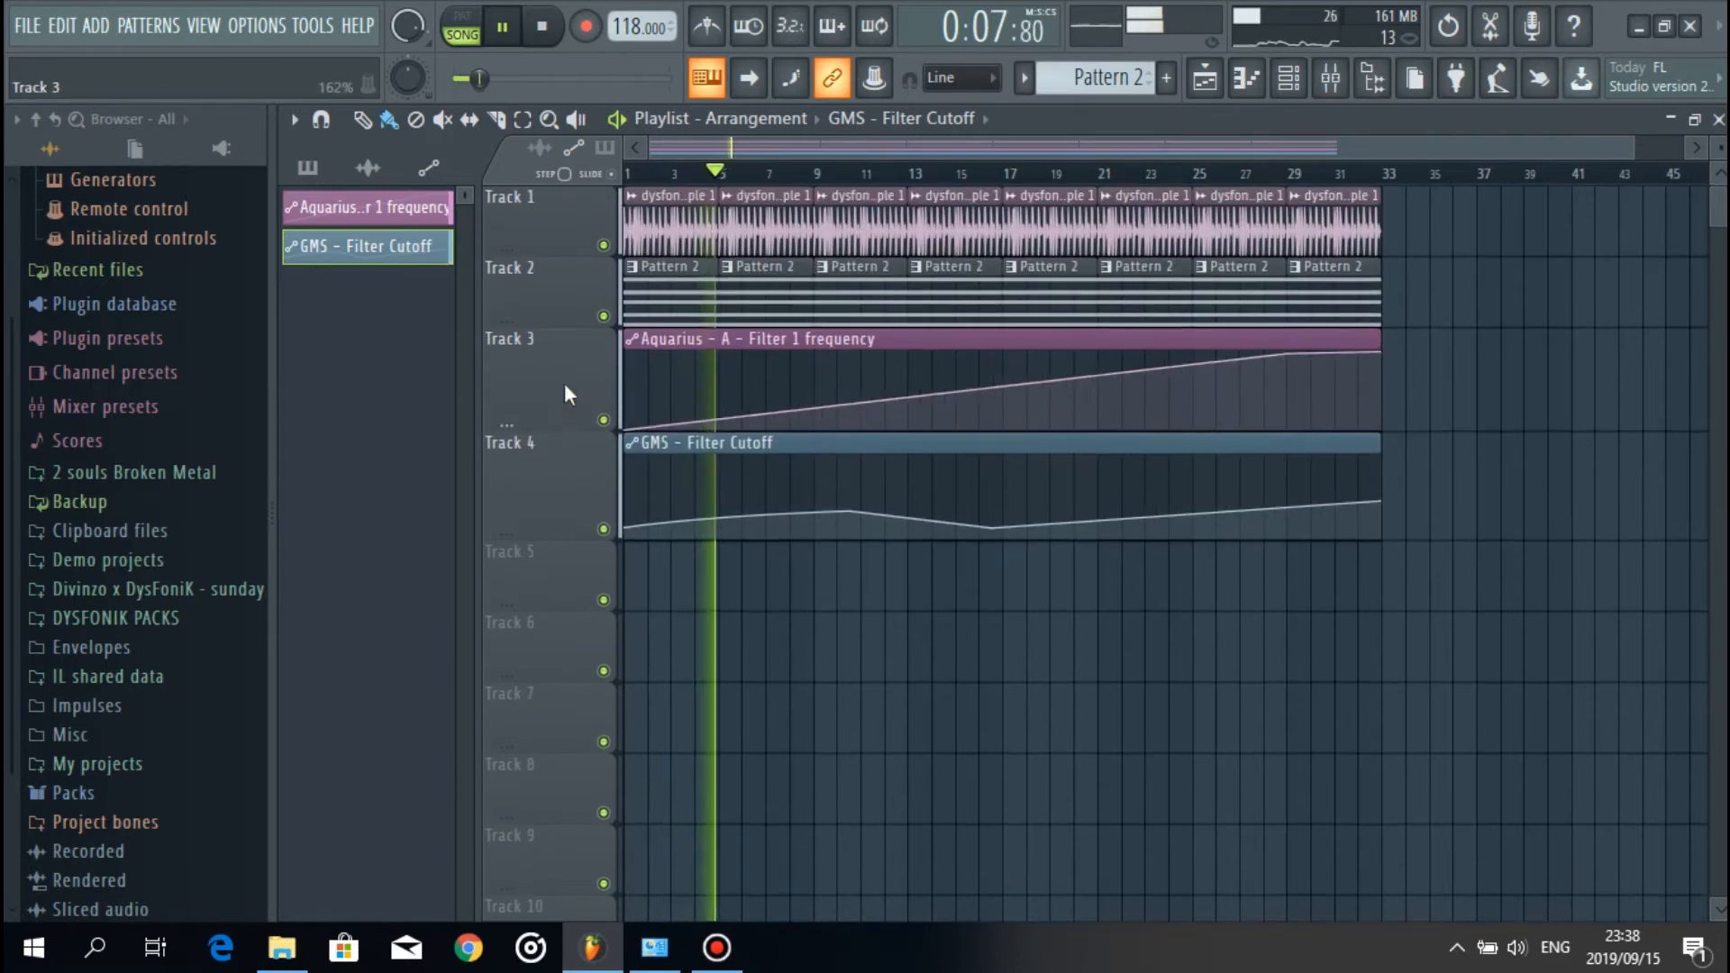
Step: Add a Toxic Biohazard synth channel to the unsorted channels of the channel rack
{"action": "left_click", "coordinate": [1288, 78]}
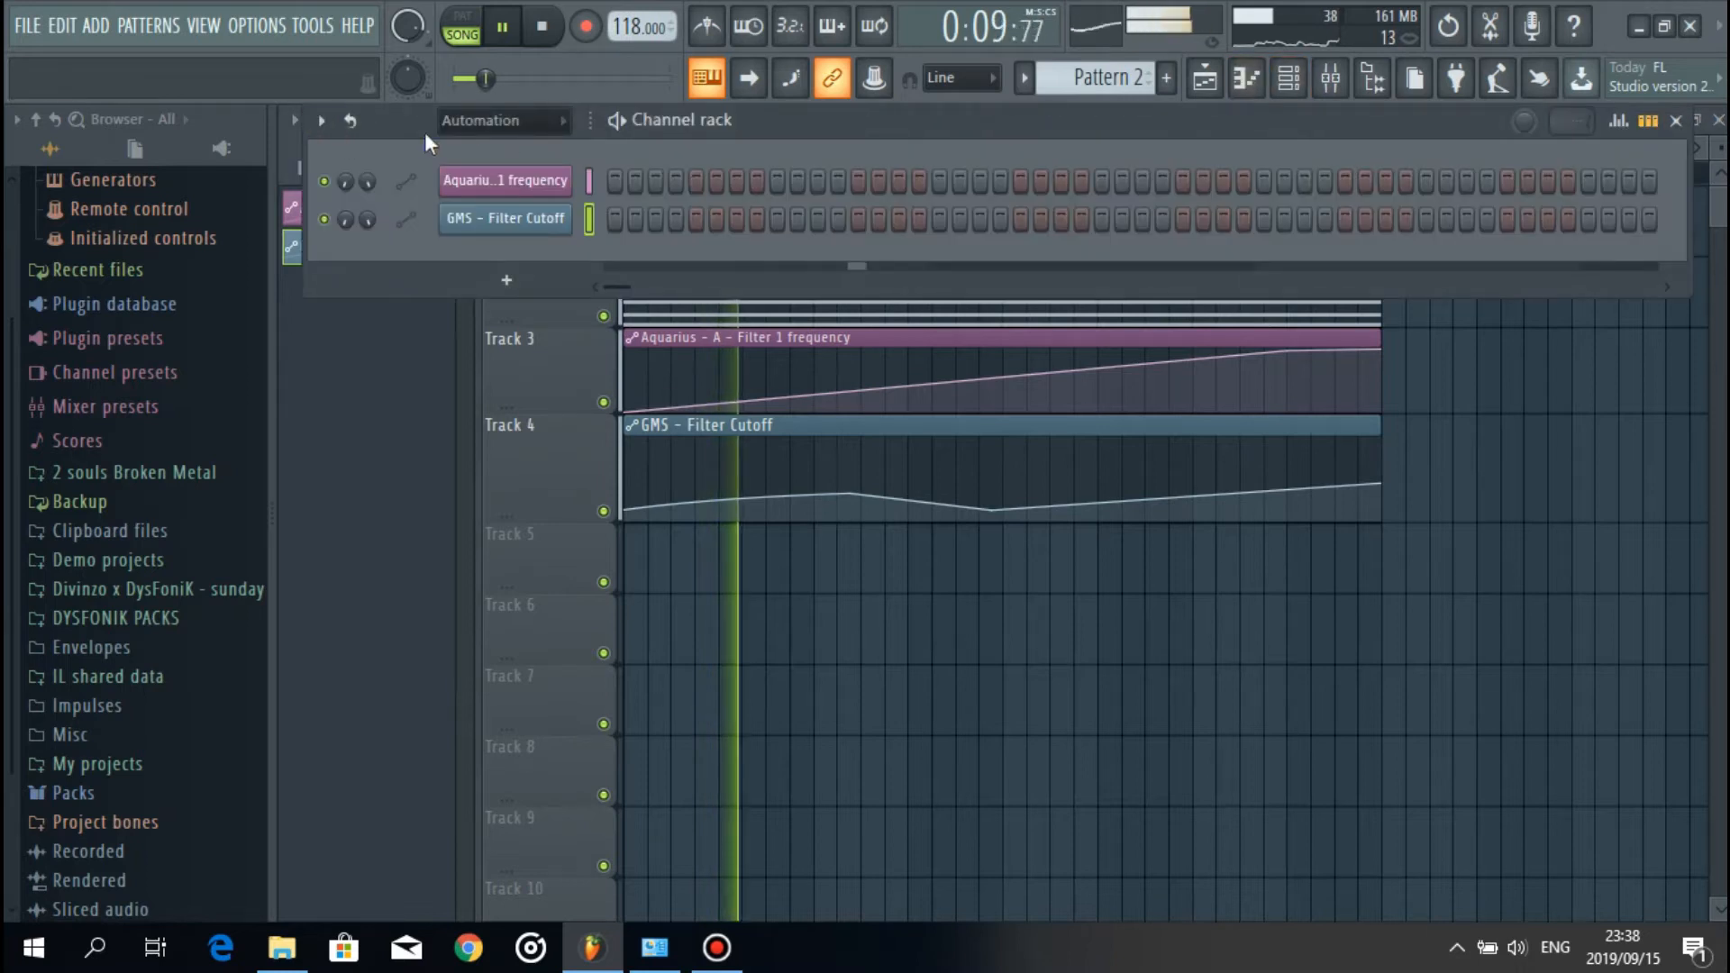
{"action": "scroll", "coordinate": [466, 132], "scroll_direction": "up", "scroll_amount": 2}
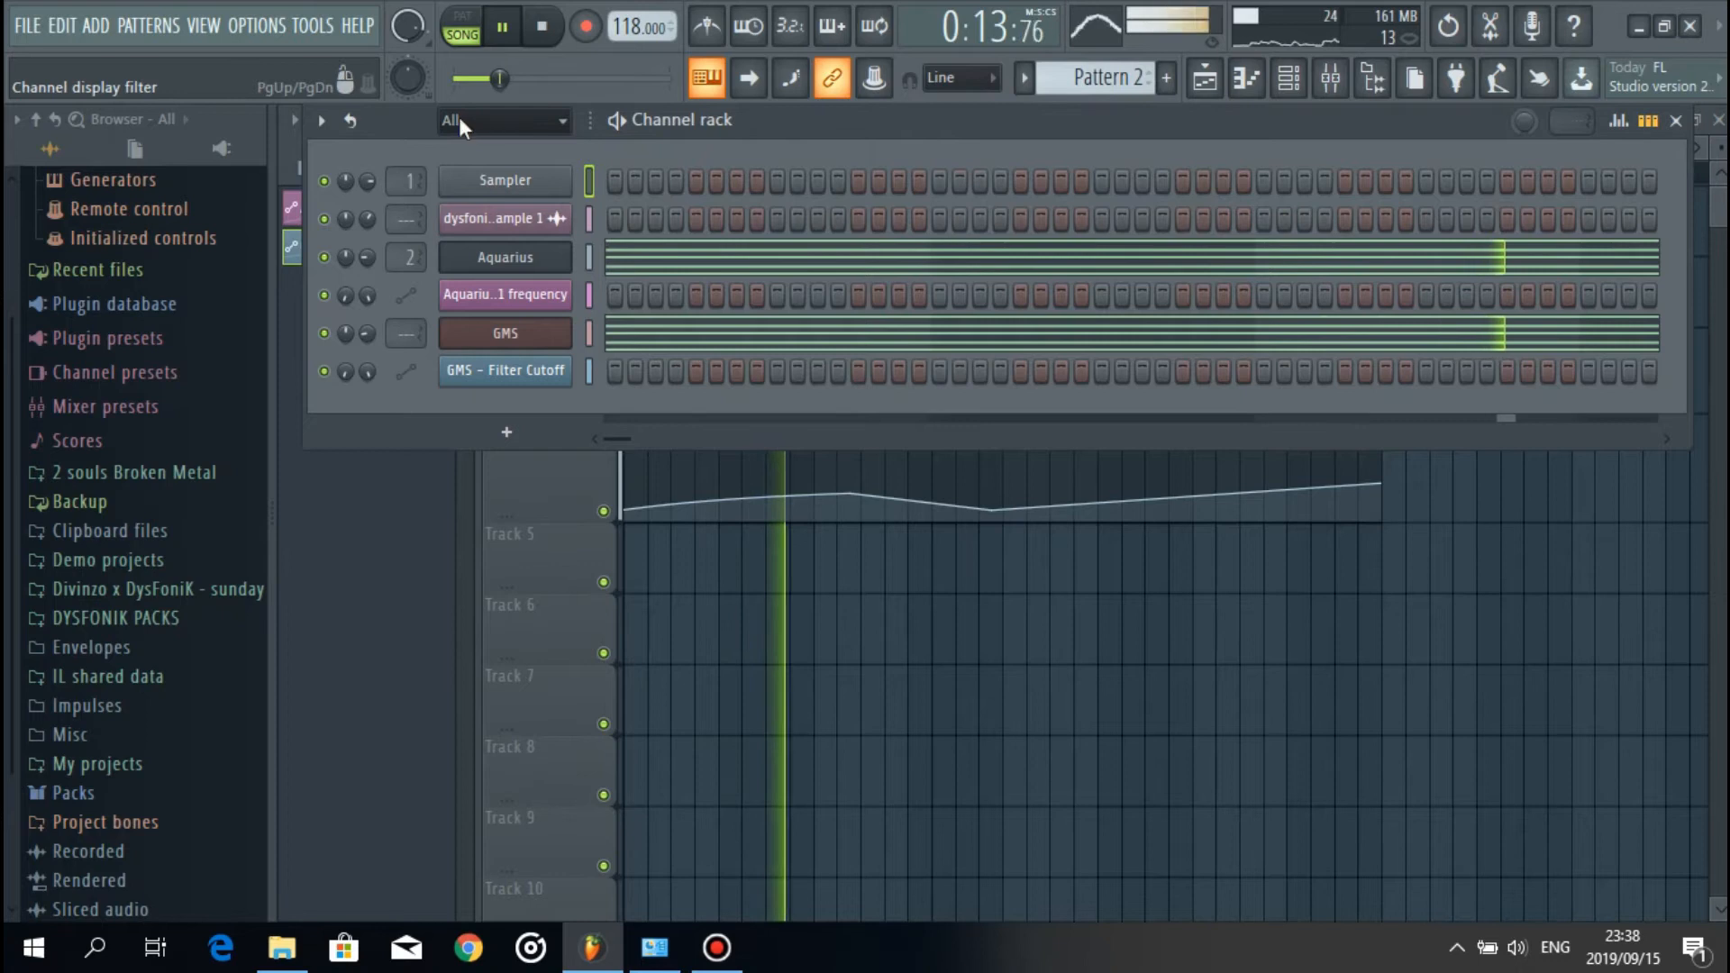
{"action": "scroll", "coordinate": [459, 119], "scroll_direction": "down", "scroll_amount": 3}
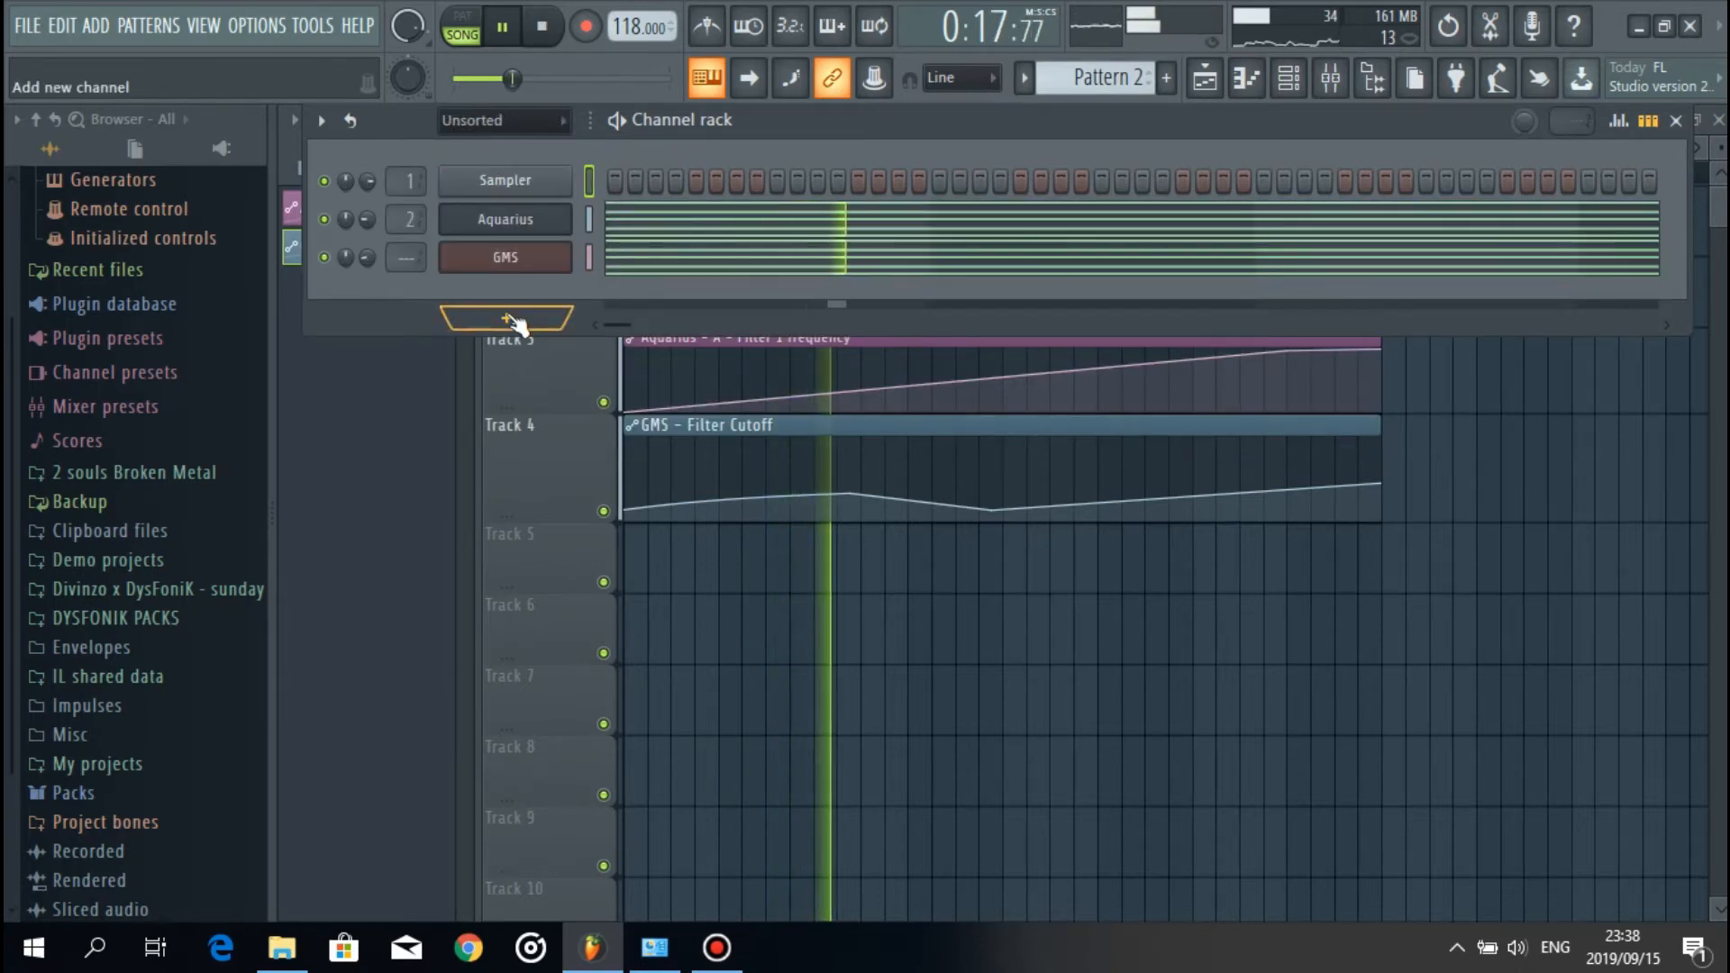
{"action": "left_click", "coordinate": [508, 317]}
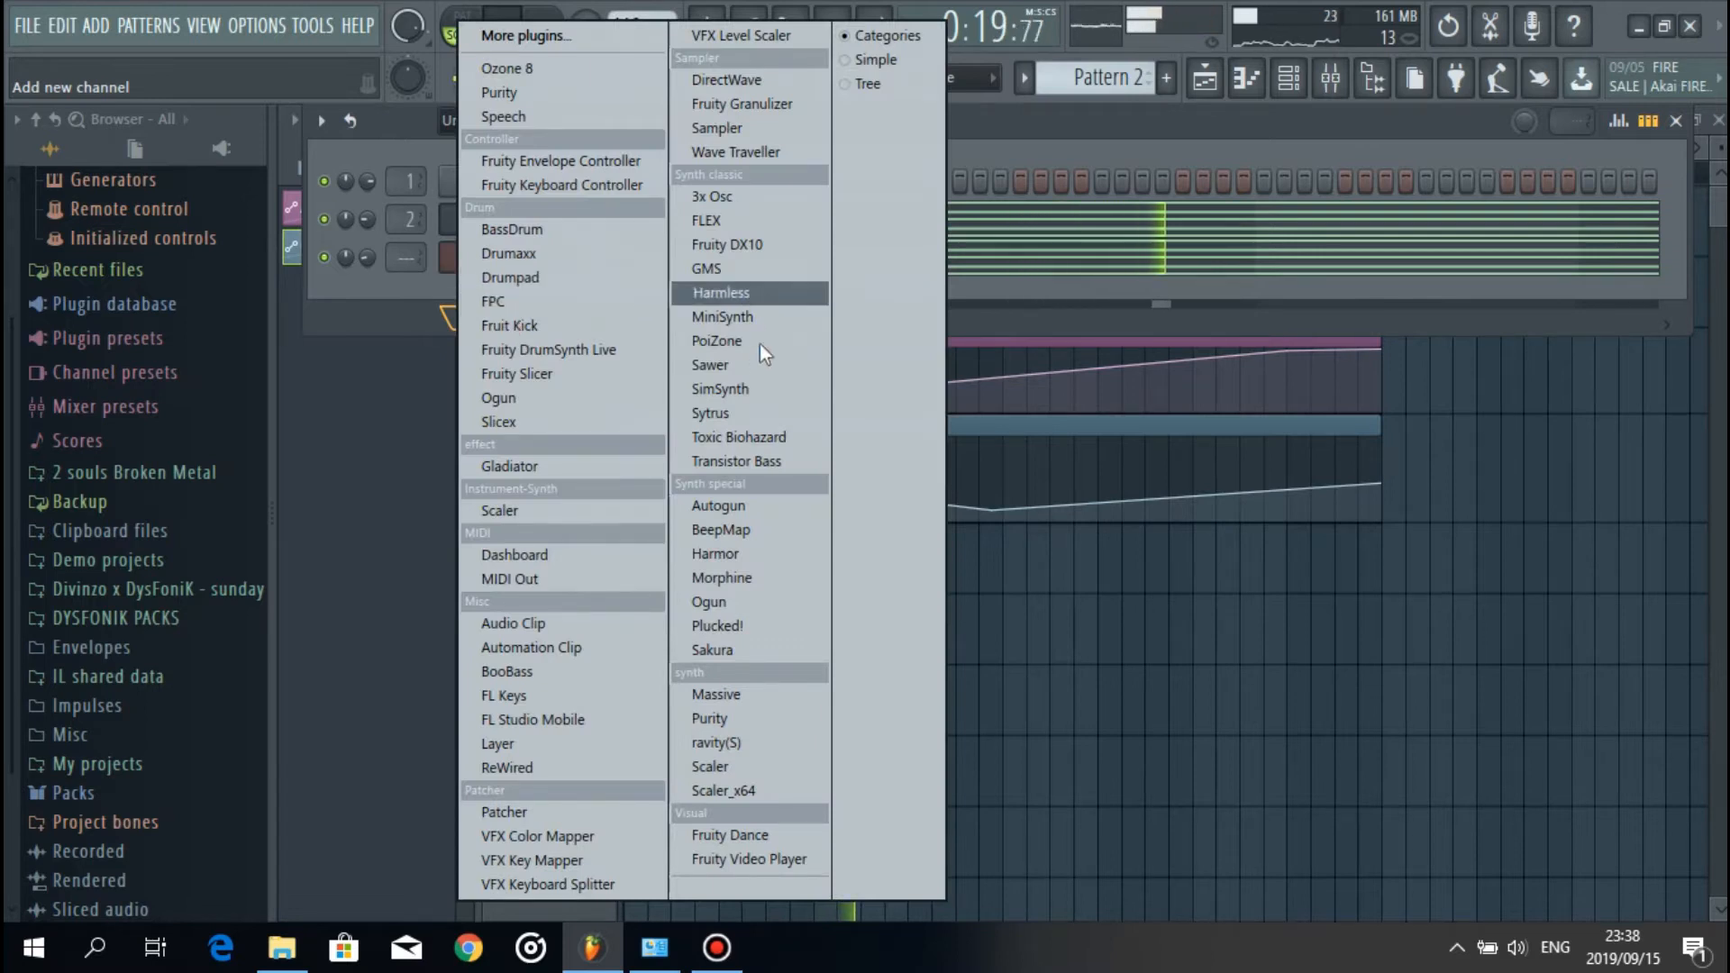
{"action": "left_click", "coordinate": [766, 434]}
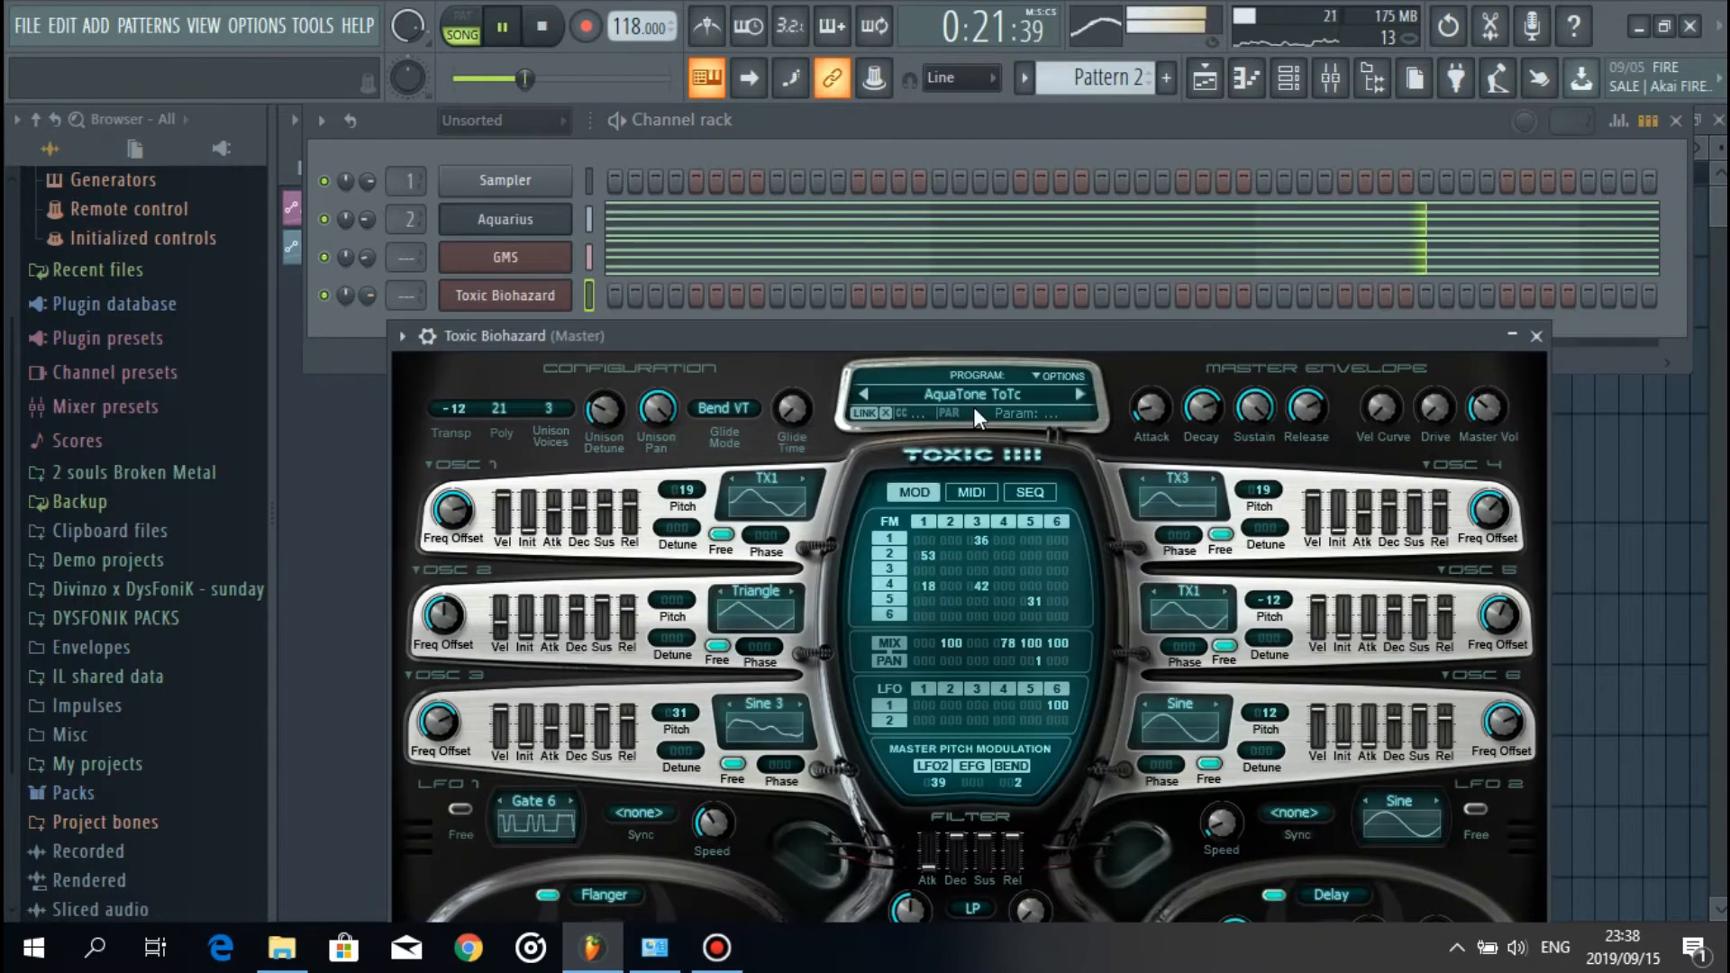
Step: Load the Brazen ToTc preset from Toxic Biohazard's Pads bank and stop playback
{"action": "left_click", "coordinate": [973, 393]}
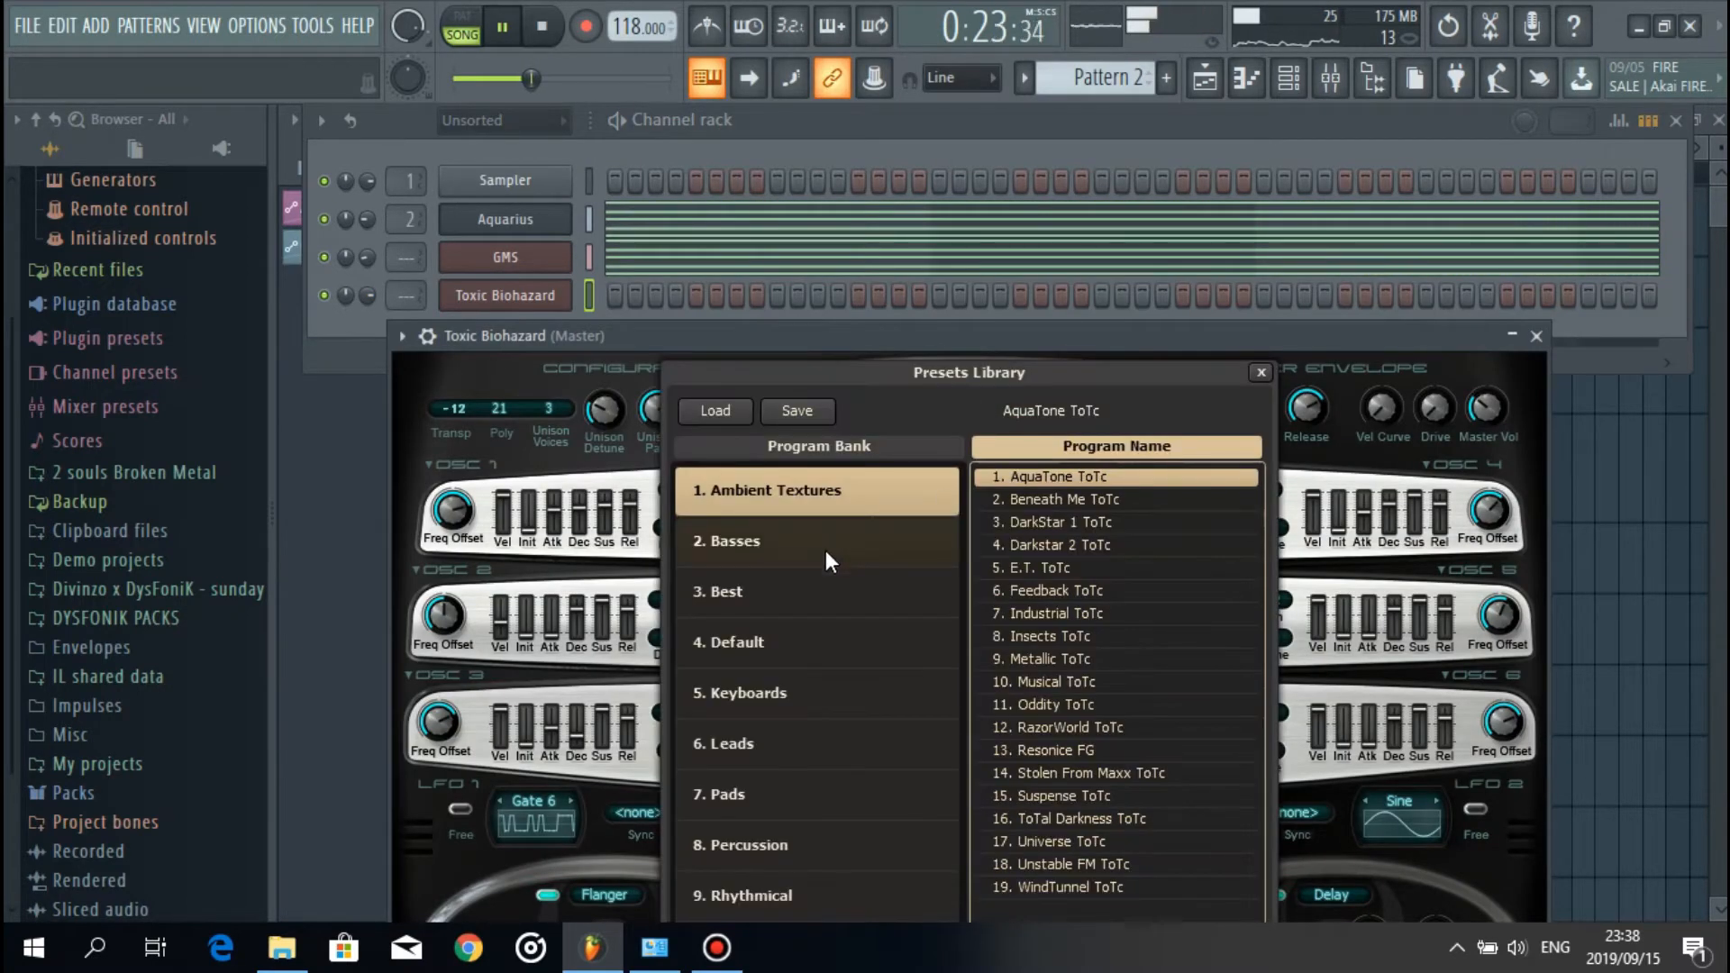
{"action": "left_click_drag", "start_coordinate": [857, 344], "coordinate": [830, 195]}
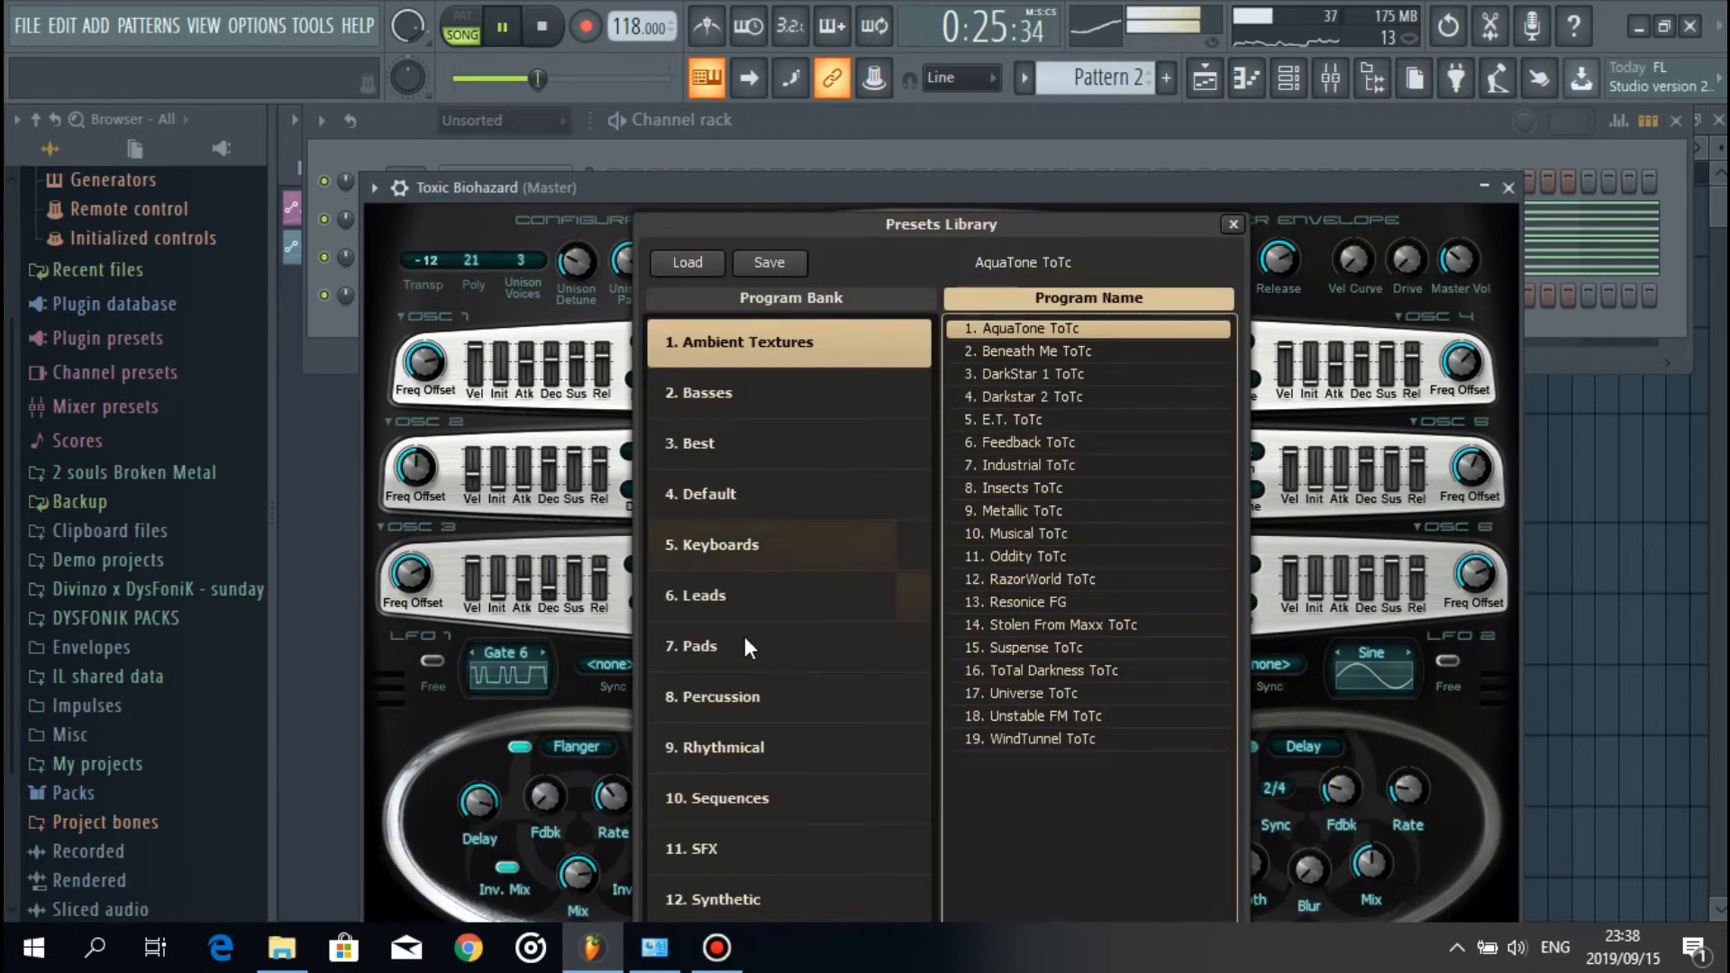
{"action": "left_click", "coordinate": [744, 641]}
{"action": "left_click", "coordinate": [994, 590]}
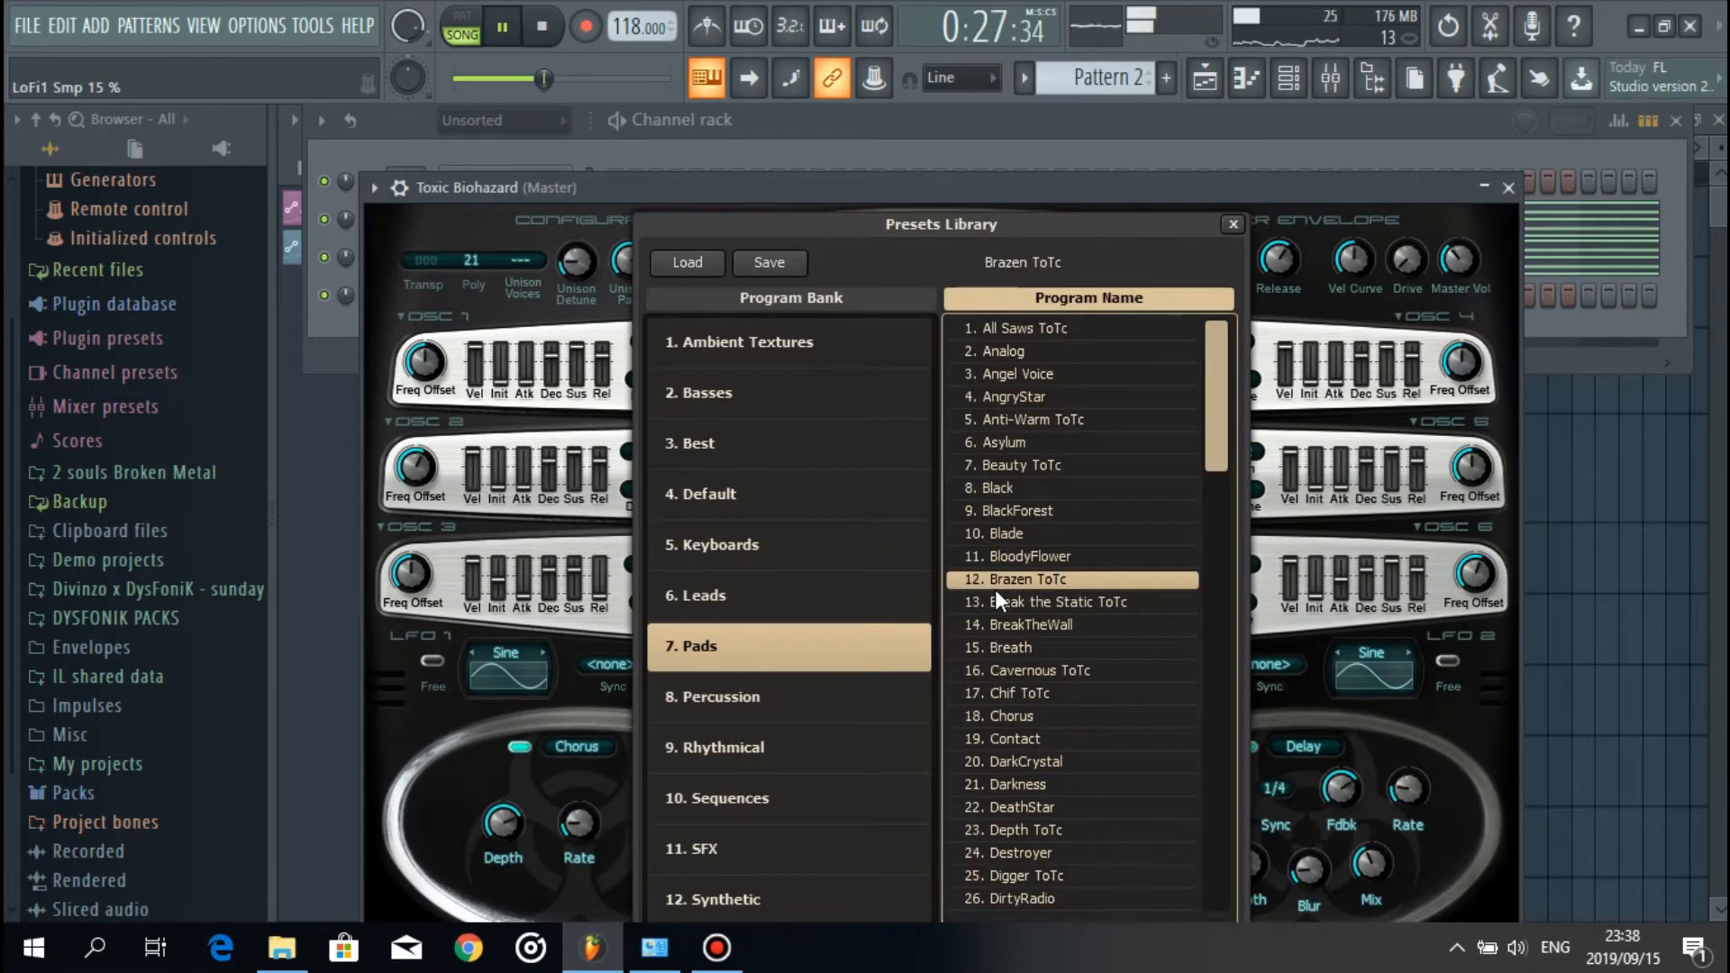
{"action": "left_click", "coordinate": [1519, 195]}
{"action": "key", "text": "space"}
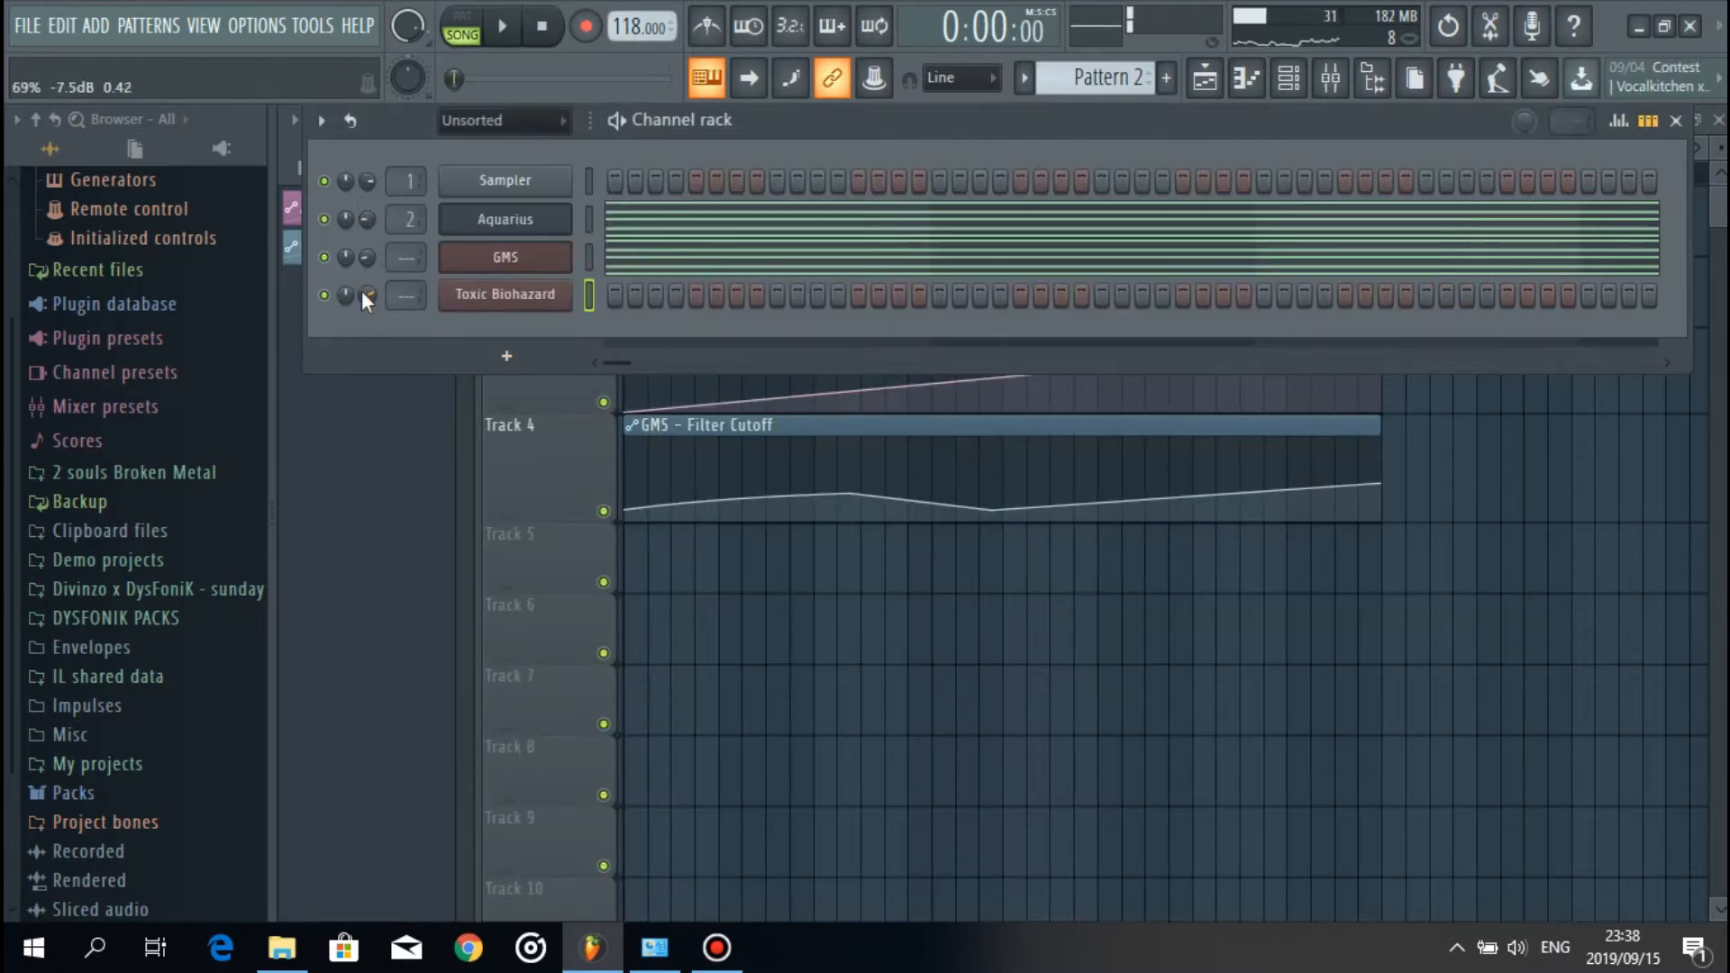
Step: Draw a four-bar Toxic Biohazard chord from bar 1 with the notes C#4, E4, G#4, B4 and D#5
{"action": "right_click", "coordinate": [558, 293]}
{"action": "left_click", "coordinate": [631, 292]}
{"action": "scroll", "coordinate": [397, 490], "scroll_direction": "down", "scroll_amount": 3}
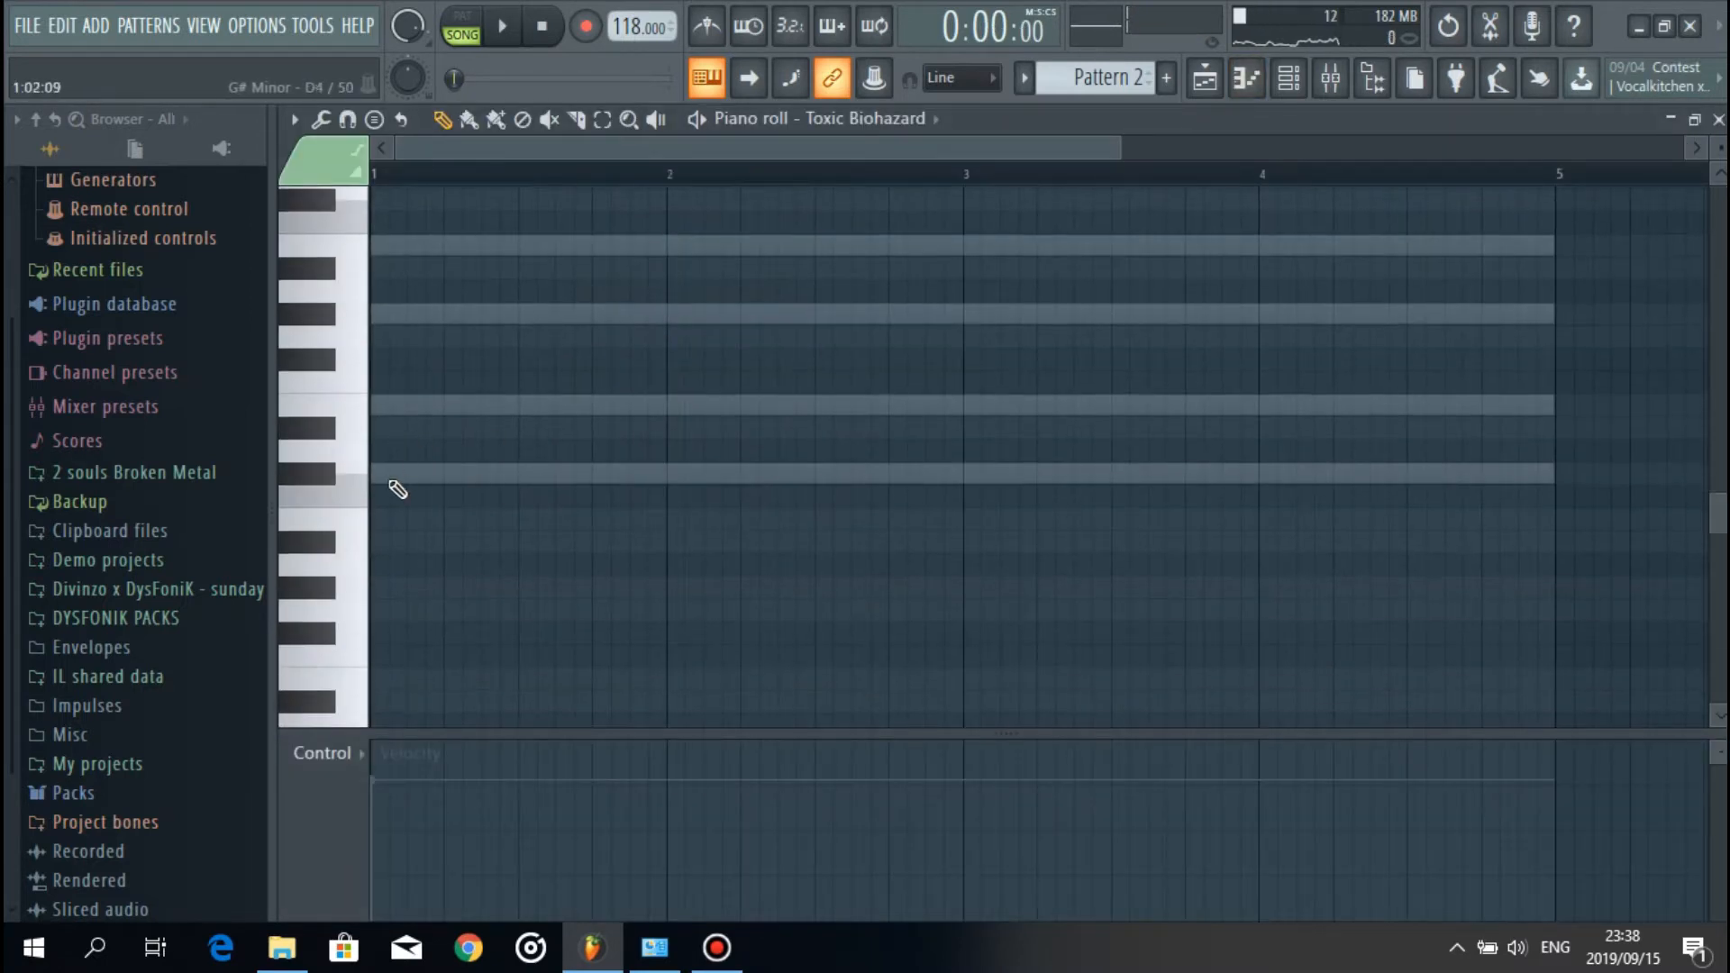
{"action": "left_click", "coordinate": [383, 478]}
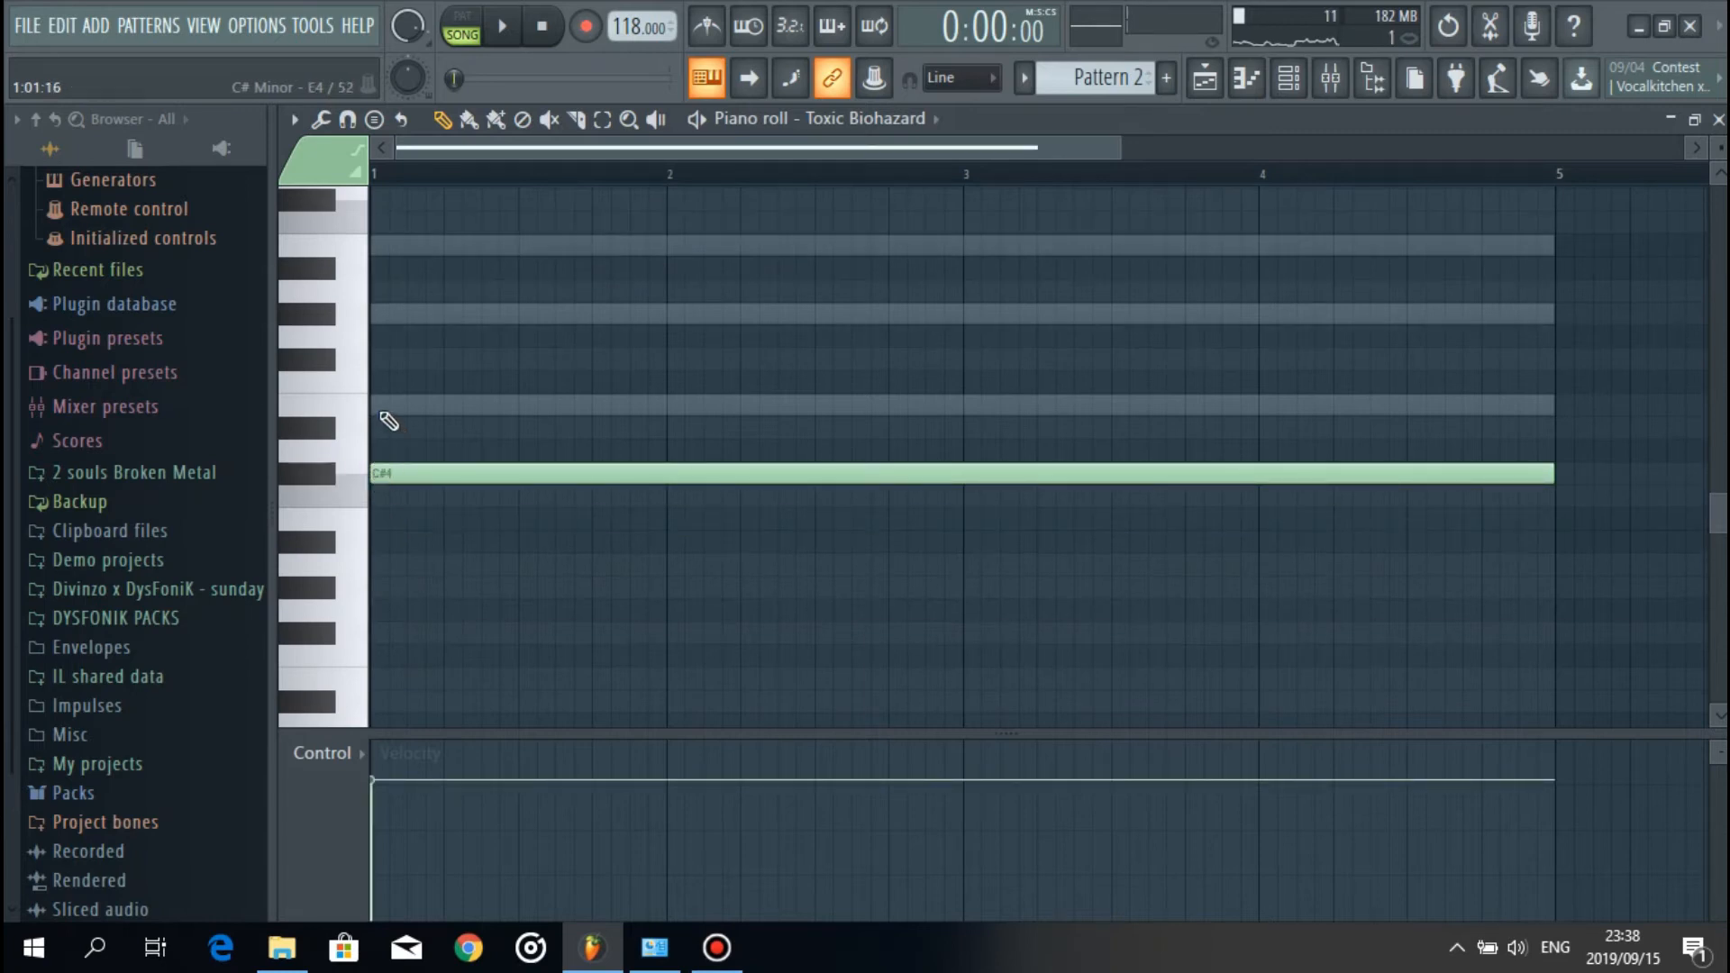
{"action": "left_click", "coordinate": [381, 407]}
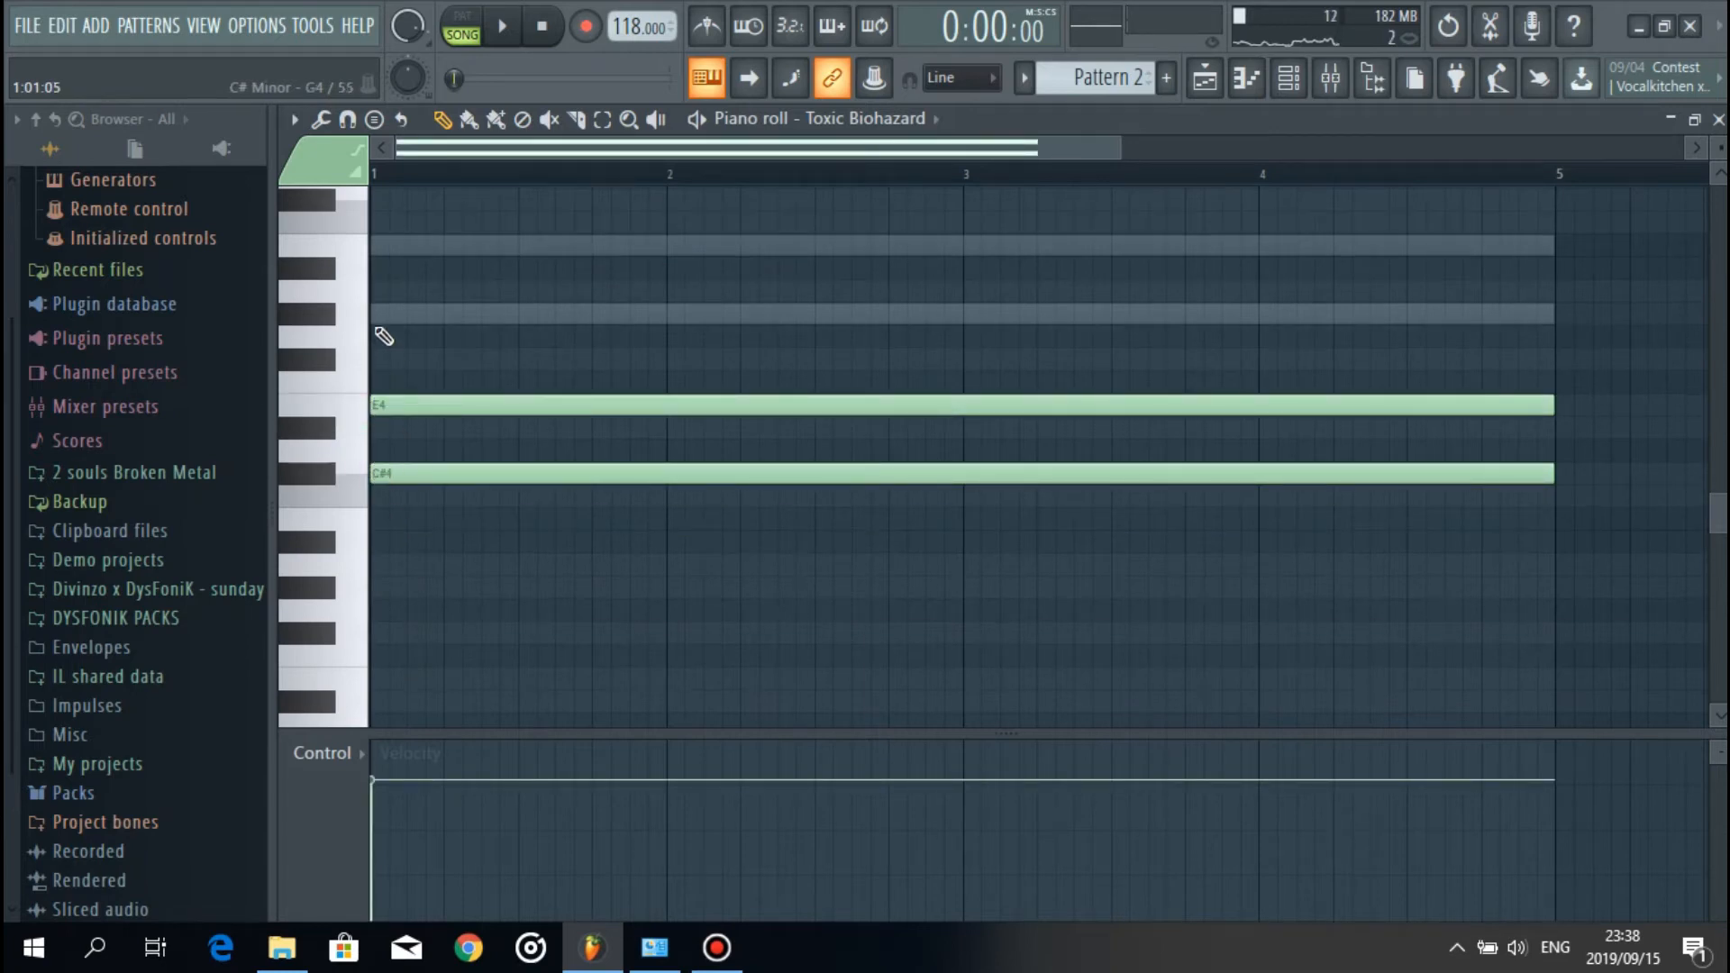
{"action": "left_click", "coordinate": [378, 315]}
{"action": "left_click", "coordinate": [370, 248]}
{"action": "scroll", "coordinate": [387, 279], "scroll_direction": "up", "scroll_amount": 3}
{"action": "left_click", "coordinate": [385, 361]}
{"action": "scroll", "coordinate": [545, 189], "scroll_direction": "down", "scroll_amount": 2}
{"action": "scroll", "coordinate": [545, 189], "scroll_direction": "down", "scroll_amount": 1}
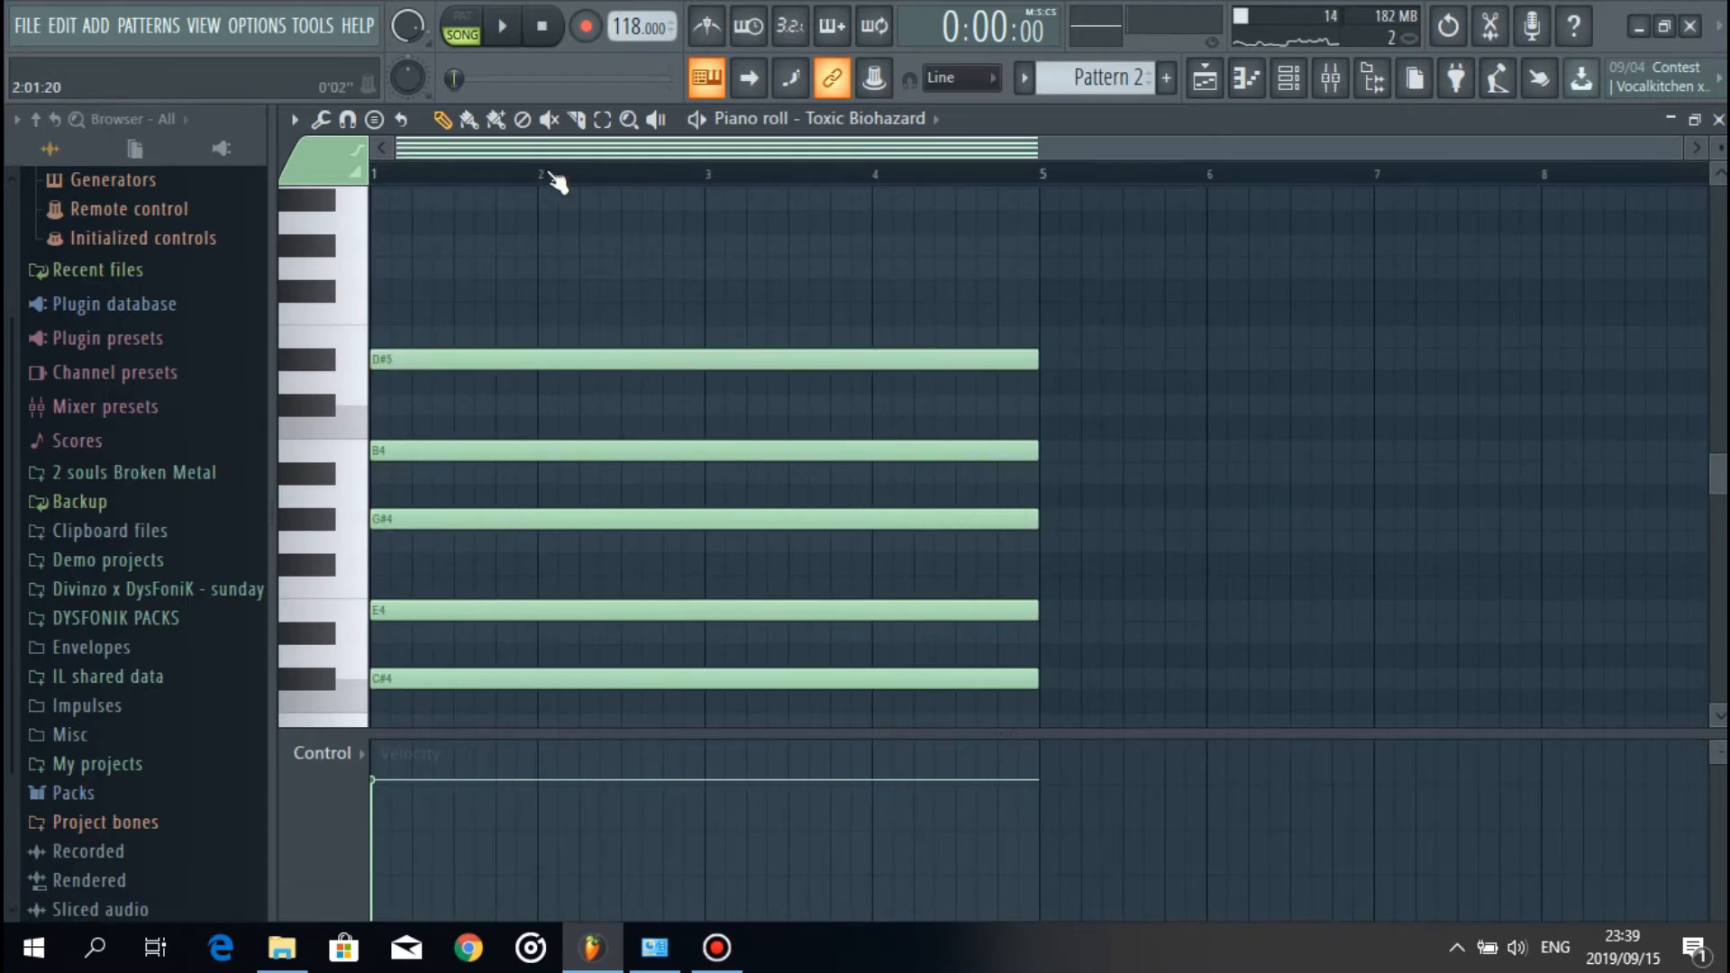
Step: Transpose the Toxic Biohazard chord up one octave and shorten all its notes to one bar
{"action": "key", "text": "ctrl+Up"}
{"action": "scroll", "coordinate": [560, 164], "scroll_direction": "up", "scroll_amount": 1}
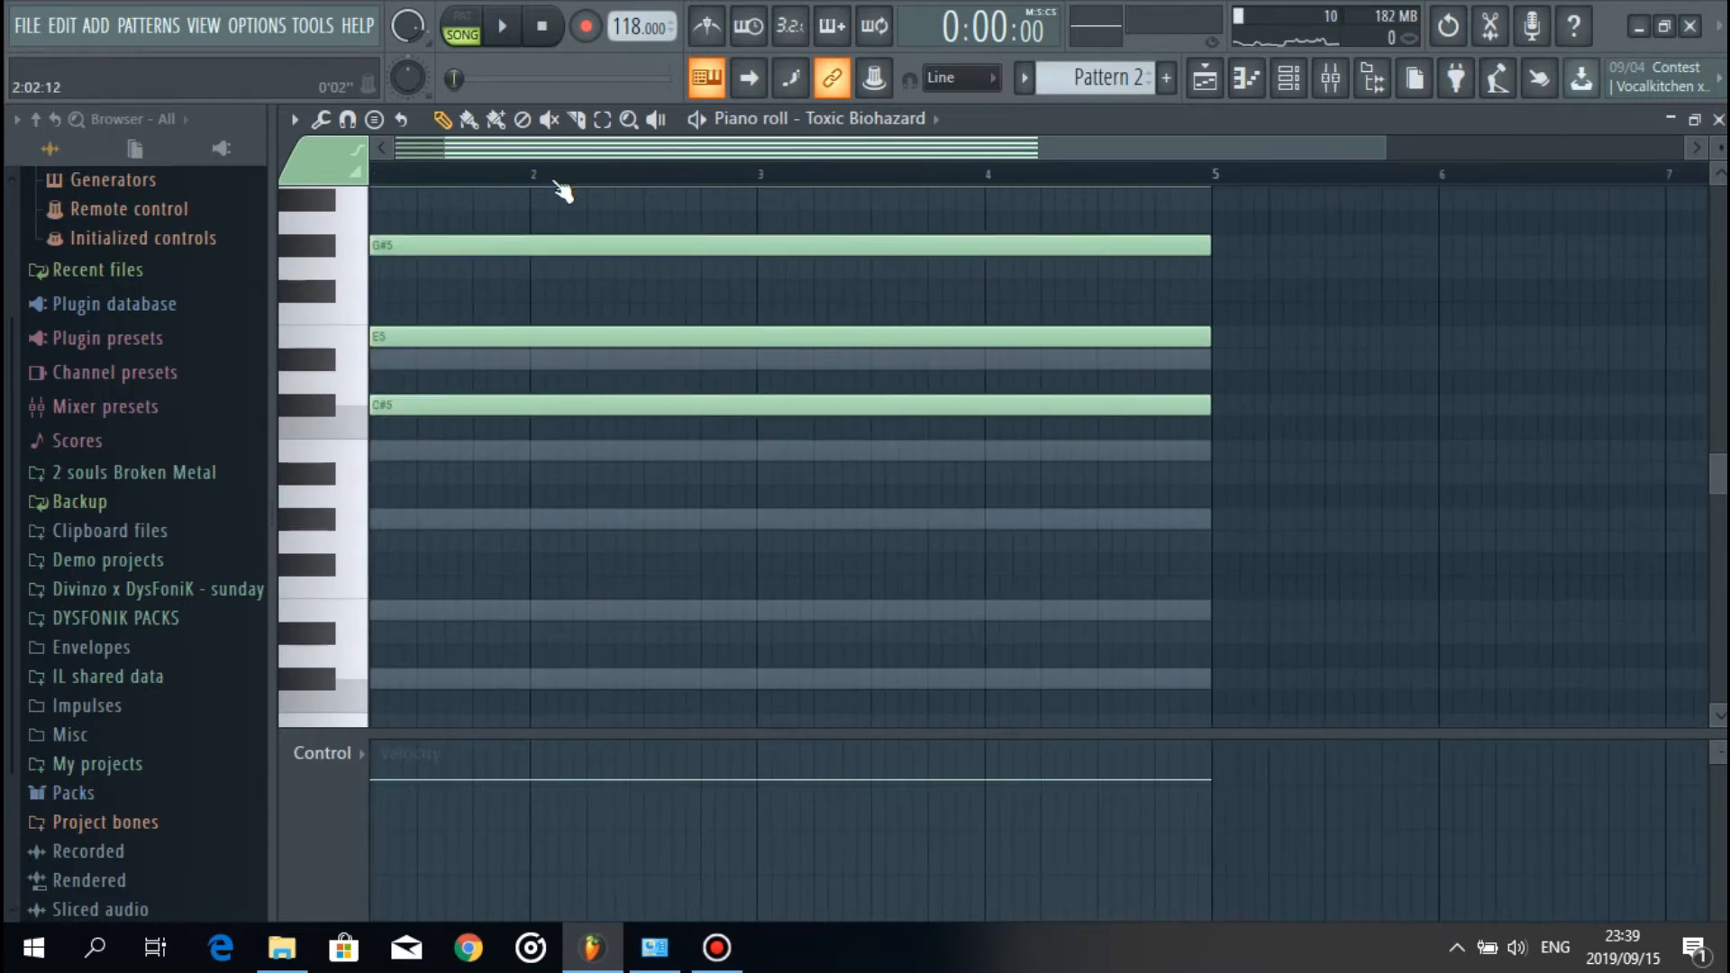
{"action": "scroll", "coordinate": [535, 159], "scroll_direction": "down", "scroll_amount": 3}
{"action": "scroll", "coordinate": [550, 162], "scroll_direction": "up", "scroll_amount": 2}
{"action": "scroll", "coordinate": [610, 355], "scroll_direction": "up", "scroll_amount": 6}
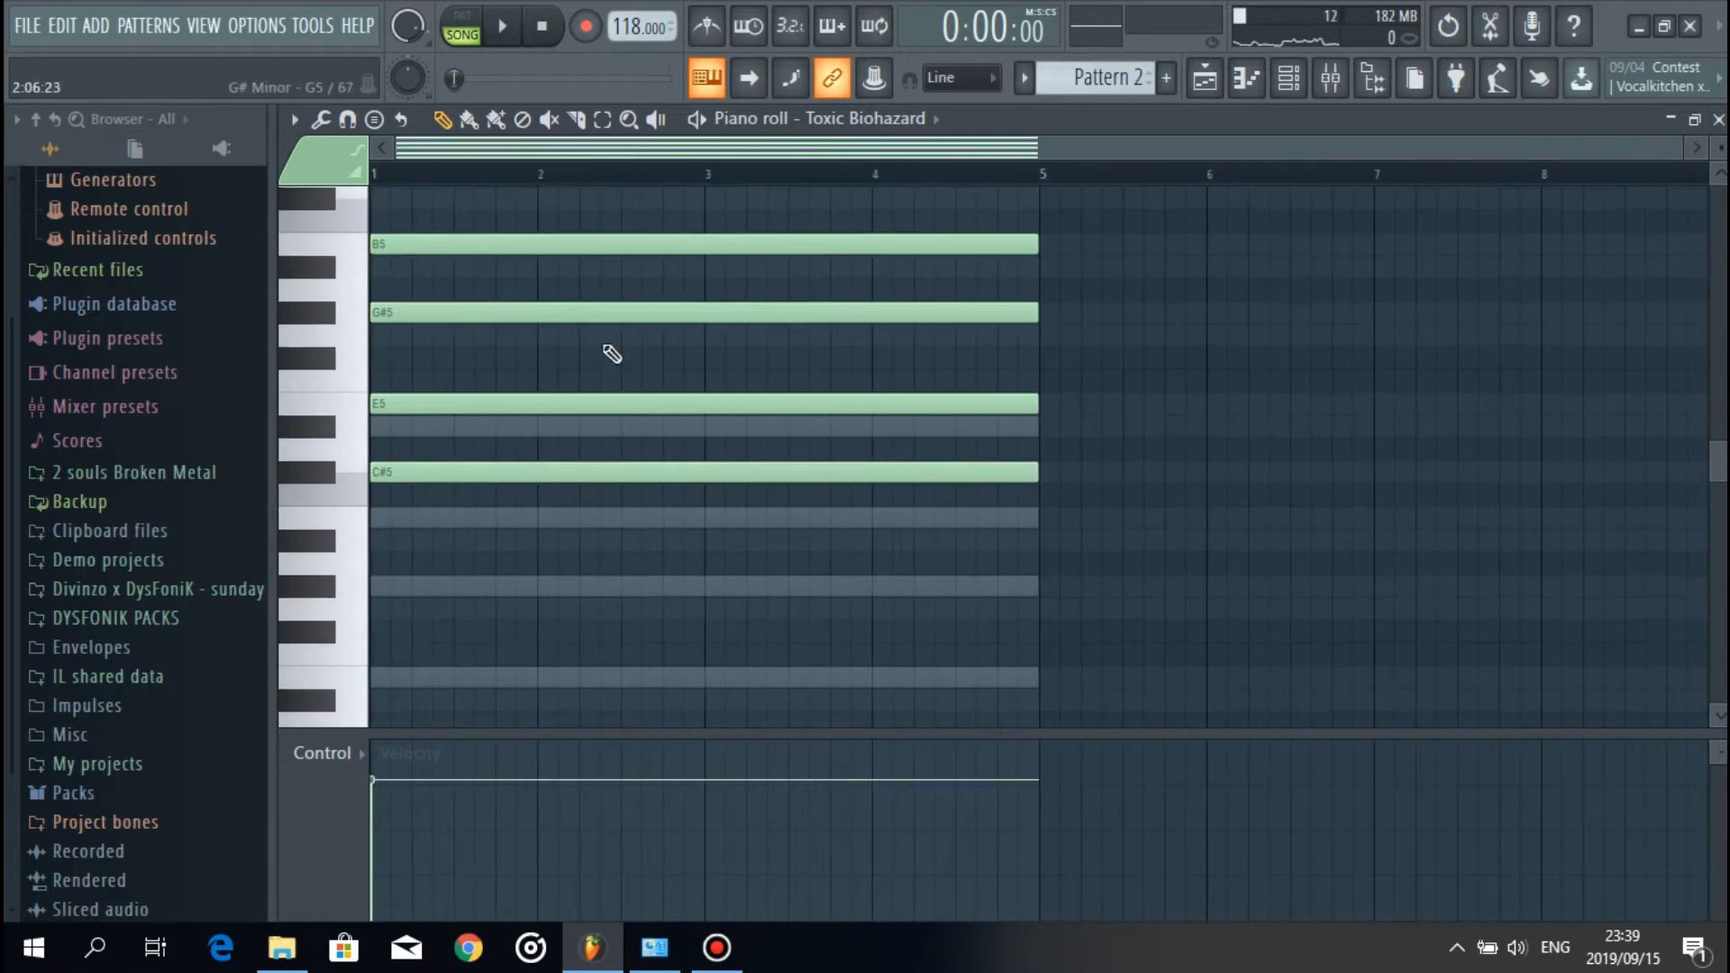
{"action": "key", "text": "ctrl+a"}
{"action": "left_click_drag", "start_coordinate": [1036, 331], "coordinate": [548, 331]}
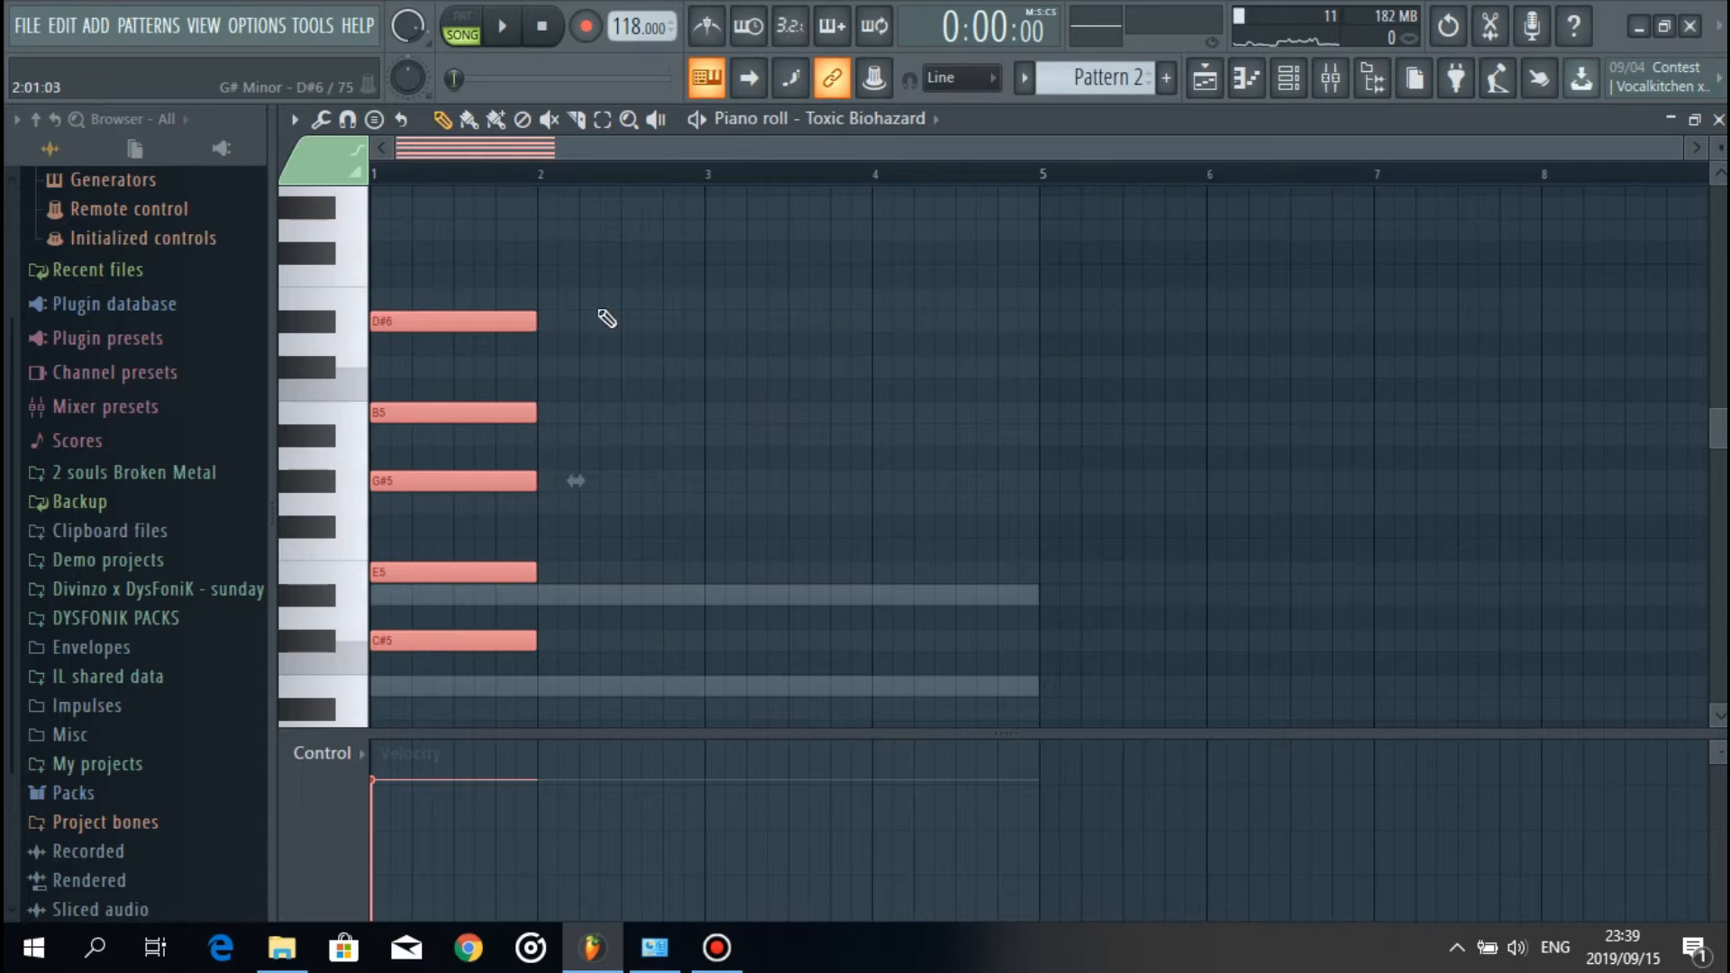
{"action": "key", "text": "ctrl+d"}
Step: Move the Toxic Biohazard notes from Pattern 2 into Pattern 1 by cutting and pasting them
{"action": "left_click", "coordinate": [1205, 77]}
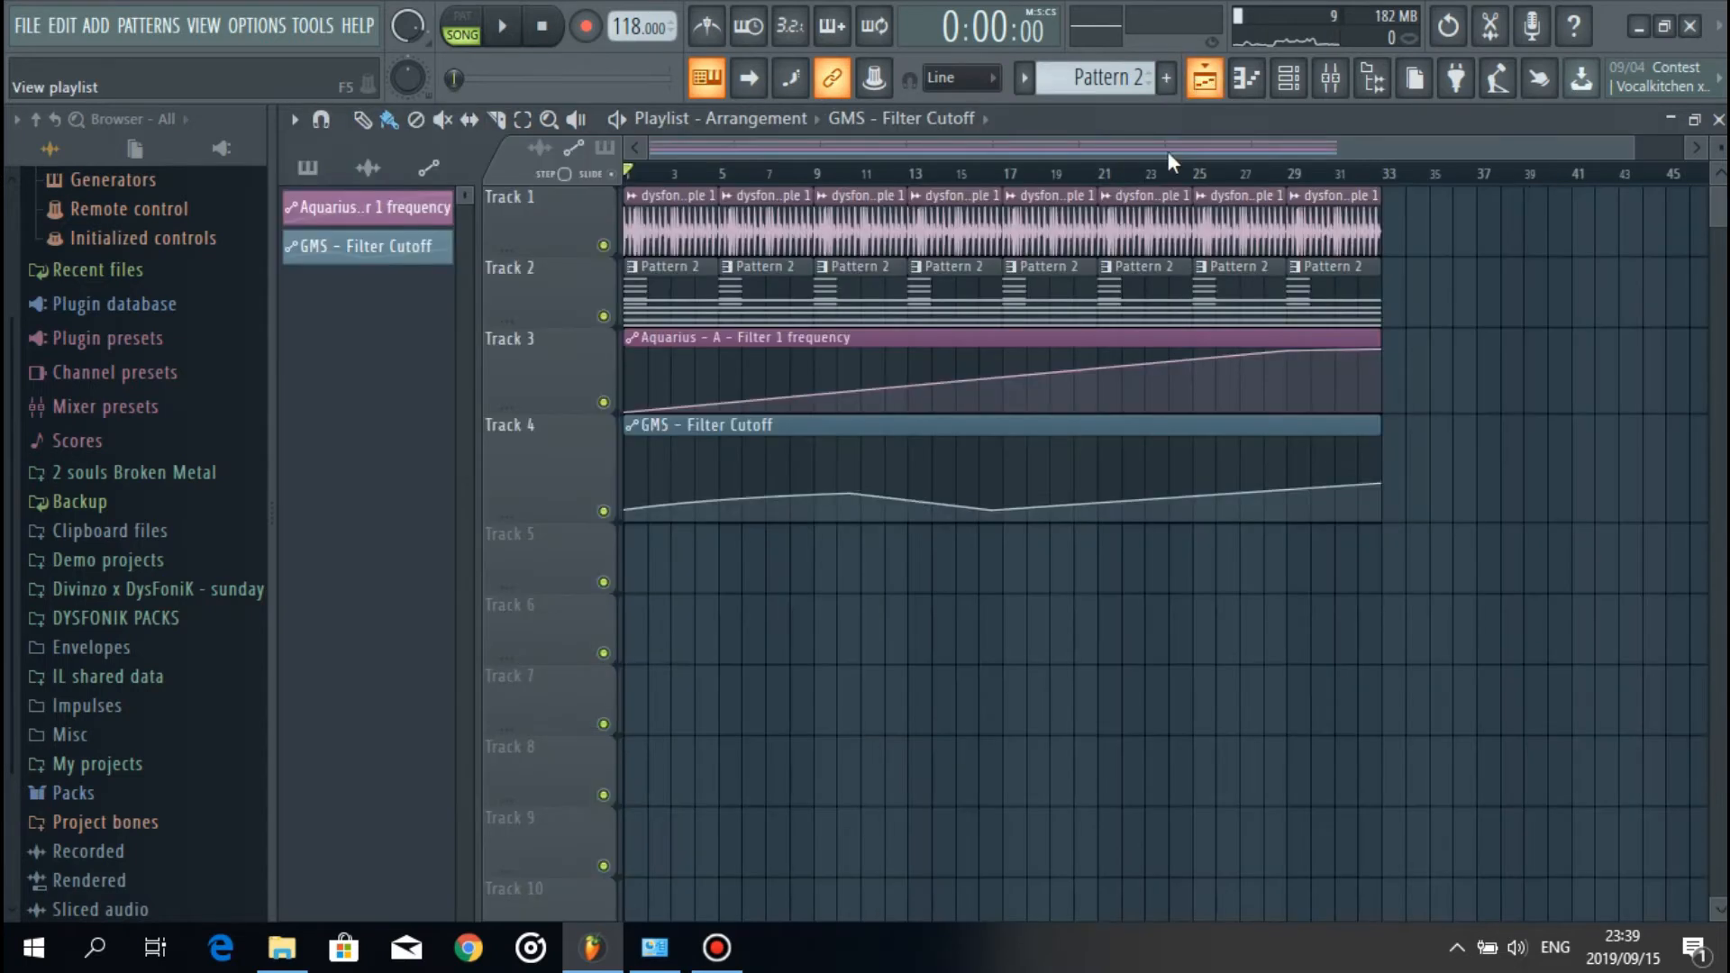
{"action": "left_click", "coordinate": [1306, 78]}
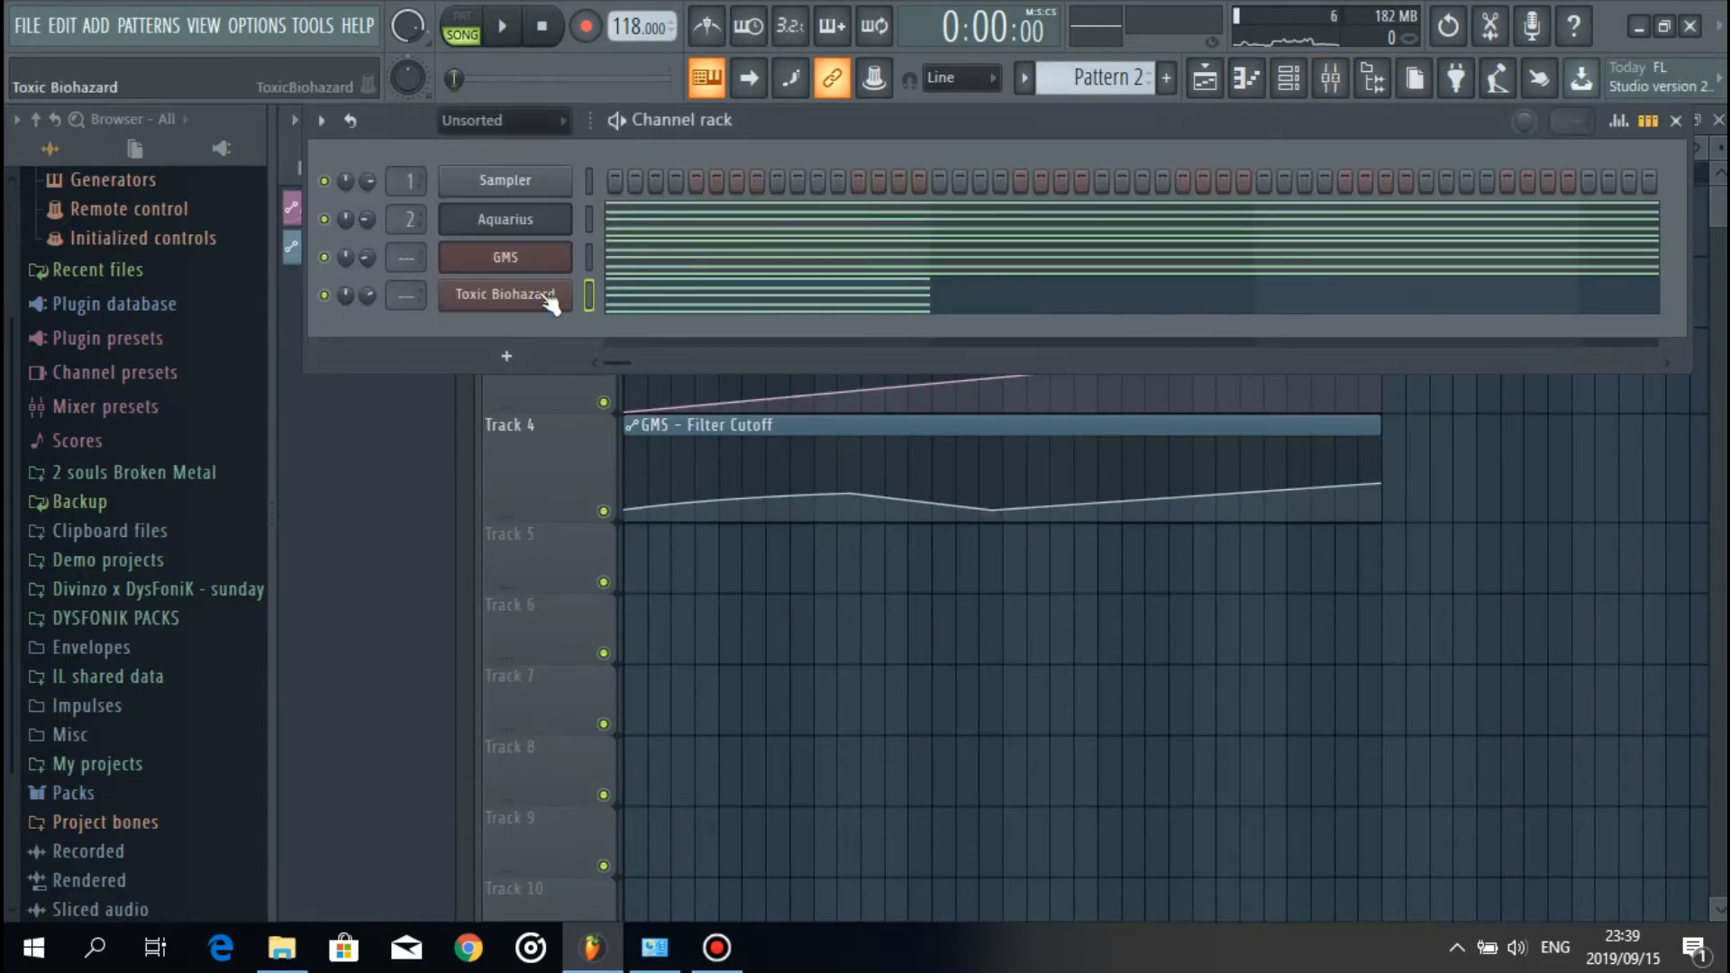
{"action": "right_click", "coordinate": [549, 304]}
{"action": "left_click", "coordinate": [837, 288]}
{"action": "left_click", "coordinate": [1167, 79]}
{"action": "left_click", "coordinate": [1194, 112]}
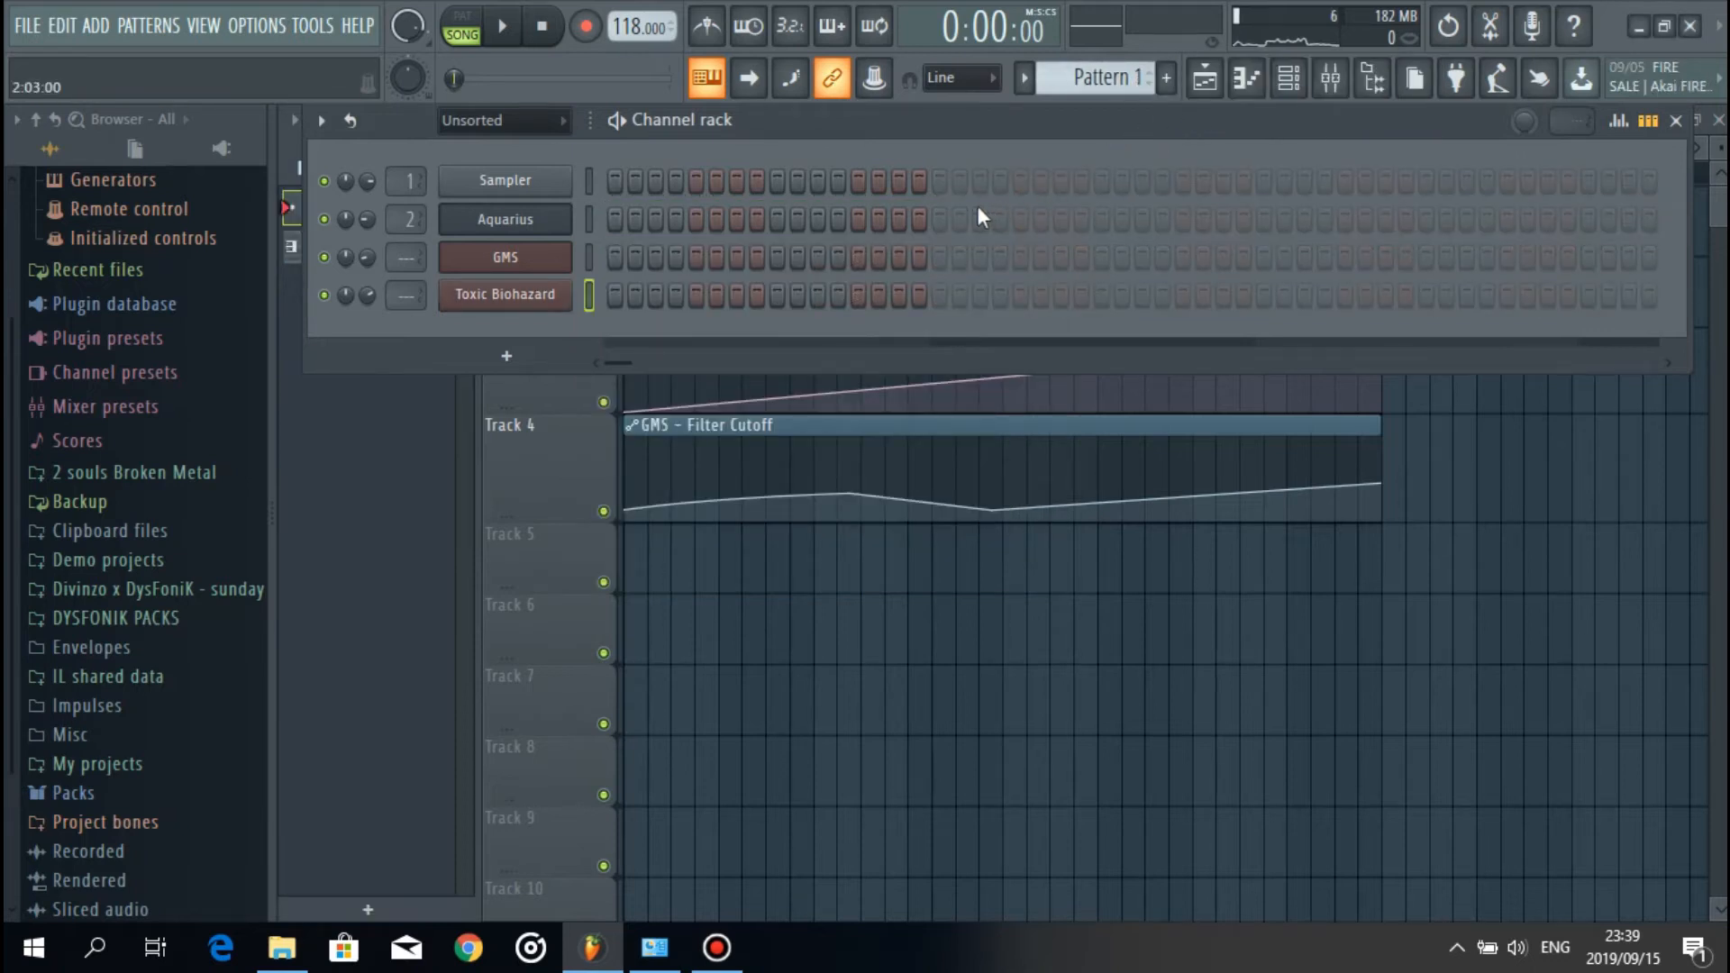
{"action": "key", "text": "ctrl+v"}
Step: Move the two automation clips down to Tracks 6 and 7 and place an 8-bar Pattern 1 clip at bar 1 of Track 3
{"action": "left_click", "coordinate": [947, 641]}
{"action": "left_click_drag", "start_coordinate": [1441, 657], "coordinate": [683, 612]}
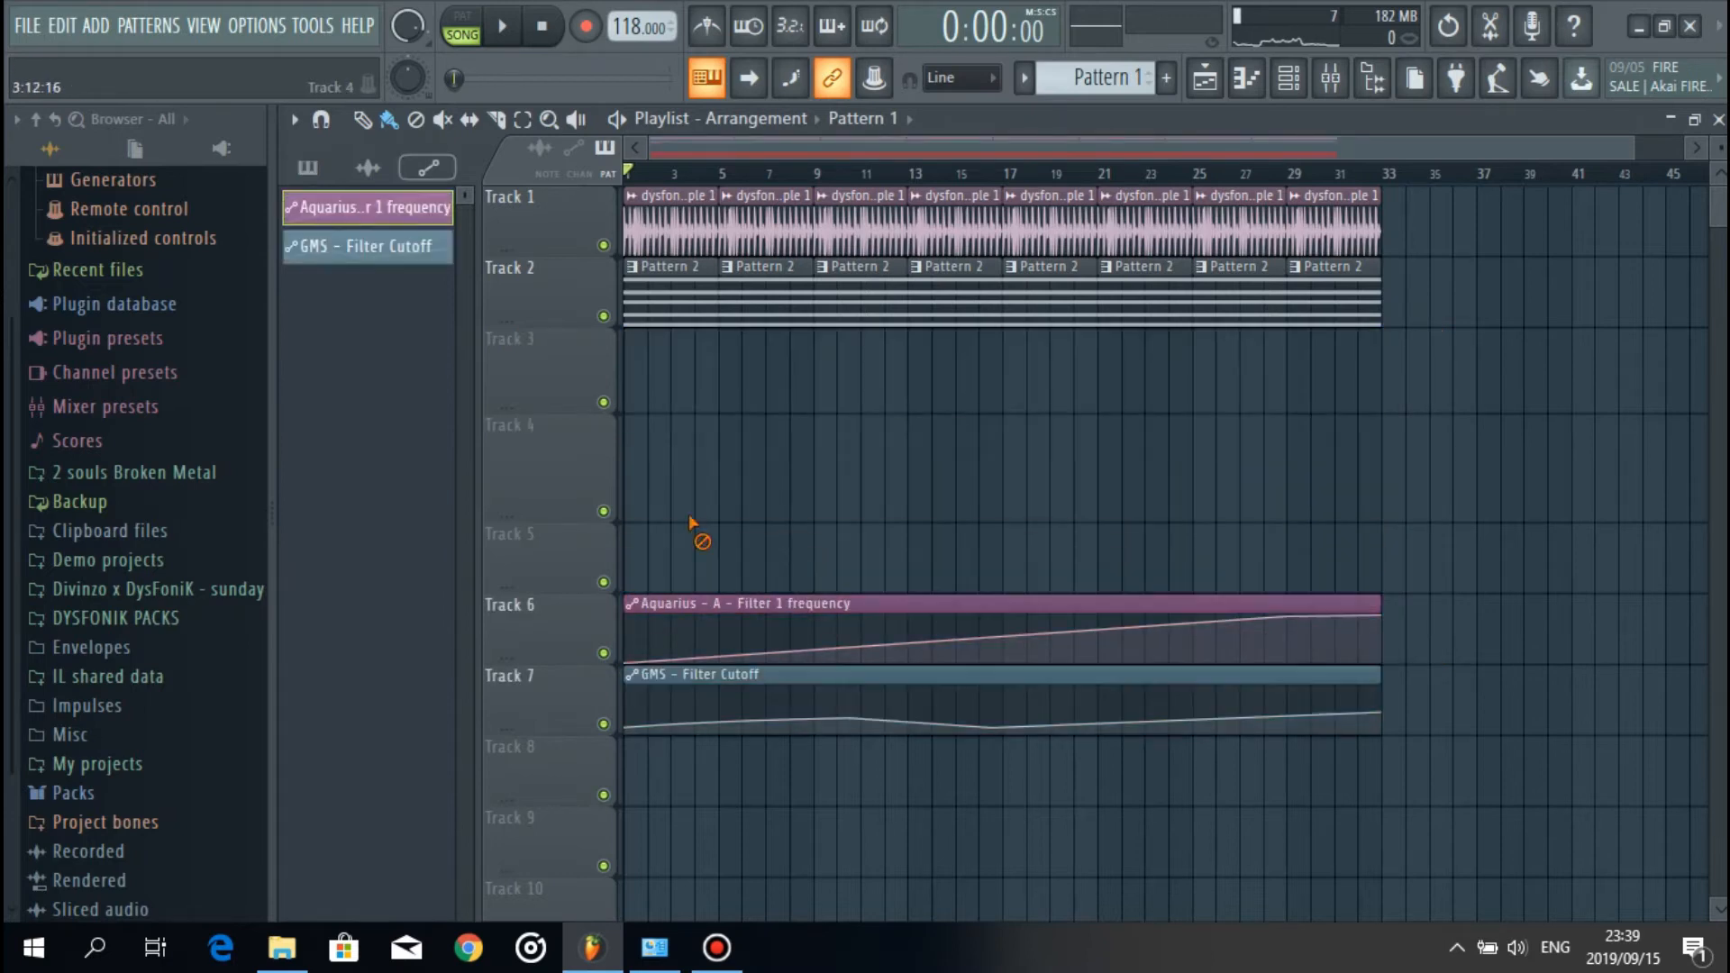
{"action": "left_click_drag", "start_coordinate": [641, 388], "coordinate": [810, 389]}
Step: Duplicate the Pattern 1 clip three times along Track 3 to fill it up to bar 33
{"action": "left_click_drag", "start_coordinate": [920, 386], "coordinate": [623, 368]}
{"action": "key", "text": "ctrl+b"}
{"action": "key", "text": "ctrl+b"}
{"action": "key", "text": "ctrl+b"}
{"action": "left_click", "coordinate": [1237, 327]}
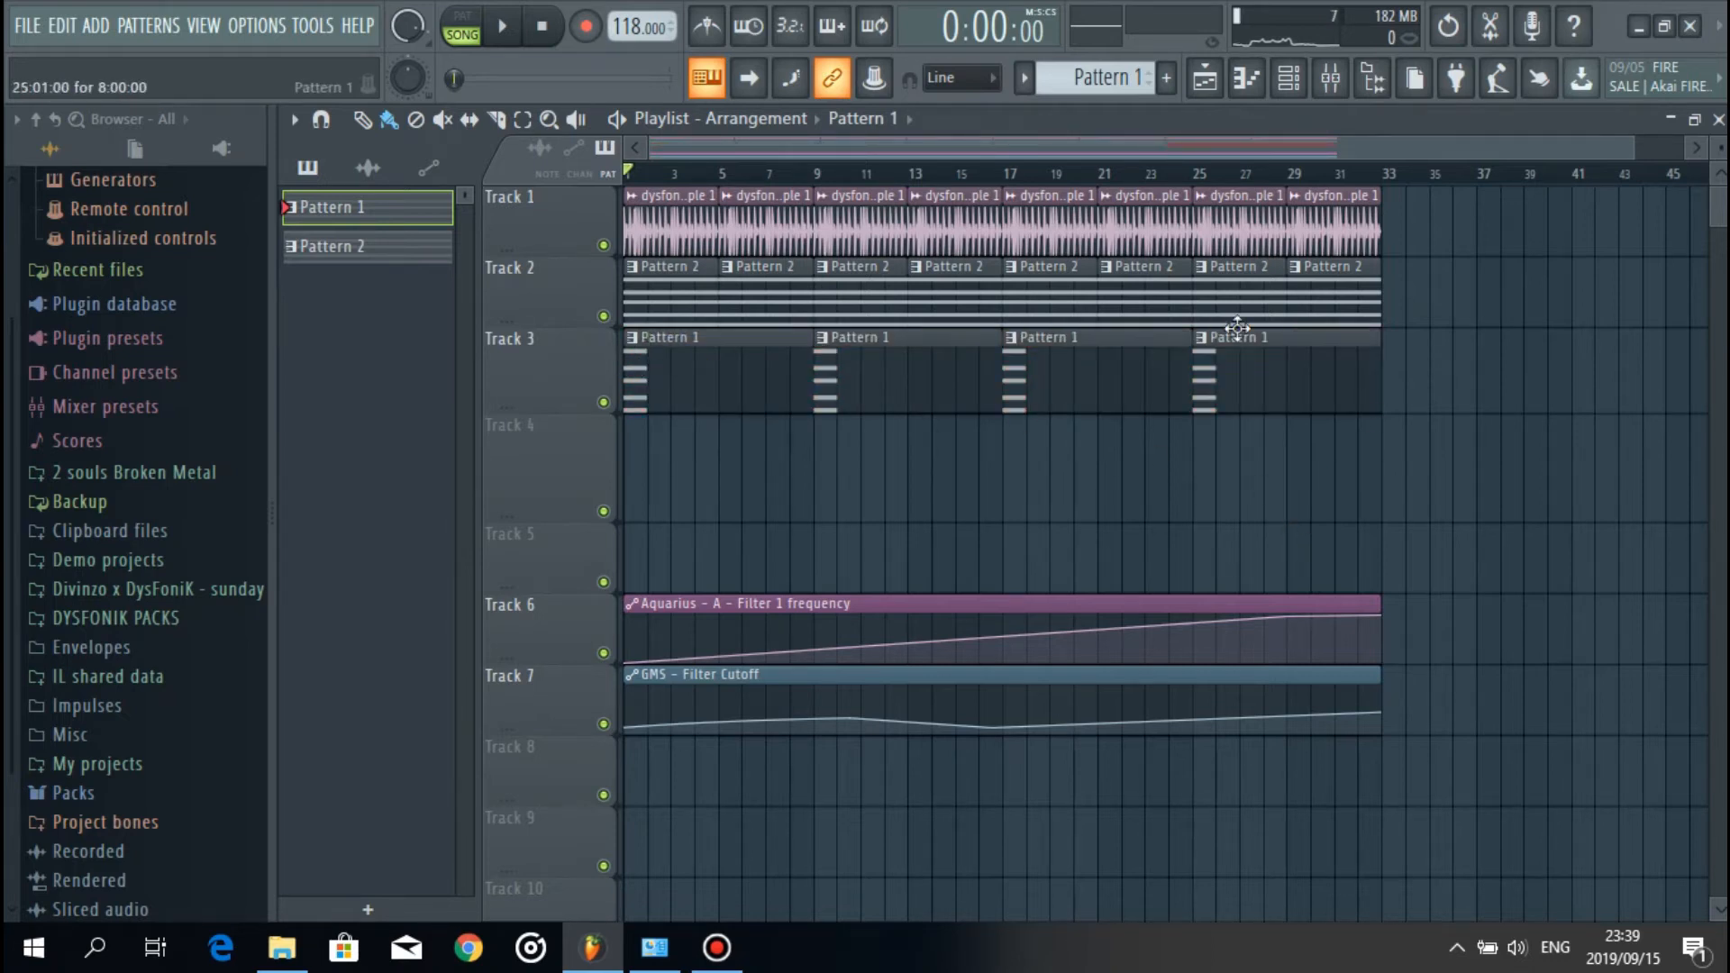
Step: Start playback and route the Toxic Biohazard channel to mixer track 3
{"action": "key", "text": "space"}
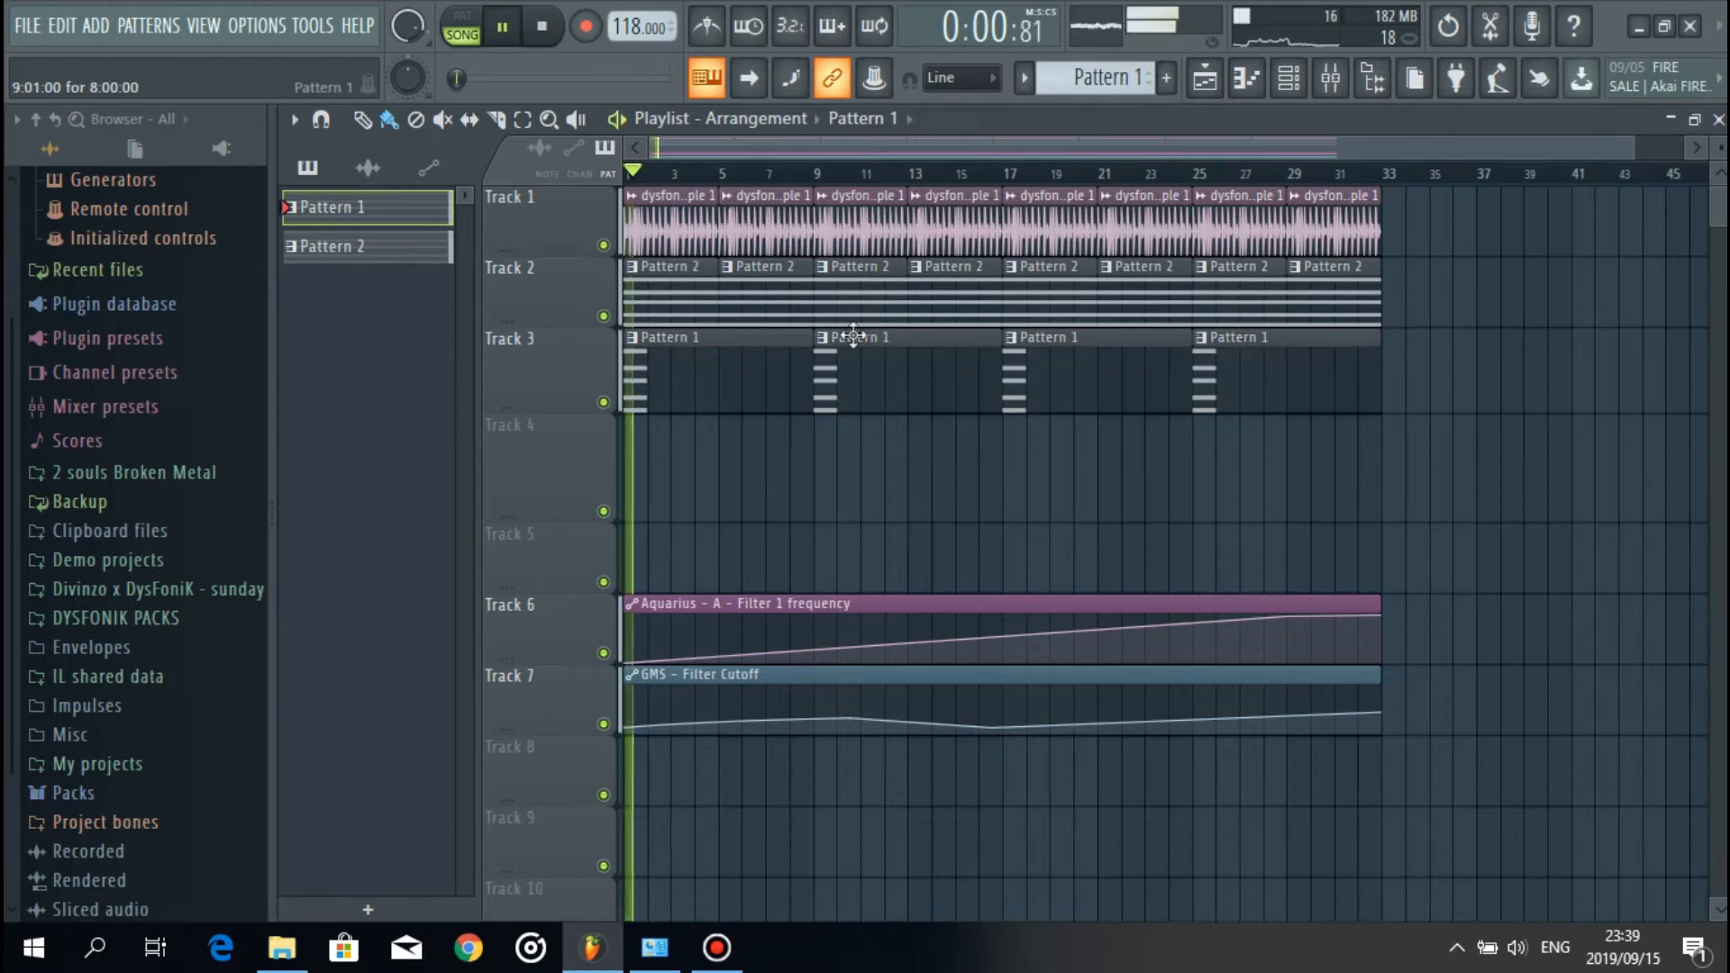
{"action": "left_click", "coordinate": [1290, 88]}
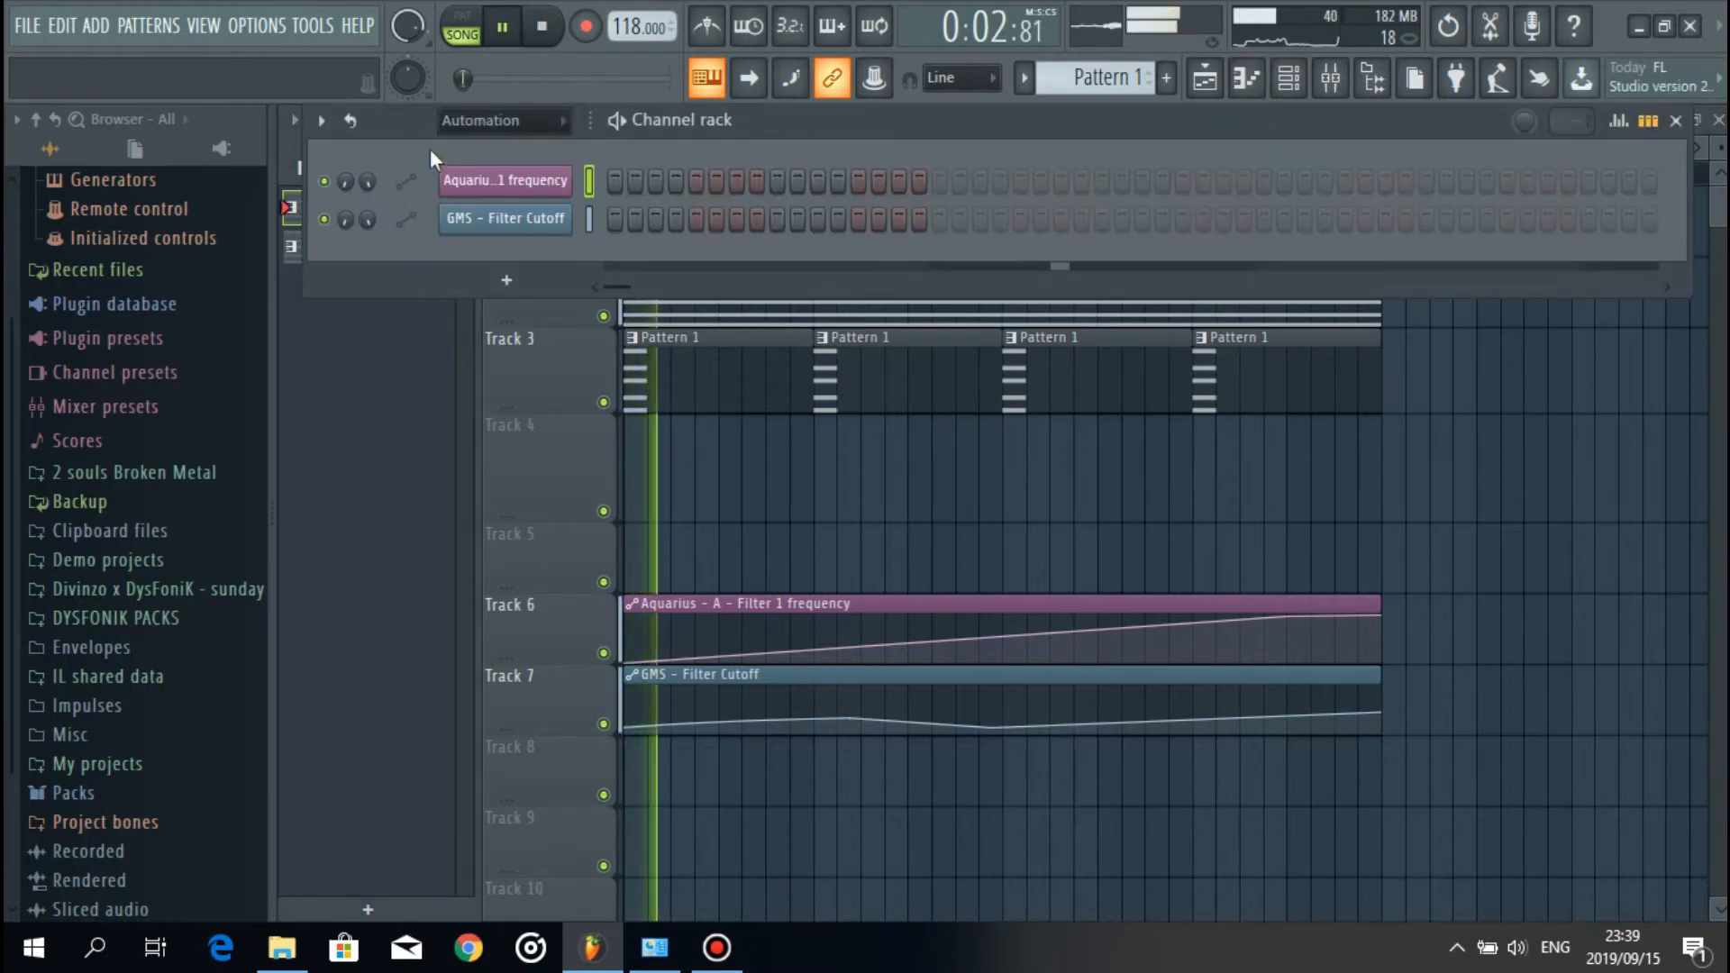
{"action": "scroll", "coordinate": [503, 135], "scroll_direction": "down", "scroll_amount": 1}
{"action": "scroll", "coordinate": [500, 131], "scroll_direction": "down", "scroll_amount": 1}
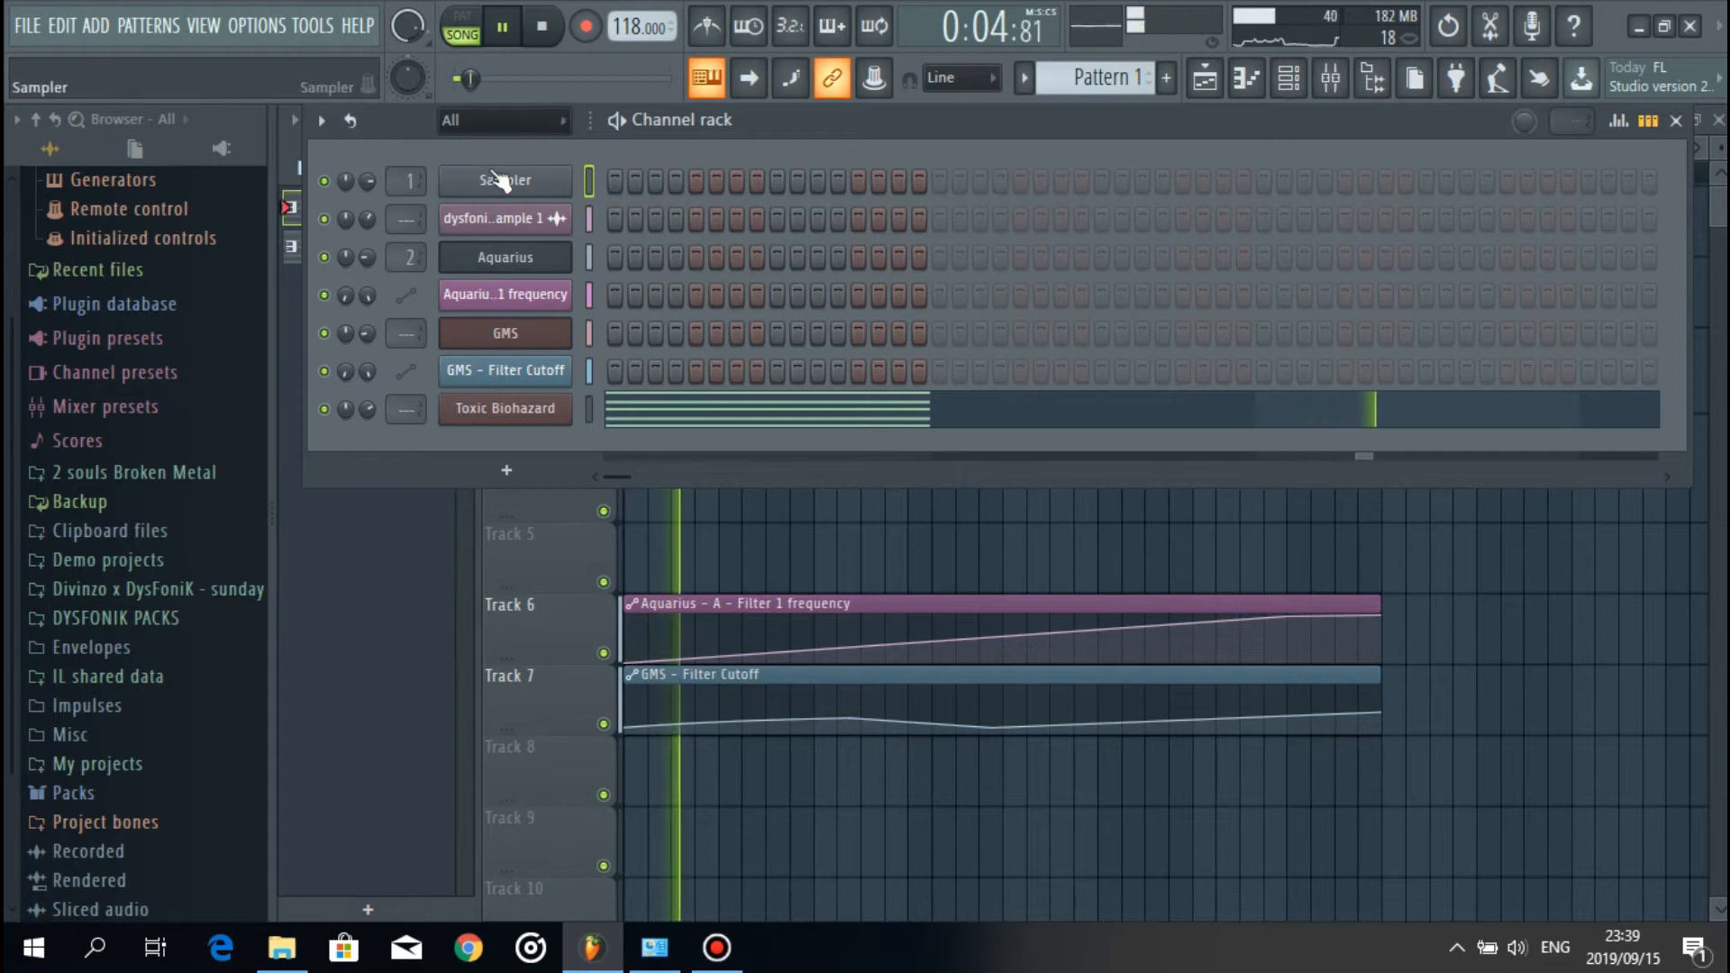
{"action": "scroll", "coordinate": [498, 129], "scroll_direction": "up", "scroll_amount": 1}
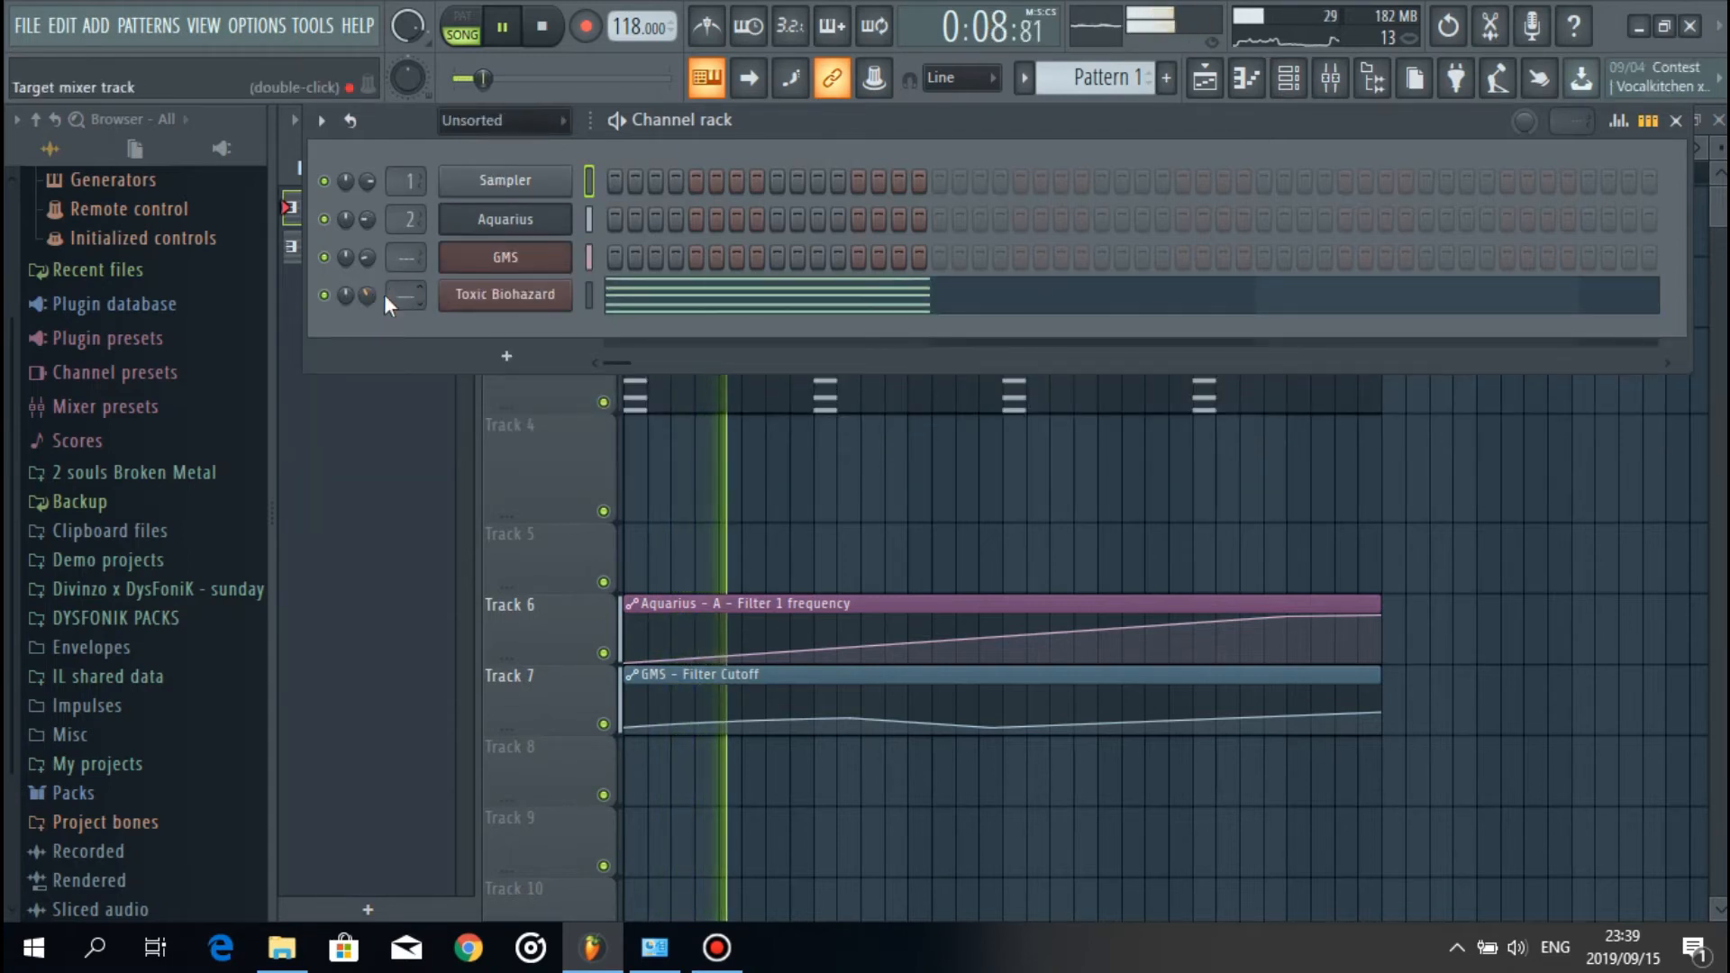
{"action": "left_click", "coordinate": [523, 290]}
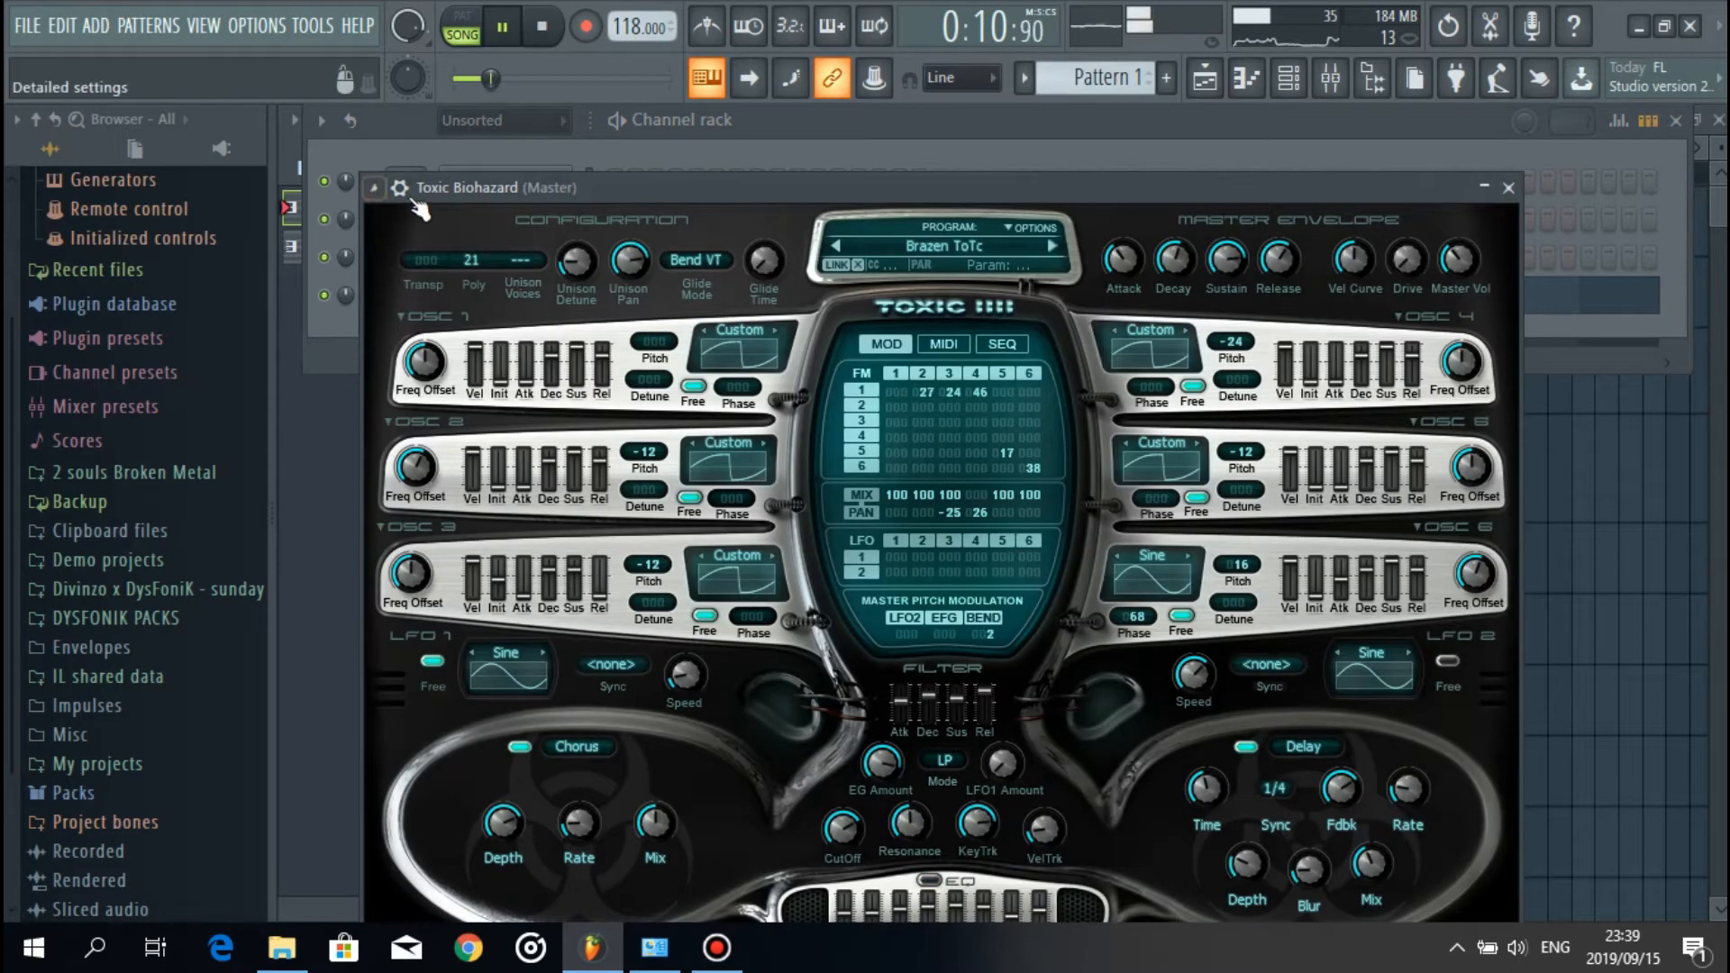
{"action": "left_click", "coordinate": [399, 187]}
{"action": "key", "text": "ctrl+l"}
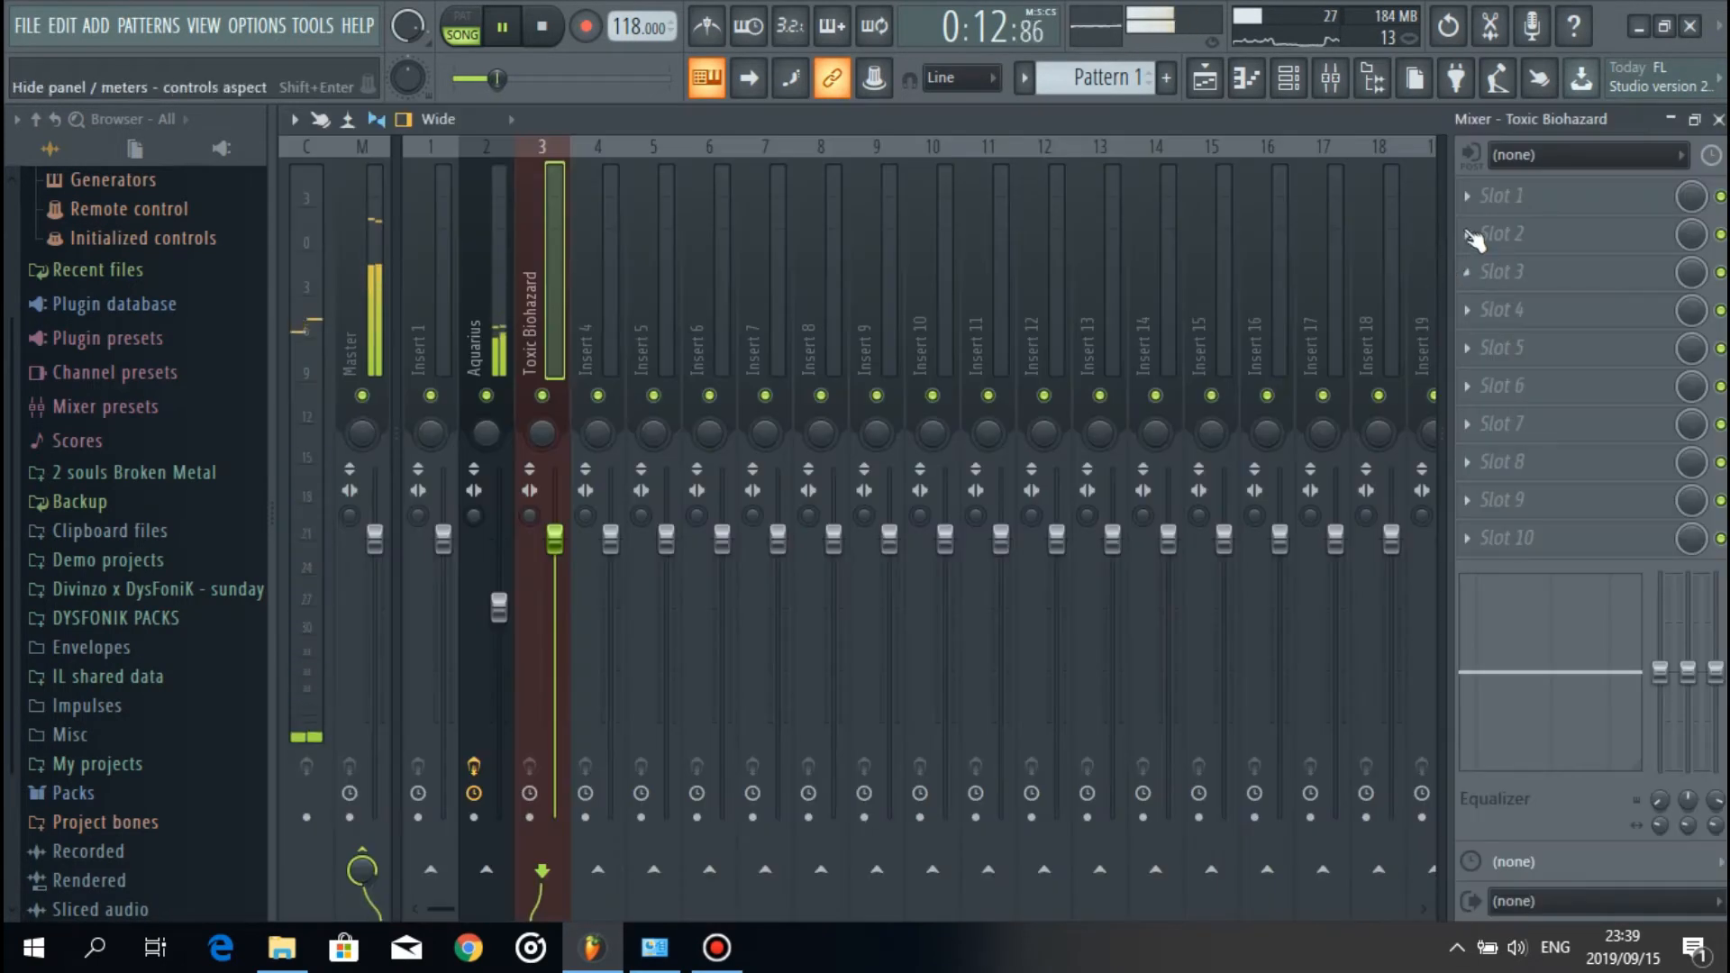
Step: Load Fruity Convolver, Fruity Reeverb 2 and Fruity Delay 3 into effect slots 1 to 3 of the Toxic Biohazard mixer track
{"action": "left_click", "coordinate": [1506, 197]}
{"action": "left_click", "coordinate": [1027, 231]}
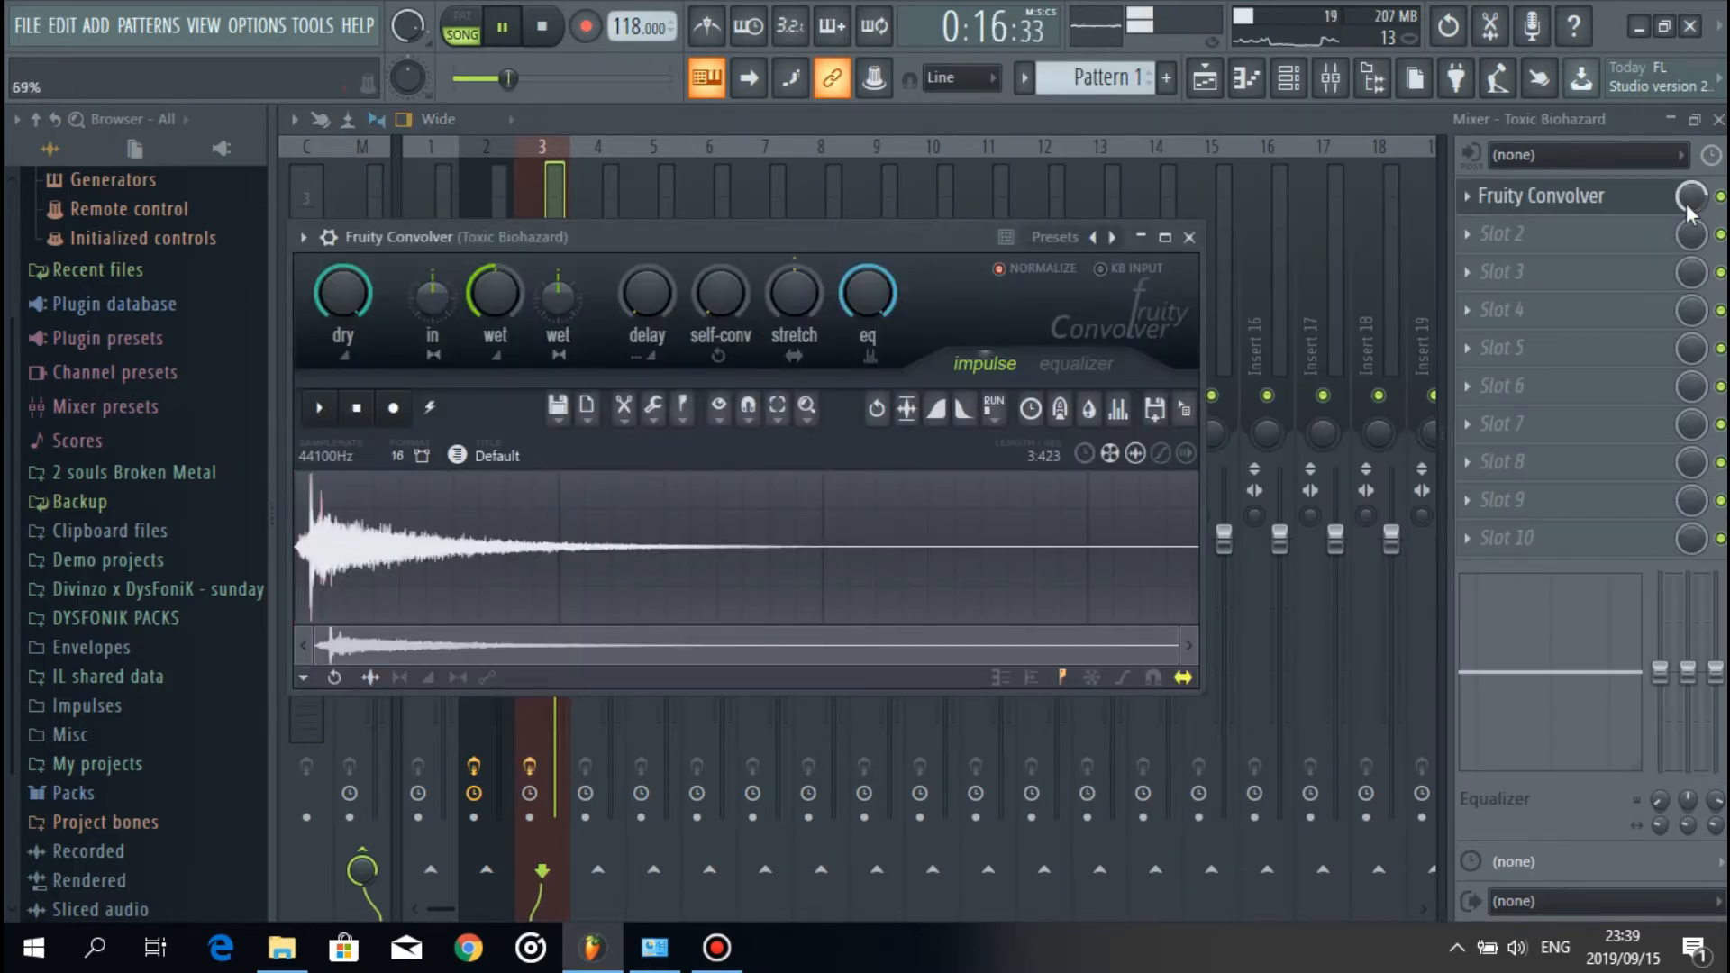
{"action": "left_click", "coordinate": [1501, 233]}
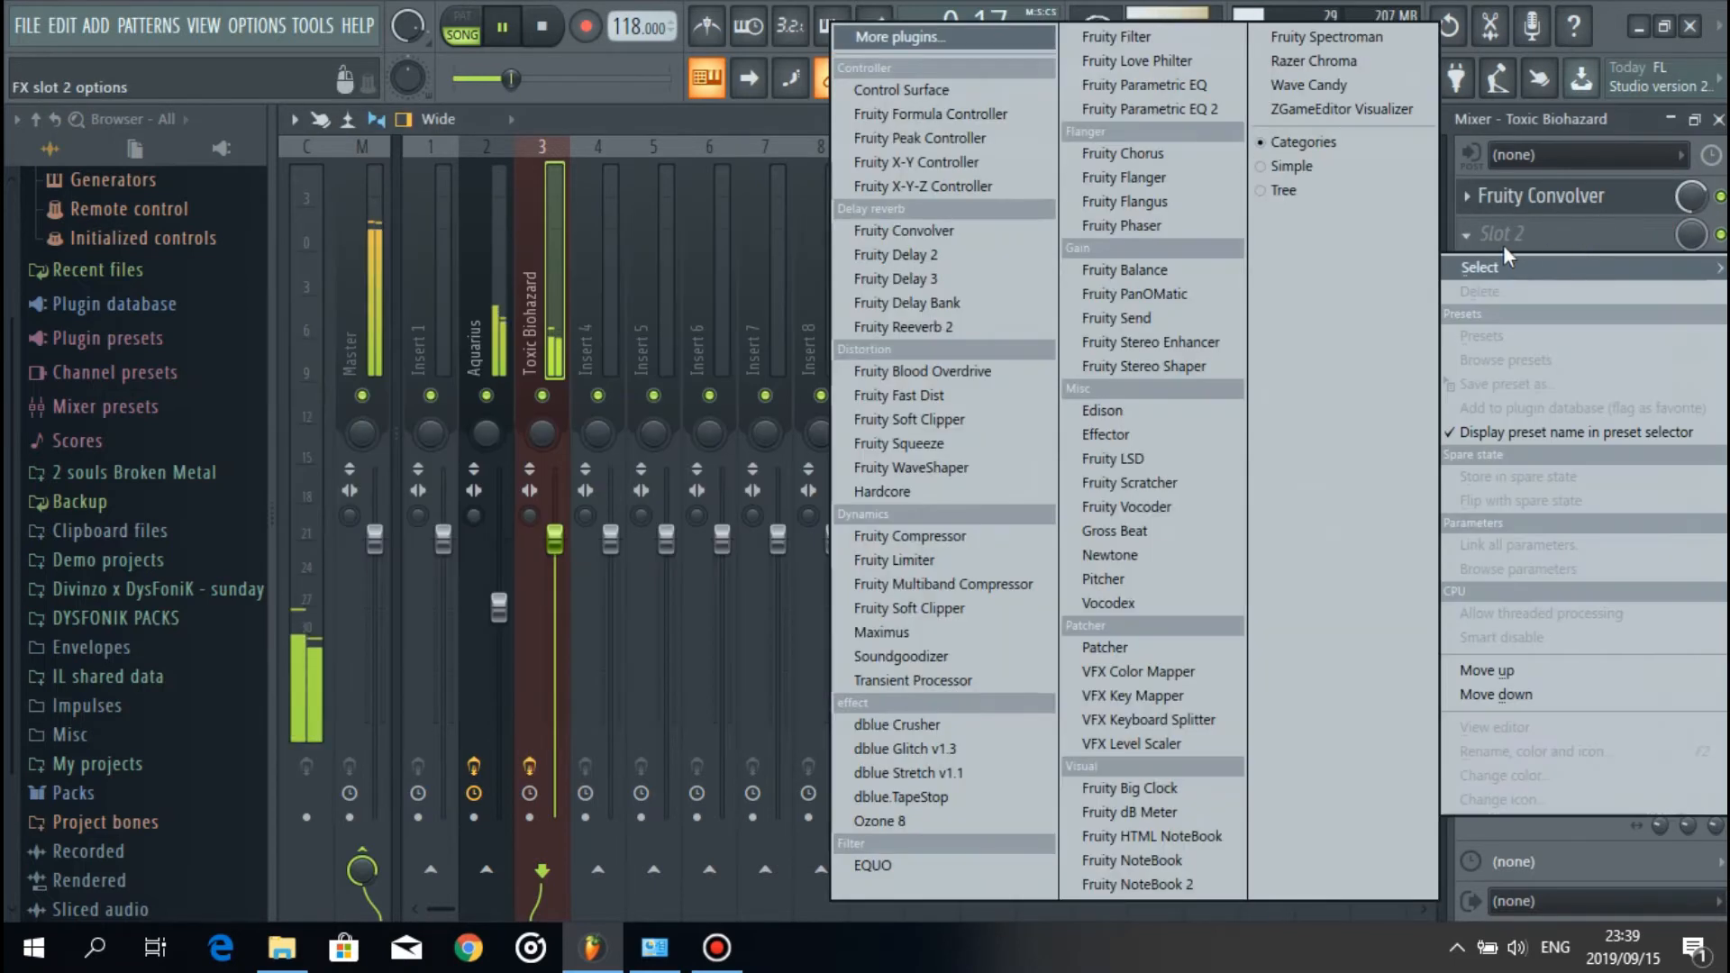
{"action": "left_click", "coordinate": [928, 329]}
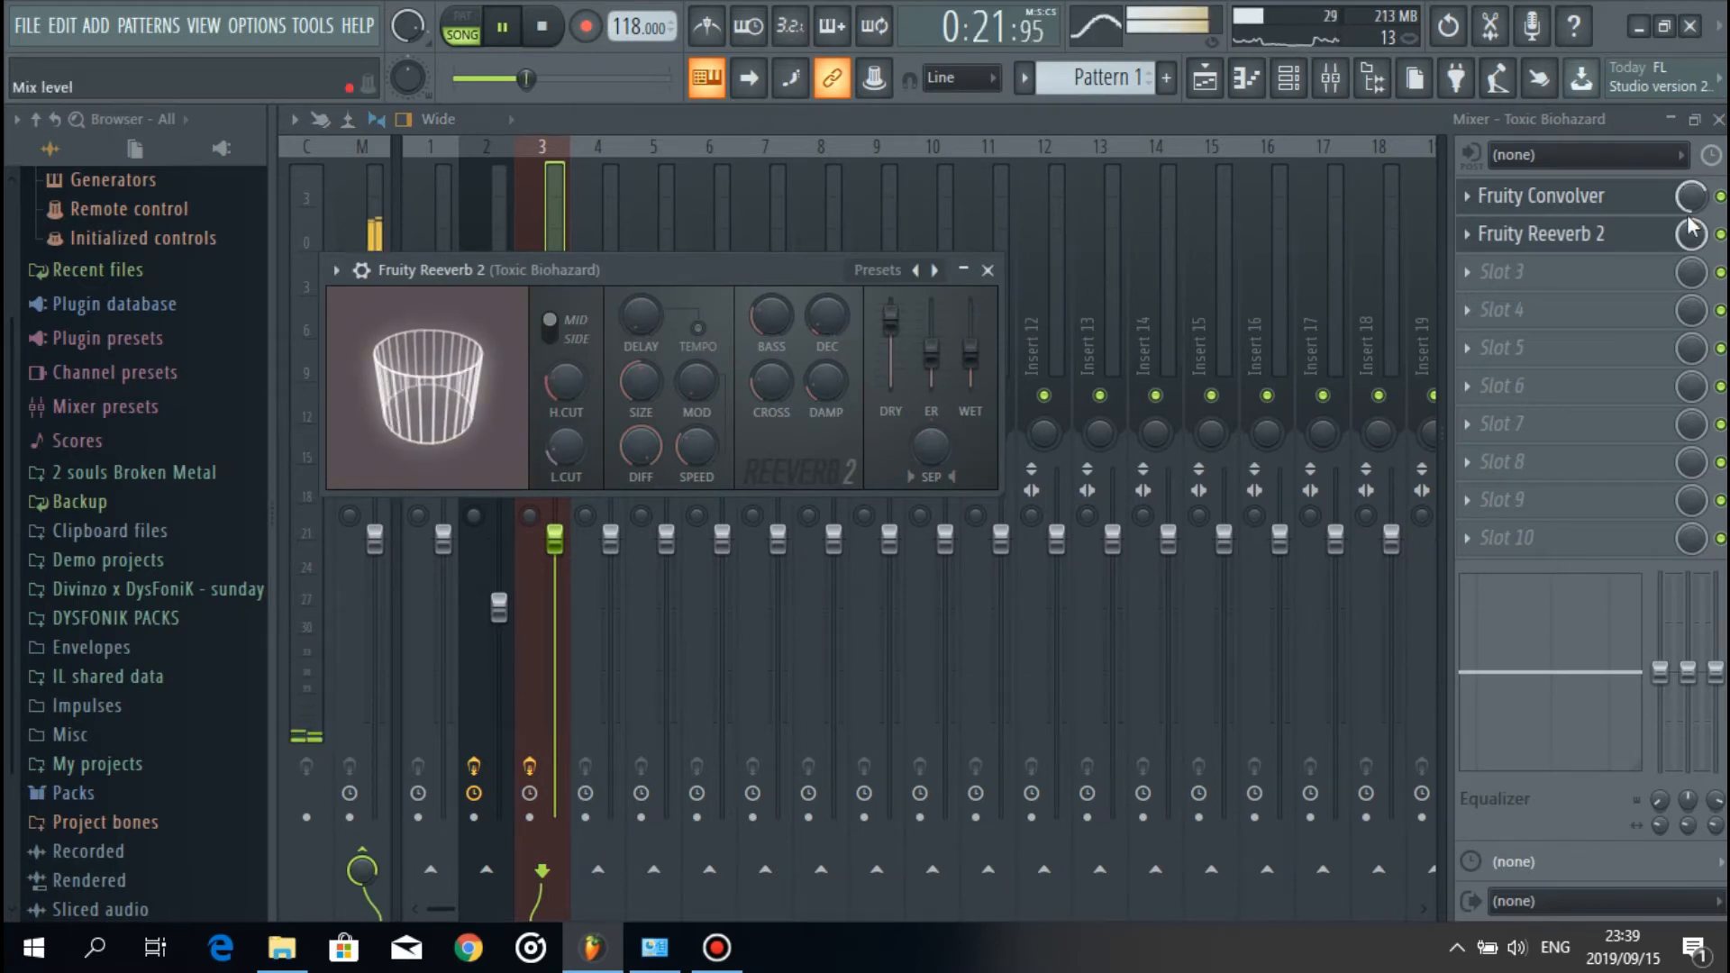
{"action": "left_click", "coordinate": [1501, 271]}
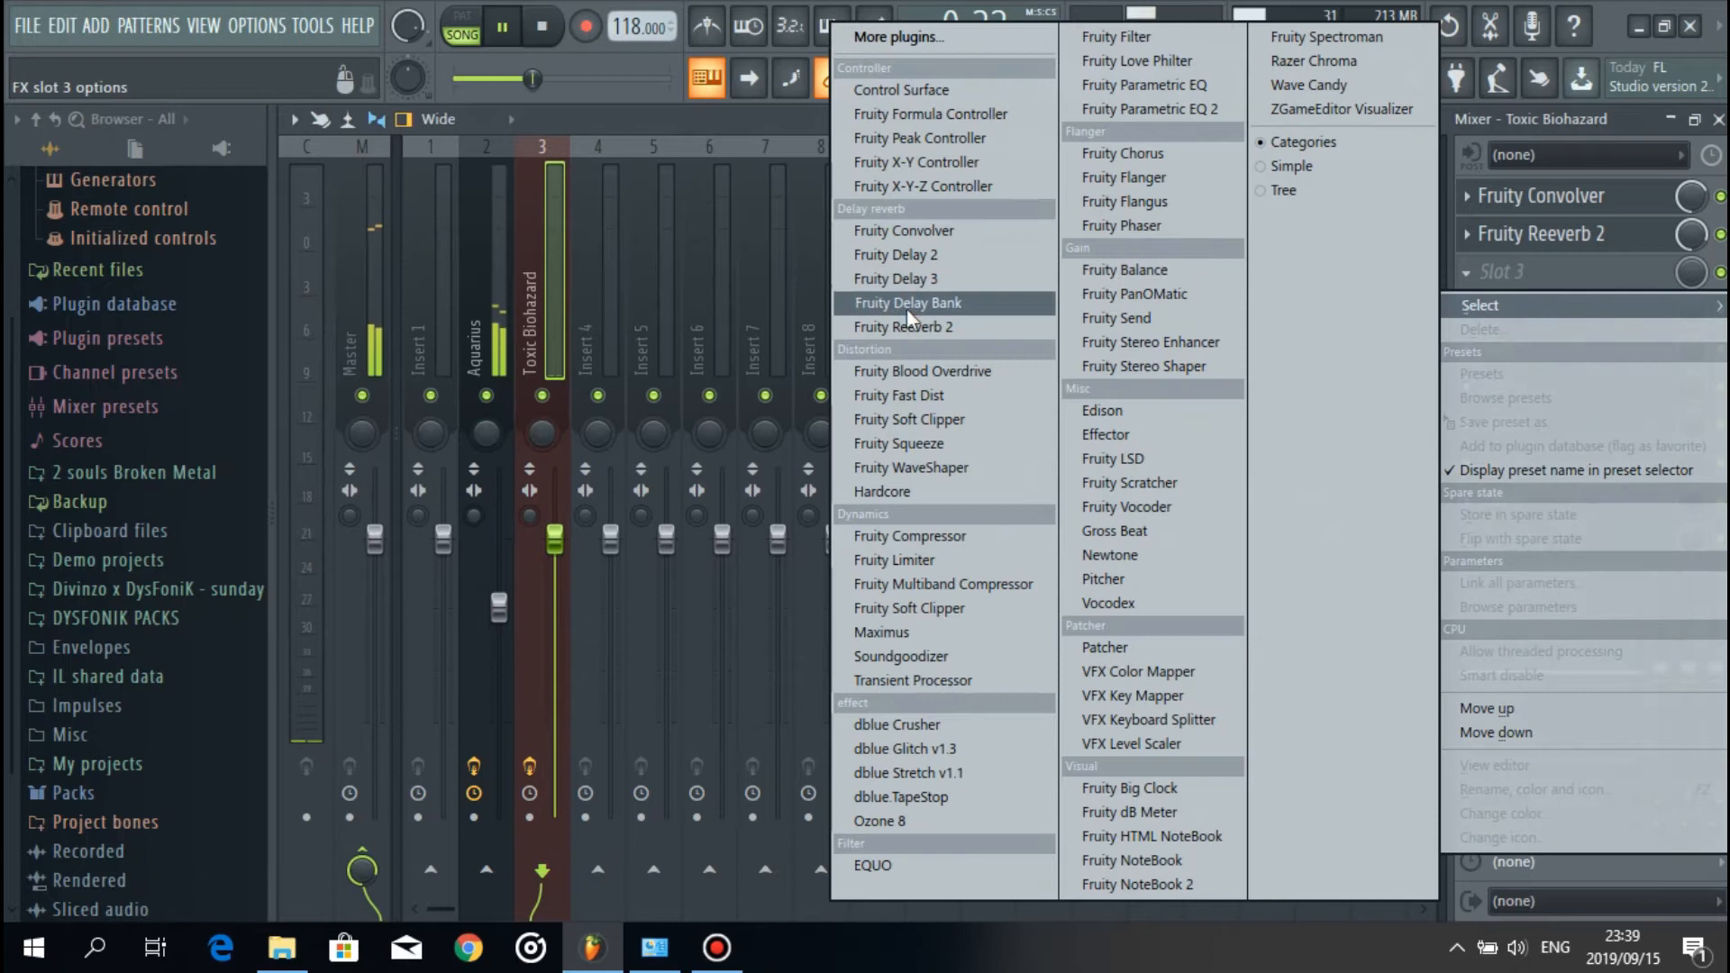
{"action": "left_click", "coordinate": [937, 279]}
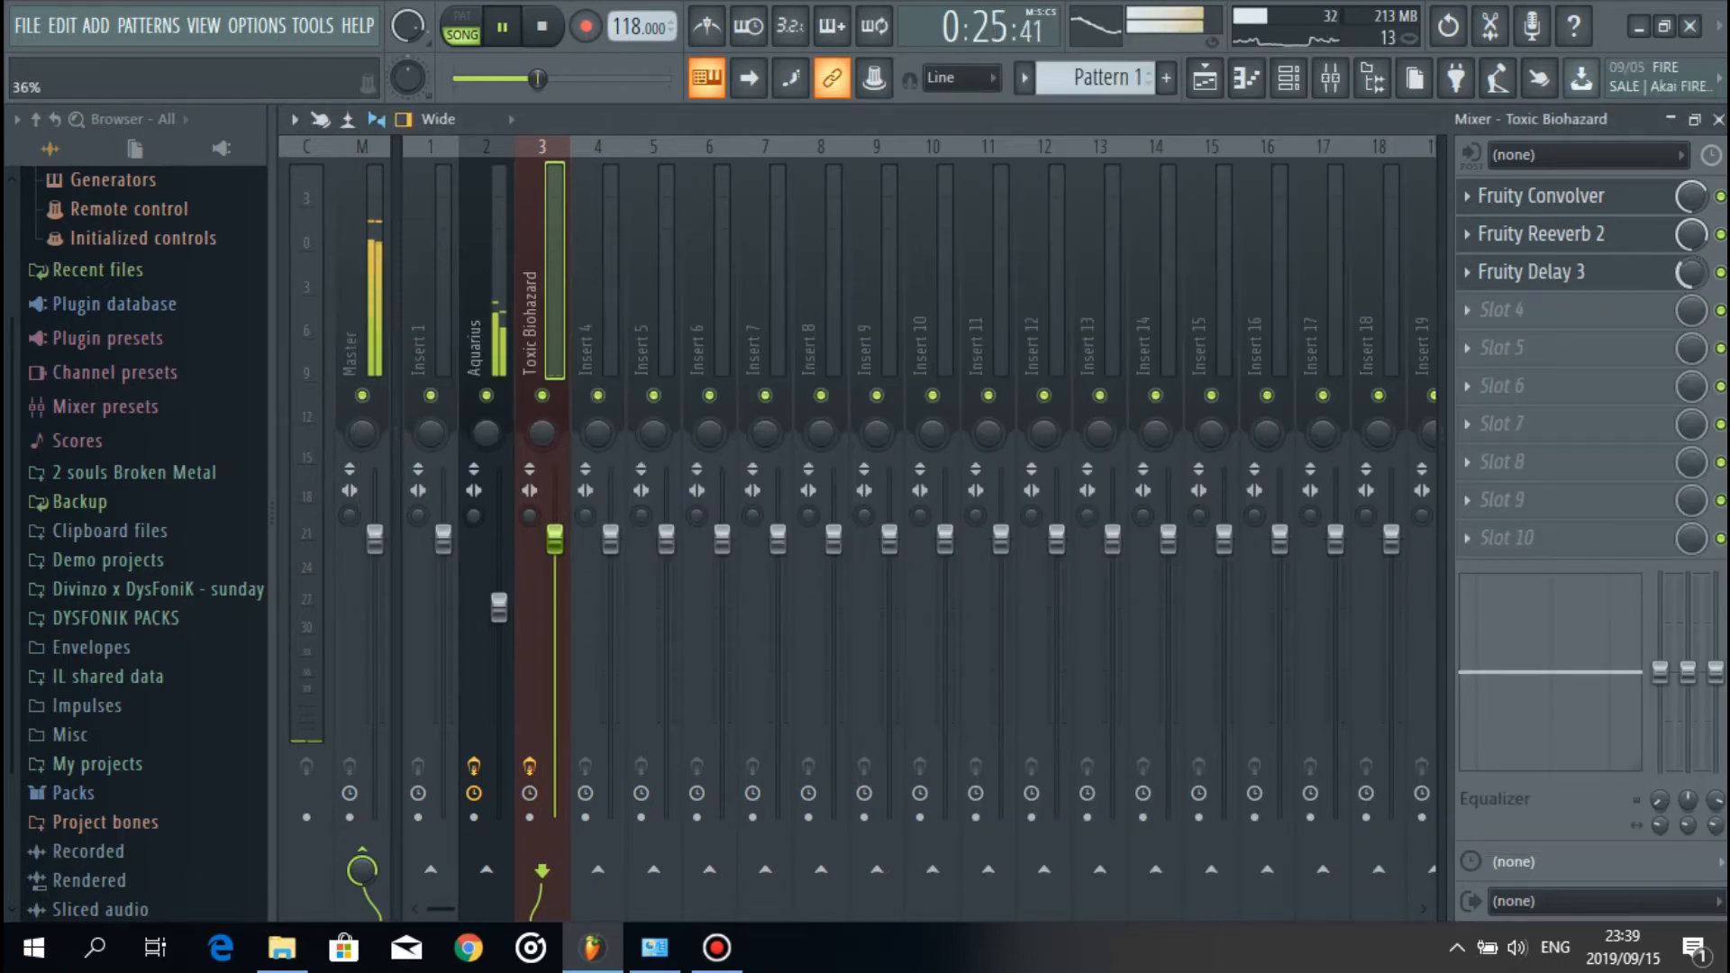
Step: Bring up the playlist, stop playback and add a second Toxic Biohazard channel to the channel rack
{"action": "left_click", "coordinate": [1204, 78]}
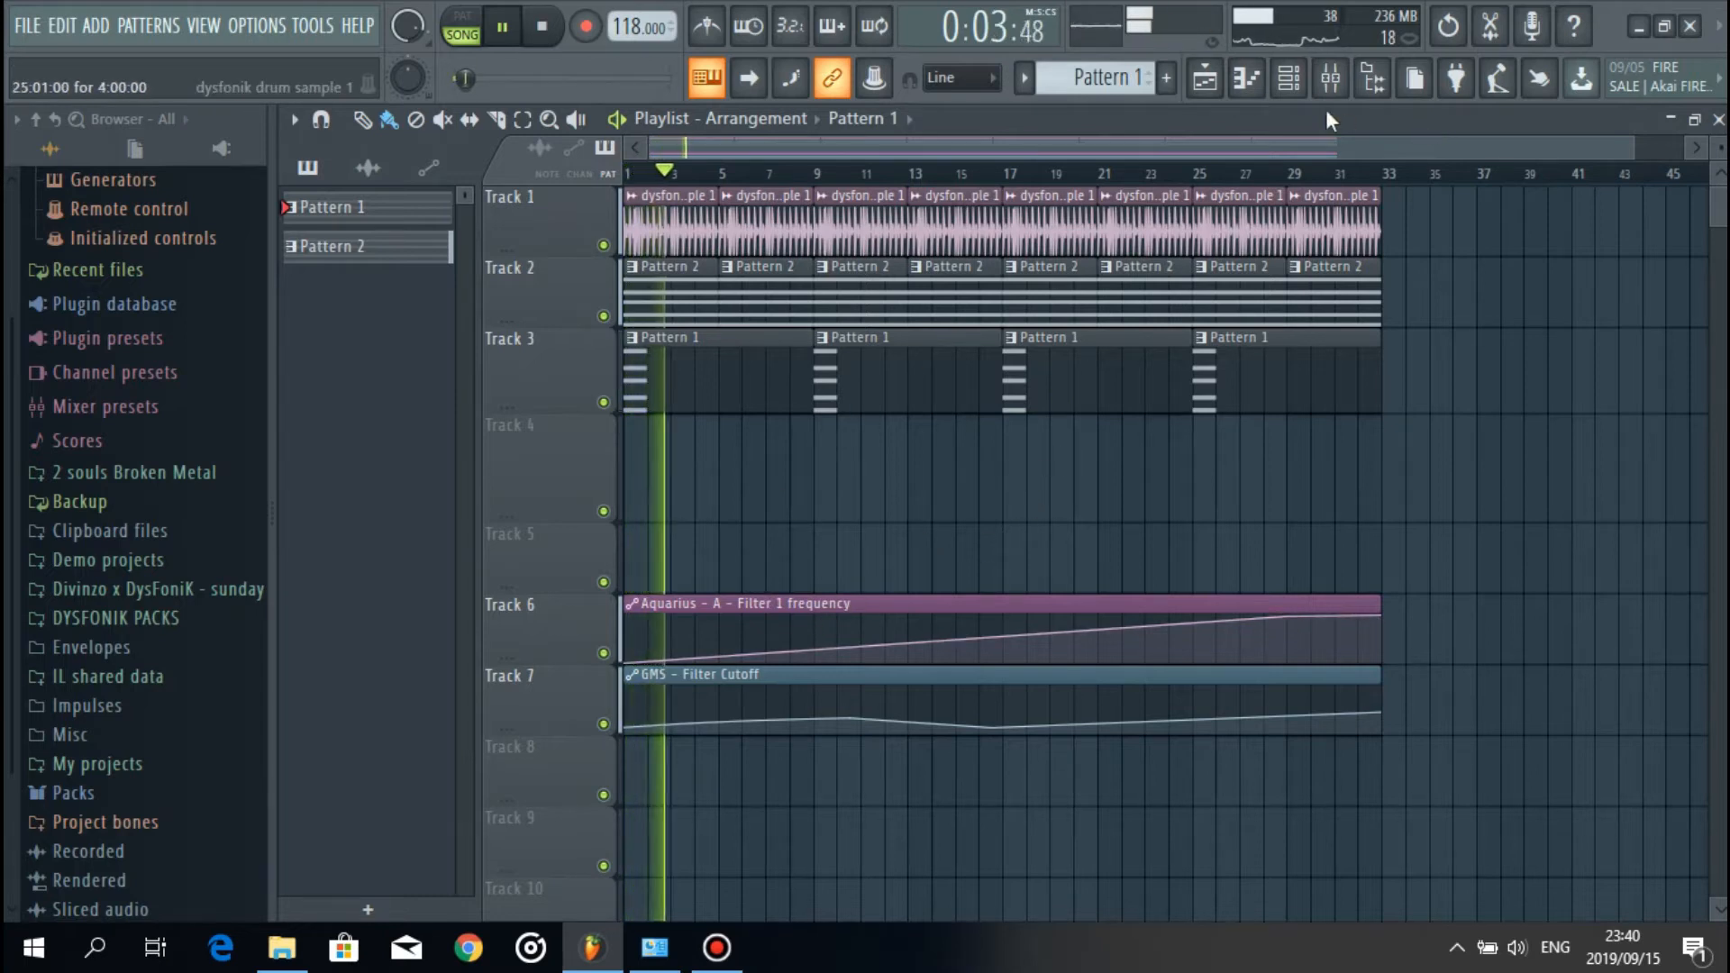
{"action": "key", "text": "space"}
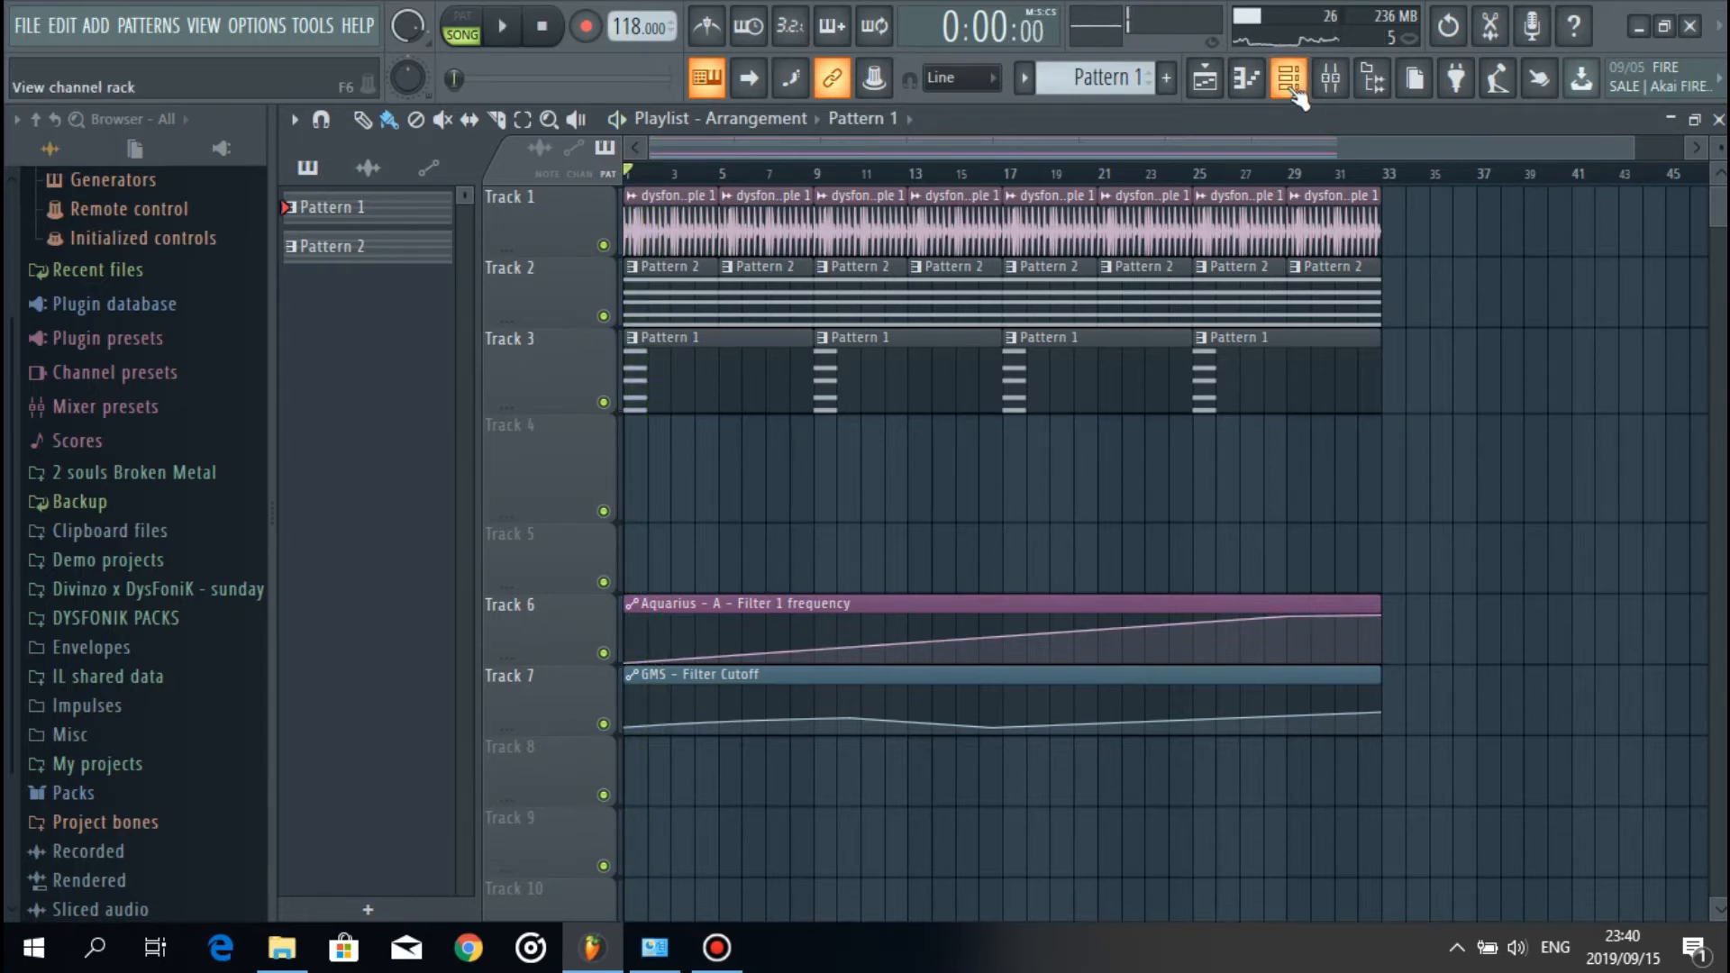
{"action": "left_click", "coordinate": [1293, 90]}
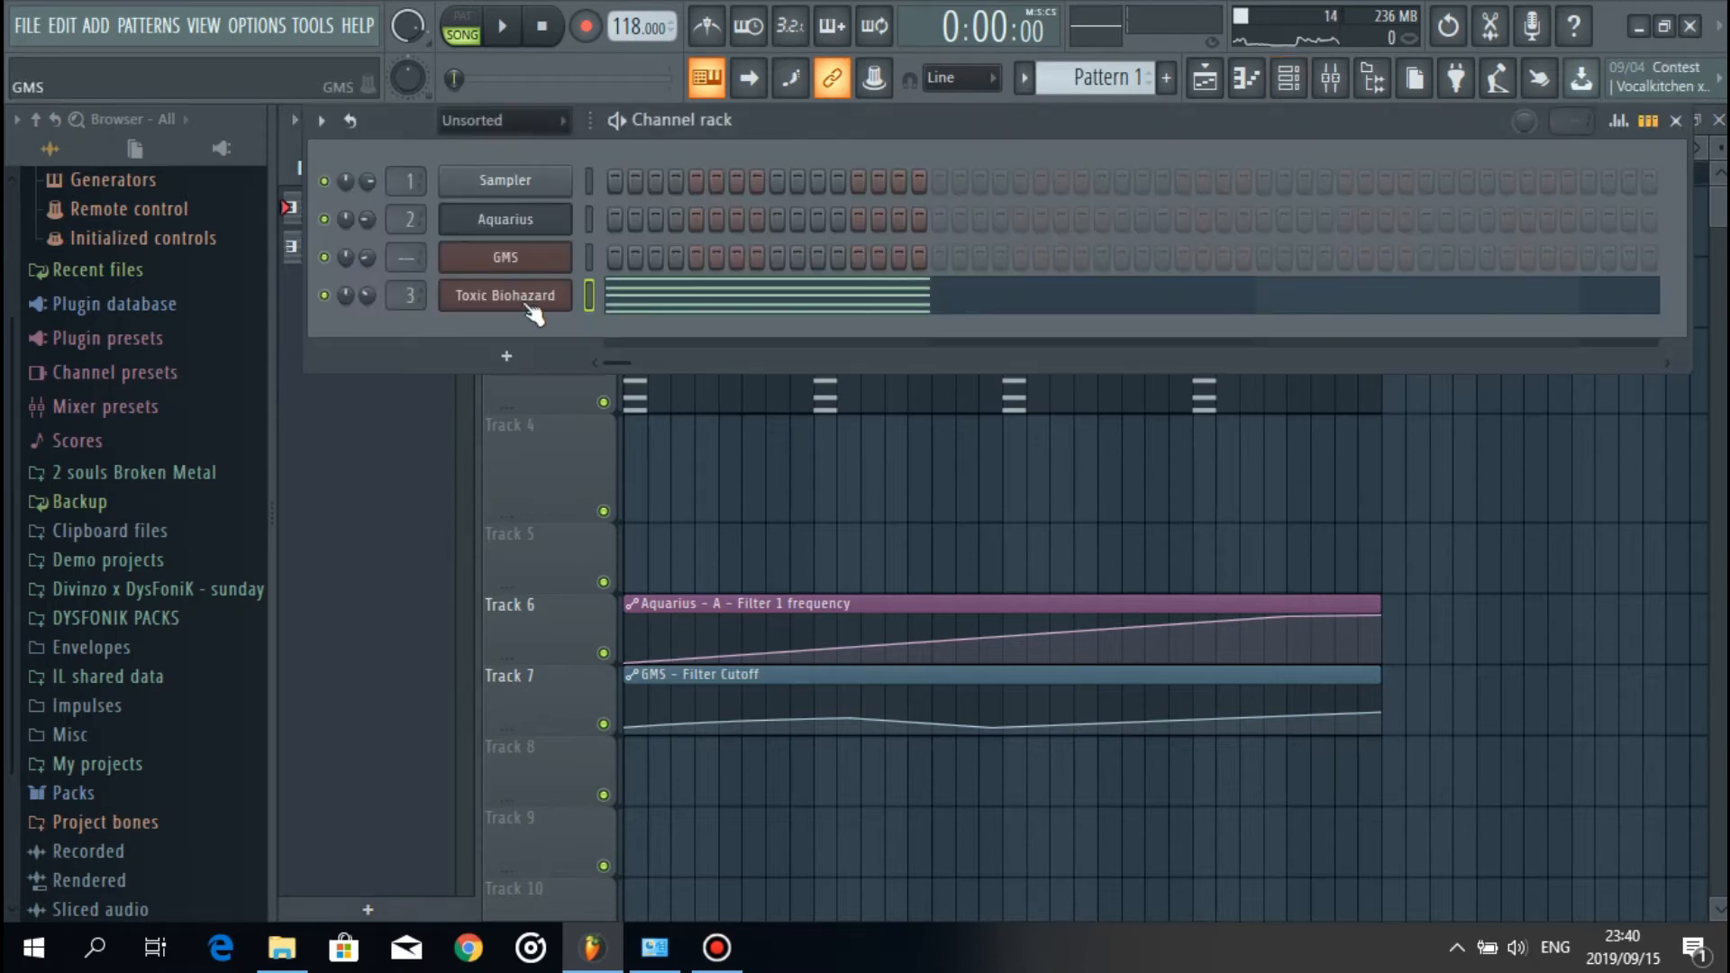
{"action": "left_click", "coordinate": [508, 353]}
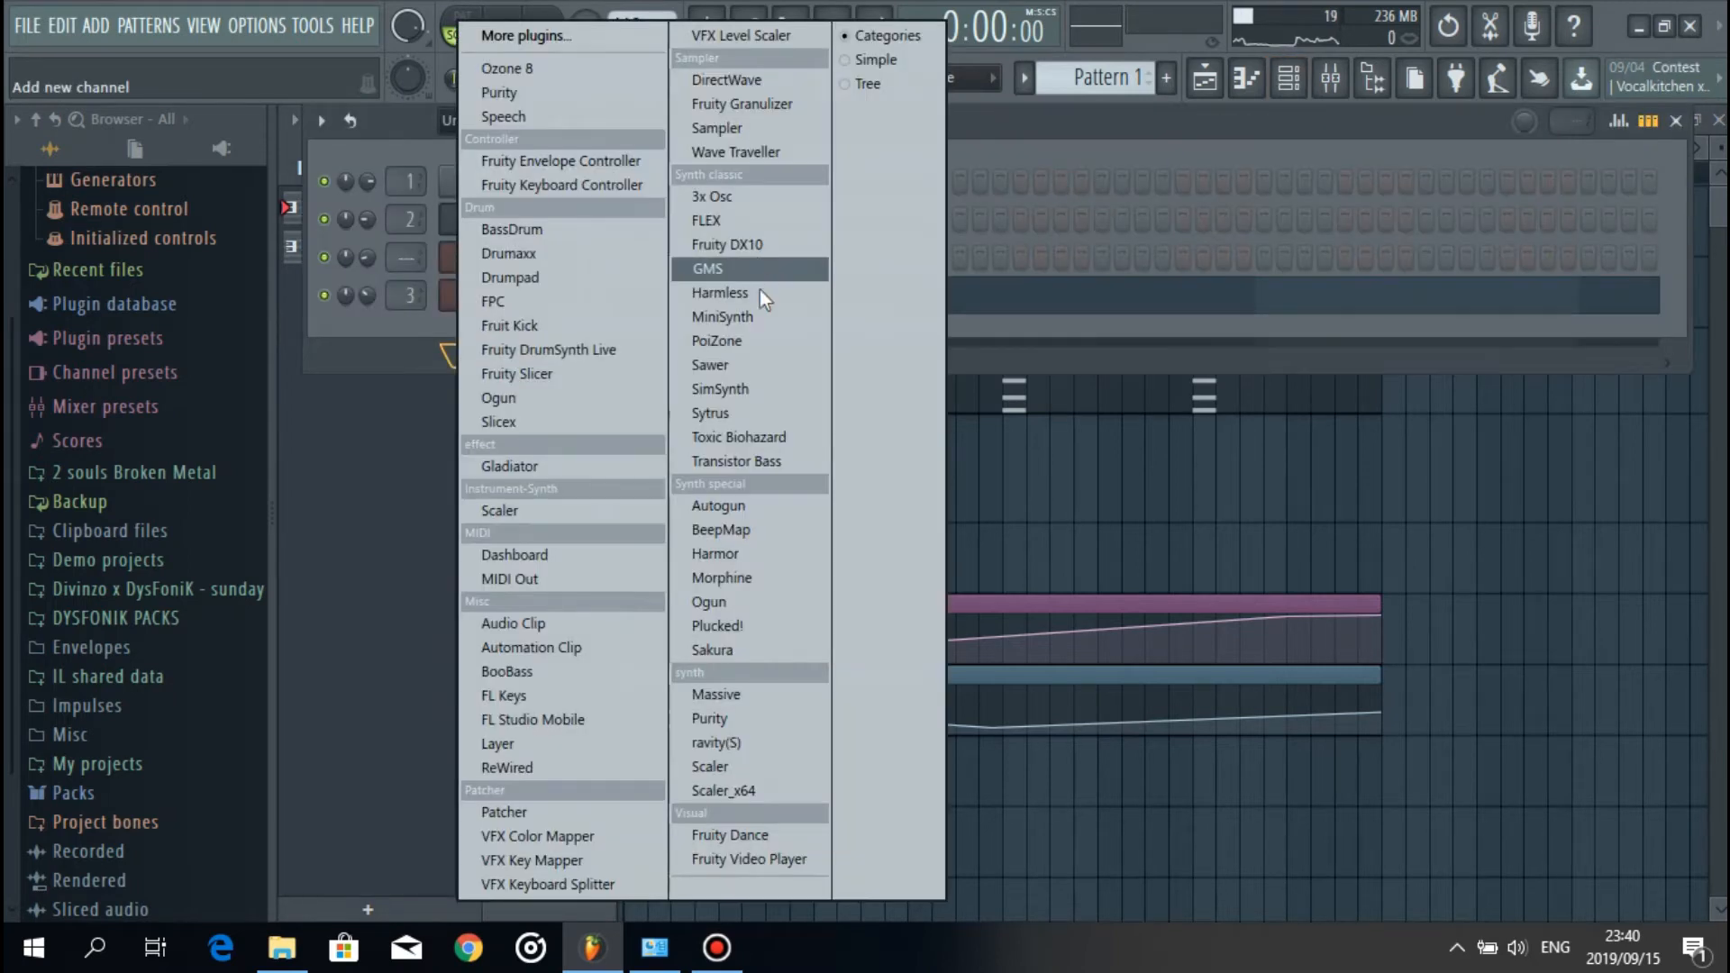
{"action": "left_click", "coordinate": [776, 438]}
{"action": "left_click_drag", "start_coordinate": [997, 365], "coordinate": [984, 210]}
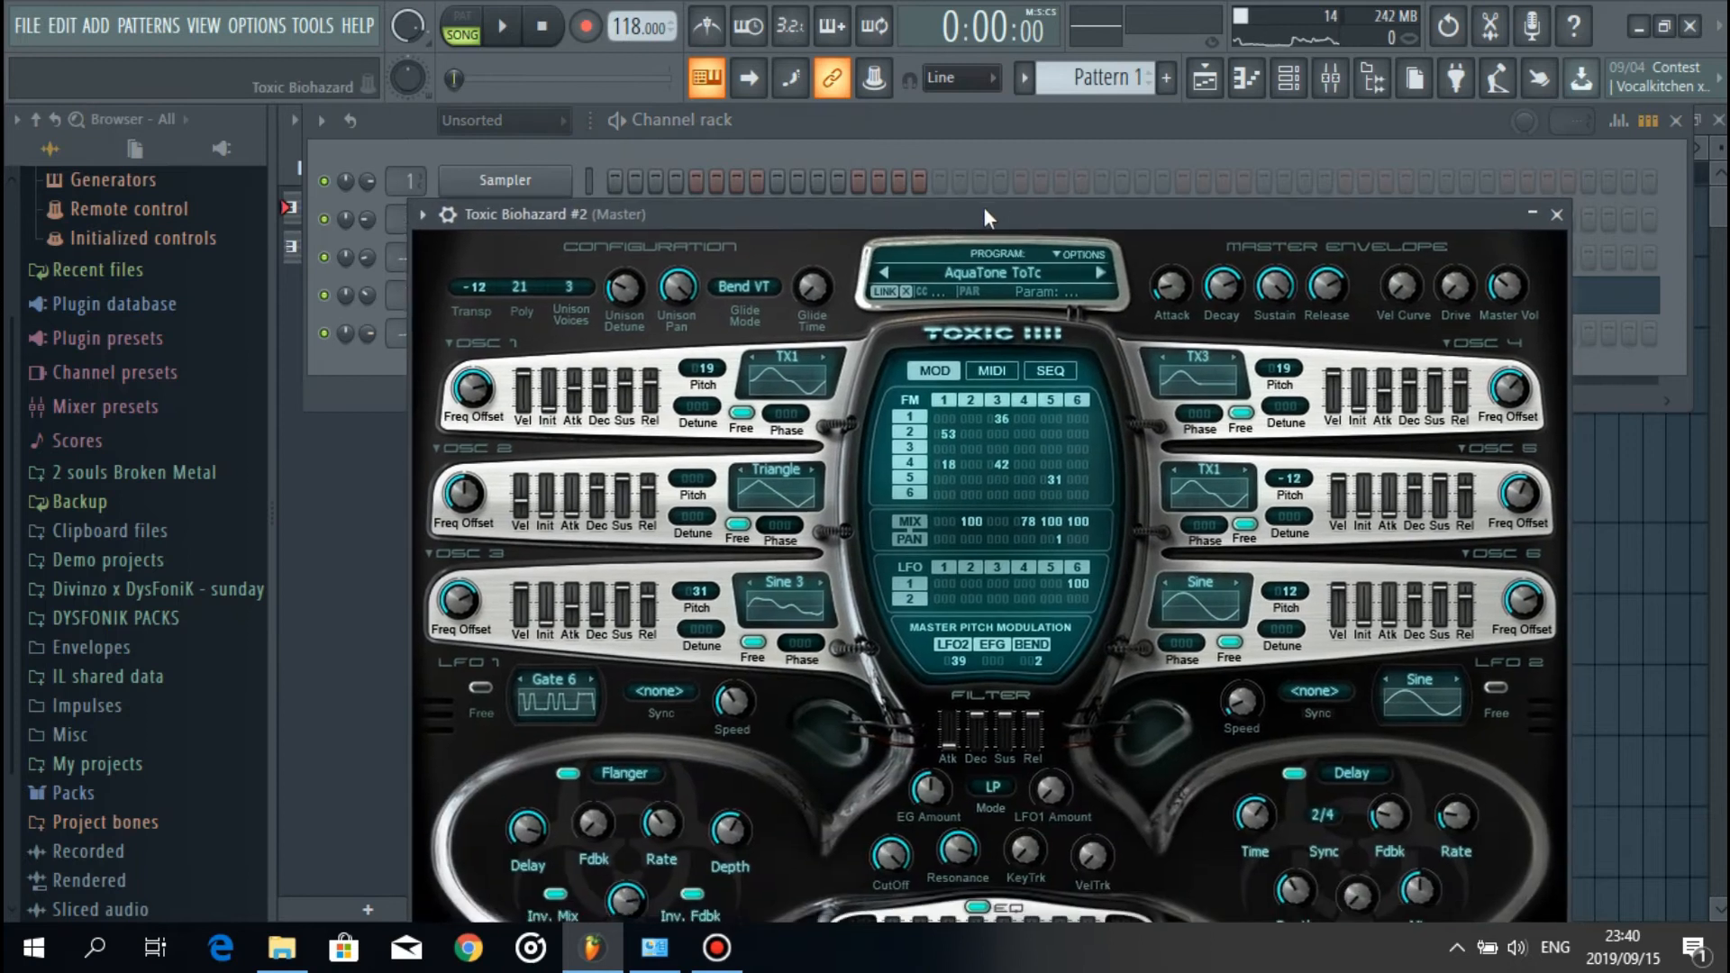
Step: Load the Archetype ToTc preset from the Basses bank in the new Toxic Biohazard and close the plugin window
{"action": "left_click", "coordinate": [1014, 269]}
{"action": "left_click", "coordinate": [779, 439]}
{"action": "left_click", "coordinate": [1114, 469]}
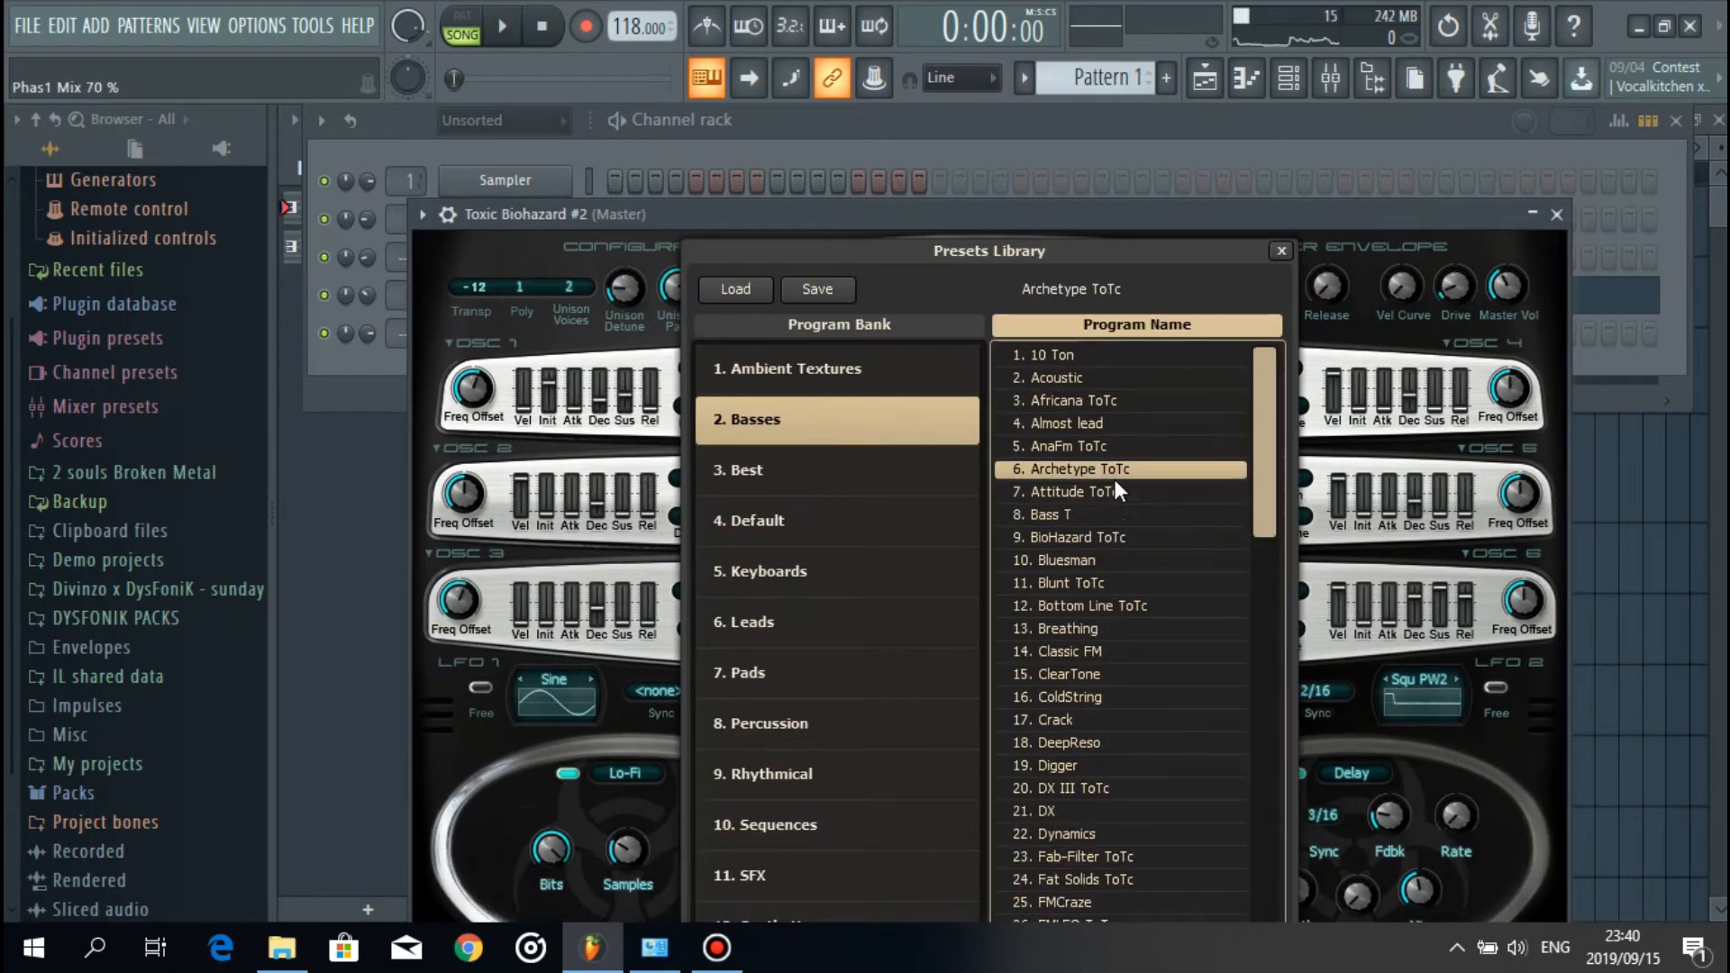
{"action": "left_click", "coordinate": [1556, 215]}
Step: Open the piano roll of Toxic Biohazard #2 and switch to Pattern 2
{"action": "right_click", "coordinate": [559, 333]}
{"action": "left_click", "coordinate": [587, 335]}
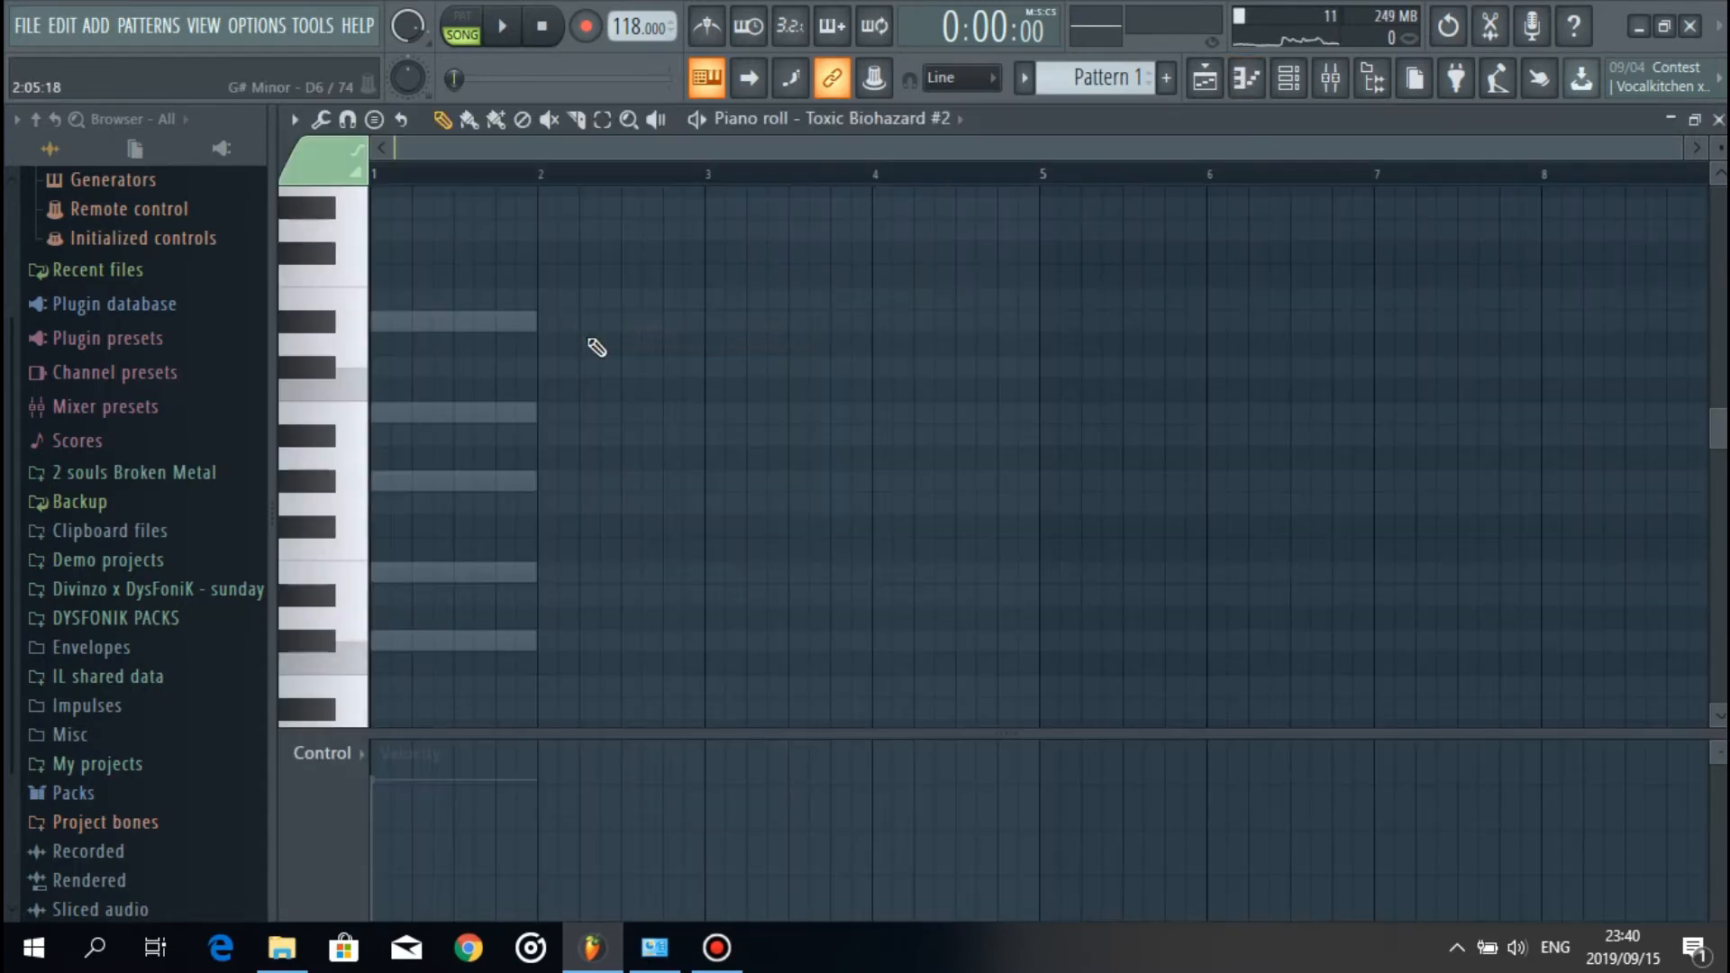
{"action": "scroll", "coordinate": [1107, 80], "scroll_direction": "up", "scroll_amount": 1}
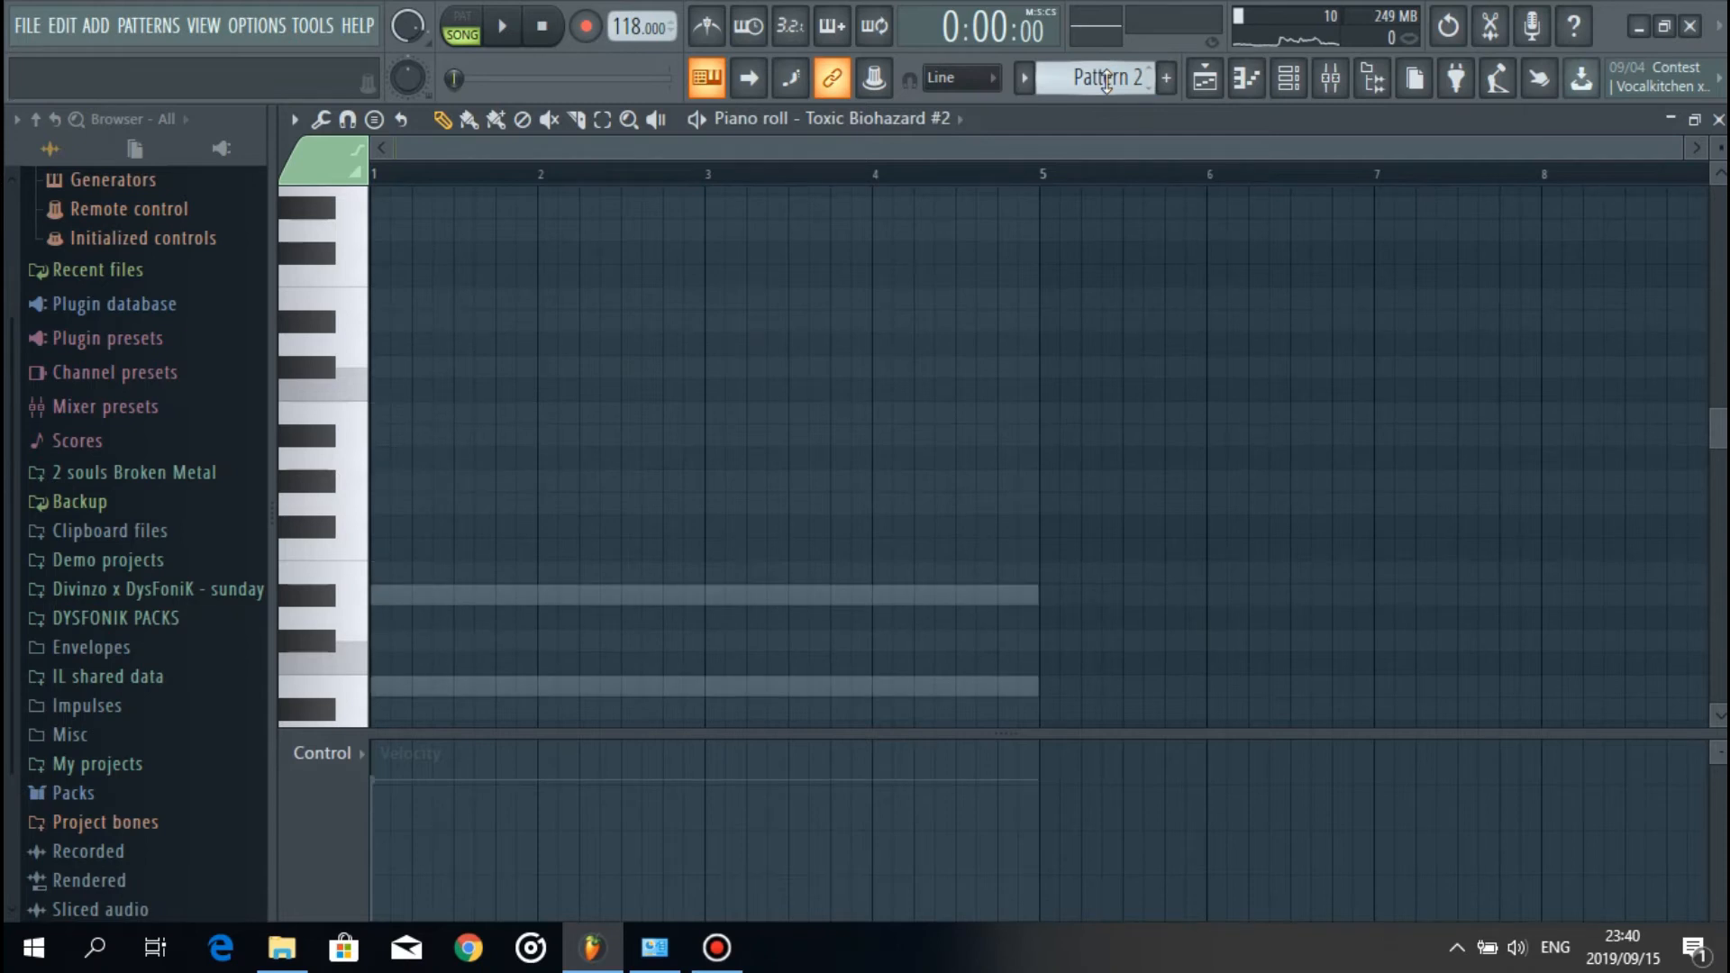
{"action": "scroll", "coordinate": [862, 412], "scroll_direction": "down", "scroll_amount": 6}
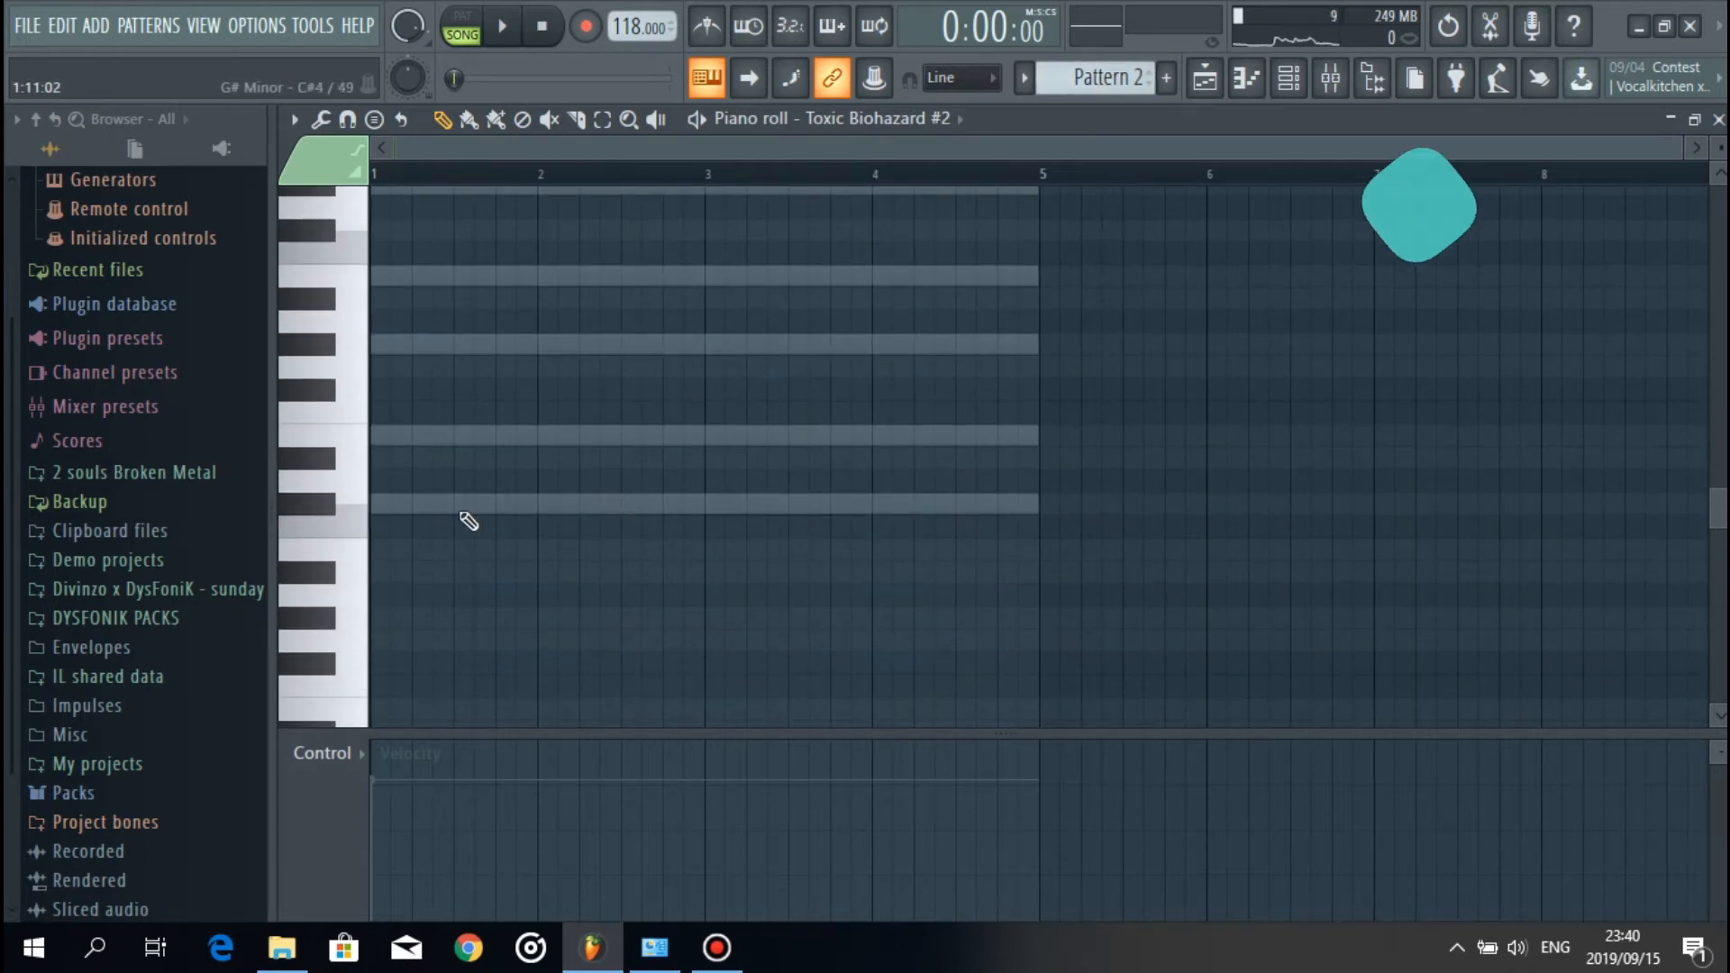
{"action": "left_click_drag", "start_coordinate": [1678, 147], "coordinate": [1107, 147]}
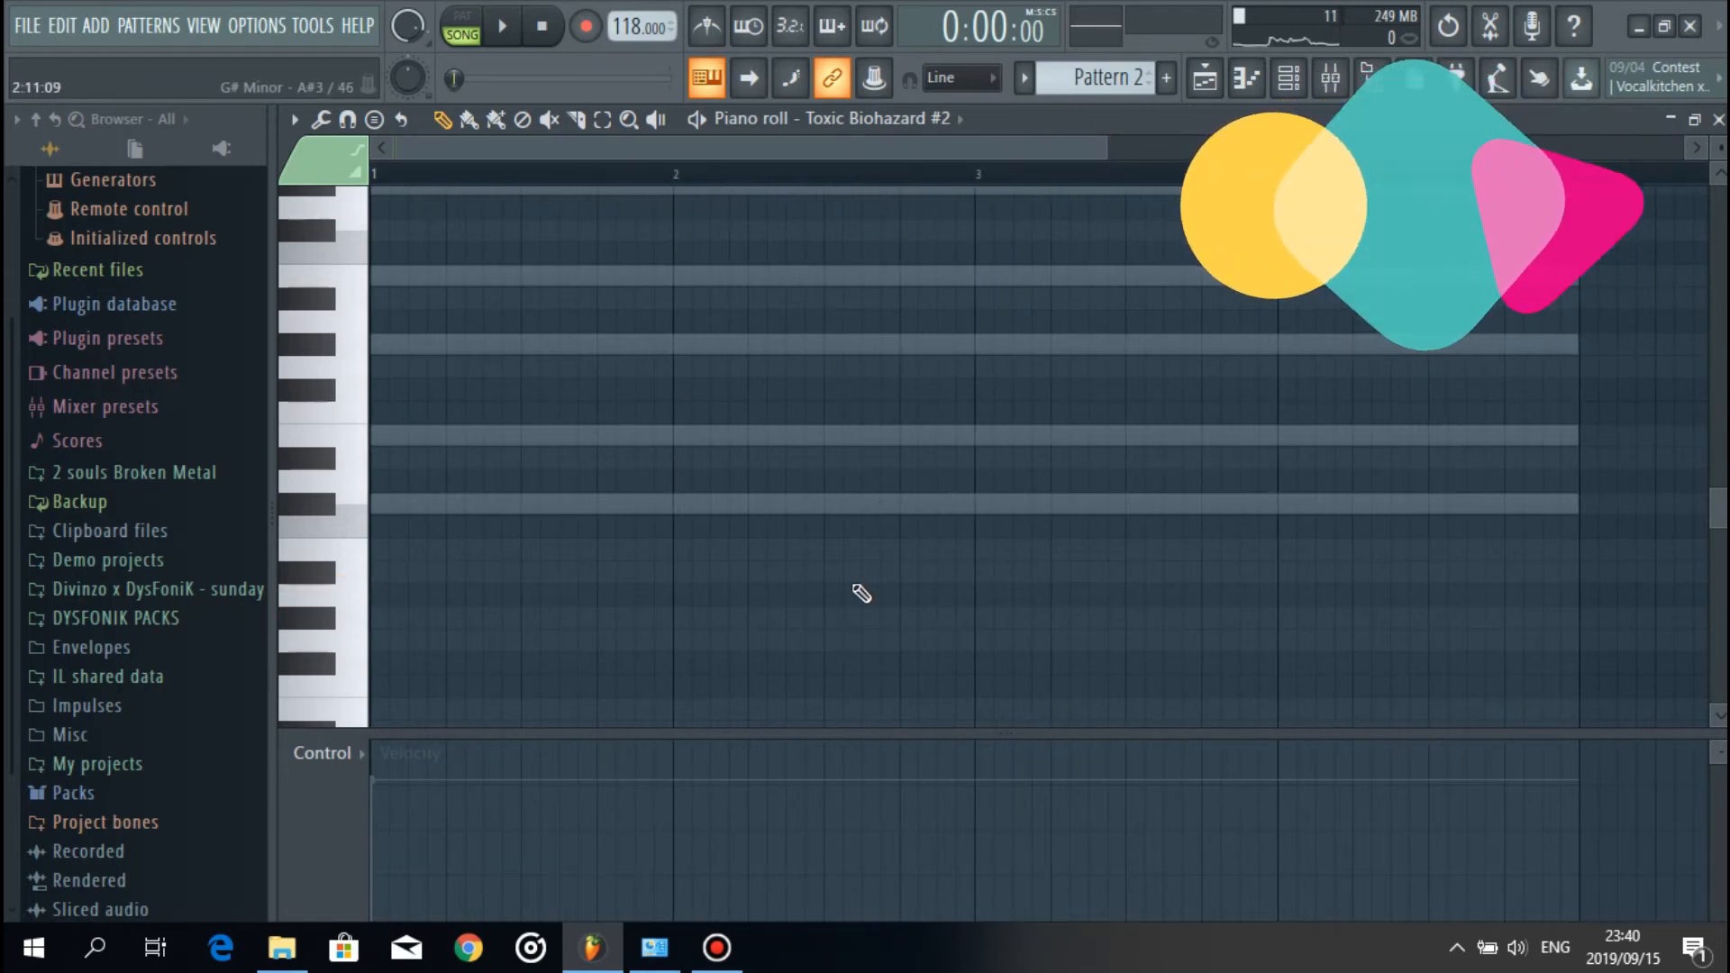
{"action": "left_click", "coordinate": [837, 567]}
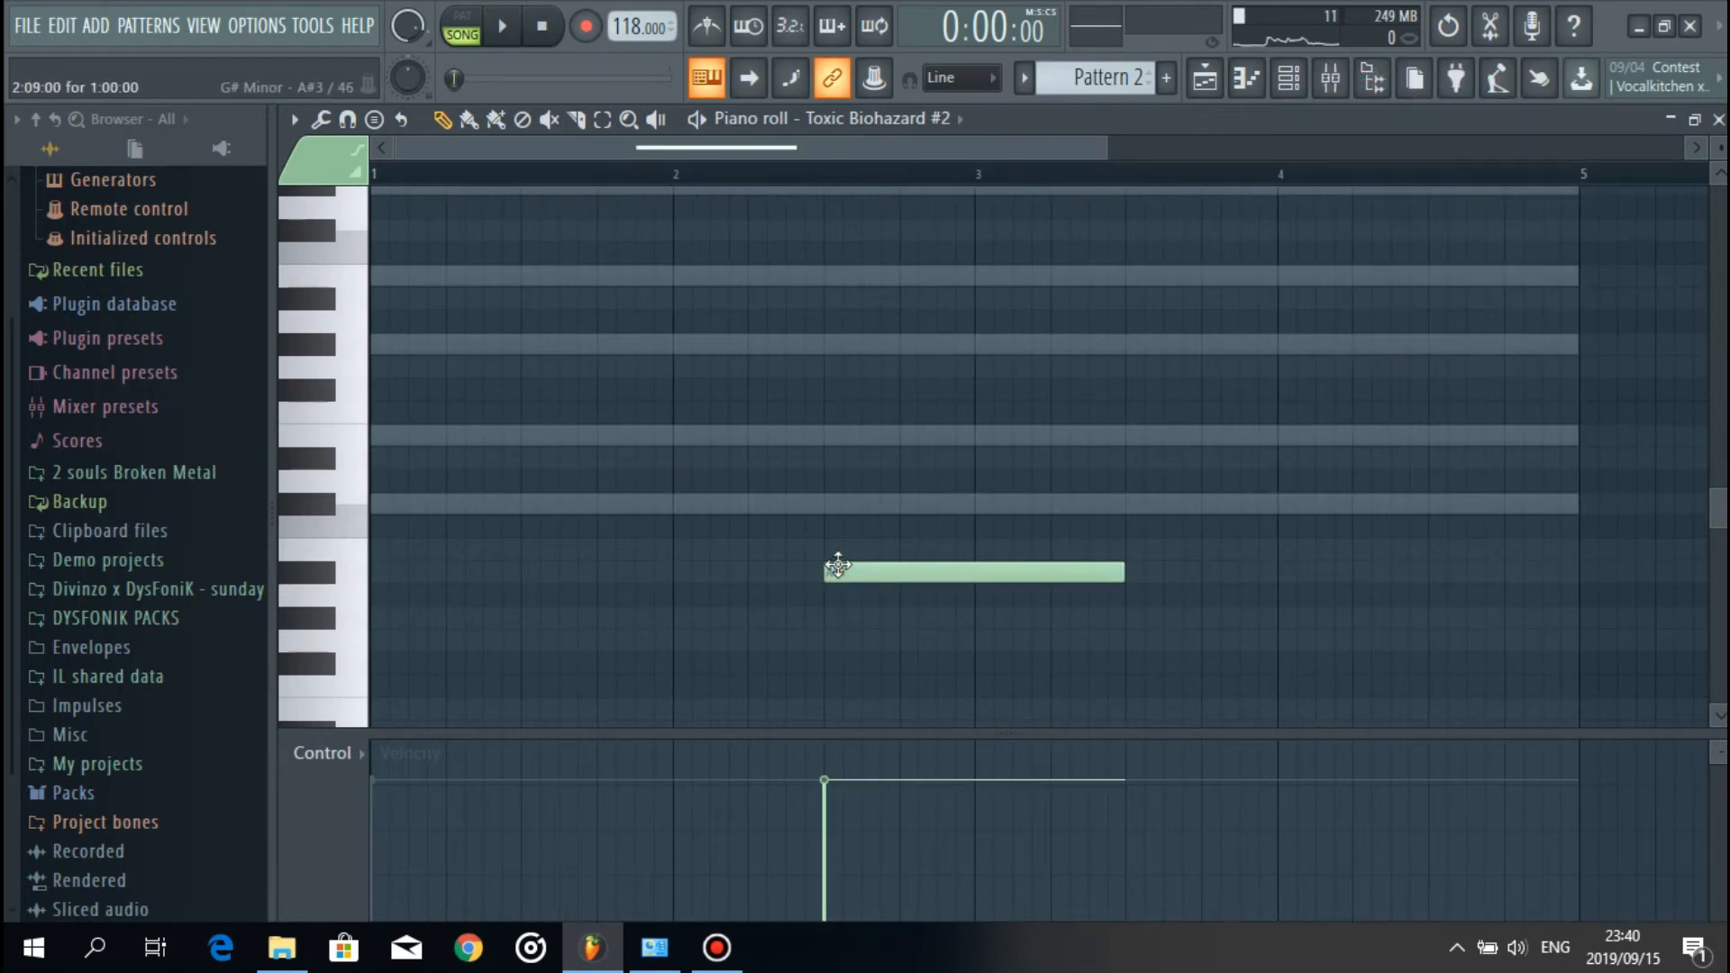
{"action": "left_click", "coordinate": [747, 504]}
{"action": "left_click", "coordinate": [710, 437]}
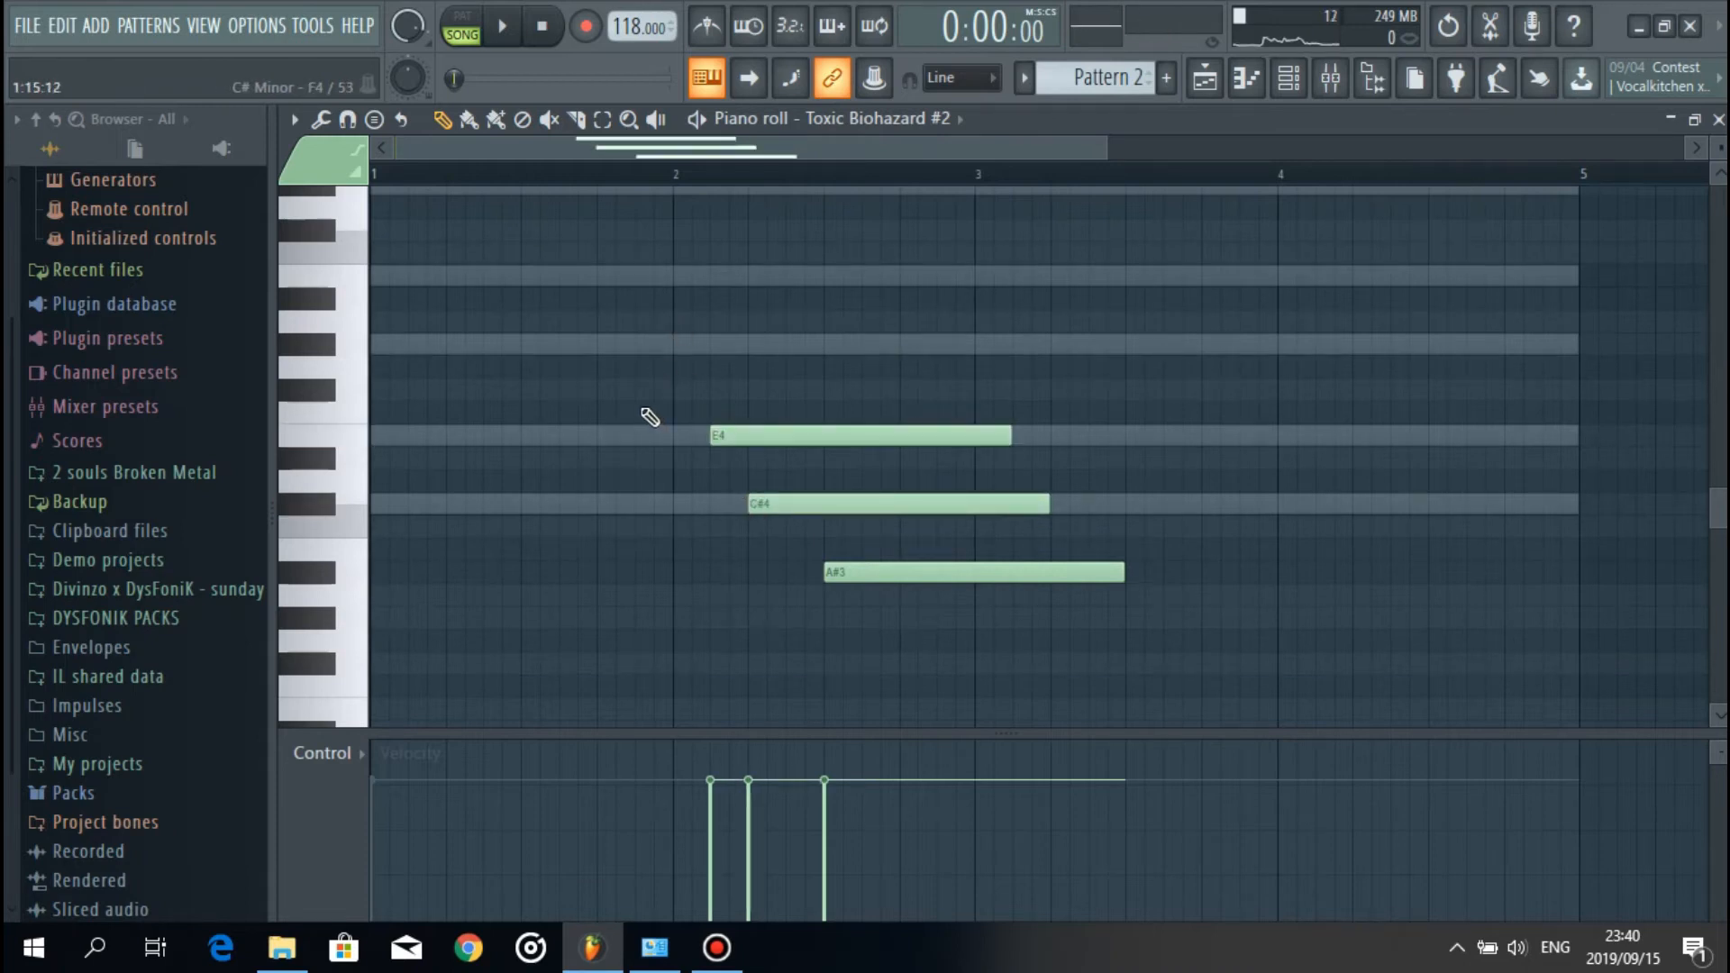
{"action": "right_click", "coordinate": [839, 436]}
{"action": "right_click", "coordinate": [858, 503]}
{"action": "right_click", "coordinate": [874, 572]}
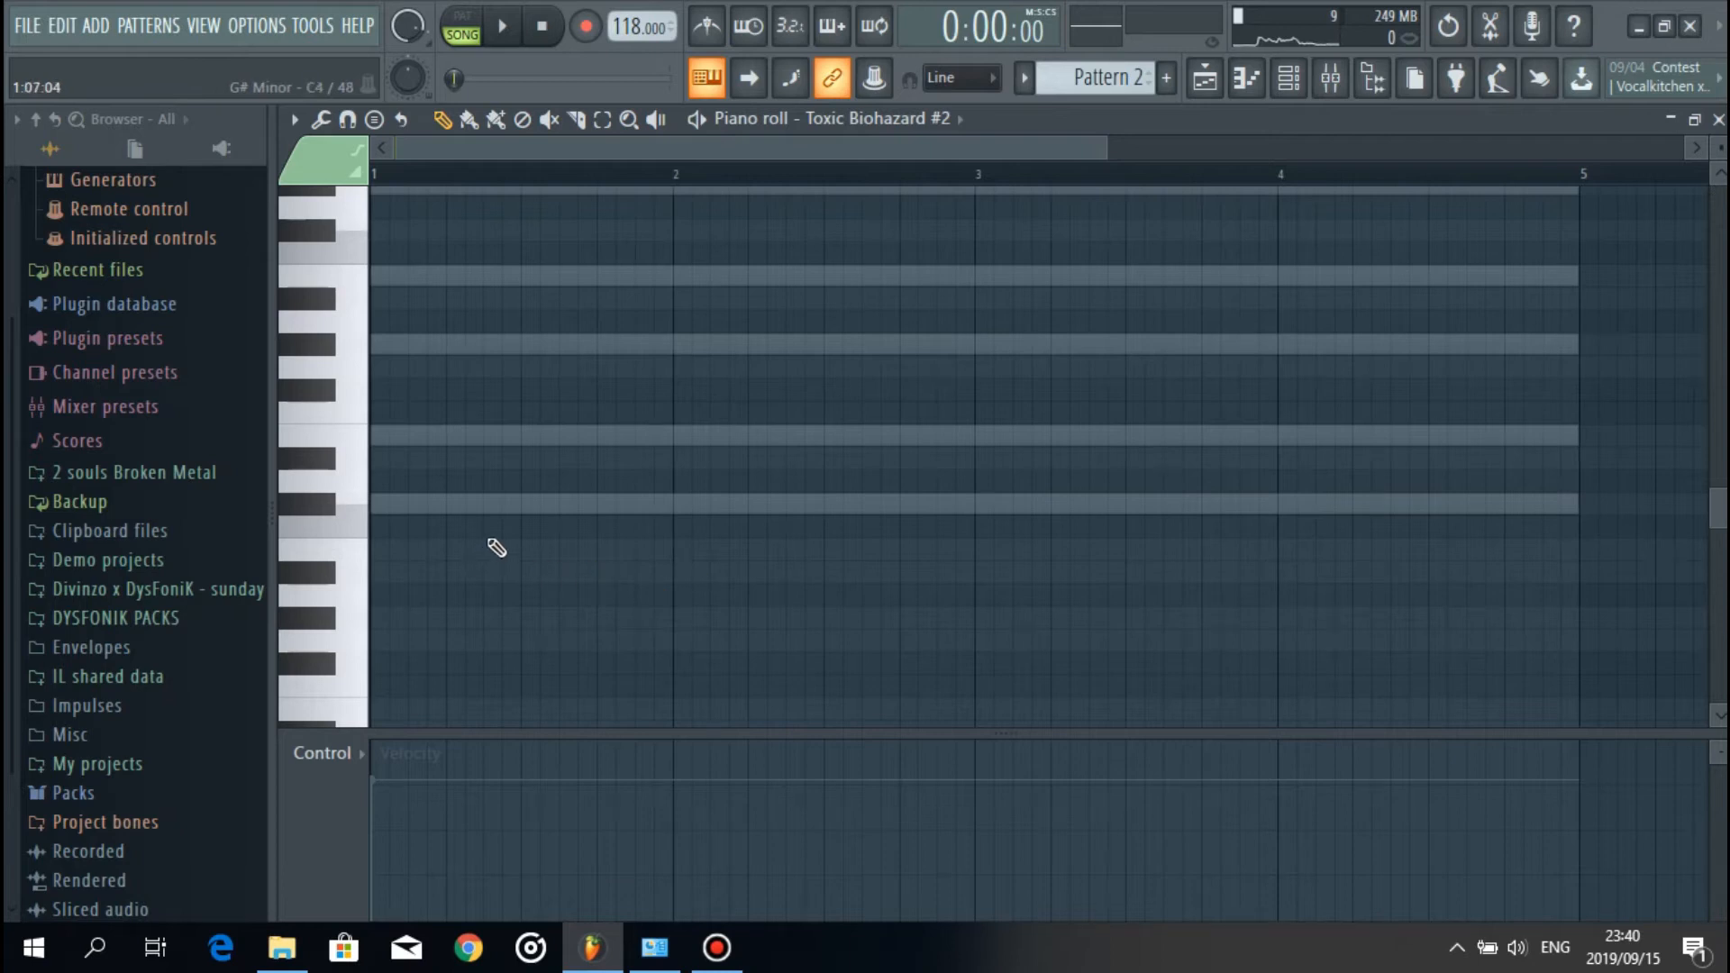
Step: Play the song briefly and draw a one-step C#4 note at step 3 of bar 1
{"action": "key", "text": "space"}
{"action": "key", "text": "space"}
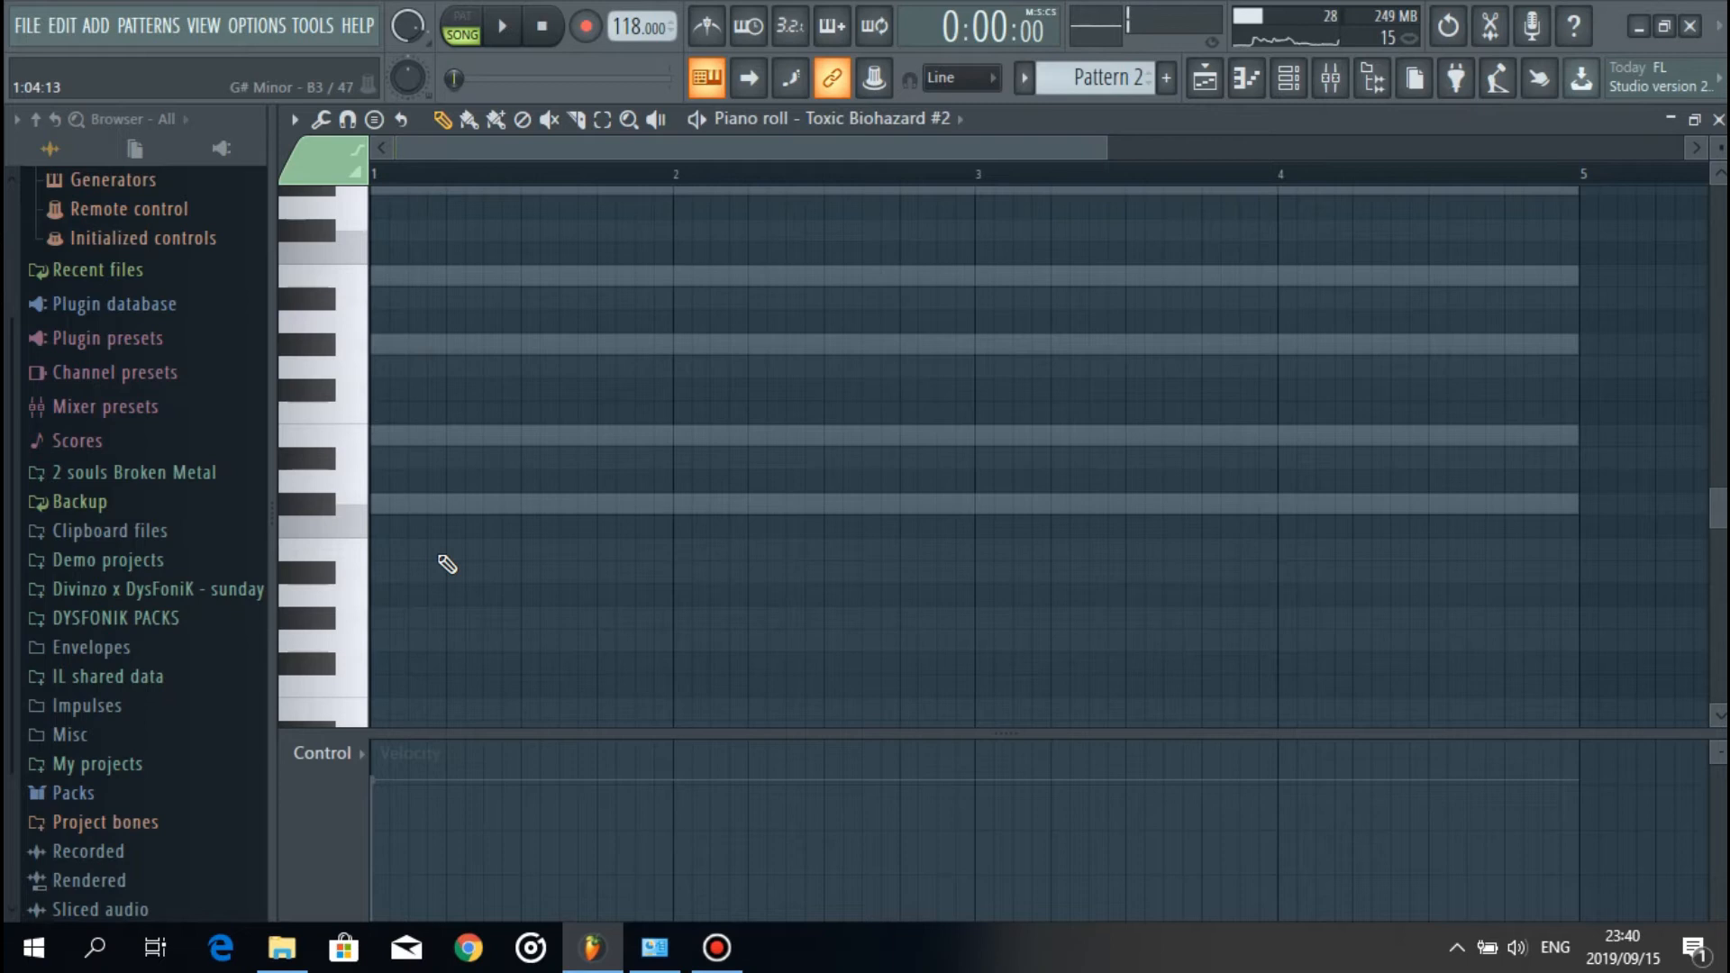
{"action": "scroll", "coordinate": [446, 550], "scroll_direction": "down", "scroll_amount": 3}
{"action": "left_click", "coordinate": [485, 367]}
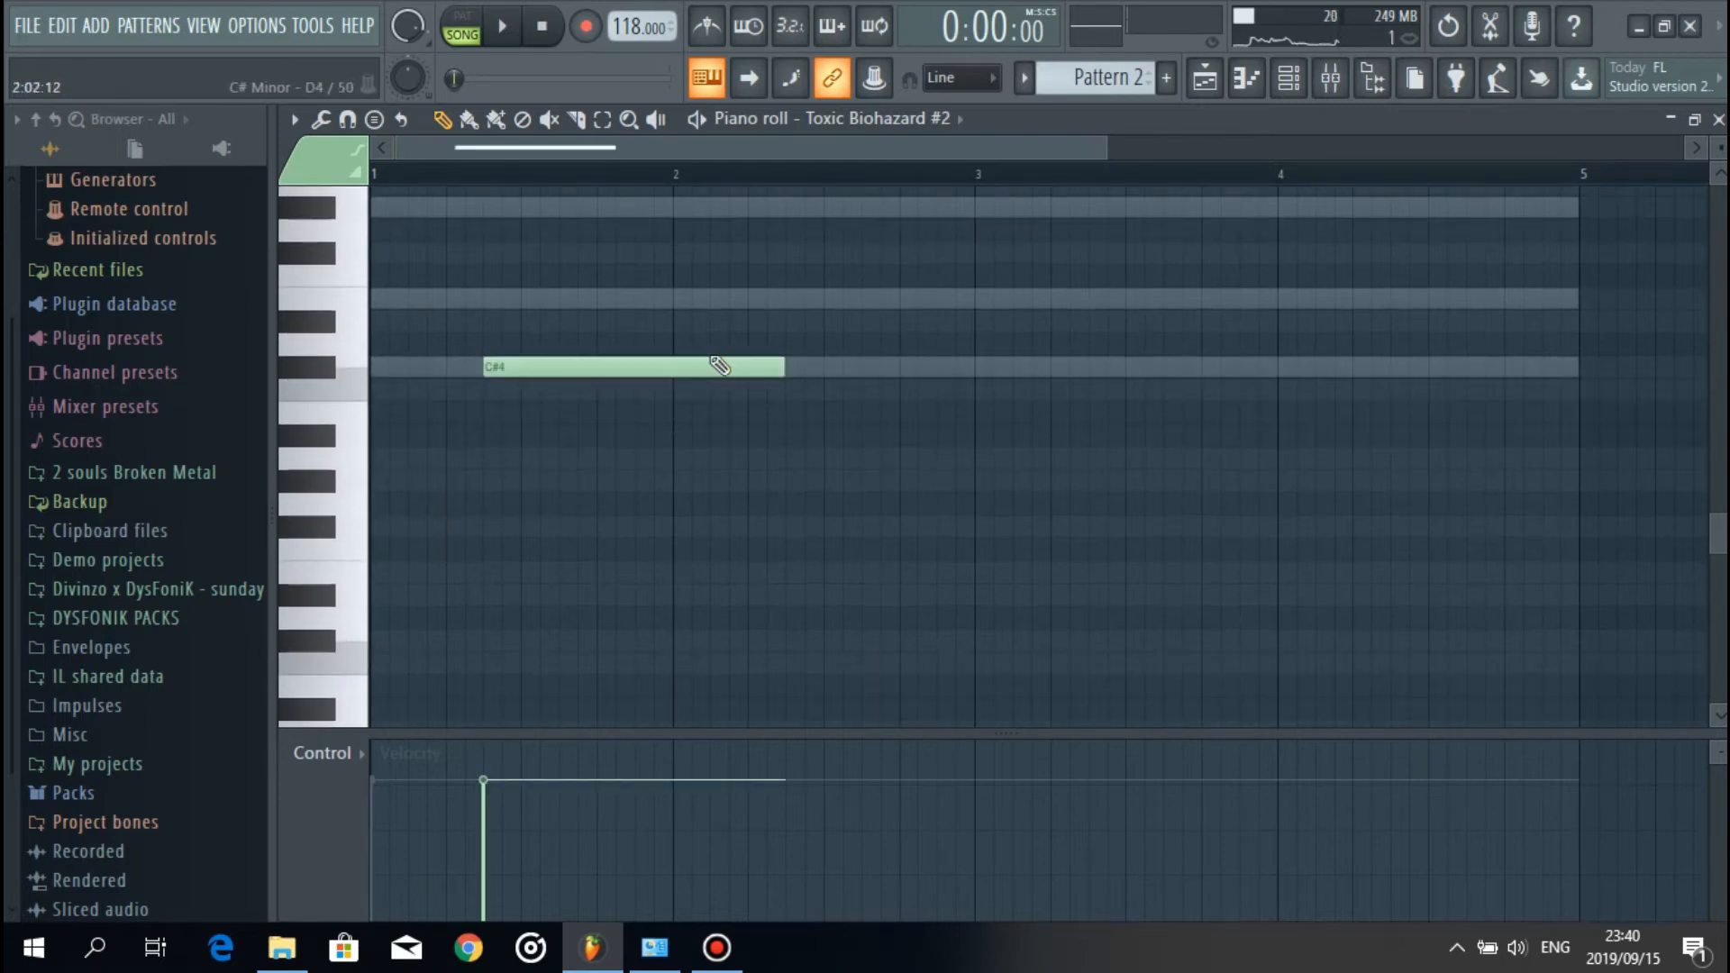
{"action": "left_click_drag", "start_coordinate": [782, 370], "coordinate": [470, 369]}
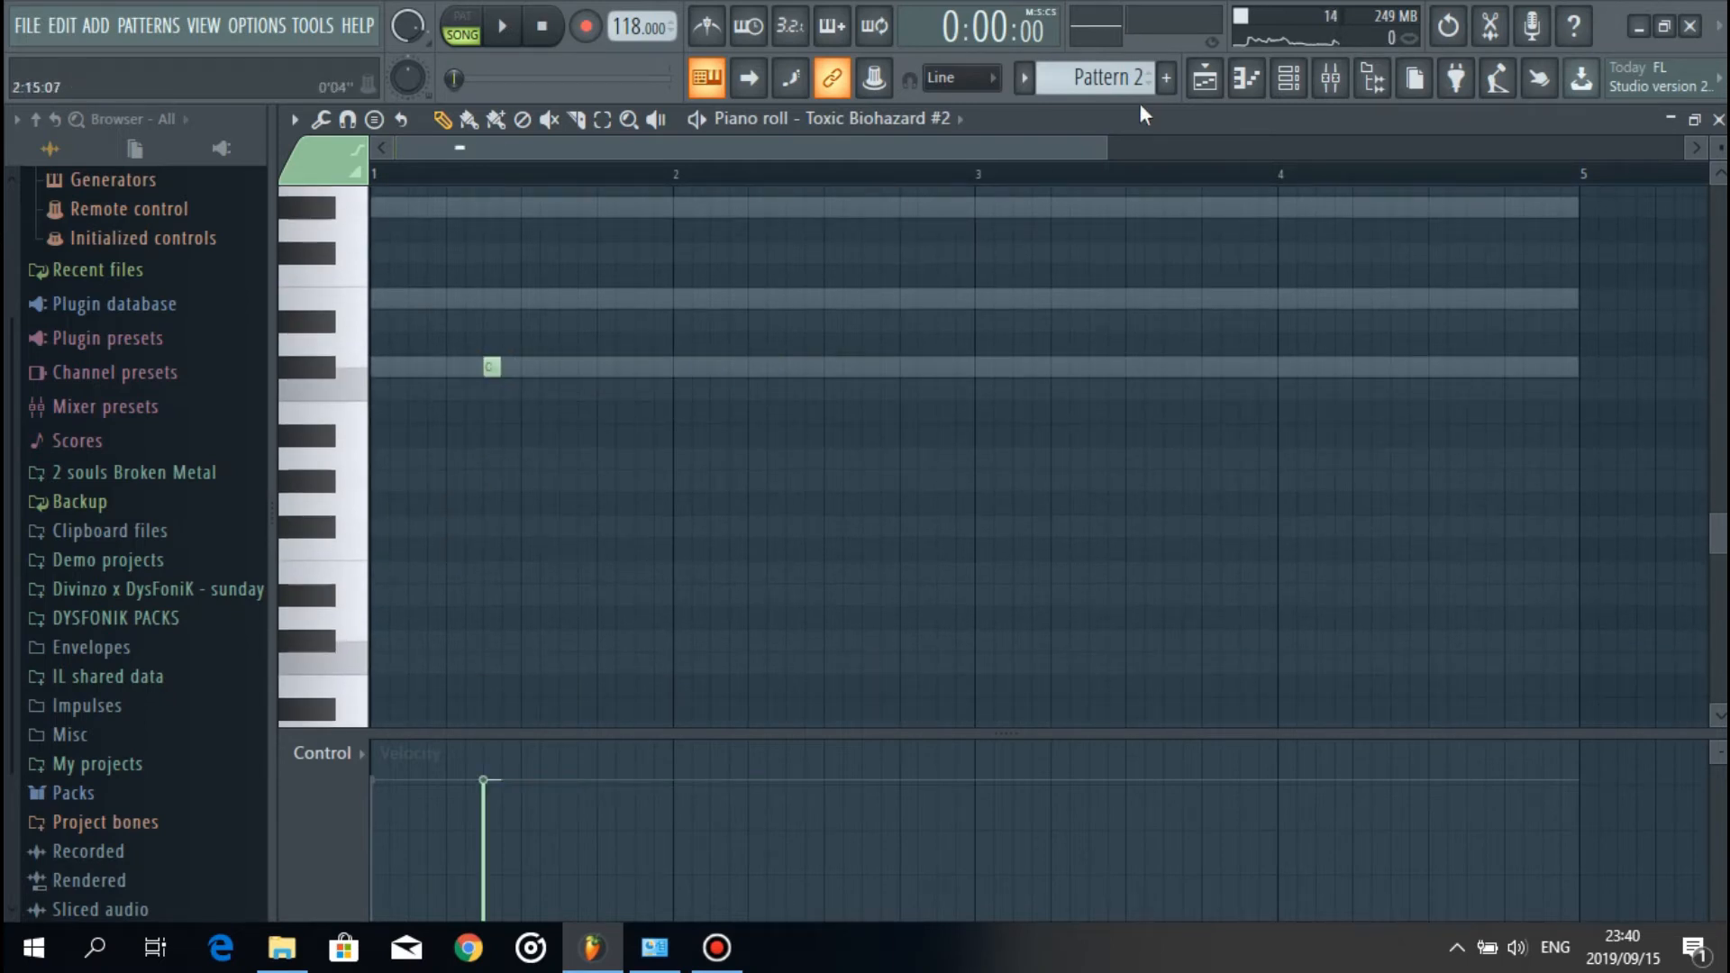
{"action": "left_click_drag", "start_coordinate": [1084, 147], "coordinate": [761, 148]}
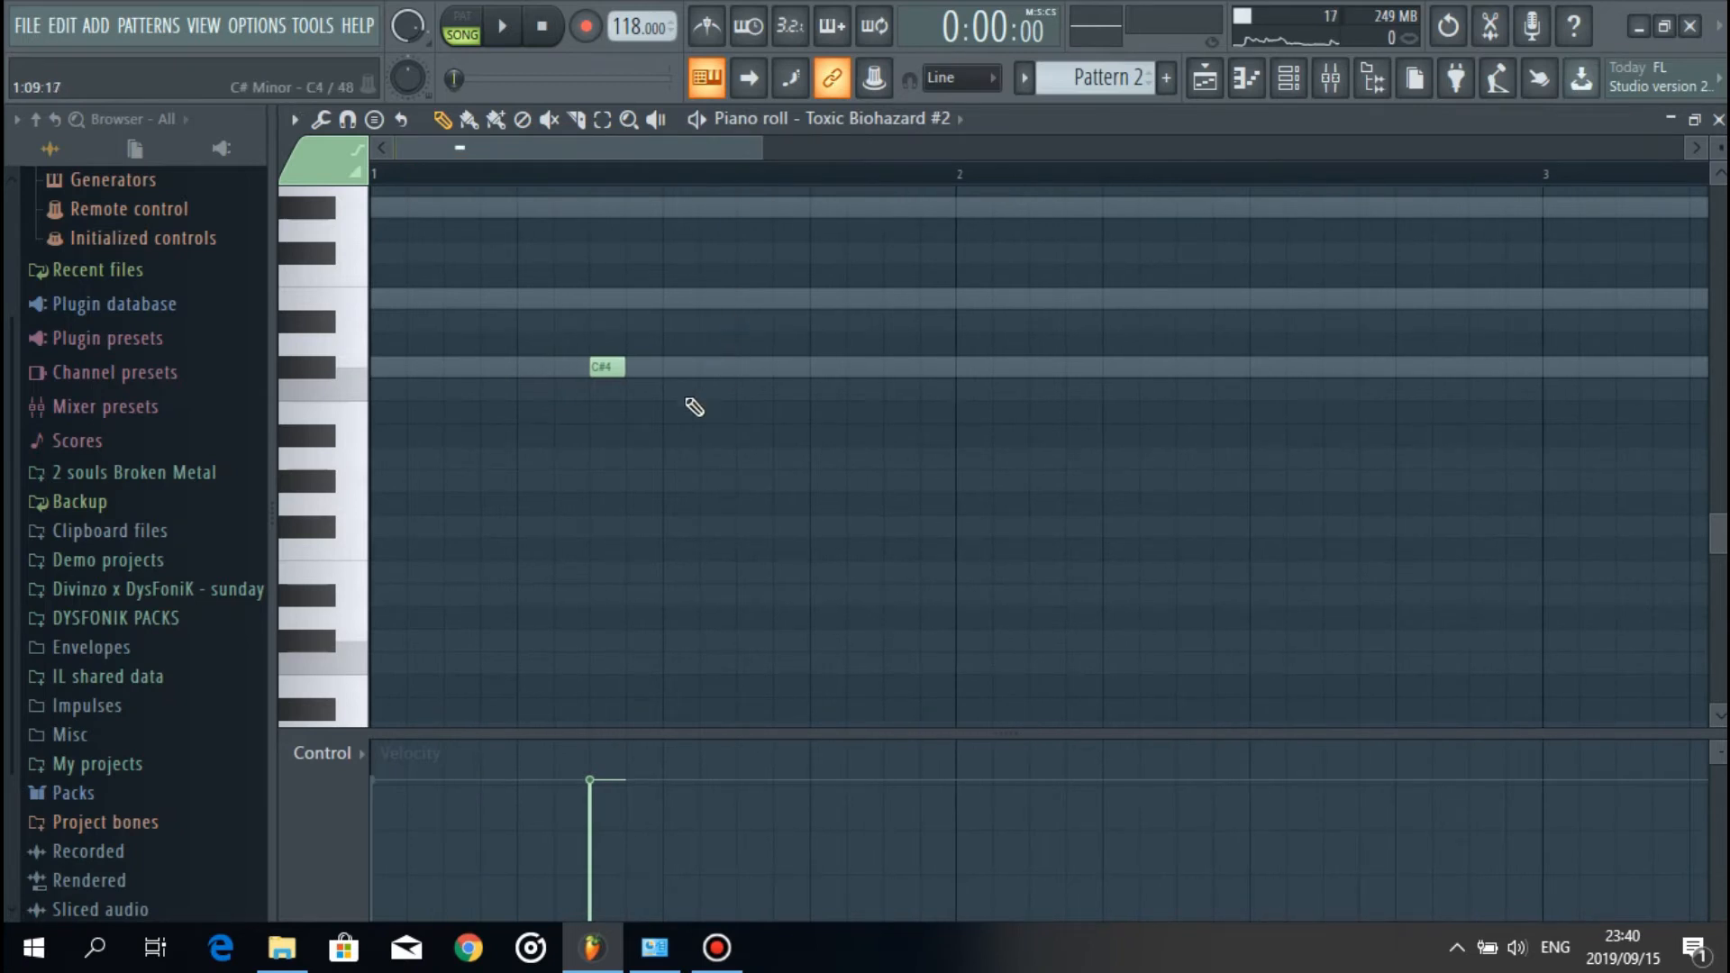
{"action": "left_click_drag", "start_coordinate": [601, 364], "coordinate": [438, 363]}
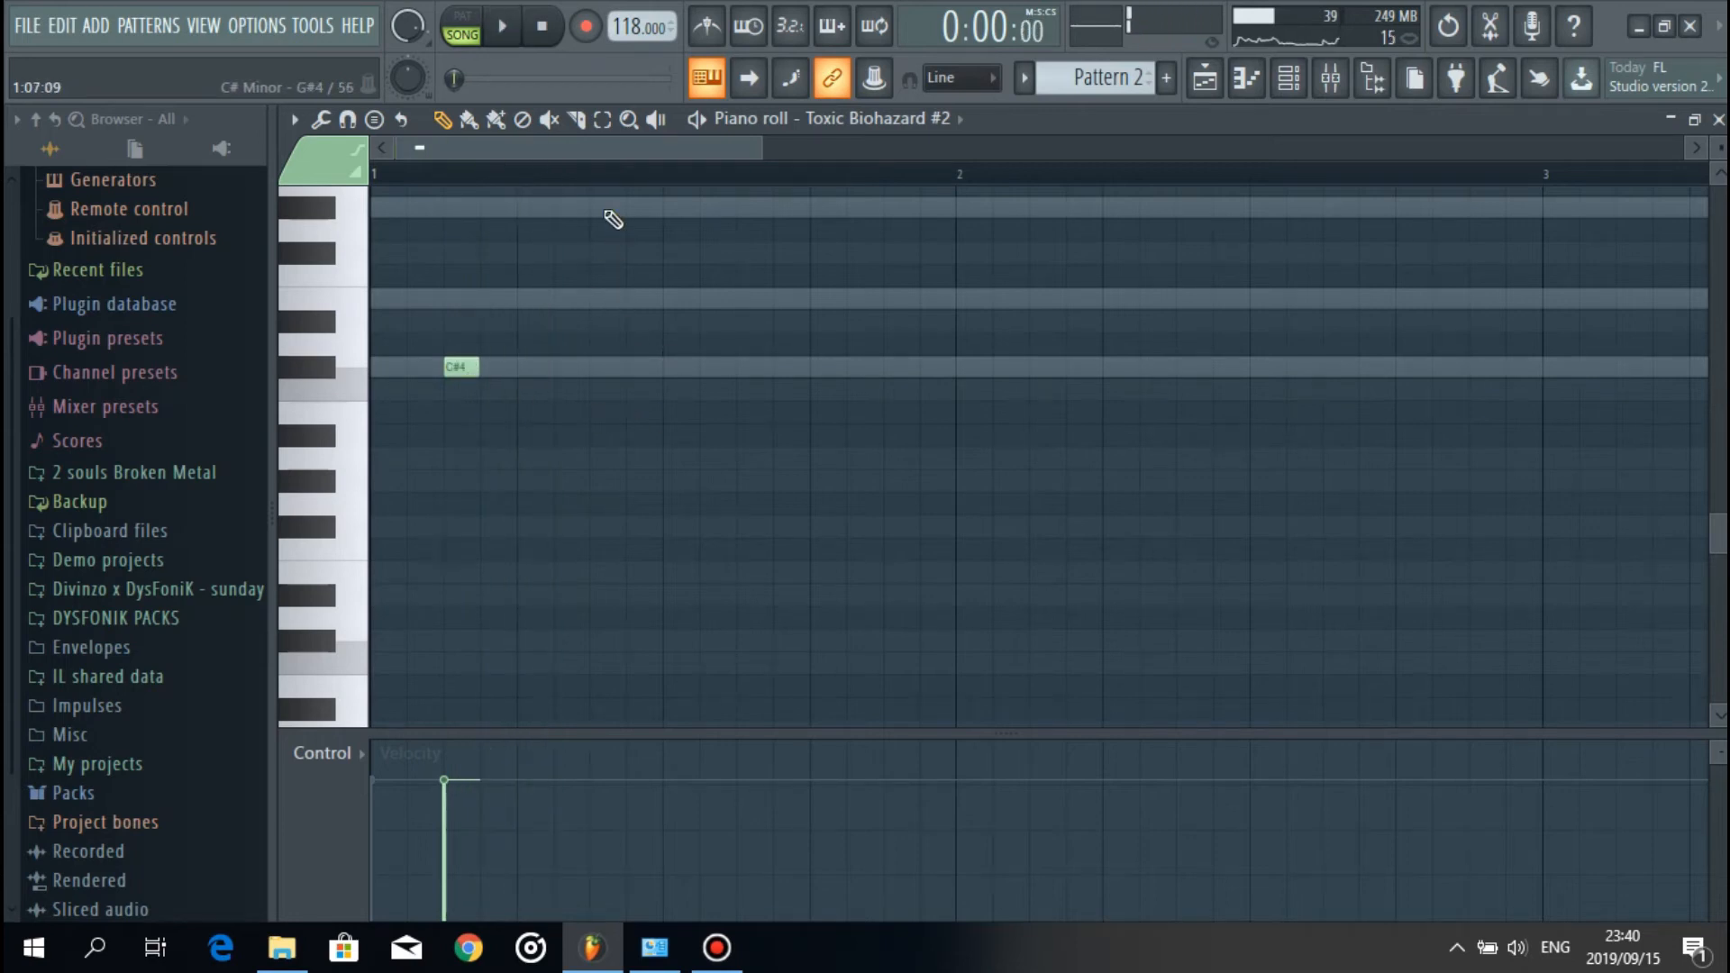
Step: Shorten the C#4 note to one third of a step with 1/3 step snapping, and set the snap back to Main
{"action": "left_click", "coordinate": [371, 119]}
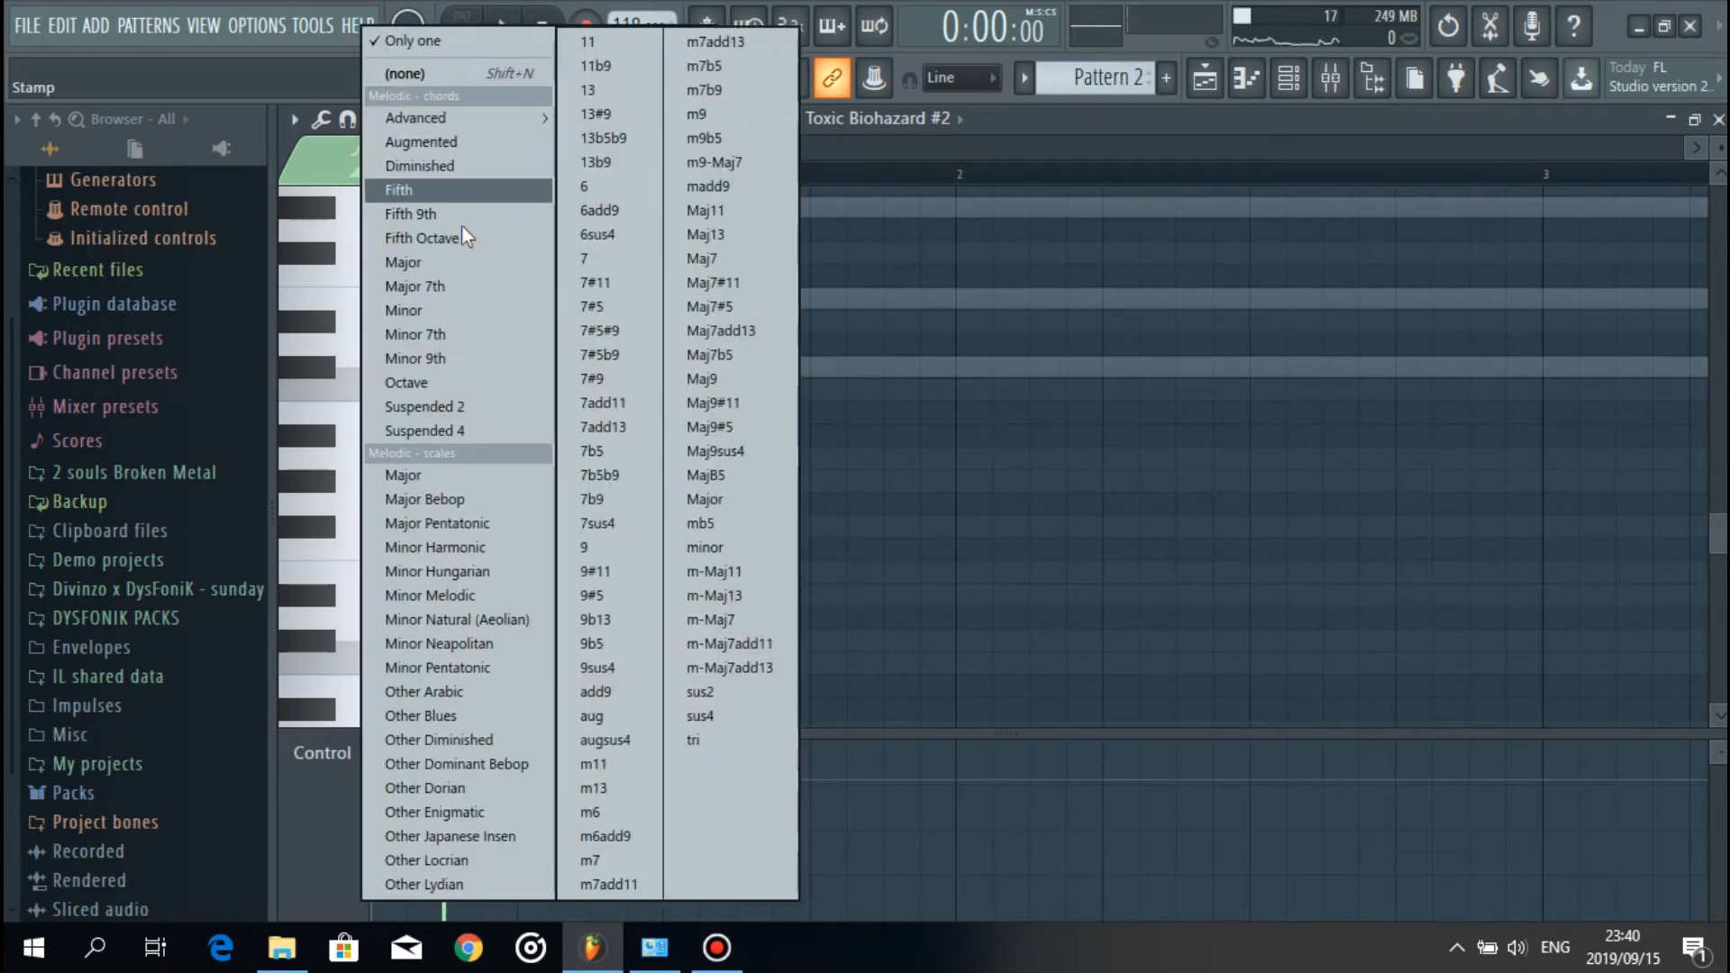
{"action": "left_click", "coordinate": [348, 119]}
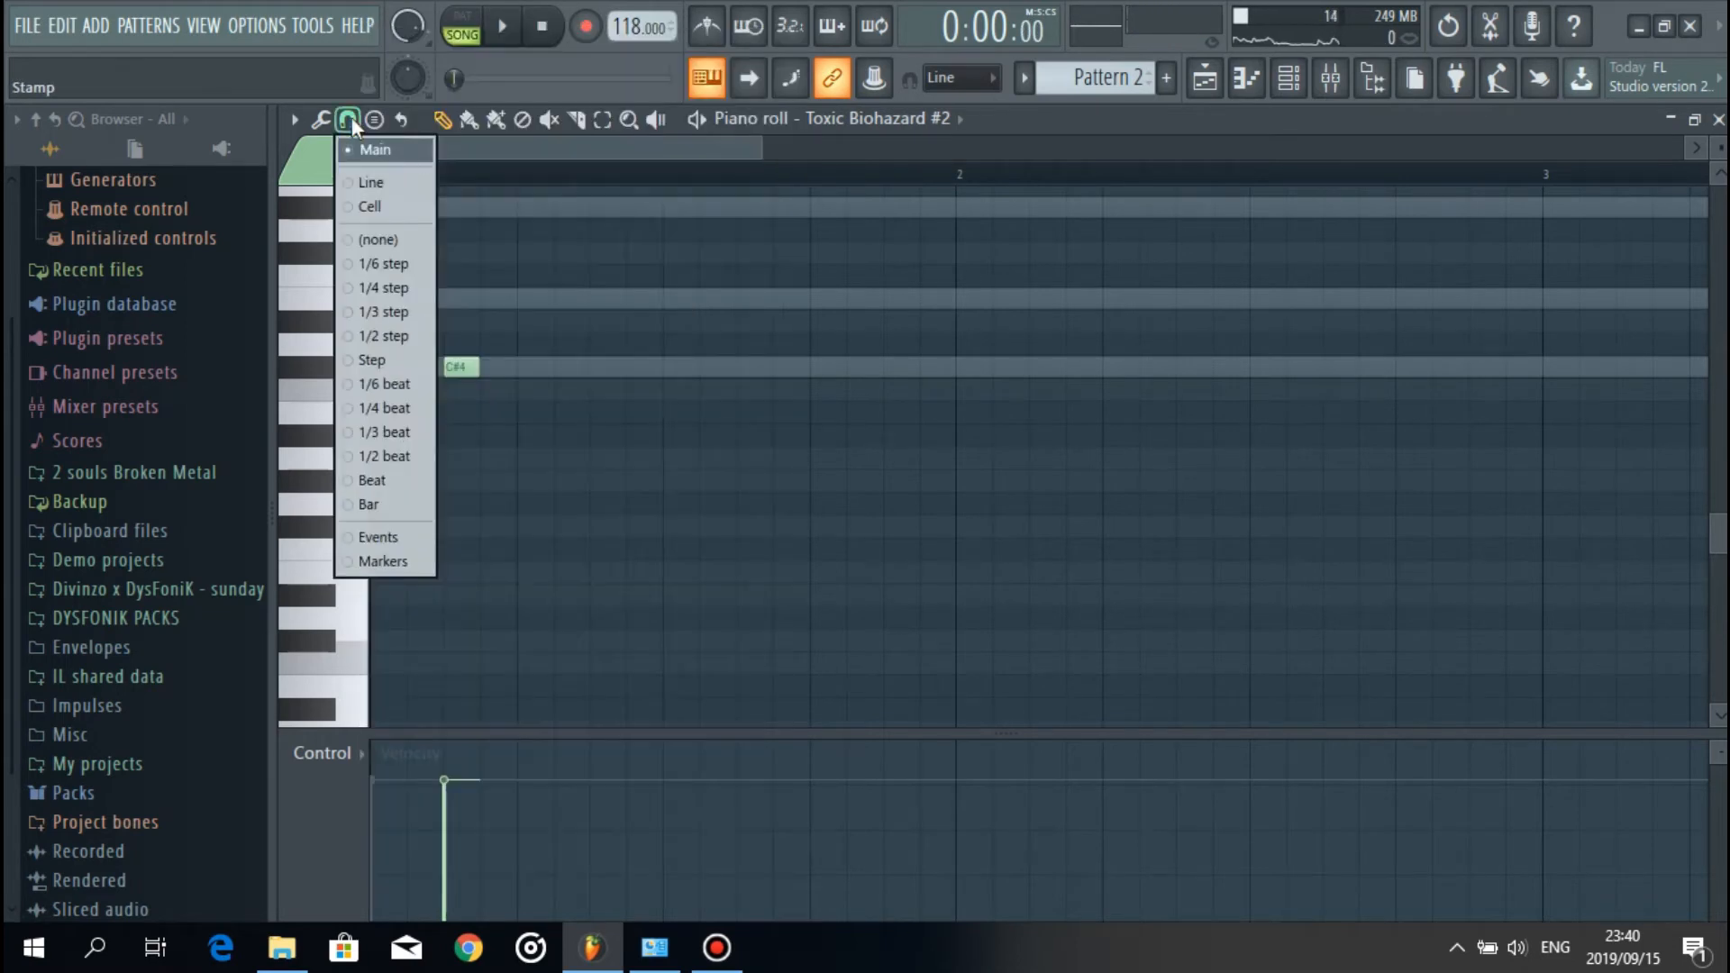
{"action": "left_click", "coordinate": [402, 311]}
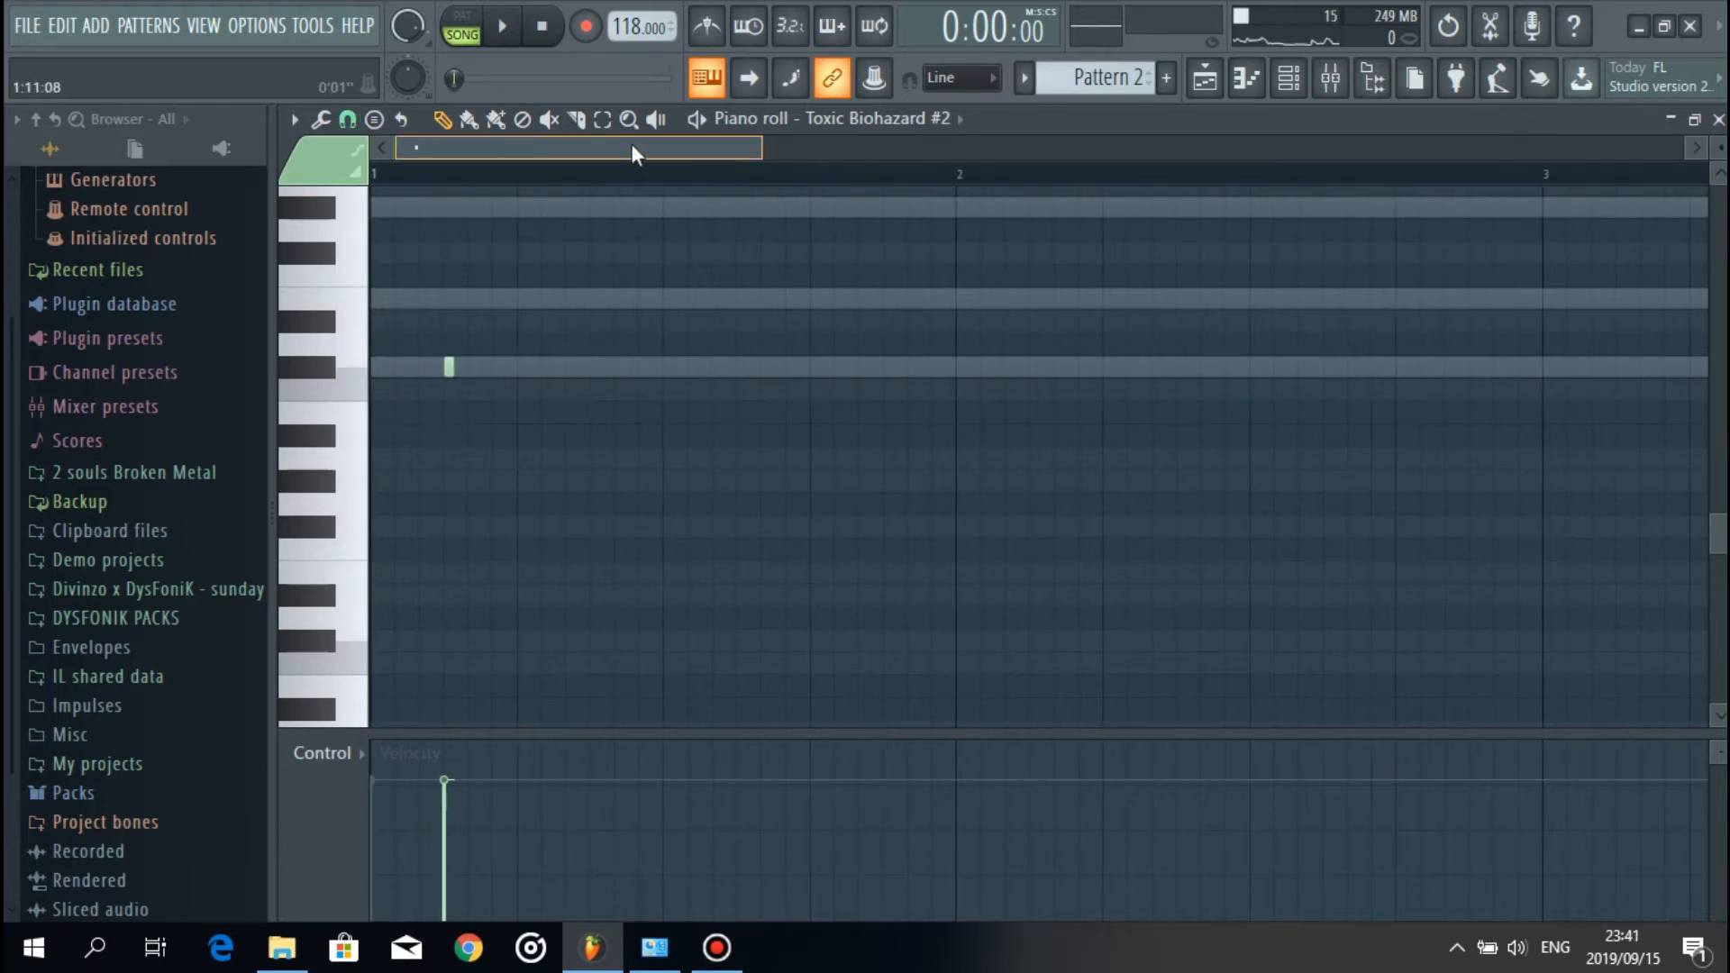
{"action": "left_click_drag", "start_coordinate": [764, 146], "coordinate": [507, 180]}
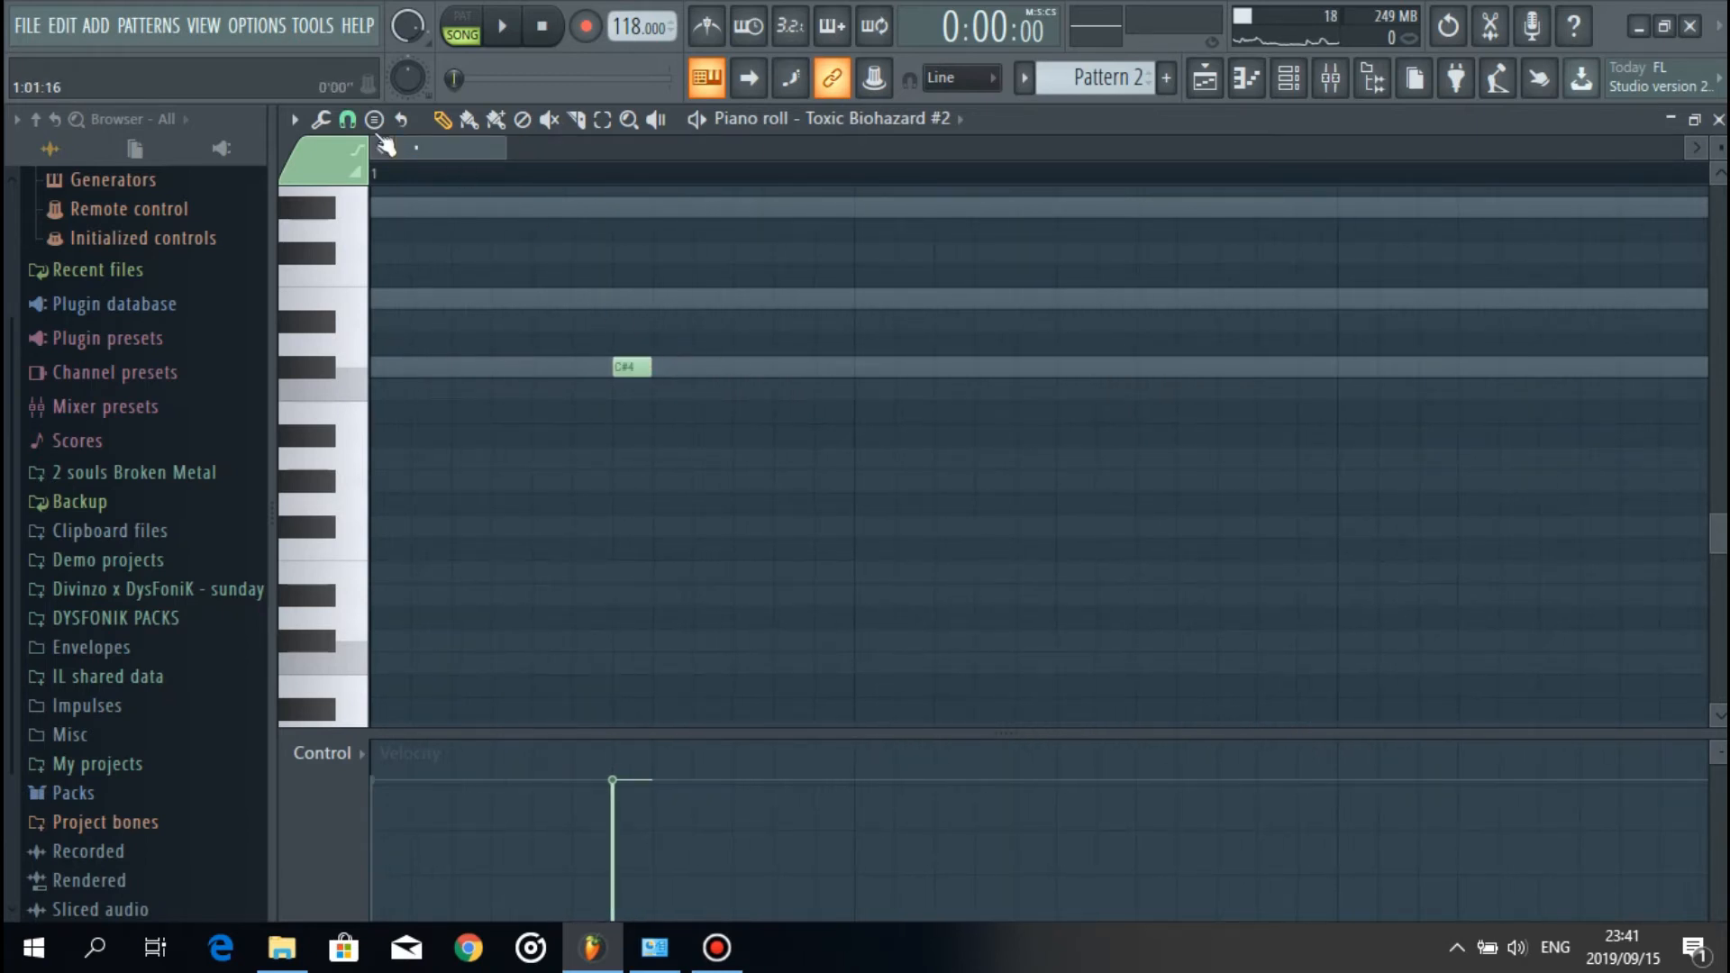
{"action": "left_click", "coordinate": [347, 118]}
{"action": "left_click", "coordinate": [374, 154]}
Step: Play the arrangement and position short C#4 and D#5 notes at steps 14 and 15 of bar 4
{"action": "scroll", "coordinate": [638, 184], "scroll_direction": "down", "scroll_amount": 5}
{"action": "key", "text": "space"}
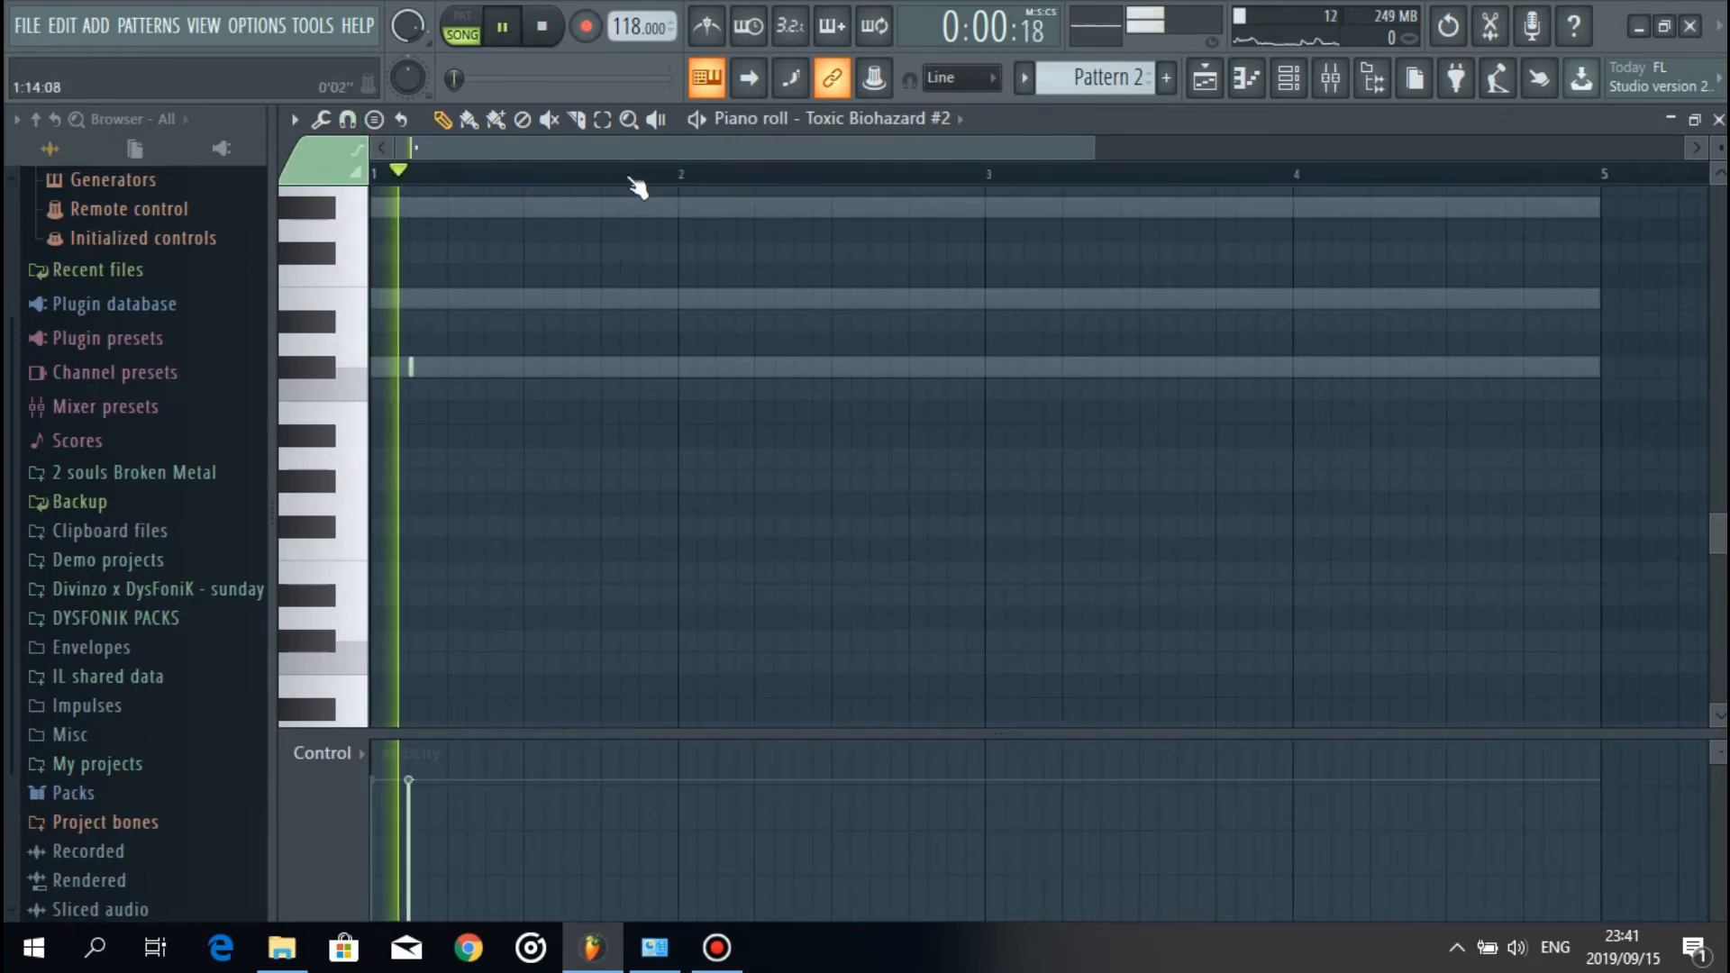
{"action": "key", "text": "space"}
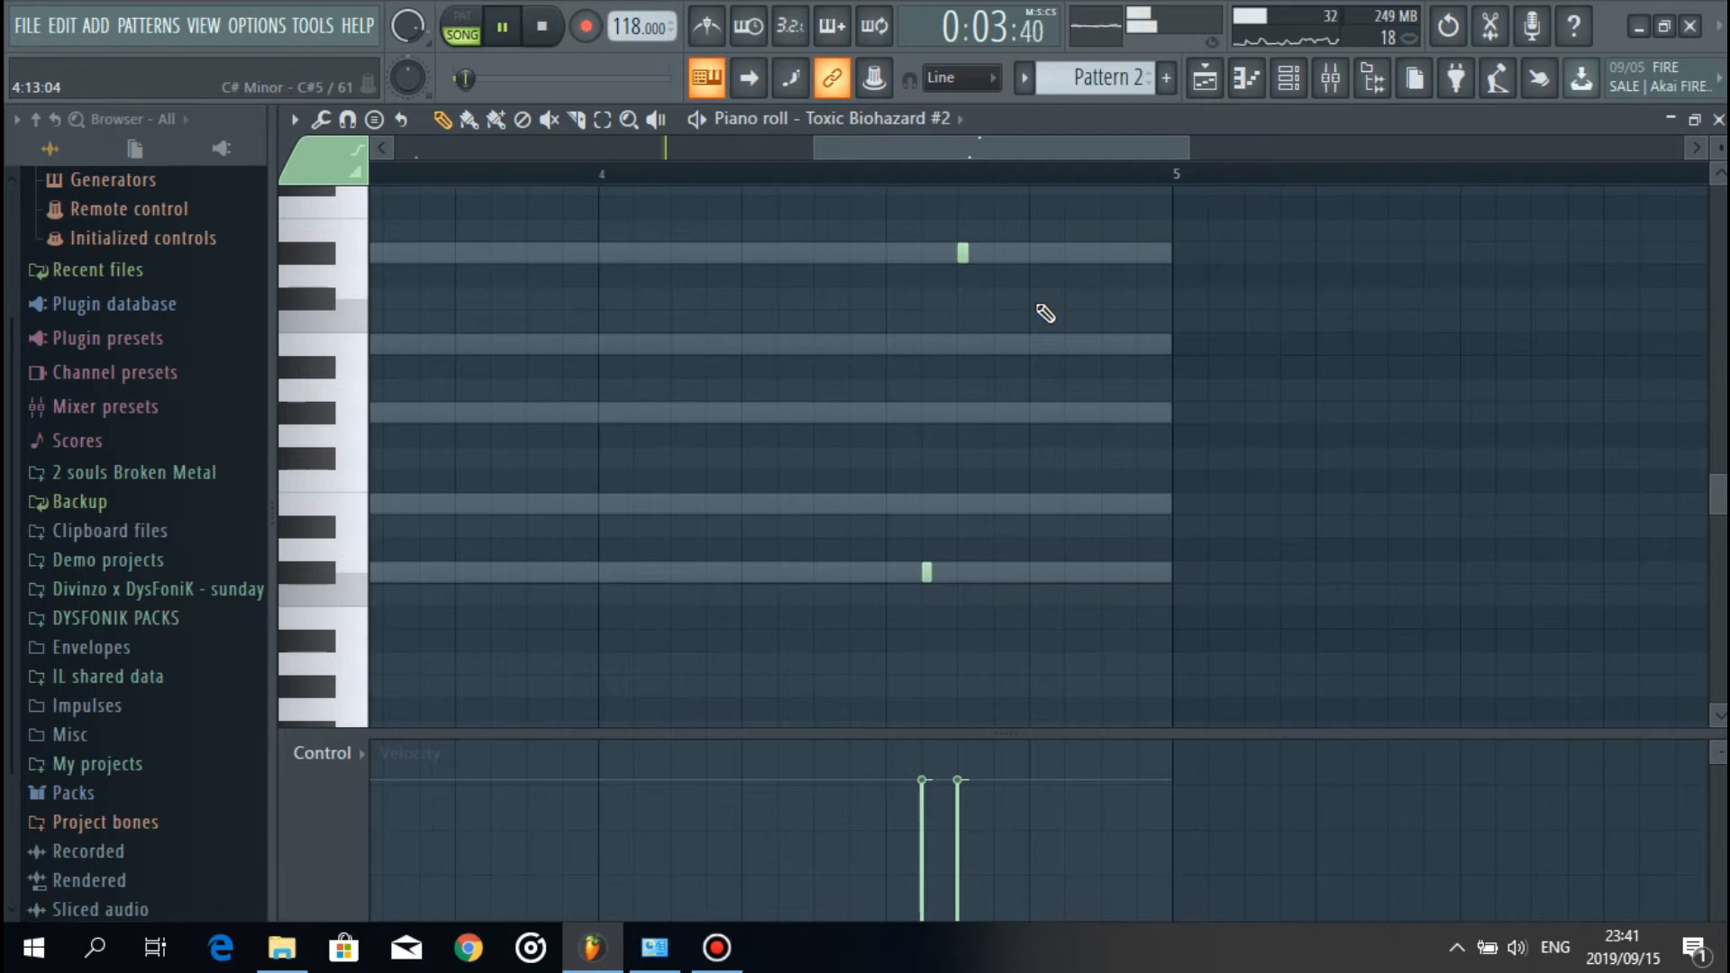
{"action": "left_click_drag", "start_coordinate": [1076, 625], "coordinate": [1101, 257]}
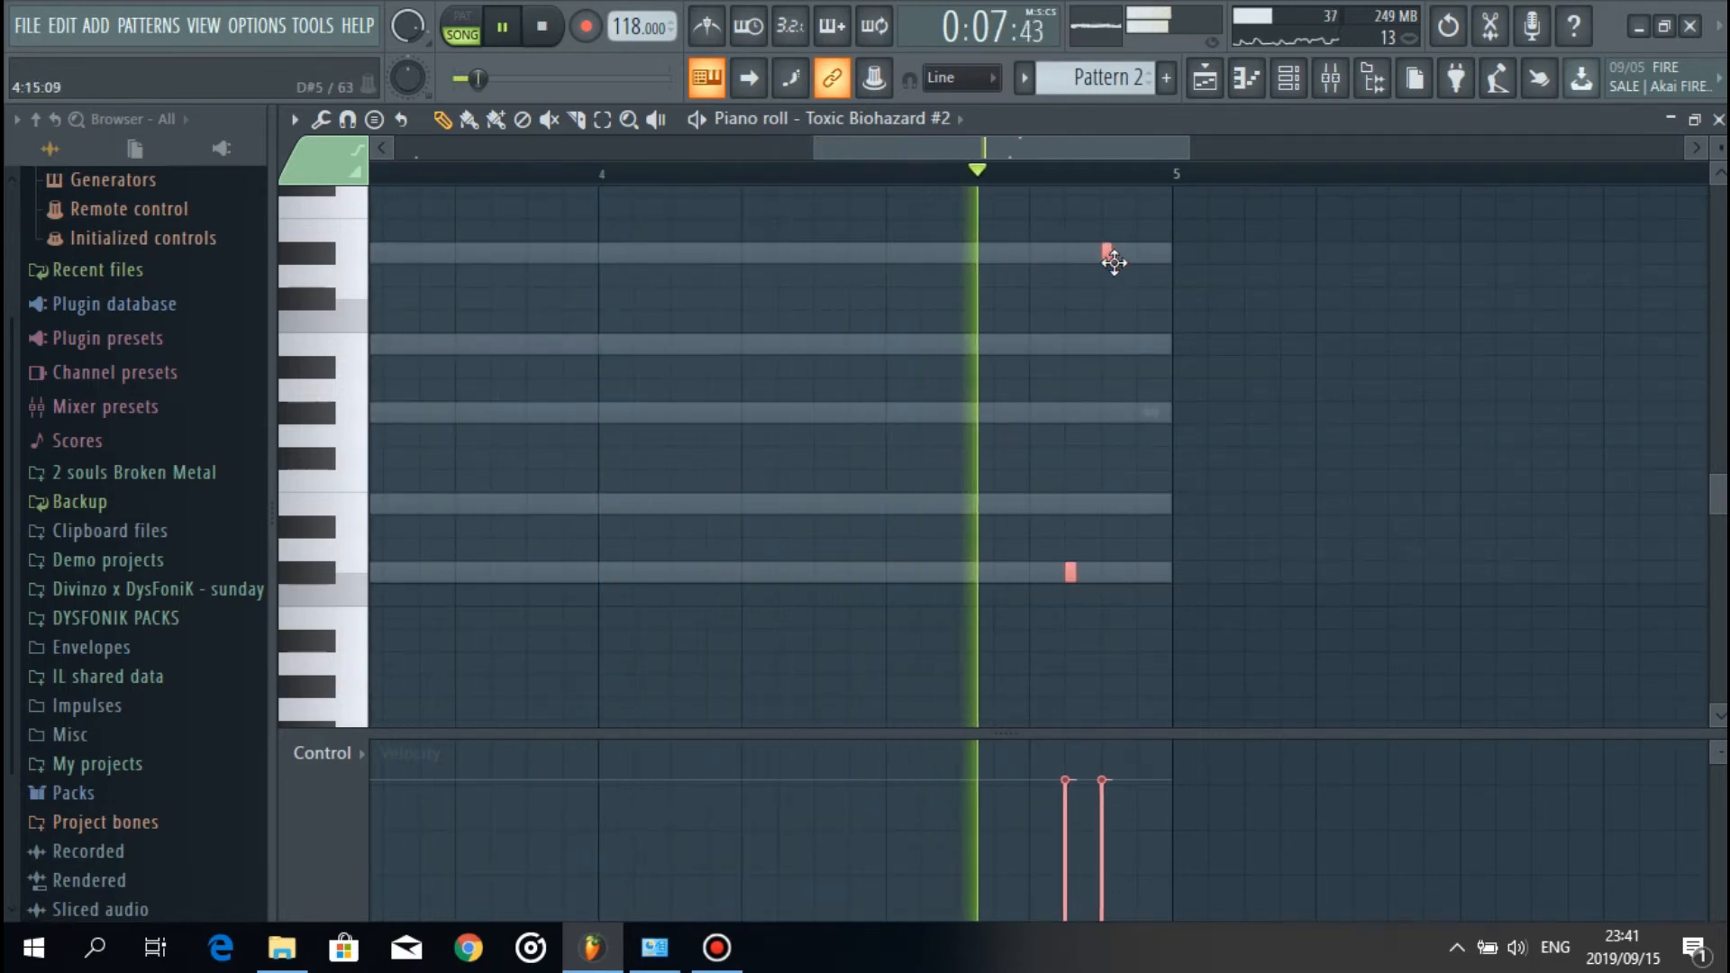
{"action": "left_click", "coordinate": [1147, 310]}
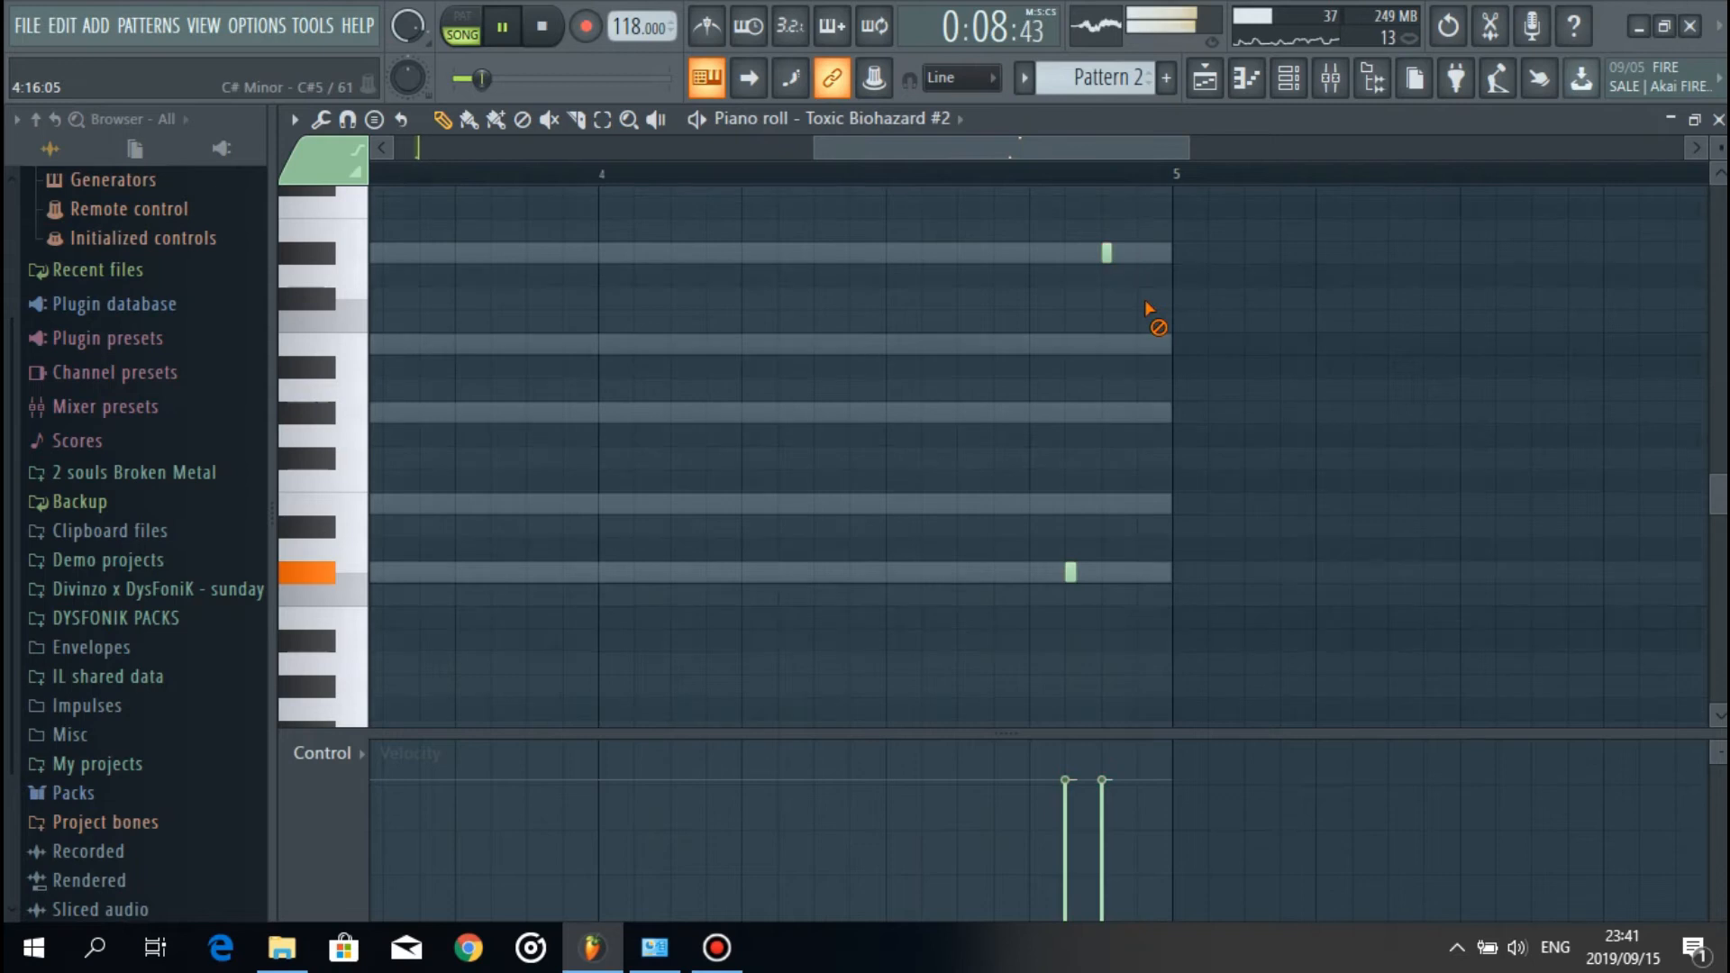
Step: Cut the Toxic Biohazard #2 notes from Pattern 2 and paste them into a new Pattern 3
{"action": "left_click", "coordinate": [1247, 80]}
{"action": "right_click", "coordinate": [528, 333]}
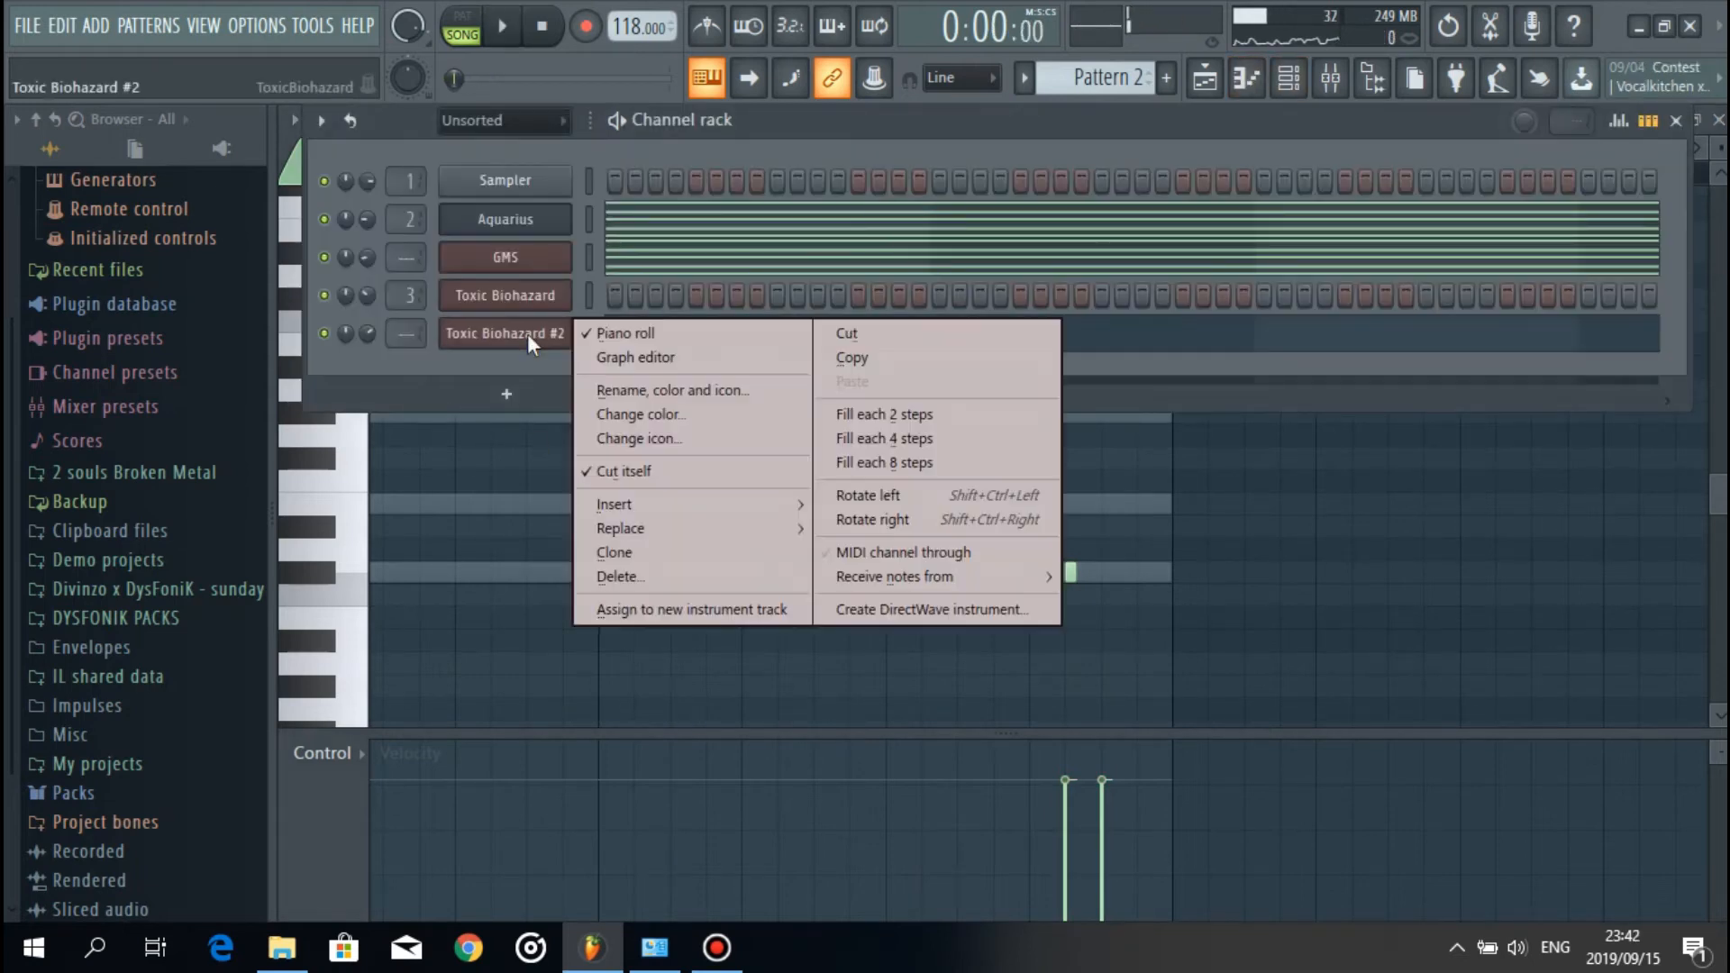
{"action": "left_click", "coordinate": [888, 338]}
{"action": "left_click", "coordinate": [1165, 77]}
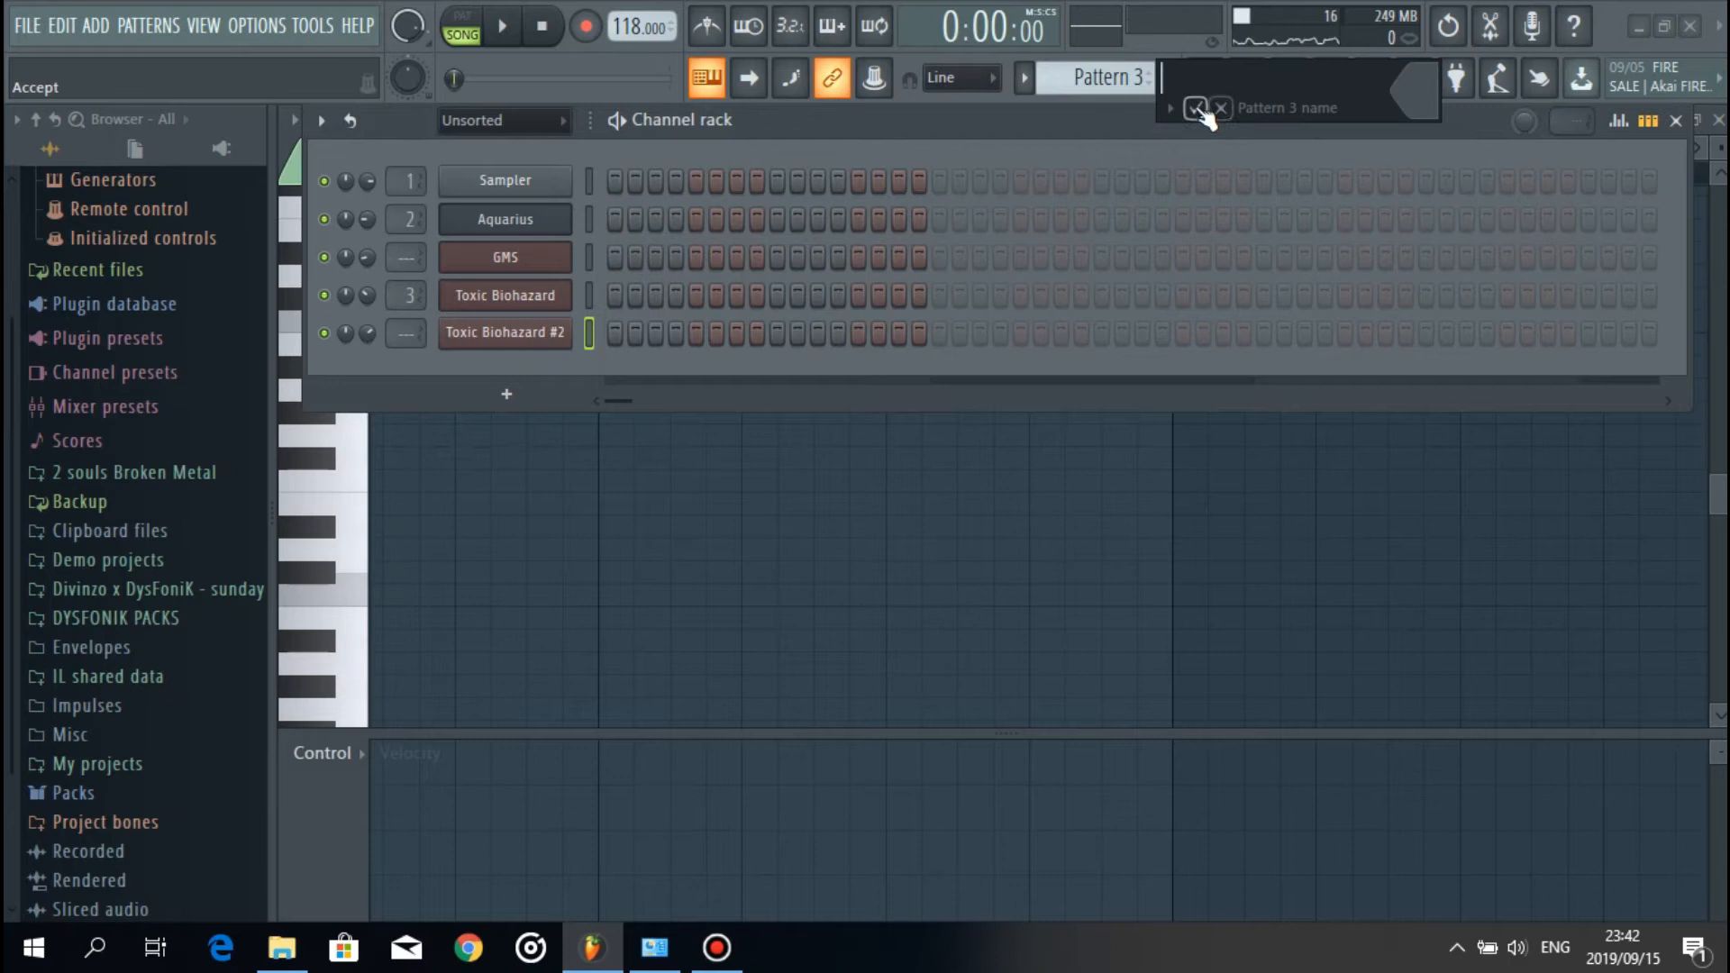
{"action": "left_click", "coordinate": [1196, 108]}
{"action": "key", "text": "ctrl+v"}
{"action": "left_click", "coordinate": [1166, 77]}
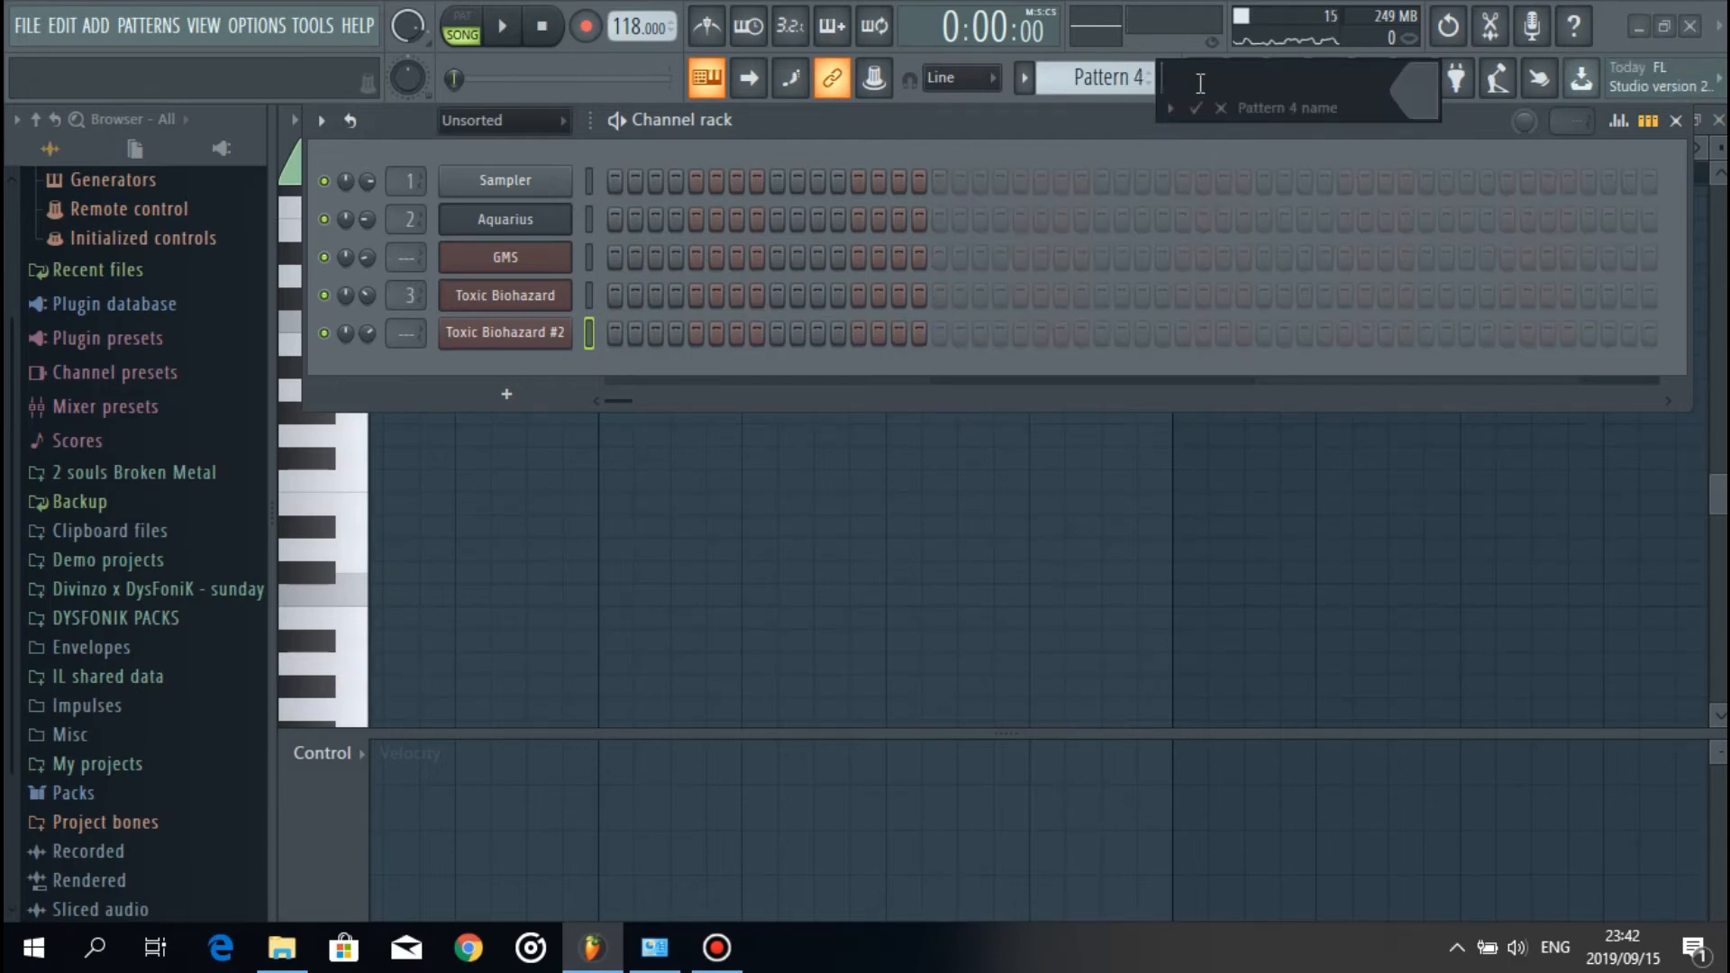
{"action": "left_click", "coordinate": [1222, 108]}
Step: Place four 8-bar Pattern 3 clips along Track 4 of the playlist, from bar 1 to bar 33
{"action": "left_click", "coordinate": [1204, 78]}
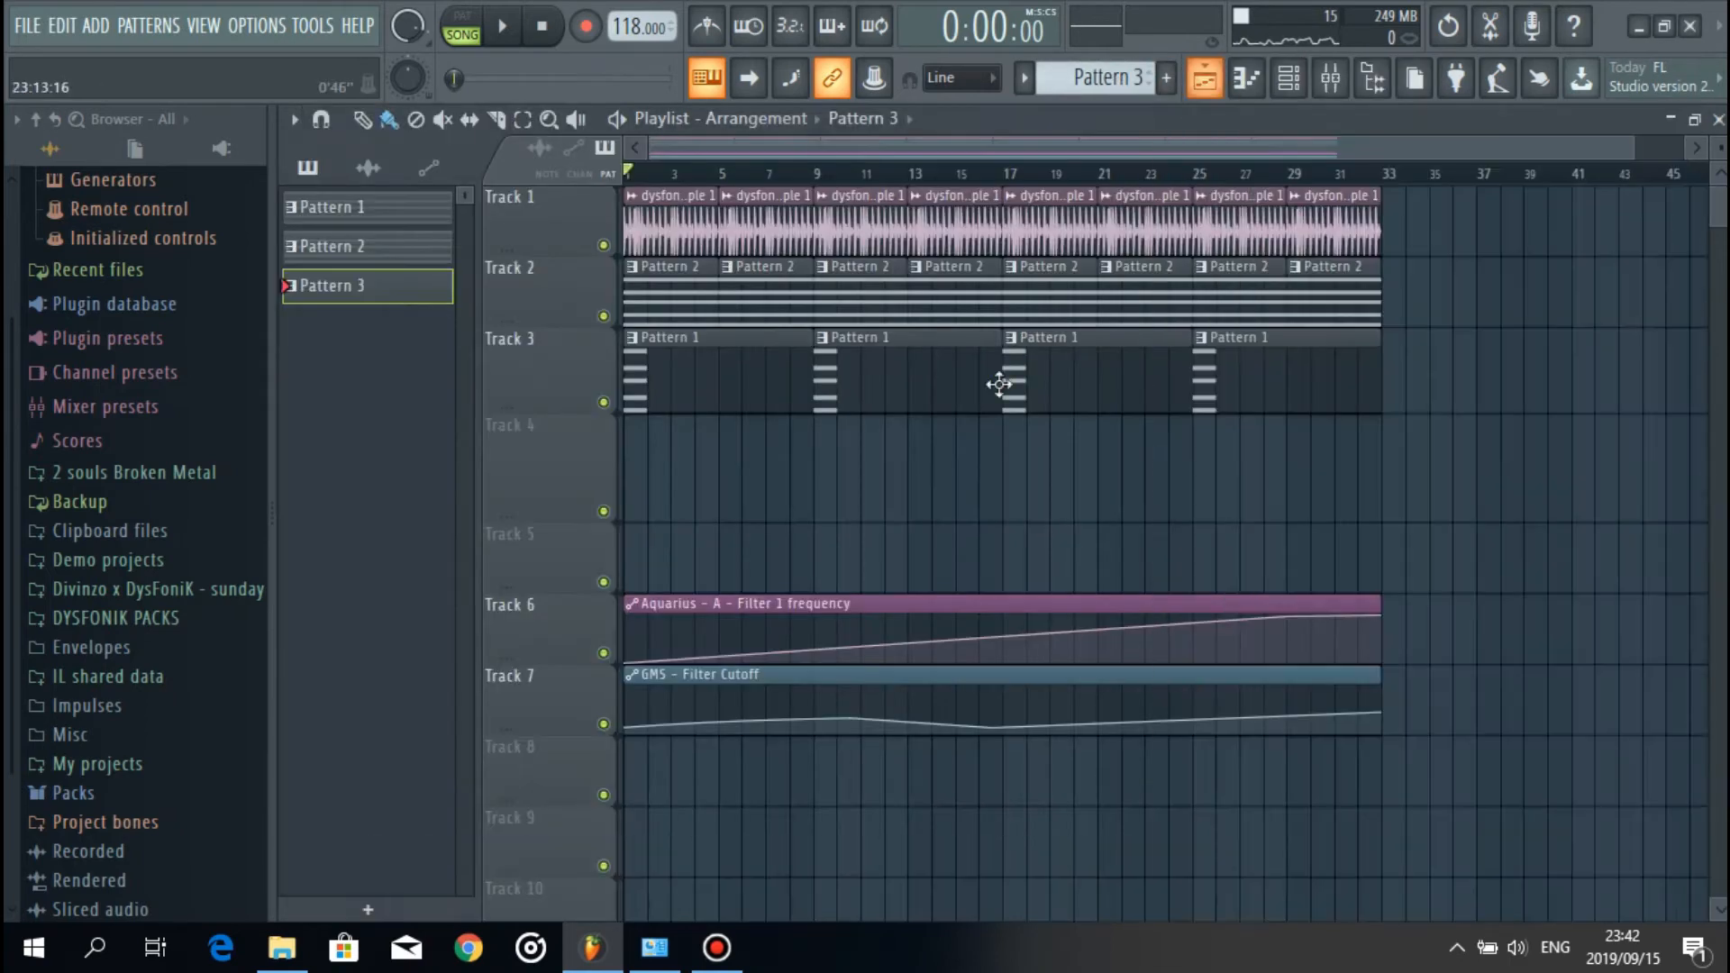
{"action": "left_click", "coordinate": [742, 478]}
{"action": "mouse_move", "coordinate": [772, 478]}
{"action": "left_mouse_down"}
{"action": "mouse_move", "coordinate": [700, 471]}
{"action": "mouse_move", "coordinate": [834, 456]}
{"action": "mouse_move", "coordinate": [1298, 538]}
{"action": "mouse_move", "coordinate": [1261, 561]}
{"action": "left_mouse_up"}
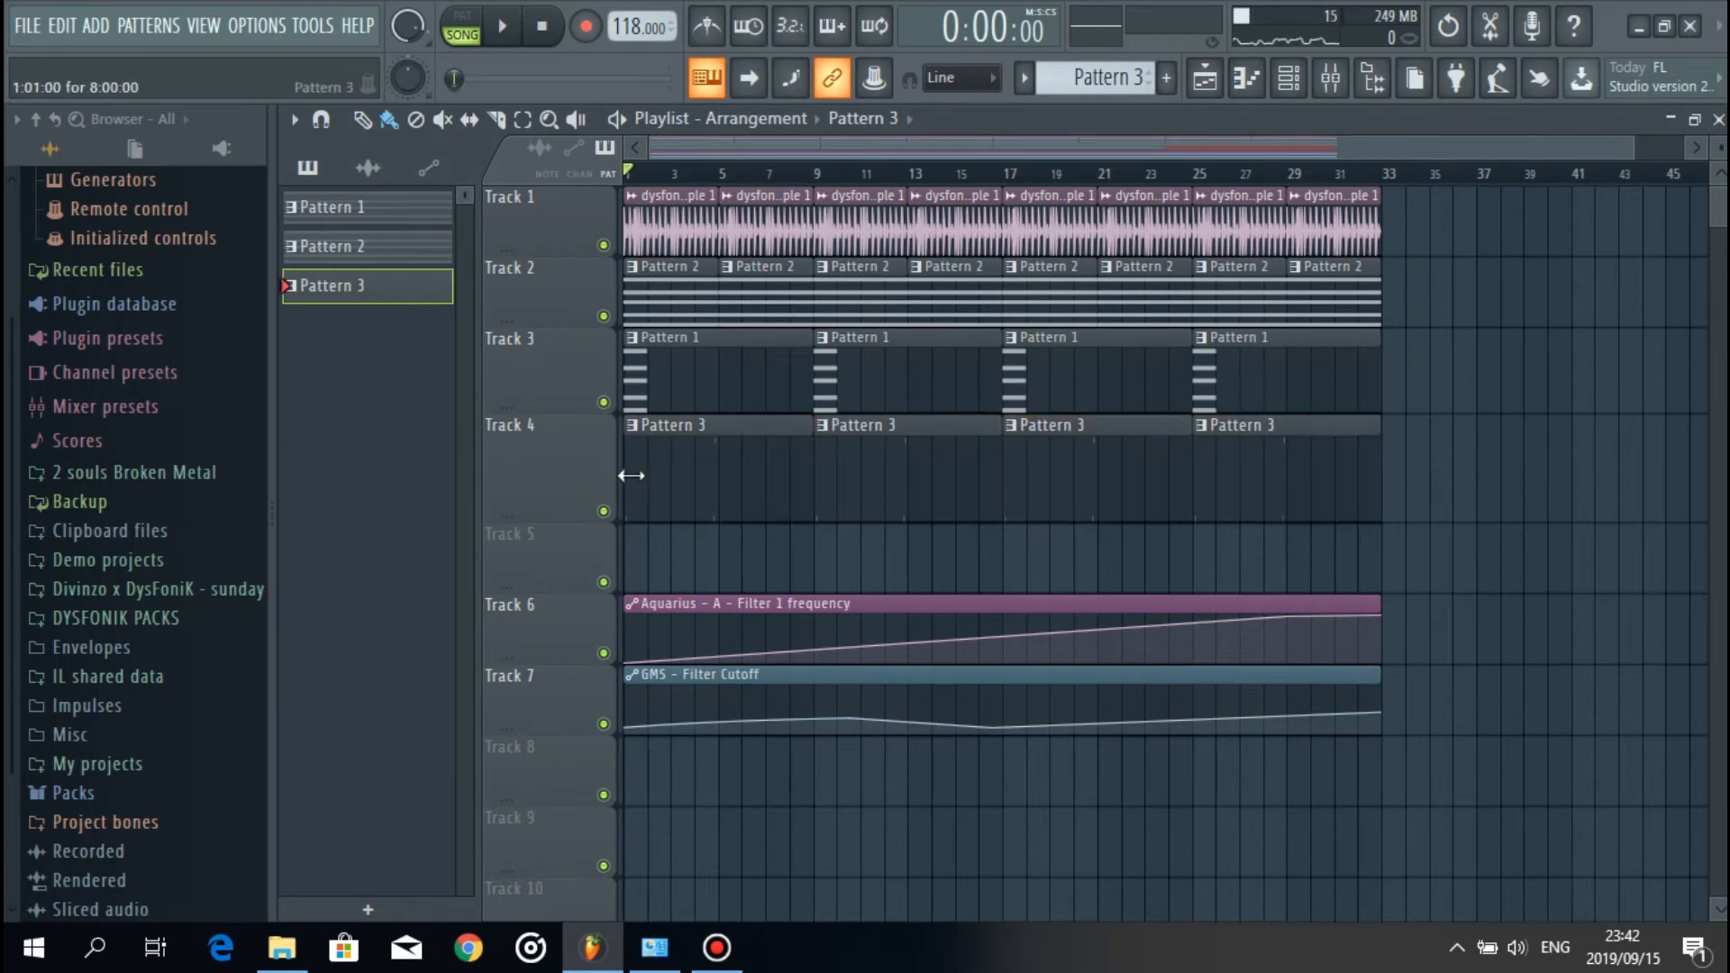
Step: Add a short C#5 note at step 2 of bar 5 in Pattern 3 and play the arrangement to check it
{"action": "double_click", "coordinate": [763, 478]}
{"action": "left_click_drag", "start_coordinate": [1337, 157], "coordinate": [1010, 185]}
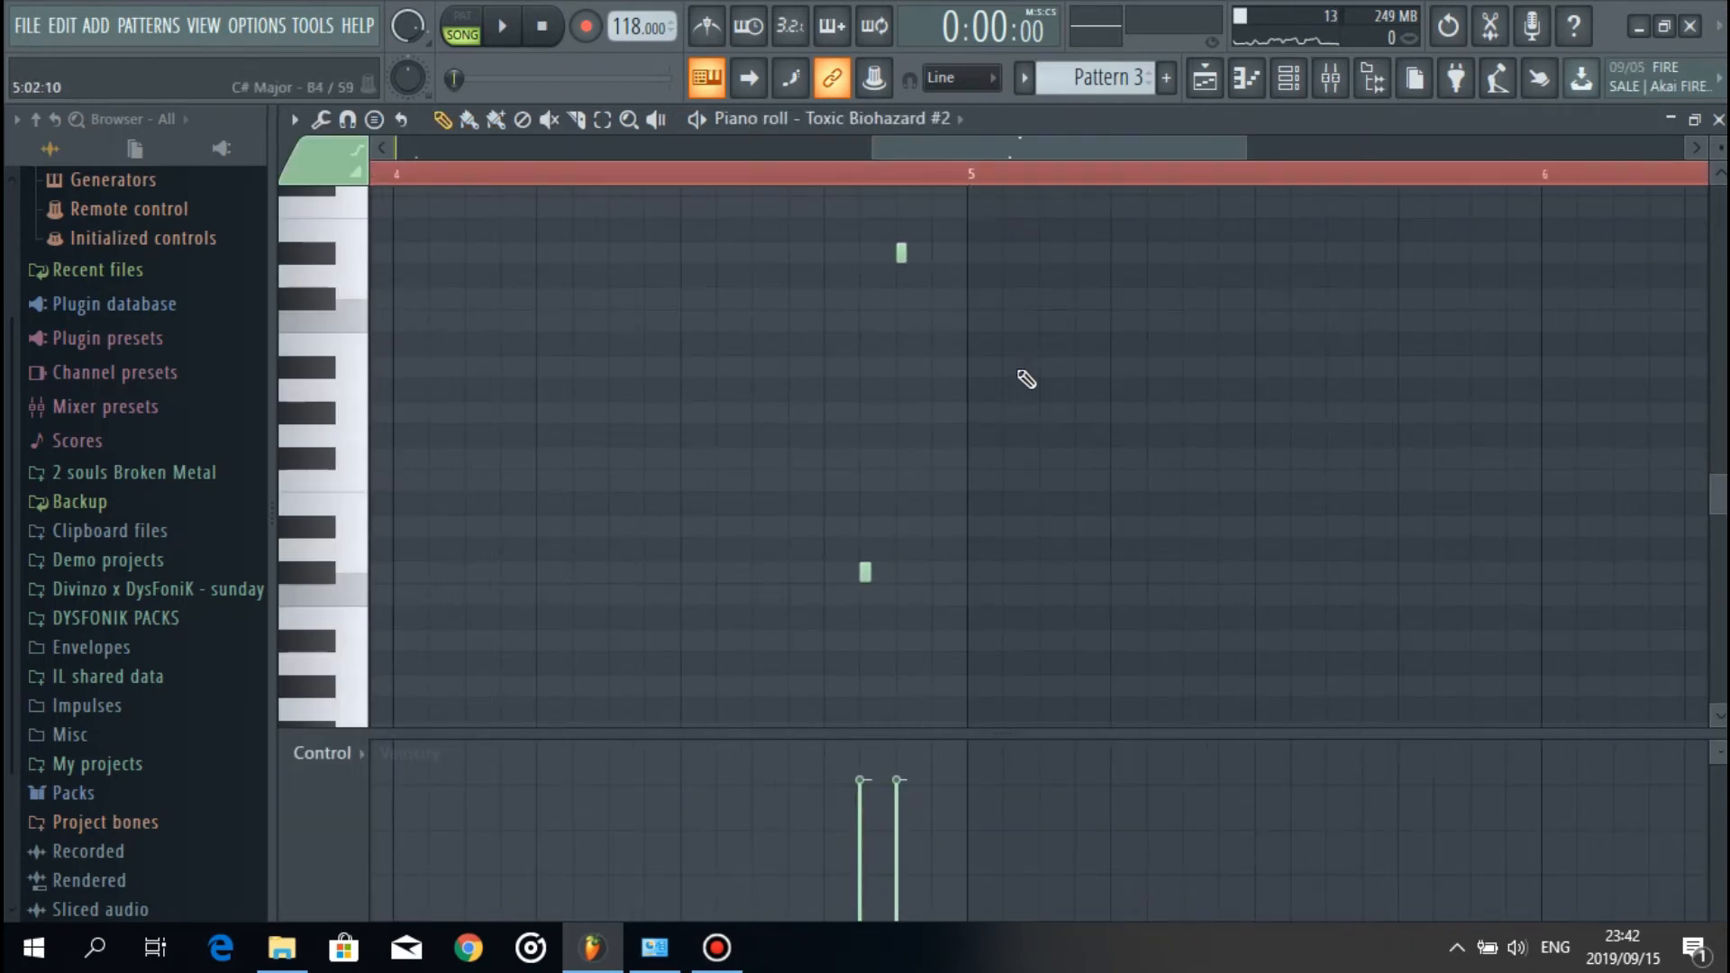
{"action": "left_click", "coordinate": [1009, 390]}
{"action": "left_click_drag", "start_coordinate": [1010, 385], "coordinate": [1010, 288]}
{"action": "key", "text": "space"}
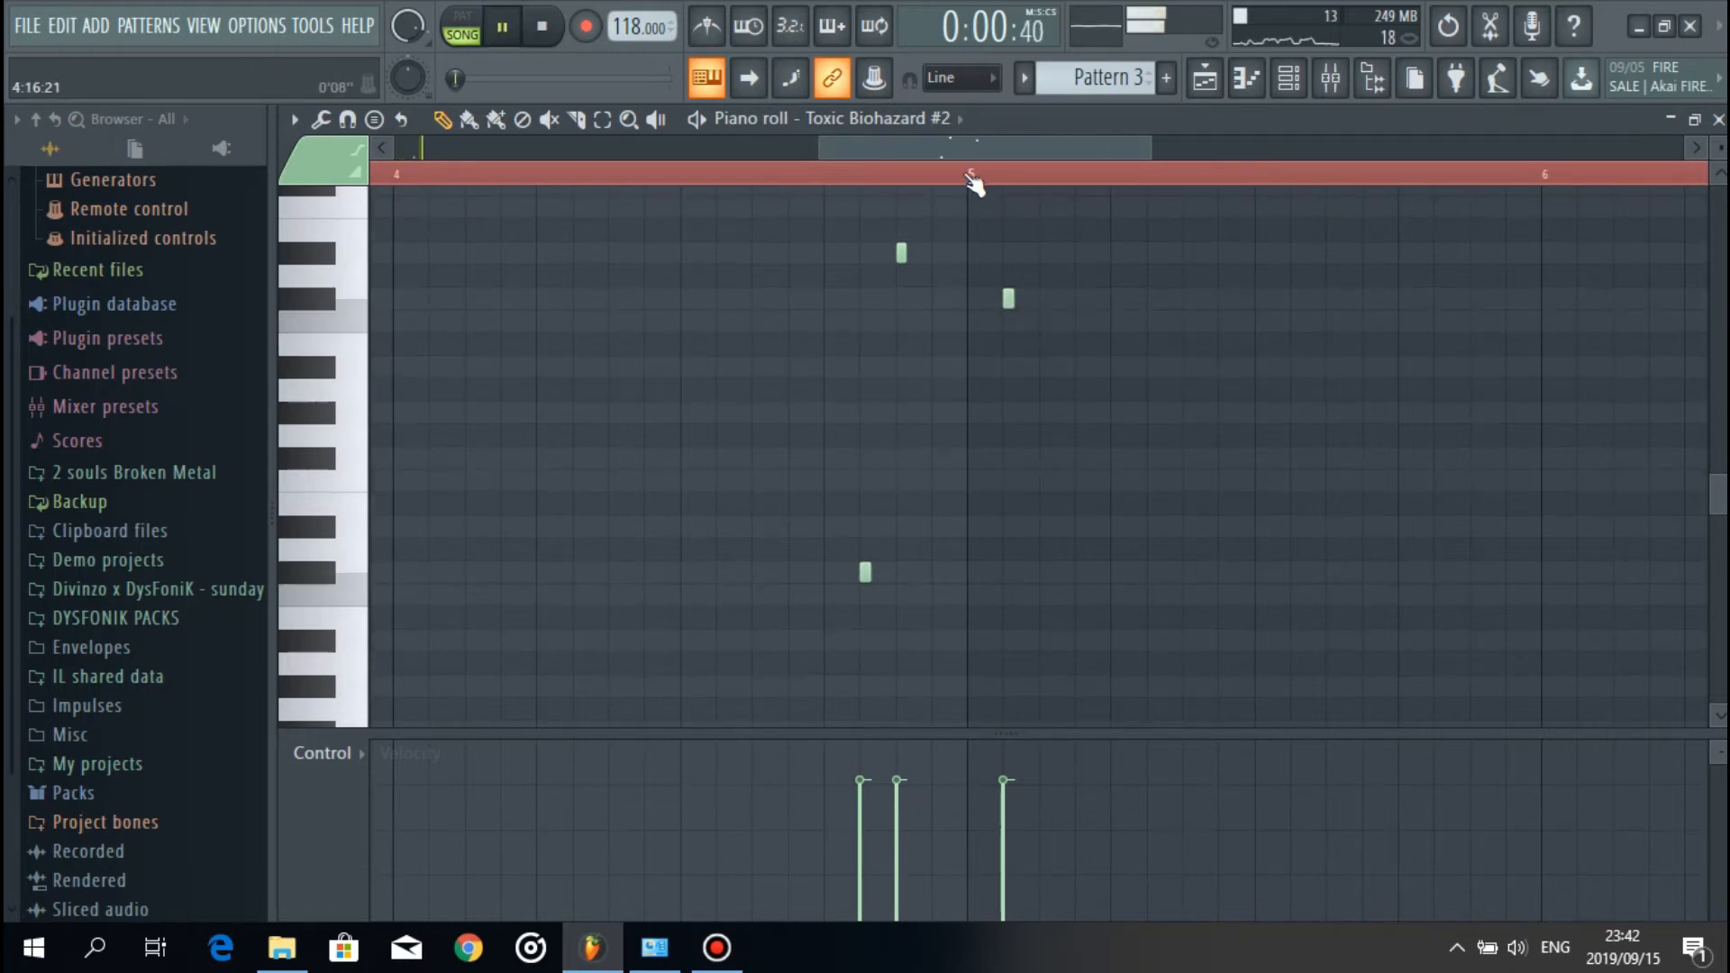
{"action": "scroll", "coordinate": [973, 181], "scroll_direction": "down", "scroll_amount": 5}
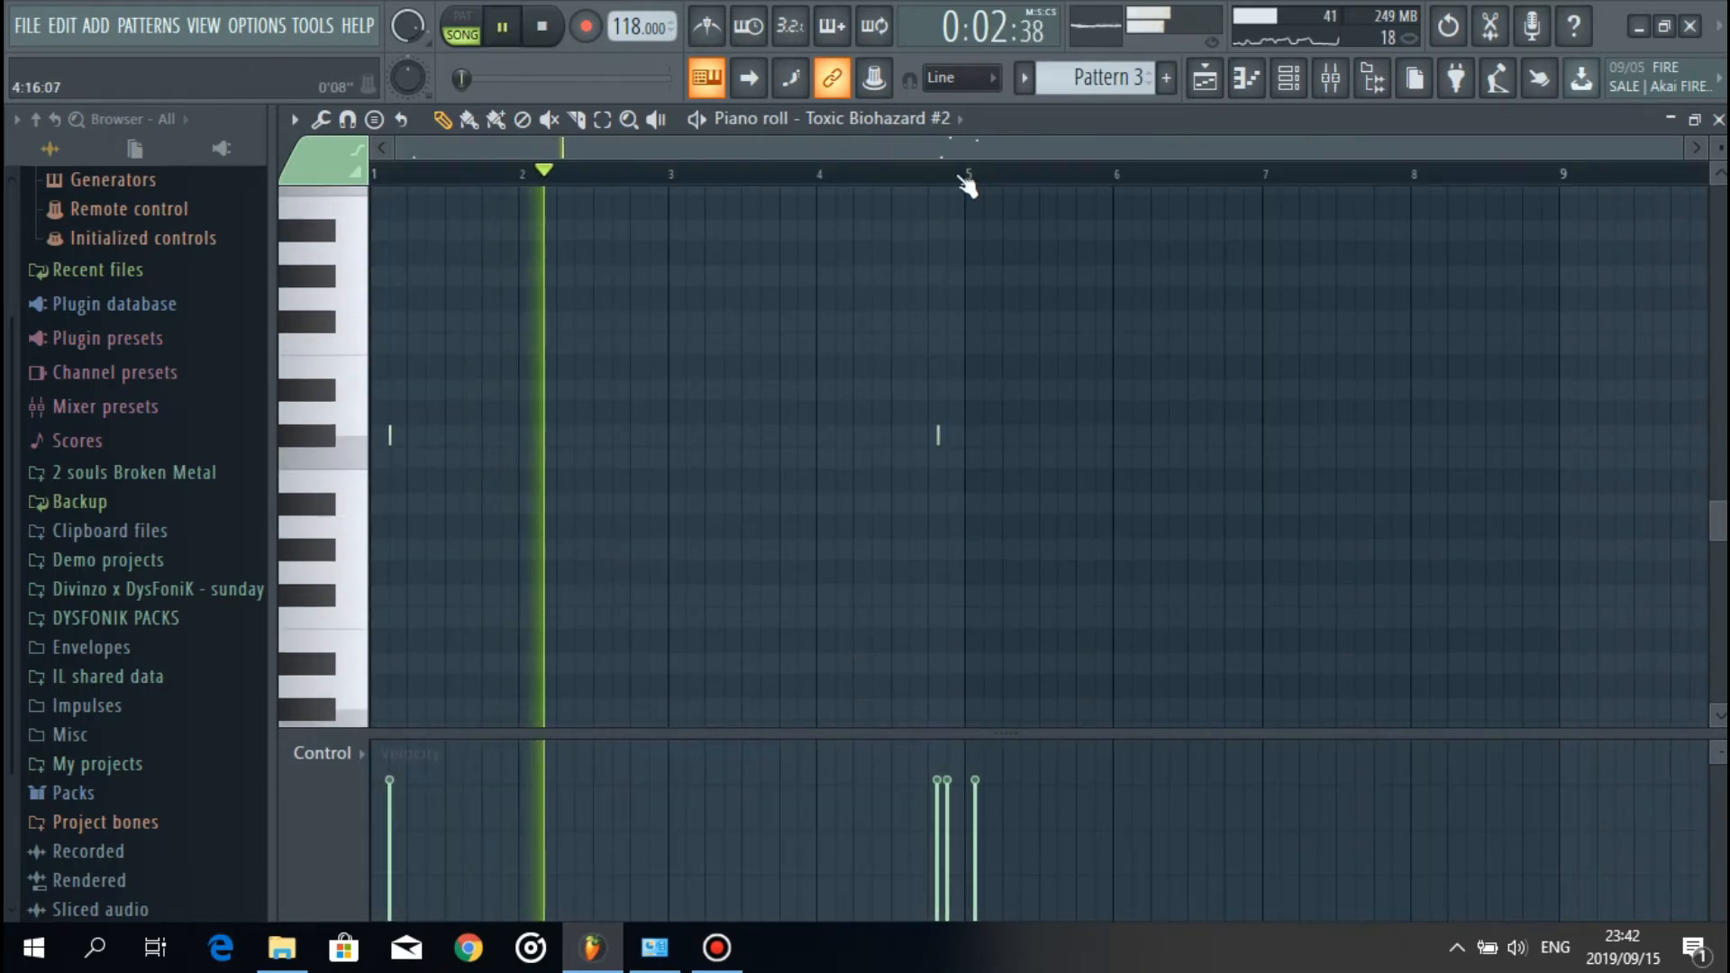
{"action": "scroll", "coordinate": [965, 181], "scroll_direction": "up", "scroll_amount": 5}
{"action": "scroll", "coordinate": [996, 309], "scroll_direction": "up", "scroll_amount": 3}
{"action": "scroll", "coordinate": [999, 307], "scroll_direction": "down", "scroll_amount": 5}
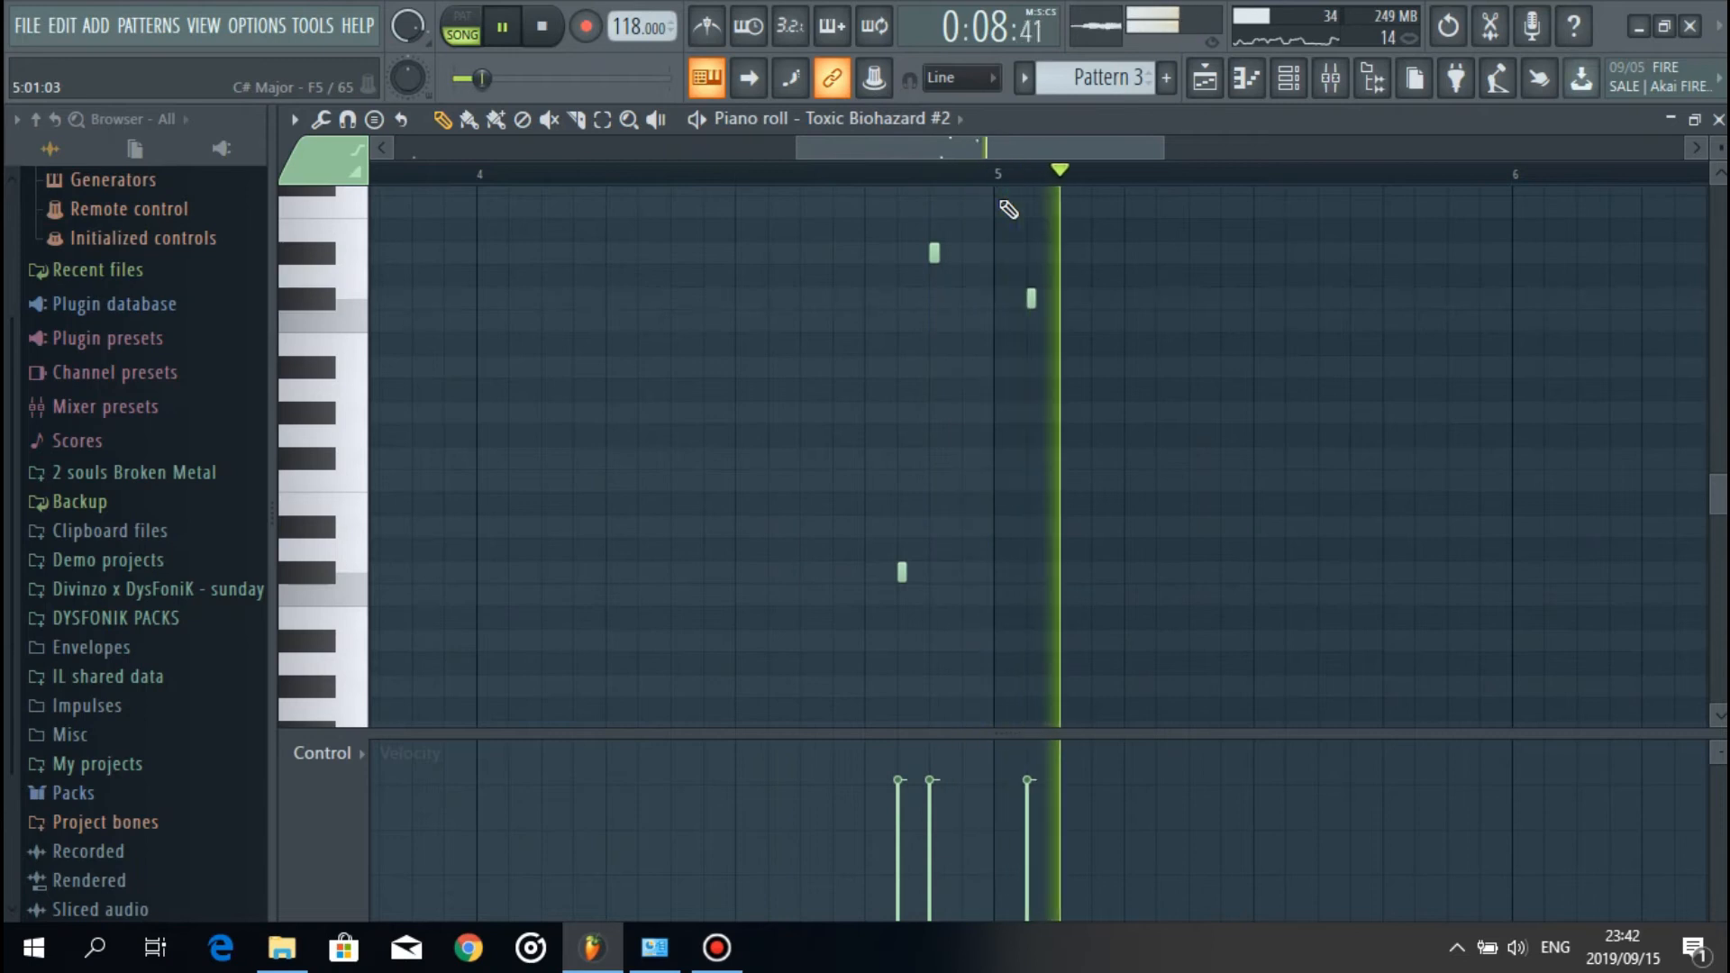
Step: Stop playback and adjust the short C#5 note near the start of bar 5 in Pattern 3
{"action": "key", "text": "space"}
{"action": "left_click_drag", "start_coordinate": [1040, 292], "coordinate": [1064, 302]}
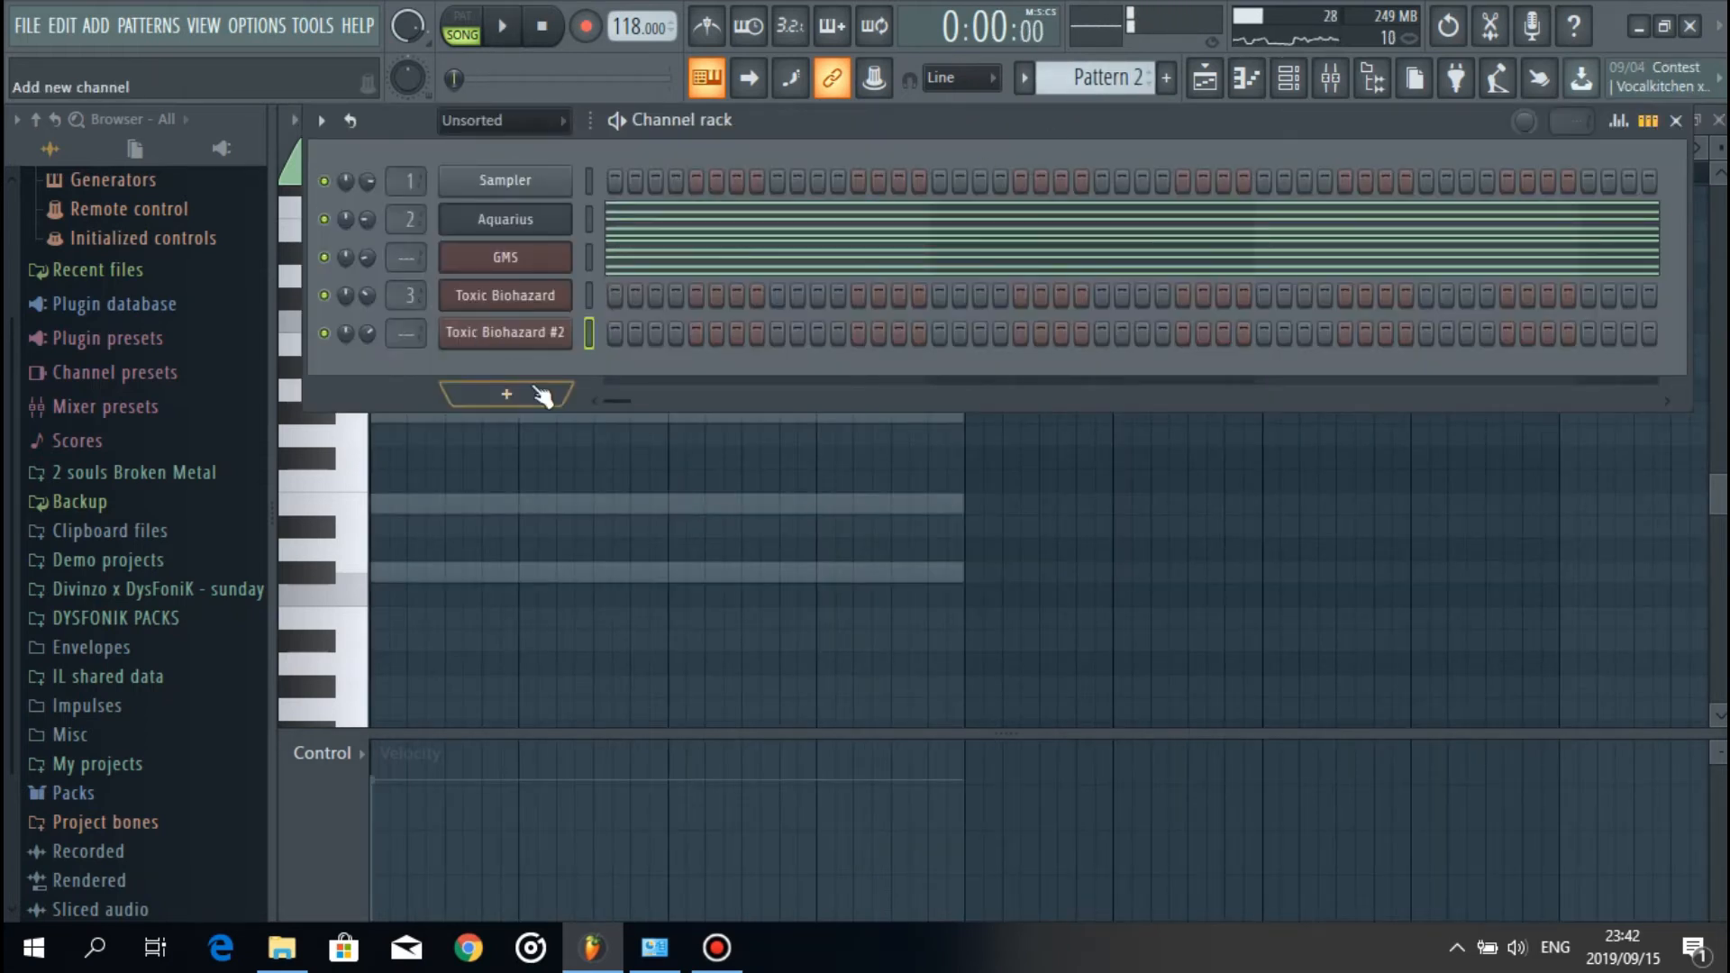
Step: Add a Harmless channel to the channel rack for Pattern 2 and replace it with Harmor
{"action": "left_click", "coordinate": [541, 394]}
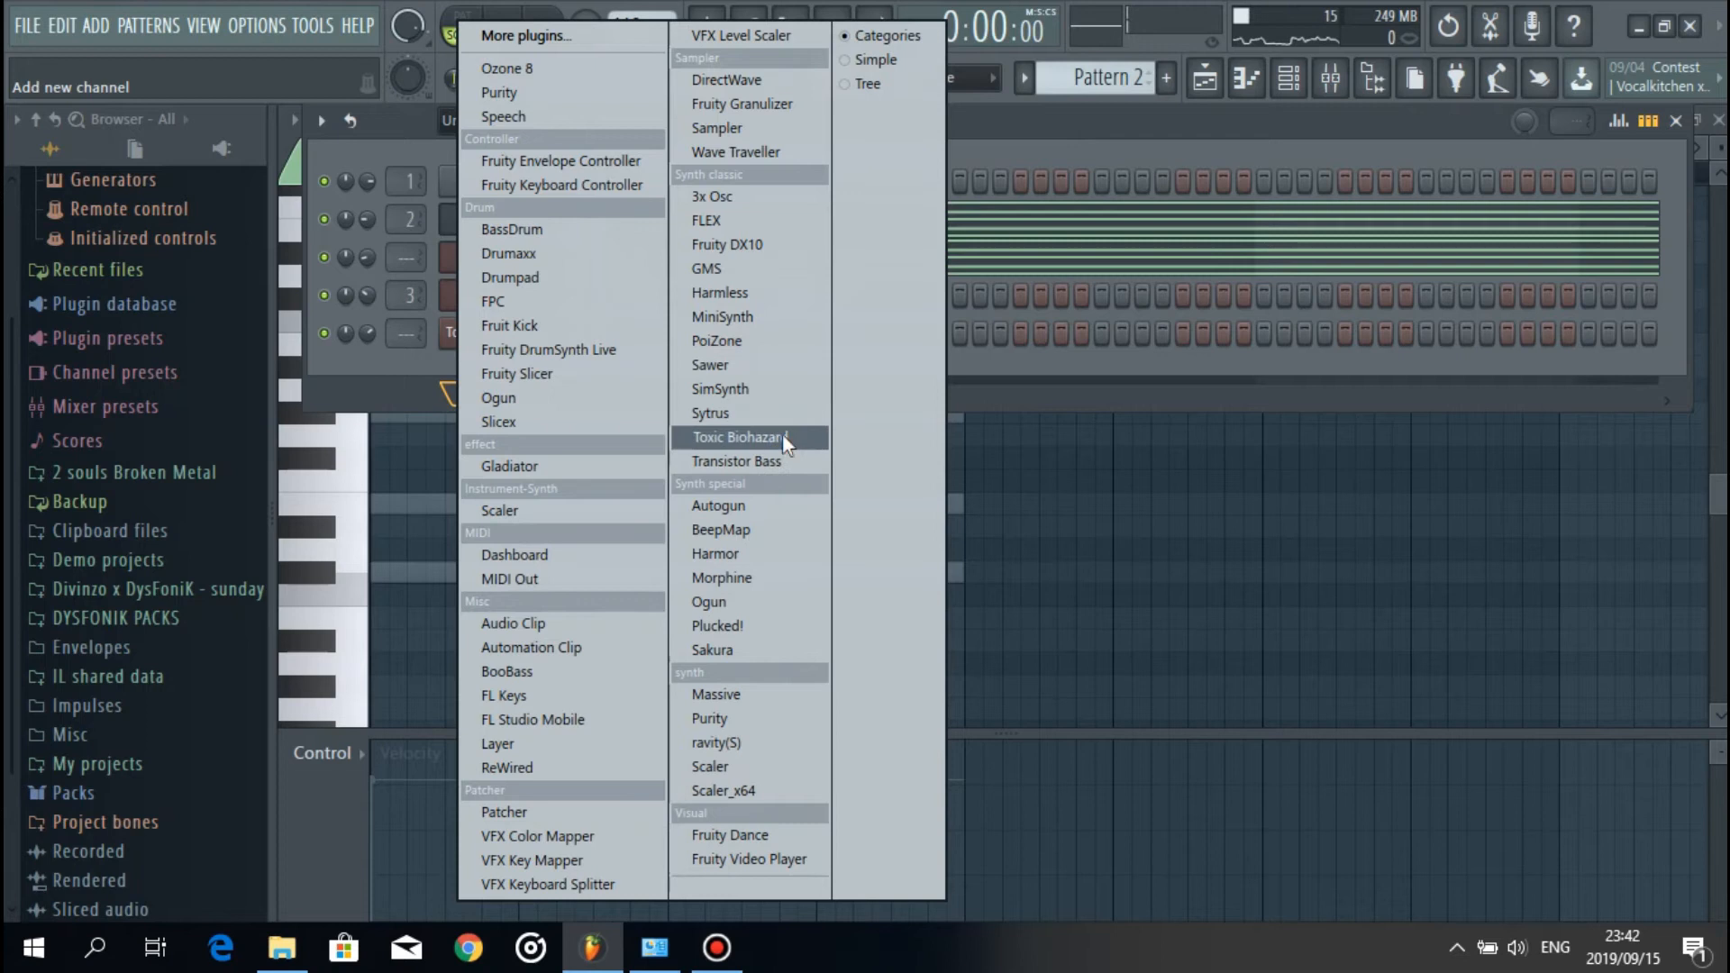
{"action": "left_click", "coordinate": [756, 299]}
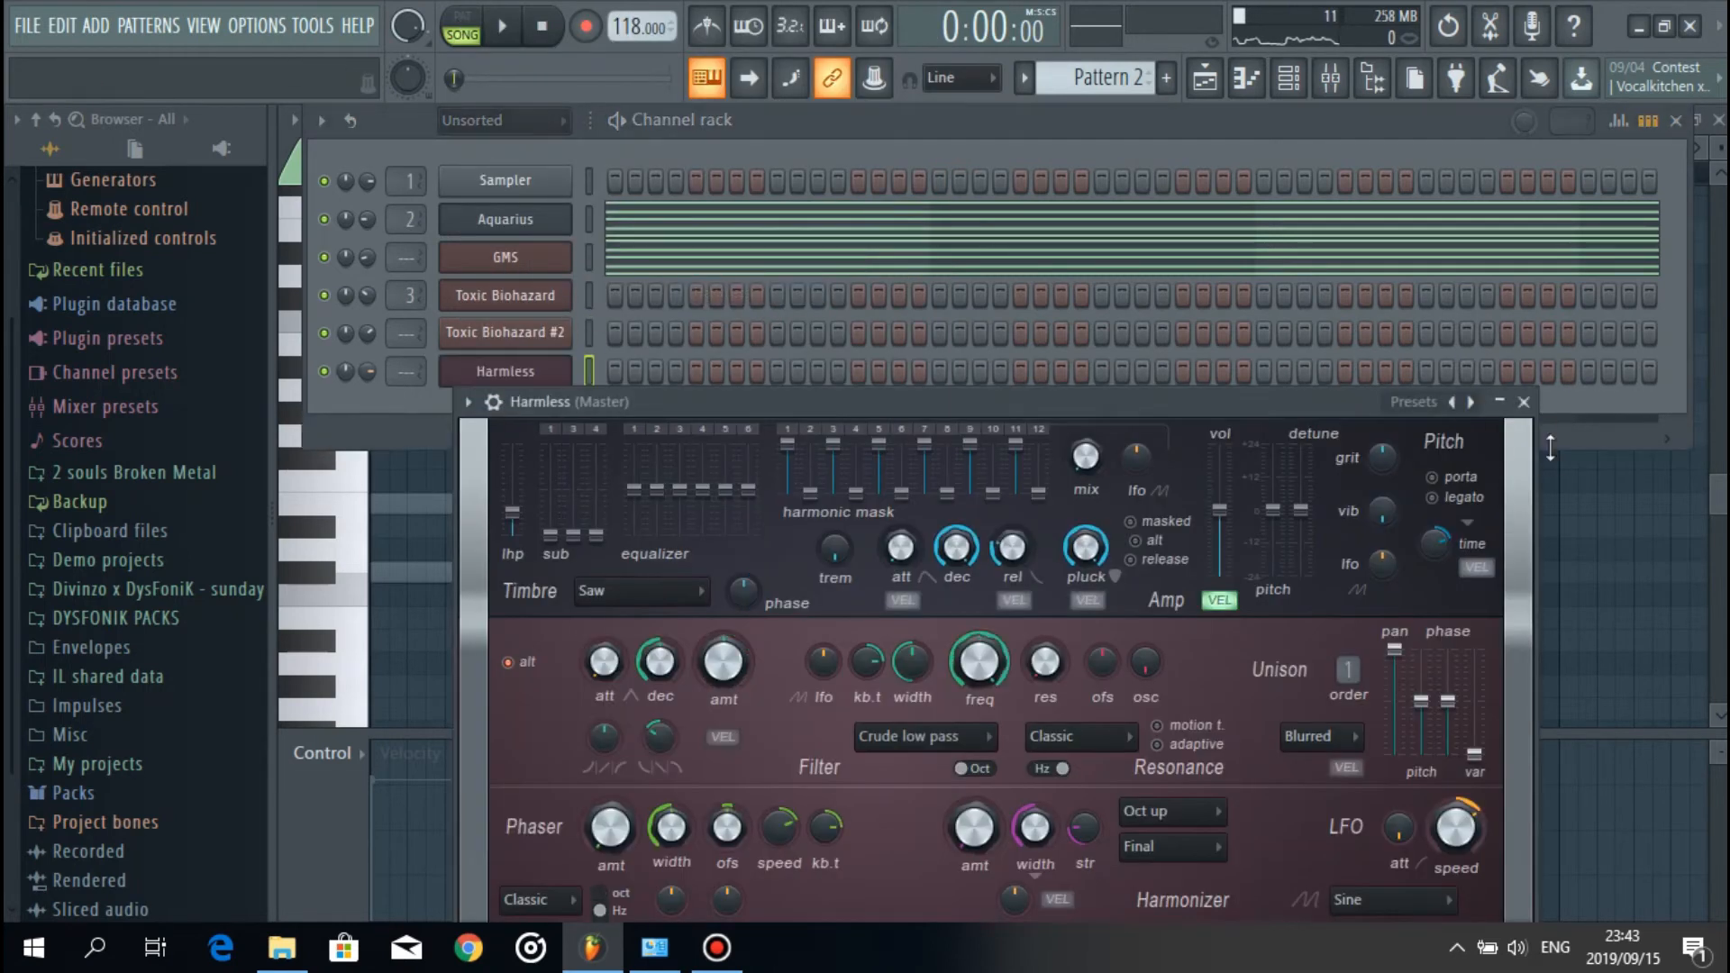
{"action": "left_click", "coordinate": [1524, 402]}
{"action": "right_click", "coordinate": [544, 370]}
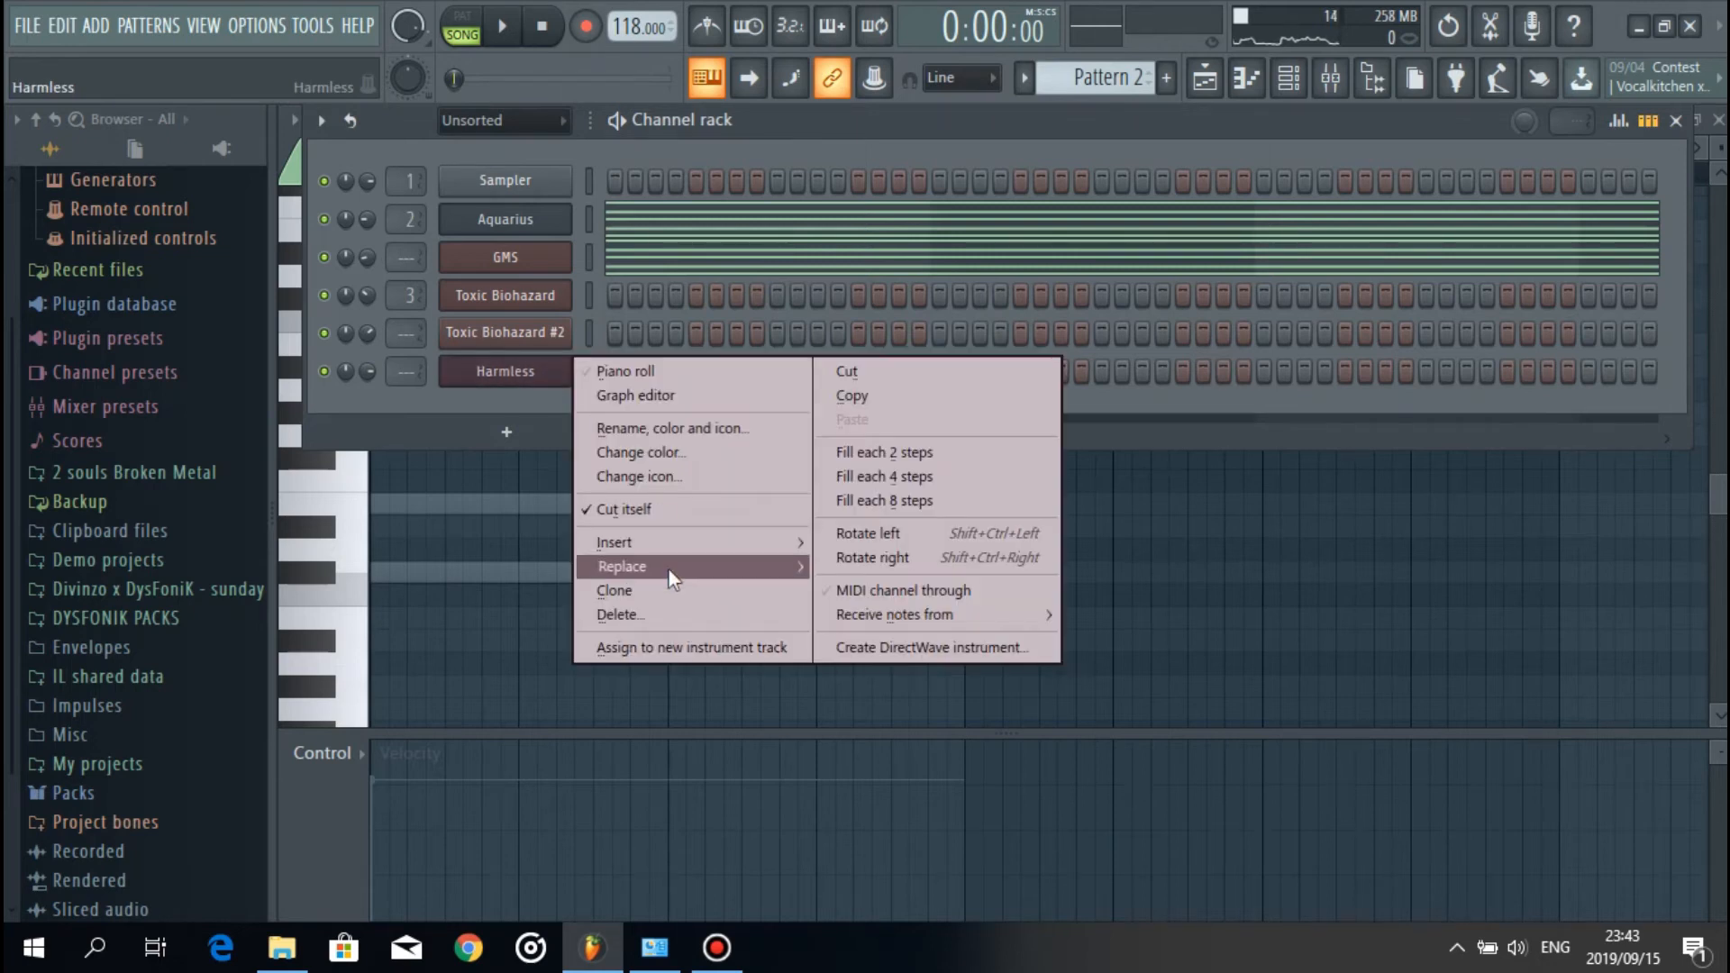
{"action": "mouse_move", "coordinate": [667, 567]}
{"action": "left_click", "coordinate": [1072, 578]}
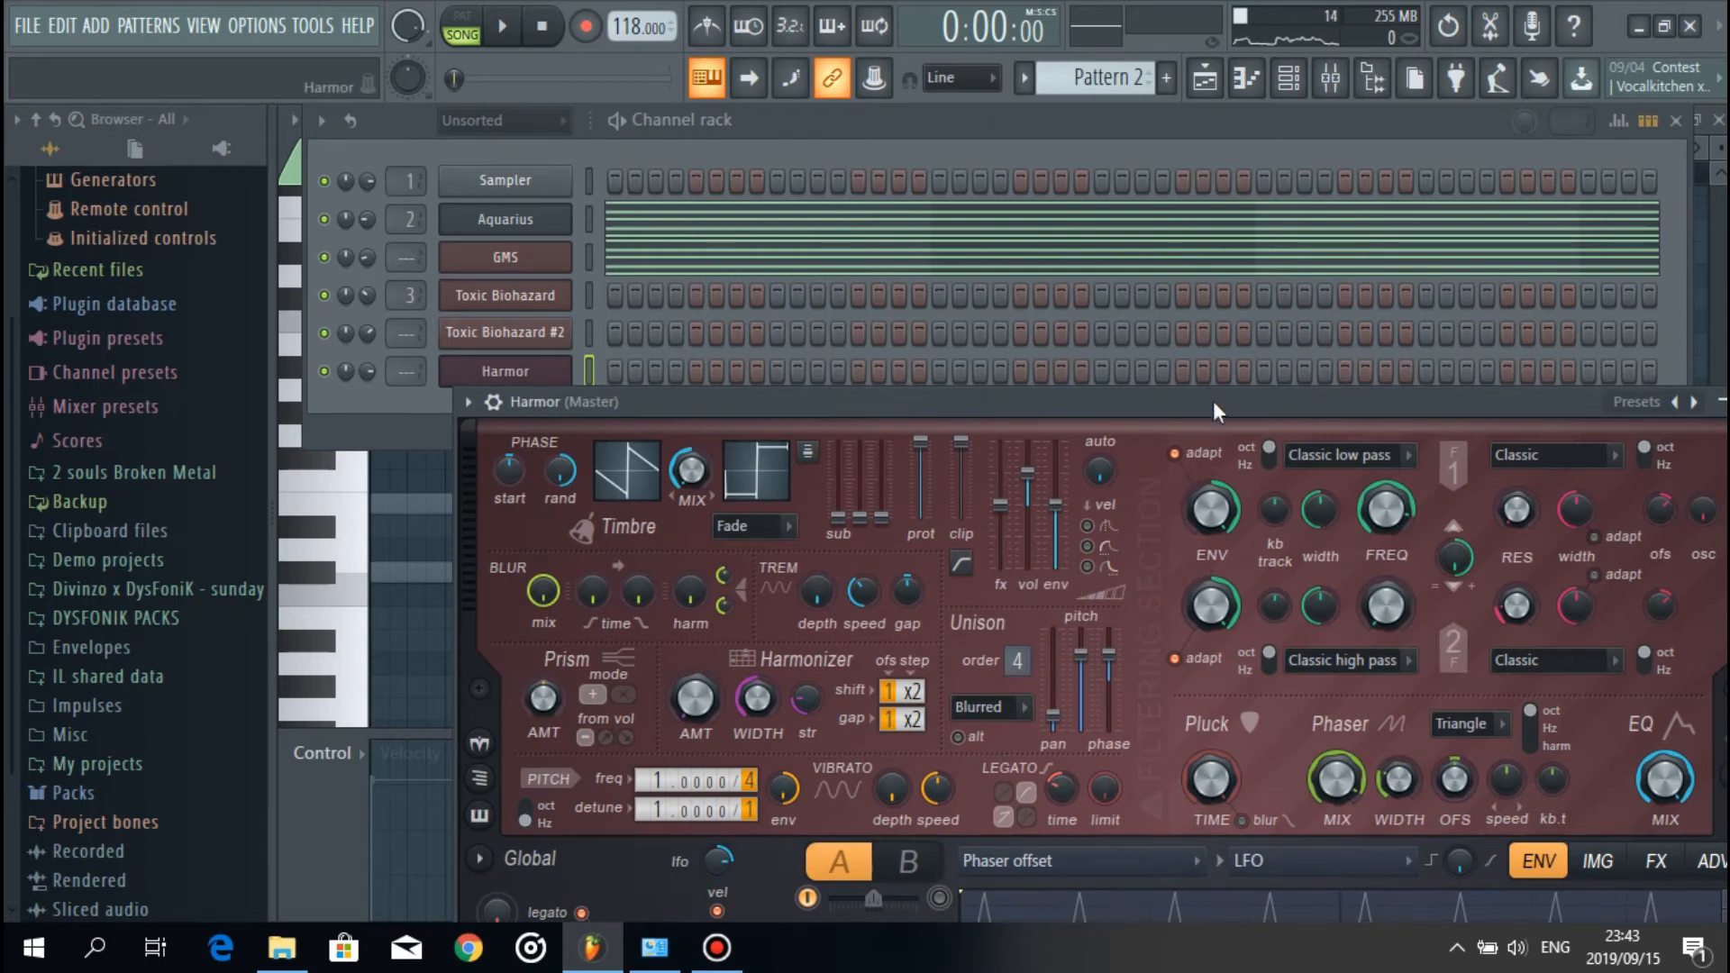
Step: Load the "Over the top" synthesizer preset in Harmor and audition it with a test note
{"action": "left_click_drag", "start_coordinate": [1212, 410], "coordinate": [1433, 271]}
{"action": "right_click", "coordinate": [1579, 263]}
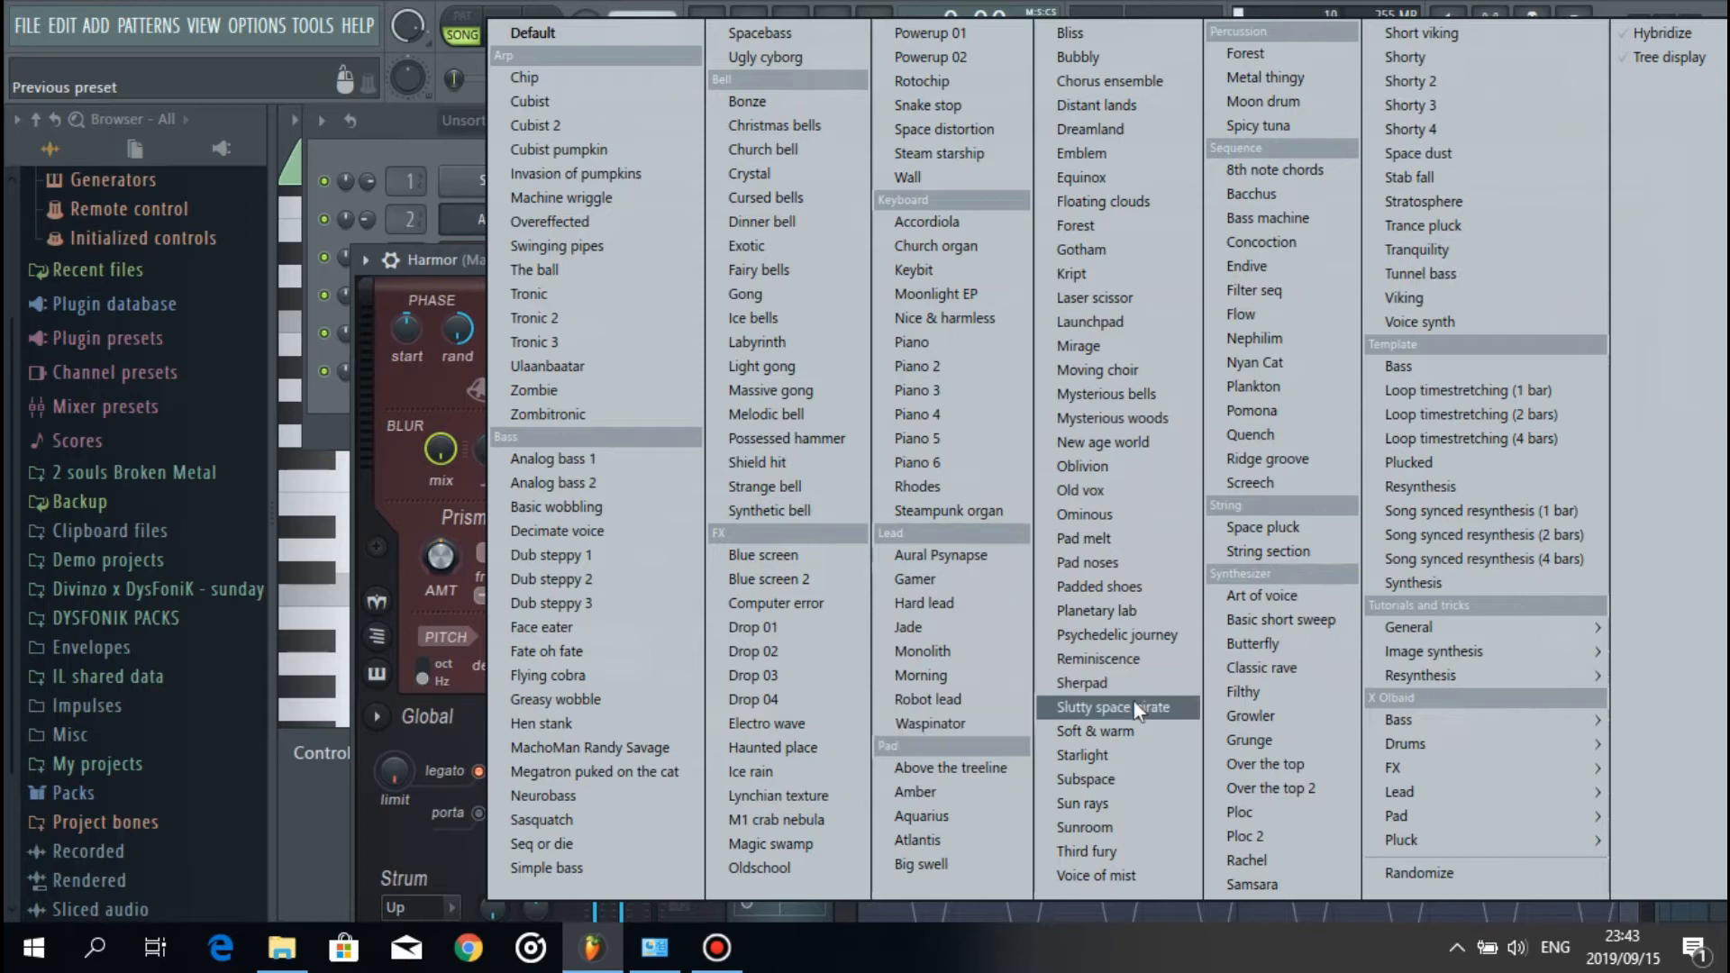
{"action": "left_click", "coordinate": [1293, 768]}
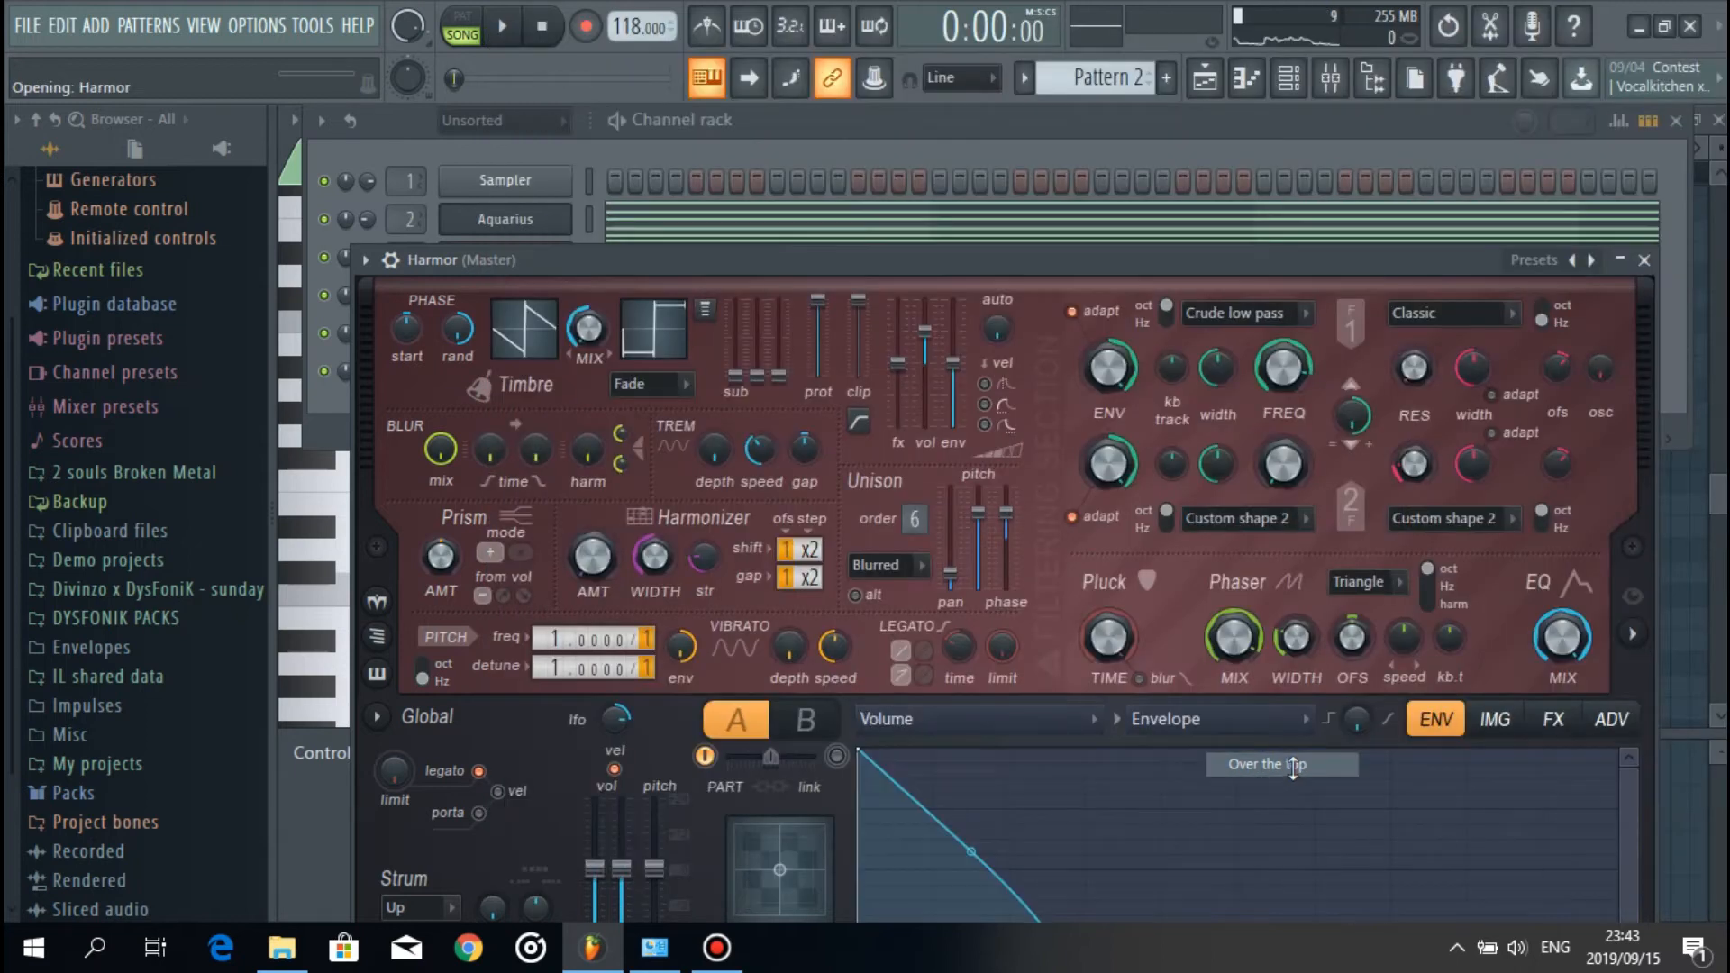
{"action": "left_click", "coordinate": [1591, 262]}
{"action": "left_click", "coordinate": [1586, 262]}
{"action": "left_click", "coordinate": [1580, 266]}
{"action": "left_click", "coordinate": [1579, 266]}
{"action": "key", "text": "y"}
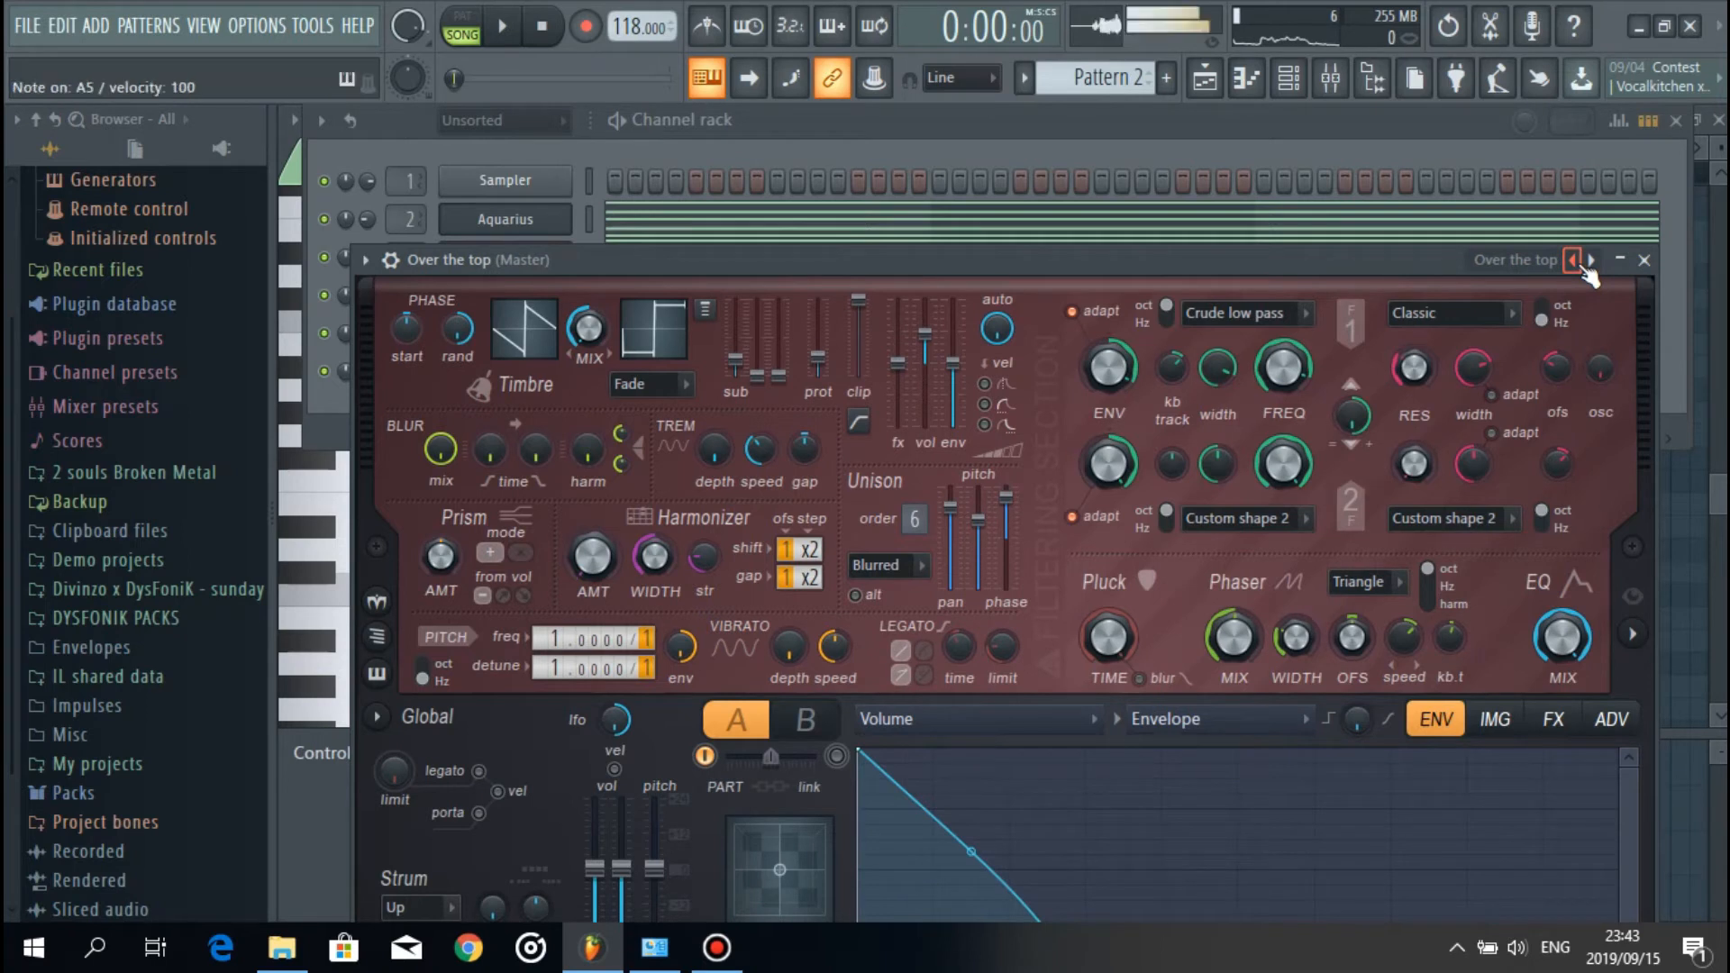
Step: Route the Over the top channel to mixer insert 4 and briefly play the song
{"action": "left_click", "coordinate": [393, 260]}
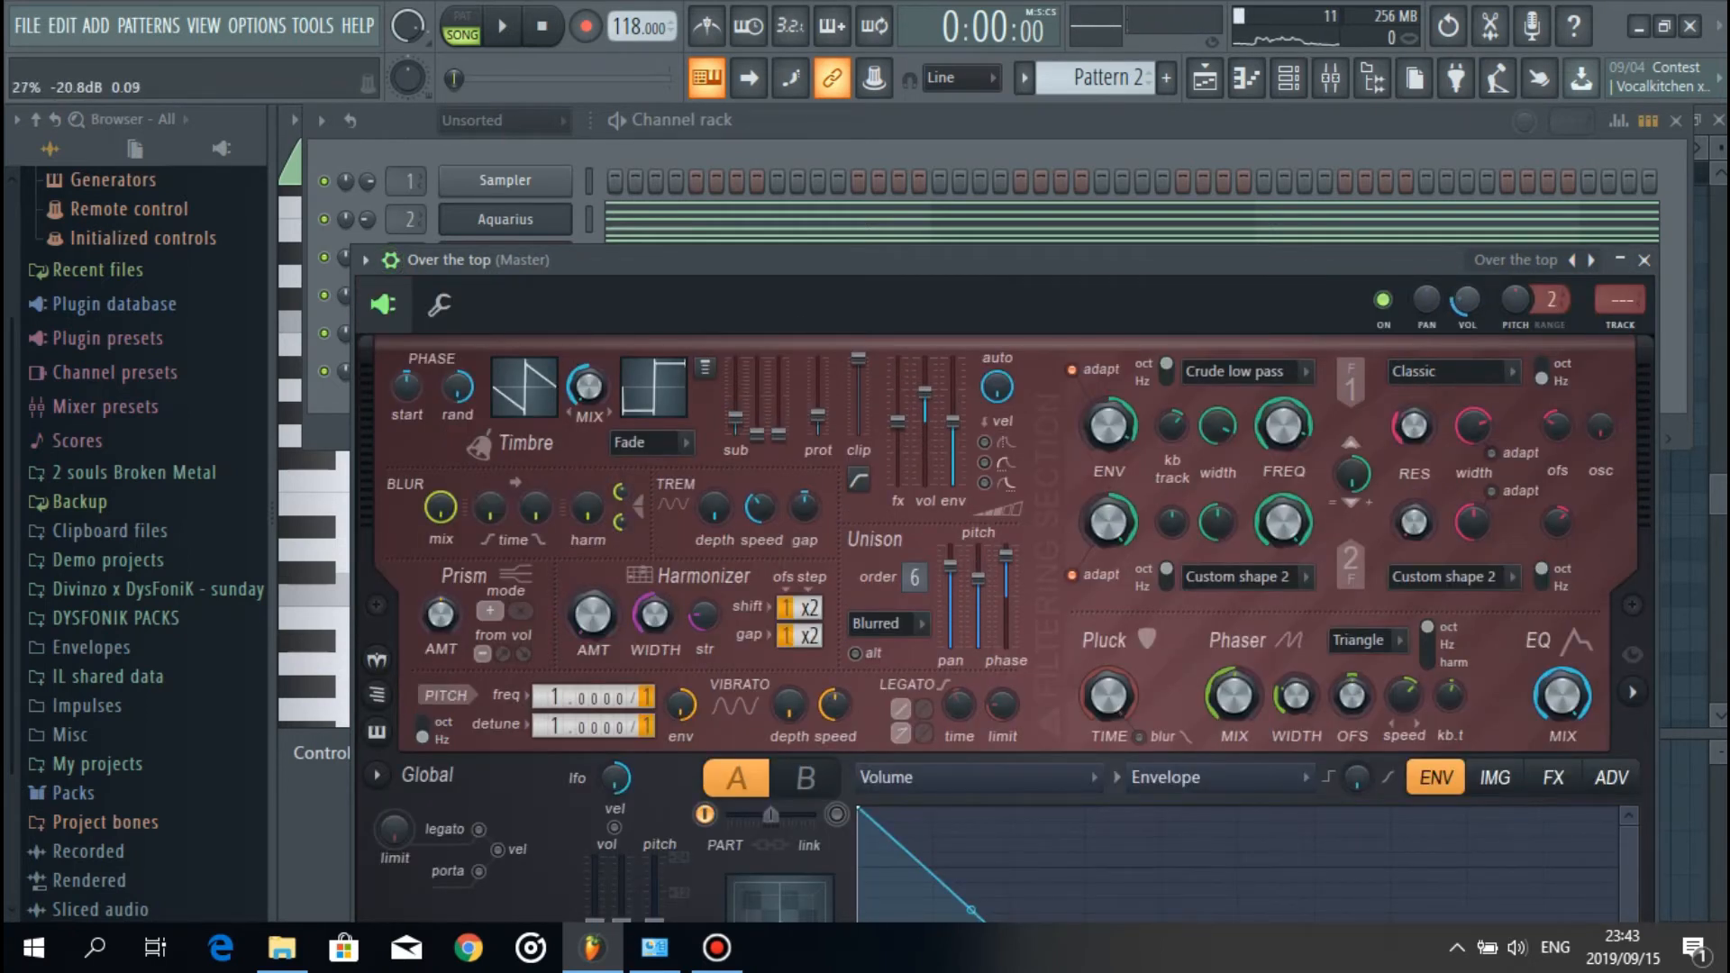
{"action": "key", "text": "F9"}
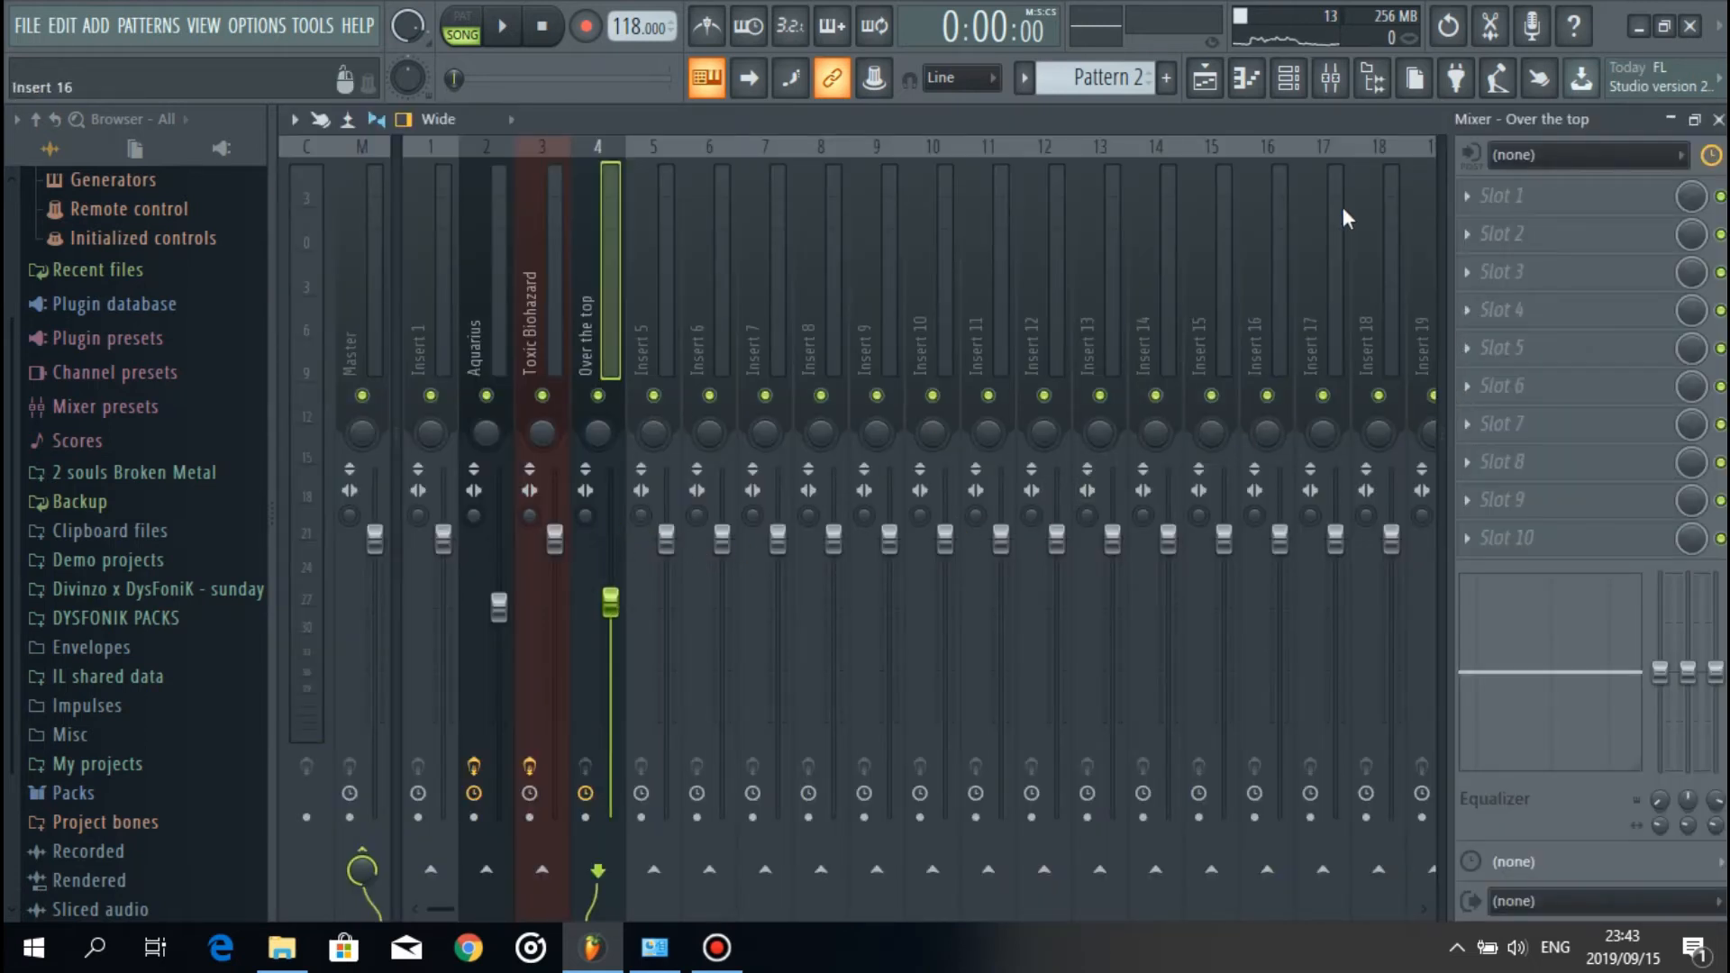
{"action": "left_click", "coordinate": [1288, 78]}
{"action": "key", "text": "space"}
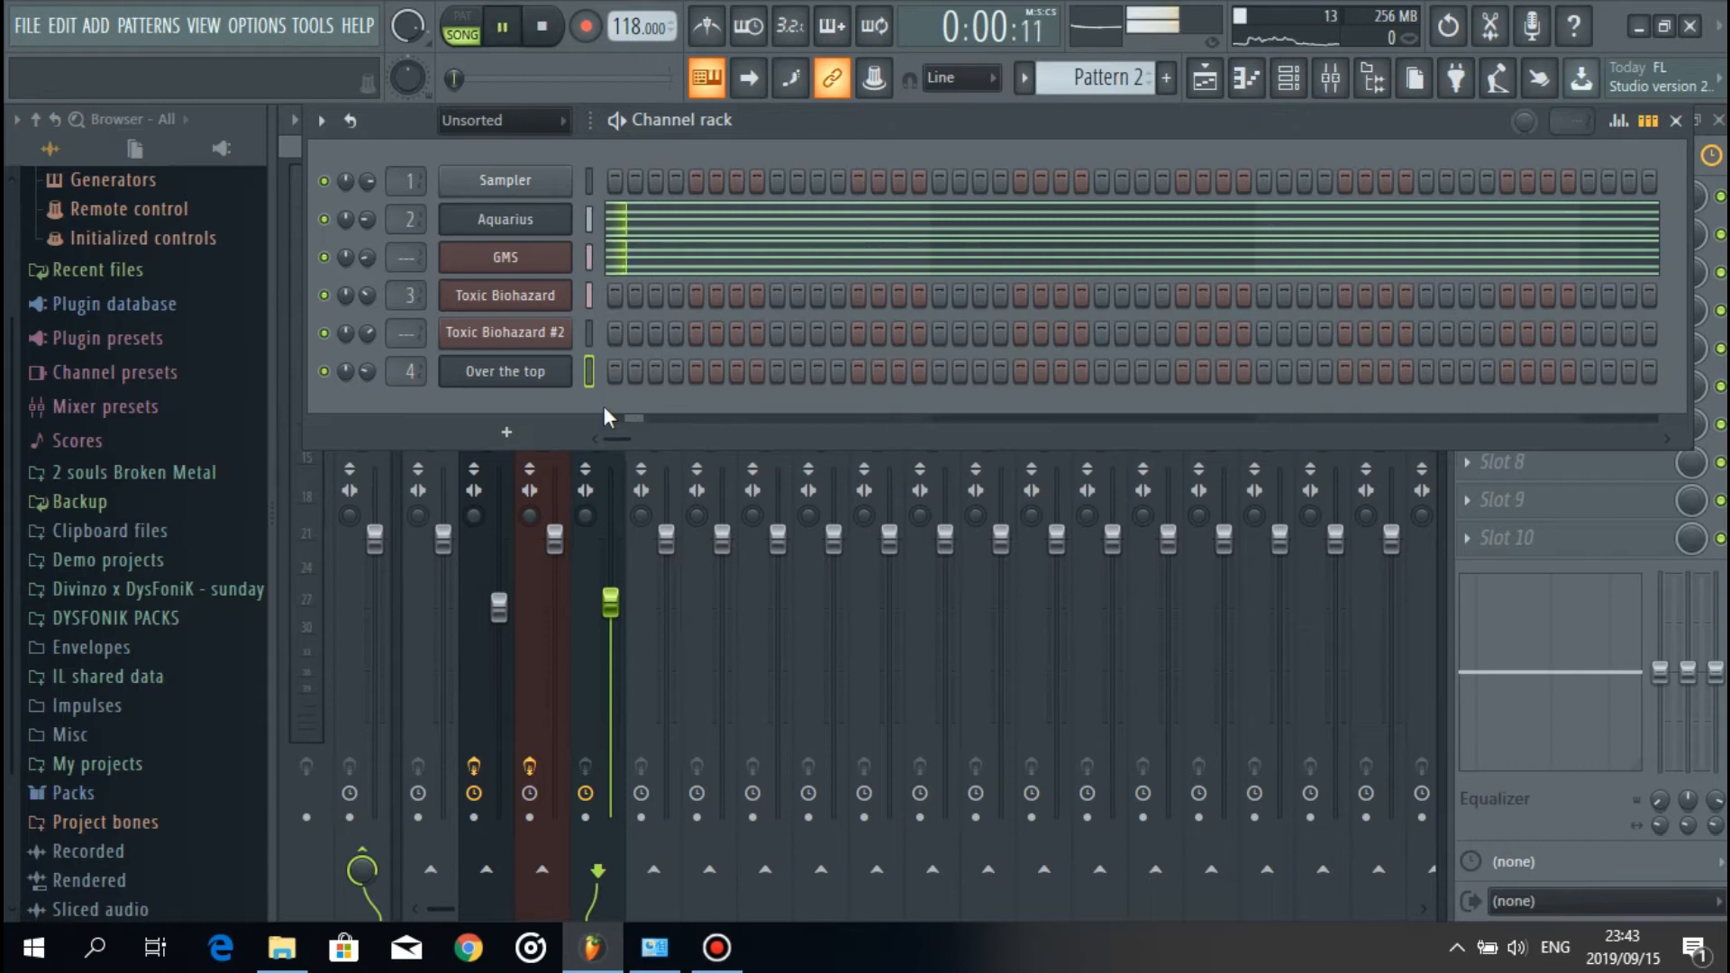
{"action": "key", "text": "space"}
Step: Draw a one-step G#4, B4 and D#5 chord at step 10 of bar 1 in Over the top's Pattern 2 piano roll
{"action": "right_click", "coordinate": [543, 370]}
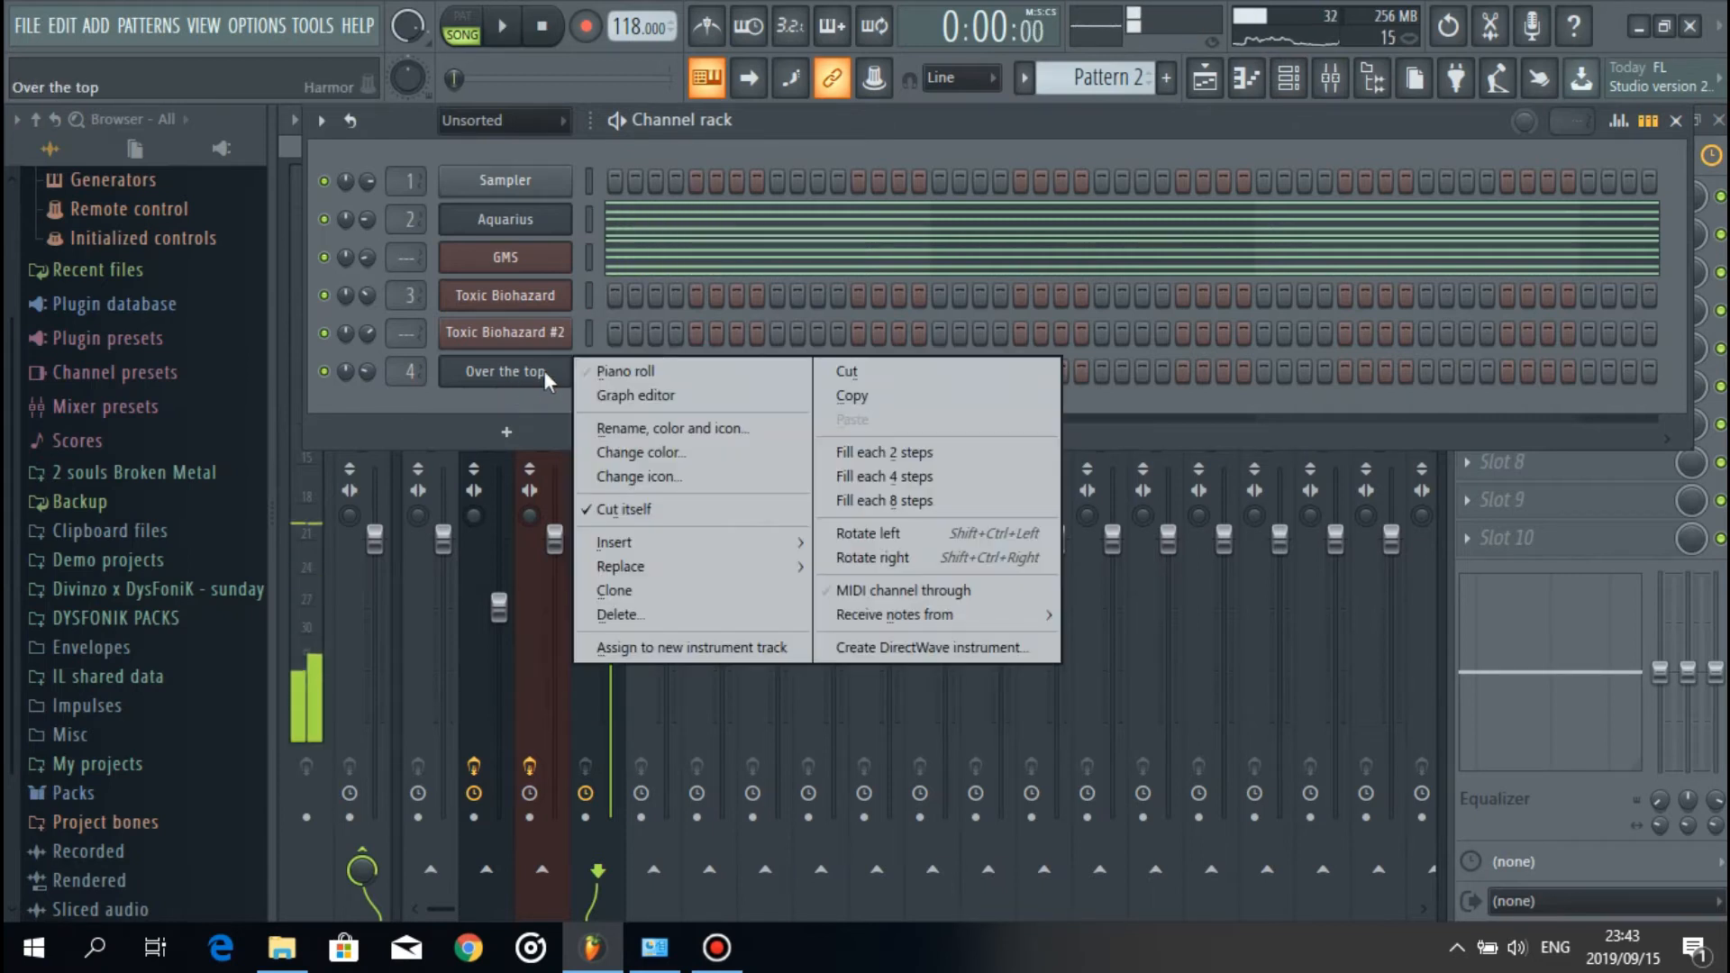
{"action": "left_click", "coordinate": [629, 370]}
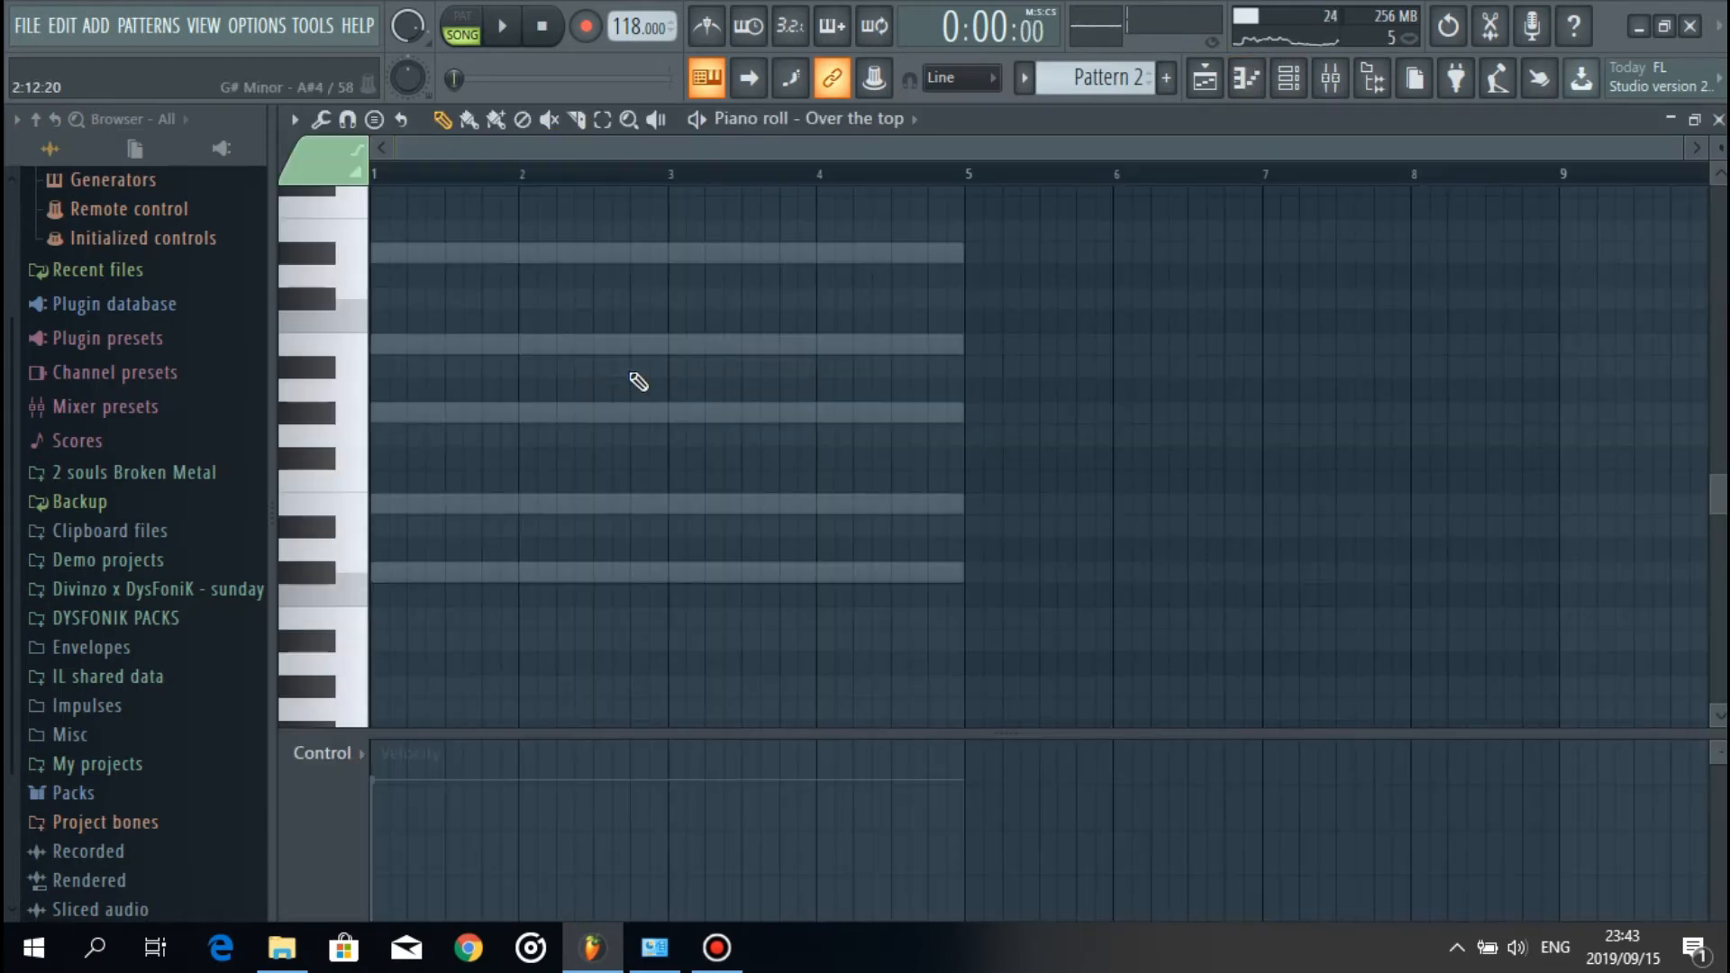
{"action": "left_click_drag", "start_coordinate": [1681, 146], "coordinate": [964, 148]}
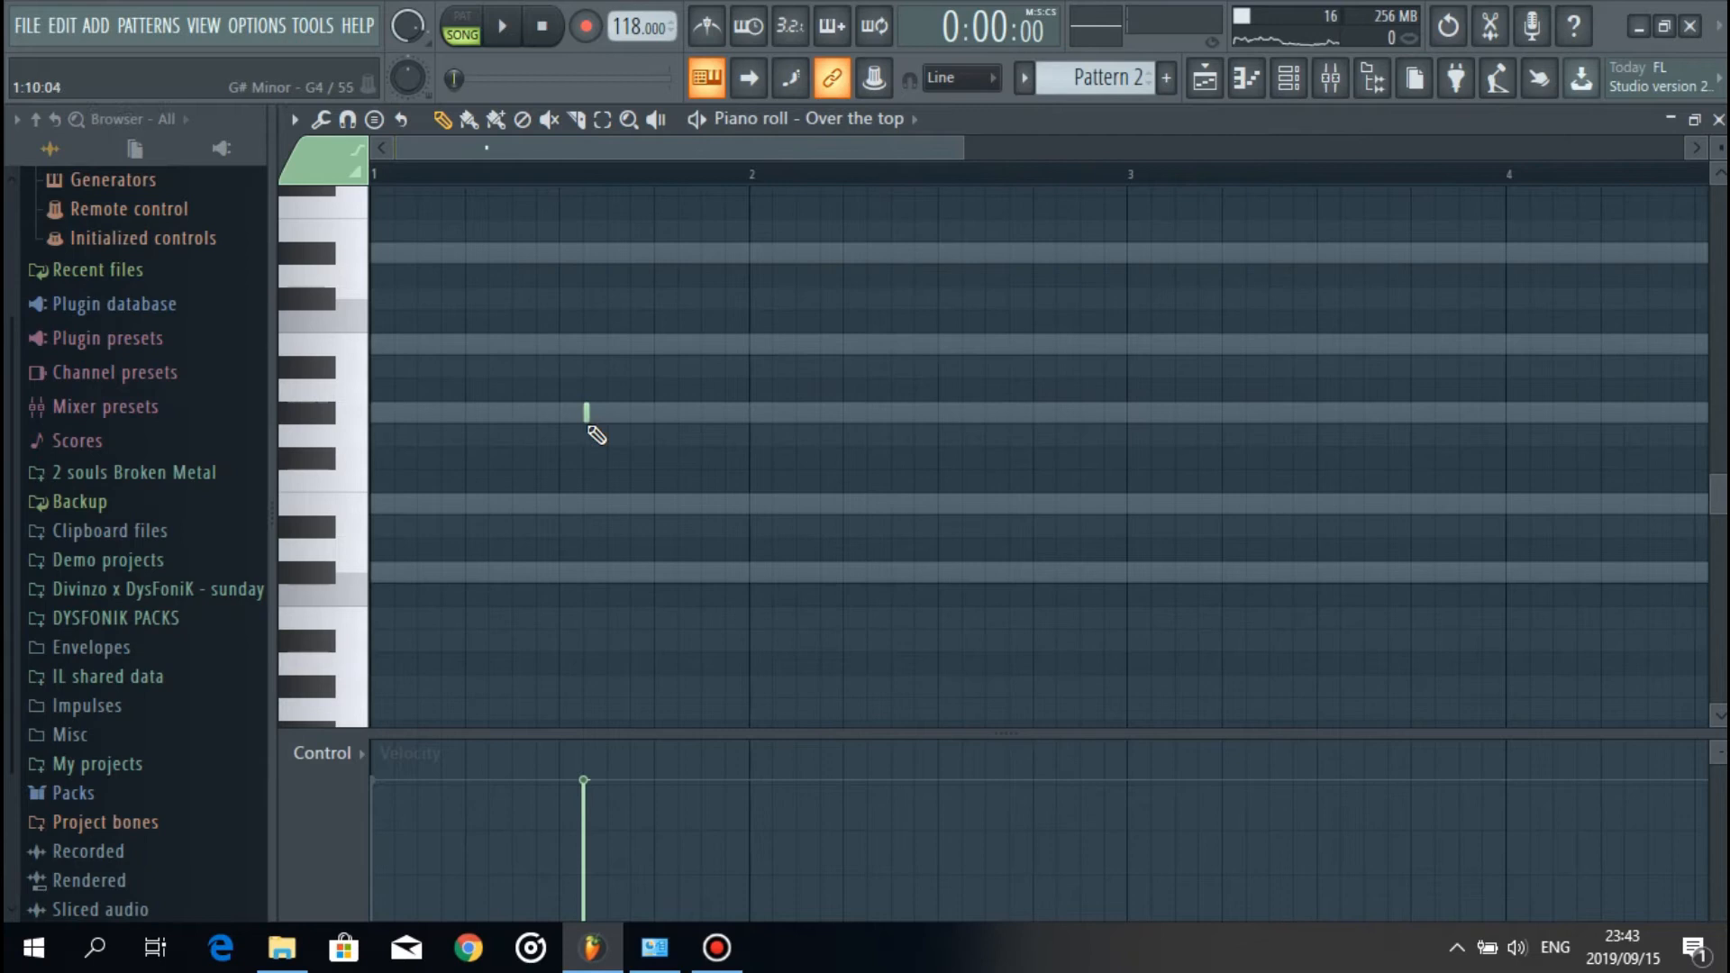
{"action": "mouse_move", "coordinate": [598, 407]}
{"action": "left_mouse_down"}
{"action": "mouse_move", "coordinate": [593, 318]}
{"action": "mouse_move", "coordinate": [594, 410]}
{"action": "left_mouse_up"}
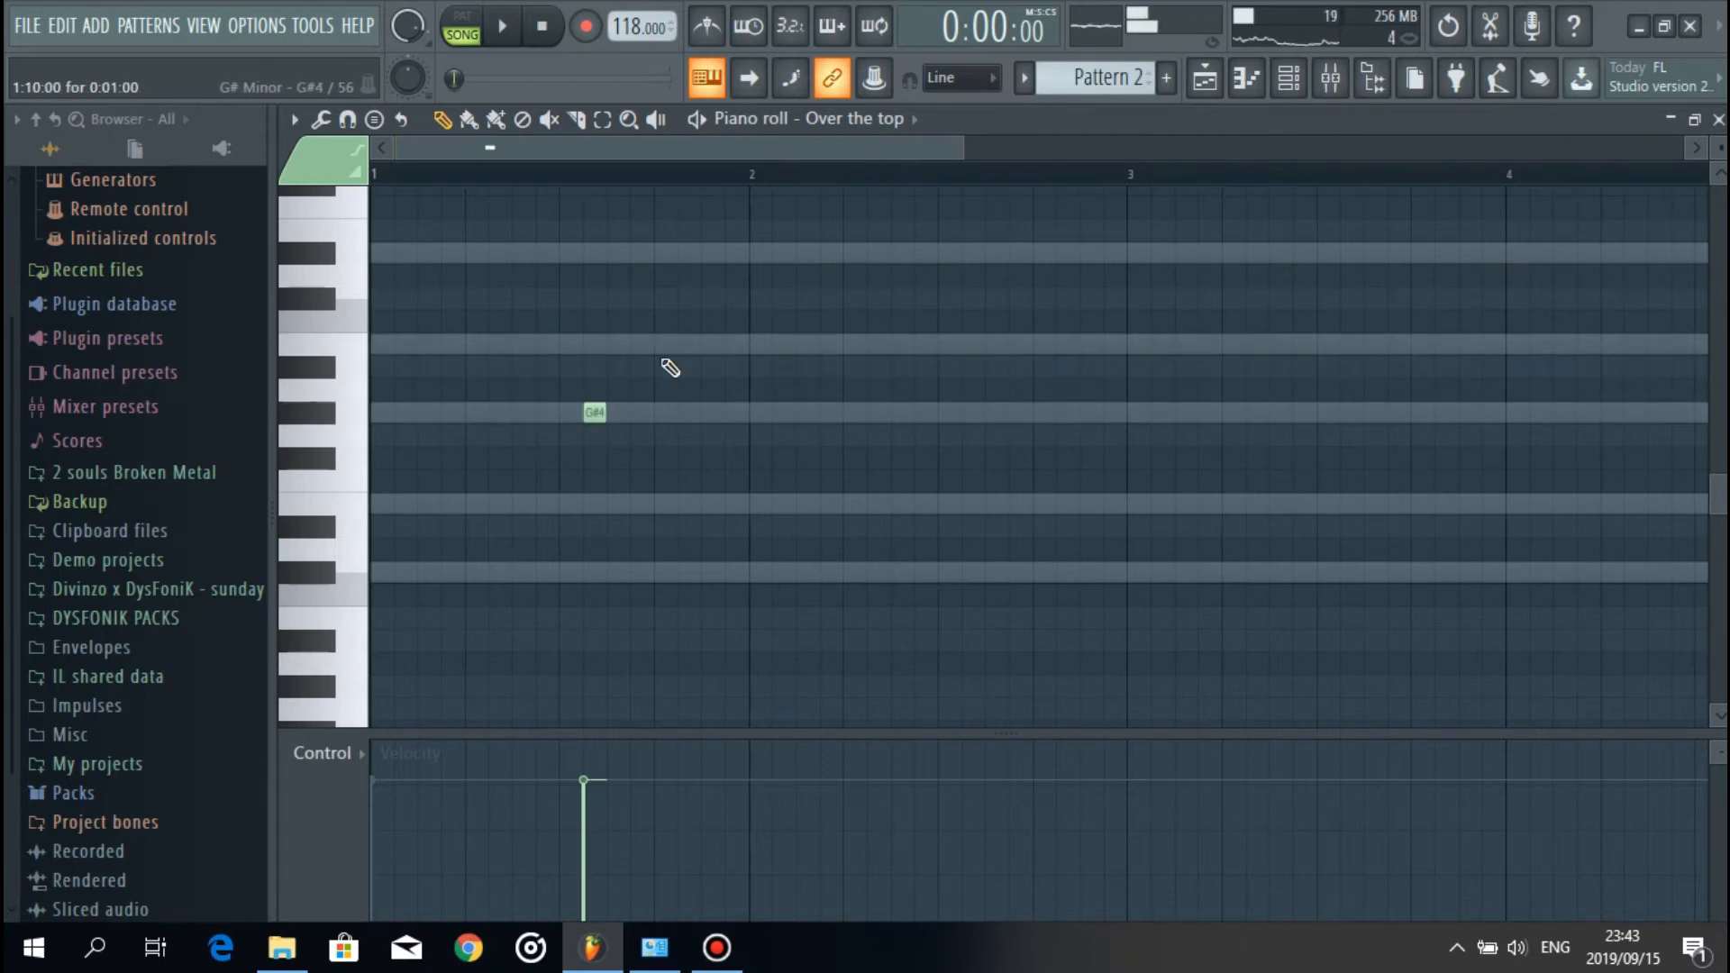
{"action": "left_click", "coordinate": [594, 344]}
{"action": "left_click", "coordinate": [592, 253]}
{"action": "key", "text": "space"}
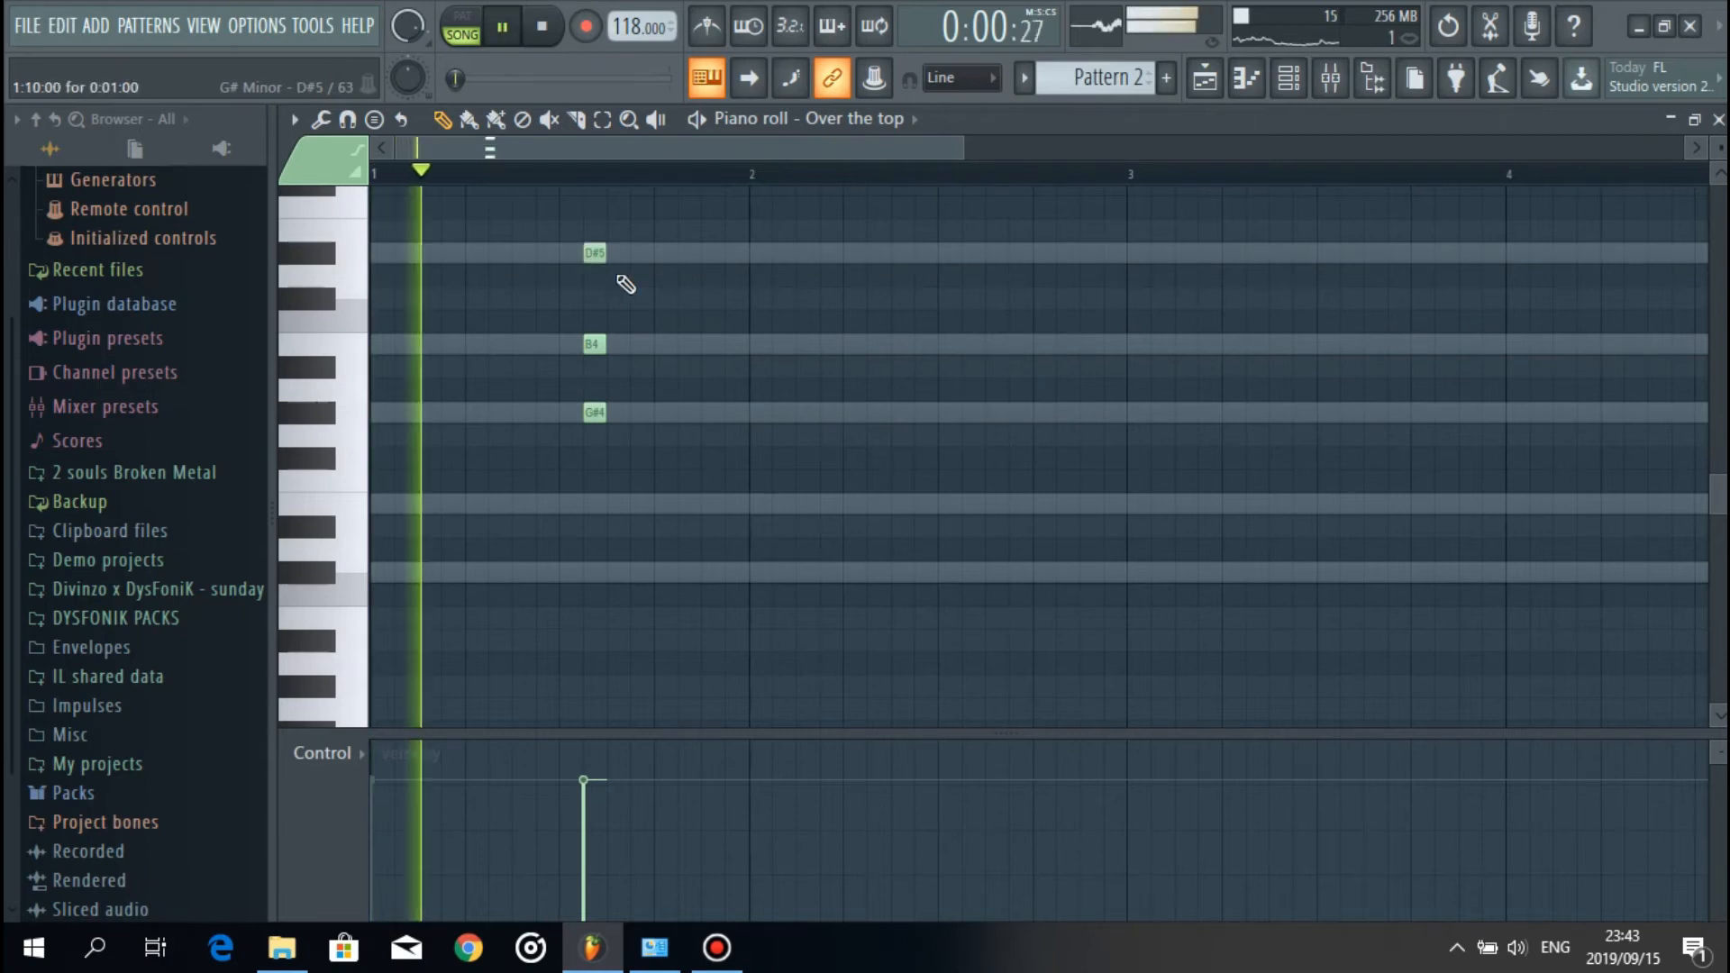
Step: Copy and reposition the chord so bar 1 has it at steps 7, 11 and 14, checking against playback
{"action": "left_click_drag", "start_coordinate": [709, 446], "coordinate": [690, 257]}
{"action": "key", "text": "space"}
{"action": "key", "text": "space"}
{"action": "key", "text": "space"}
{"action": "key", "text": "space"}
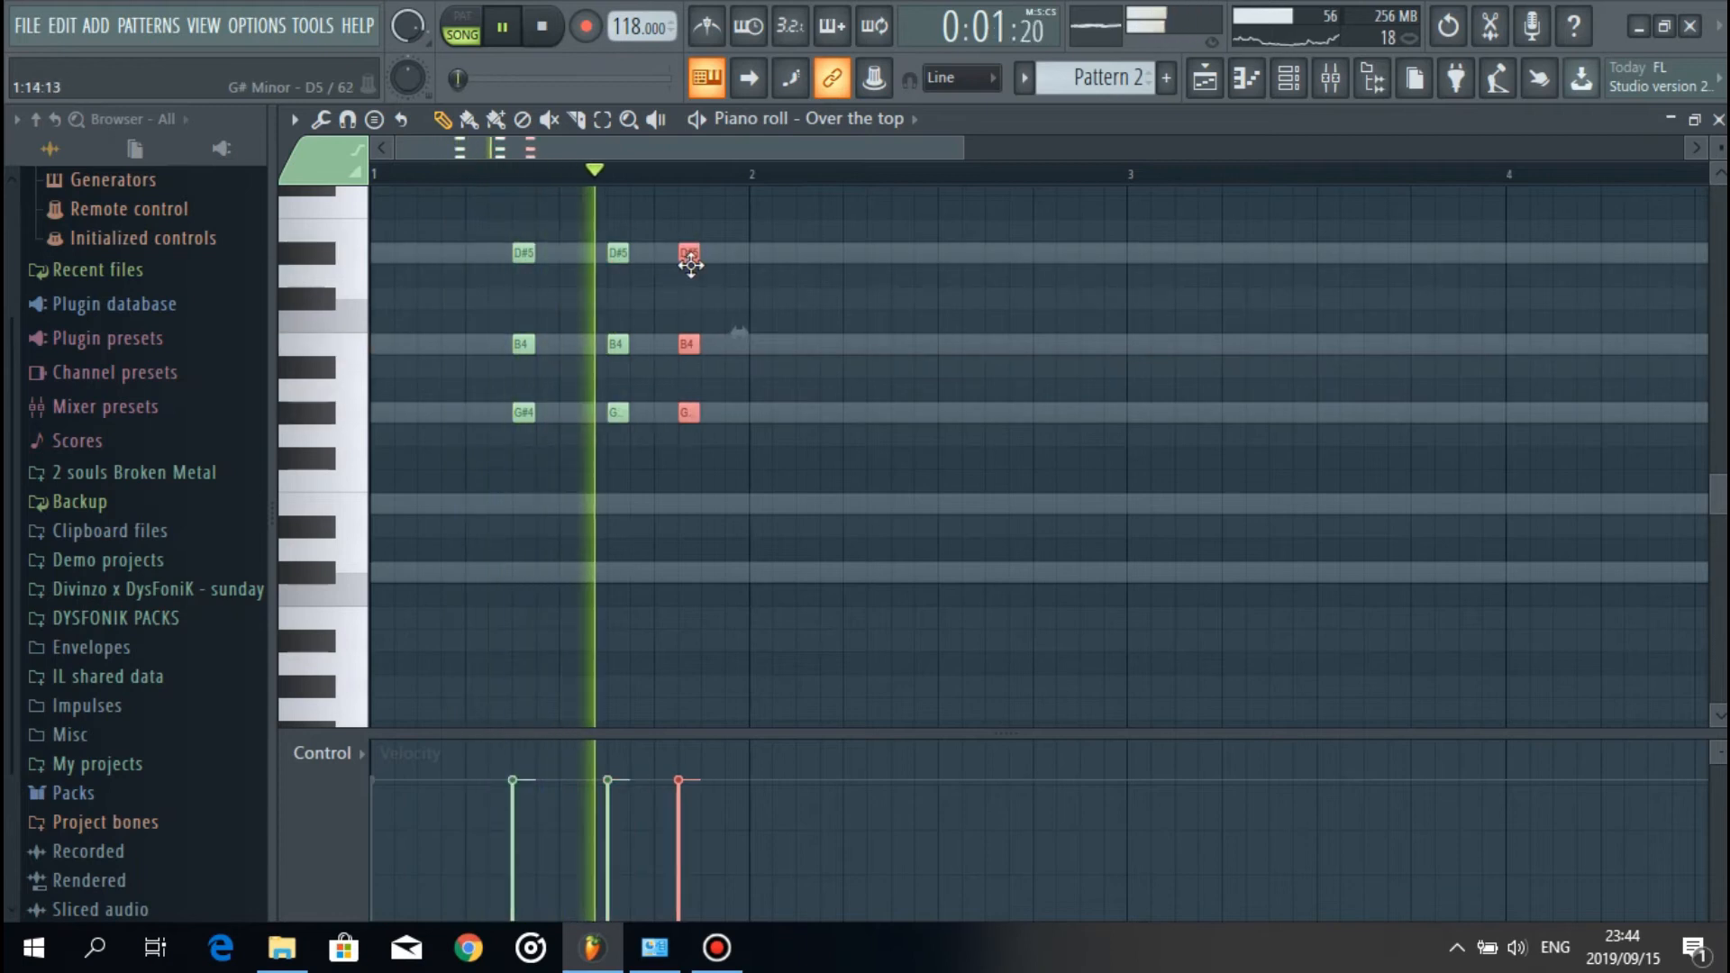
{"action": "key", "text": "space"}
Step: Duplicate the bar 1 chords to fill bars 2 to 4, clear the selection and play the result
{"action": "left_click_drag", "start_coordinate": [746, 177], "coordinate": [377, 184]}
{"action": "scroll", "coordinate": [762, 186], "scroll_direction": "down", "scroll_amount": 3}
{"action": "key", "text": "ctrl+b"}
{"action": "key", "text": "ctrl+b"}
{"action": "key", "text": "ctrl+b"}
{"action": "key", "text": "ctrl+b"}
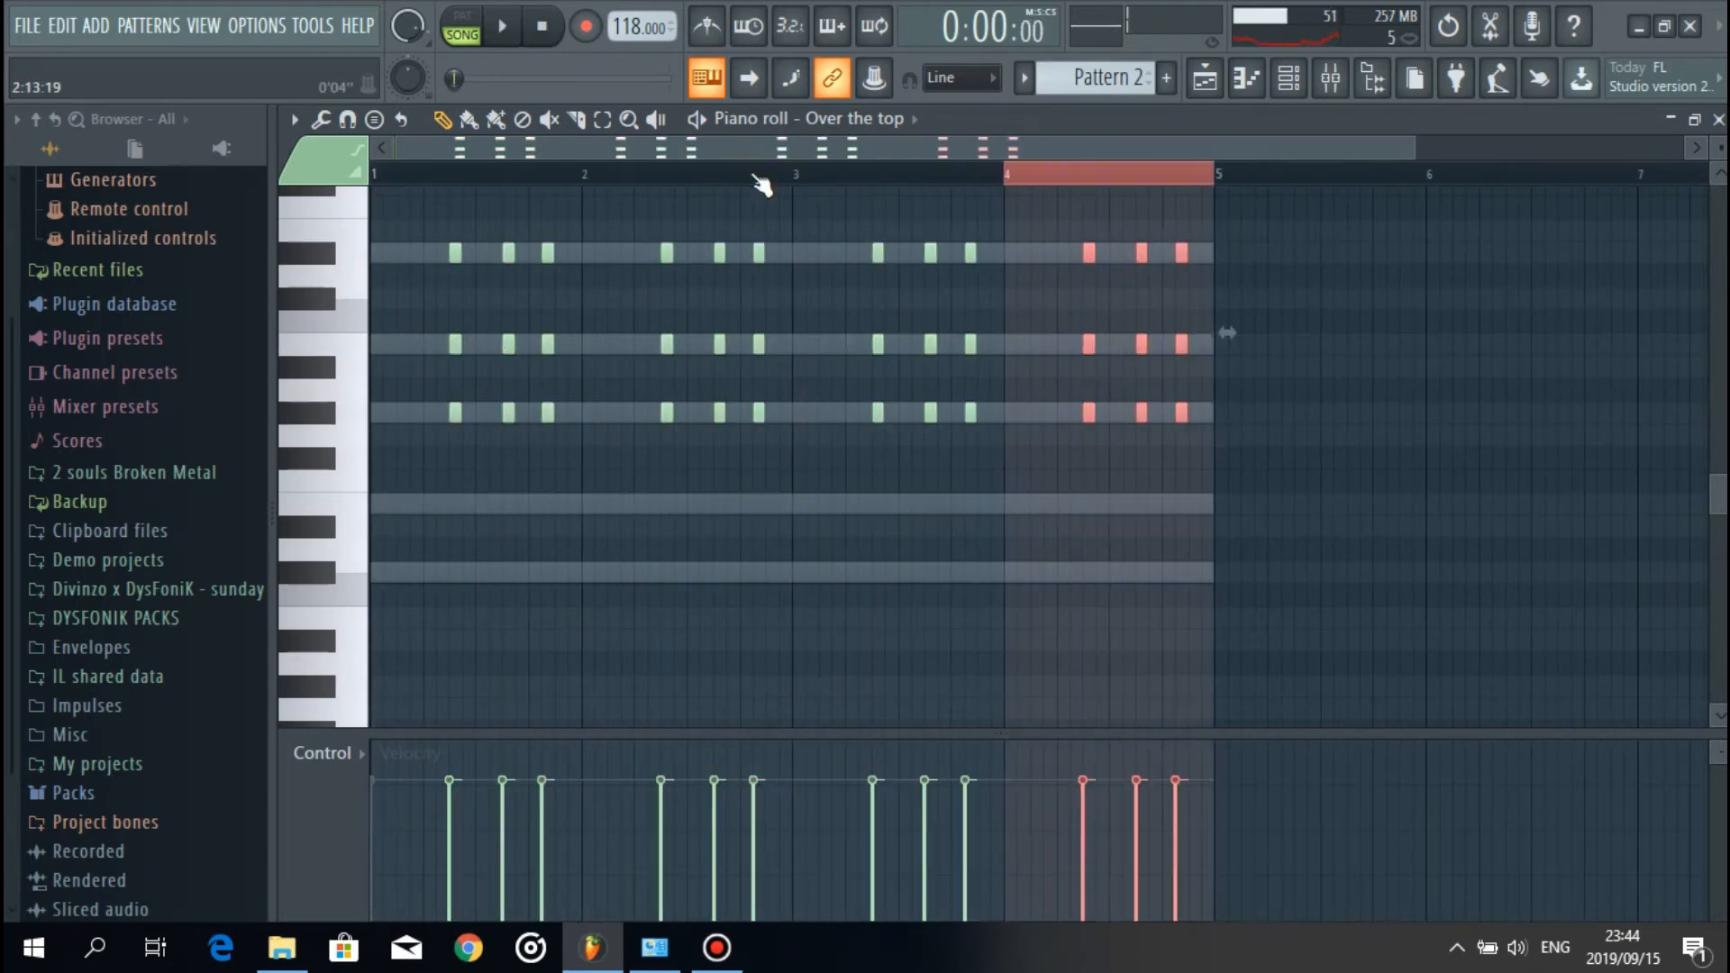
{"action": "key", "text": "ctrl+z"}
{"action": "key", "text": "space"}
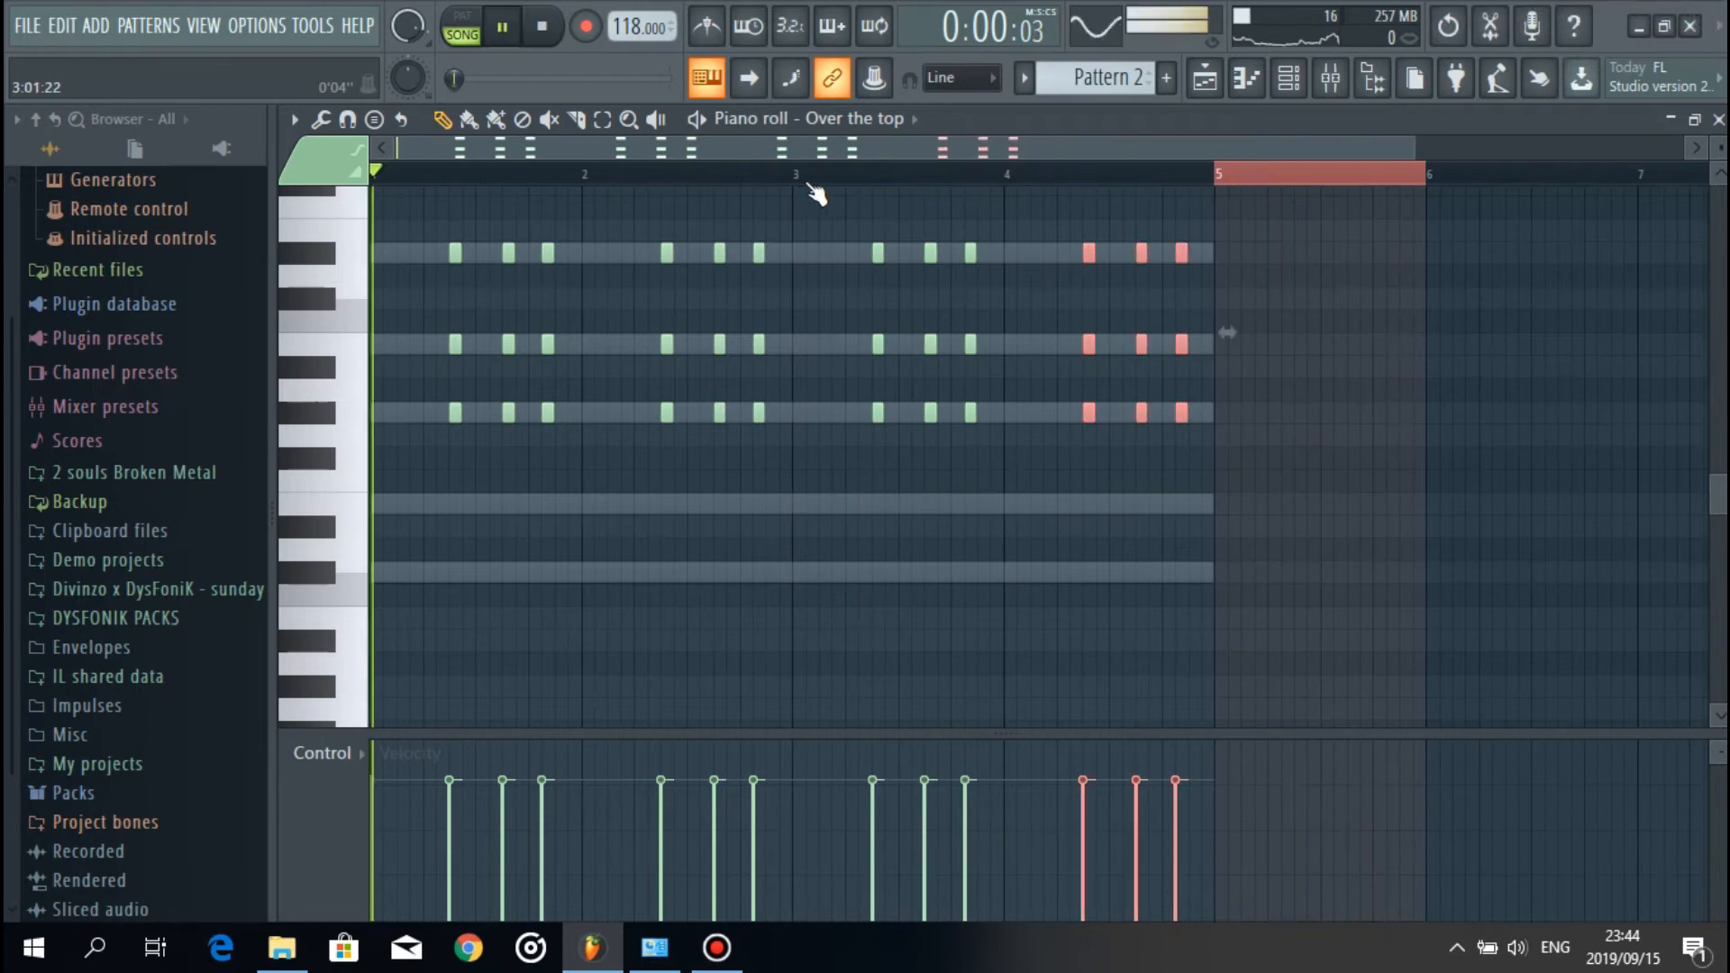
{"action": "key", "text": "ctrl+d"}
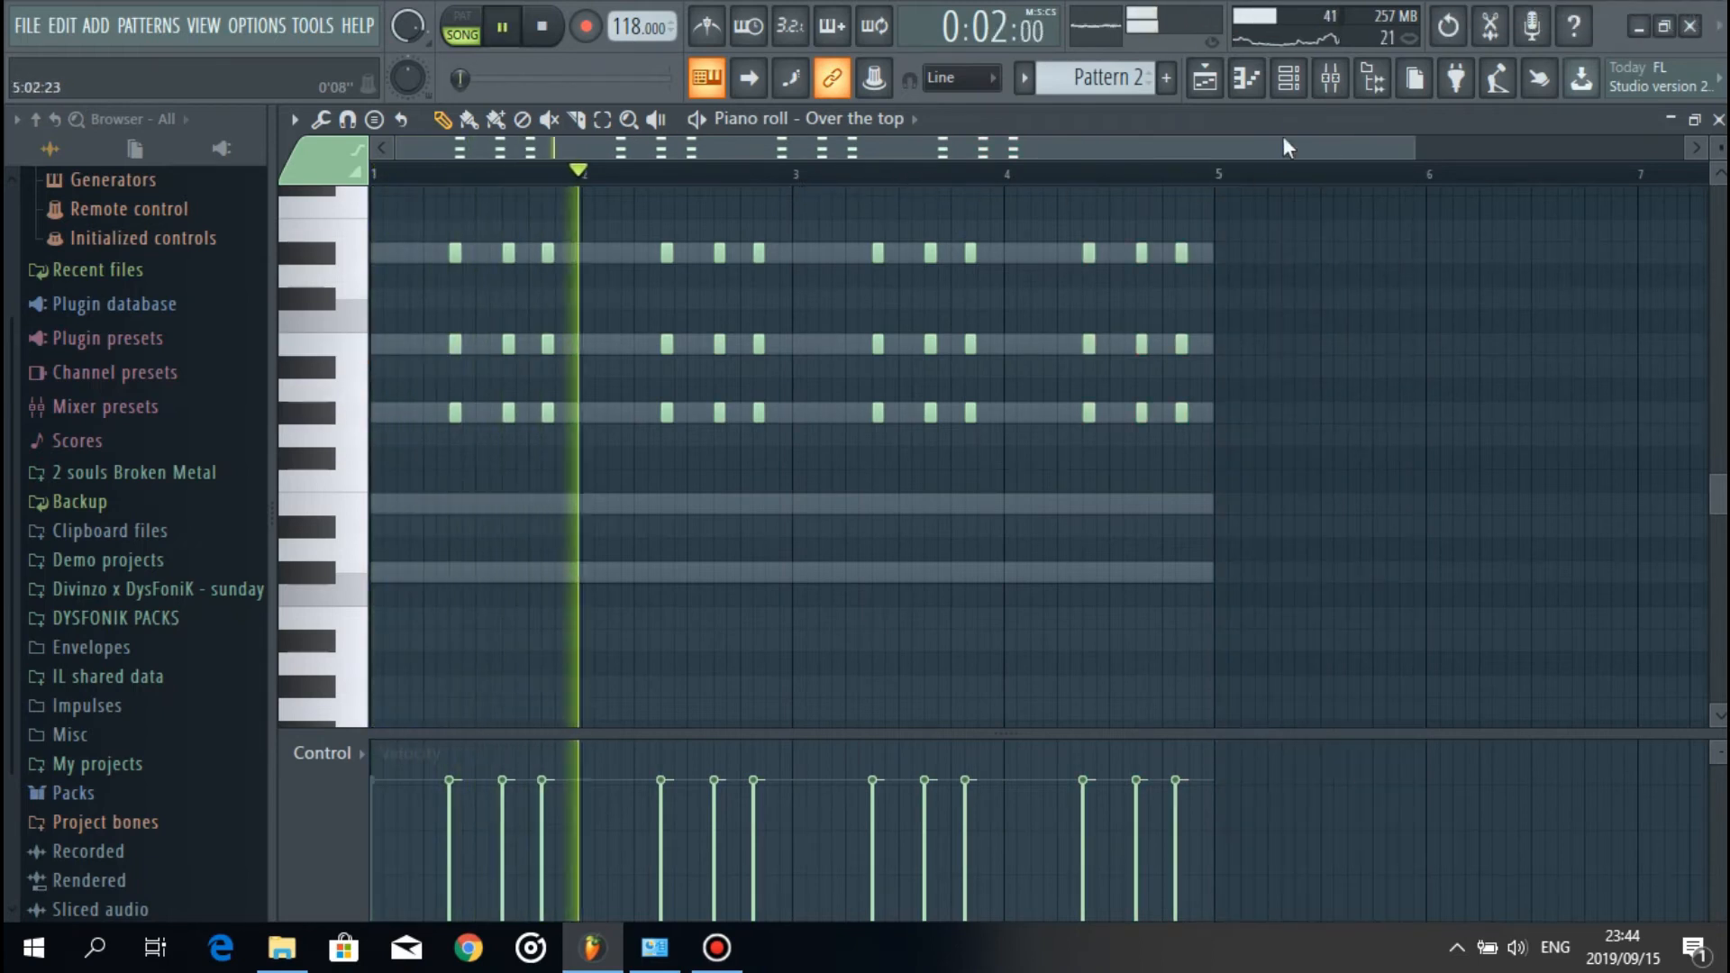
Step: Set Over the top's part A and B mix to 0% and create an automation clip for its Filter 1 frequency
{"action": "left_click", "coordinate": [1288, 78]}
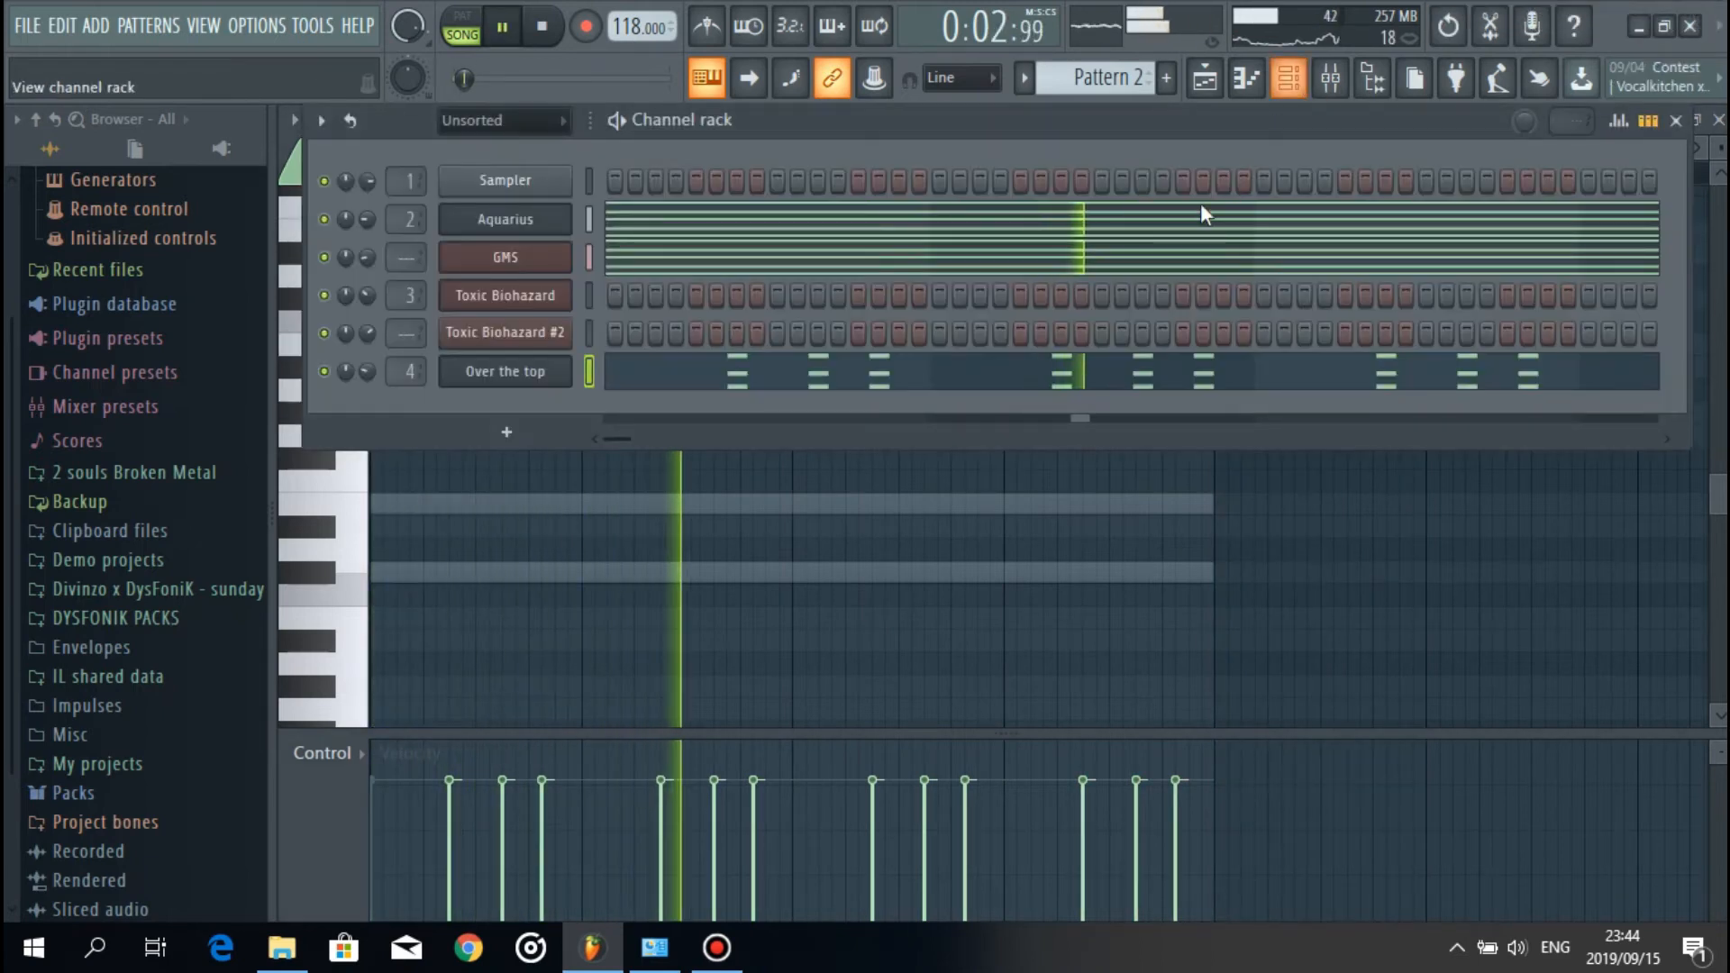
{"action": "left_click", "coordinate": [558, 375]}
{"action": "left_click_drag", "start_coordinate": [1001, 290], "coordinate": [998, 190]}
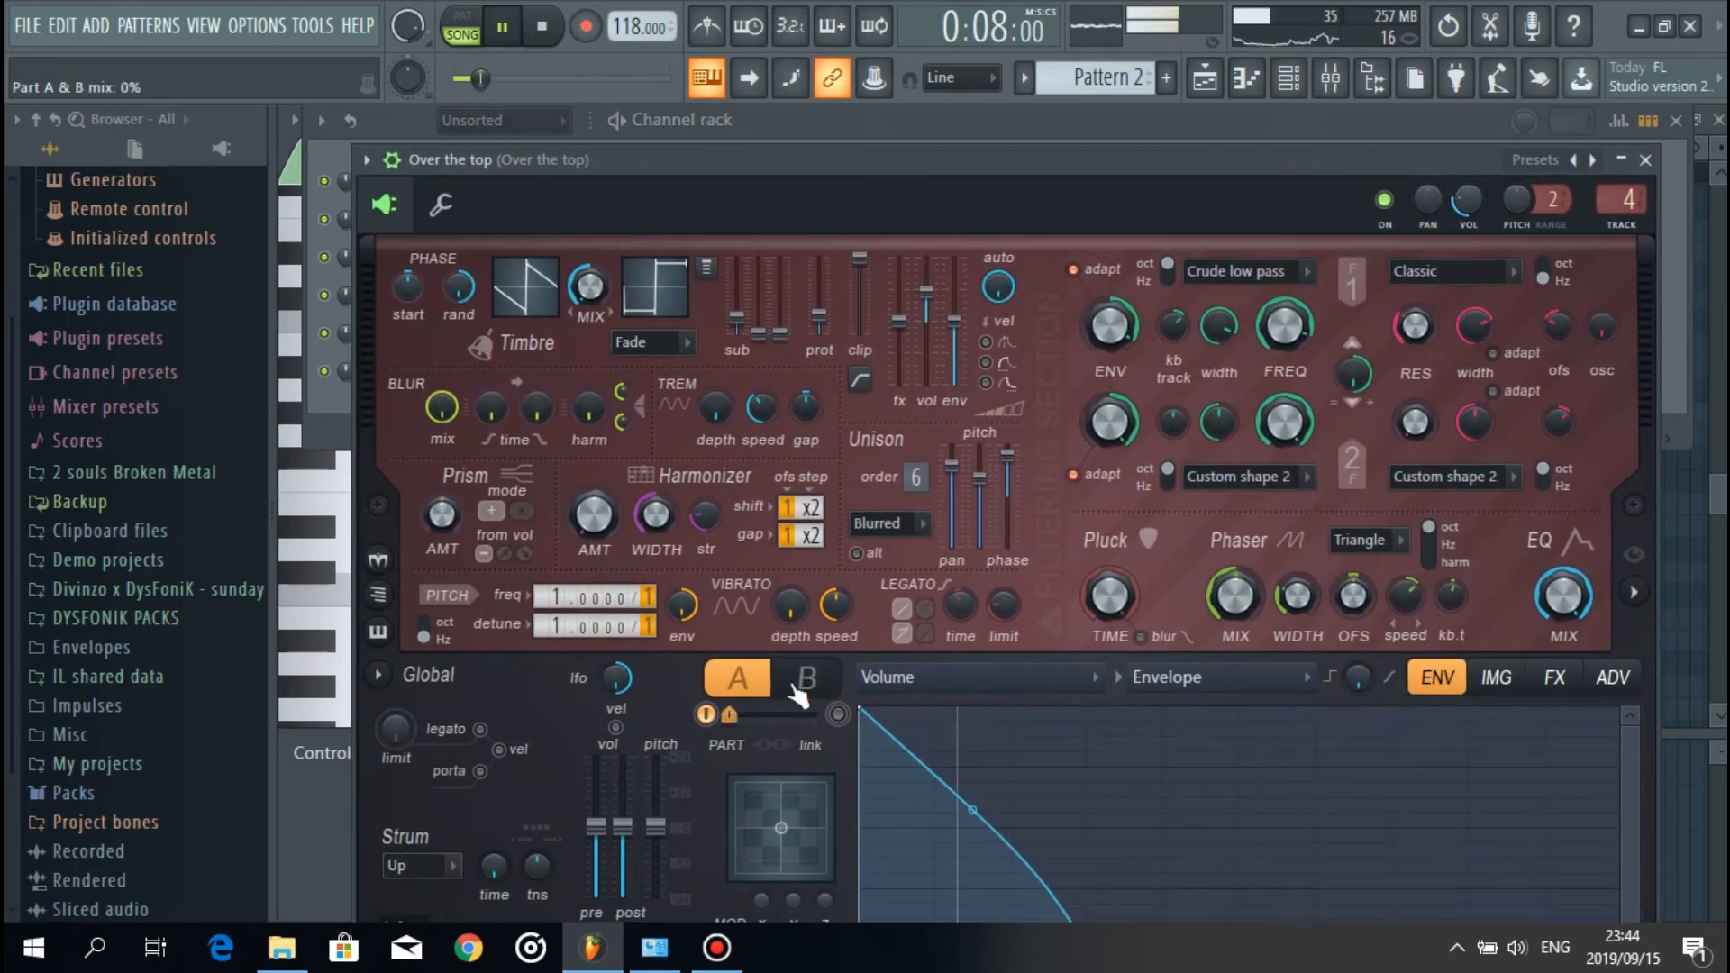
{"action": "key", "text": "space"}
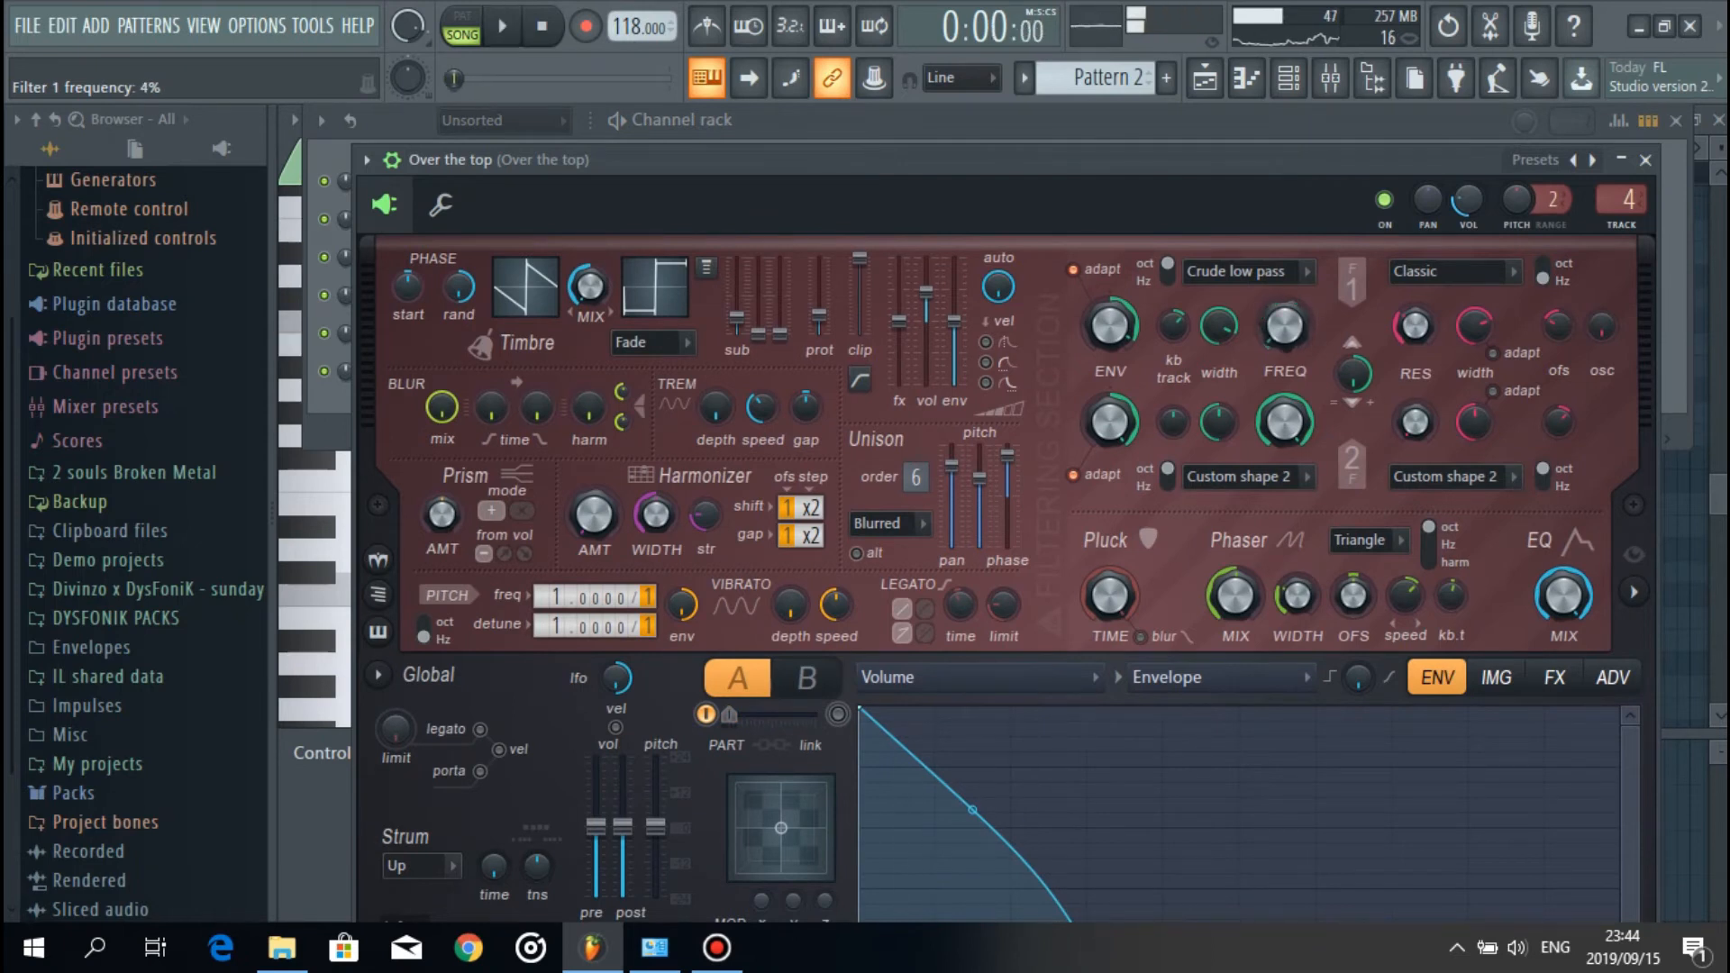
{"action": "right_click", "coordinate": [1286, 332]}
{"action": "left_click", "coordinate": [1349, 584]}
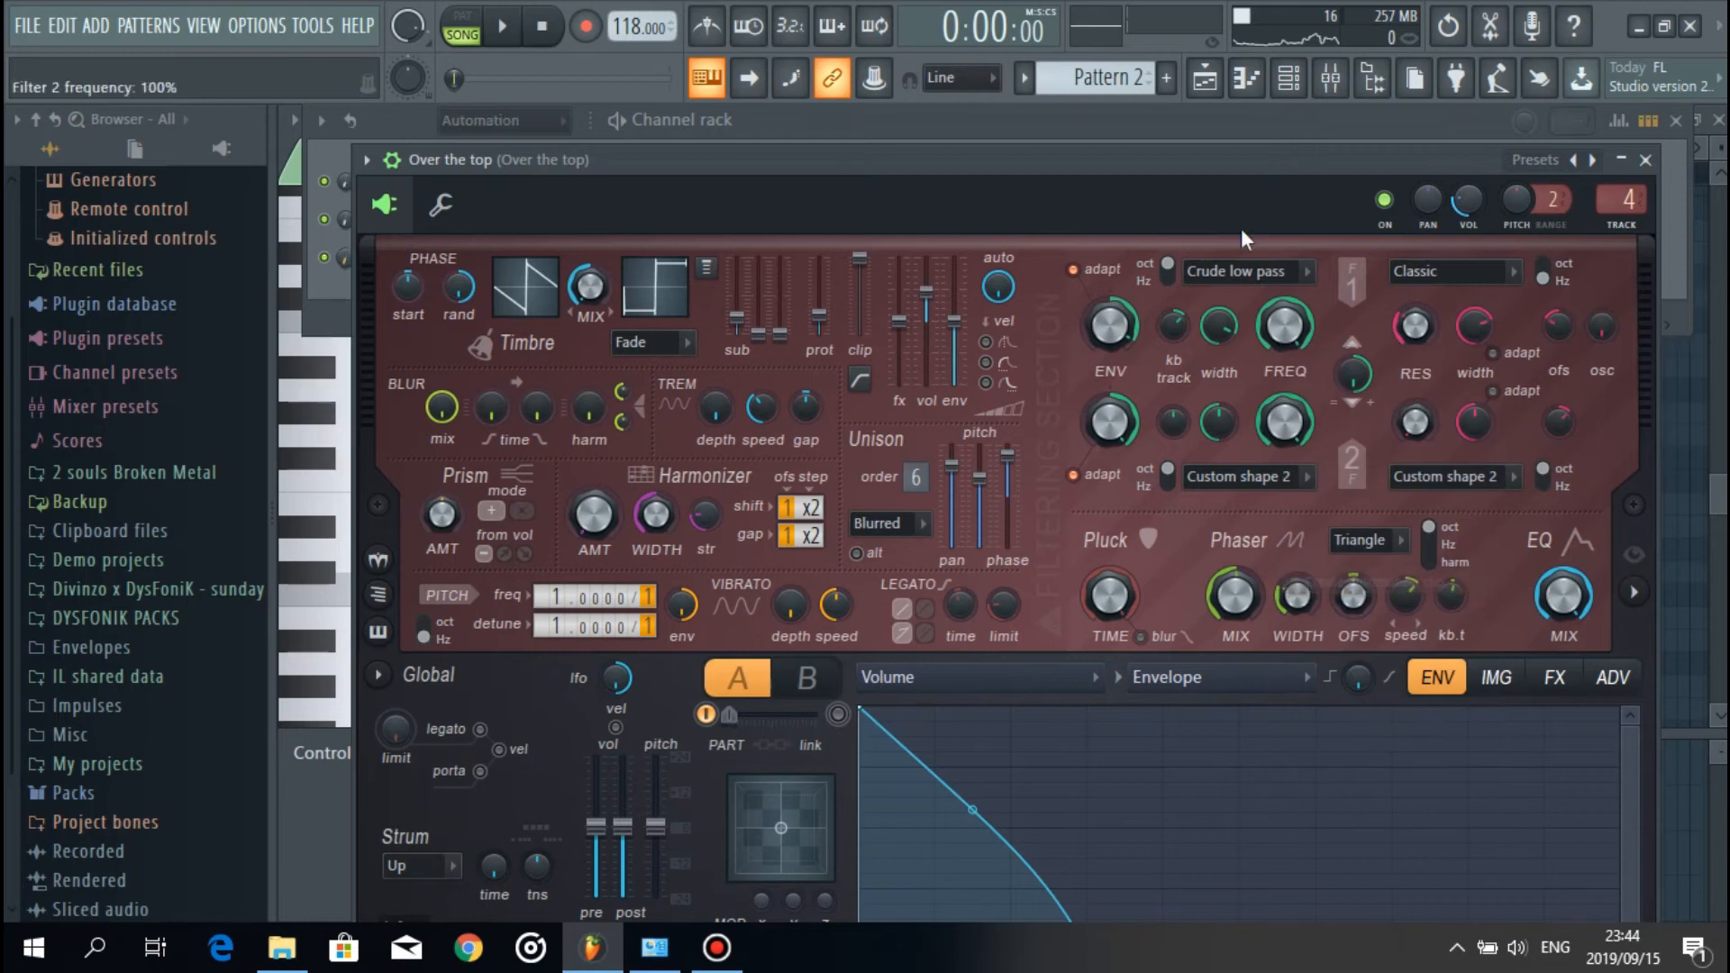
Step: Enlarge Track 5 and lower the start point of the Over the top filter automation to about 11% for a rising ramp
{"action": "left_click", "coordinate": [1204, 79]}
{"action": "scroll", "coordinate": [851, 552], "scroll_direction": "up", "scroll_amount": 2}
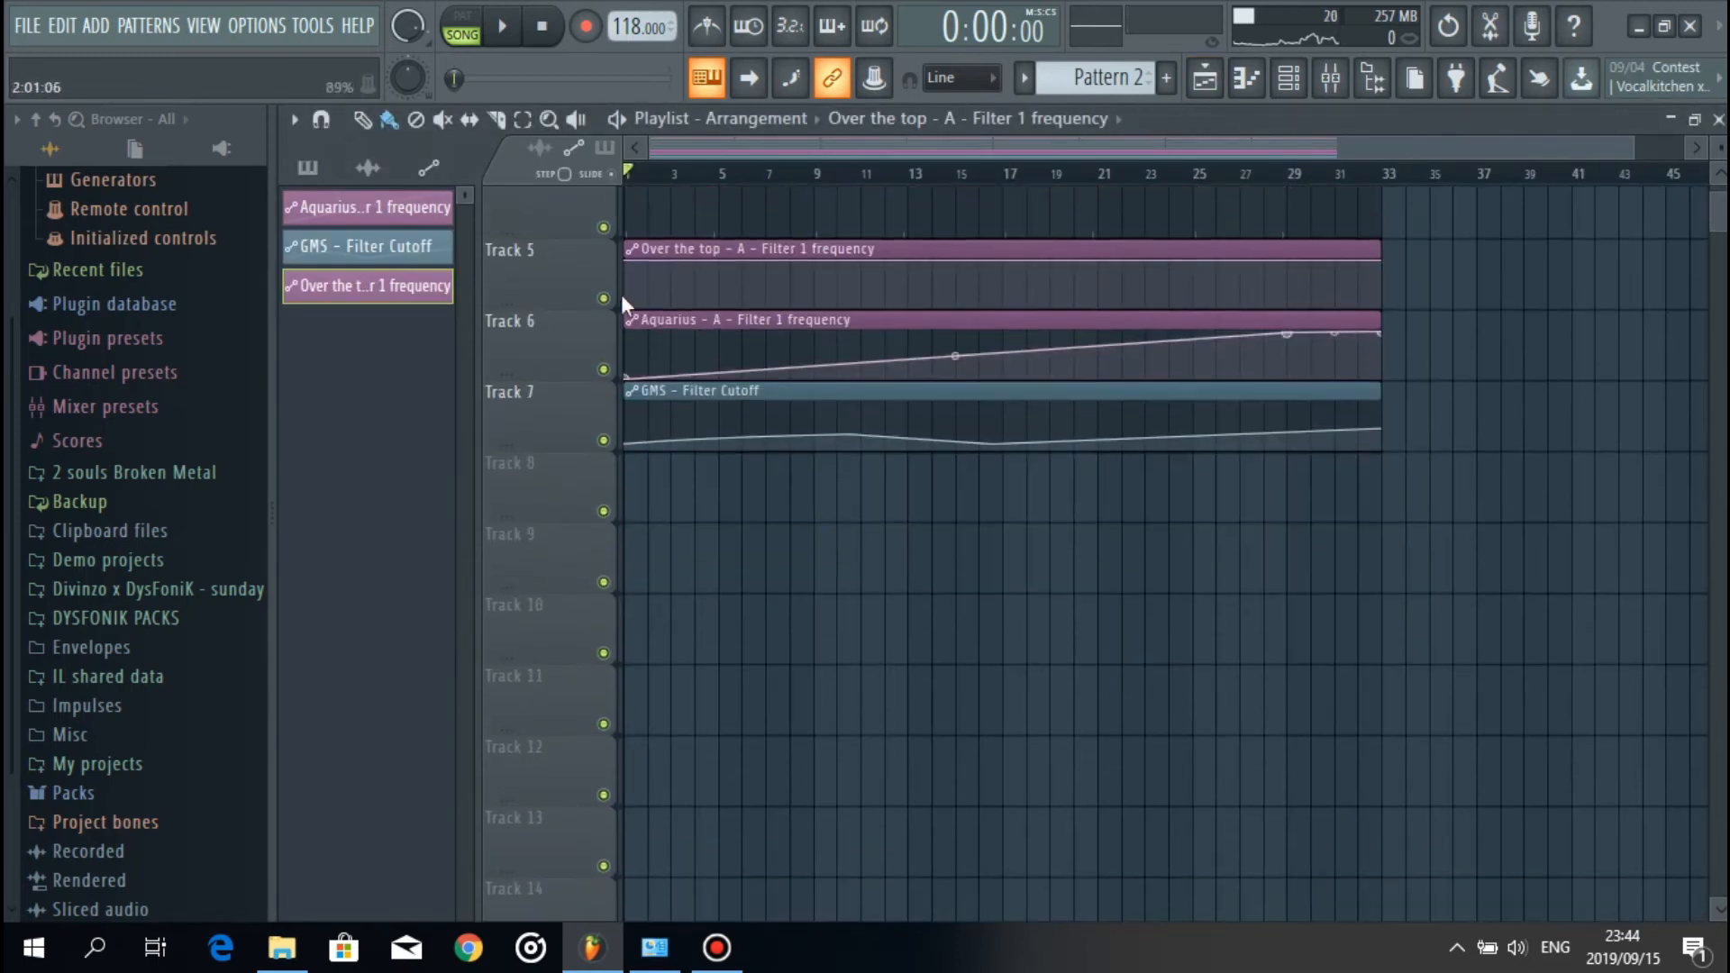
{"action": "left_click_drag", "start_coordinate": [582, 293], "coordinate": [625, 394]}
{"action": "key", "text": "space"}
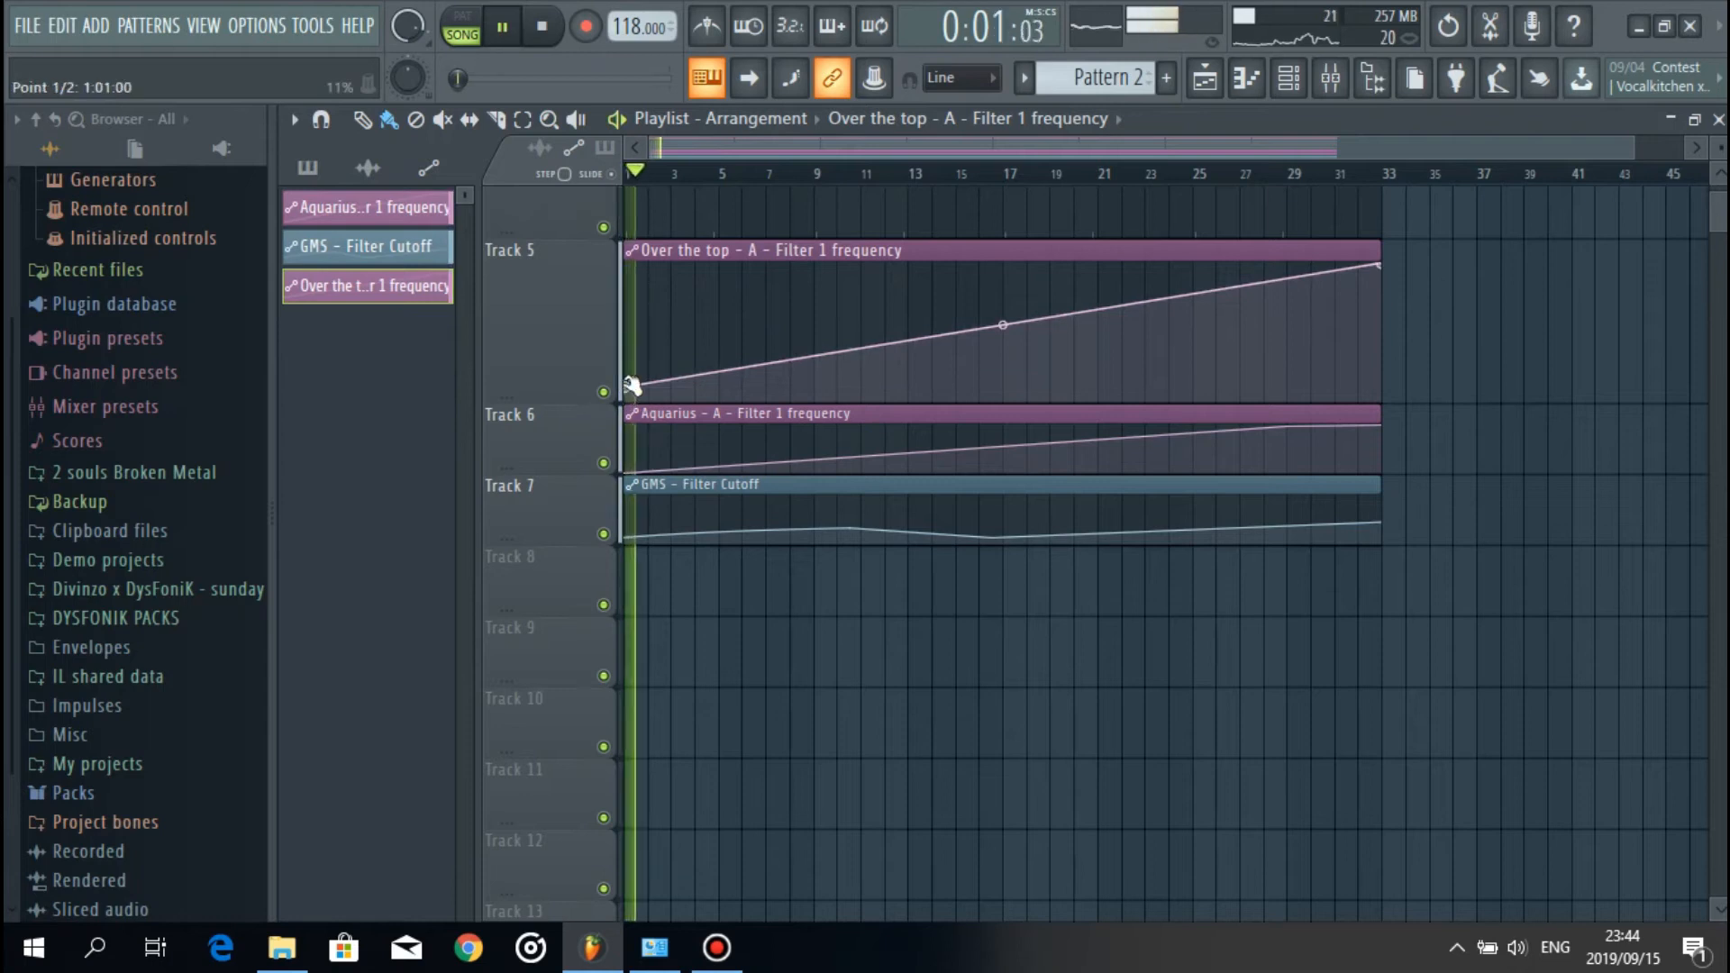
{"action": "scroll", "coordinate": [1162, 357], "scroll_direction": "up", "scroll_amount": 1}
{"action": "scroll", "coordinate": [1162, 357], "scroll_direction": "up", "scroll_amount": 5}
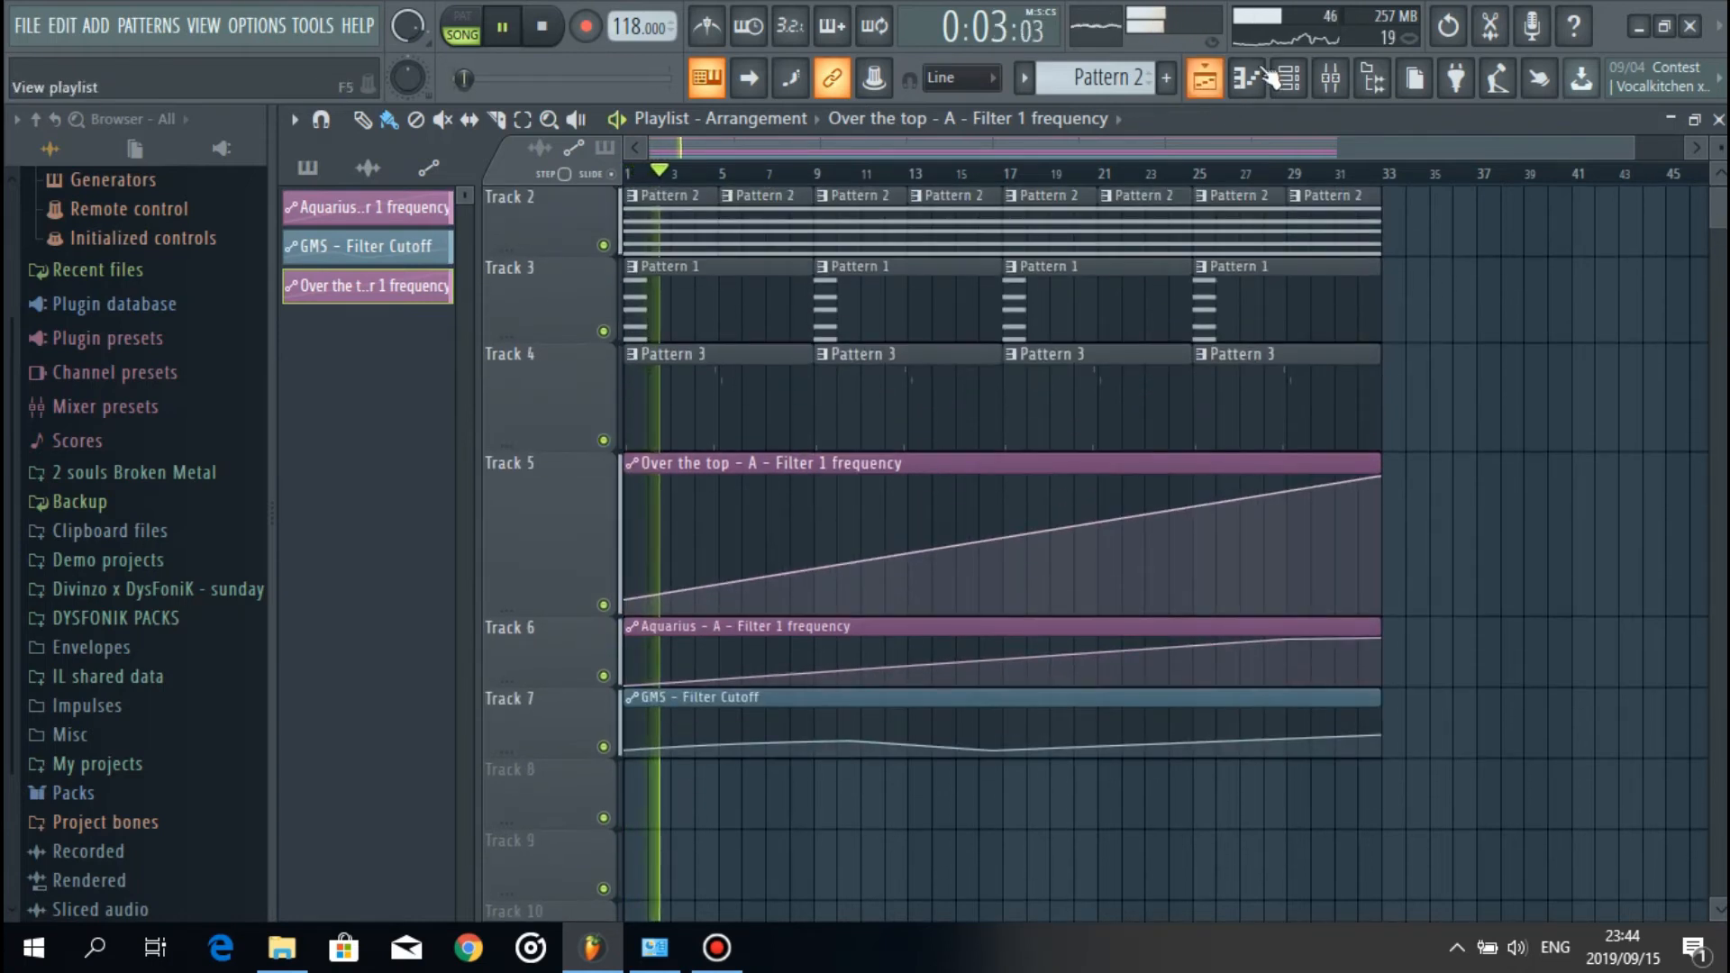
Step: Adjust the Over the top channel's volume in the channel rack during playback
{"action": "left_click", "coordinate": [1288, 79]}
{"action": "scroll", "coordinate": [494, 135], "scroll_direction": "down", "scroll_amount": 1}
{"action": "left_click", "coordinate": [362, 378]}
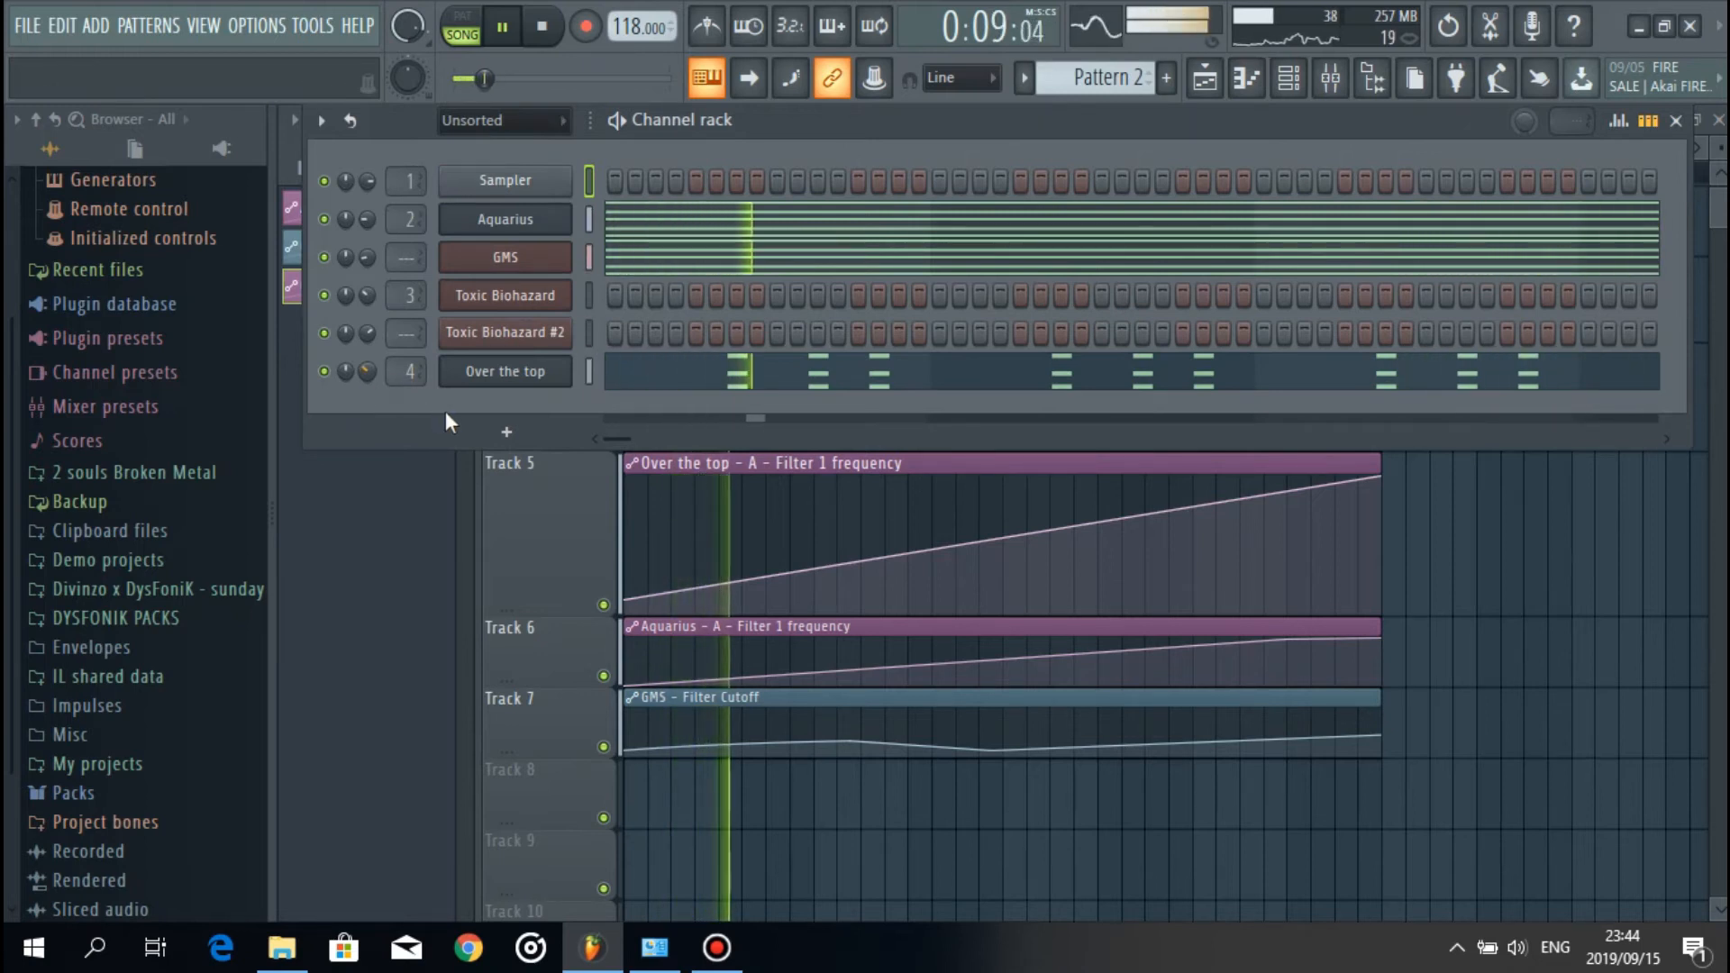
Step: Add a third Toxic Biohazard channel and open its presets library
{"action": "left_click", "coordinate": [507, 436]}
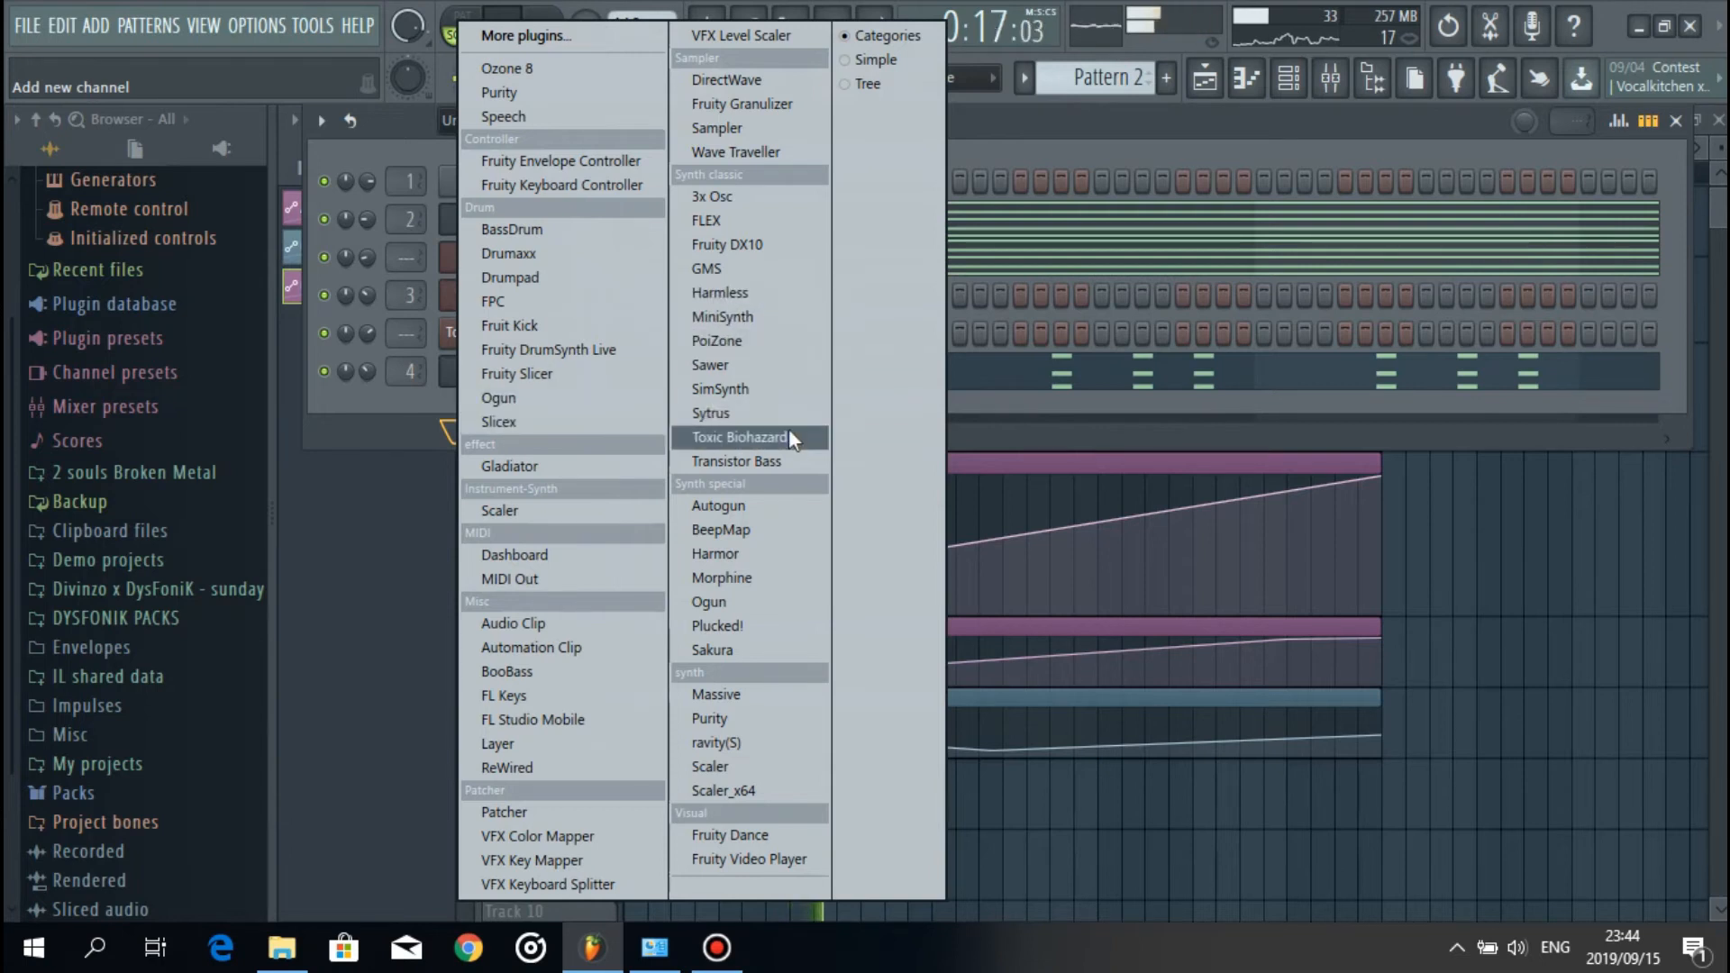
{"action": "left_click", "coordinate": [739, 437]}
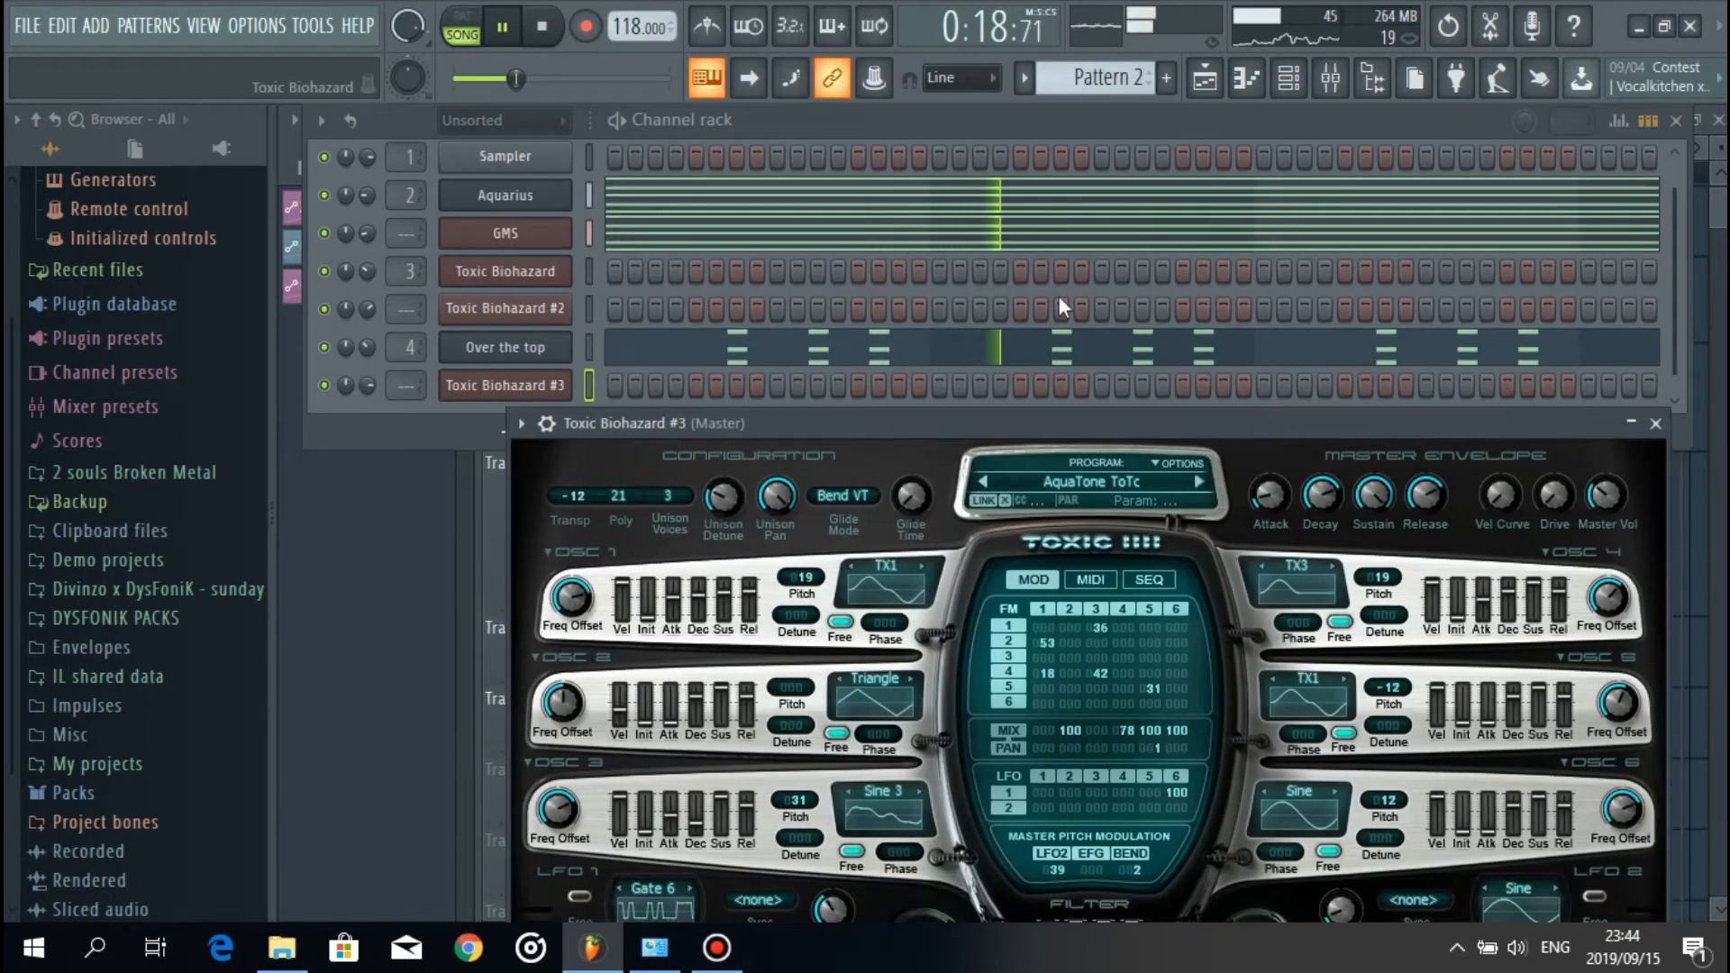
{"action": "left_click", "coordinate": [1065, 294]}
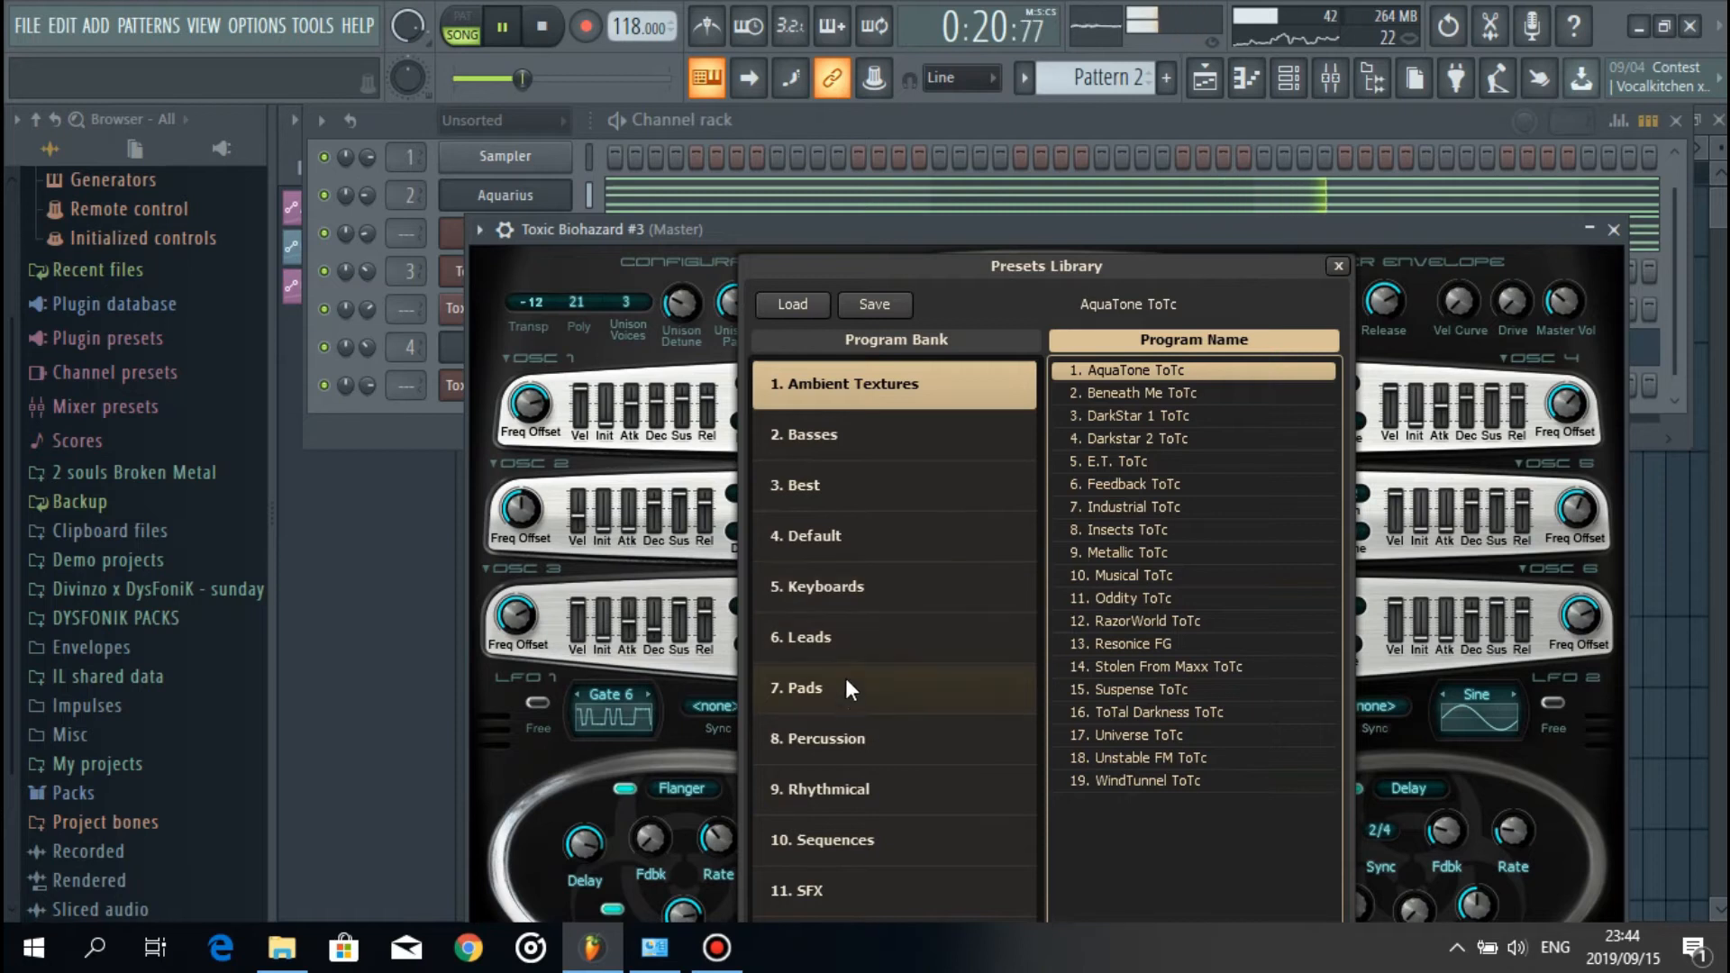
Step: Try the NoBass and Sine presets from the Basses bank, load Square, close the library and restart playback
{"action": "left_click", "coordinate": [874, 441]}
{"action": "scroll", "coordinate": [1234, 802], "scroll_direction": "down", "scroll_amount": 7}
{"action": "left_click", "coordinate": [1204, 825]}
{"action": "scroll", "coordinate": [1198, 856], "scroll_direction": "down", "scroll_amount": 2}
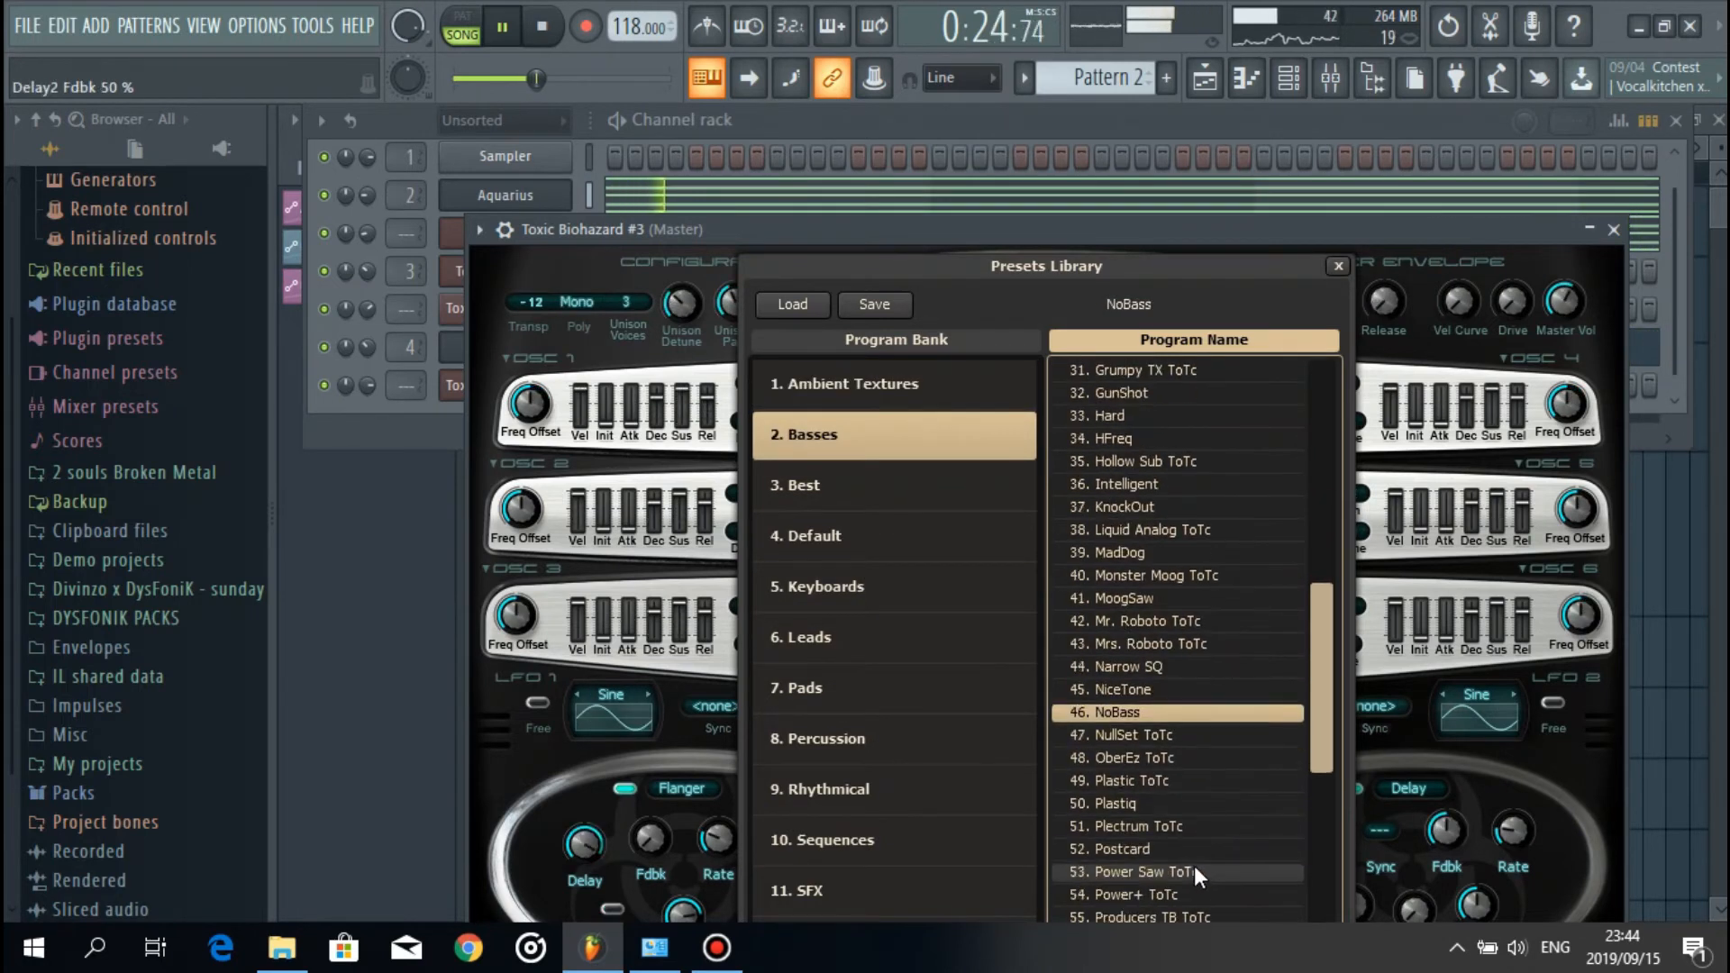
{"action": "scroll", "coordinate": [1193, 865], "scroll_direction": "down", "scroll_amount": 2}
{"action": "left_click", "coordinate": [1169, 896]}
{"action": "scroll", "coordinate": [1167, 887], "scroll_direction": "down", "scroll_amount": 2}
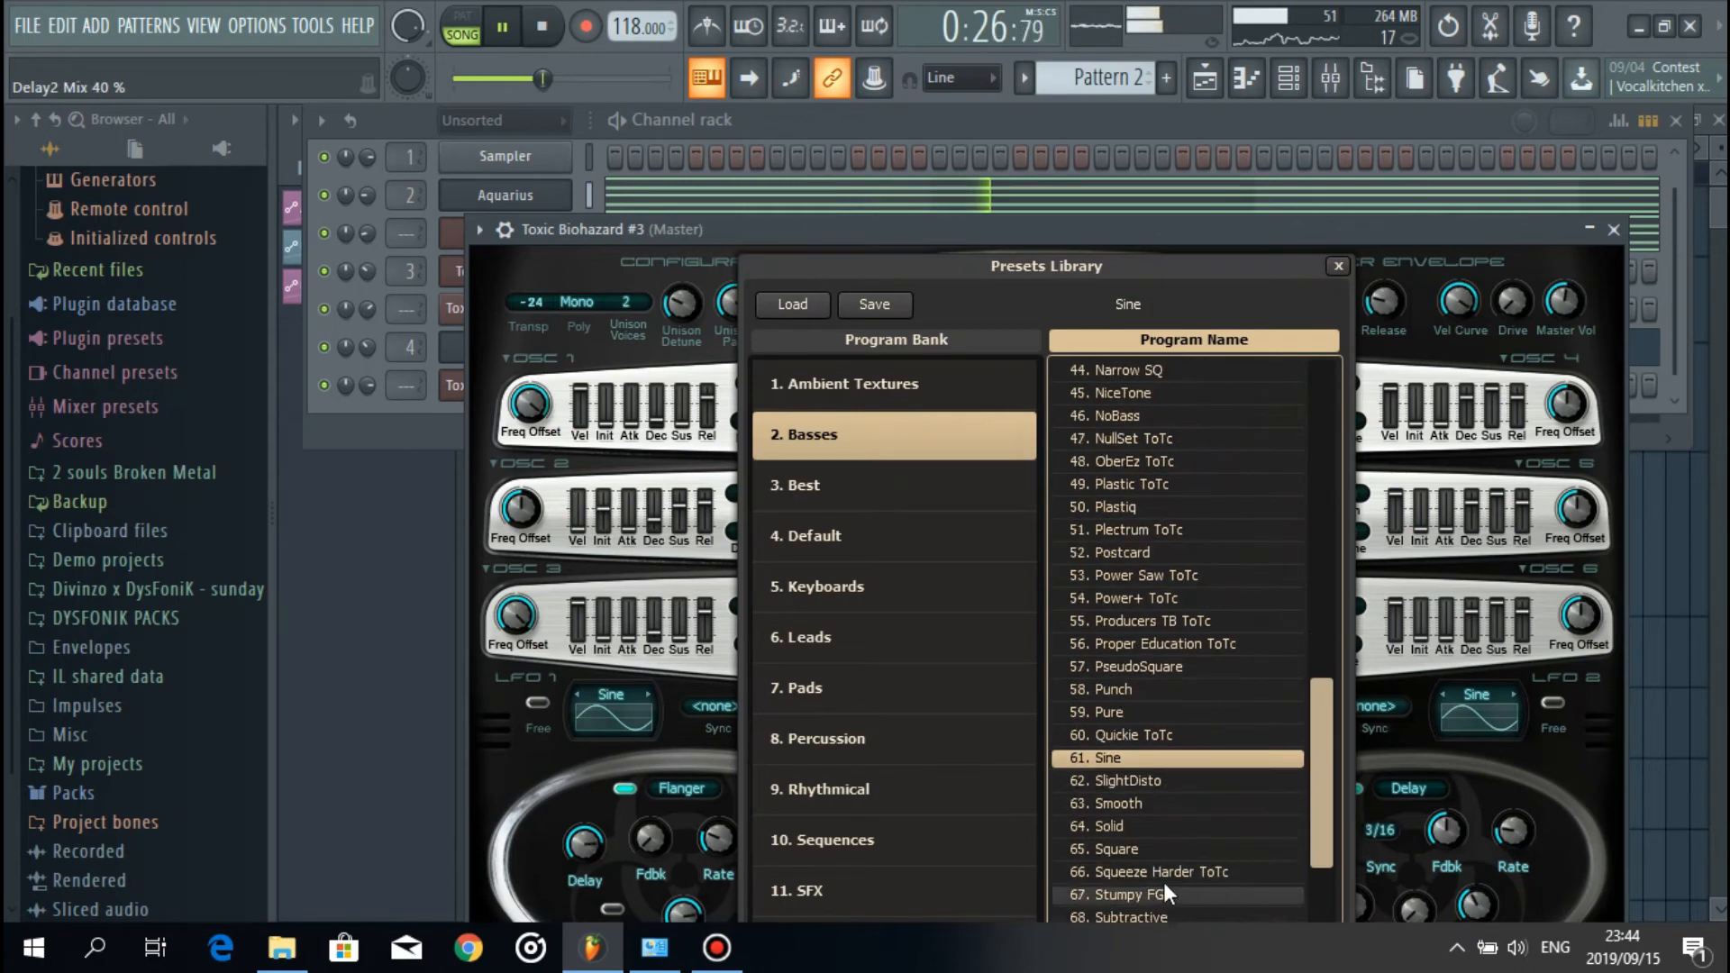
{"action": "left_click", "coordinate": [1149, 850]}
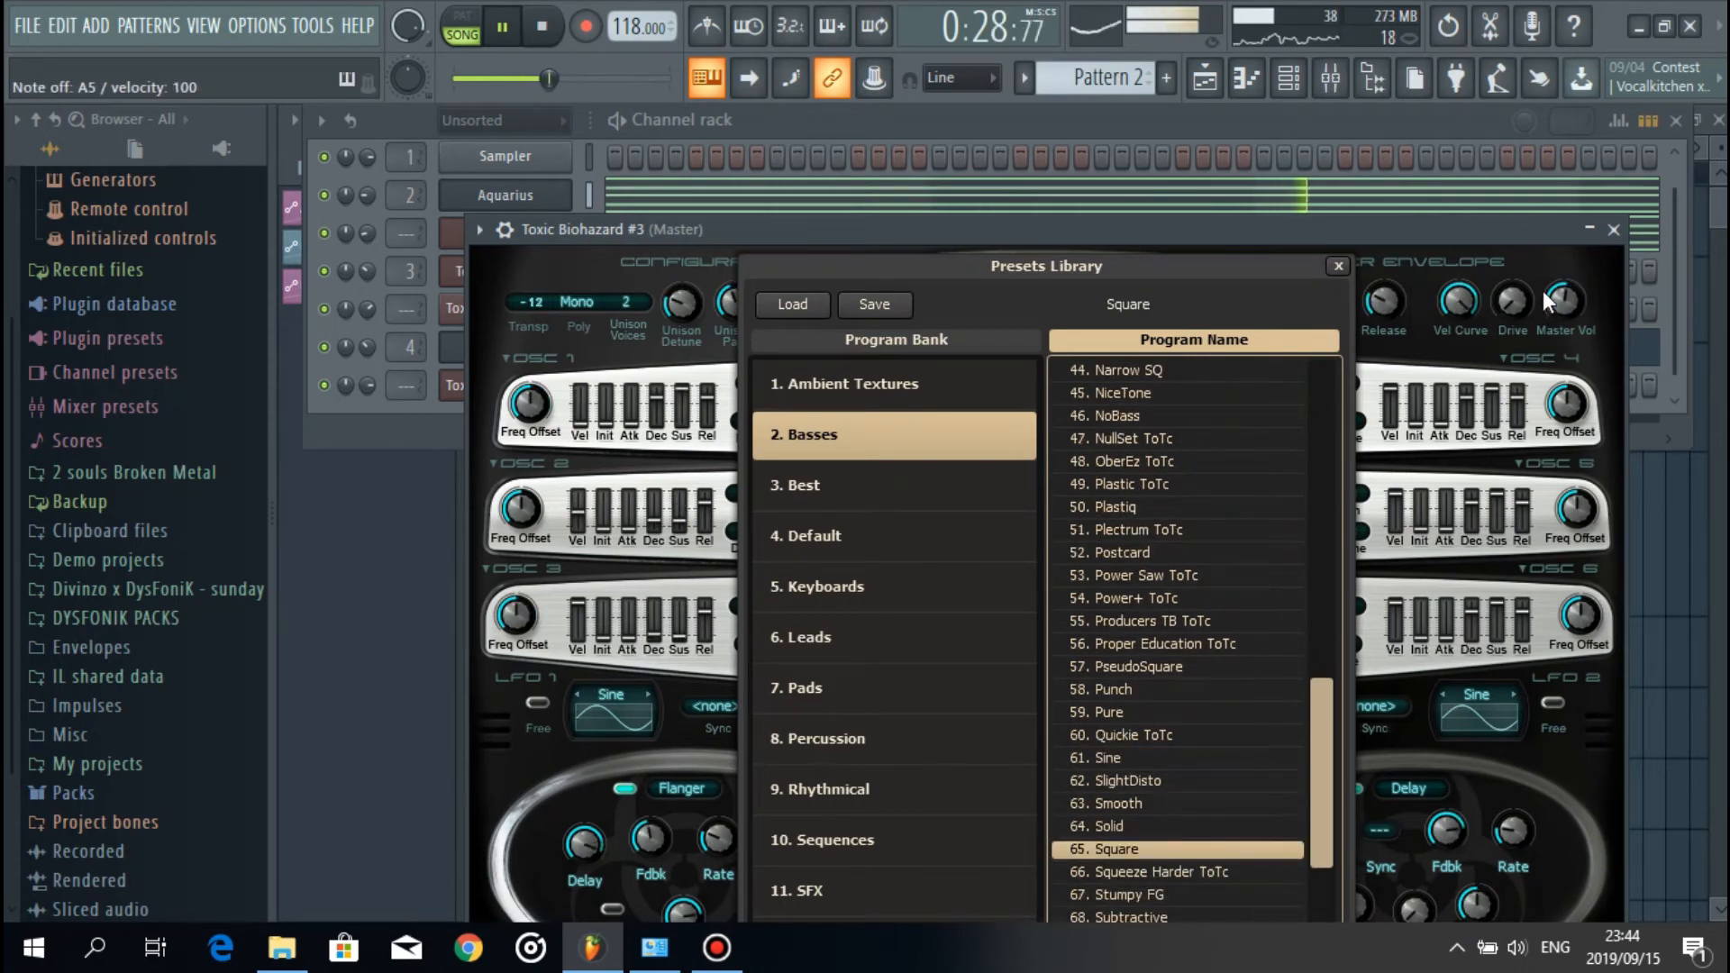
{"action": "left_click", "coordinate": [1521, 273]}
{"action": "key", "text": "space"}
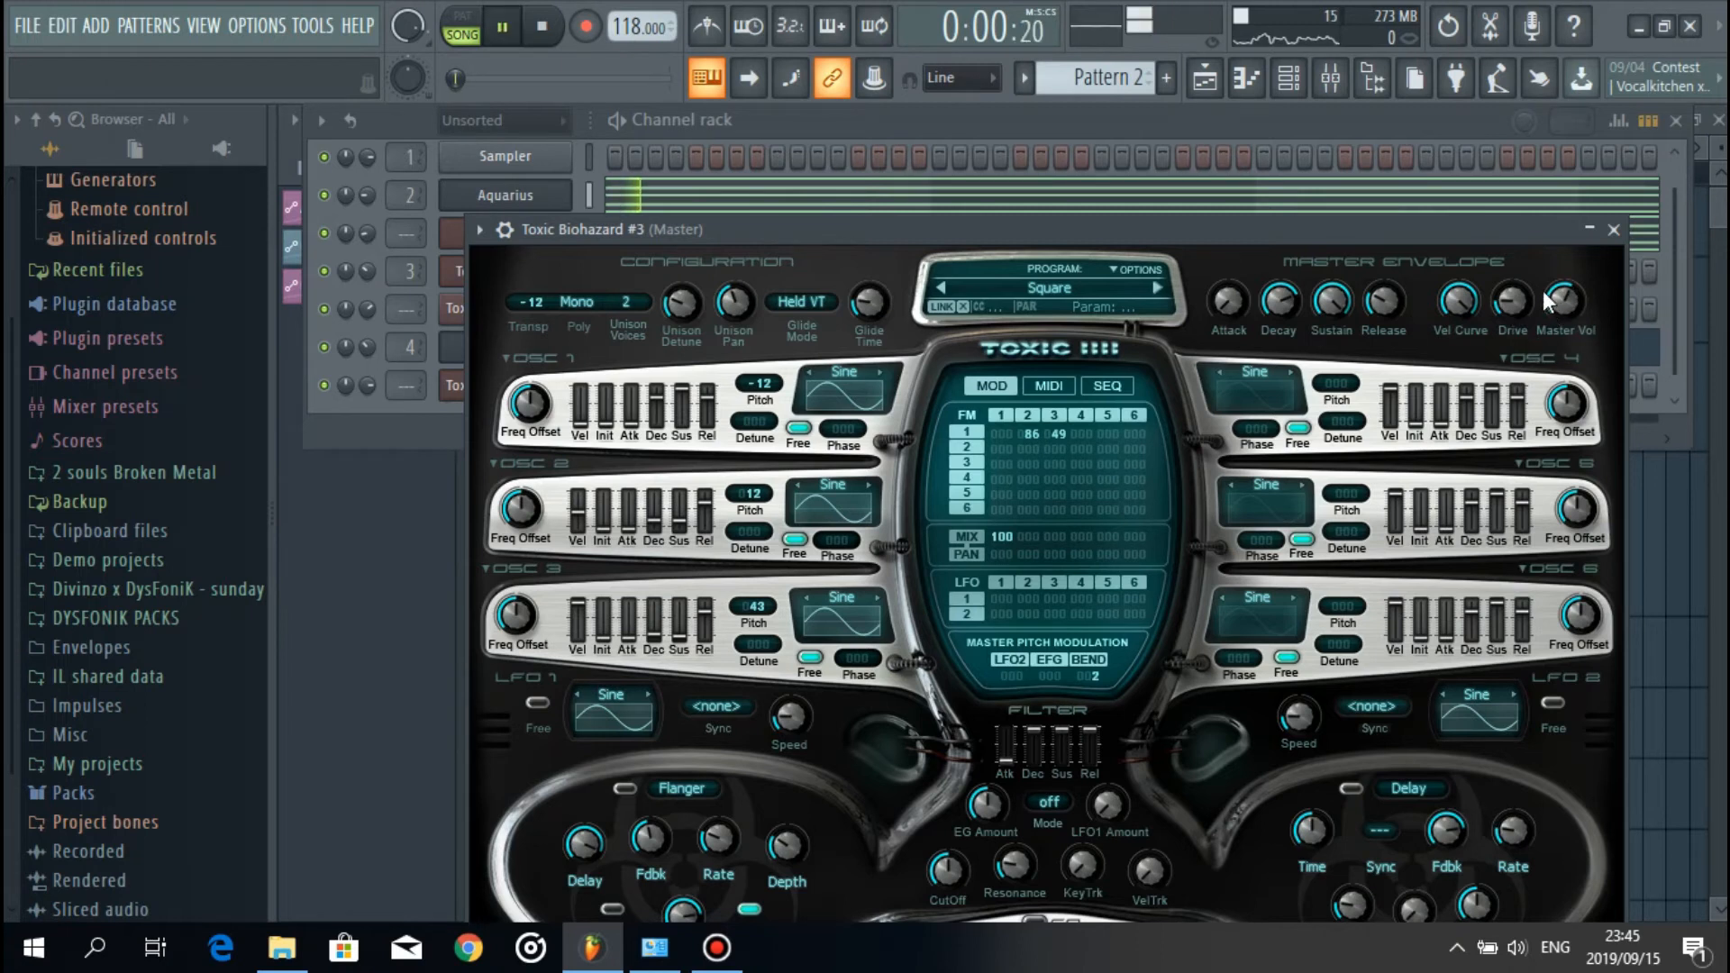
Step: Close the synth window, open the Toxic Biohazard #3 piano roll, place a short B4 note shortly after beat 2 of bar 1 and play it back
{"action": "left_click", "coordinate": [1613, 231]}
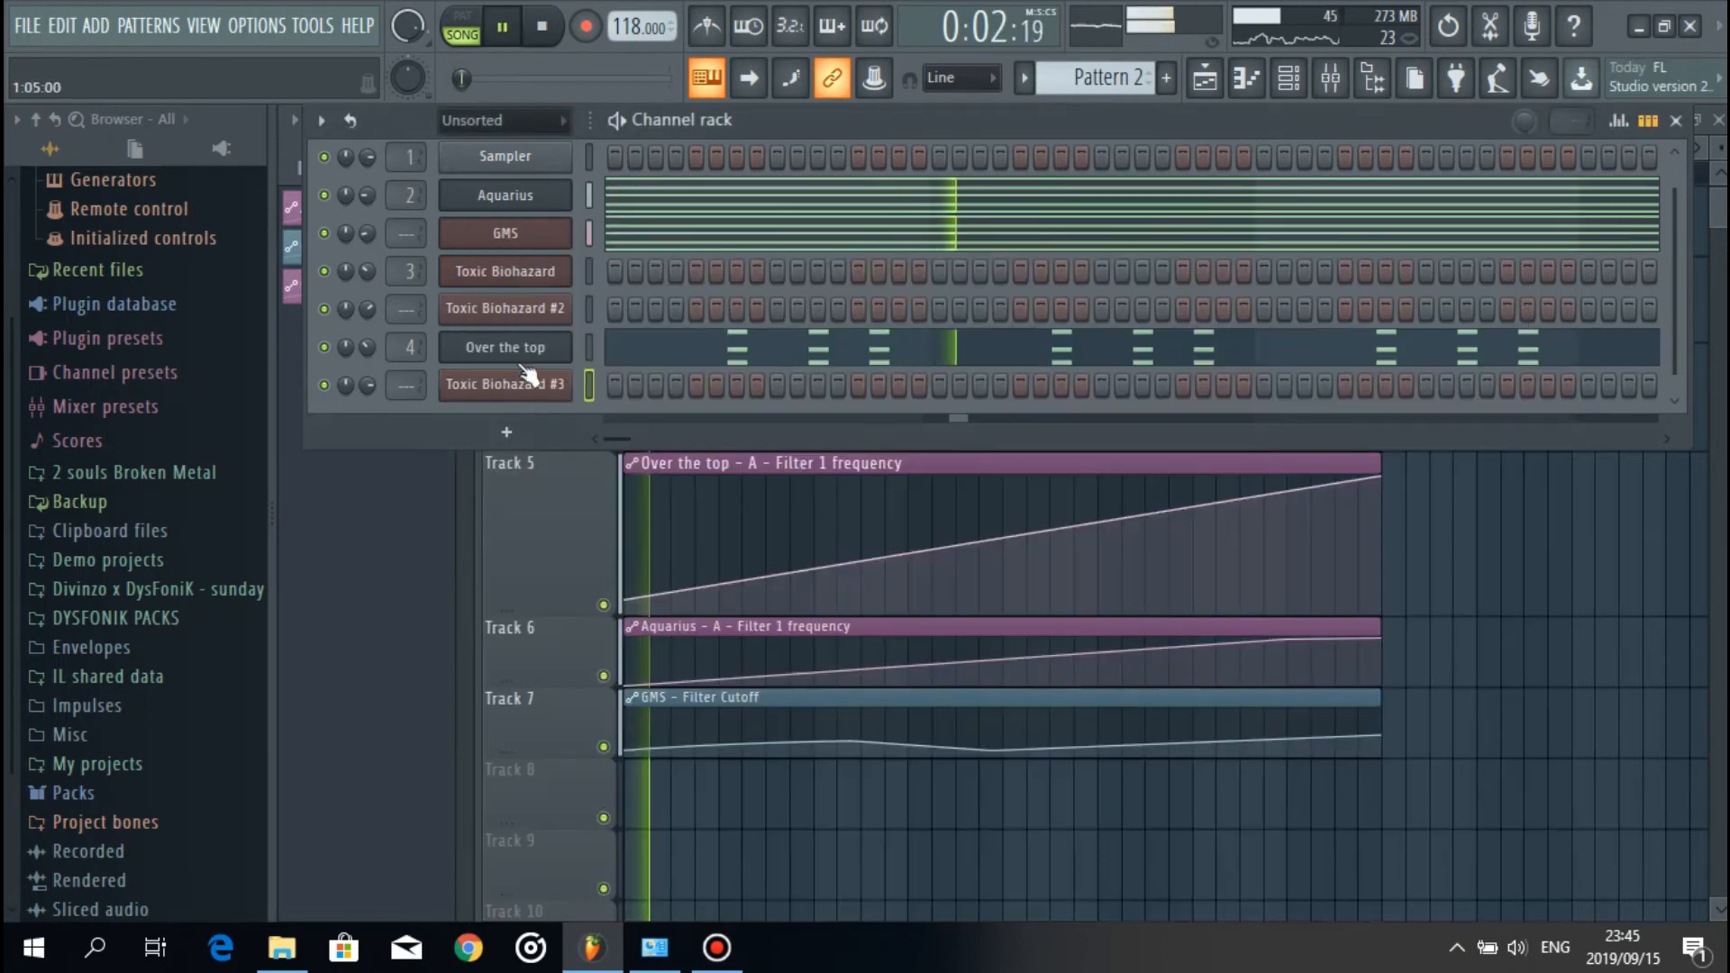
{"action": "right_click", "coordinate": [474, 385]}
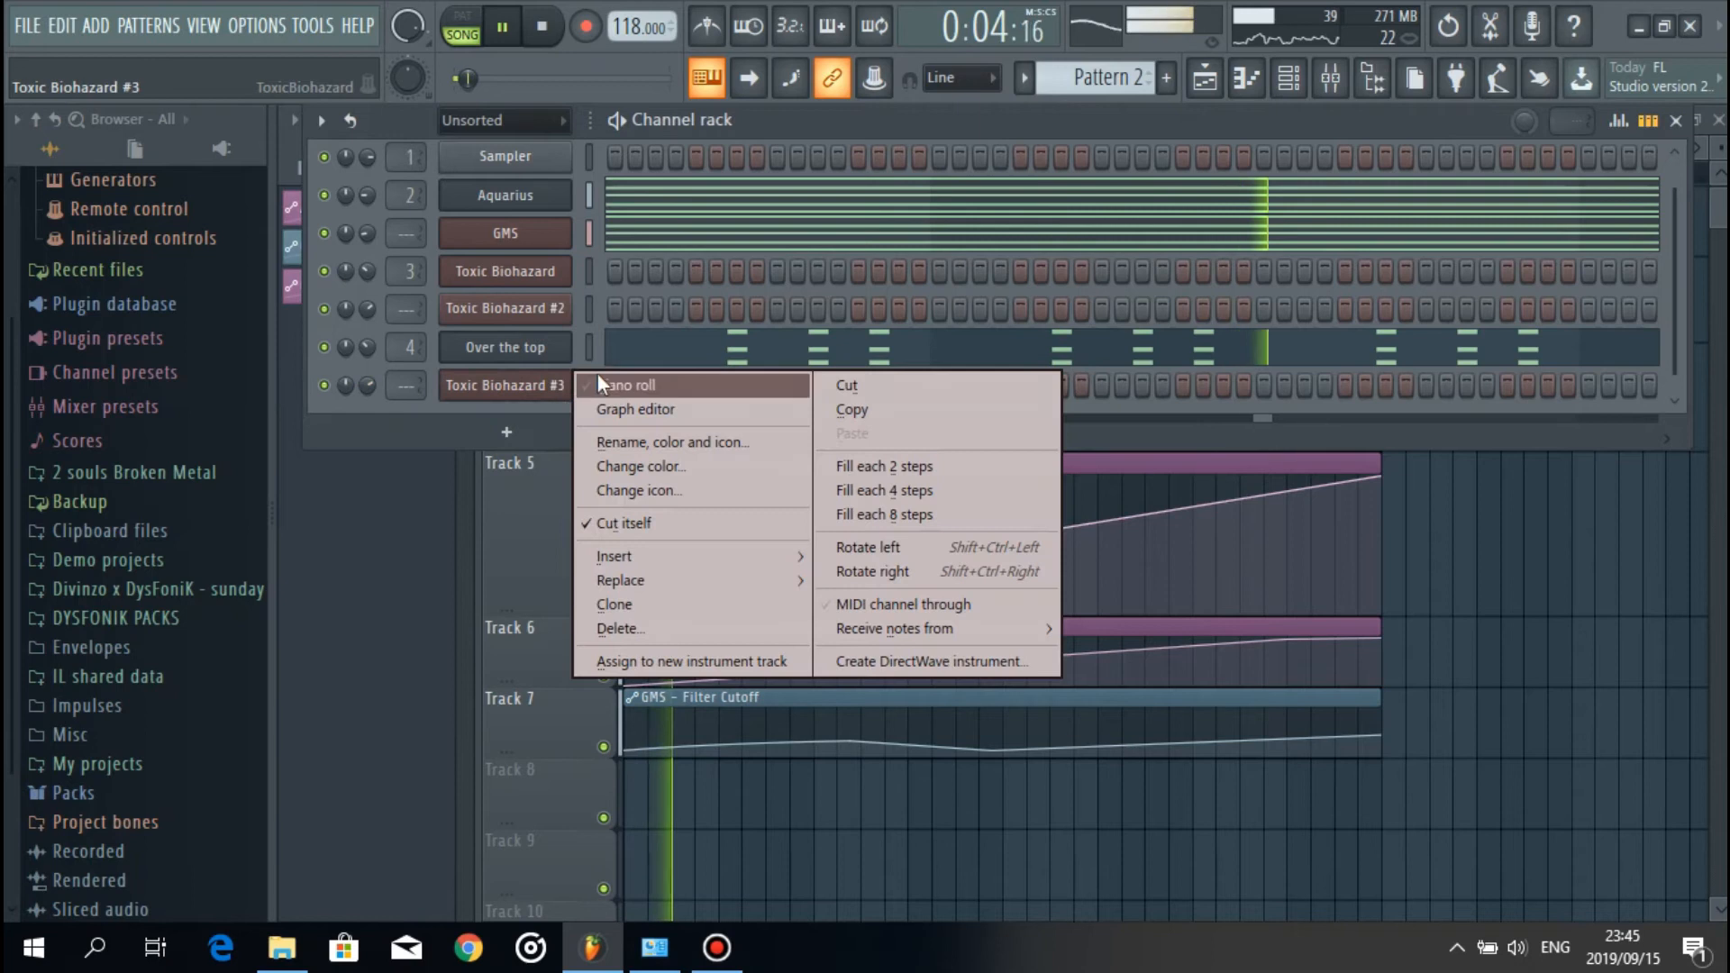
{"action": "left_click", "coordinate": [597, 374]}
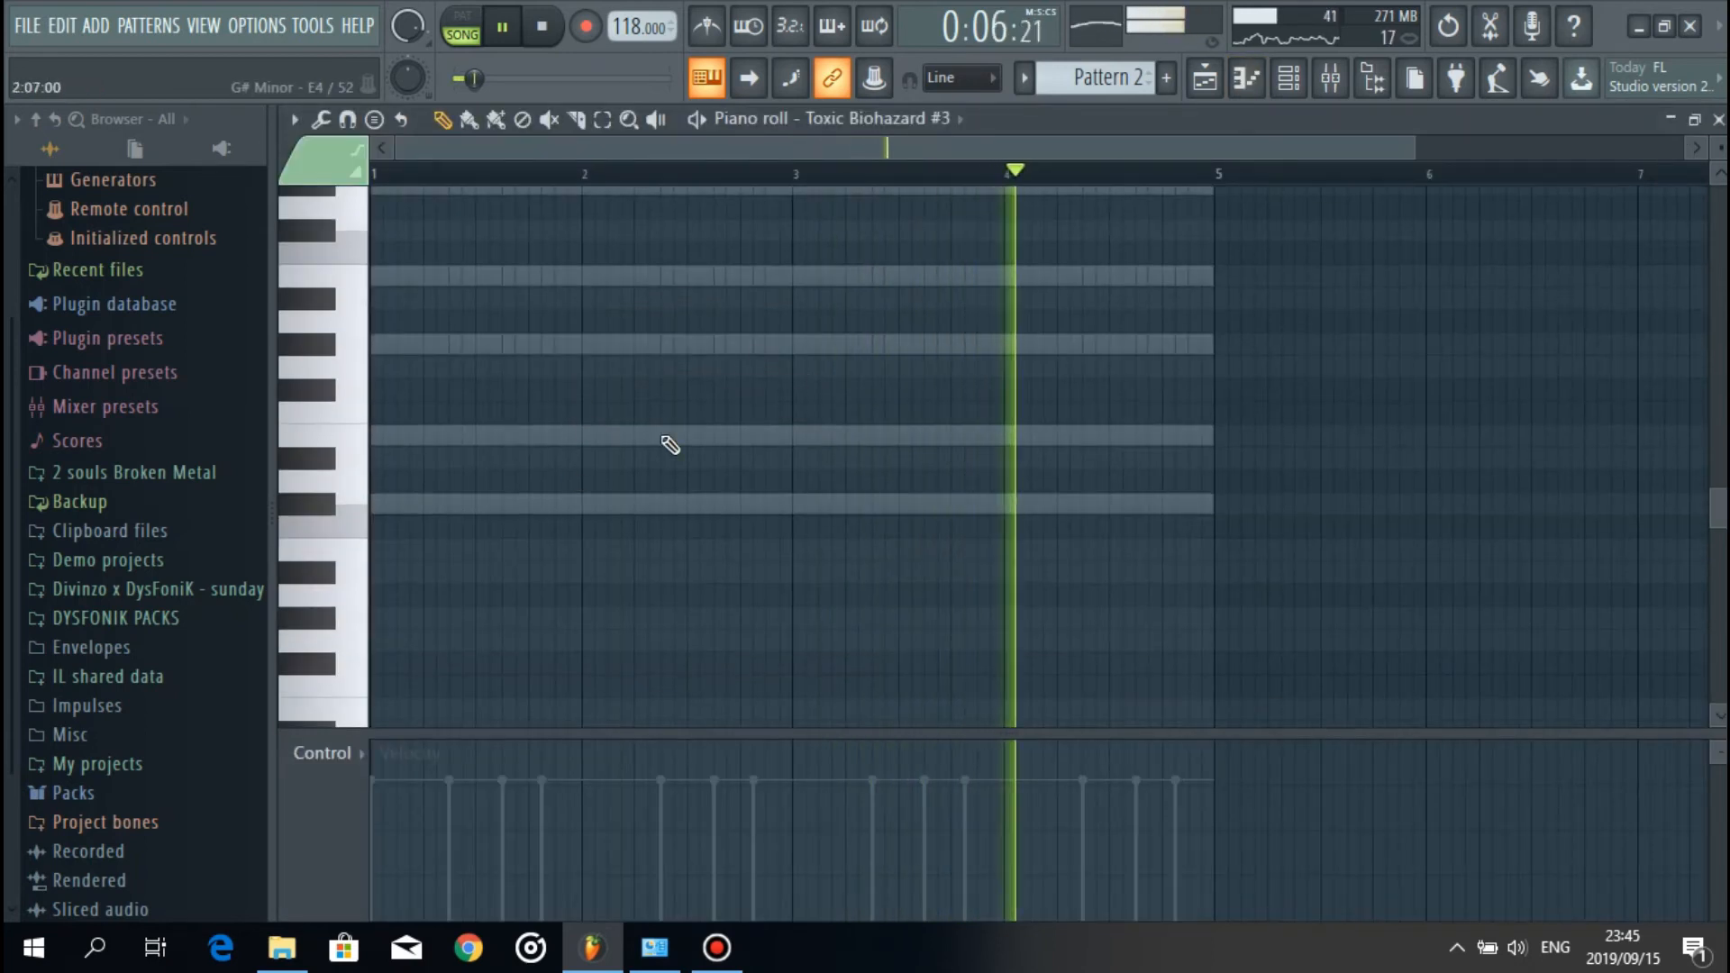
{"action": "right_click", "coordinate": [452, 525]}
{"action": "key", "text": "space"}
{"action": "left_click", "coordinate": [428, 503]}
{"action": "left_click_drag", "start_coordinate": [1417, 144], "coordinate": [832, 144]}
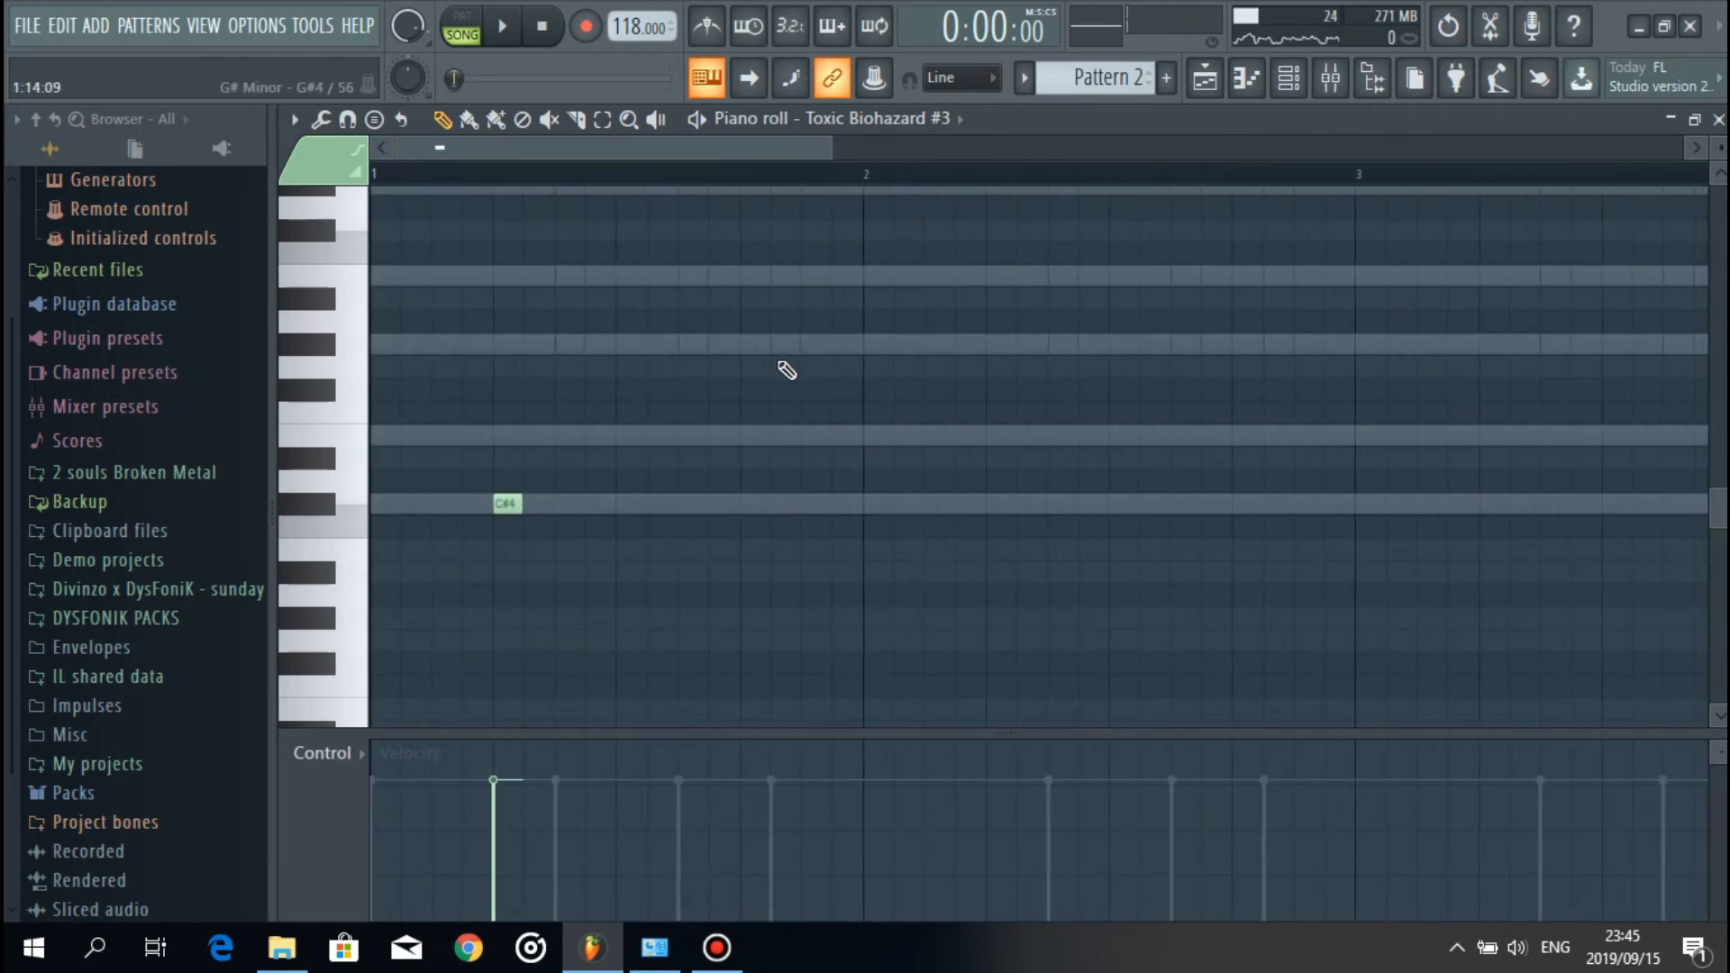
{"action": "left_click", "coordinate": [469, 348]}
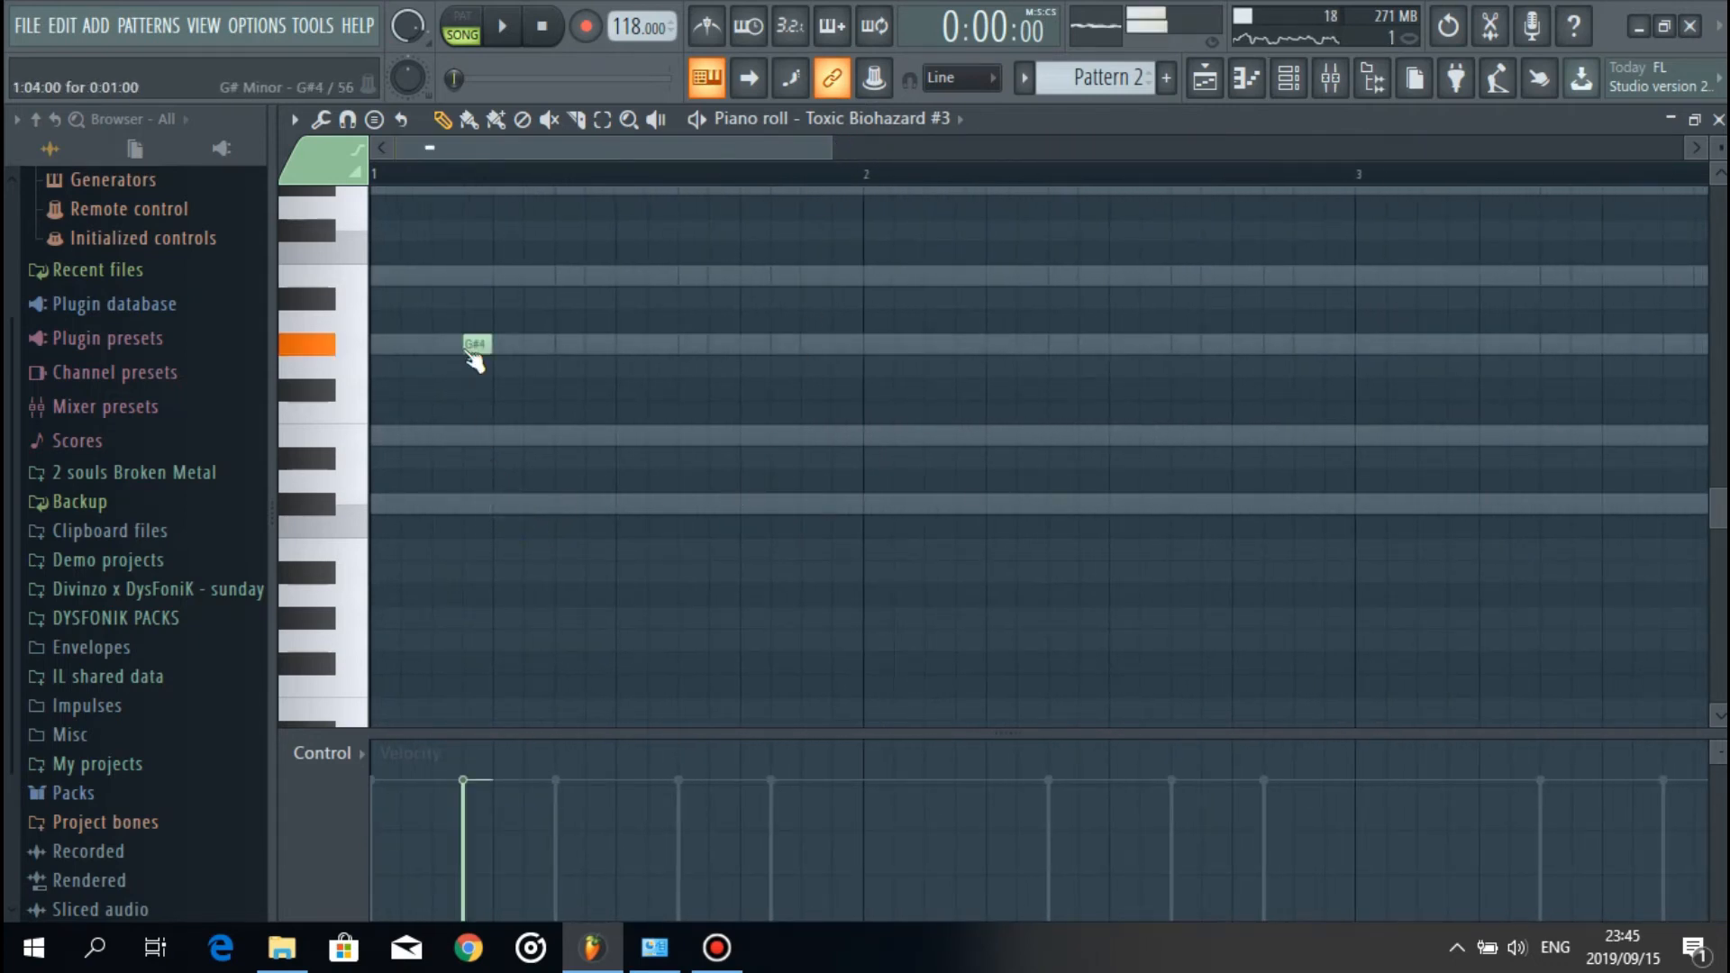
{"action": "left_click_drag", "start_coordinate": [470, 339], "coordinate": [539, 275]}
{"action": "key", "text": "space"}
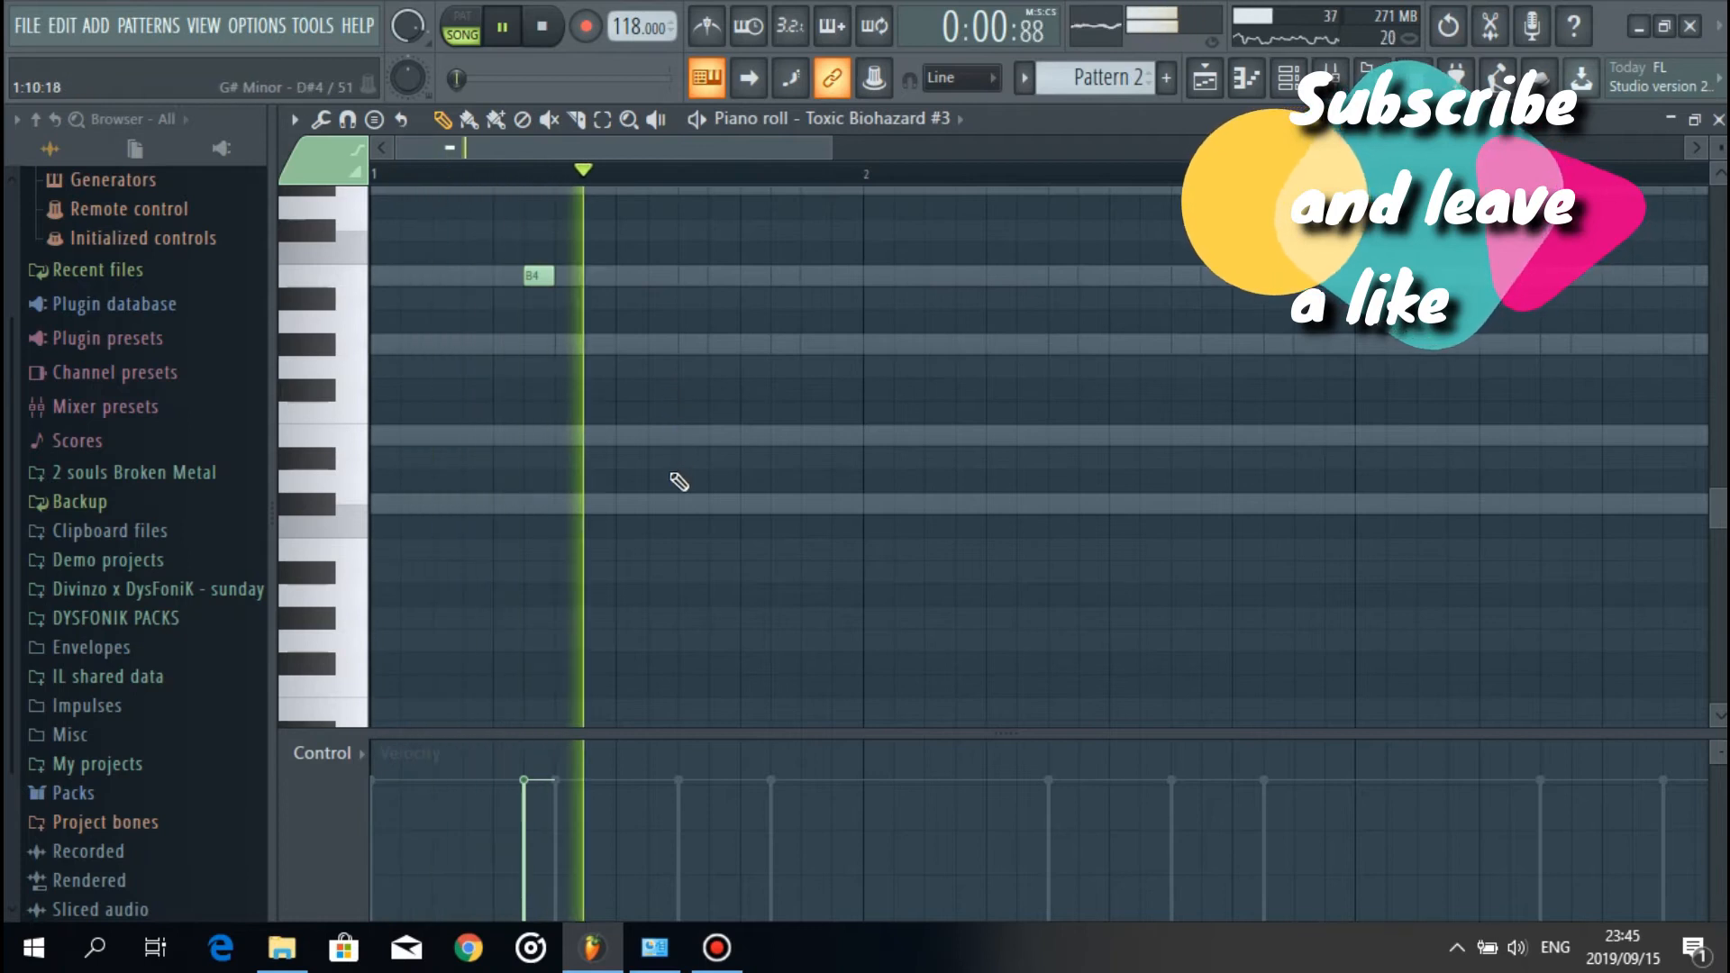
Step: Add two short C#4 notes in the second half of bar 1 for Toxic Biohazard #3 and audition the phrase
{"action": "key", "text": "space"}
{"action": "left_click", "coordinate": [654, 507]}
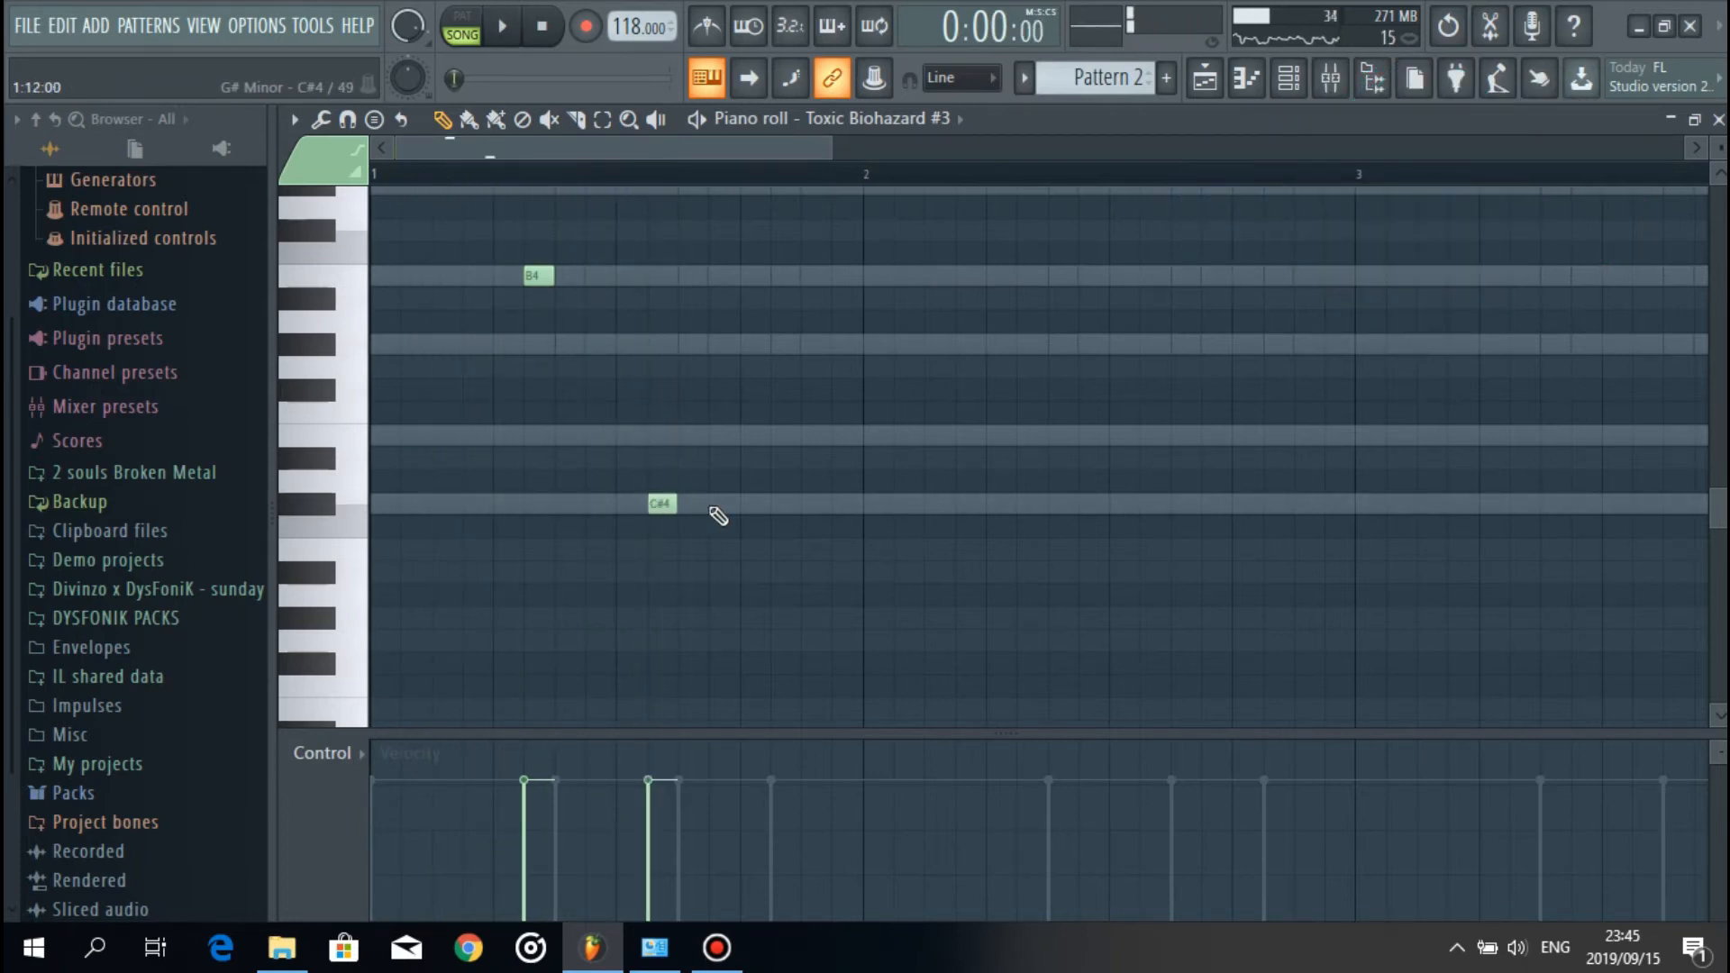
{"action": "left_click", "coordinate": [775, 504]}
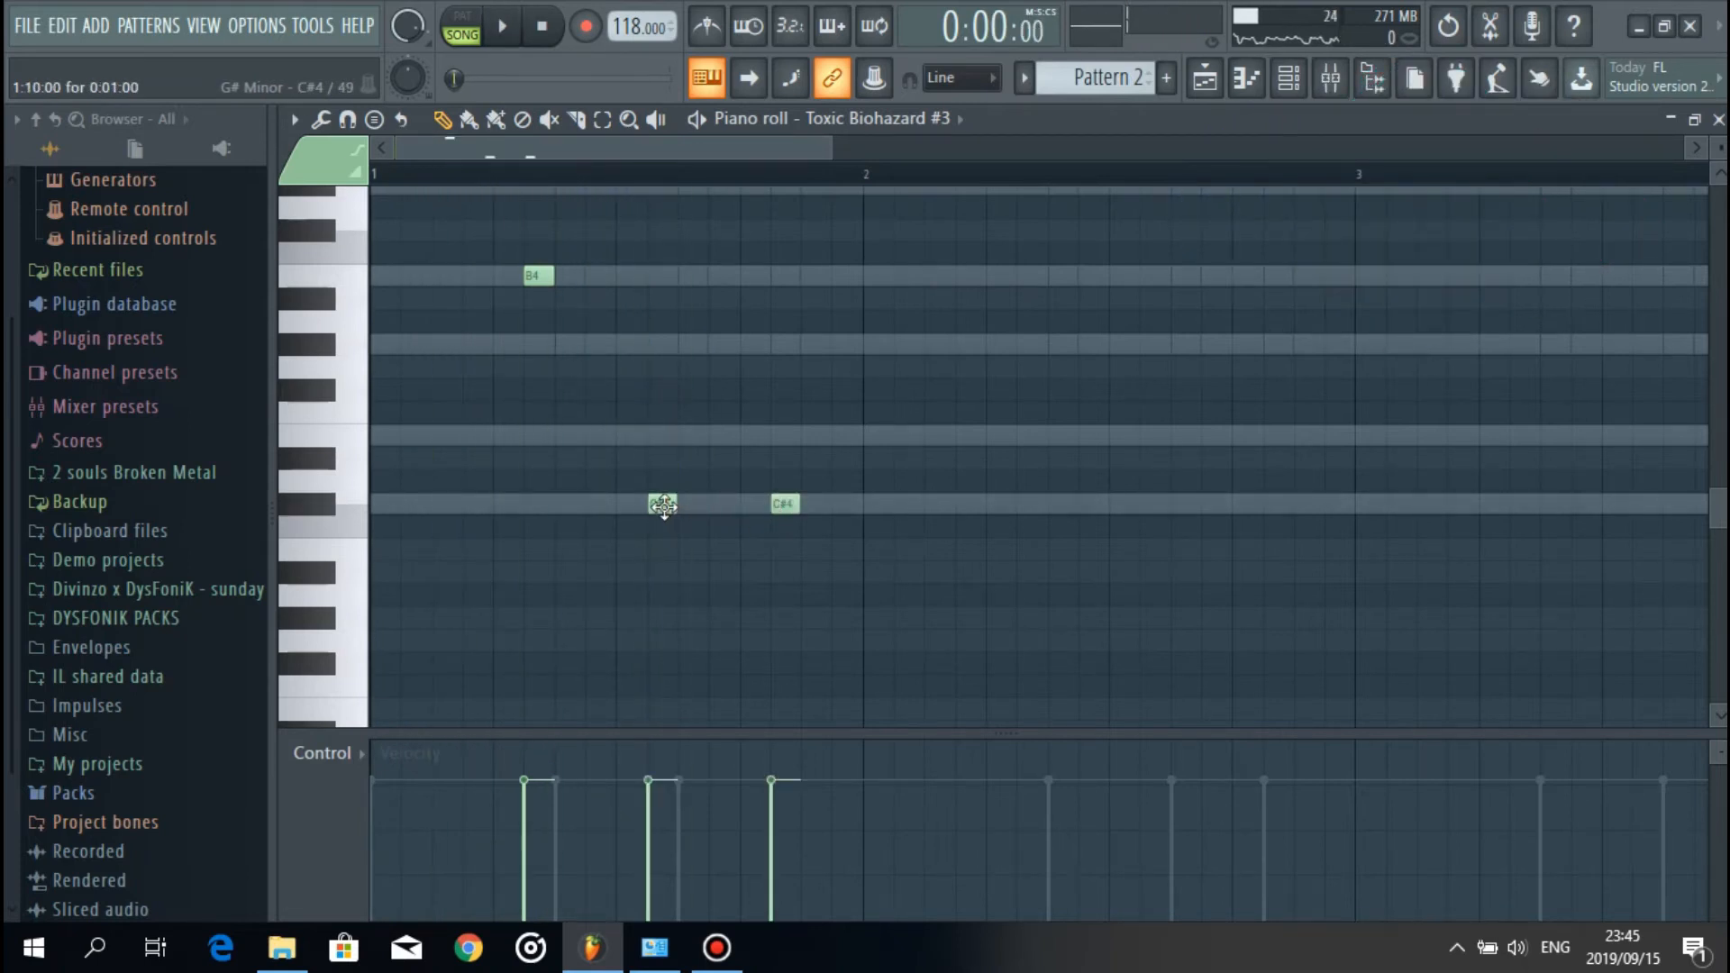
{"action": "key", "text": "space"}
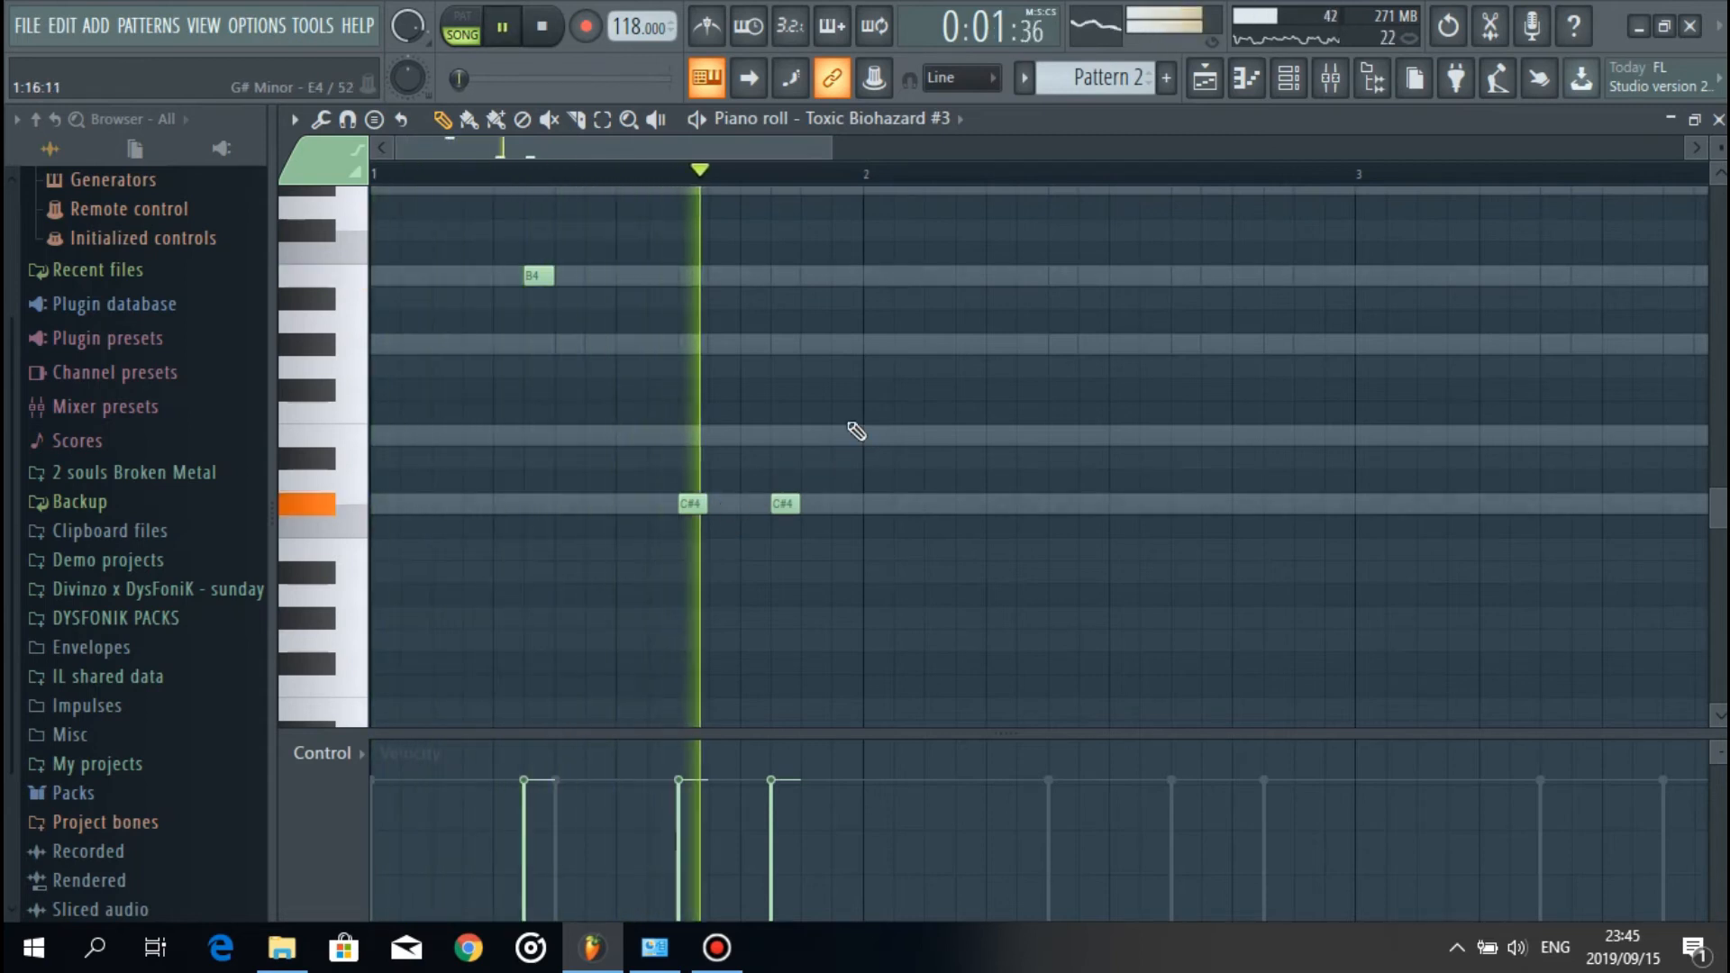
{"action": "scroll", "coordinate": [857, 183], "scroll_direction": "down", "scroll_amount": 3}
{"action": "key", "text": "space"}
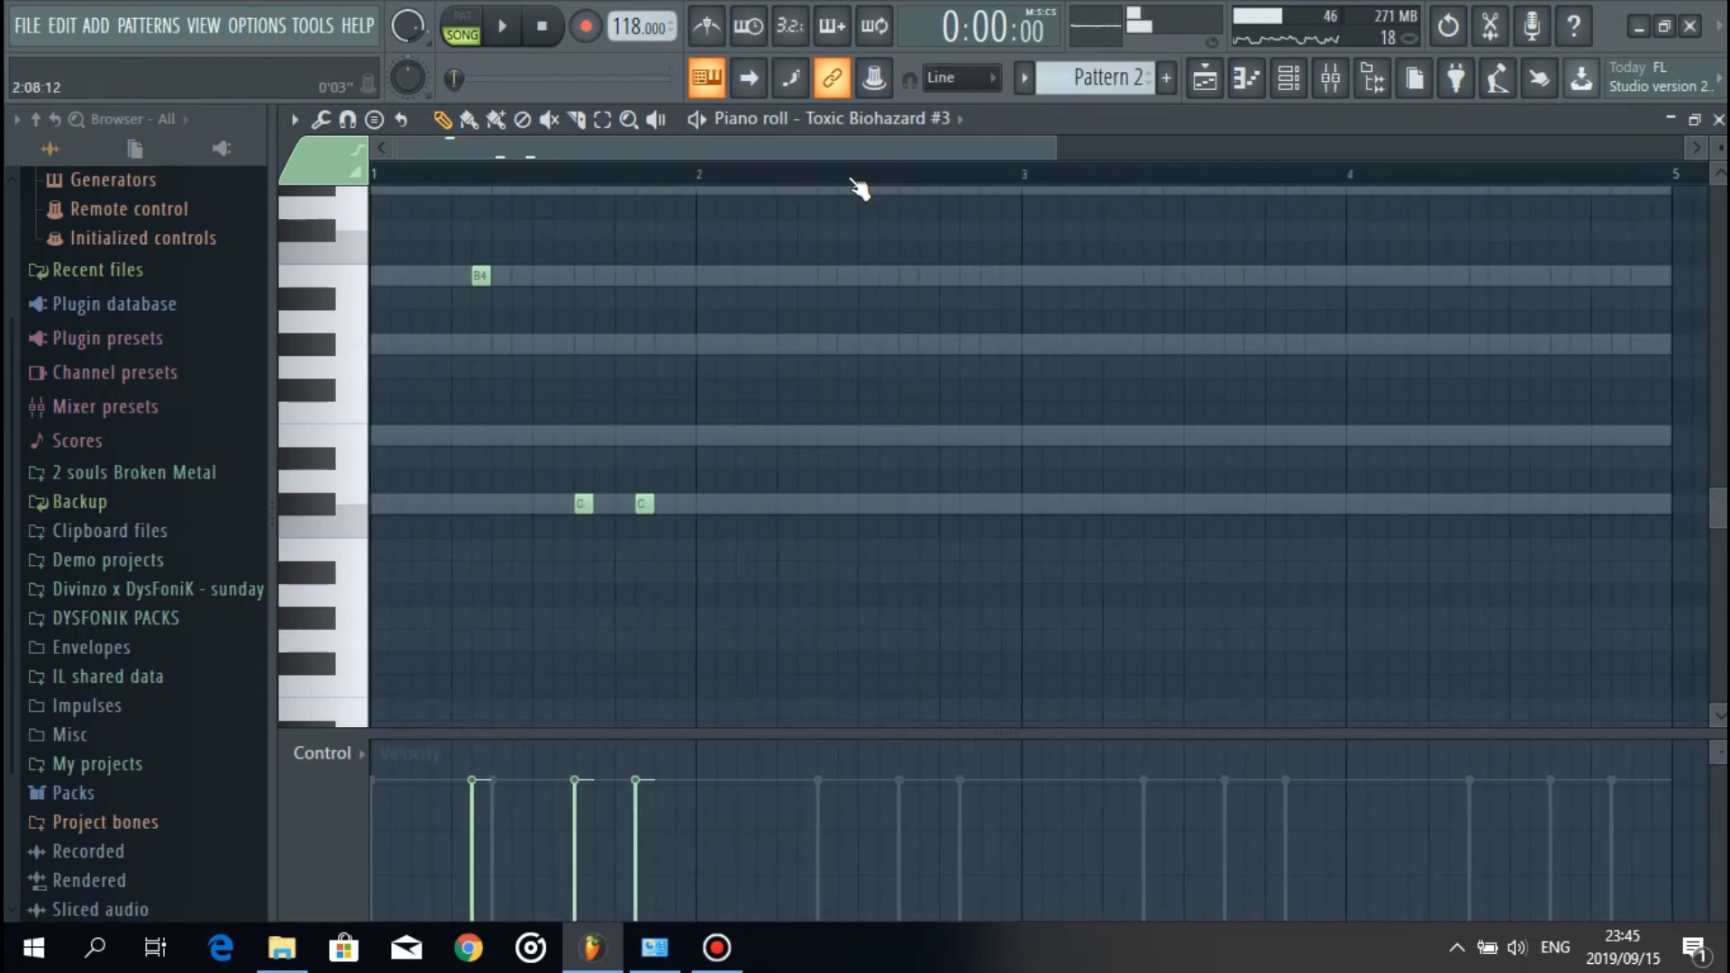
{"action": "key", "text": "space"}
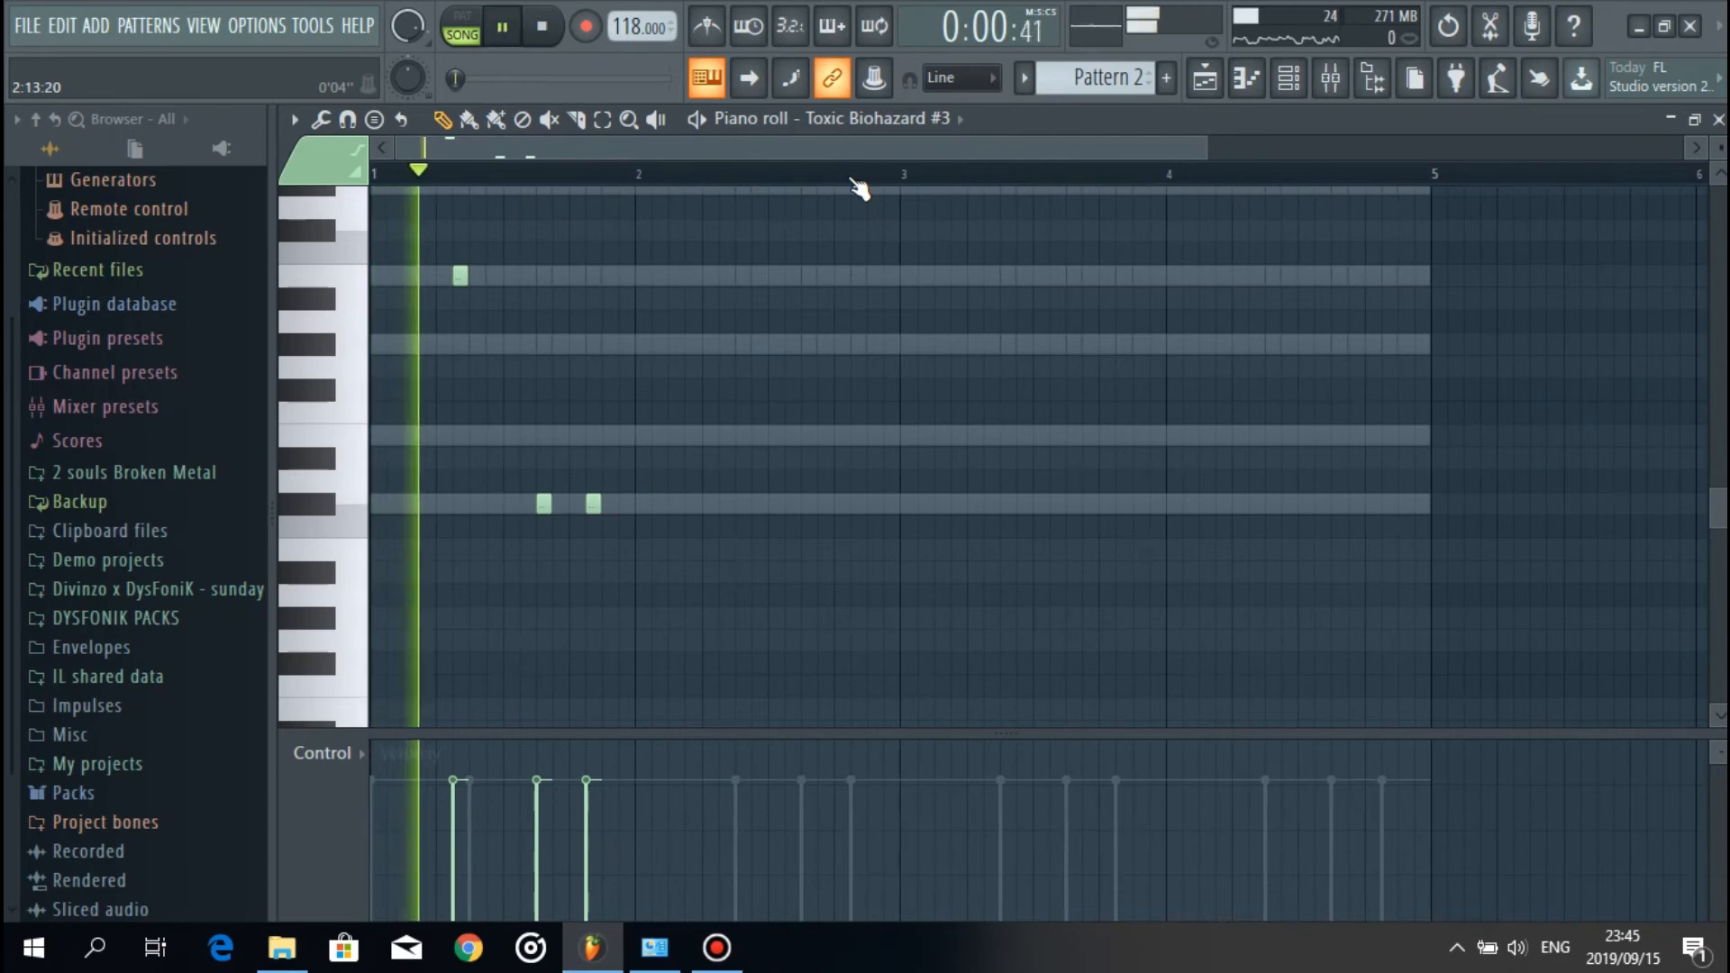
Step: Place short C#4, B4 and C#4 notes in bar 3 of the Toxic Biohazard #3 piano roll and play the loop to check them
{"action": "left_click", "coordinate": [1120, 503]}
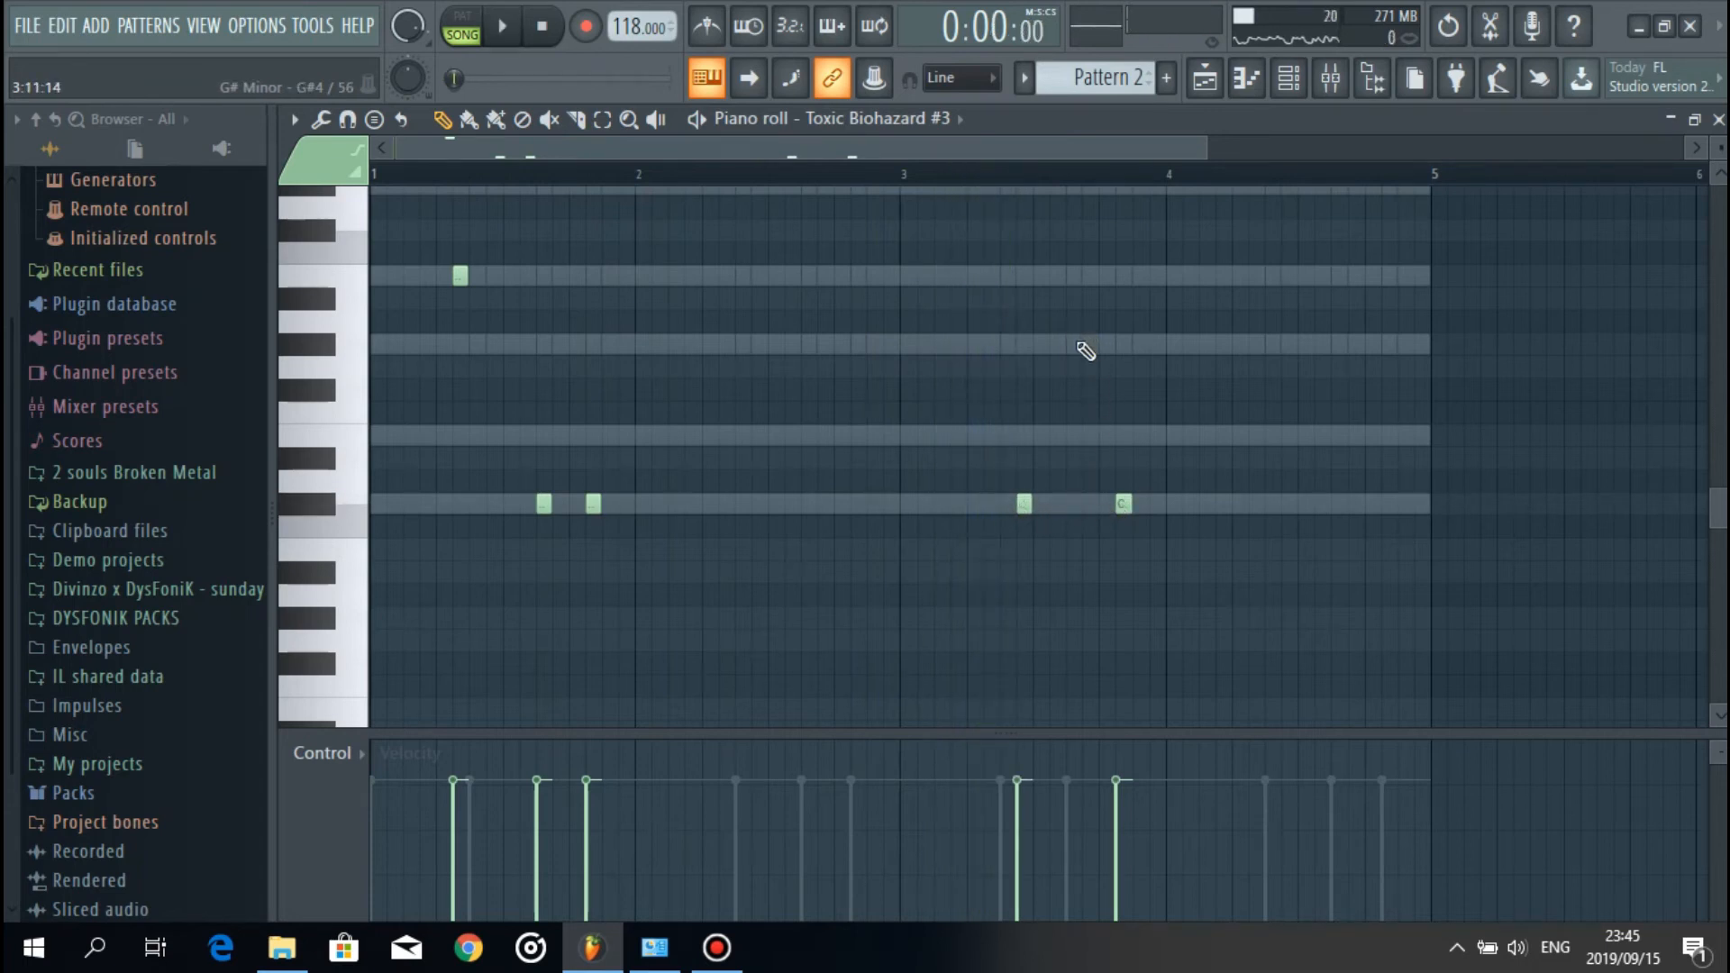
{"action": "left_click", "coordinate": [1074, 276]}
{"action": "key", "text": "space"}
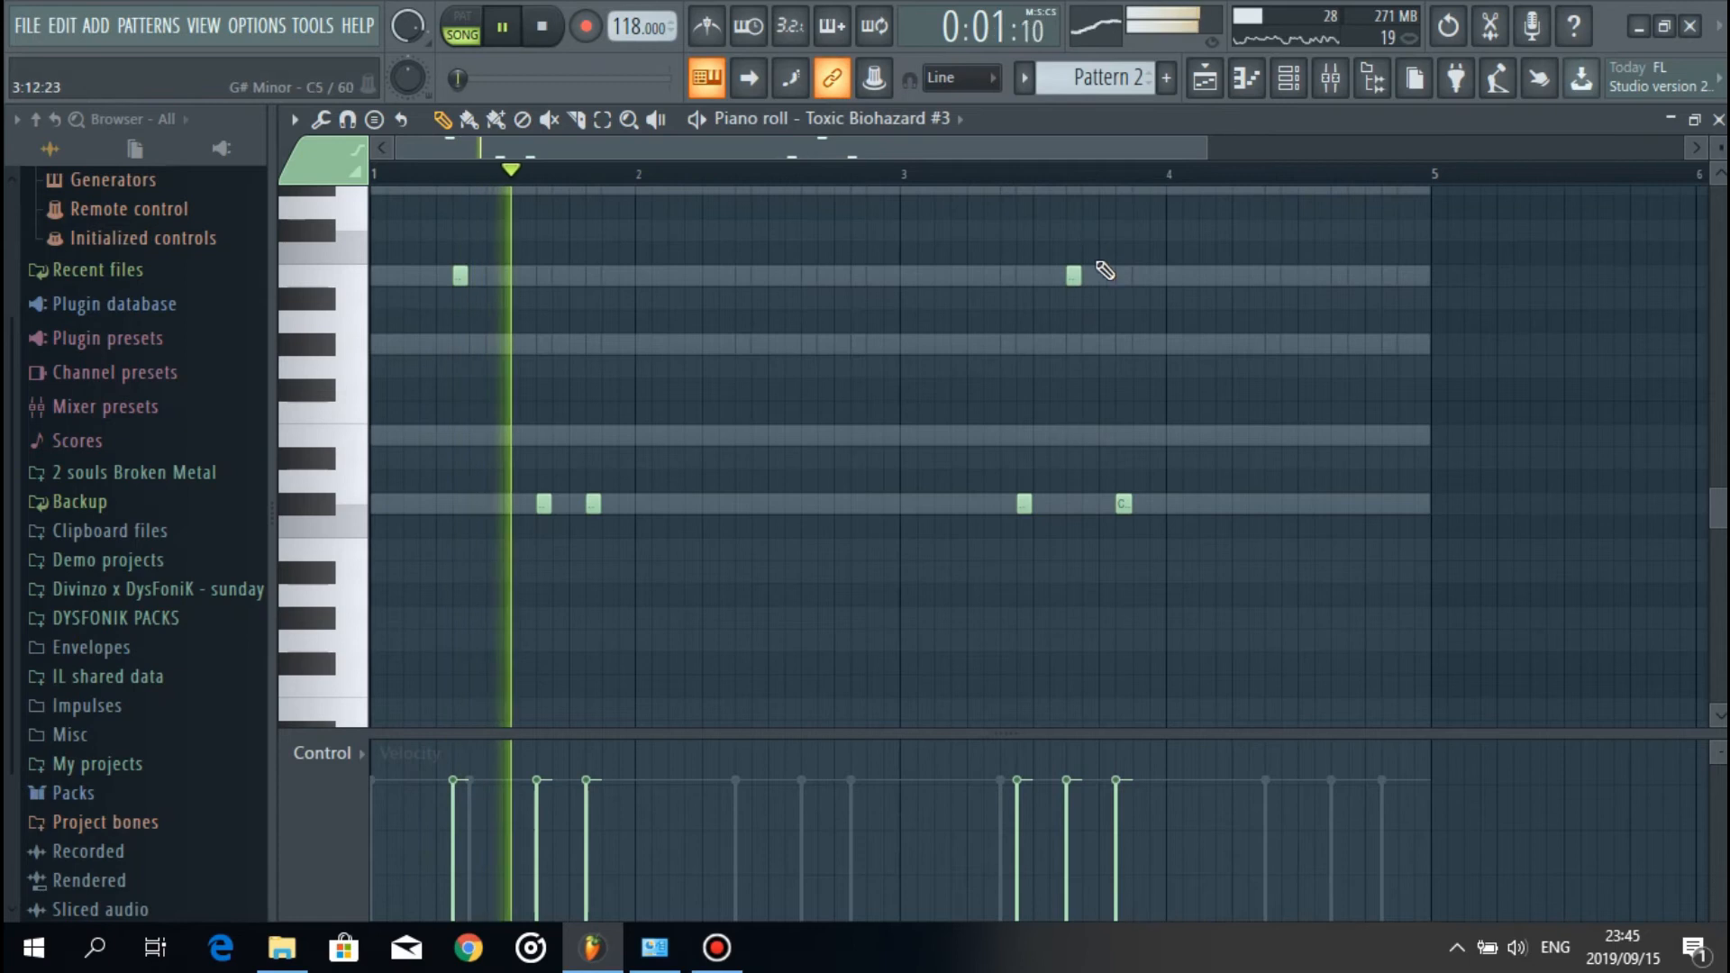
{"action": "scroll", "coordinate": [1122, 187], "scroll_direction": "up", "scroll_amount": 2}
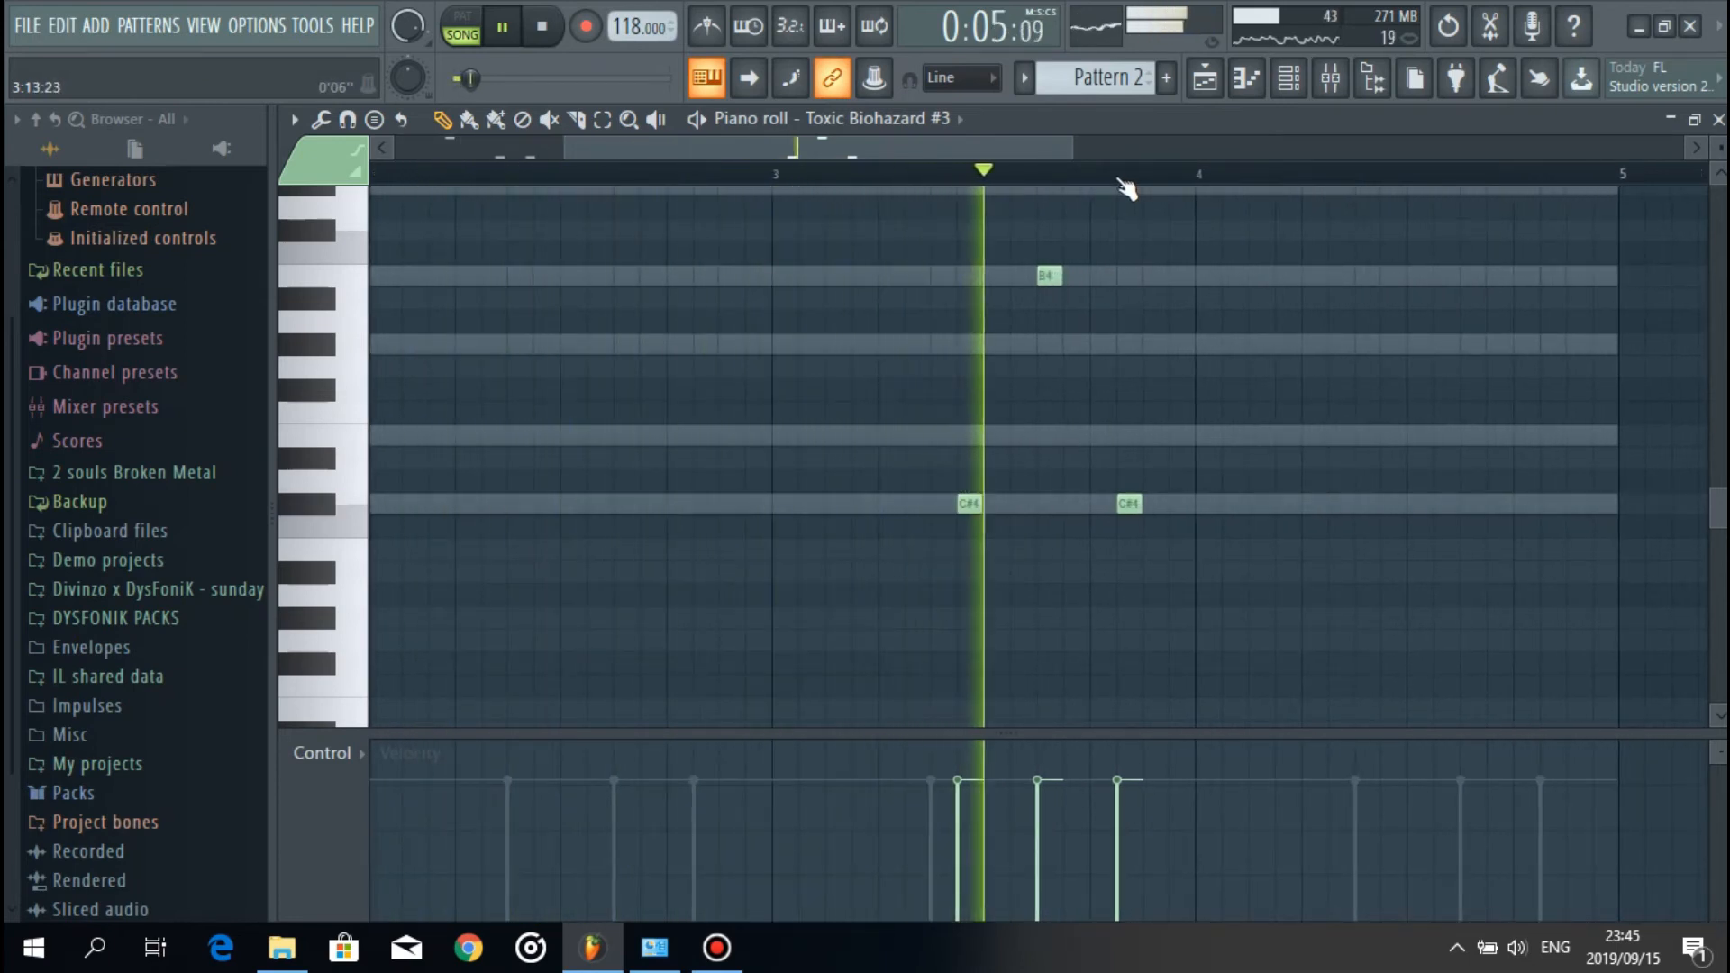
{"action": "scroll", "coordinate": [1126, 187], "scroll_direction": "down", "scroll_amount": 1}
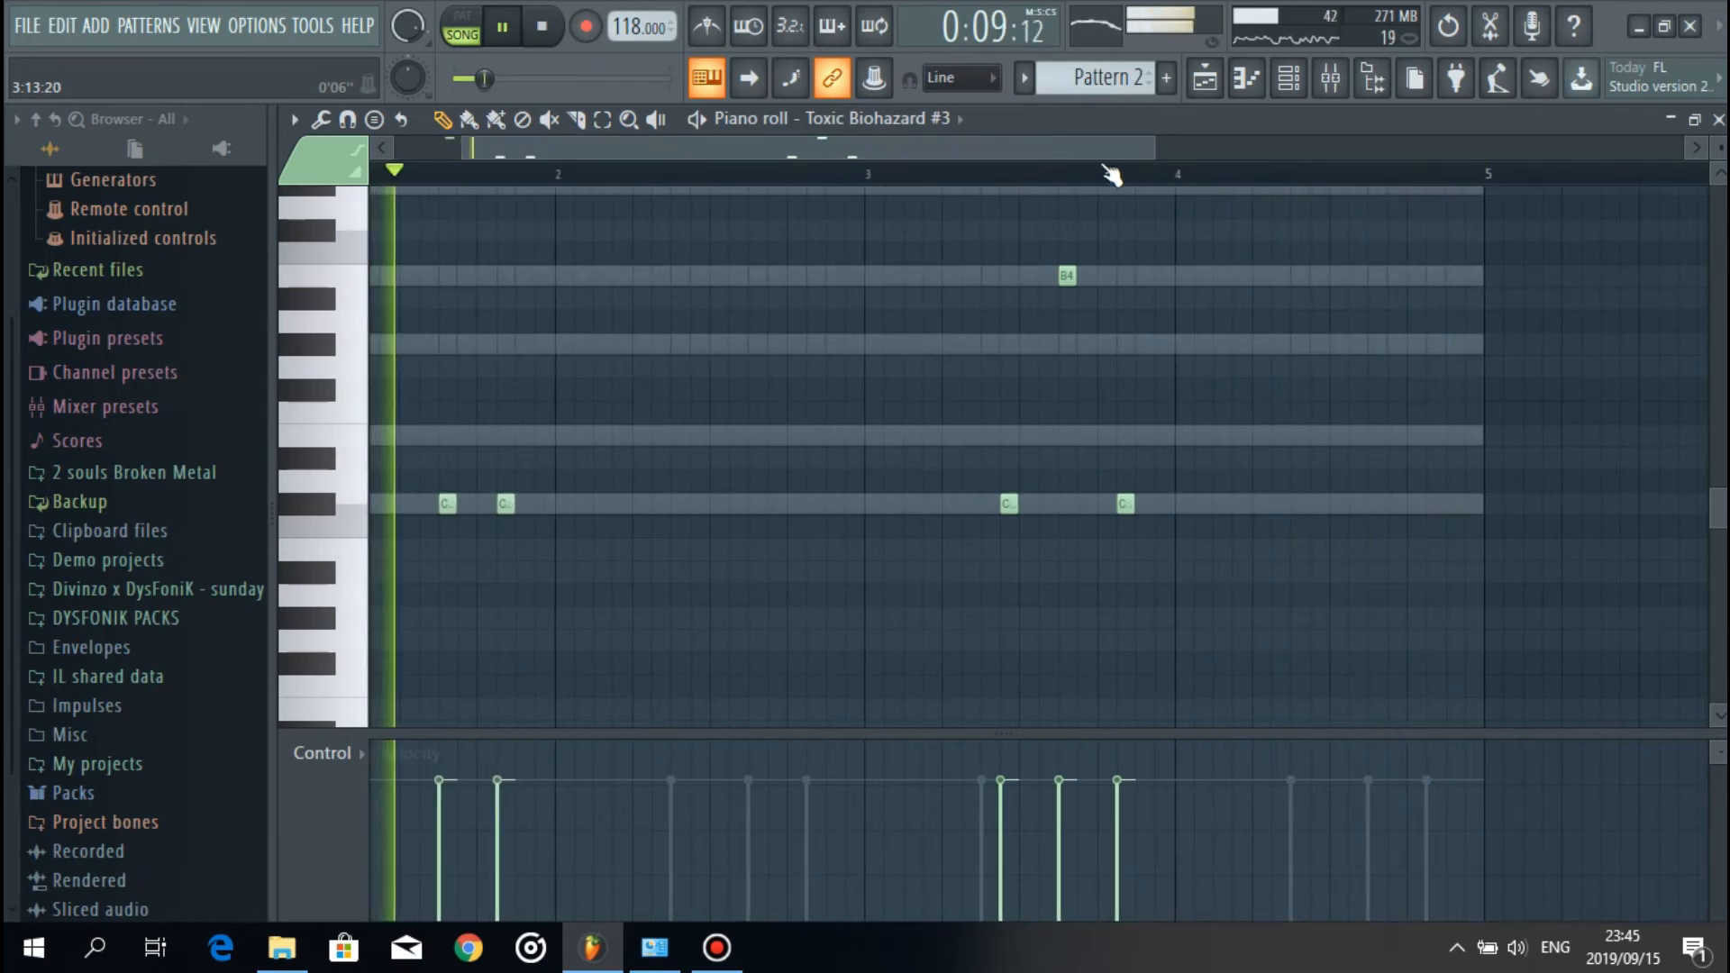
{"action": "key", "text": "space"}
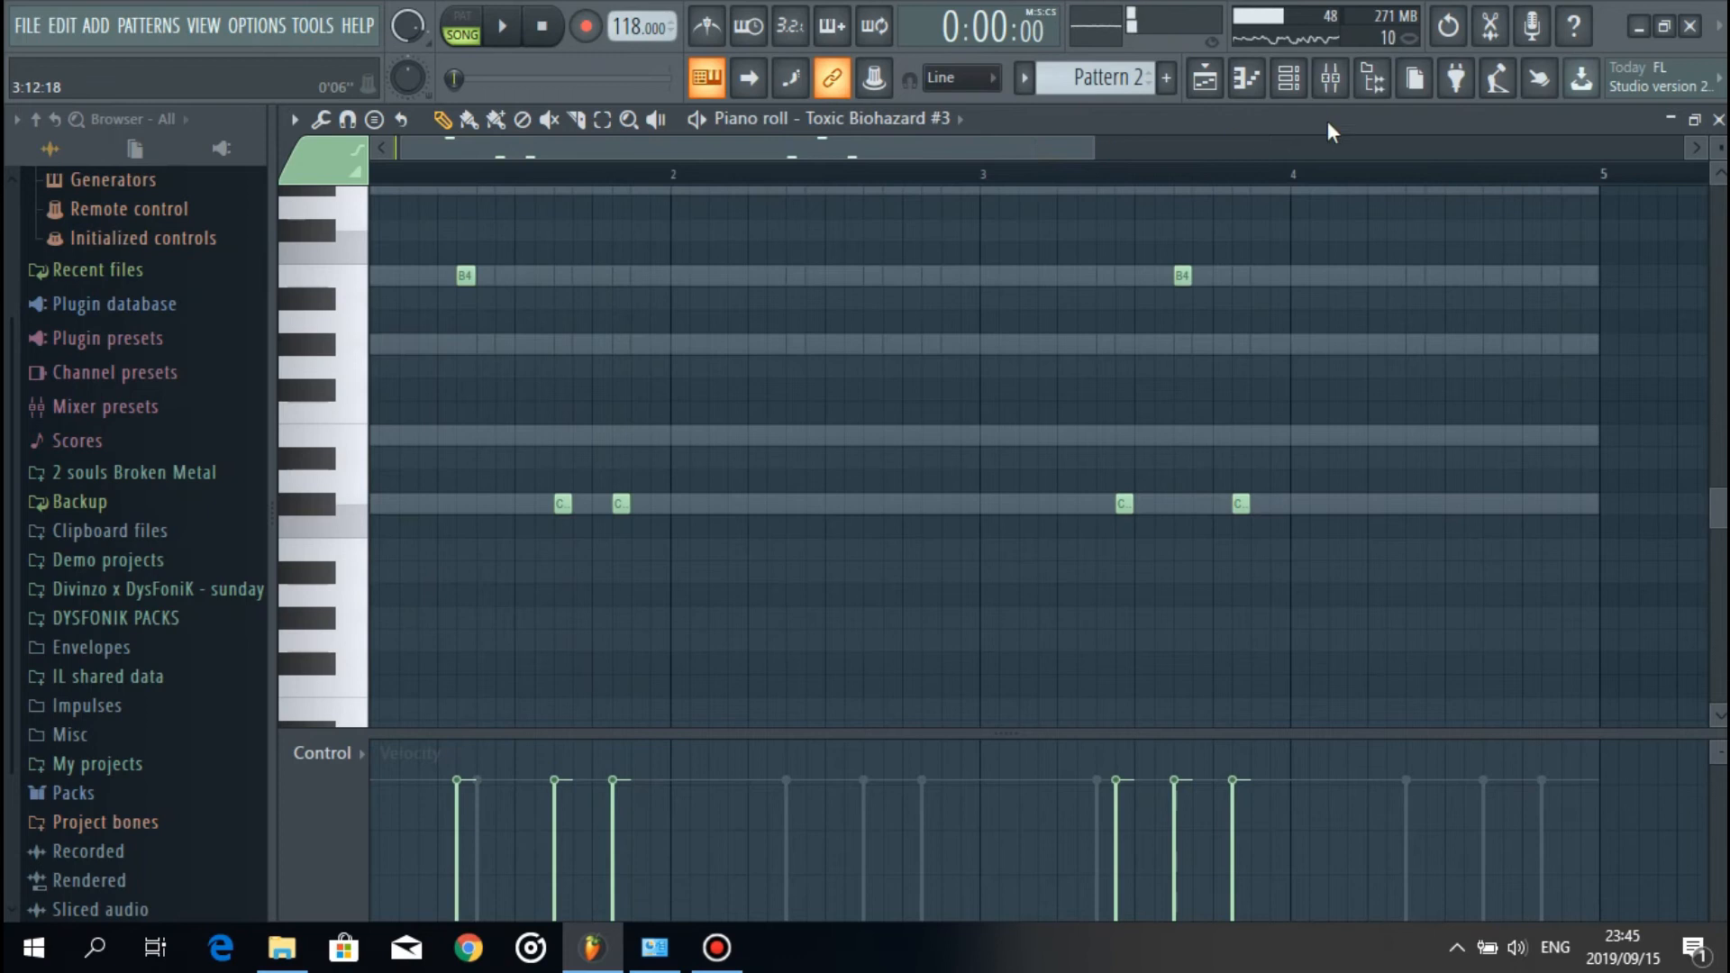
Step: Clone the Toxic Biohazard #3 channel from the enlarged channel rack and open the clone's piano roll
{"action": "left_click", "coordinate": [1284, 90]}
{"action": "scroll", "coordinate": [378, 380], "scroll_direction": "down", "scroll_amount": 1}
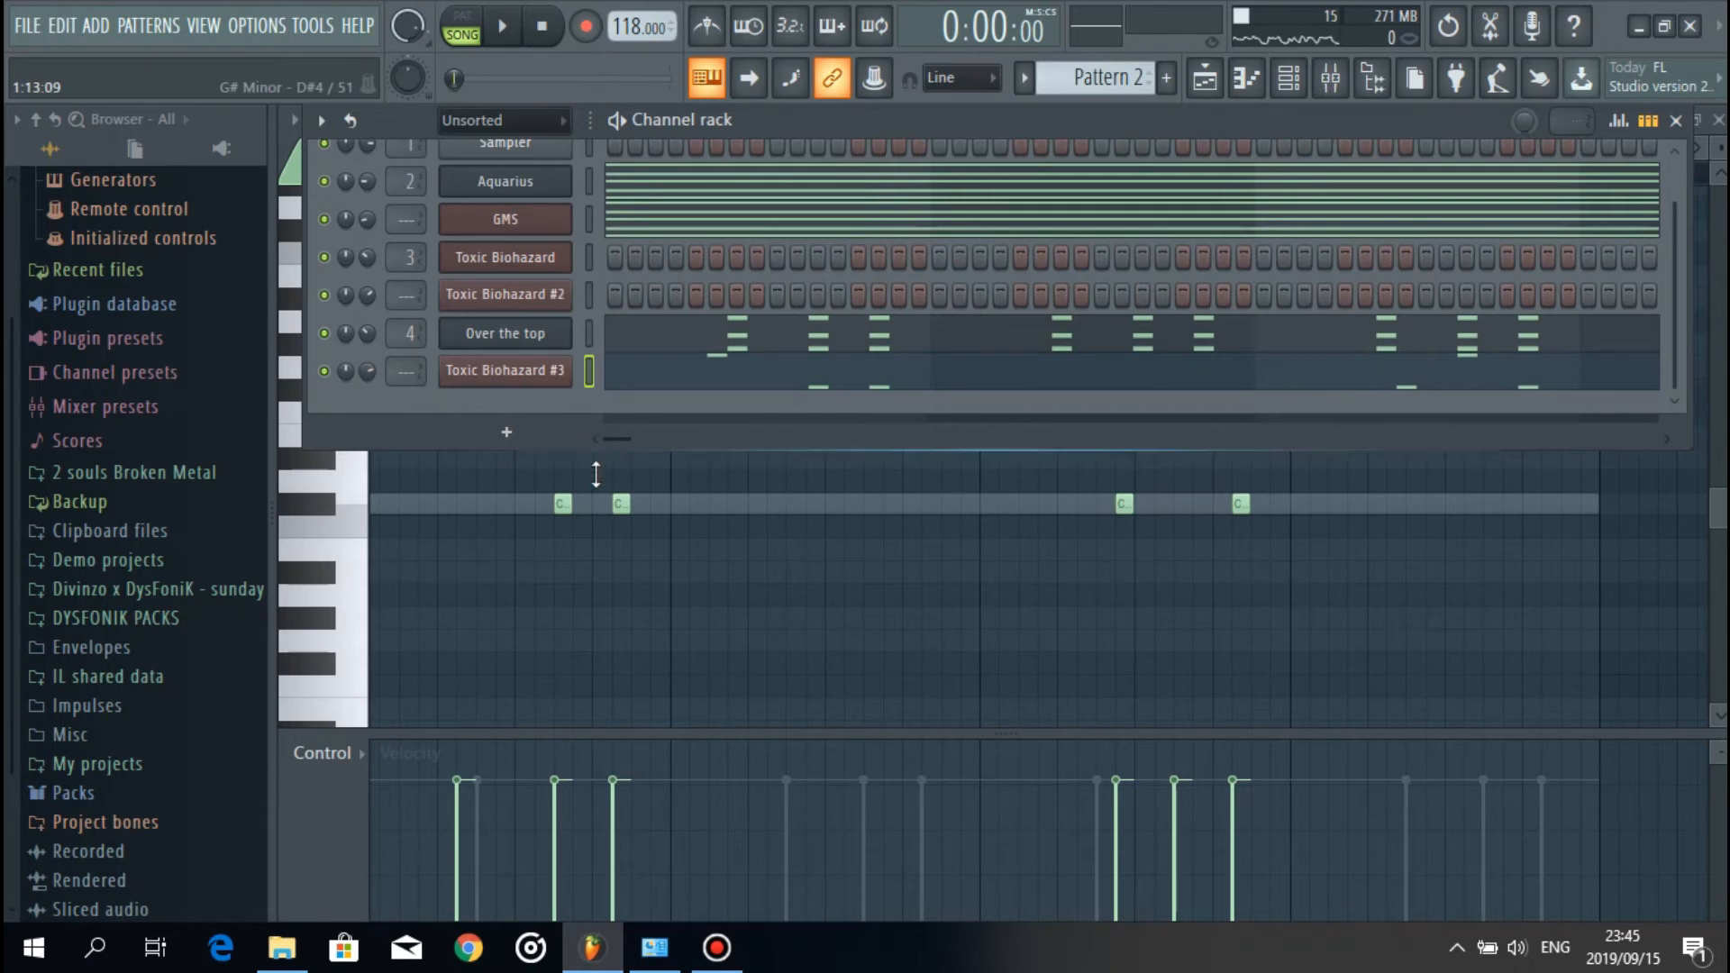
{"action": "left_click_drag", "start_coordinate": [595, 474], "coordinate": [596, 513]}
{"action": "right_click", "coordinate": [537, 418]}
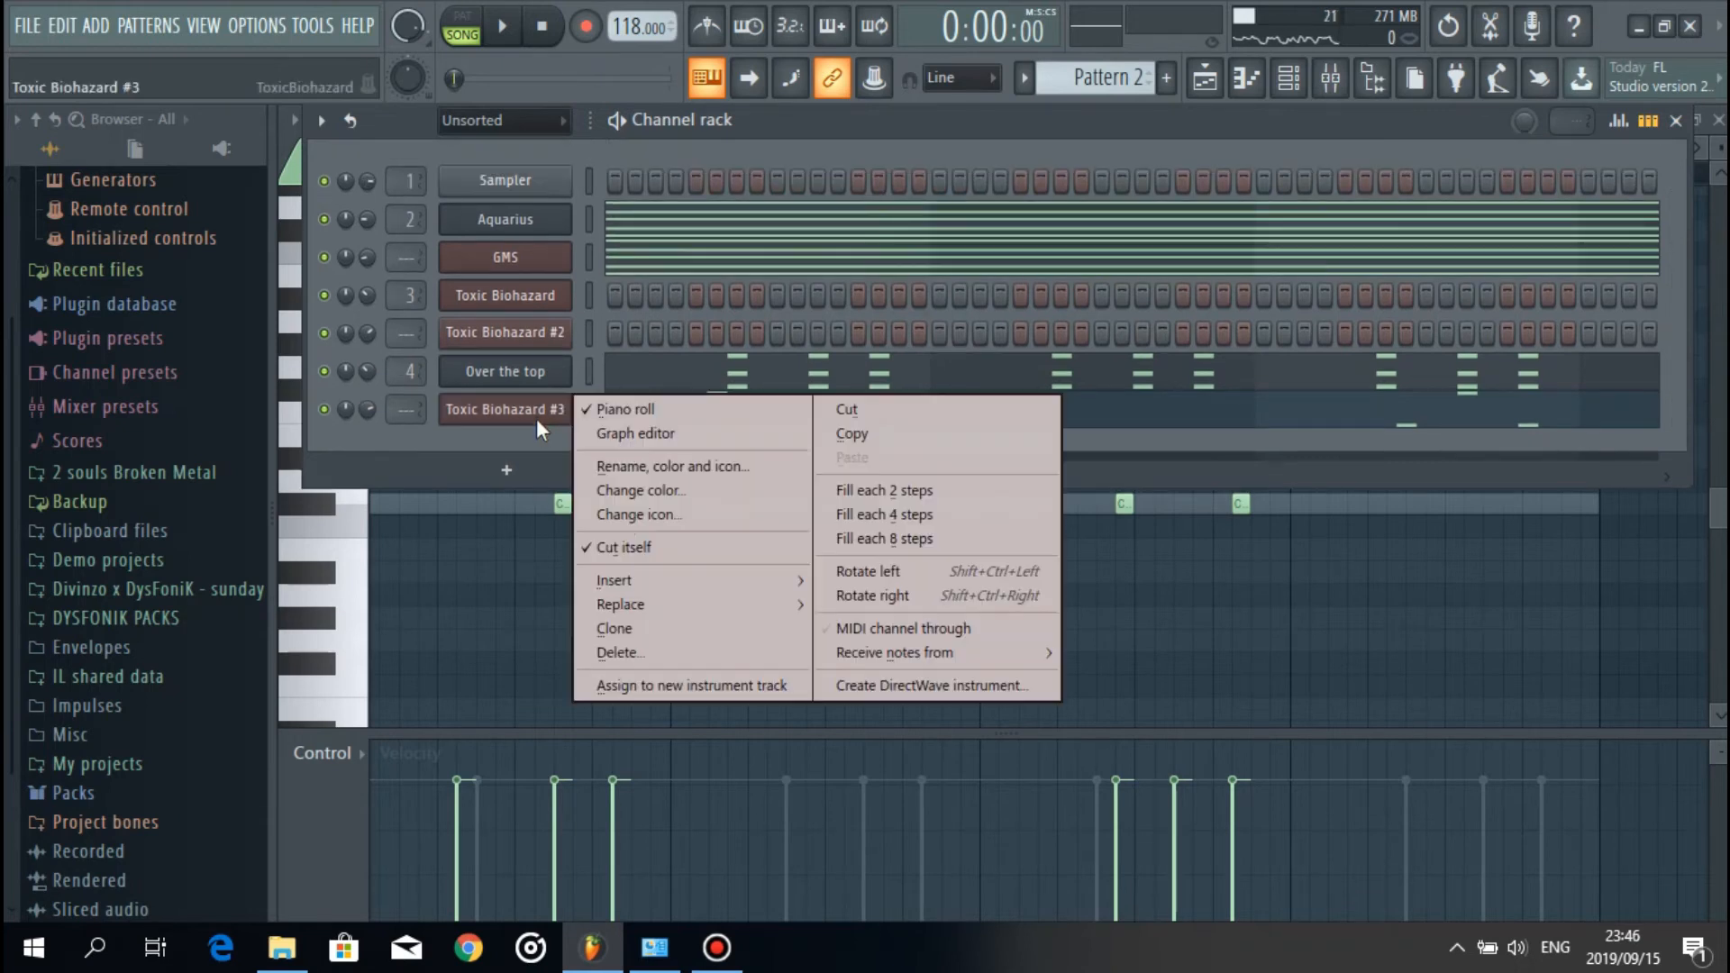
{"action": "left_click", "coordinate": [640, 623]}
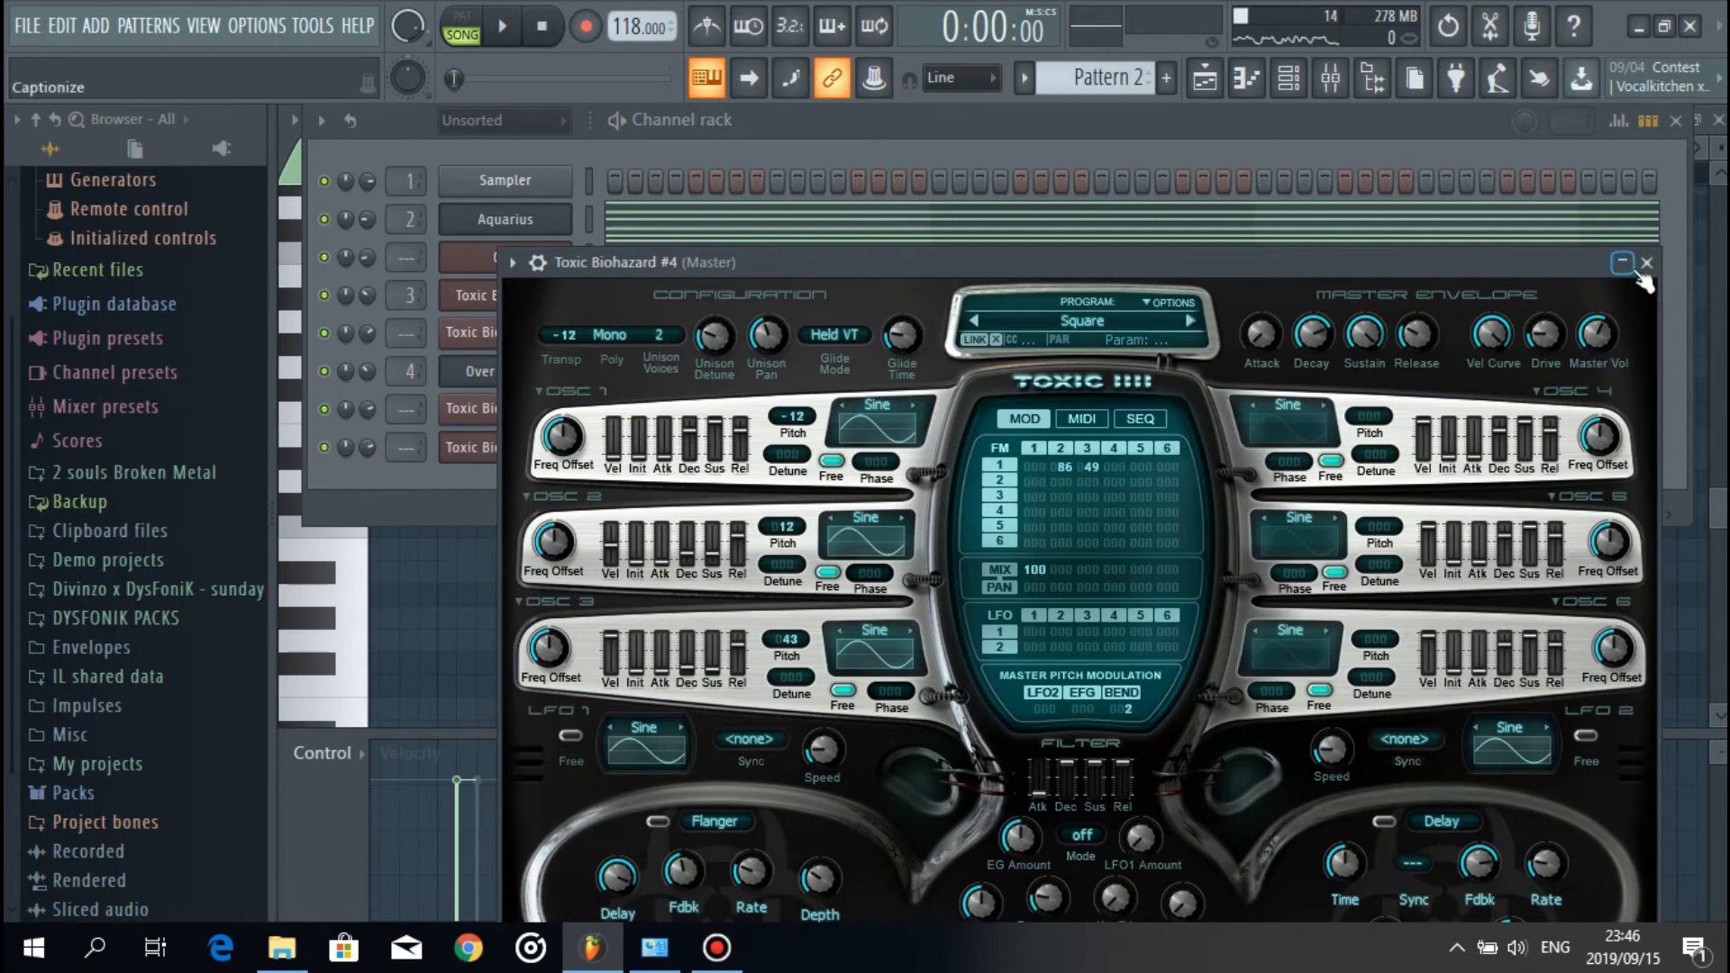
{"action": "key", "text": "Escape"}
{"action": "right_click", "coordinate": [565, 444]}
{"action": "left_click", "coordinate": [604, 446]}
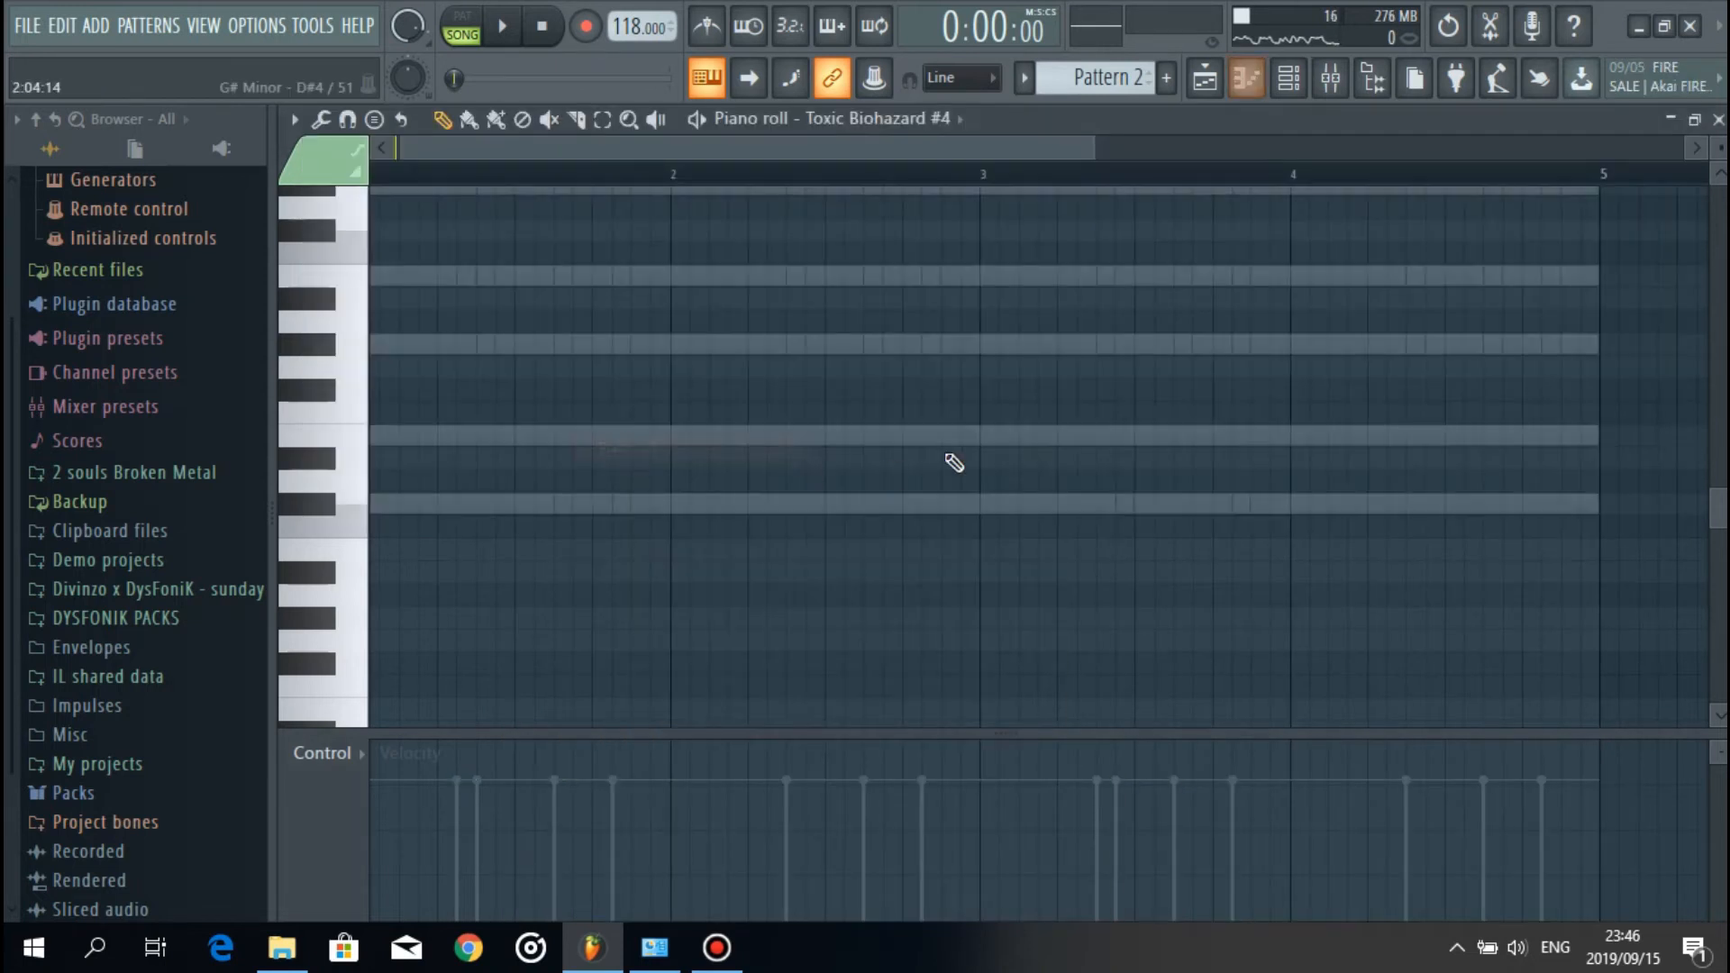
Step: Place four short C#4 notes in bar 4 of the Toxic Biohazard #4 piano roll, adjusting their timing against playback
{"action": "key", "text": "space"}
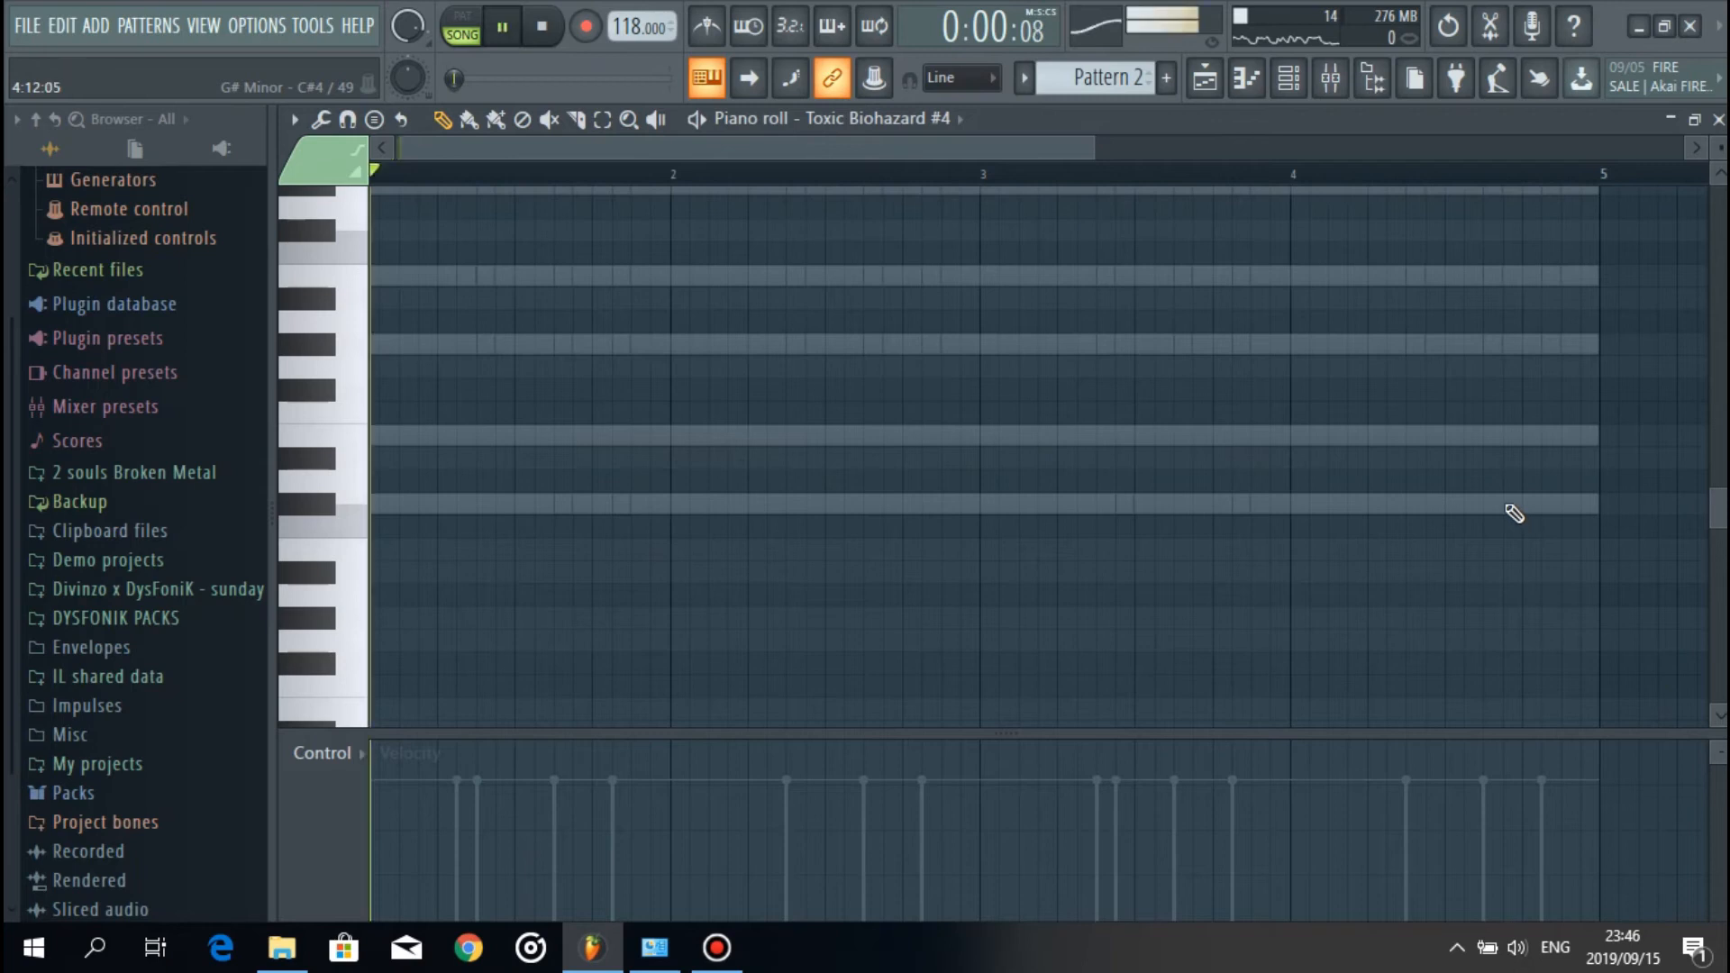
{"action": "left_click", "coordinate": [1451, 503]}
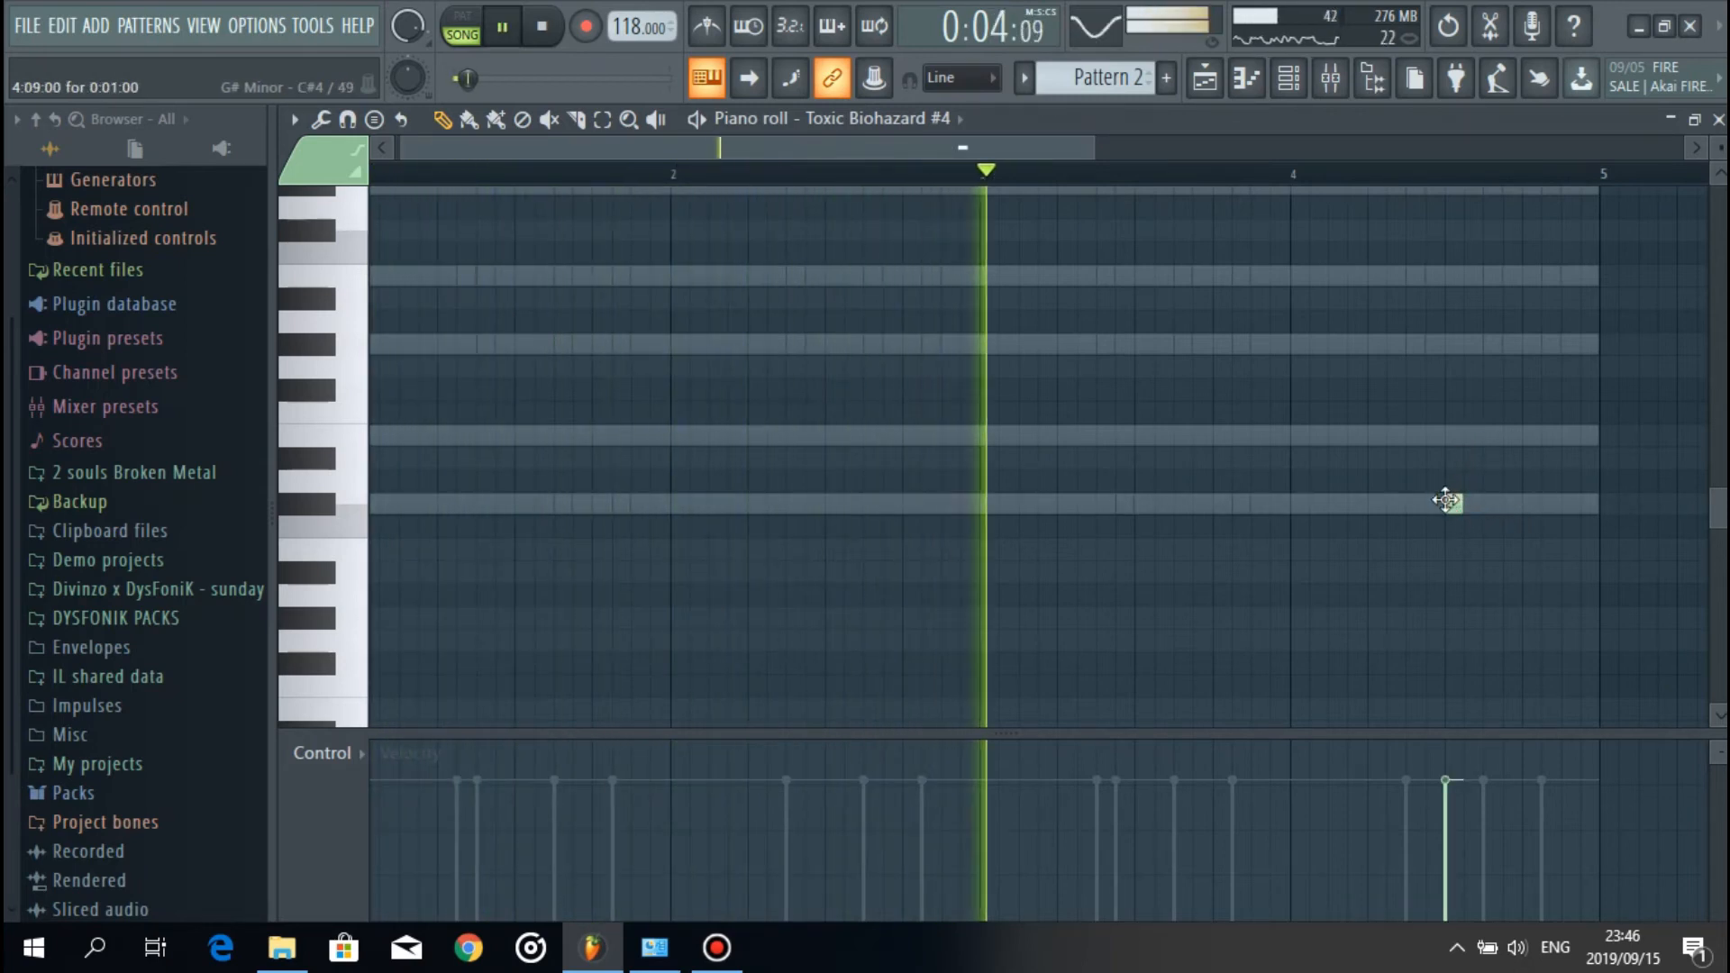
{"action": "left_click_drag", "start_coordinate": [1444, 501], "coordinate": [1527, 502]}
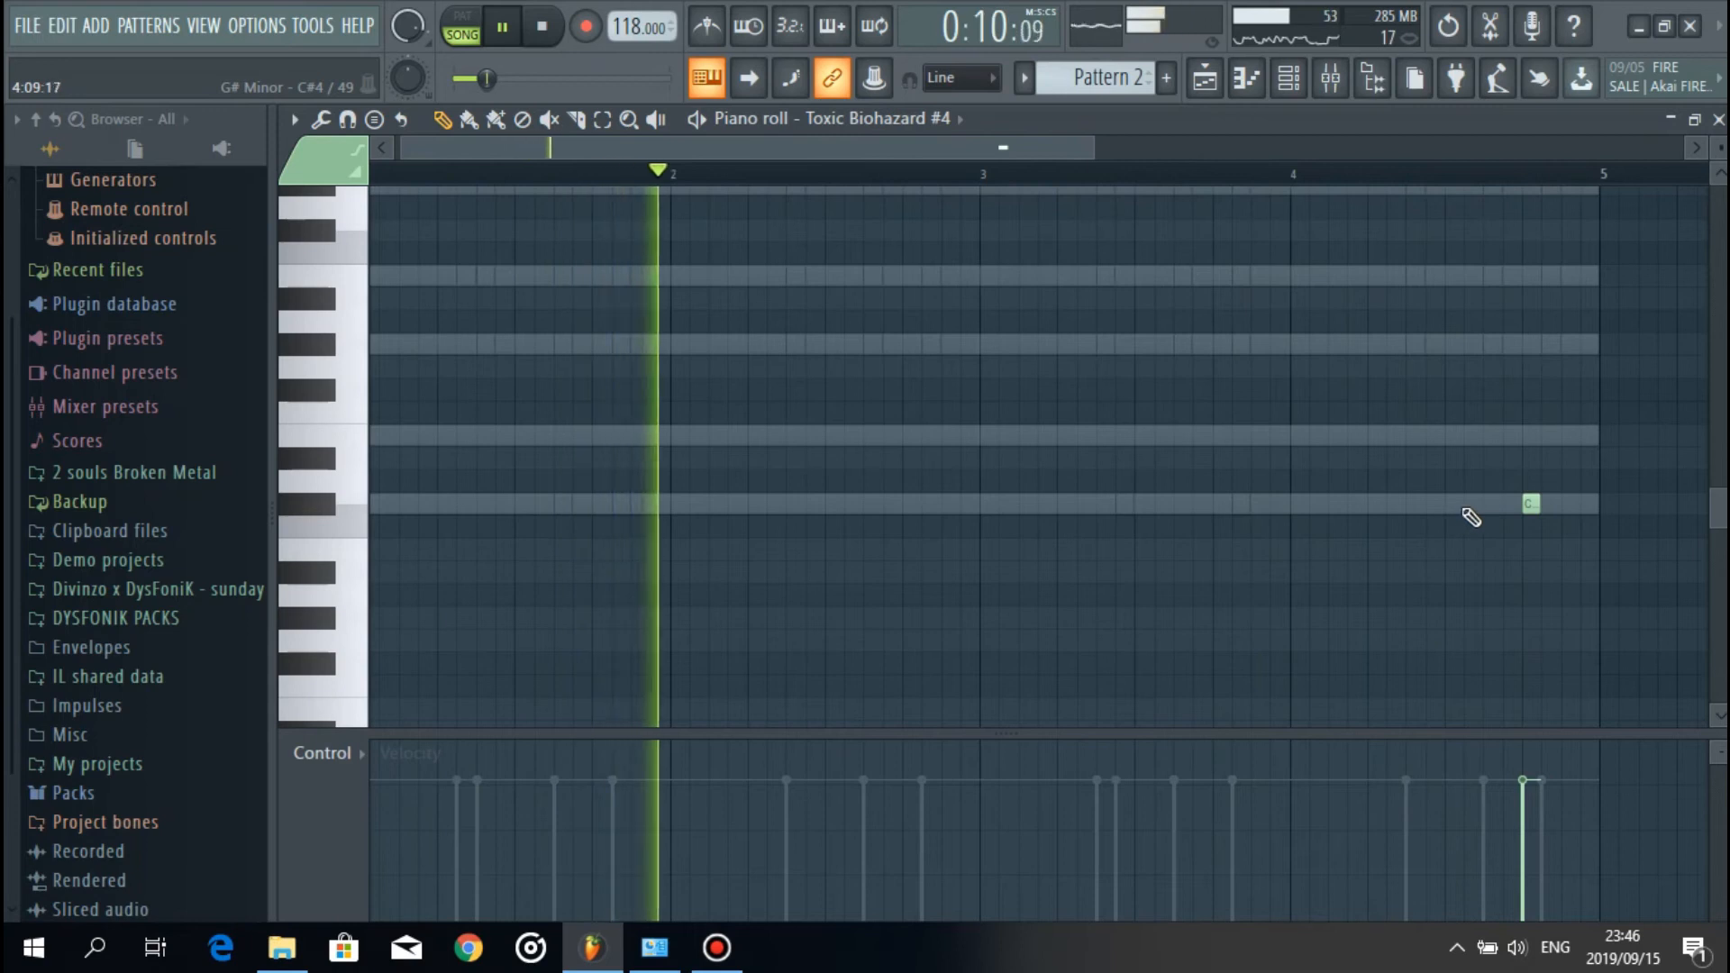
{"action": "scroll", "coordinate": [1559, 191], "scroll_direction": "up", "scroll_amount": 4}
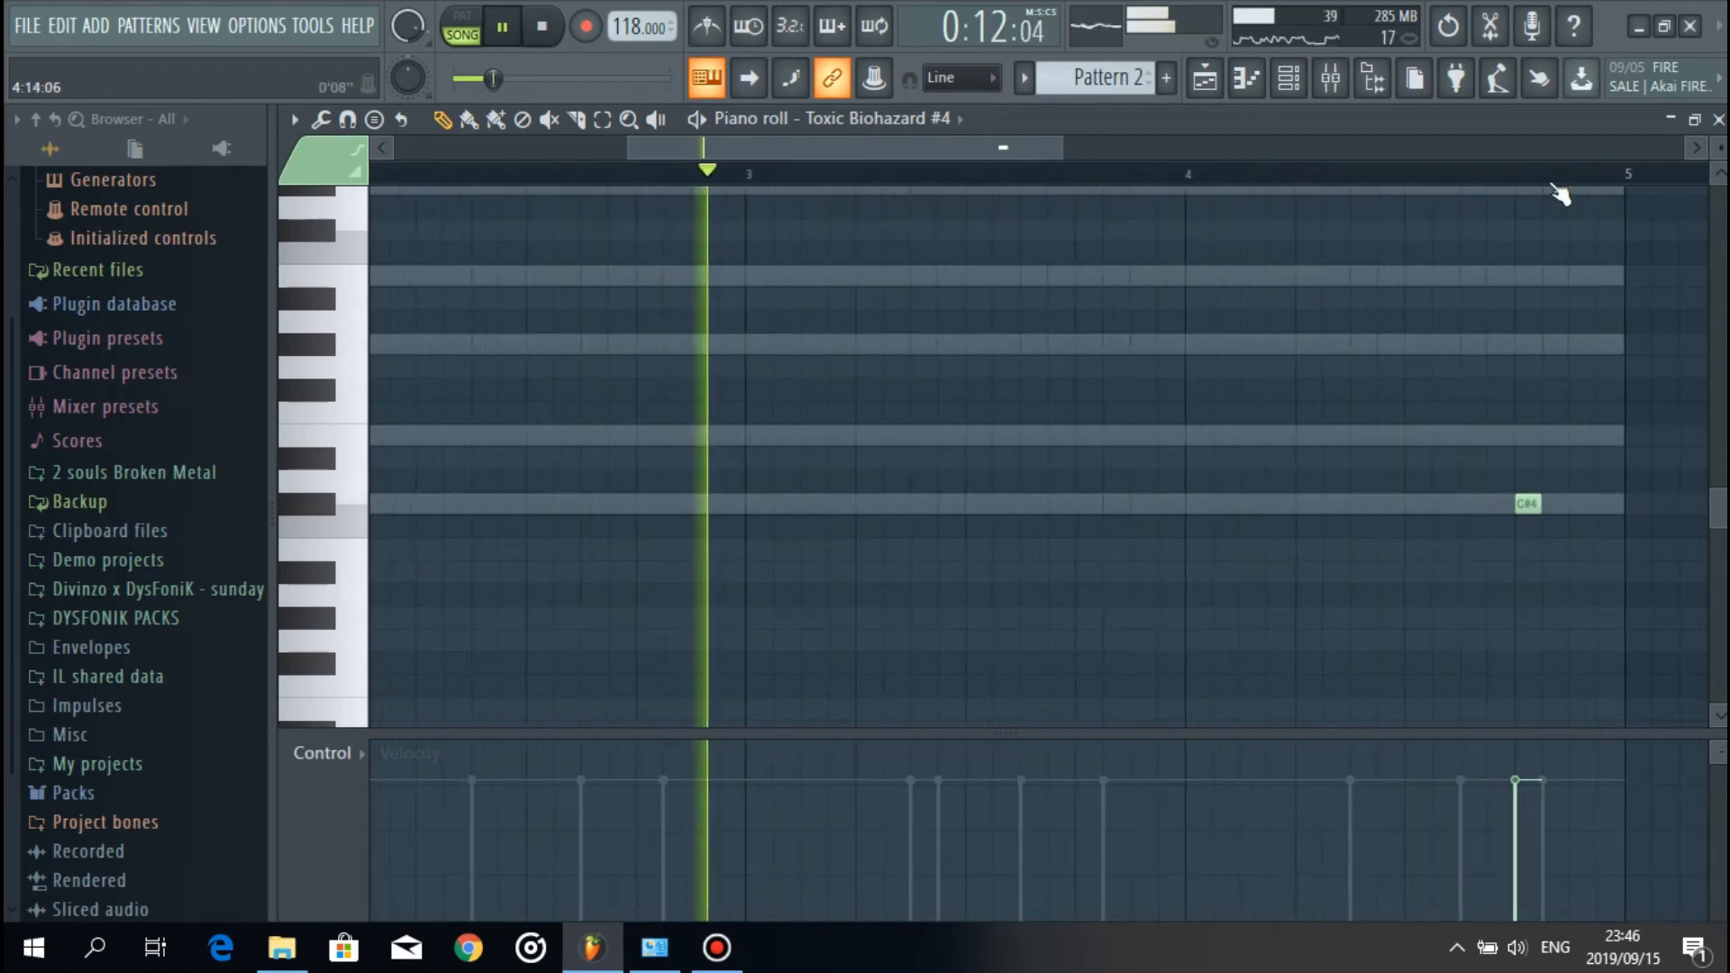
{"action": "left_click", "coordinate": [1349, 504]}
{"action": "key", "text": "space"}
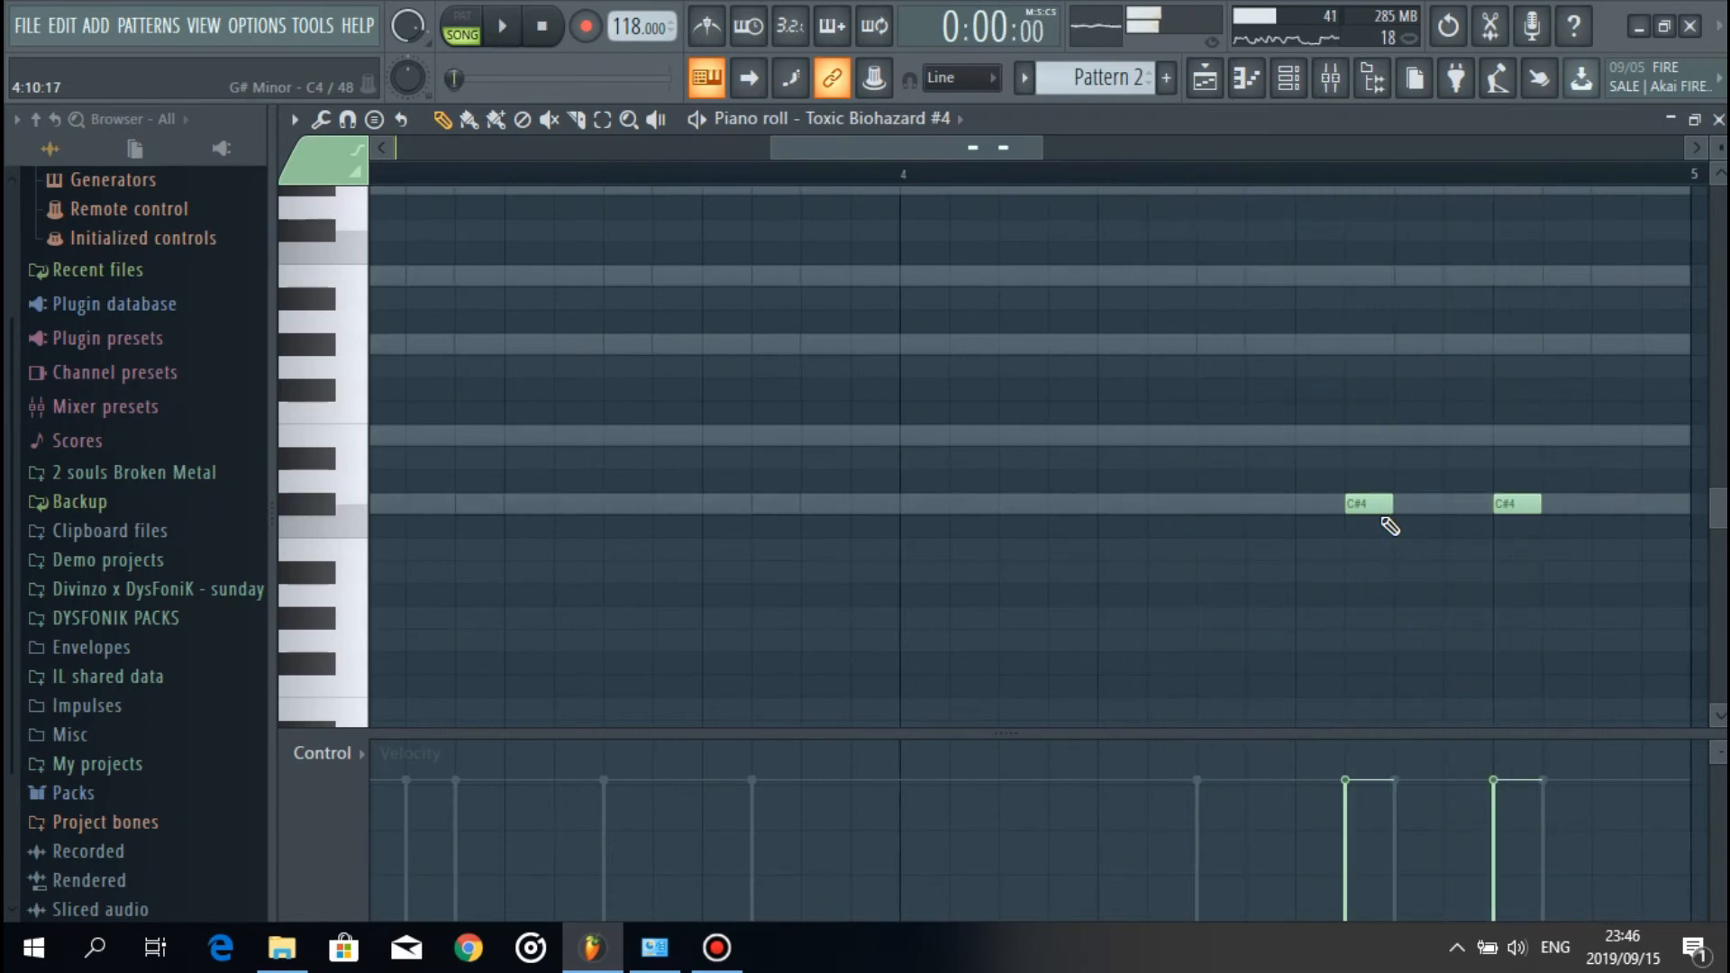
{"action": "left_click_drag", "start_coordinate": [1392, 509], "coordinate": [1410, 507]}
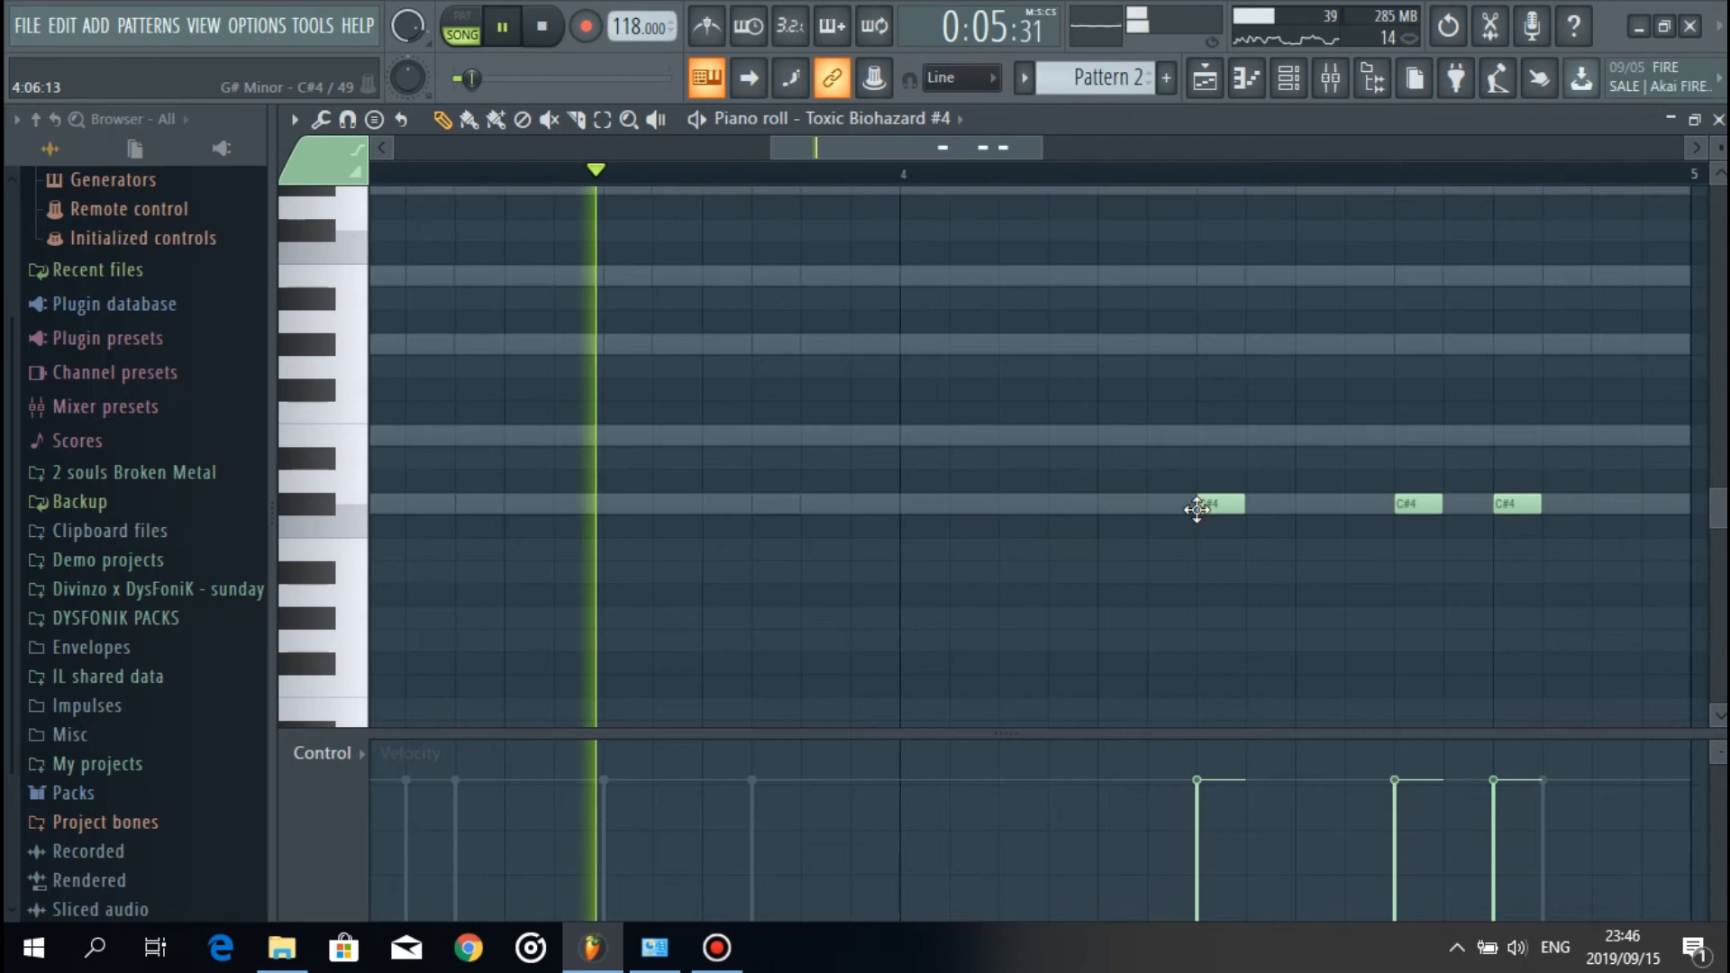
{"action": "left_click", "coordinate": [1306, 502]}
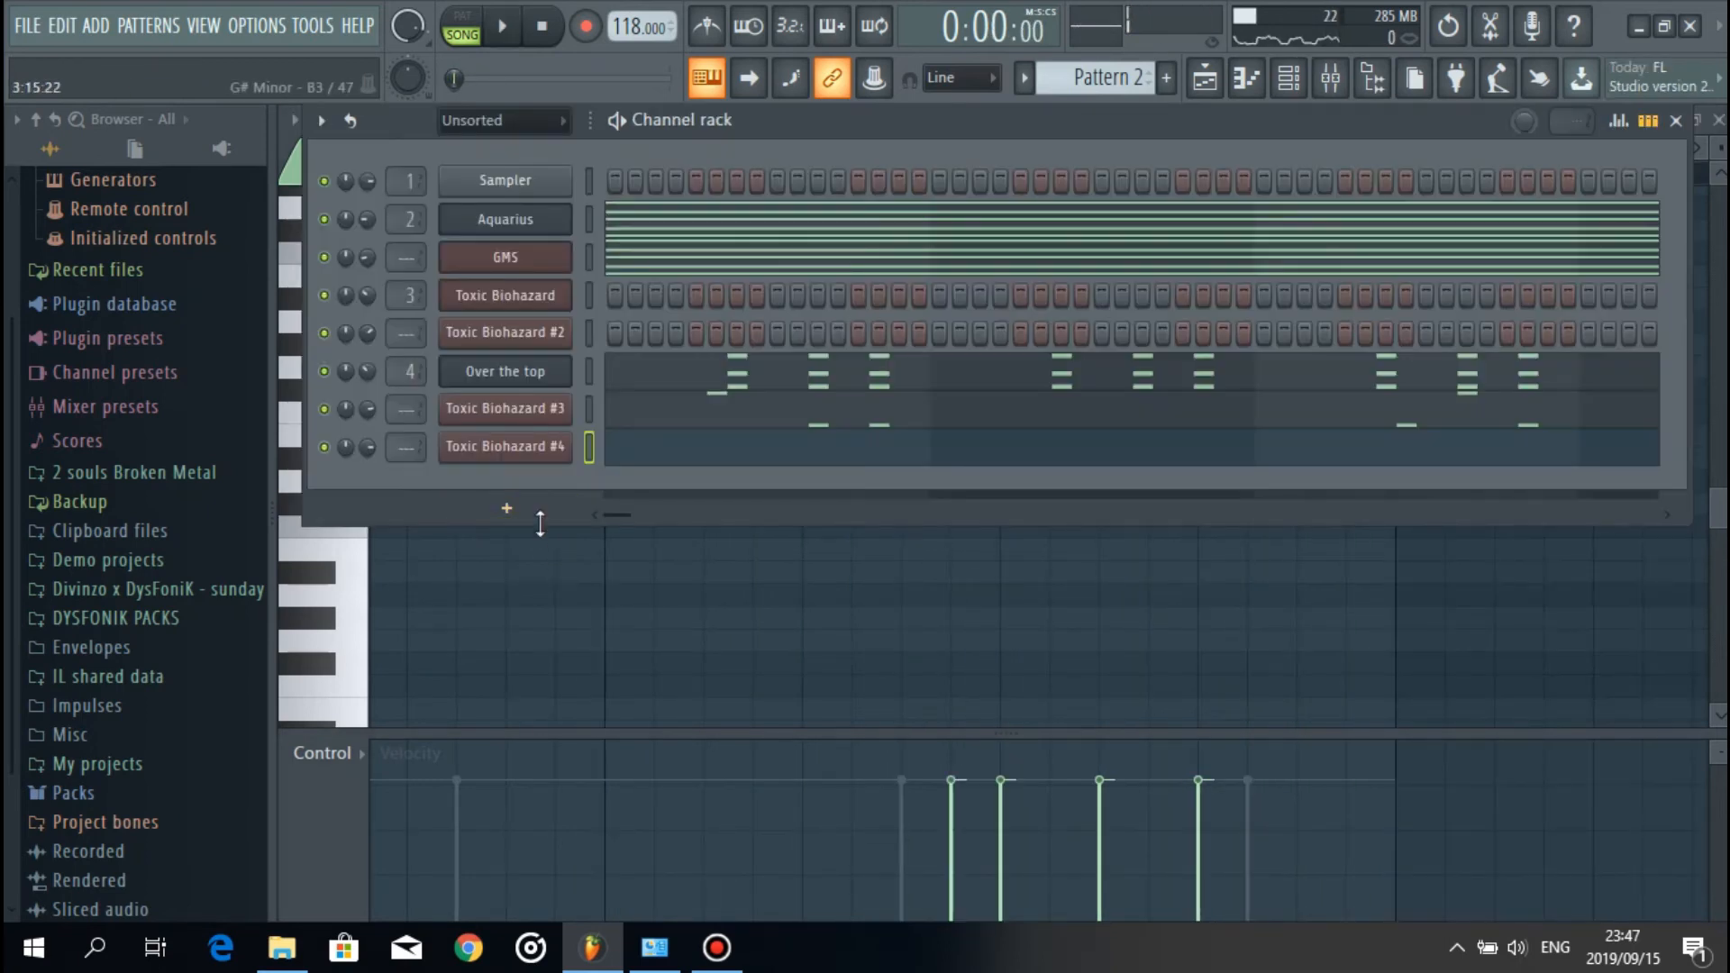
Step: Add a fifth Toxic Biohazard channel and open its presets library
{"action": "left_click", "coordinate": [506, 508]}
{"action": "left_click", "coordinate": [743, 438]}
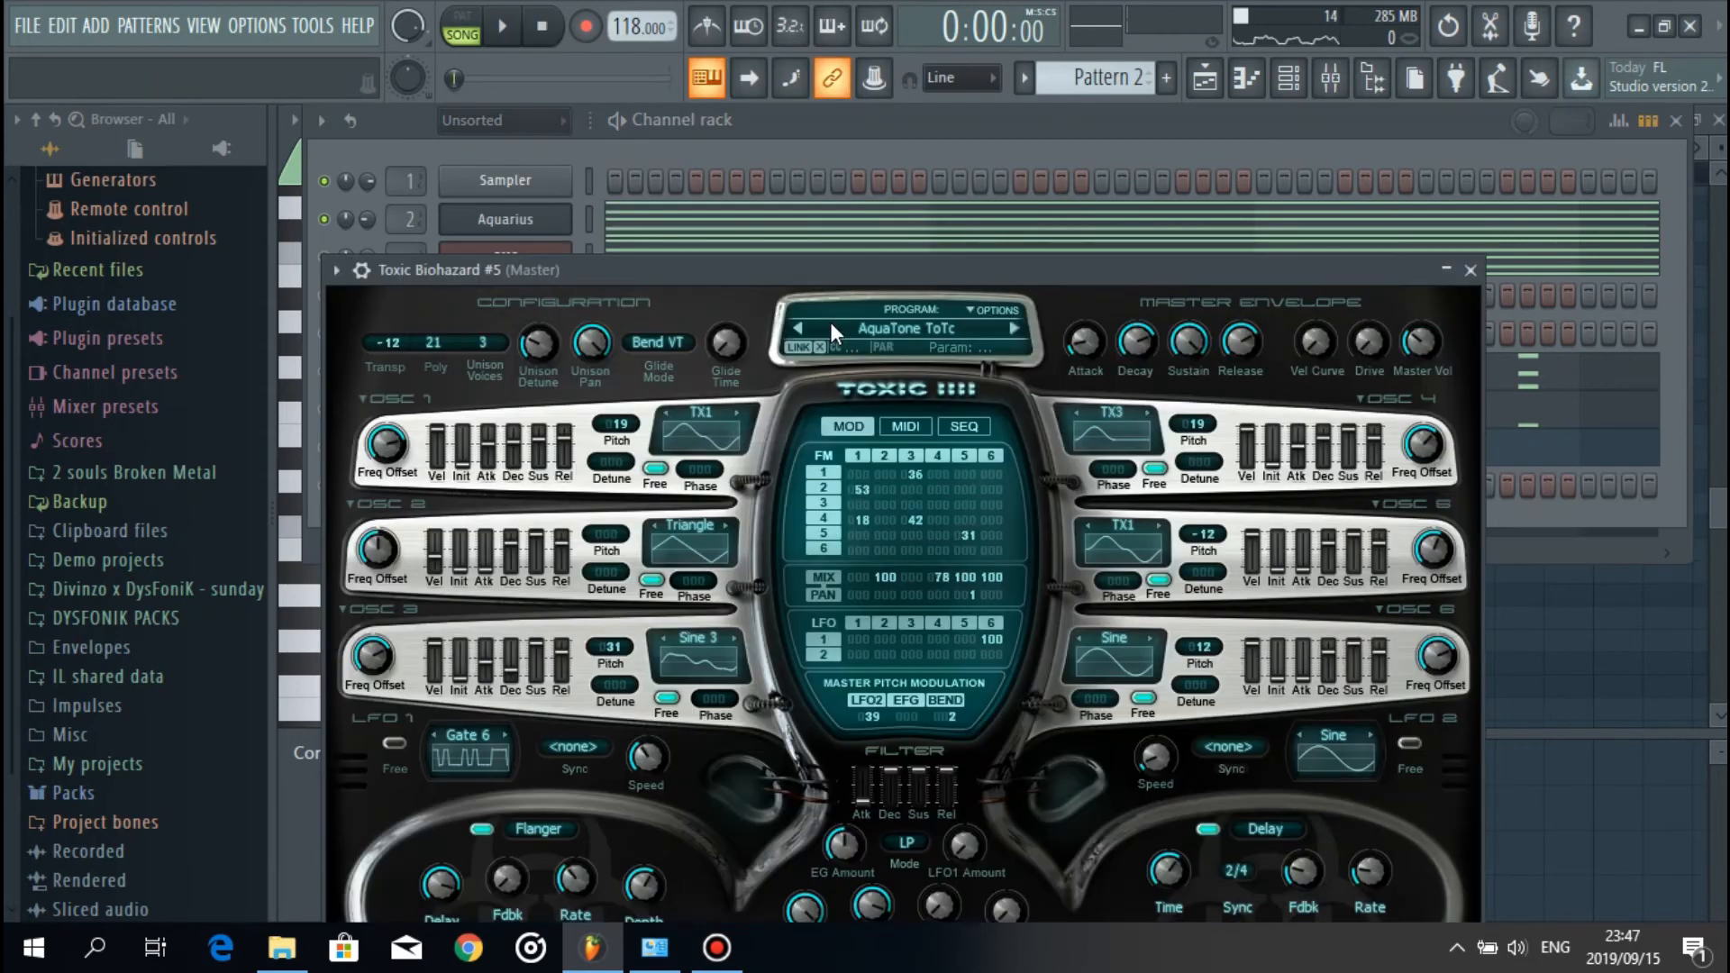
{"action": "left_click_drag", "start_coordinate": [872, 267], "coordinate": [909, 117]}
{"action": "left_click", "coordinate": [965, 174]}
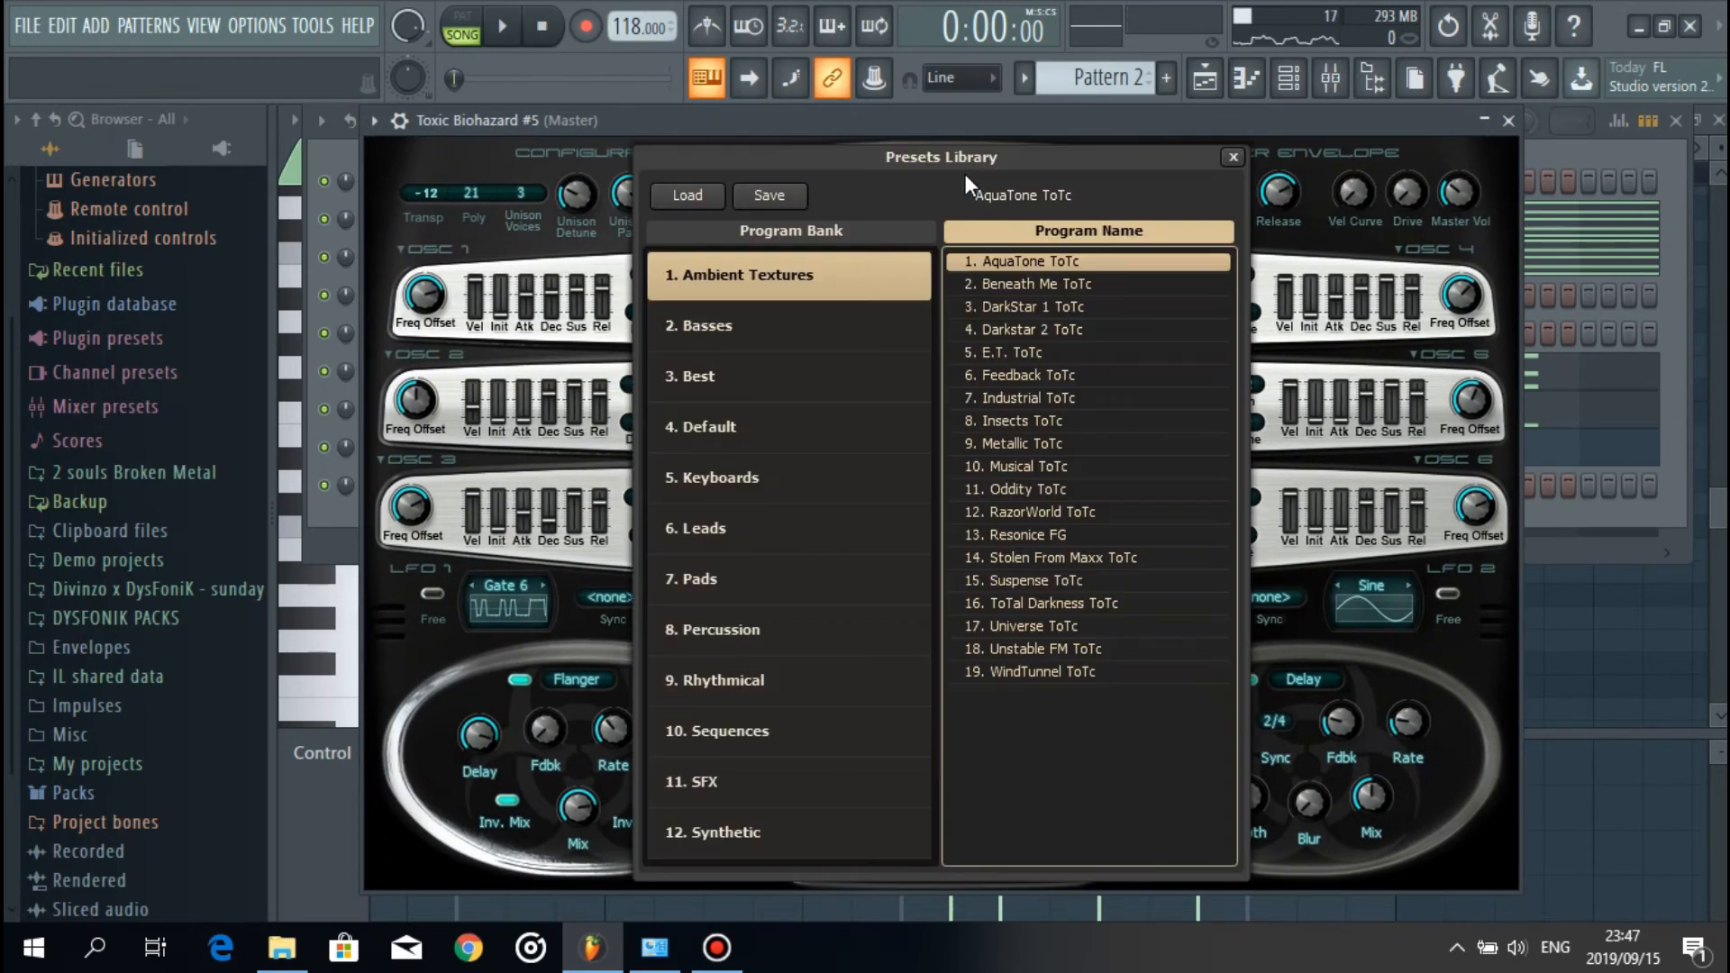
Step: Try the ArcticWind and Electricity presets from the SFX bank, load Chipmunk Ah ToTc and close the synth window
{"action": "left_click", "coordinate": [815, 765]}
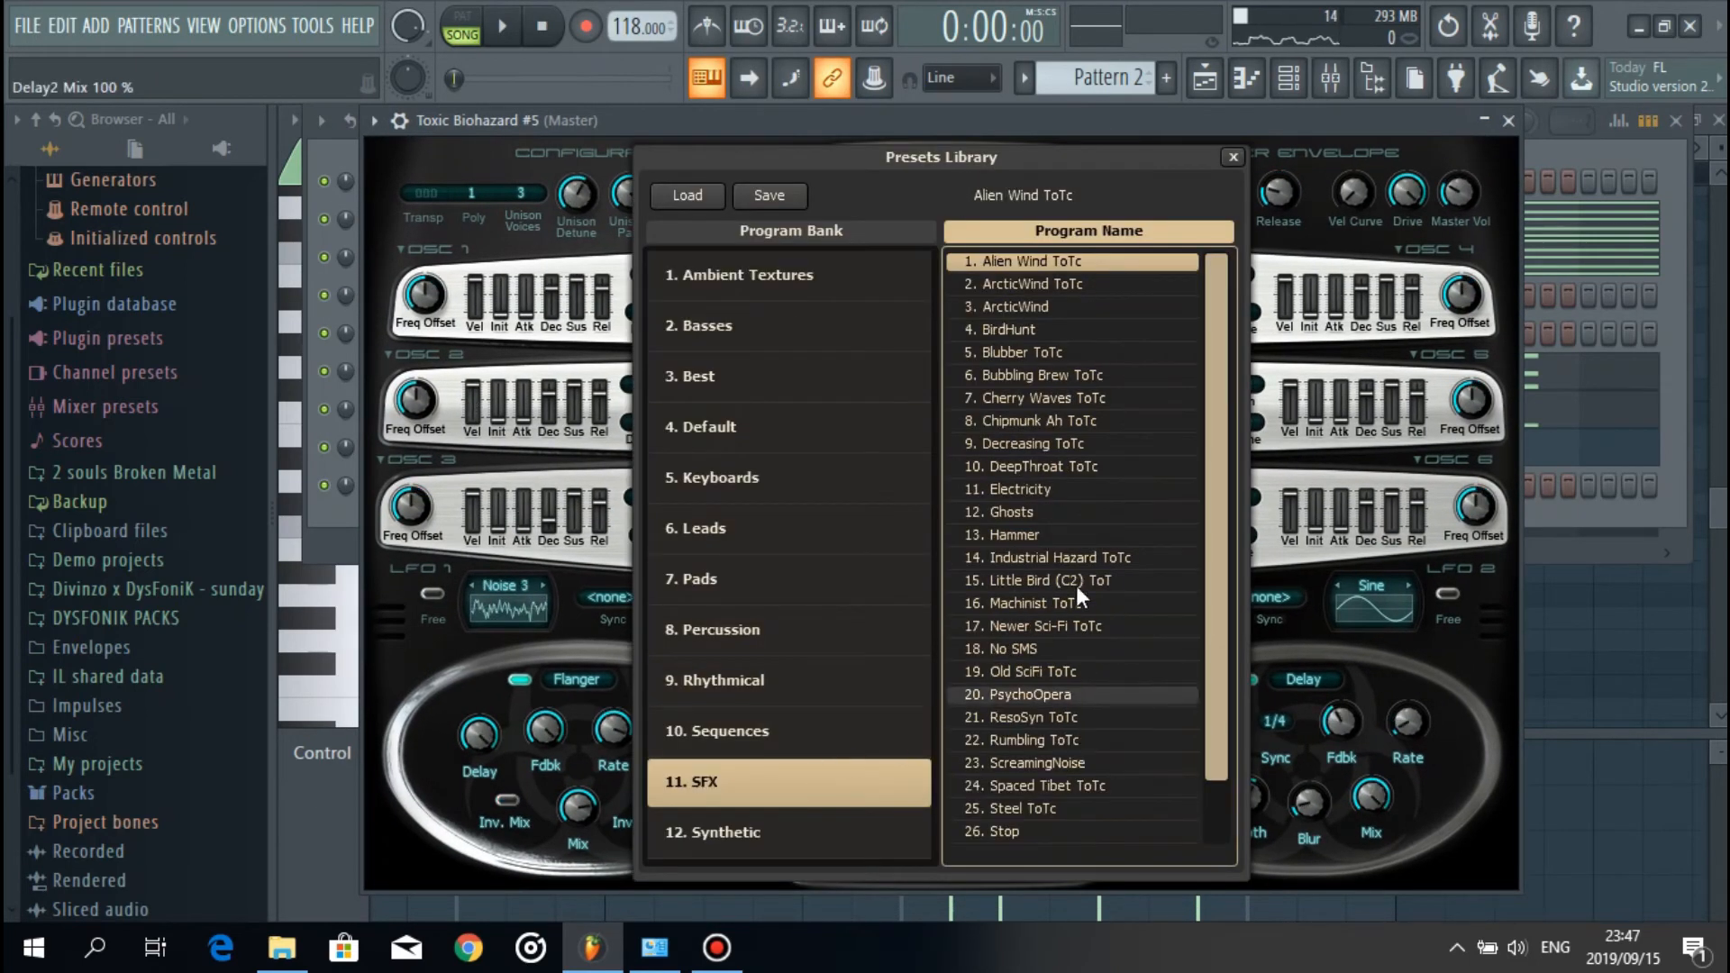
{"action": "left_click", "coordinate": [1065, 314]}
{"action": "left_click", "coordinate": [1072, 489]}
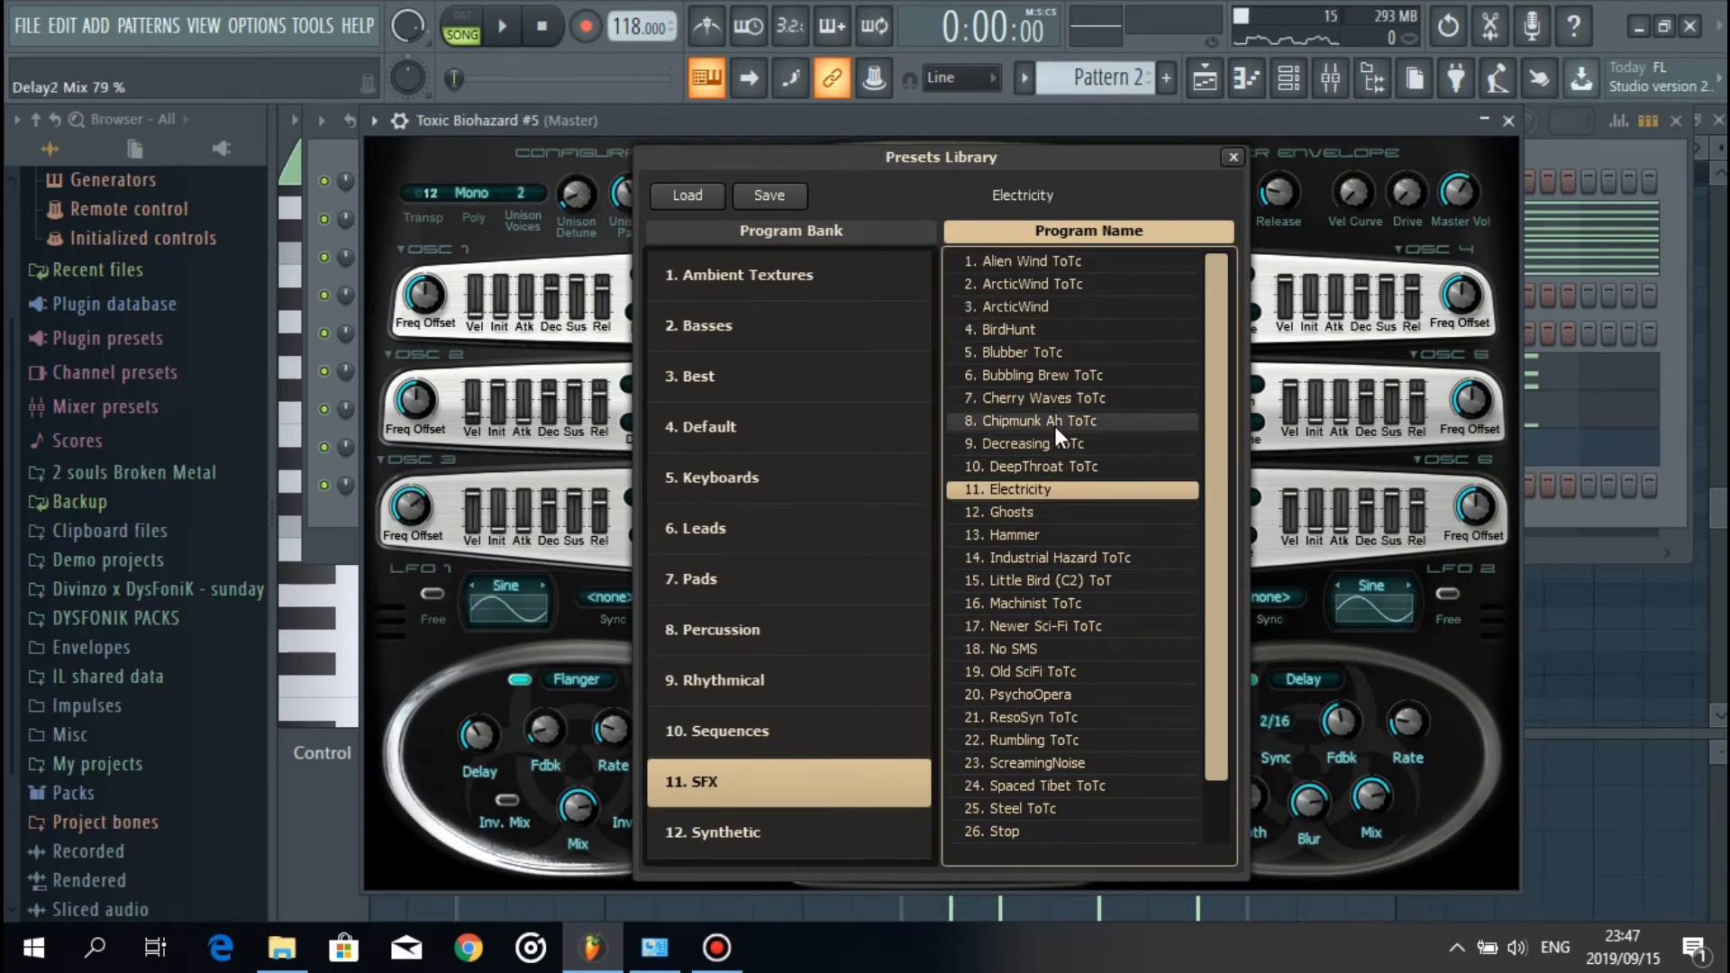
{"action": "left_click", "coordinate": [1054, 422]}
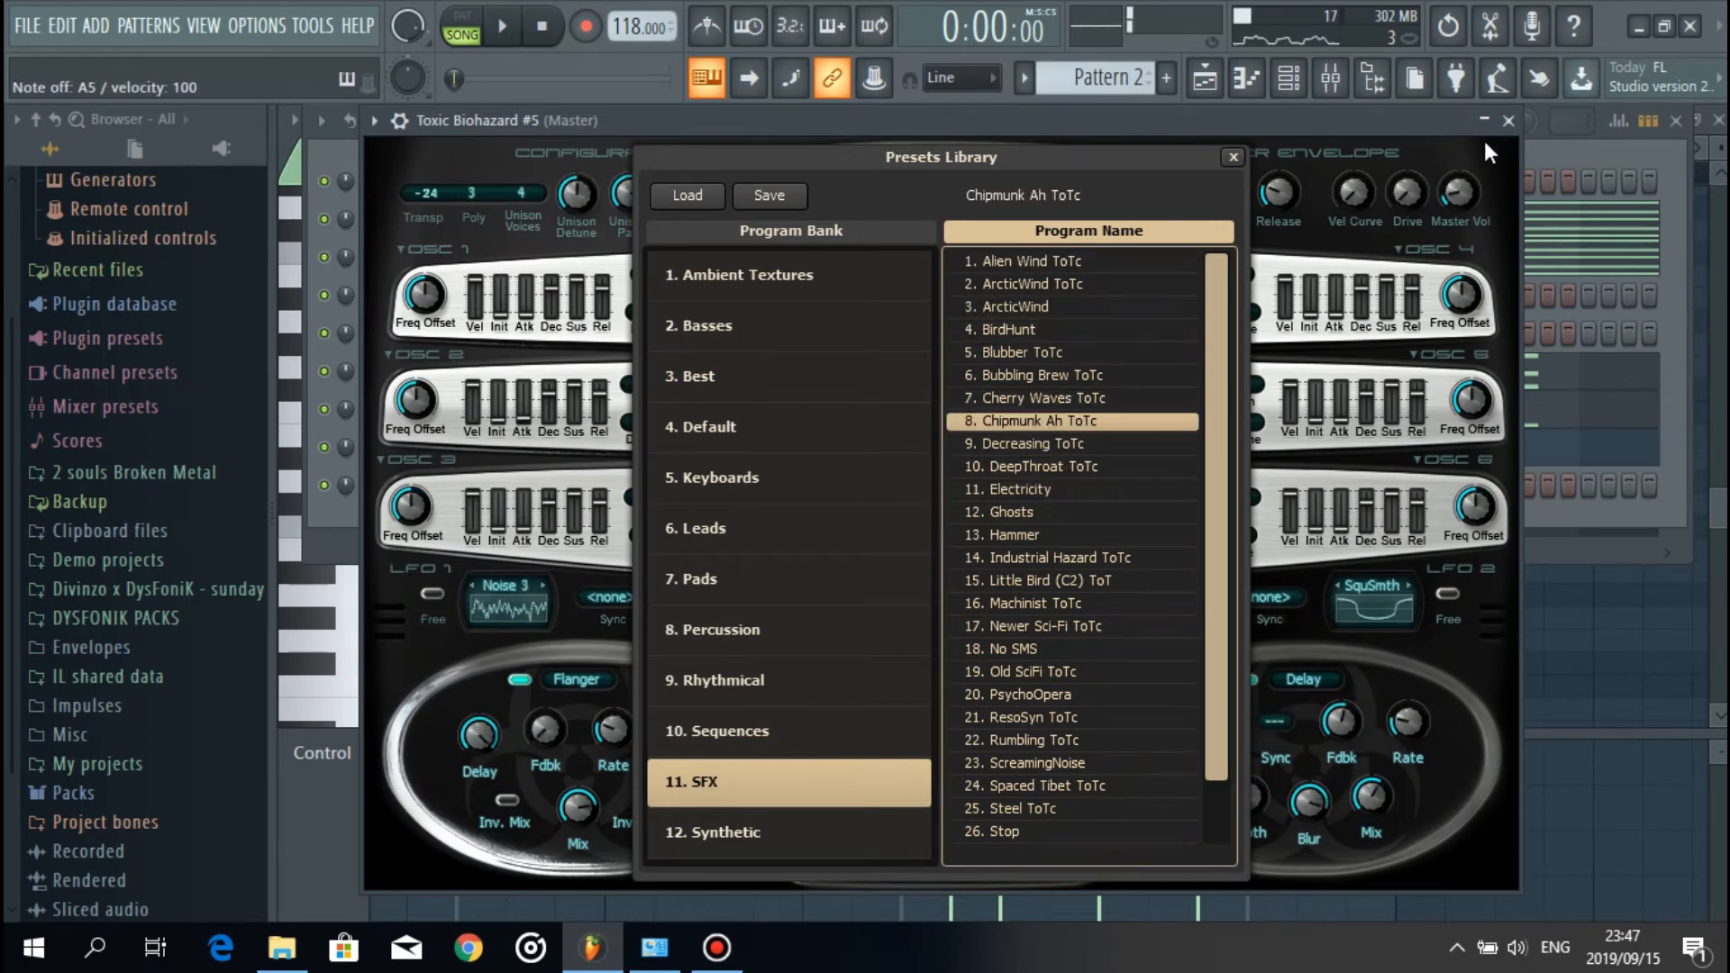
{"action": "left_click", "coordinate": [1505, 122]}
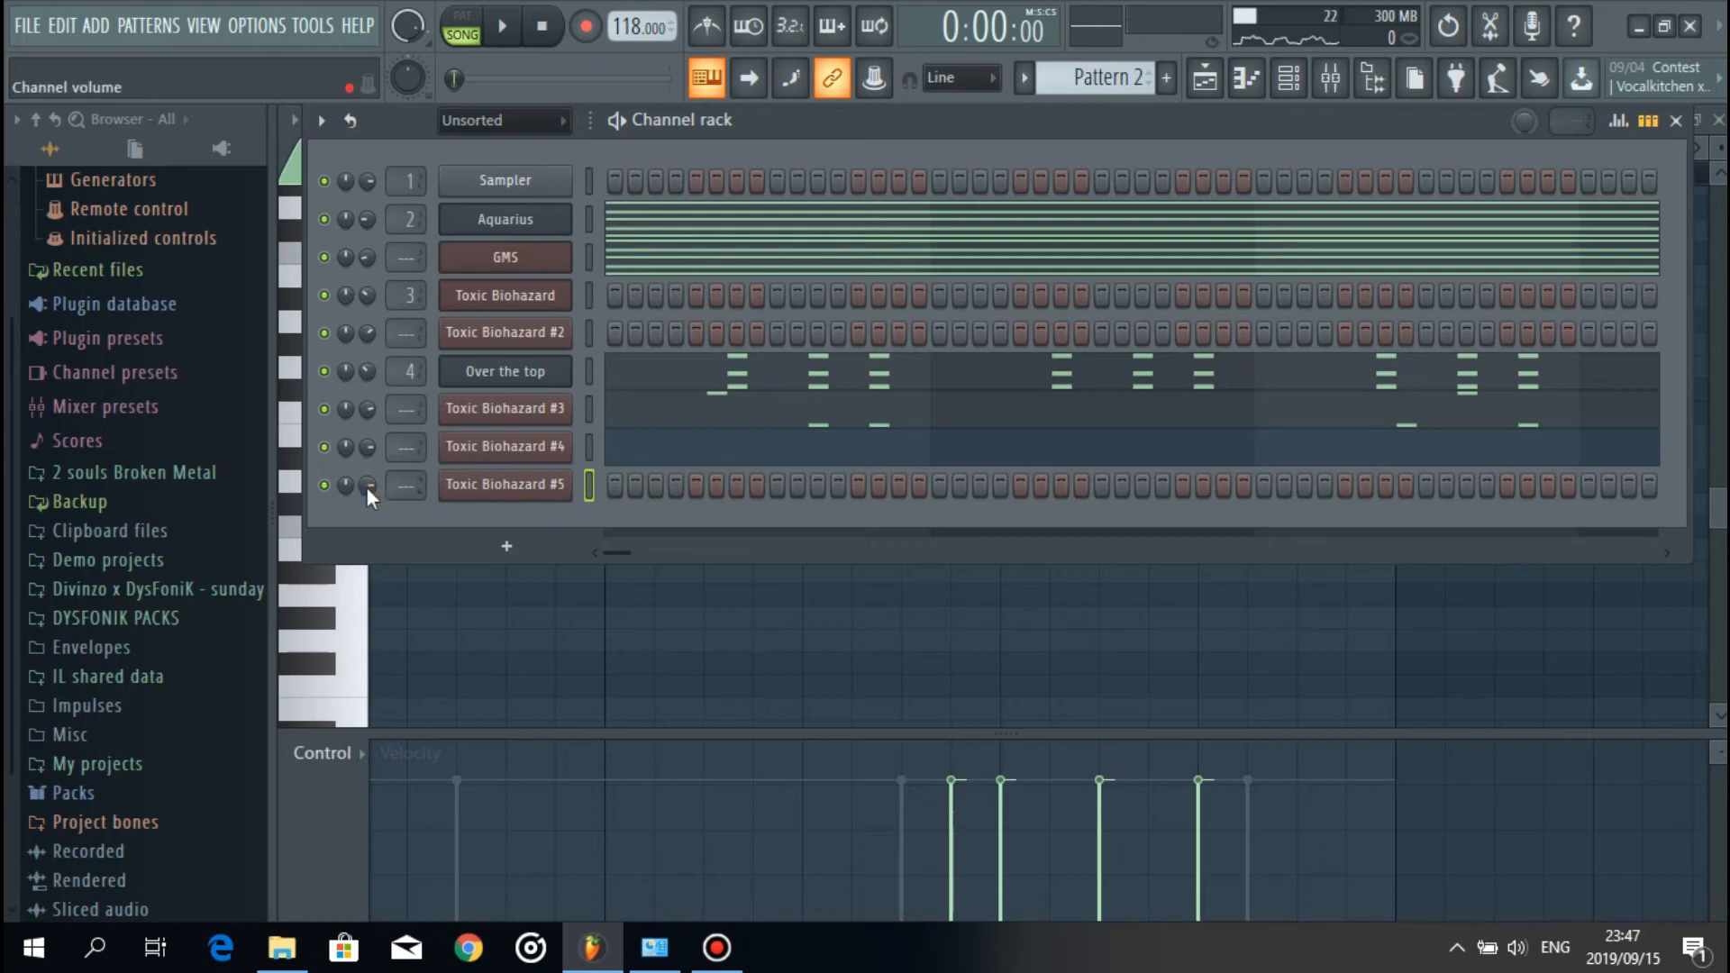
Step: Open the Toxic Biohazard #5 piano roll, delete the trial C#5 and A#4 notes in bar 4 and start playback
{"action": "right_click", "coordinate": [521, 484]}
{"action": "left_click", "coordinate": [754, 485]}
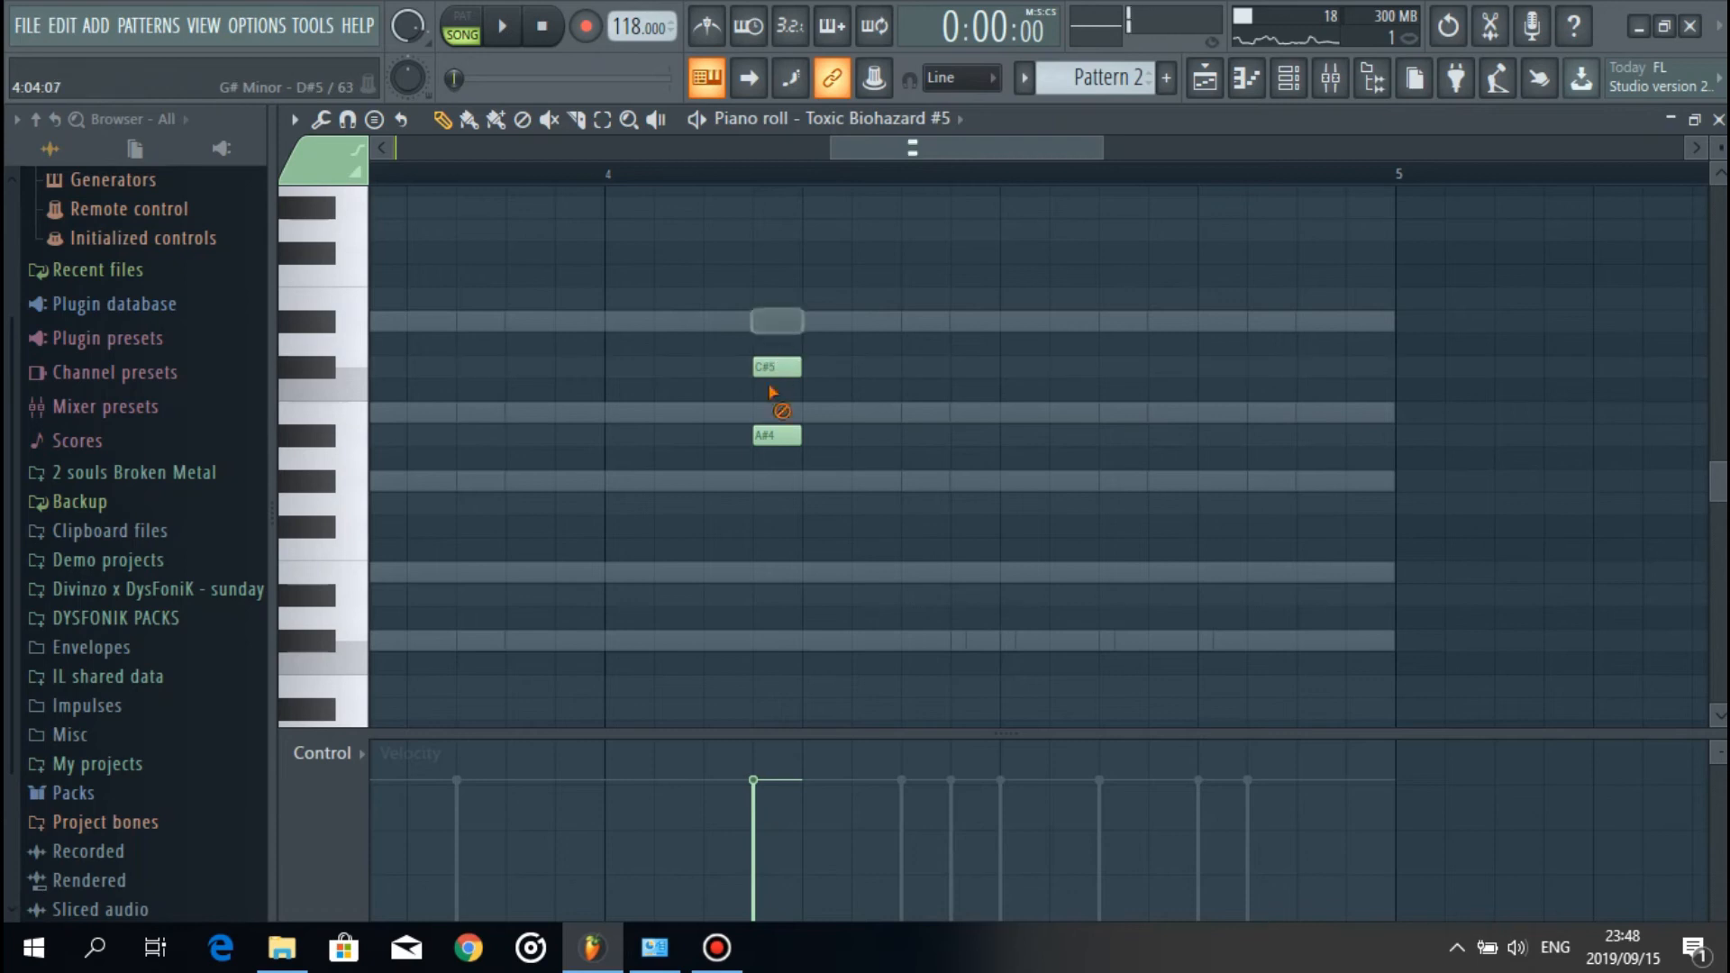
{"action": "right_click", "coordinate": [771, 367]}
{"action": "right_click", "coordinate": [768, 435]}
{"action": "key", "text": "space"}
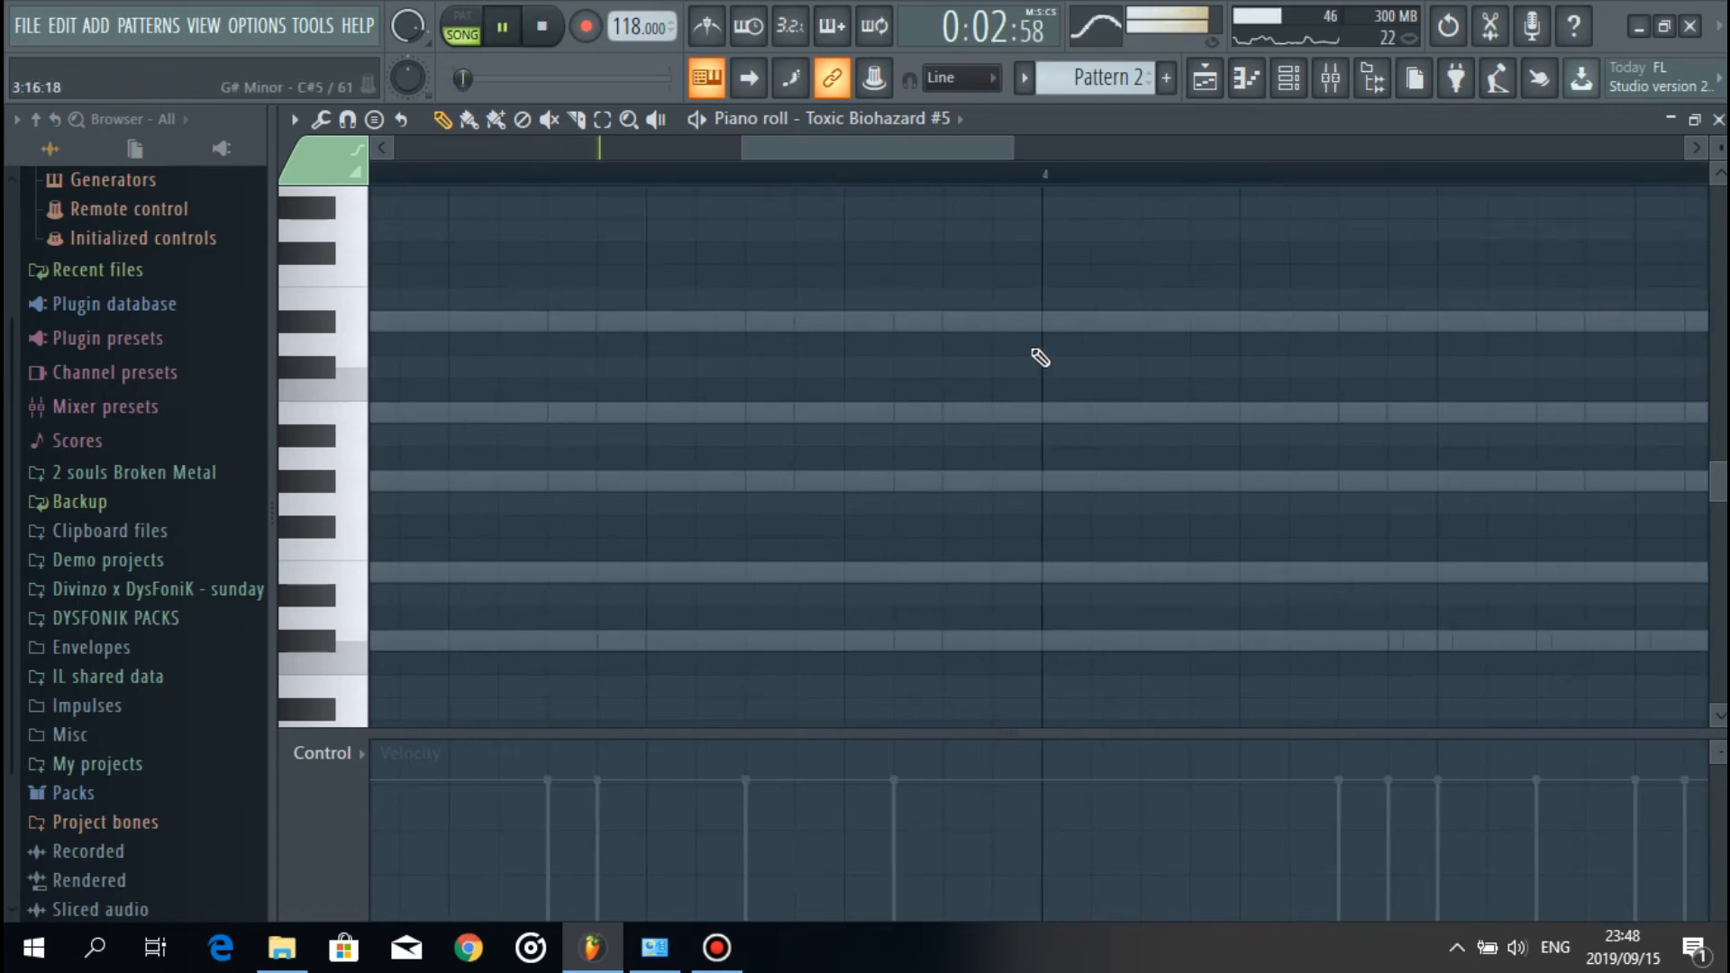
Step: Build a D5, F5 and A5 chord at step 13 of bar 3 in the Toxic Biohazard #5 piano roll
{"action": "left_click", "coordinate": [865, 343]}
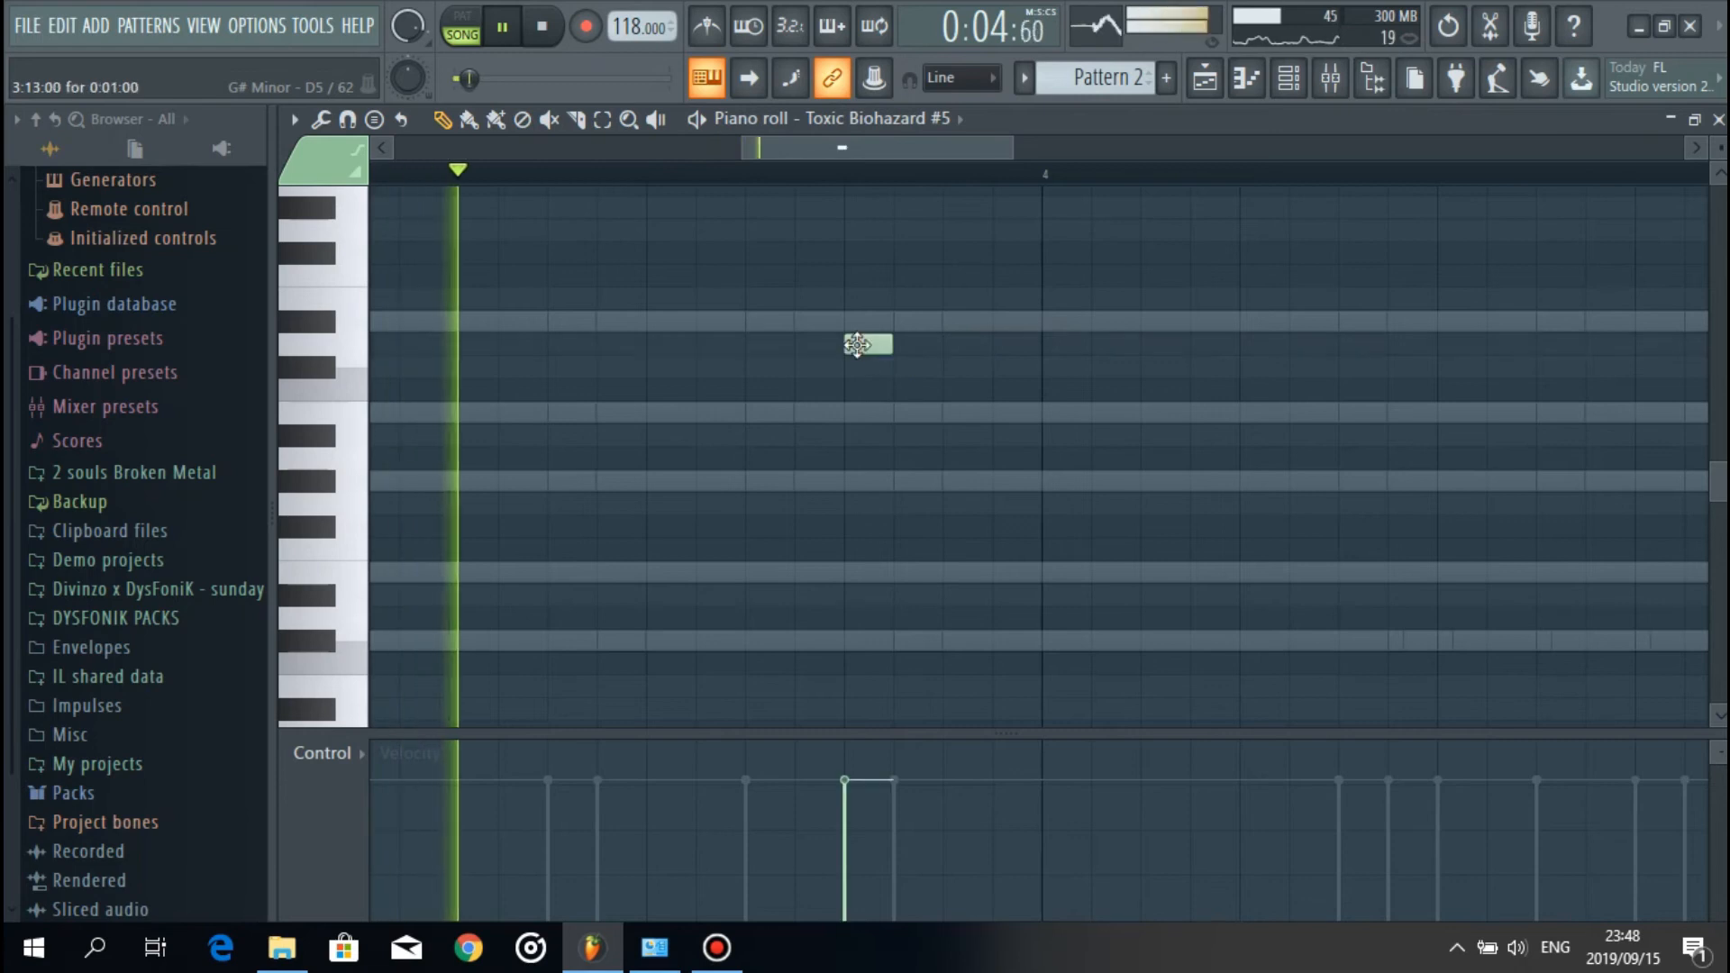
{"action": "key", "text": "space"}
{"action": "left_click", "coordinate": [855, 275]}
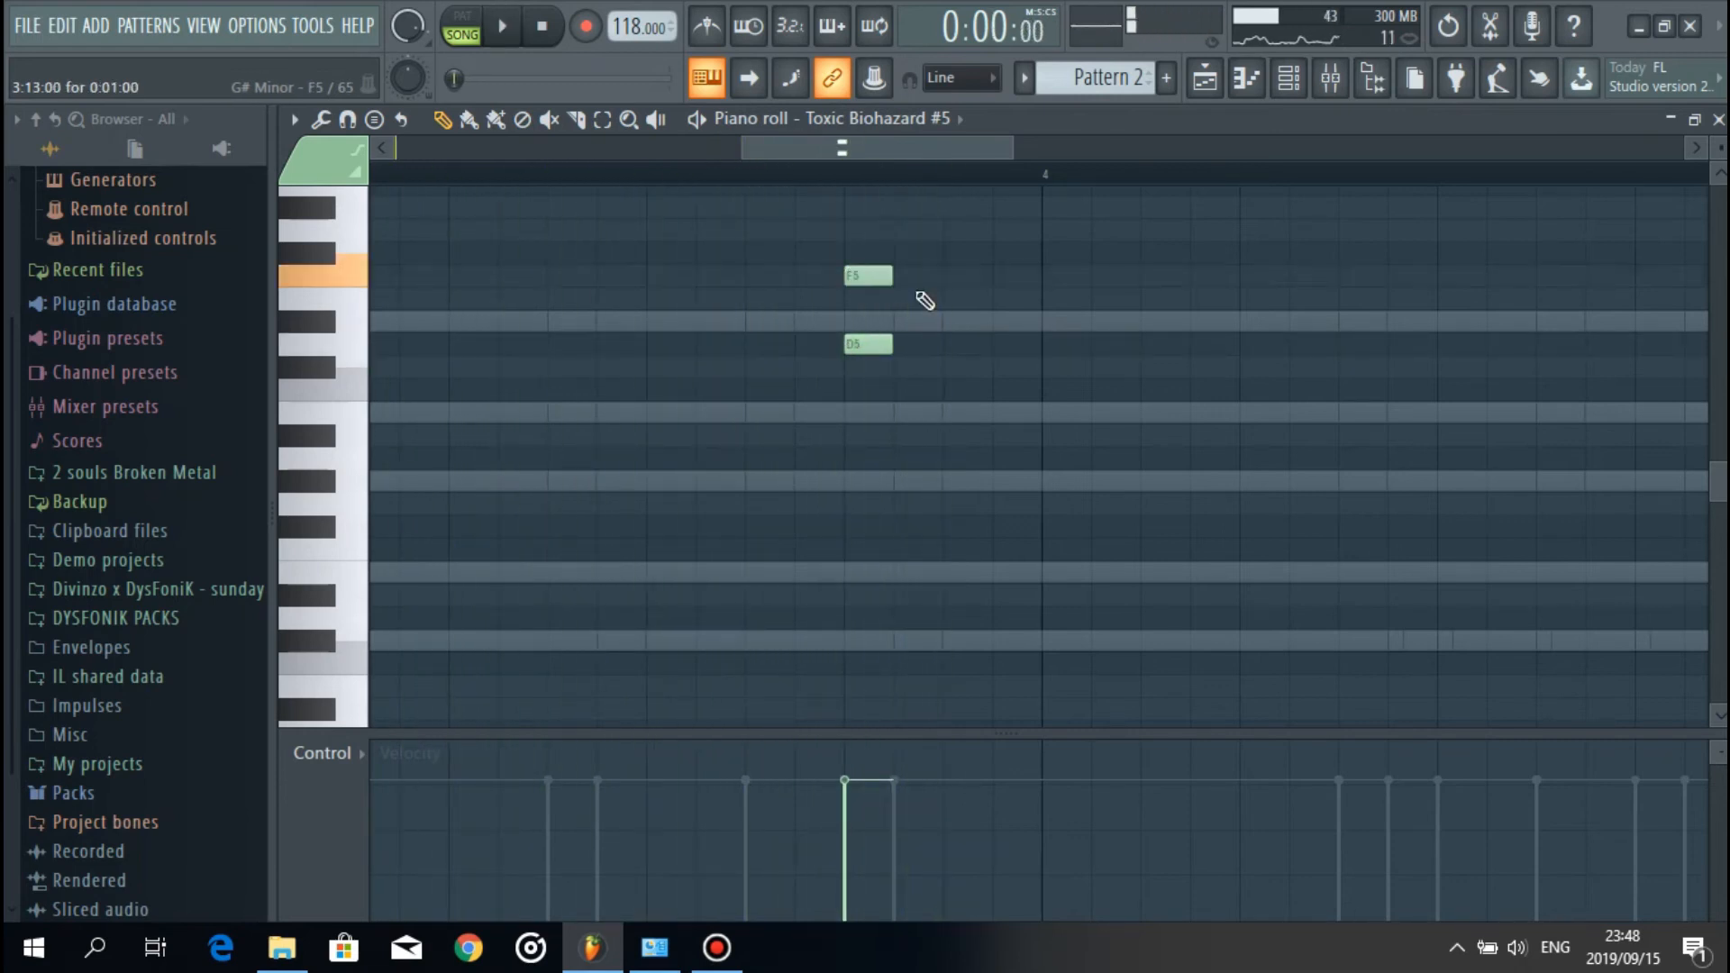
{"action": "left_click", "coordinate": [867, 207]}
{"action": "scroll", "coordinate": [915, 255], "scroll_direction": "up", "scroll_amount": 1}
{"action": "left_click_drag", "start_coordinate": [879, 273], "coordinate": [880, 249]}
Step: Lengthen the chord to four steps, move it to step 7 of bar 2 and audition it
{"action": "left_click_drag", "start_coordinate": [968, 508], "coordinate": [914, 265]}
{"action": "left_click_drag", "start_coordinate": [975, 445], "coordinate": [482, 252]}
{"action": "key", "text": "space"}
{"action": "scroll", "coordinate": [851, 155], "scroll_direction": "left", "scroll_amount": 2}
{"action": "scroll", "coordinate": [890, 167], "scroll_direction": "down", "scroll_amount": 2, "text": "ctrl"}
{"action": "key", "text": "space"}
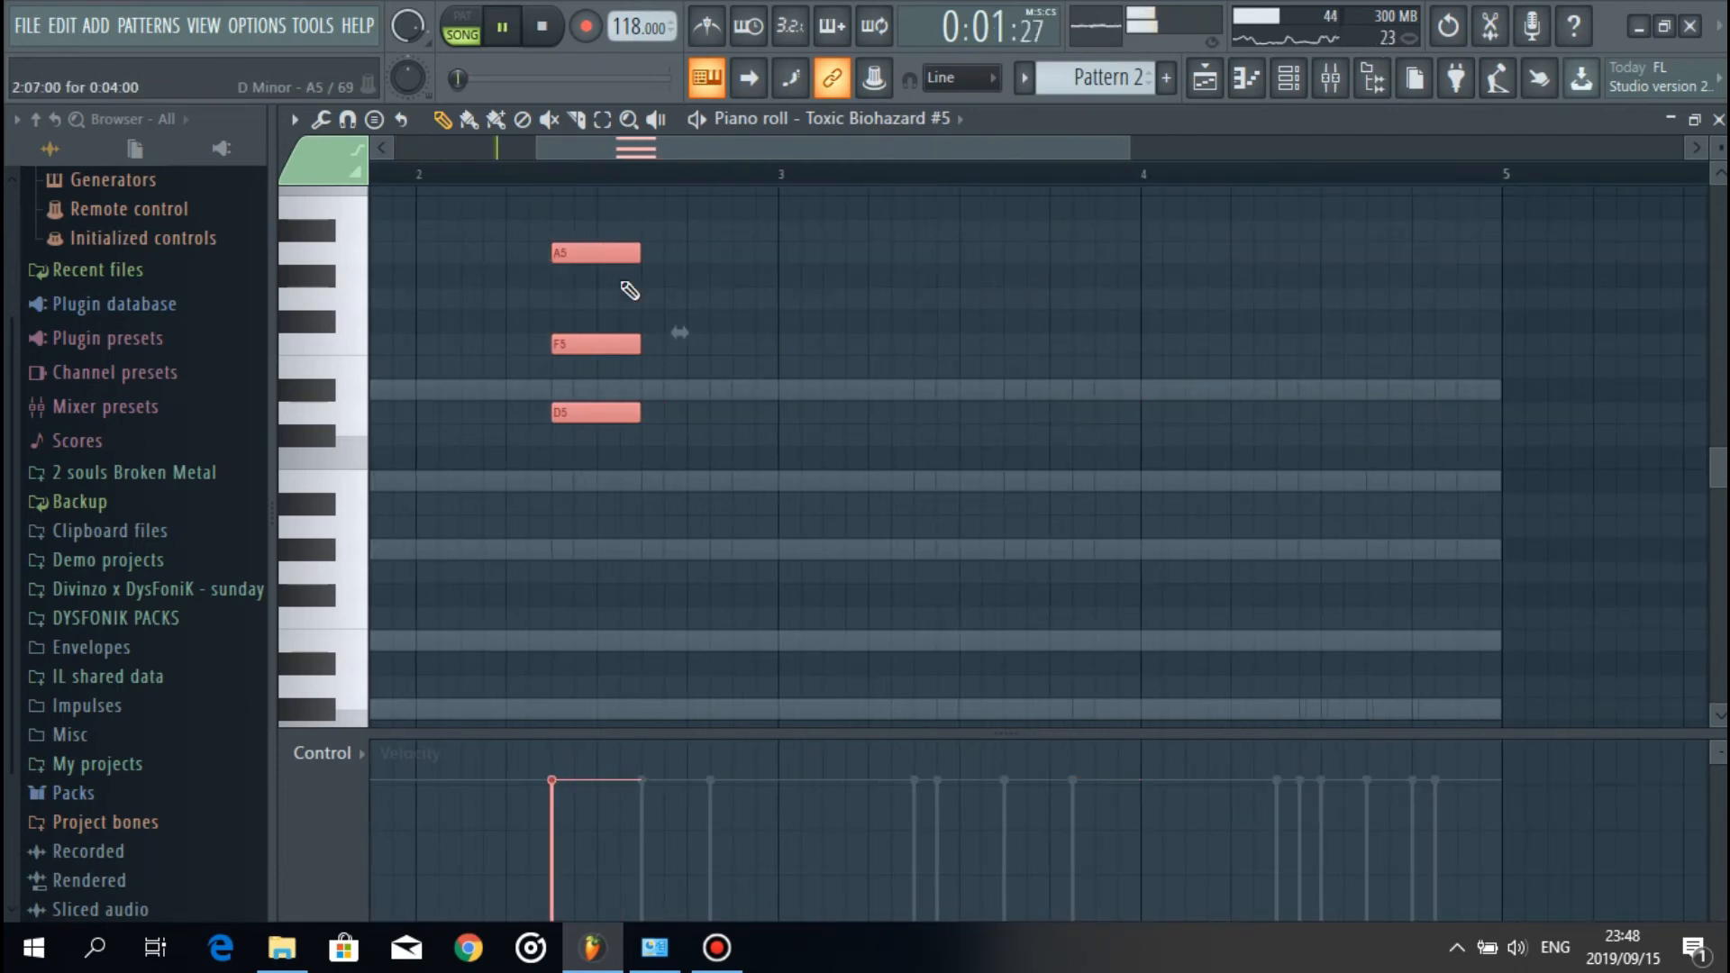
Step: Move the four-step chord to the start of bar 3 and check its timing against playback
{"action": "scroll", "coordinate": [582, 148], "scroll_direction": "left", "scroll_amount": 2}
{"action": "key", "text": "space"}
{"action": "left_click_drag", "start_coordinate": [897, 251], "coordinate": [1126, 249]}
{"action": "scroll", "coordinate": [1151, 174], "scroll_direction": "down", "scroll_amount": 2}
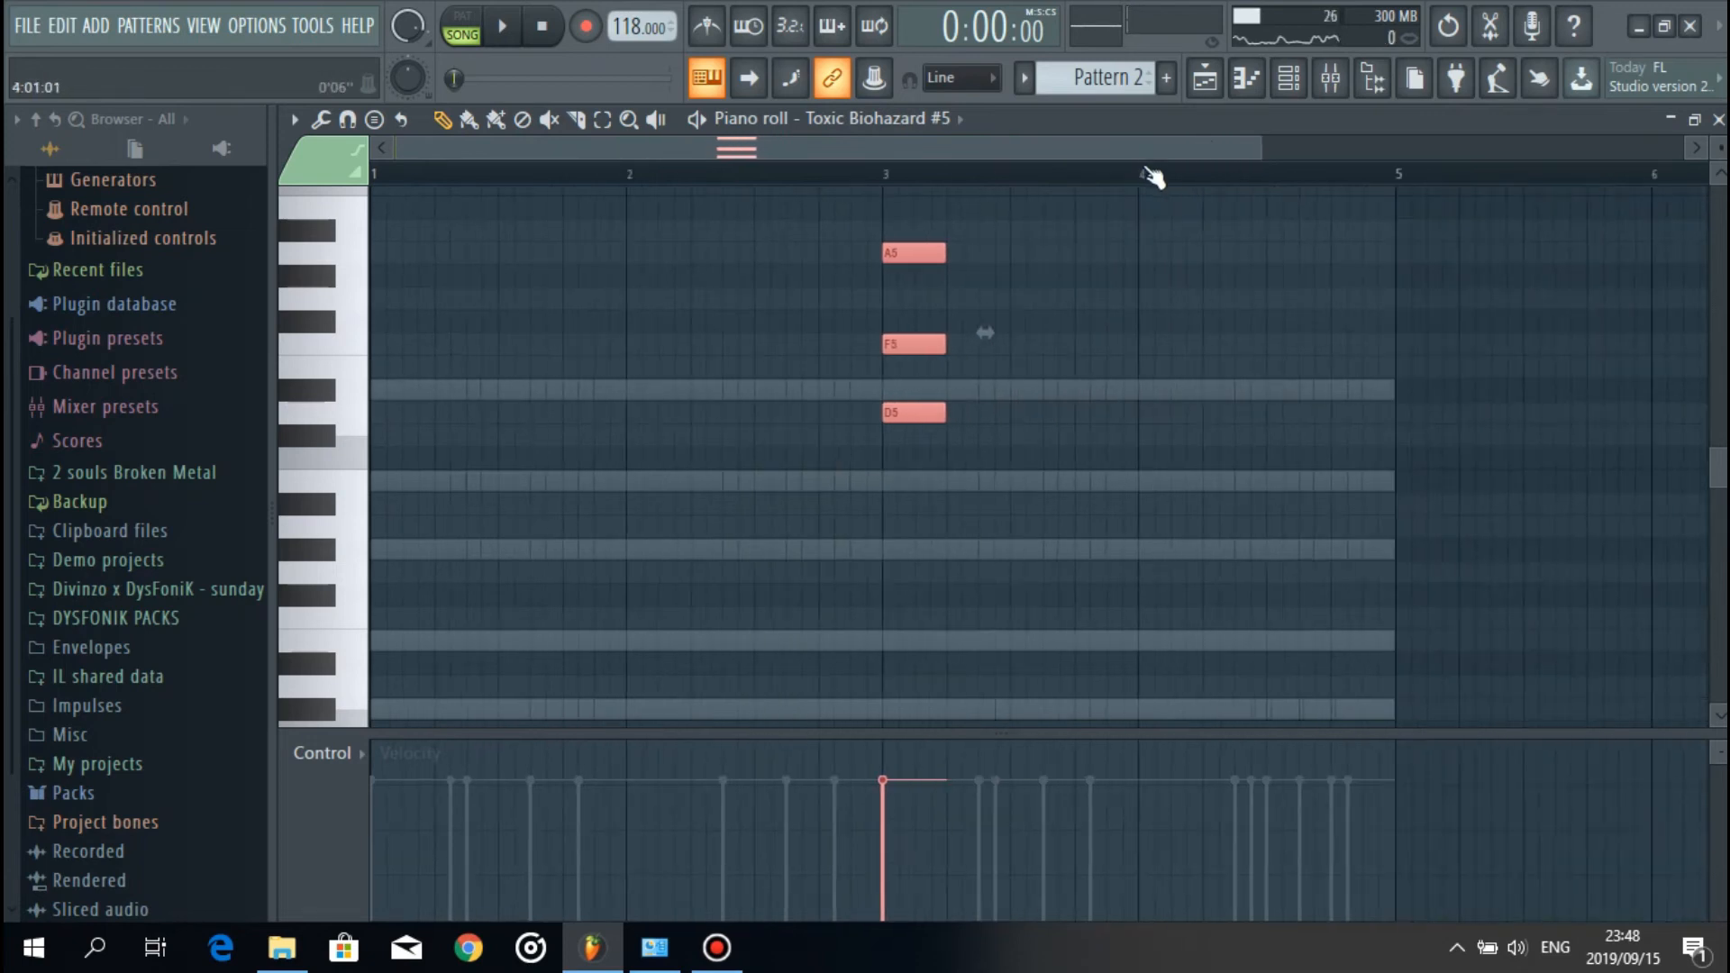
{"action": "key", "text": "space"}
{"action": "left_click", "coordinate": [1288, 81]}
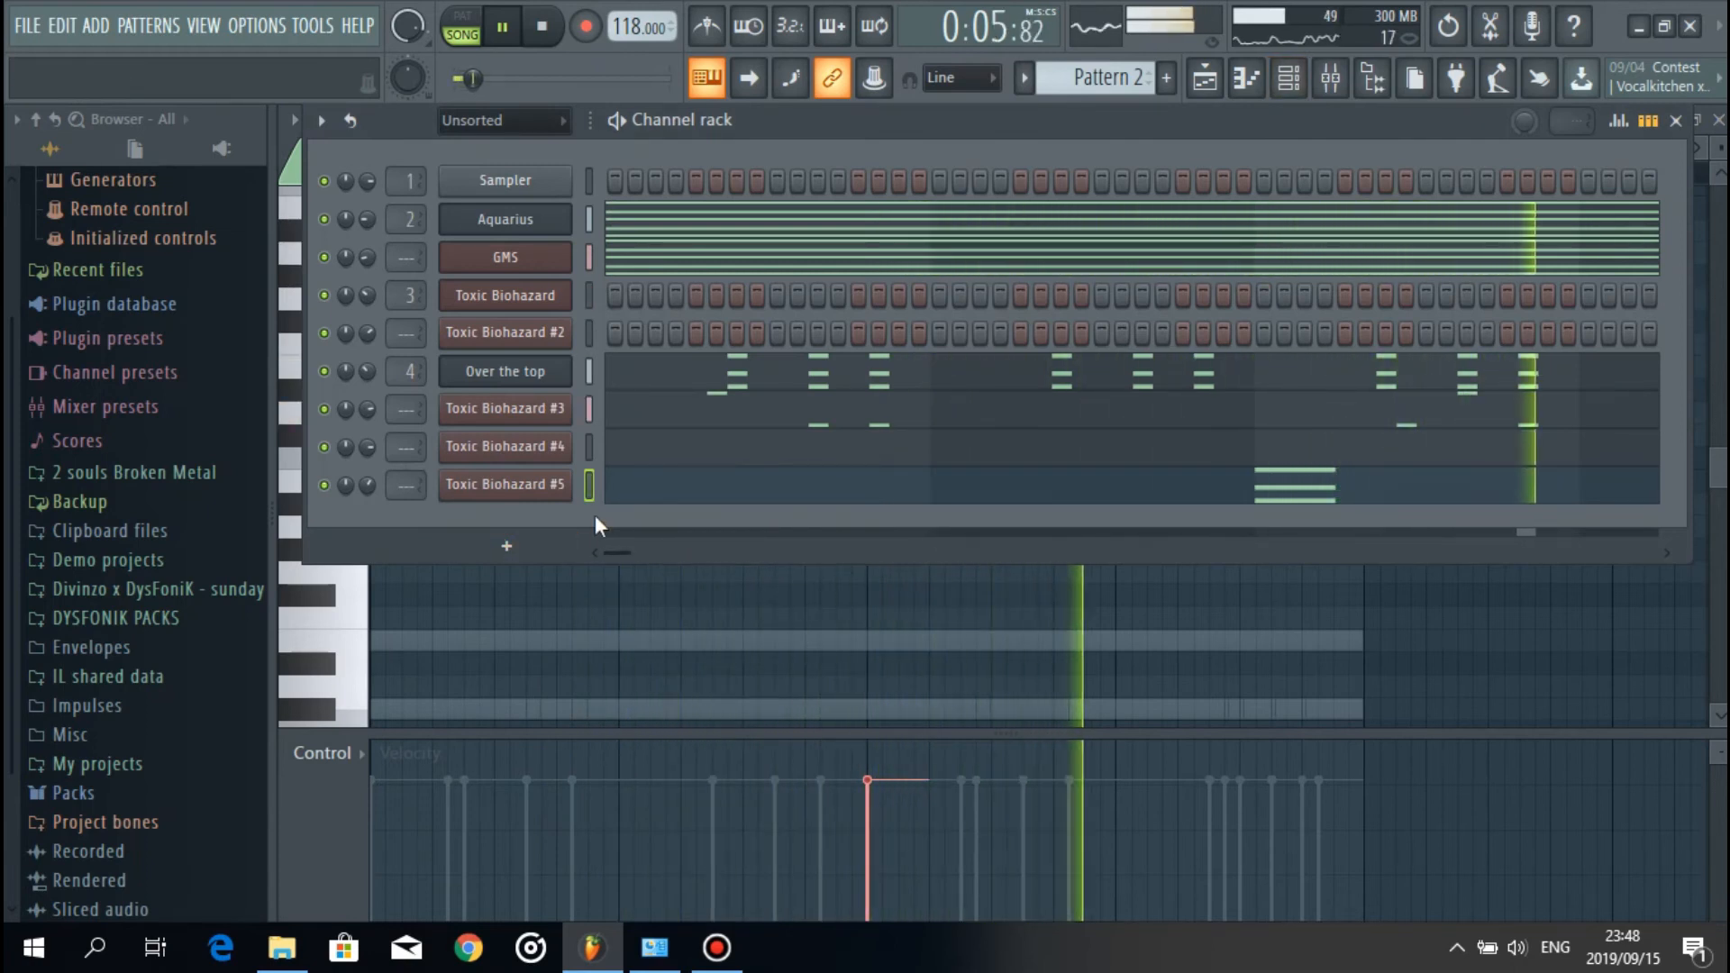
{"action": "key", "text": "space"}
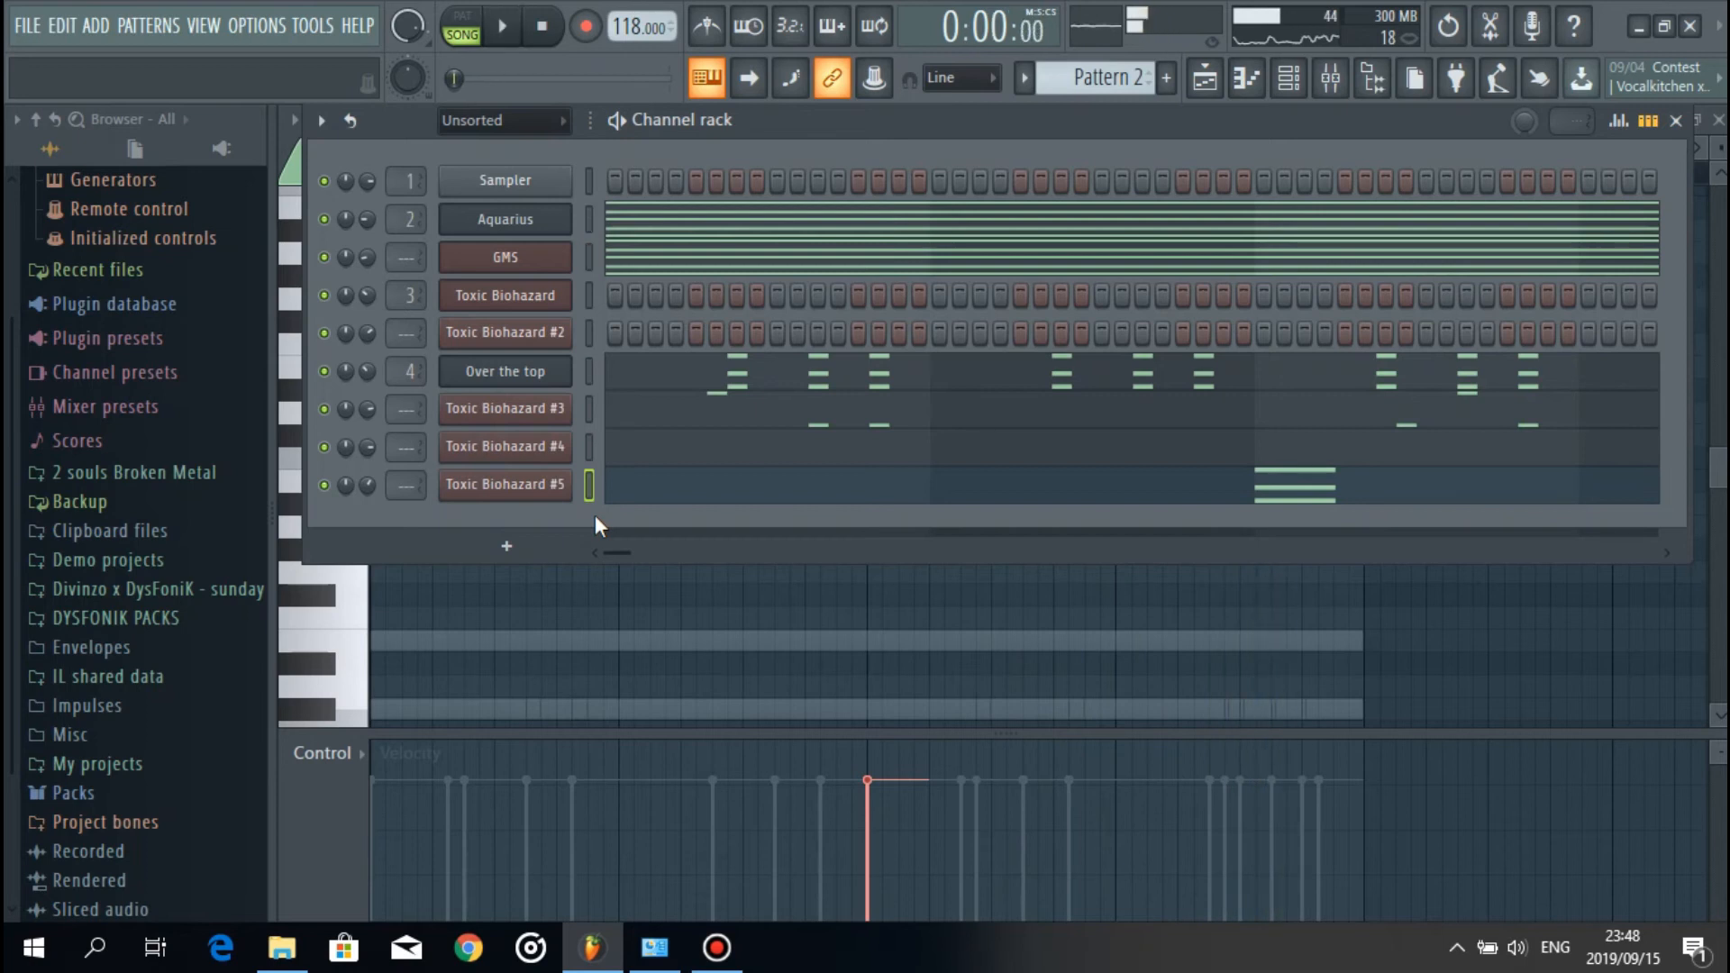
Step: Add a sixth Toxic Biohazard channel and replace it with a GMS synth
{"action": "left_click", "coordinate": [505, 547]}
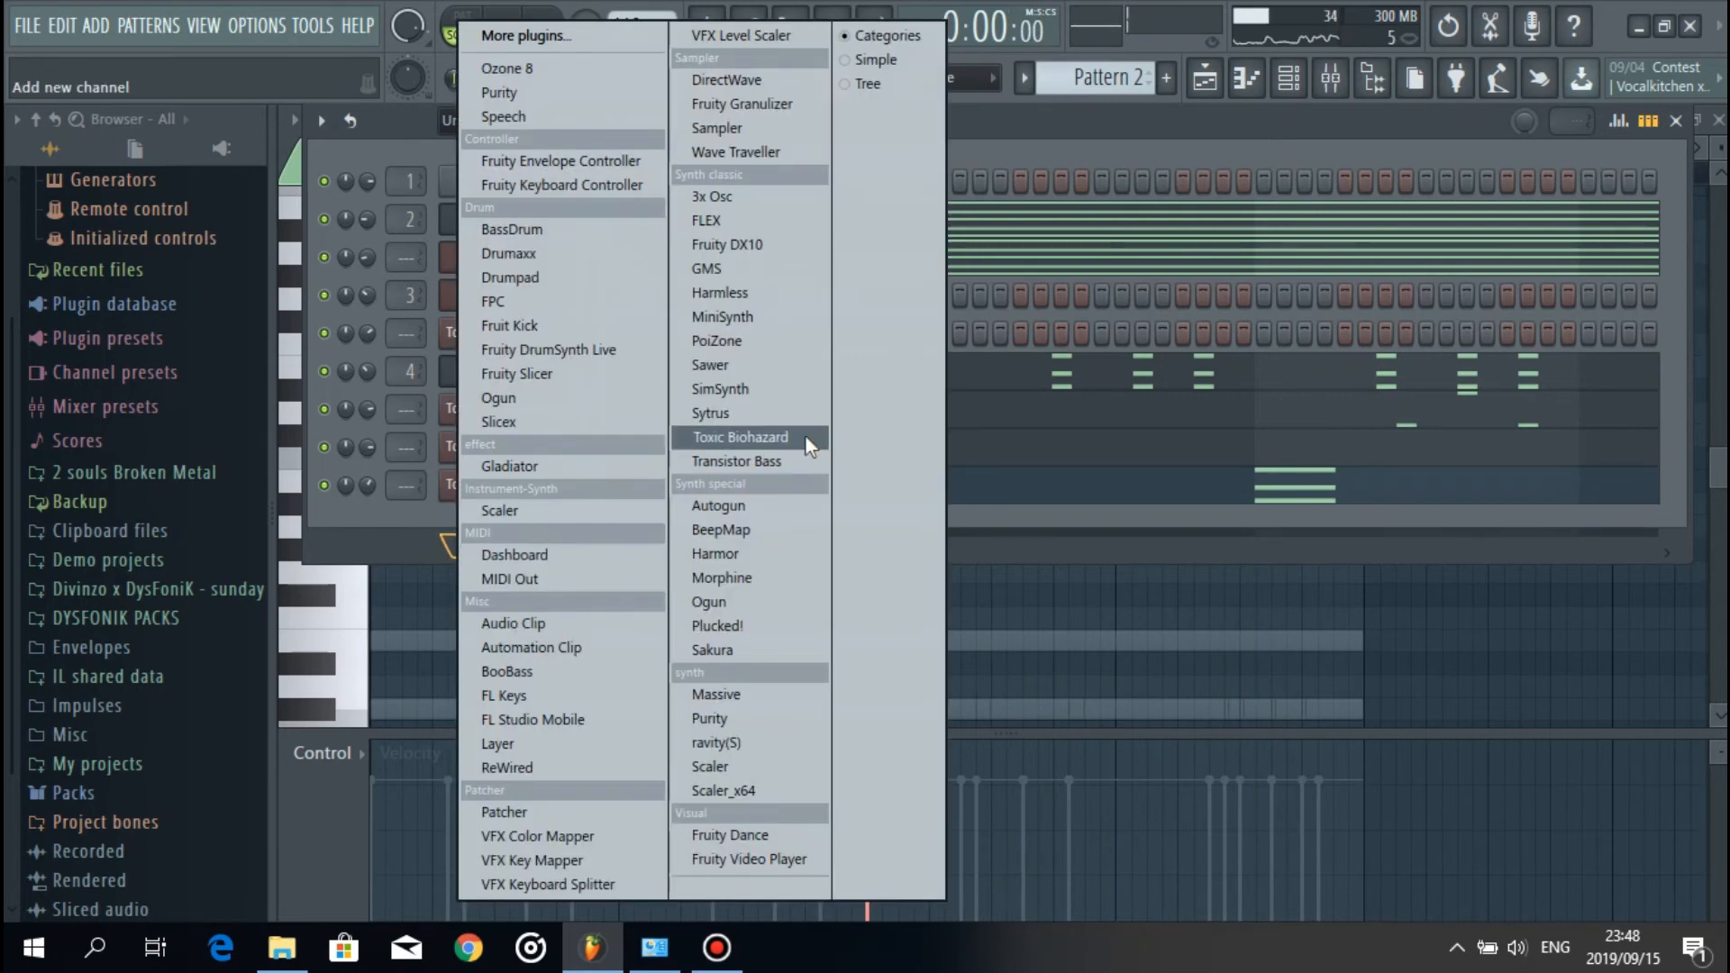
{"action": "left_click", "coordinate": [740, 437]}
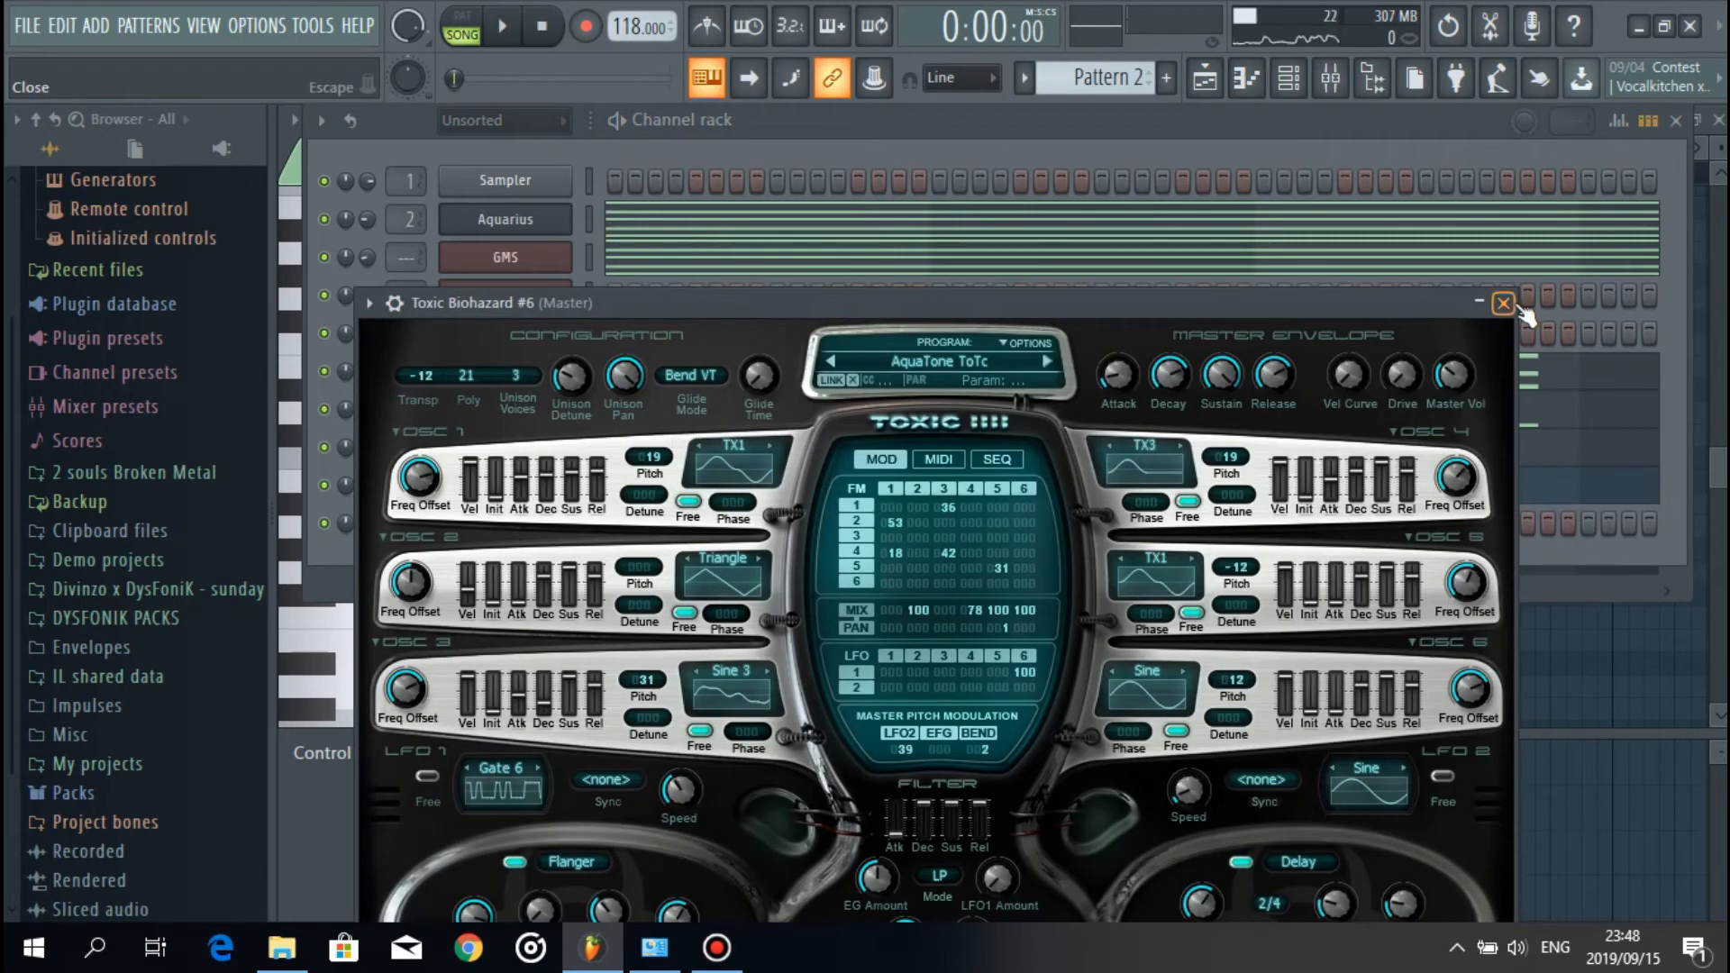
{"action": "left_click", "coordinate": [1507, 304]}
{"action": "right_click", "coordinate": [567, 519]}
{"action": "mouse_move", "coordinate": [721, 721]}
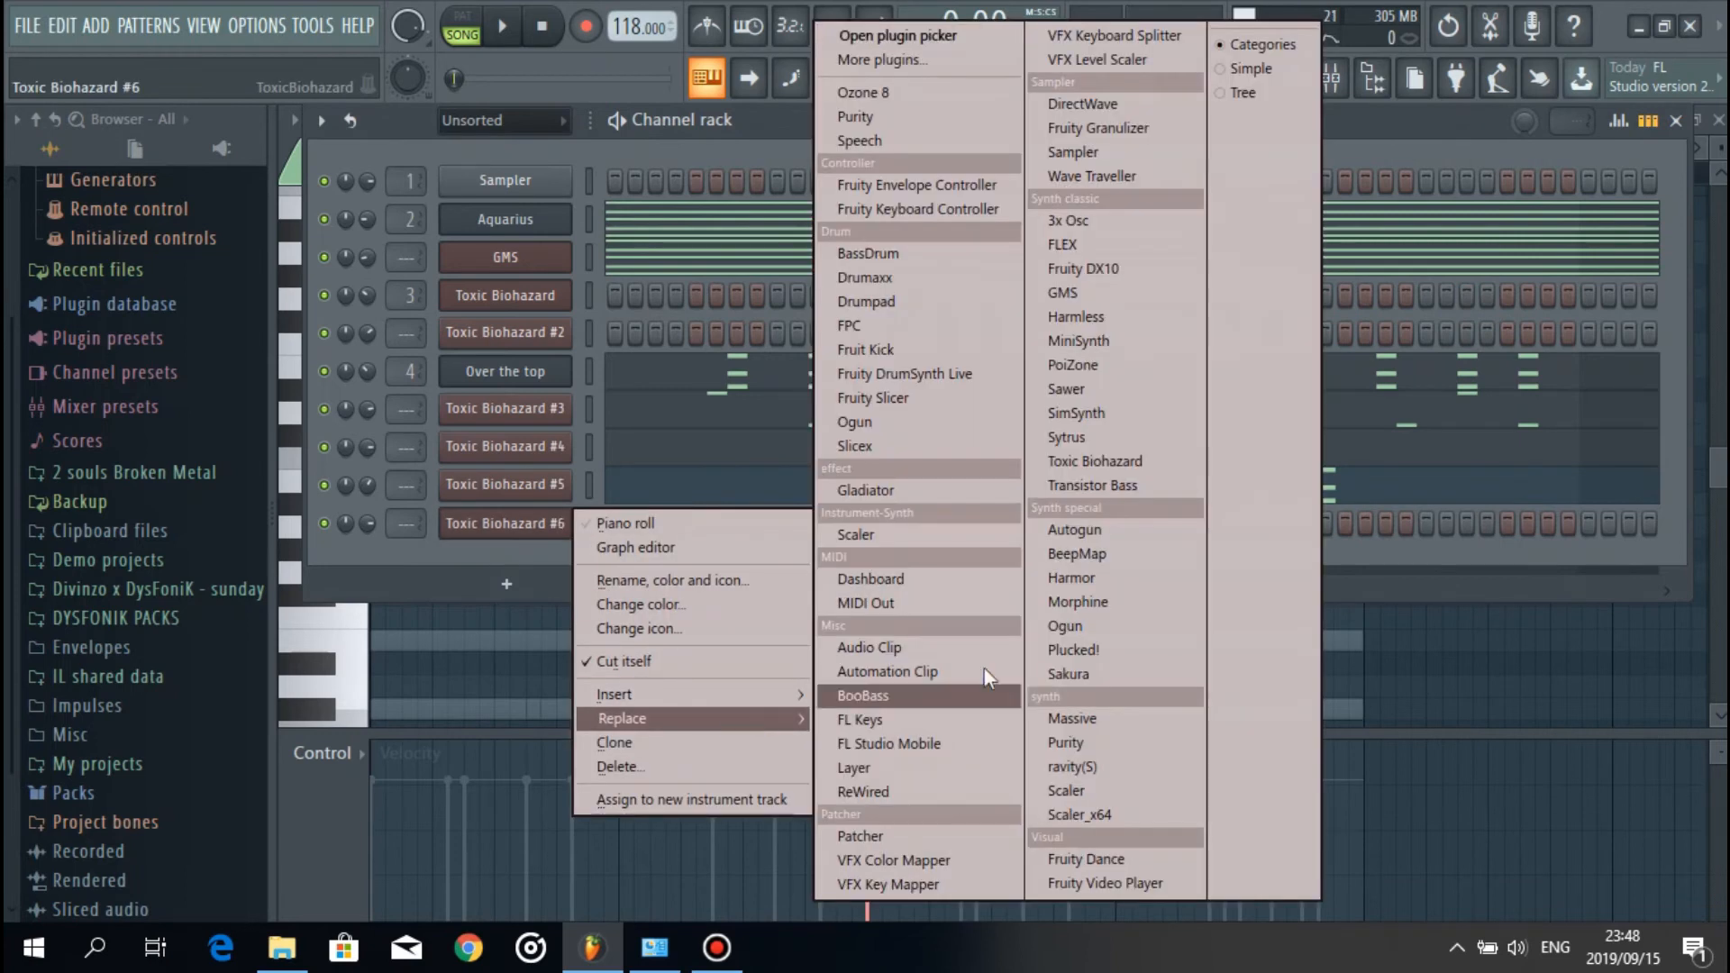
{"action": "left_click", "coordinate": [1063, 293]}
Step: Choose the Agressive TE program from the Basses bank in GMS #2 and lower its filter cutoff to 0.64 %
{"action": "left_click", "coordinate": [661, 543]}
{"action": "left_click", "coordinate": [1261, 339]}
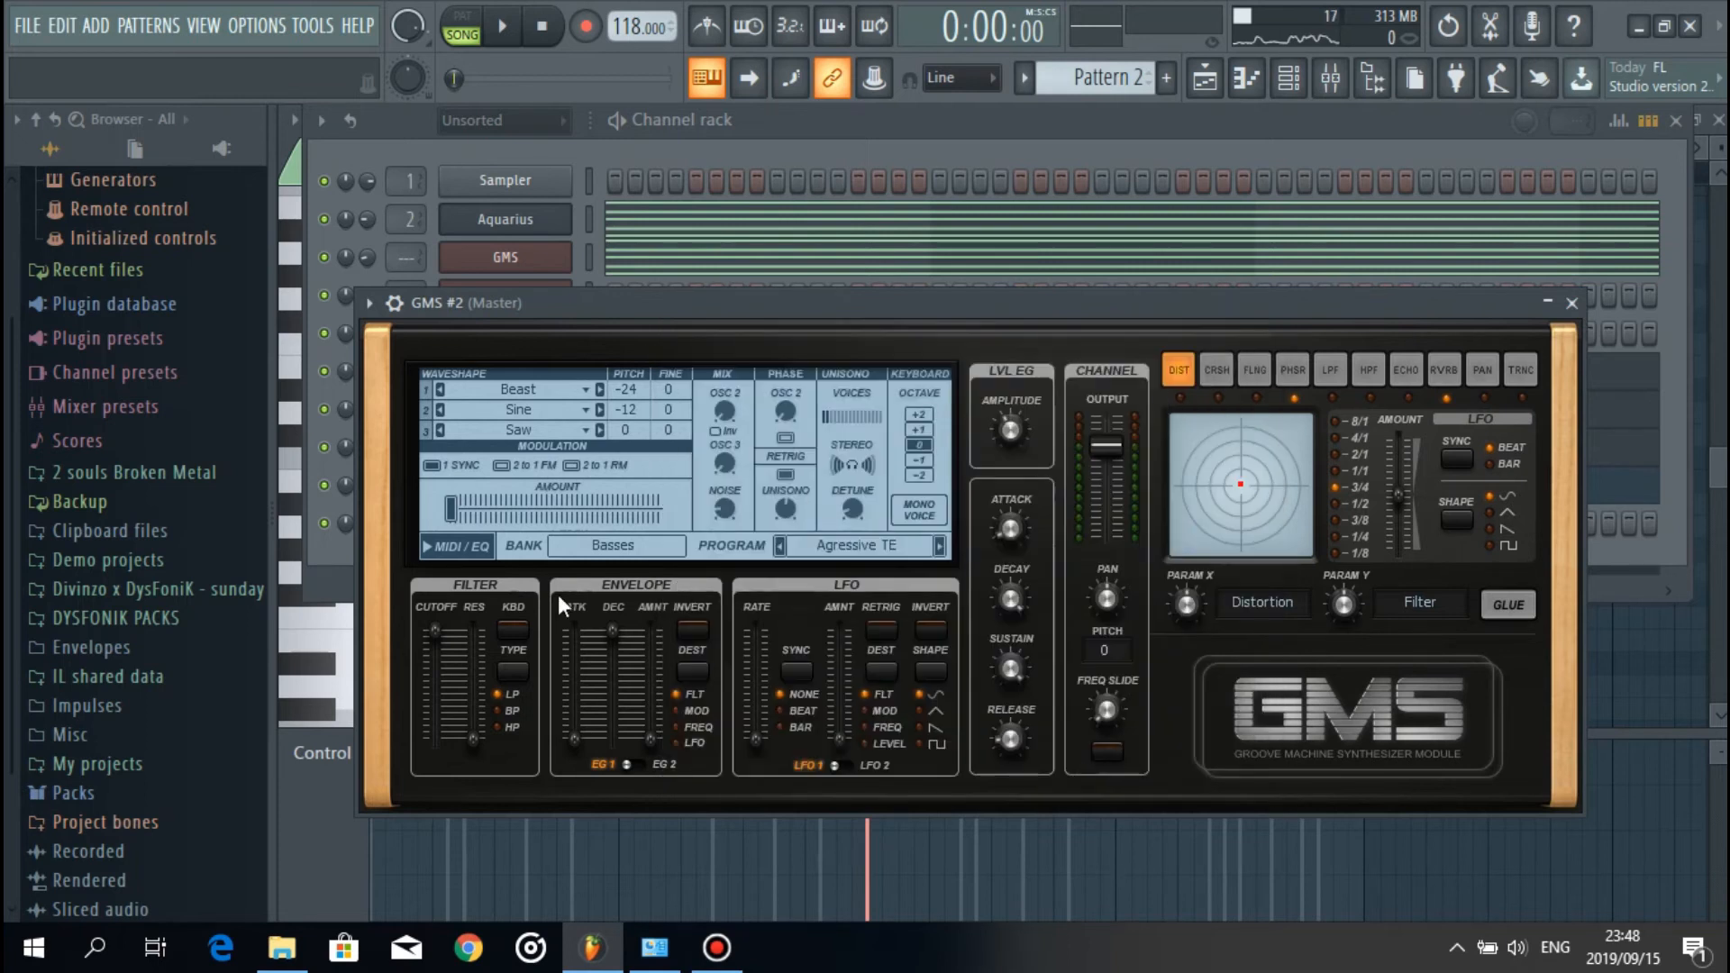
{"action": "left_click_drag", "start_coordinate": [435, 650], "coordinate": [435, 662]}
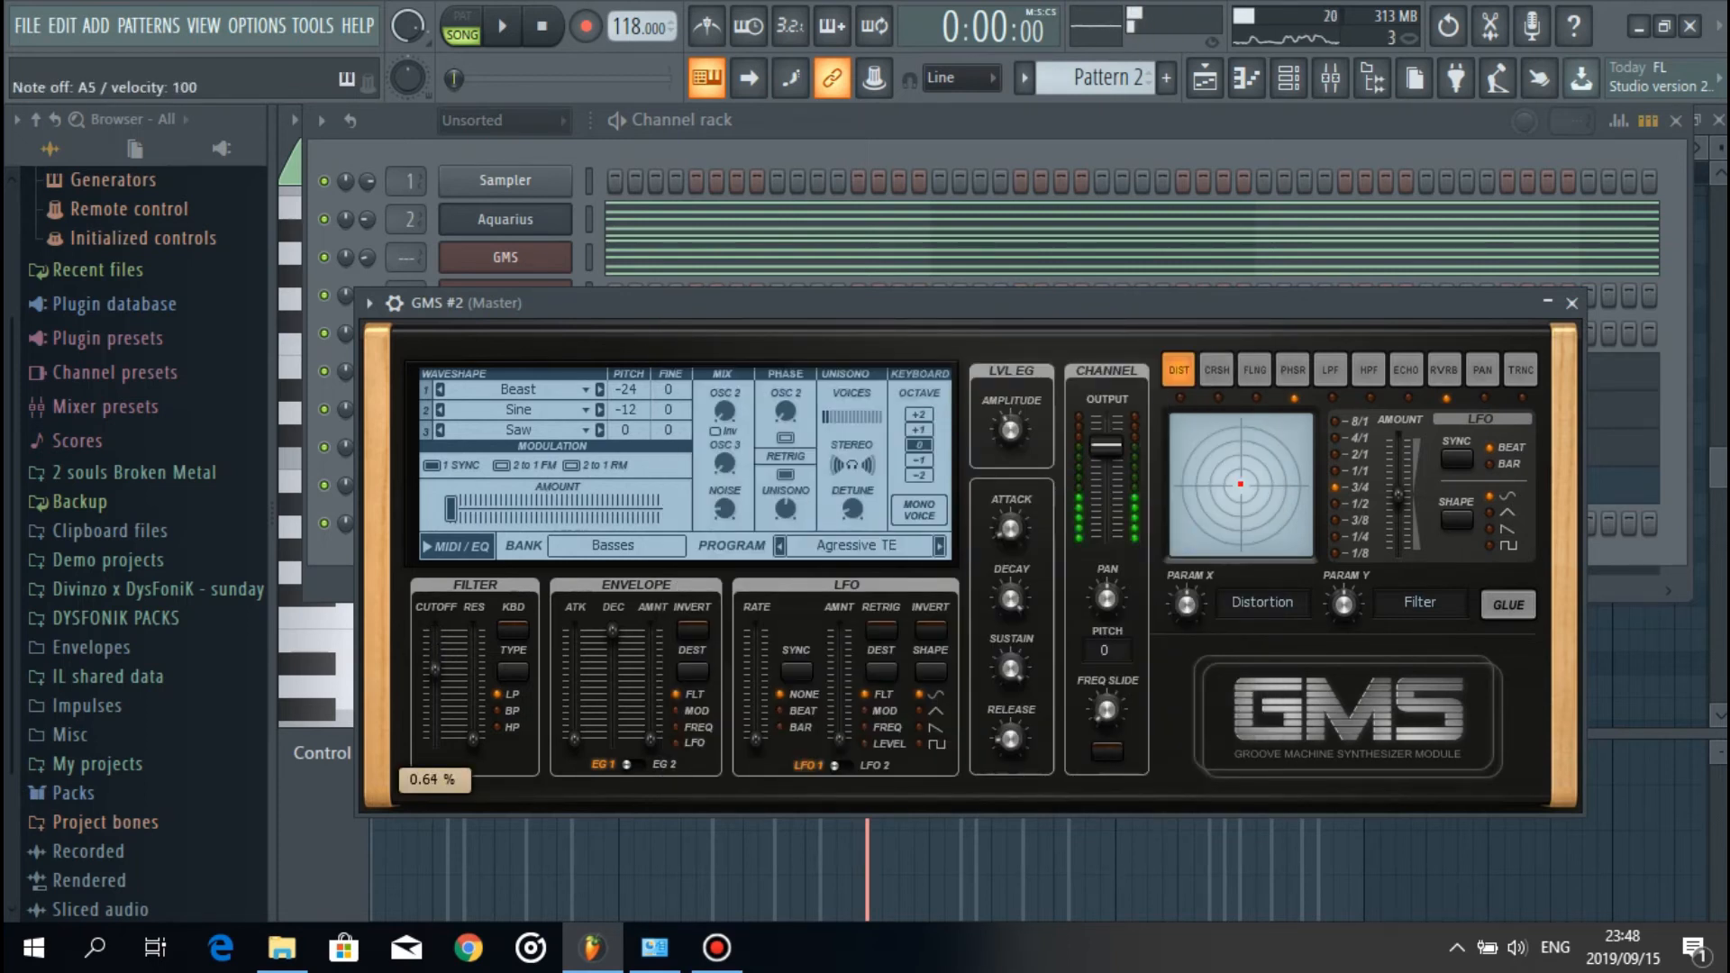
{"action": "left_click", "coordinate": [1571, 304]}
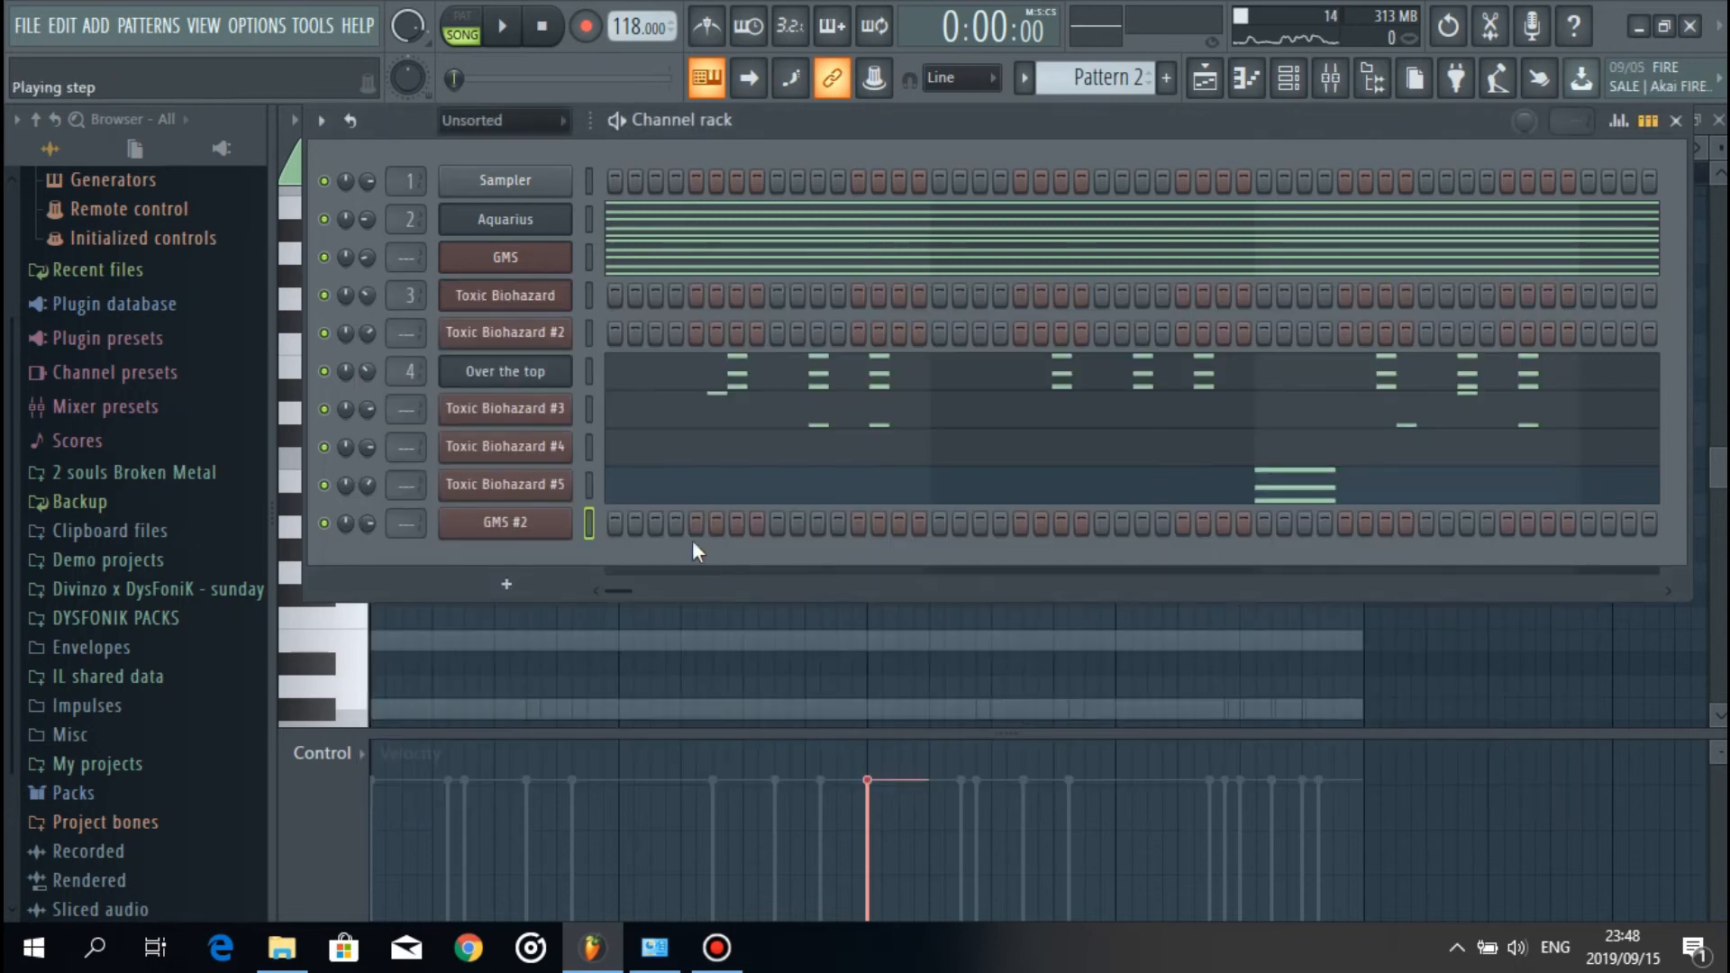
Step: Open the GMS #2 piano roll and place a four-step E4 note at the start of bar 1
{"action": "right_click", "coordinate": [539, 522]}
{"action": "left_click", "coordinate": [608, 516]}
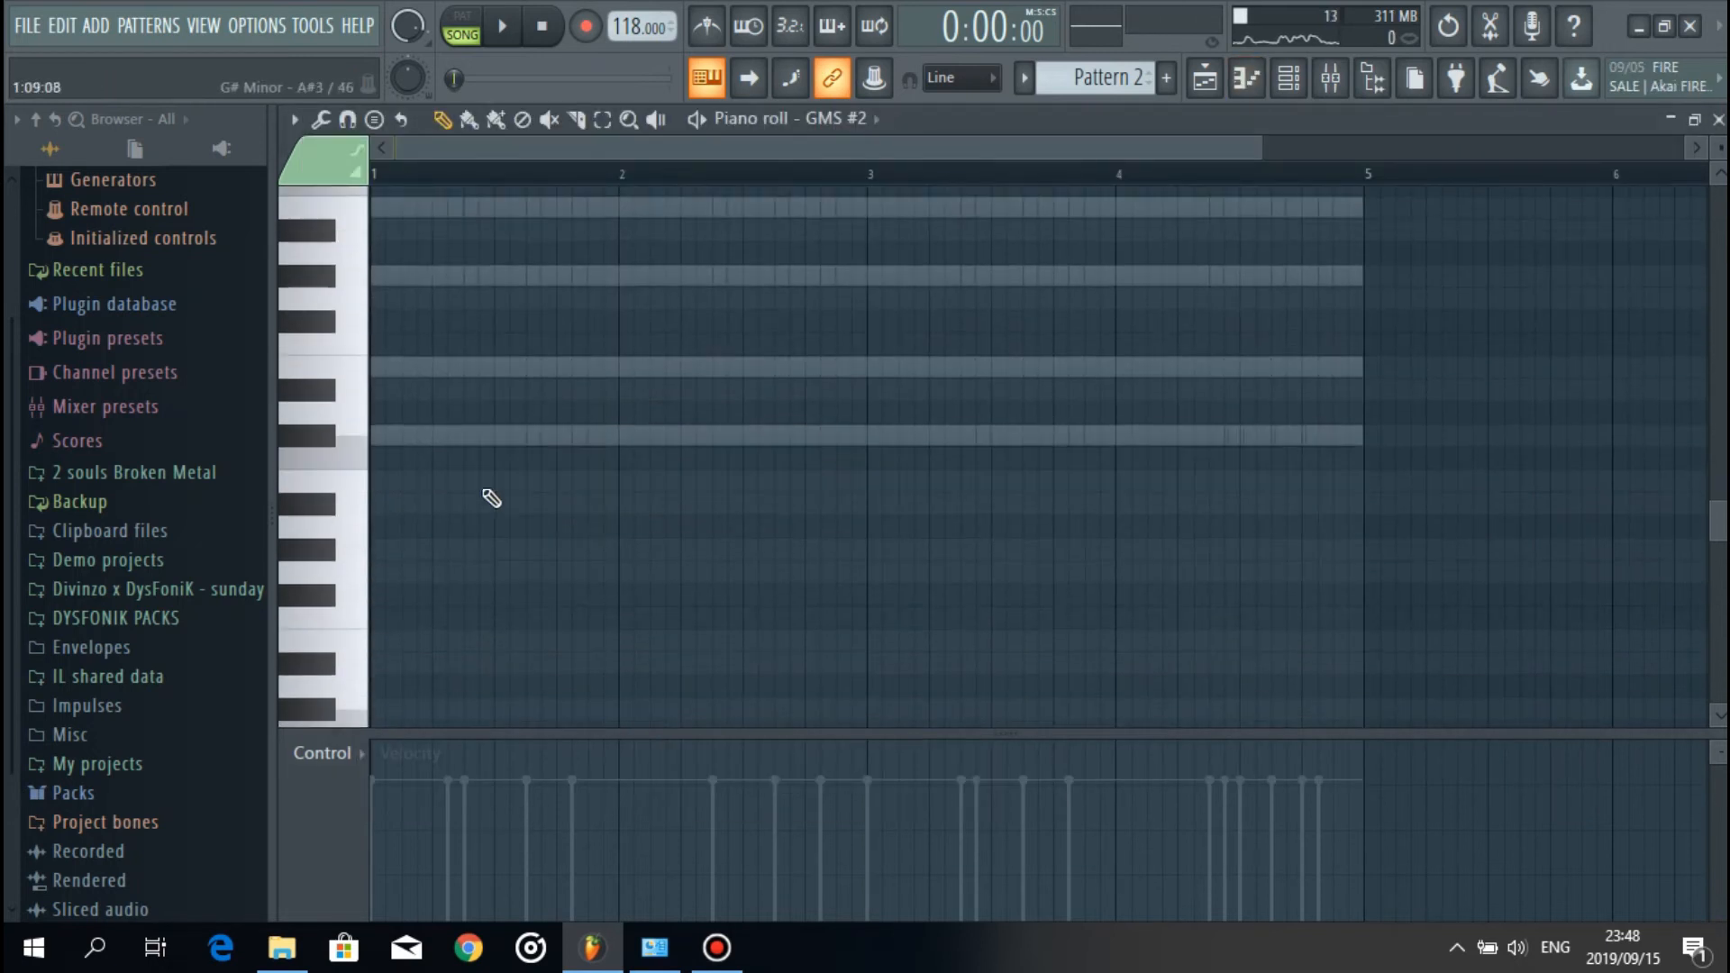
{"action": "left_click_drag", "start_coordinate": [1265, 143], "coordinate": [840, 149]}
{"action": "scroll", "coordinate": [553, 324], "scroll_direction": "up", "scroll_amount": 3}
{"action": "left_click", "coordinate": [396, 343]}
{"action": "mouse_move", "coordinate": [396, 343]}
{"action": "left_mouse_down"}
{"action": "mouse_move", "coordinate": [397, 321]}
{"action": "mouse_move", "coordinate": [436, 390]}
{"action": "mouse_move", "coordinate": [429, 638]}
{"action": "mouse_move", "coordinate": [420, 567]}
{"action": "left_mouse_up"}
{"action": "scroll", "coordinate": [473, 563], "scroll_direction": "down", "scroll_amount": 2}
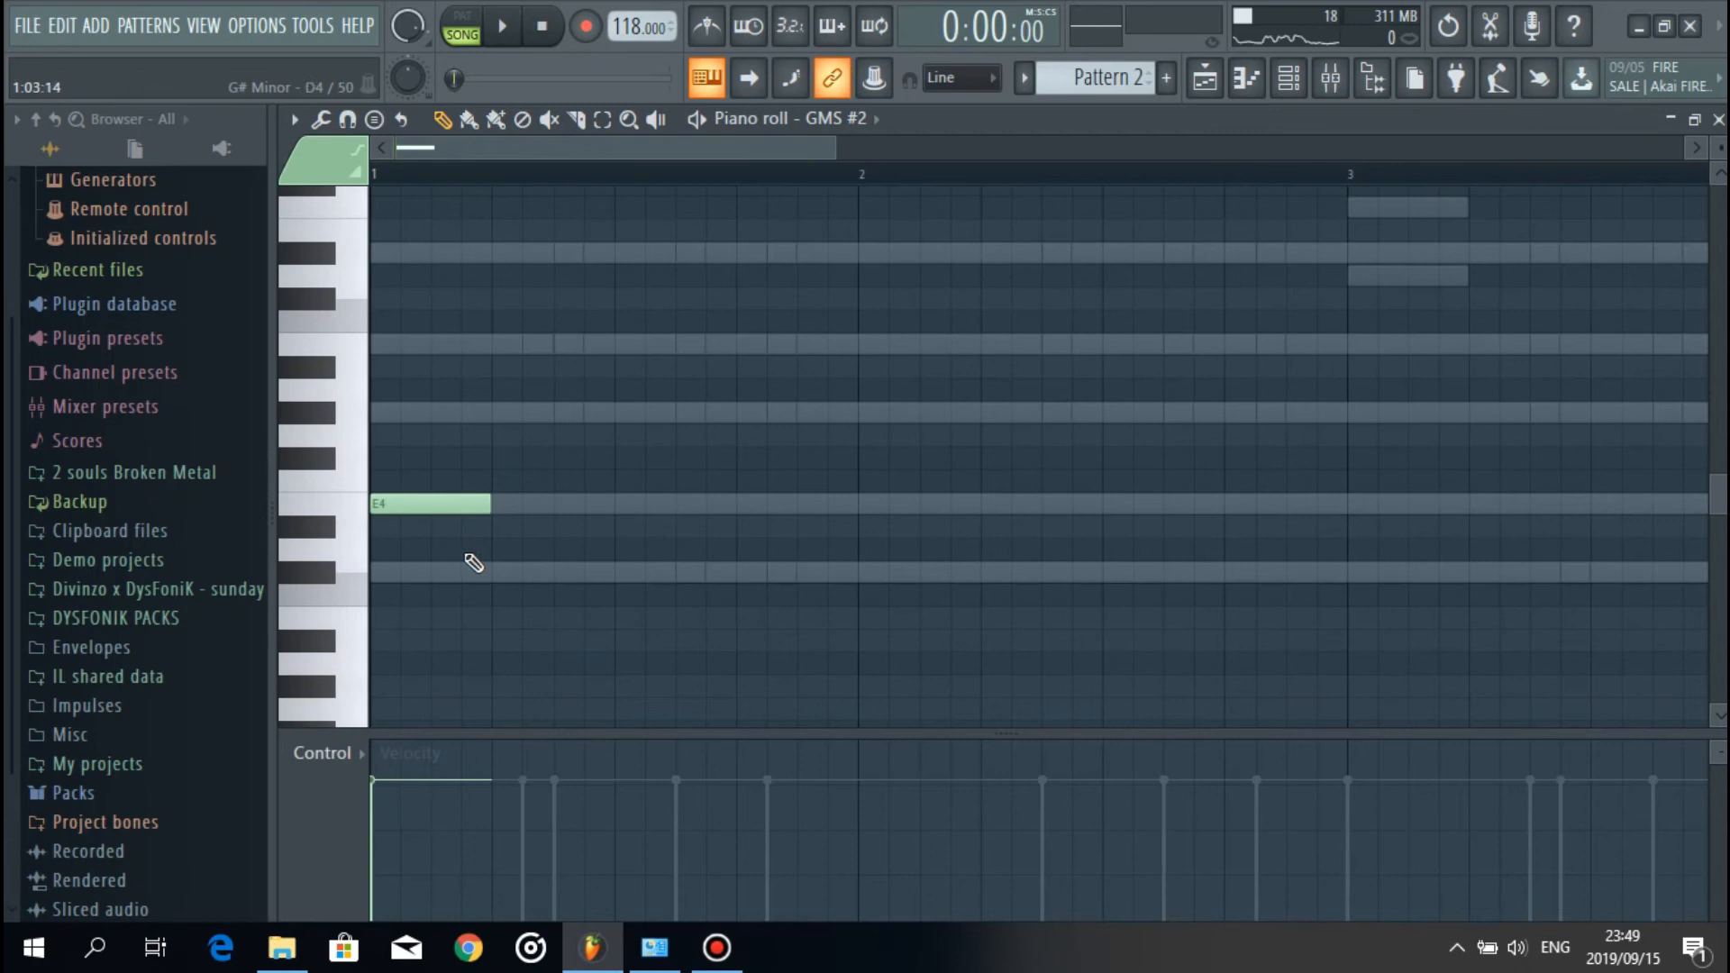
Step: Add a four-step B3 note at step 6 of bar 1 and transpose both notes up one octave
{"action": "left_click_drag", "start_coordinate": [540, 613], "coordinate": [533, 667]}
{"action": "scroll", "coordinate": [577, 628], "scroll_direction": "down", "scroll_amount": 4}
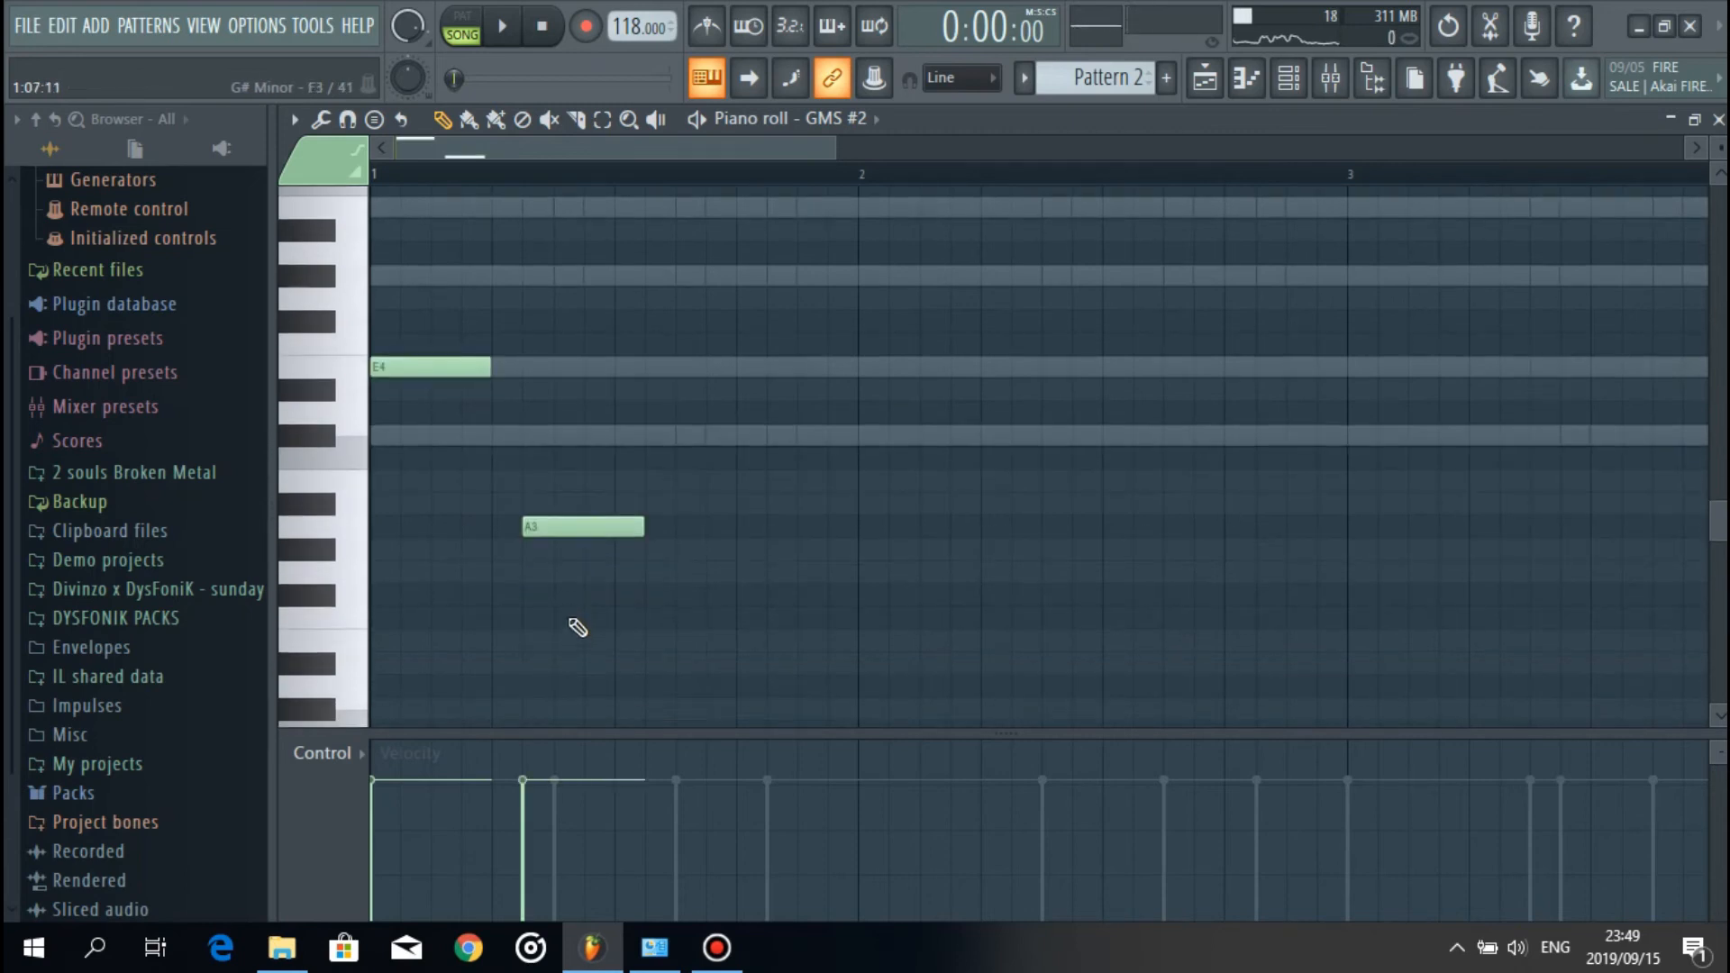
{"action": "left_click_drag", "start_coordinate": [560, 547], "coordinate": [561, 466]}
{"action": "scroll", "coordinate": [586, 517], "scroll_direction": "up", "scroll_amount": 2}
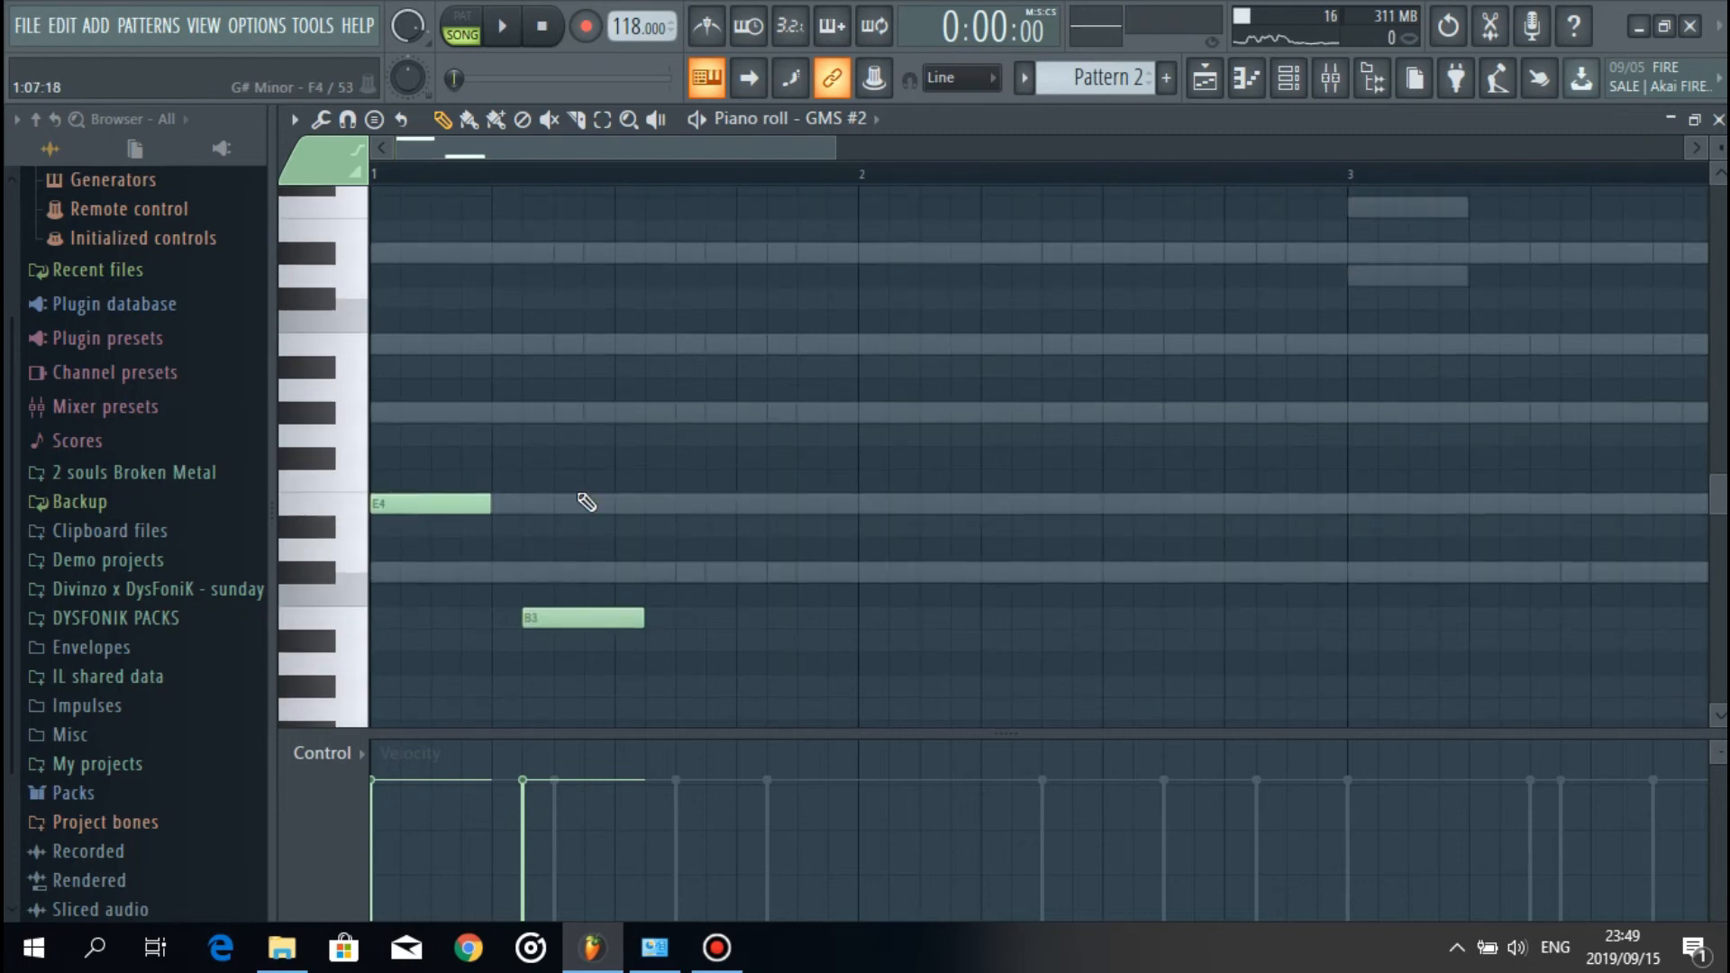
{"action": "key", "text": "ctrl+Up"}
{"action": "scroll", "coordinate": [587, 501], "scroll_direction": "up", "scroll_amount": 2}
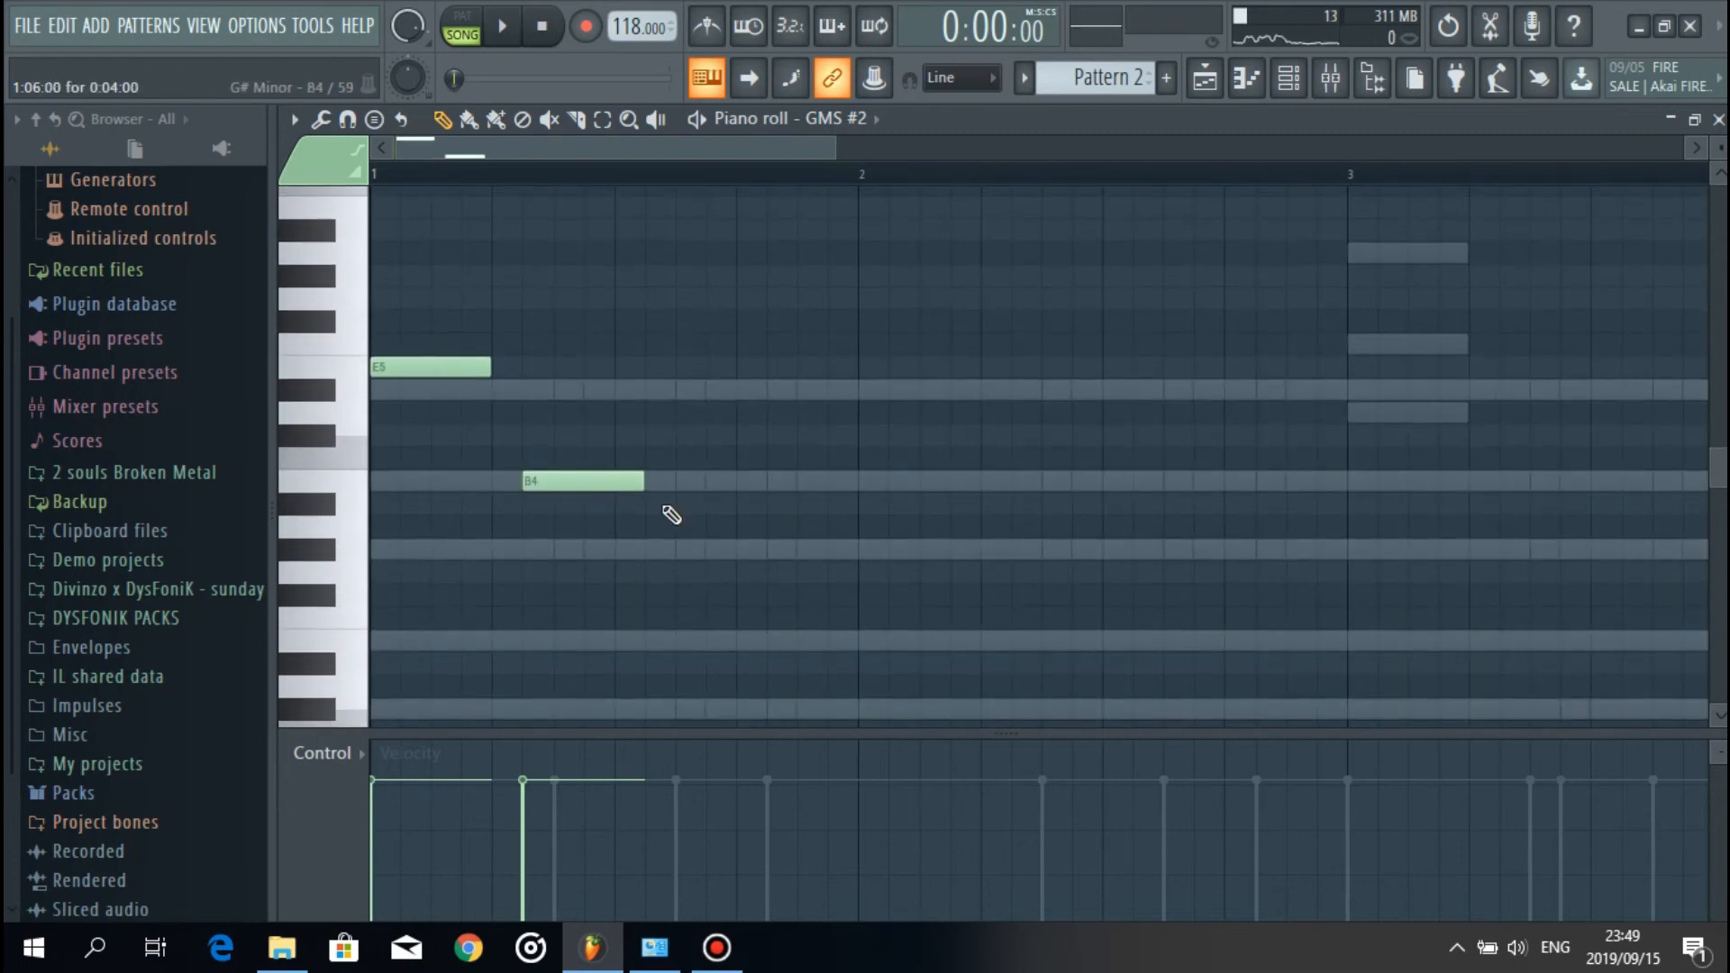
Step: Add a four-step G#4 note at step 10 of bar 1 and play the phrase
{"action": "left_click_drag", "start_coordinate": [667, 580], "coordinate": [671, 549]}
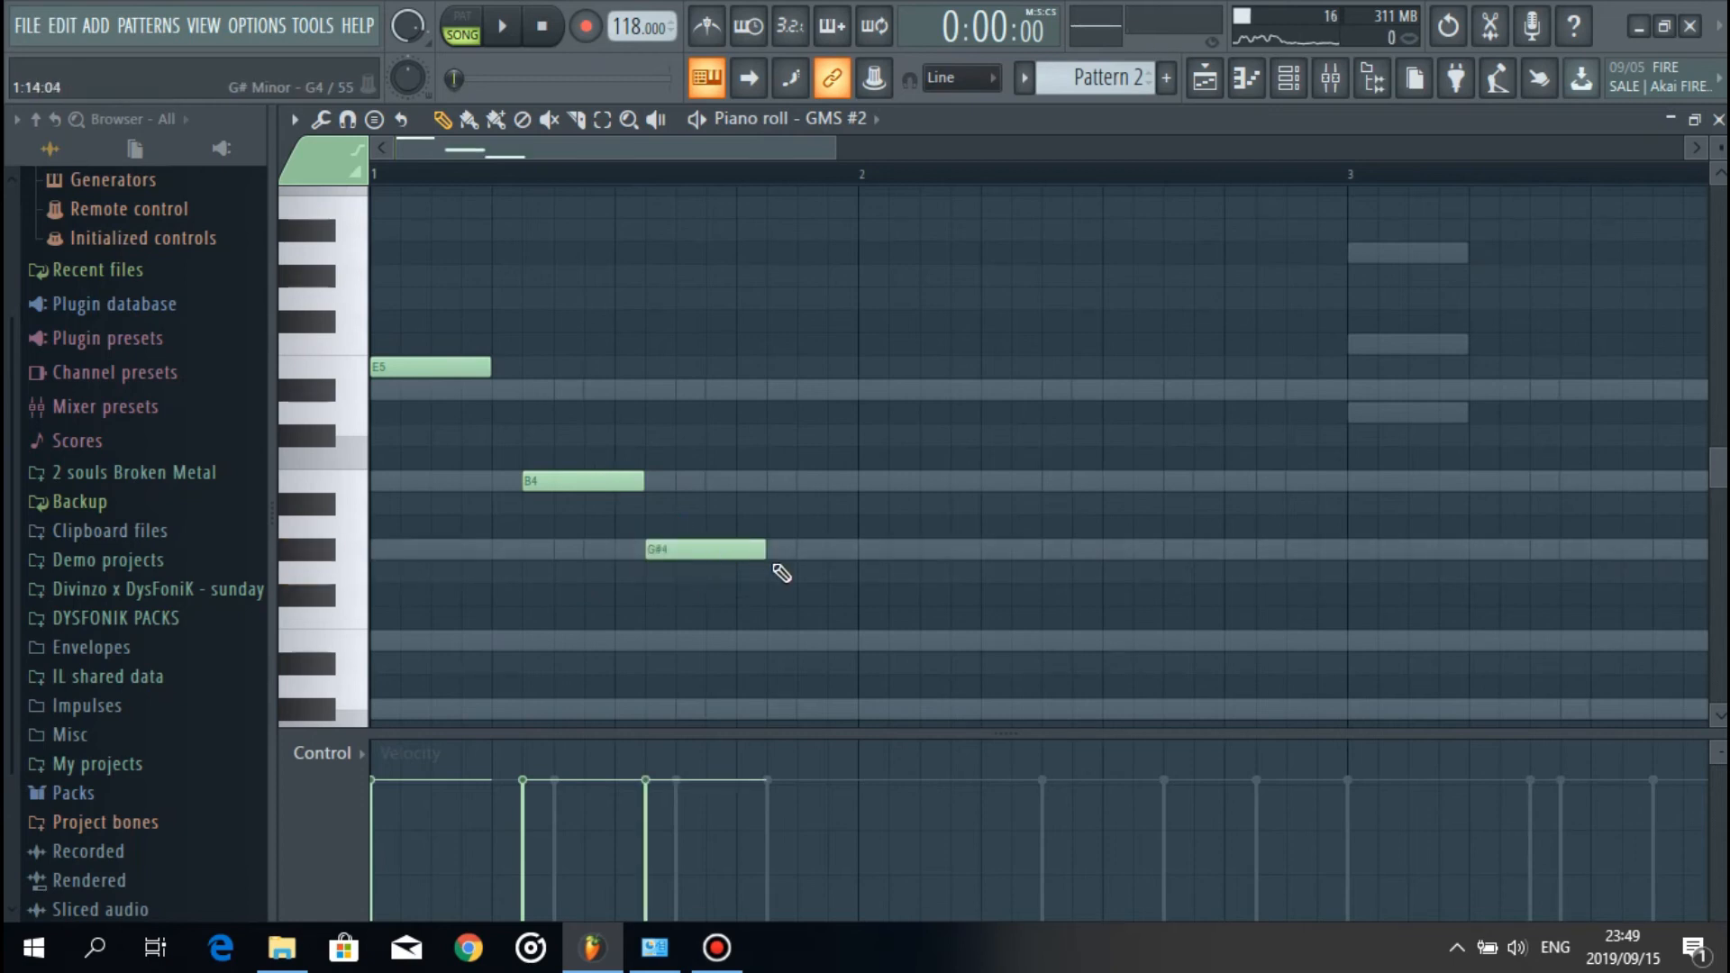
{"action": "key", "text": "space"}
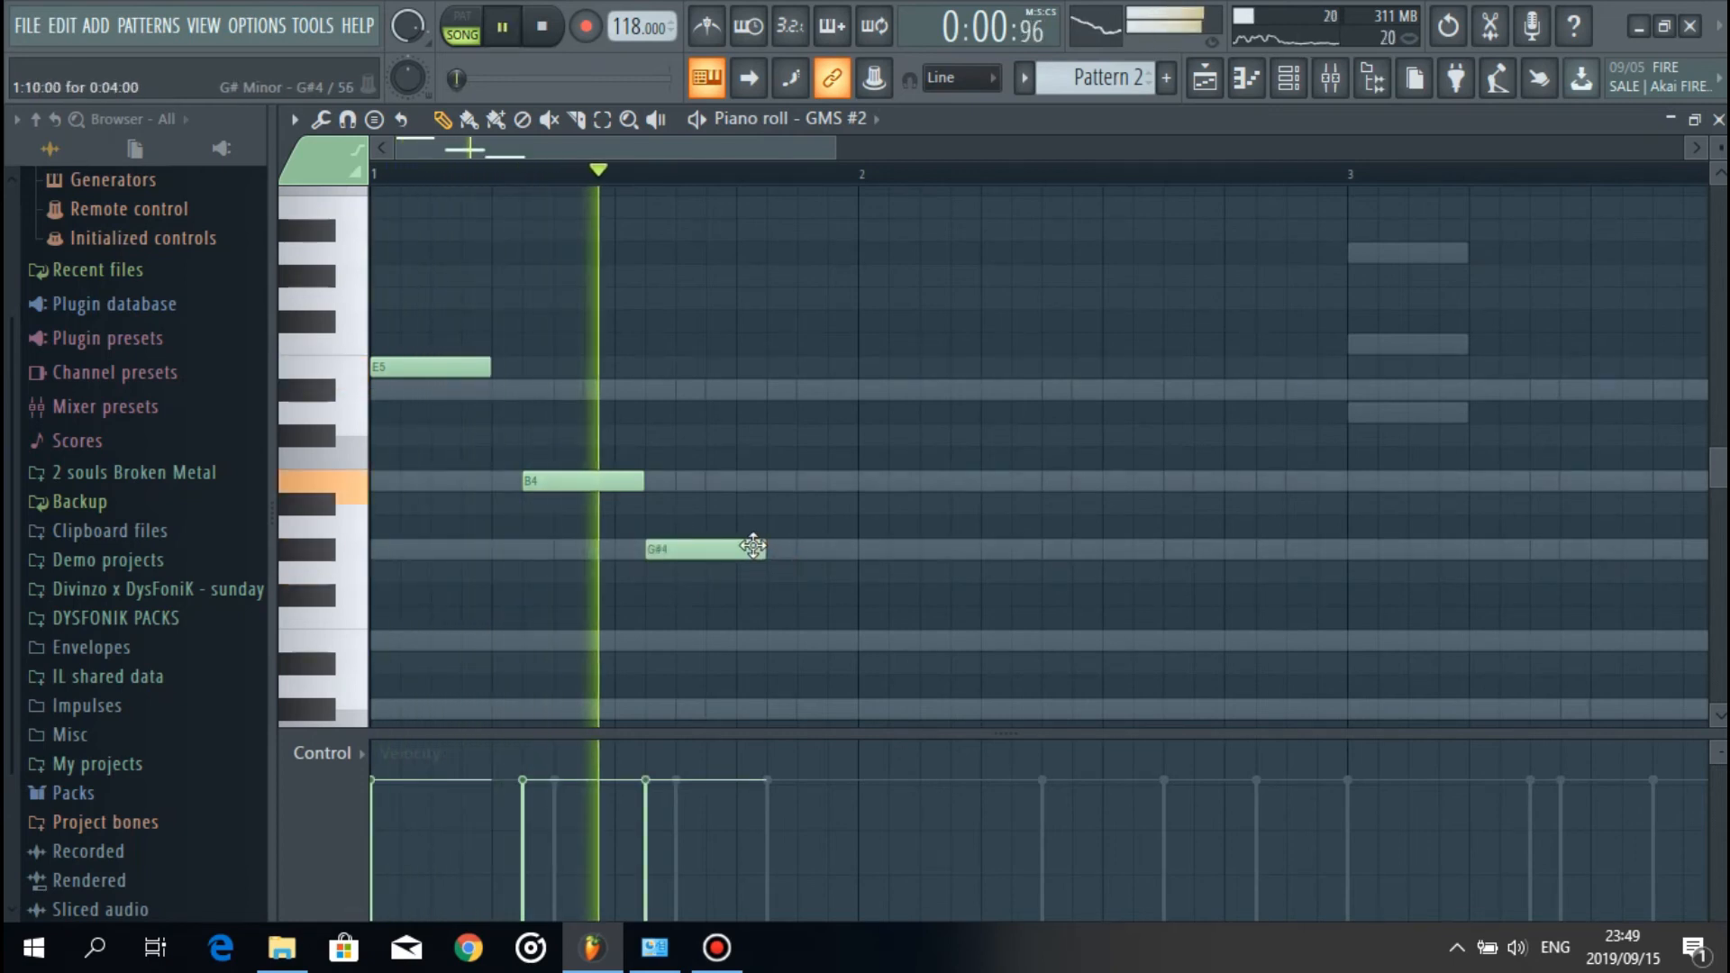
{"action": "key", "text": "space"}
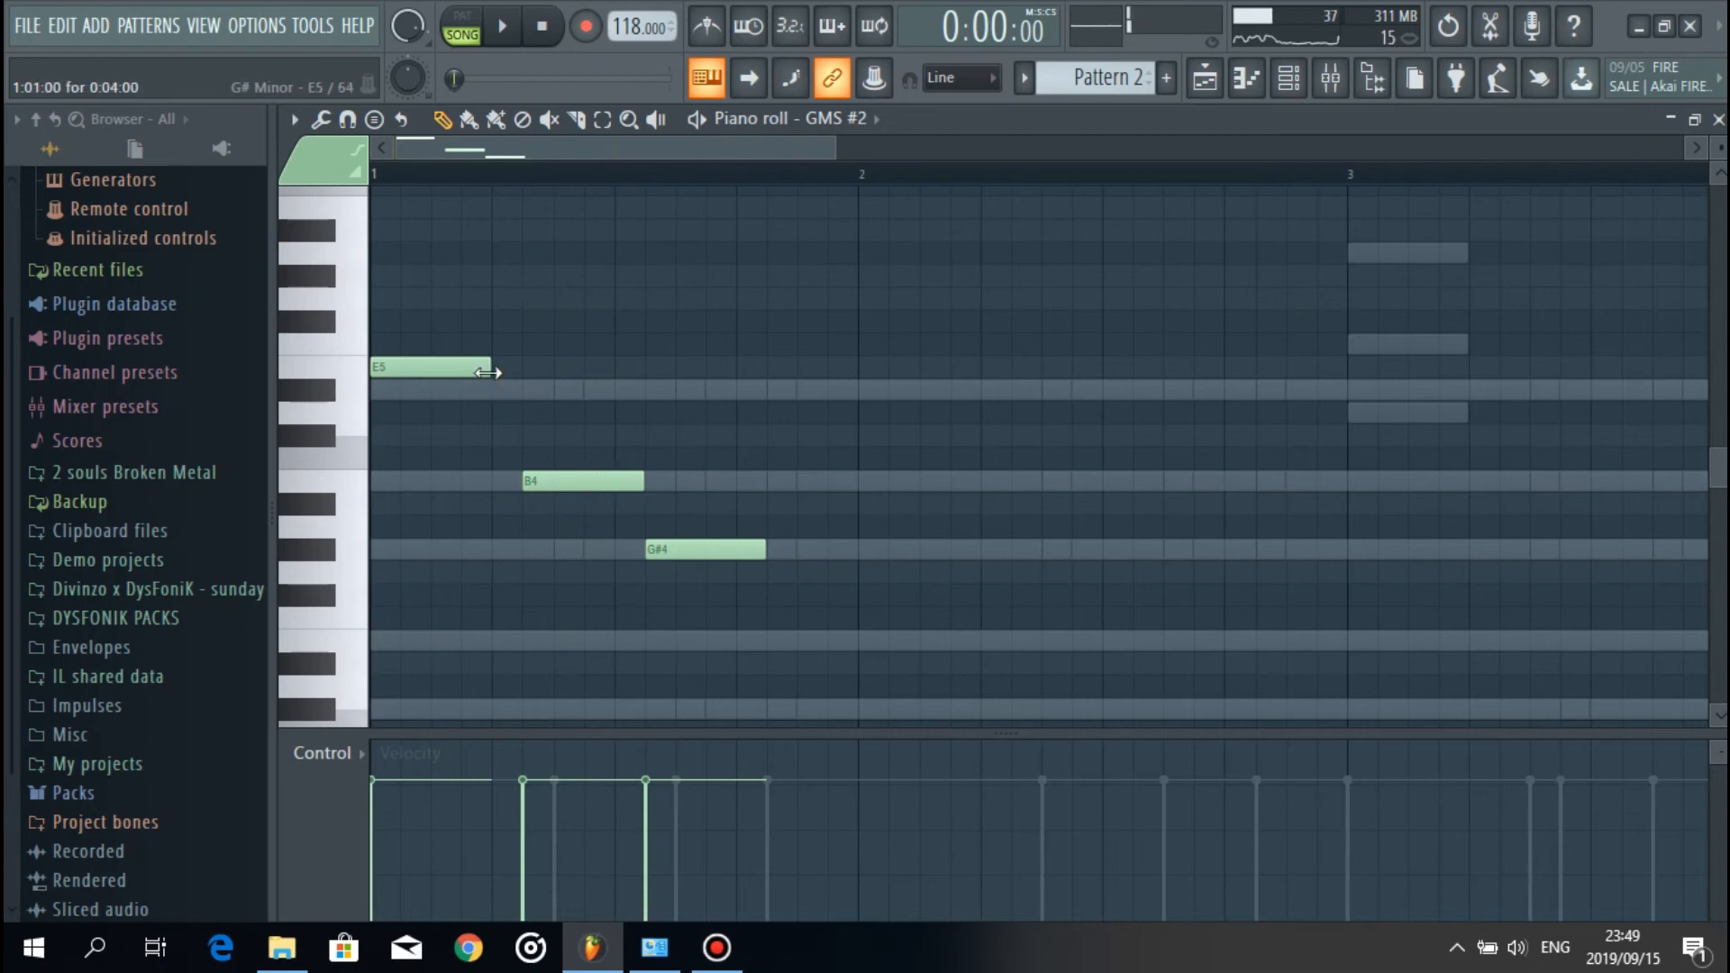
Step: Retime the phrase against playback, moving B4 to step 7 and G#4 to step 11 and extending E5 to six steps
{"action": "mouse_move", "coordinate": [557, 480]}
{"action": "left_mouse_down"}
{"action": "mouse_move", "coordinate": [621, 480]}
{"action": "mouse_move", "coordinate": [589, 481]}
{"action": "left_mouse_up"}
{"action": "key", "text": "space"}
{"action": "key", "text": "space"}
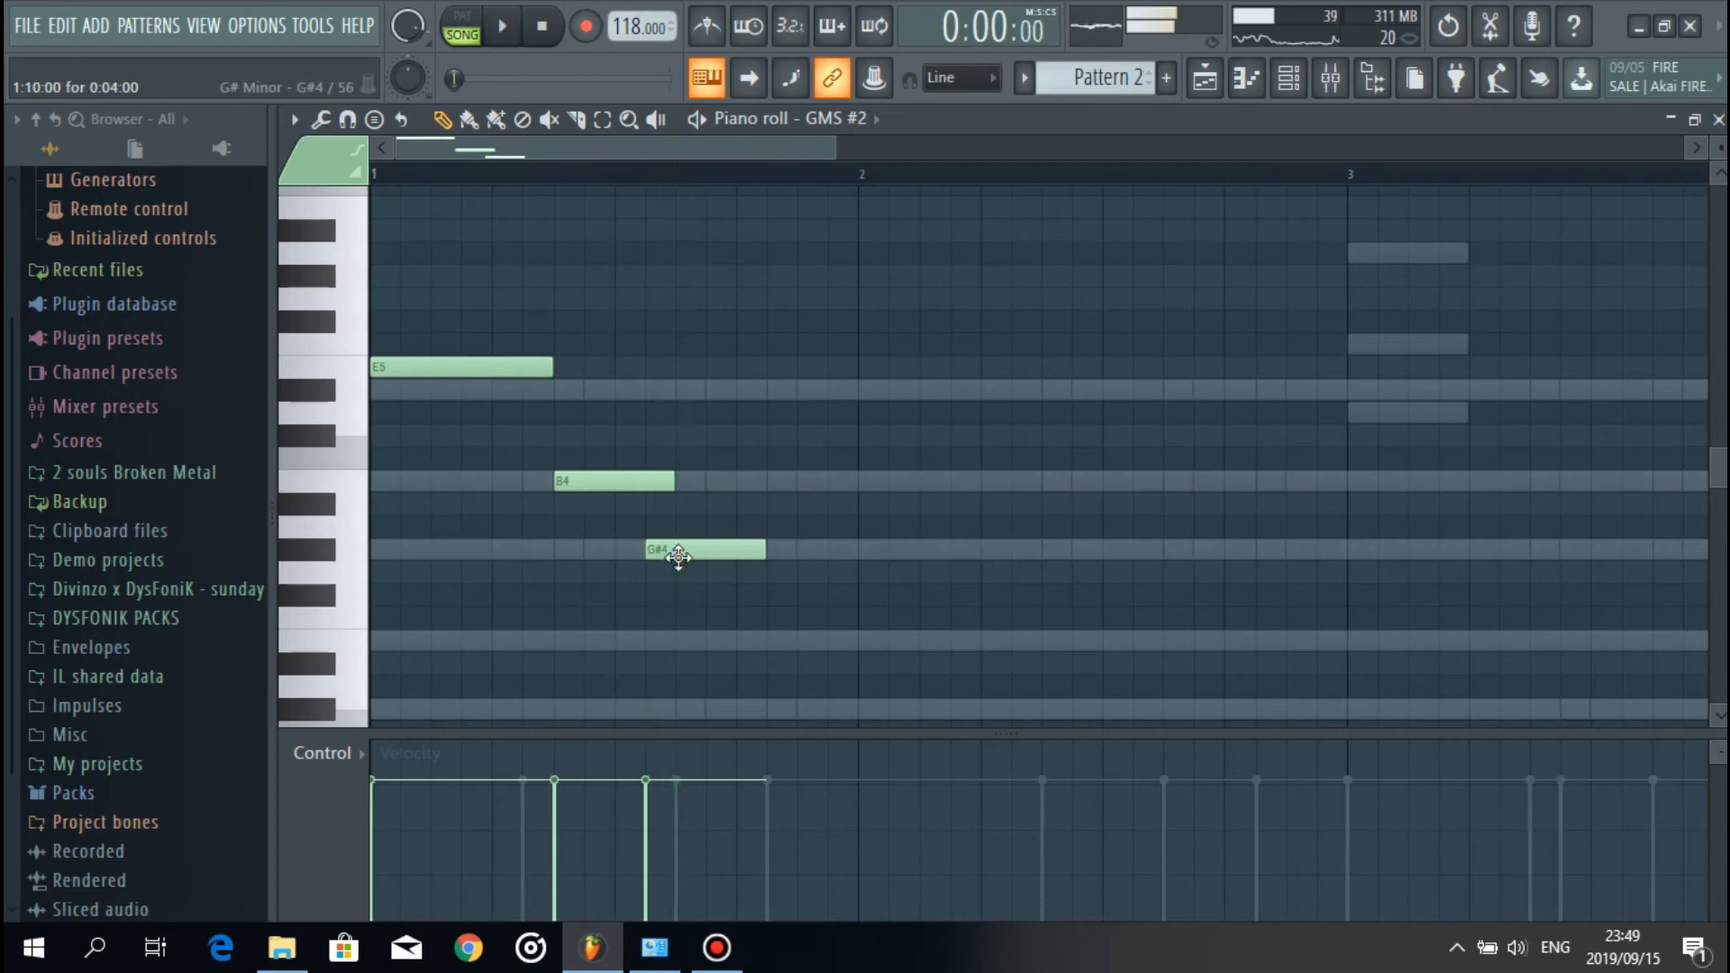
{"action": "left_click_drag", "start_coordinate": [664, 552], "coordinate": [721, 561]}
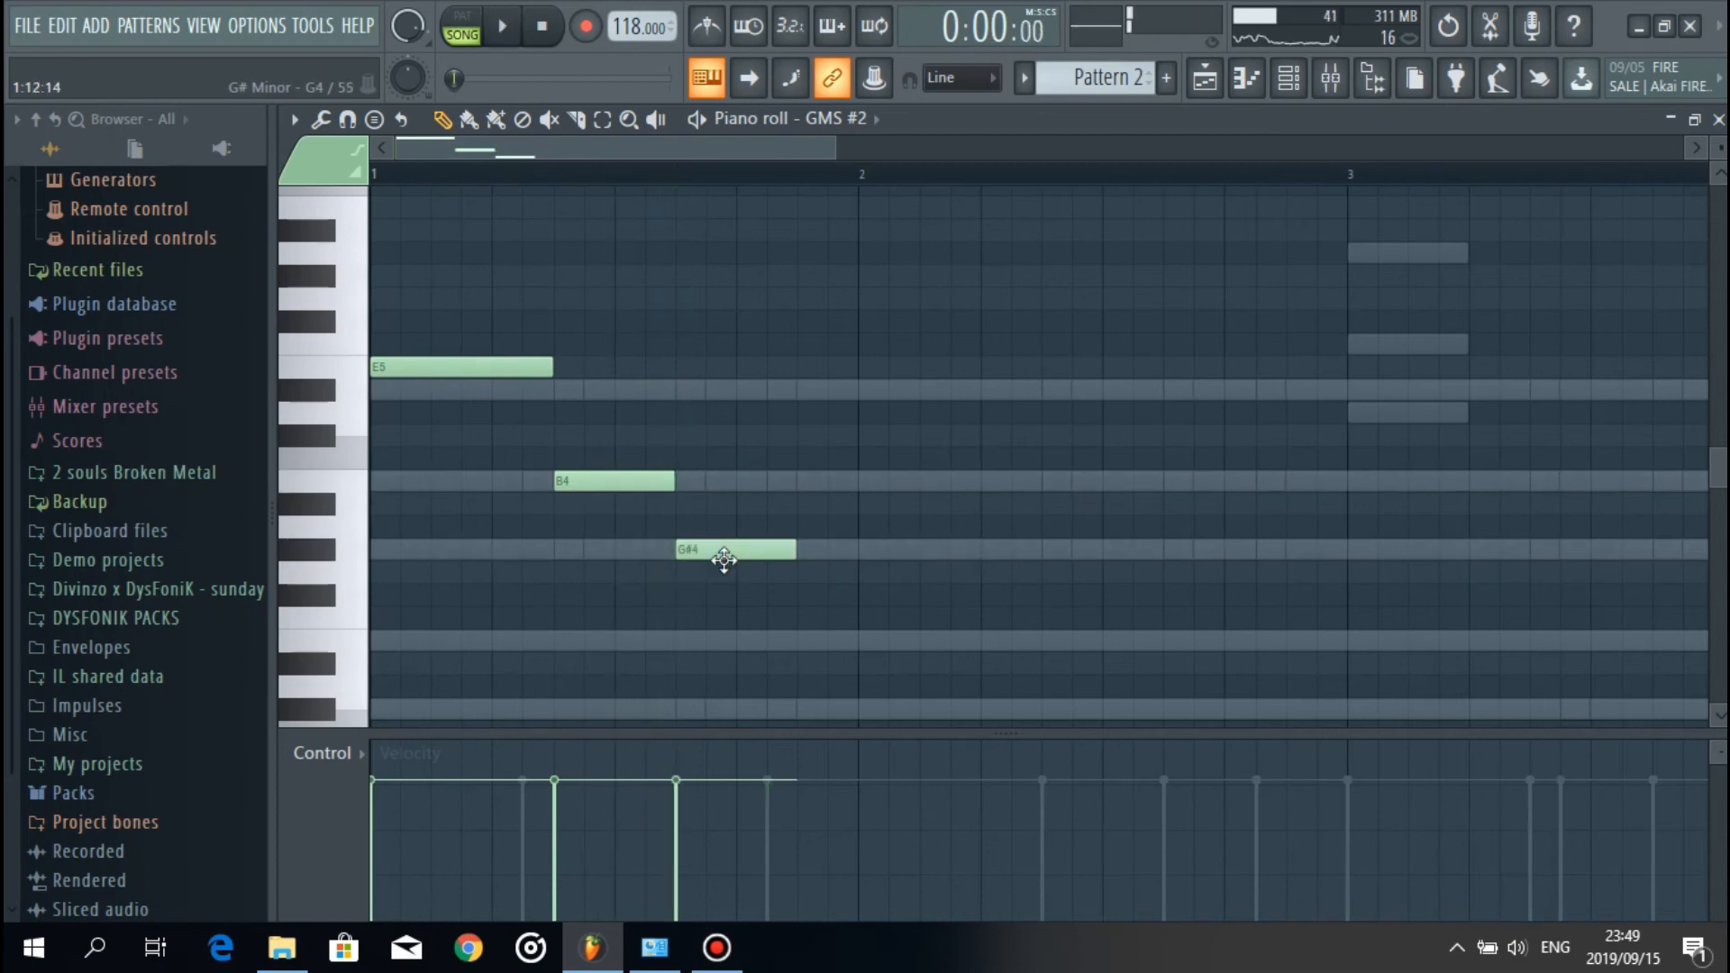
{"action": "key", "text": "space"}
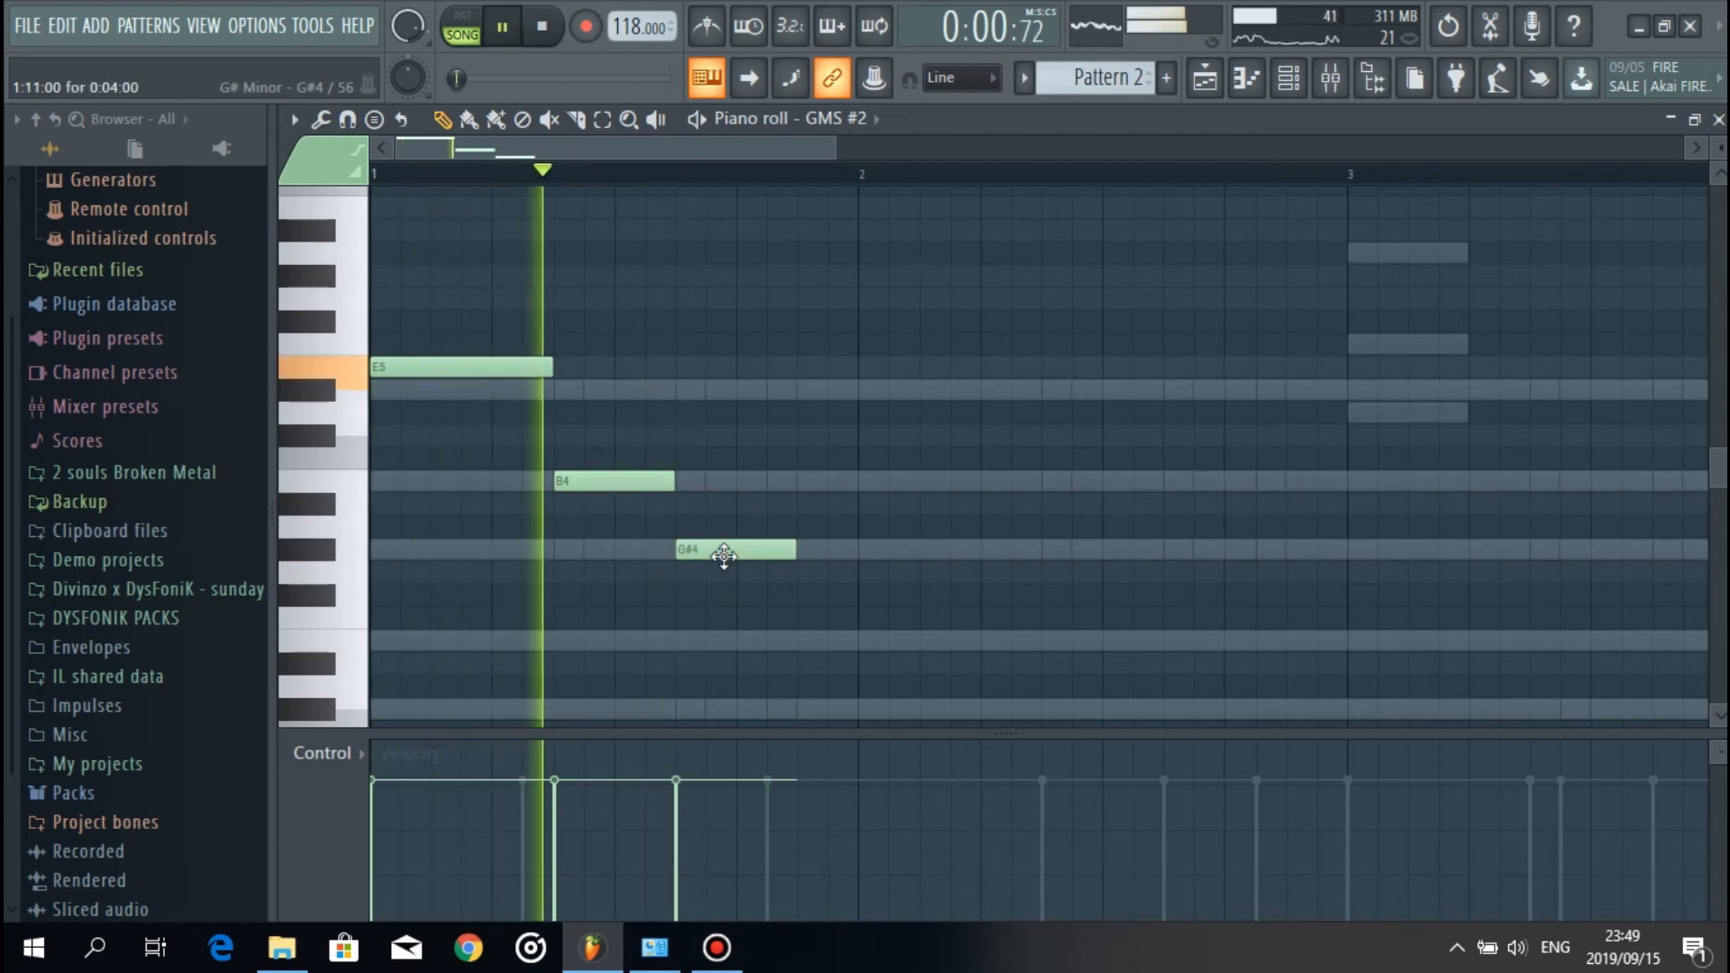
{"action": "scroll", "coordinate": [714, 174], "scroll_direction": "down", "scroll_amount": 2}
{"action": "key", "text": "space"}
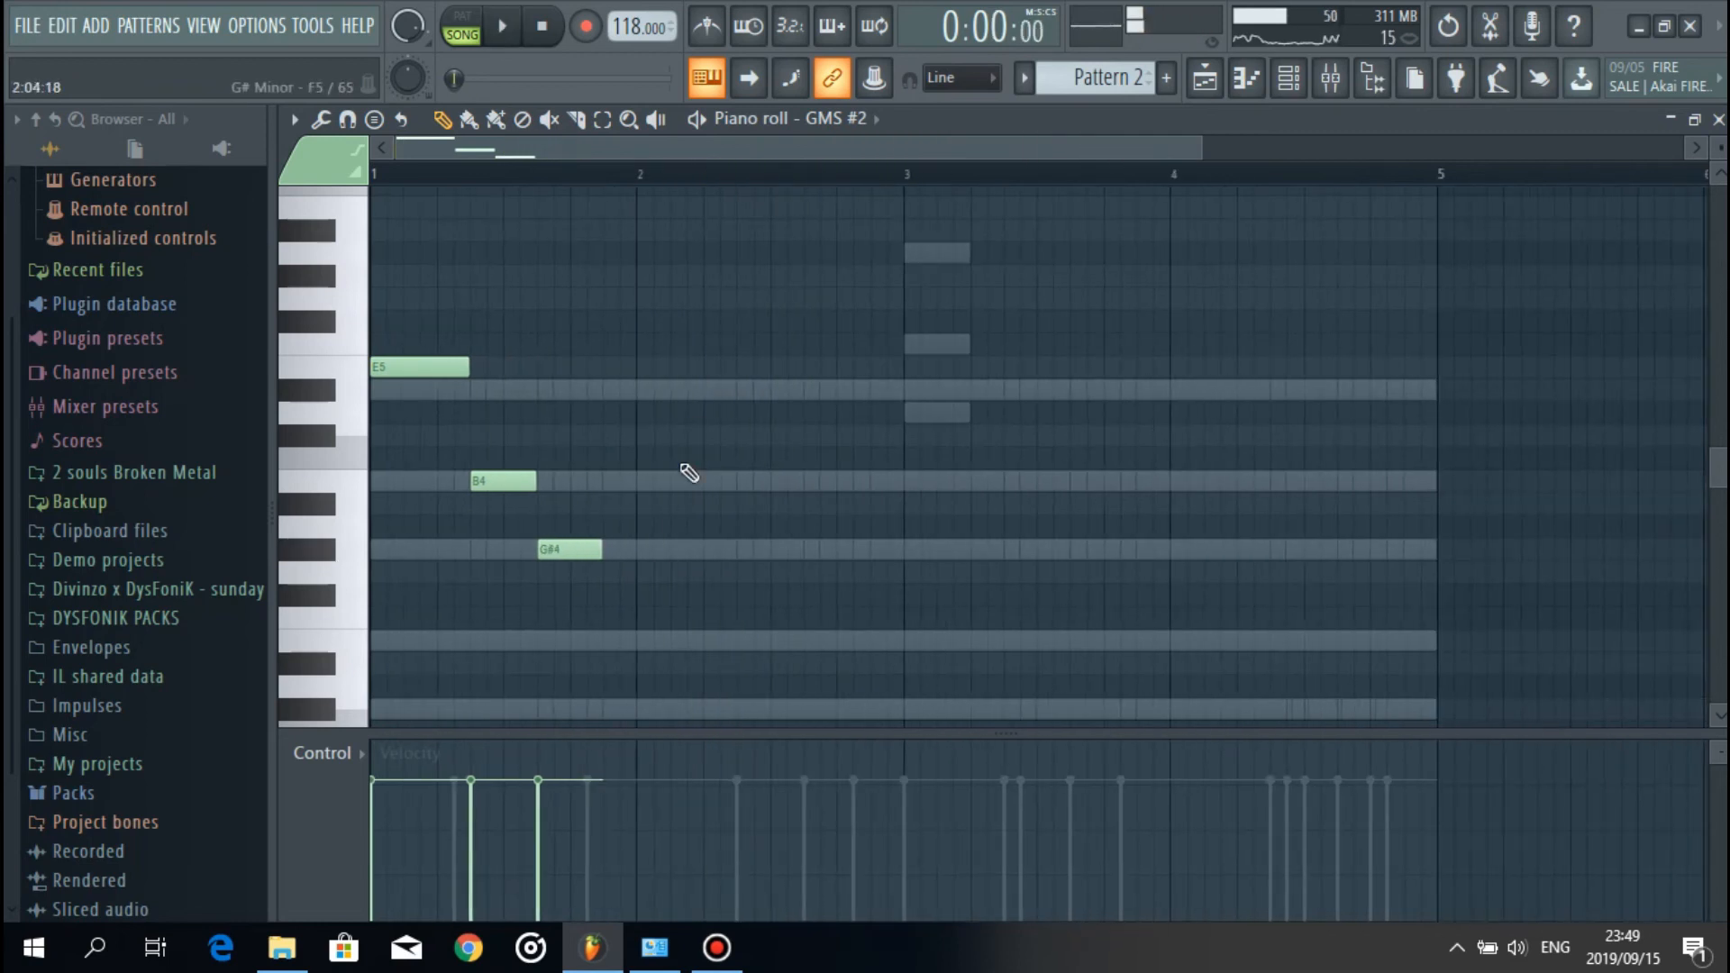
Step: Stretch the G#4 note to the end of bar 4 and listen to the pattern
{"action": "left_click_drag", "start_coordinate": [600, 548], "coordinate": [1271, 550]}
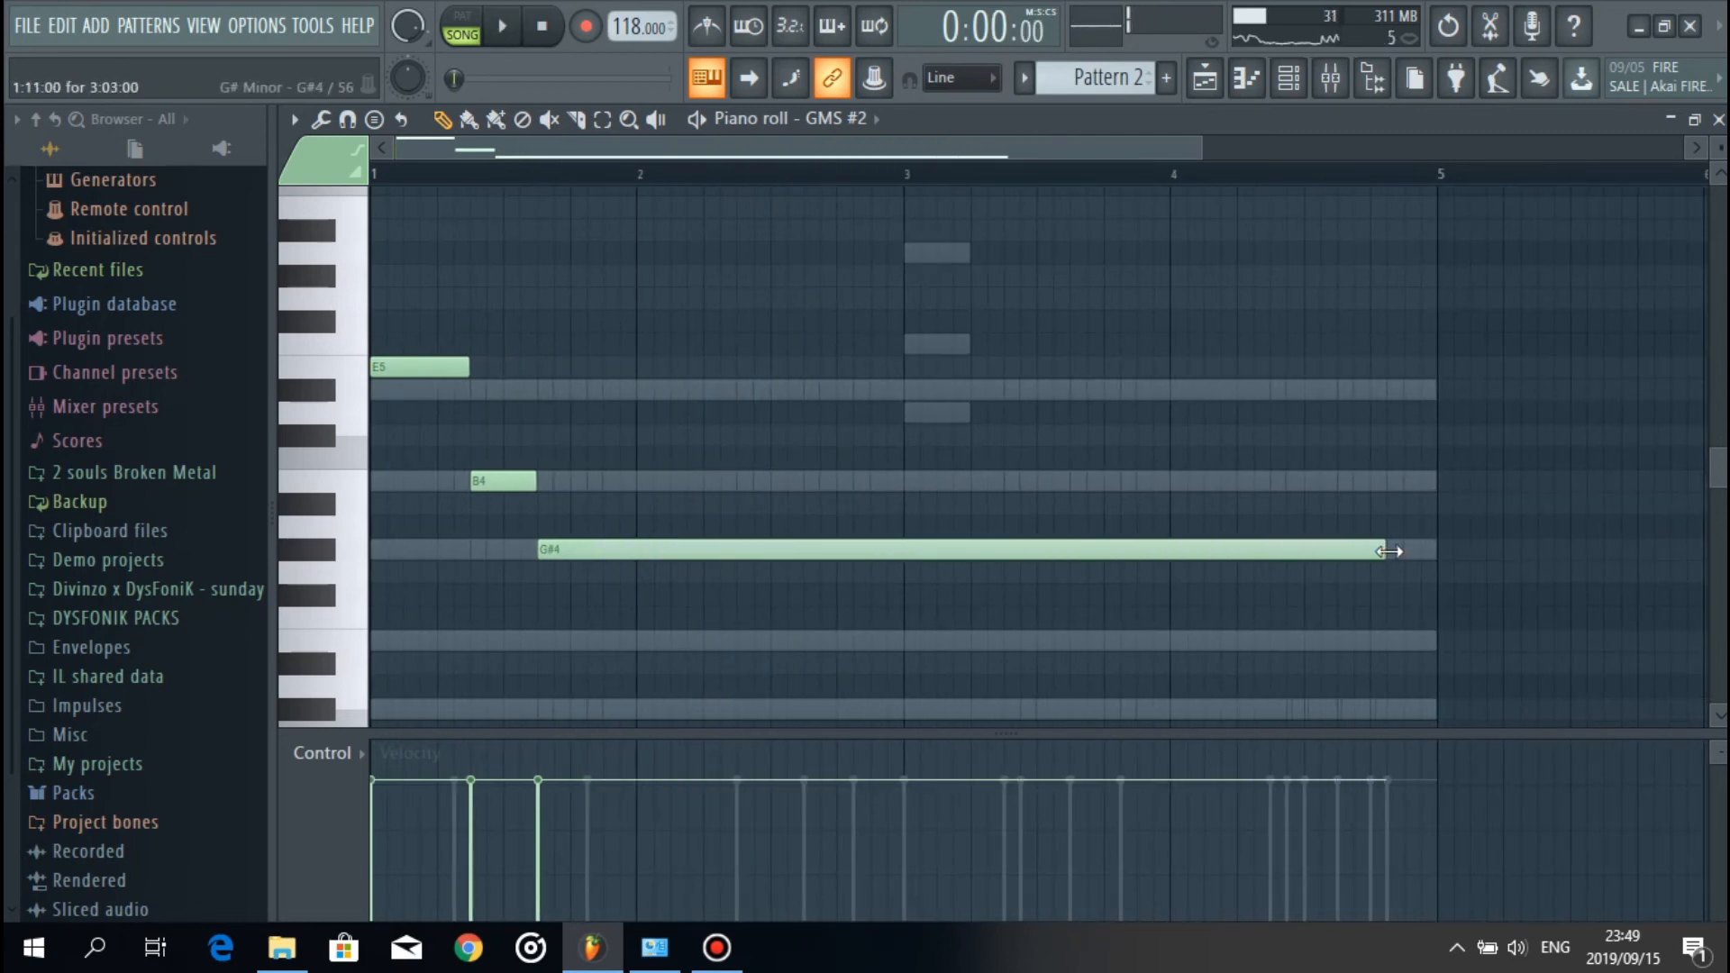
{"action": "key", "text": "space"}
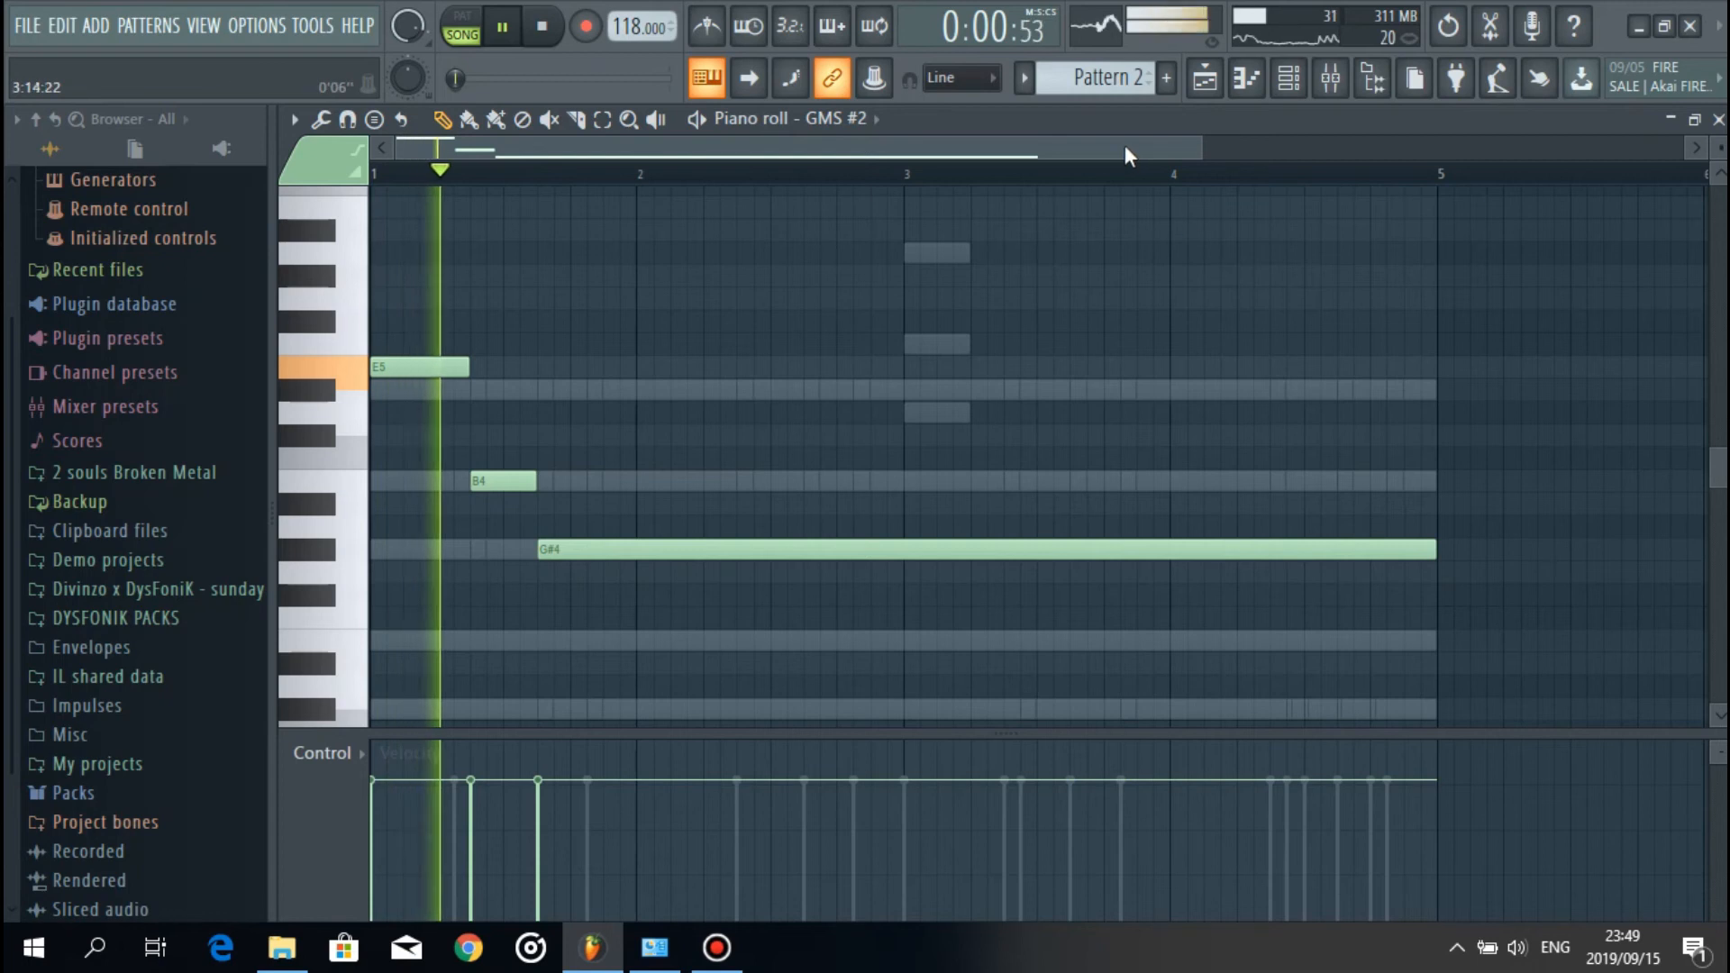
{"action": "scroll", "coordinate": [1126, 184], "scroll_direction": "down", "scroll_amount": 2}
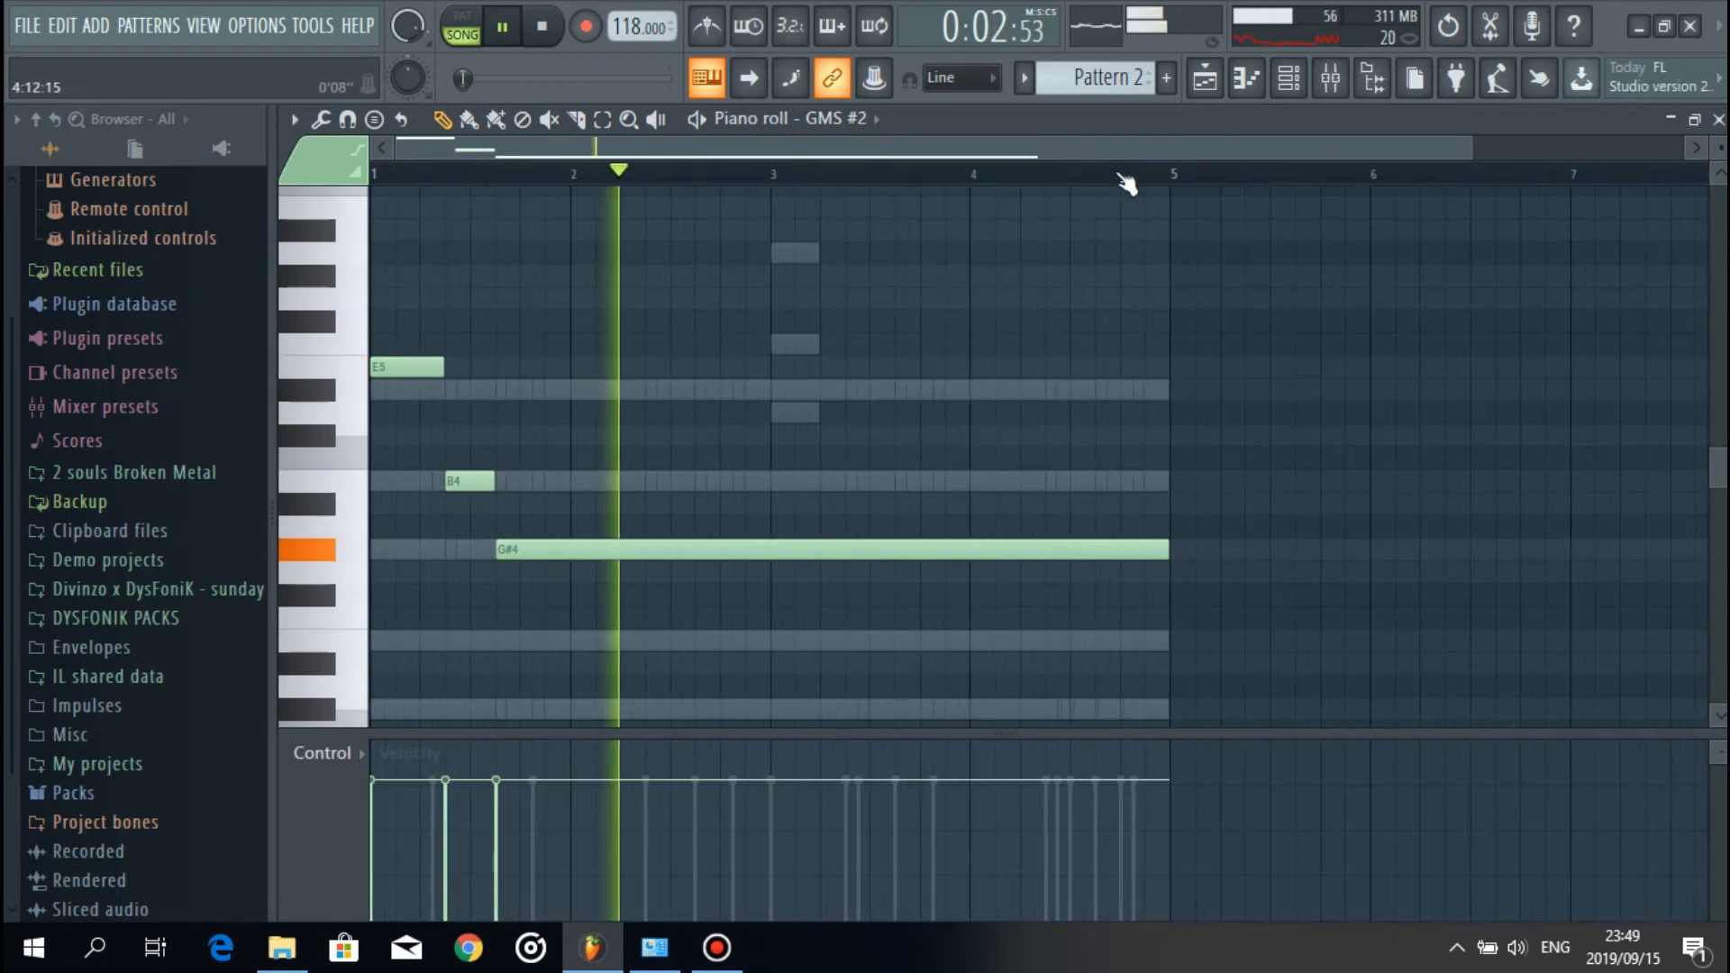
{"action": "scroll", "coordinate": [1126, 182], "scroll_direction": "down", "scroll_amount": 2}
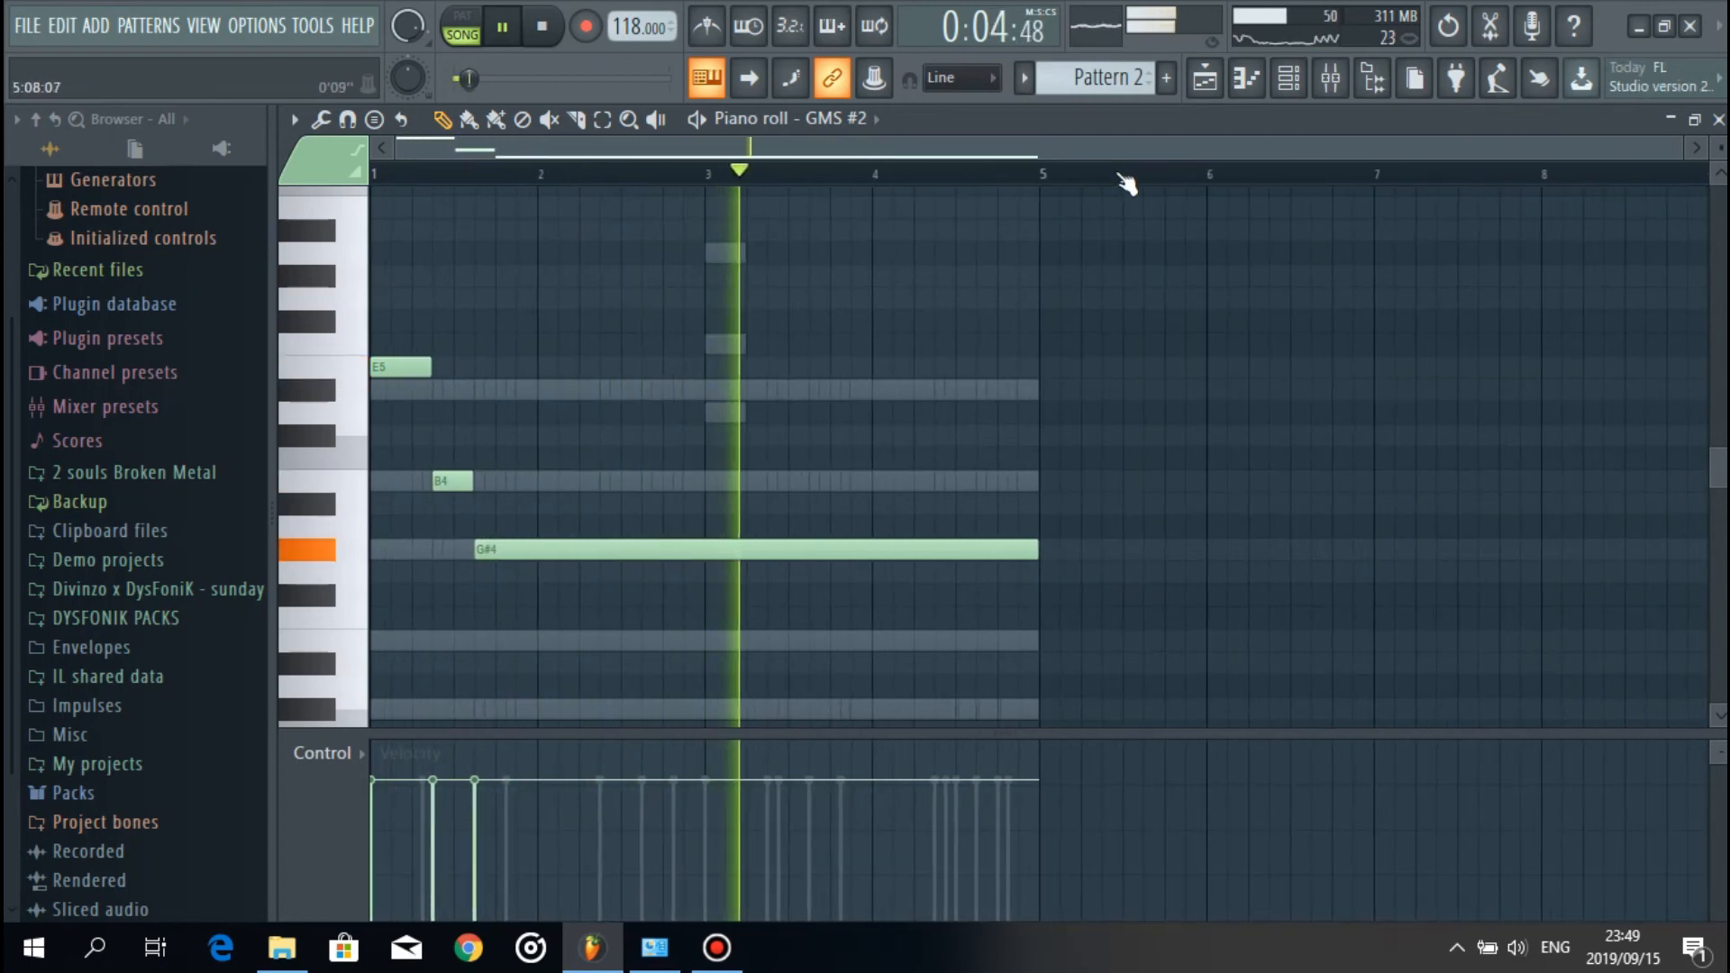
{"action": "key", "text": "space"}
Step: Reopen GMS #2 and create an automation clip for its filter cutoff
{"action": "left_click", "coordinate": [1204, 80]}
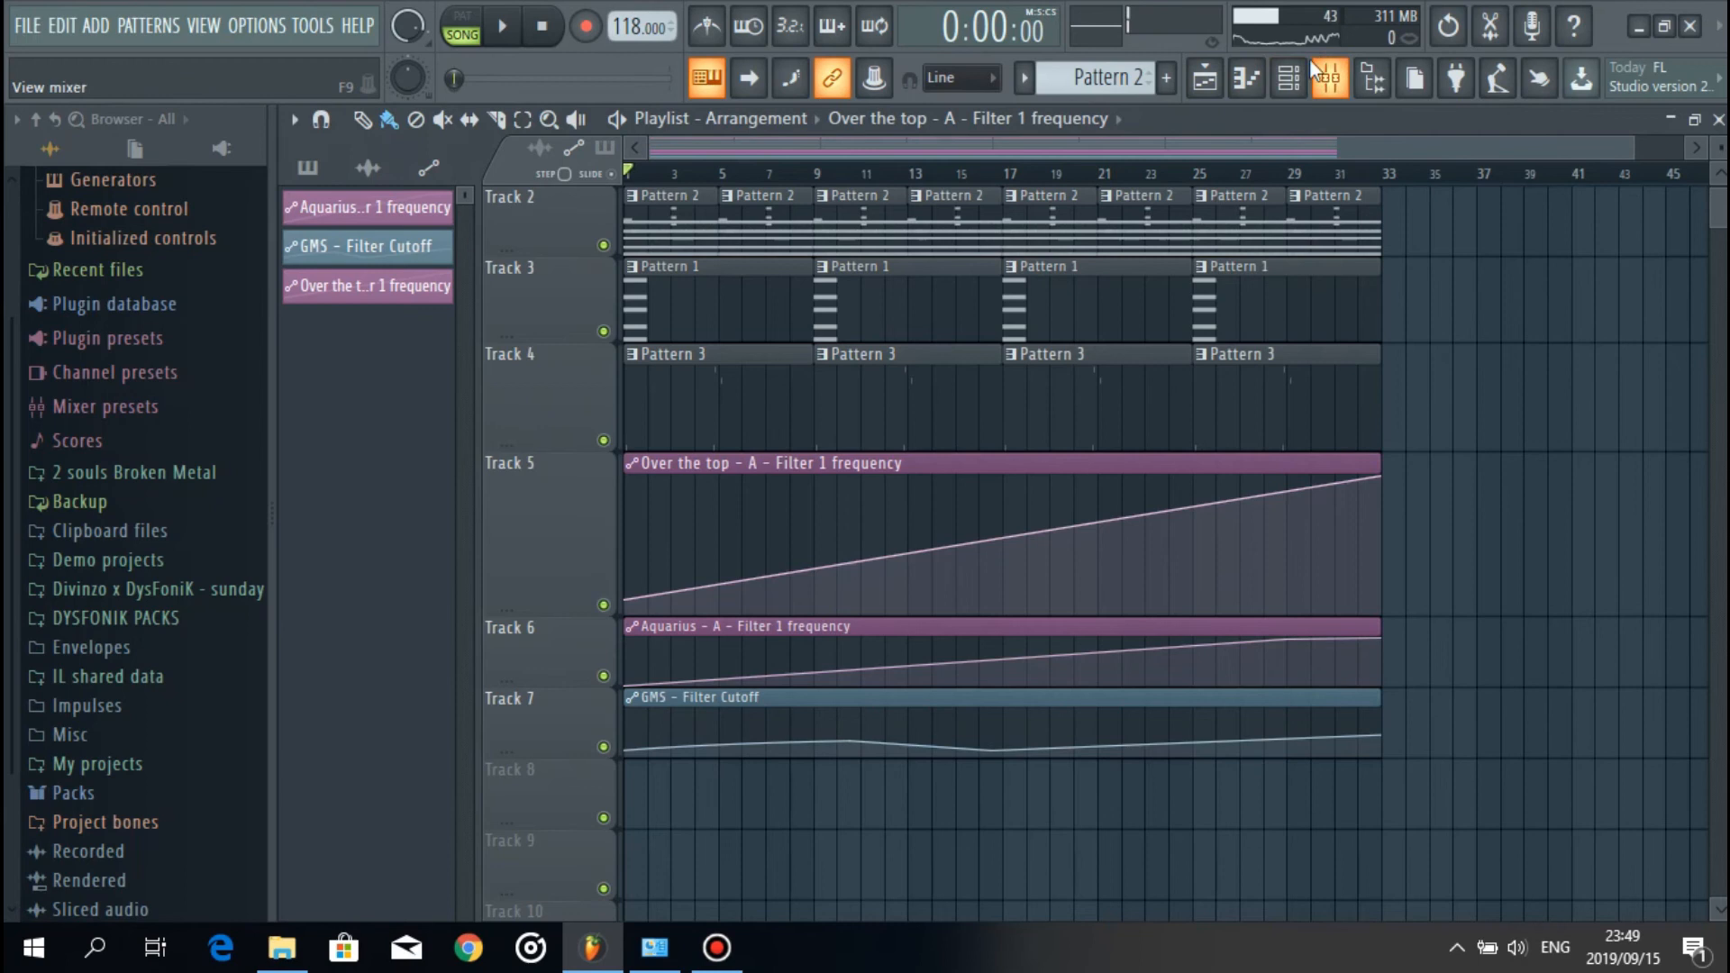
{"action": "left_click", "coordinate": [1288, 80]}
{"action": "left_click", "coordinate": [465, 528]}
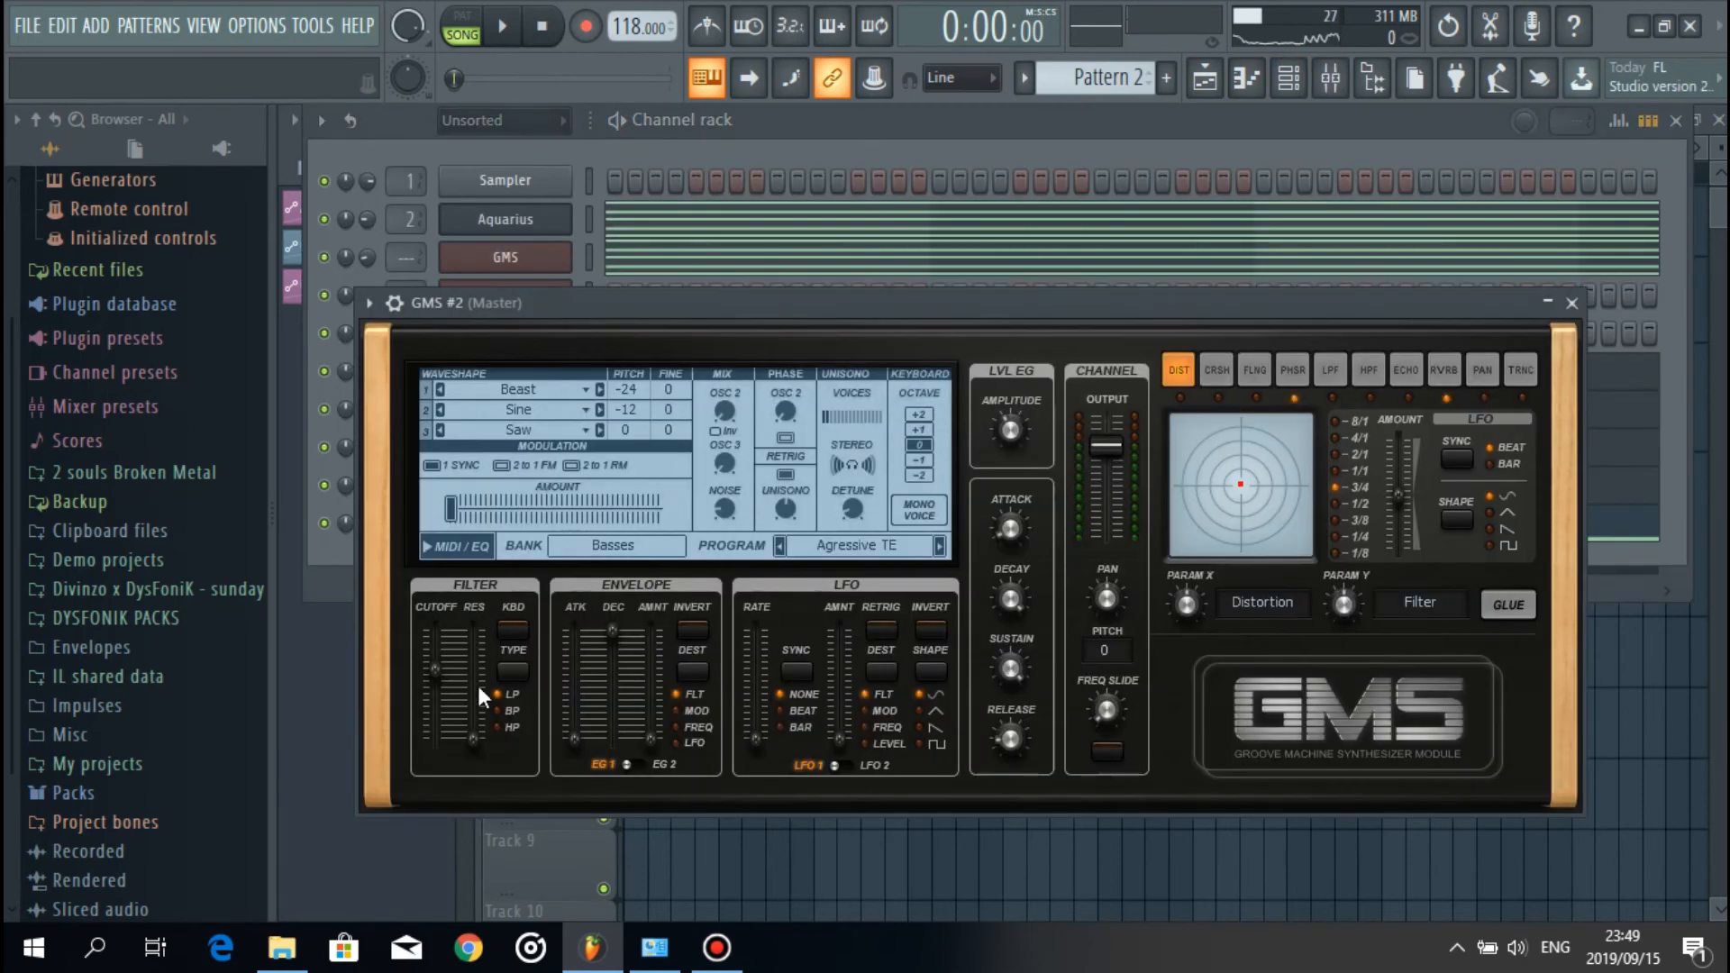
{"action": "right_click", "coordinate": [436, 663]}
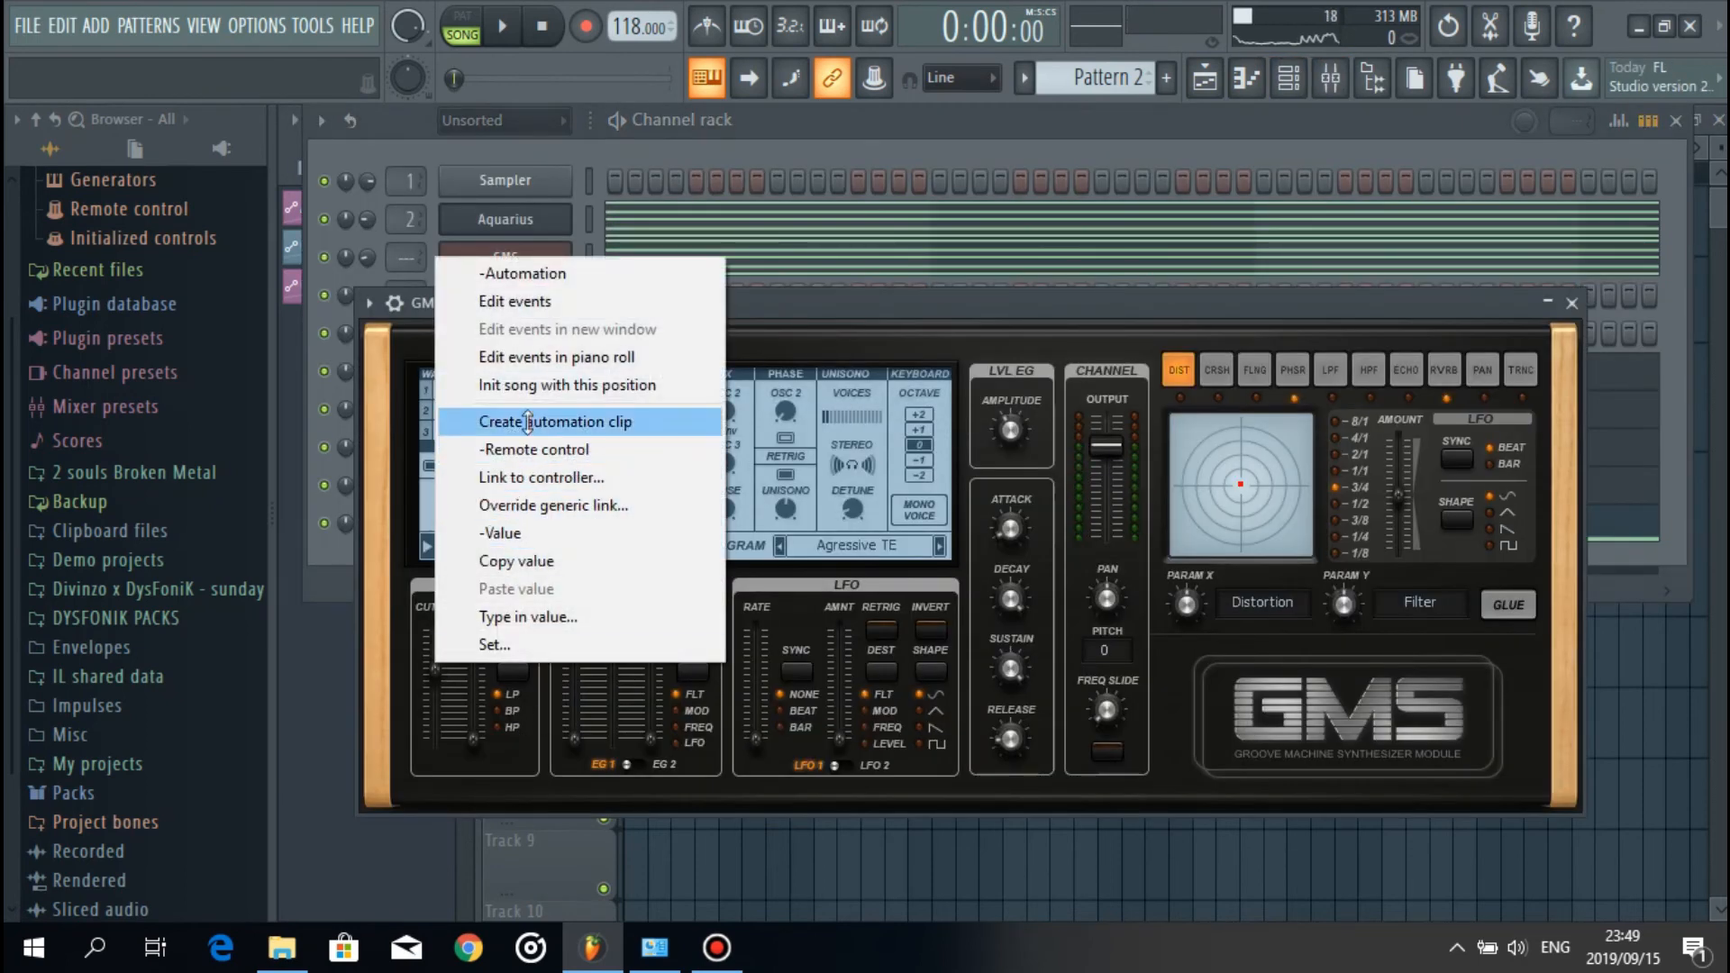
{"action": "left_click", "coordinate": [540, 529]}
Step: Shape the GMS #2 filter cutoff automation on Track 8 into a gradual rise to bar 33, with an extra point near bar 30
{"action": "left_click", "coordinate": [1205, 79]}
{"action": "scroll", "coordinate": [595, 389], "scroll_direction": "down", "scroll_amount": 3}
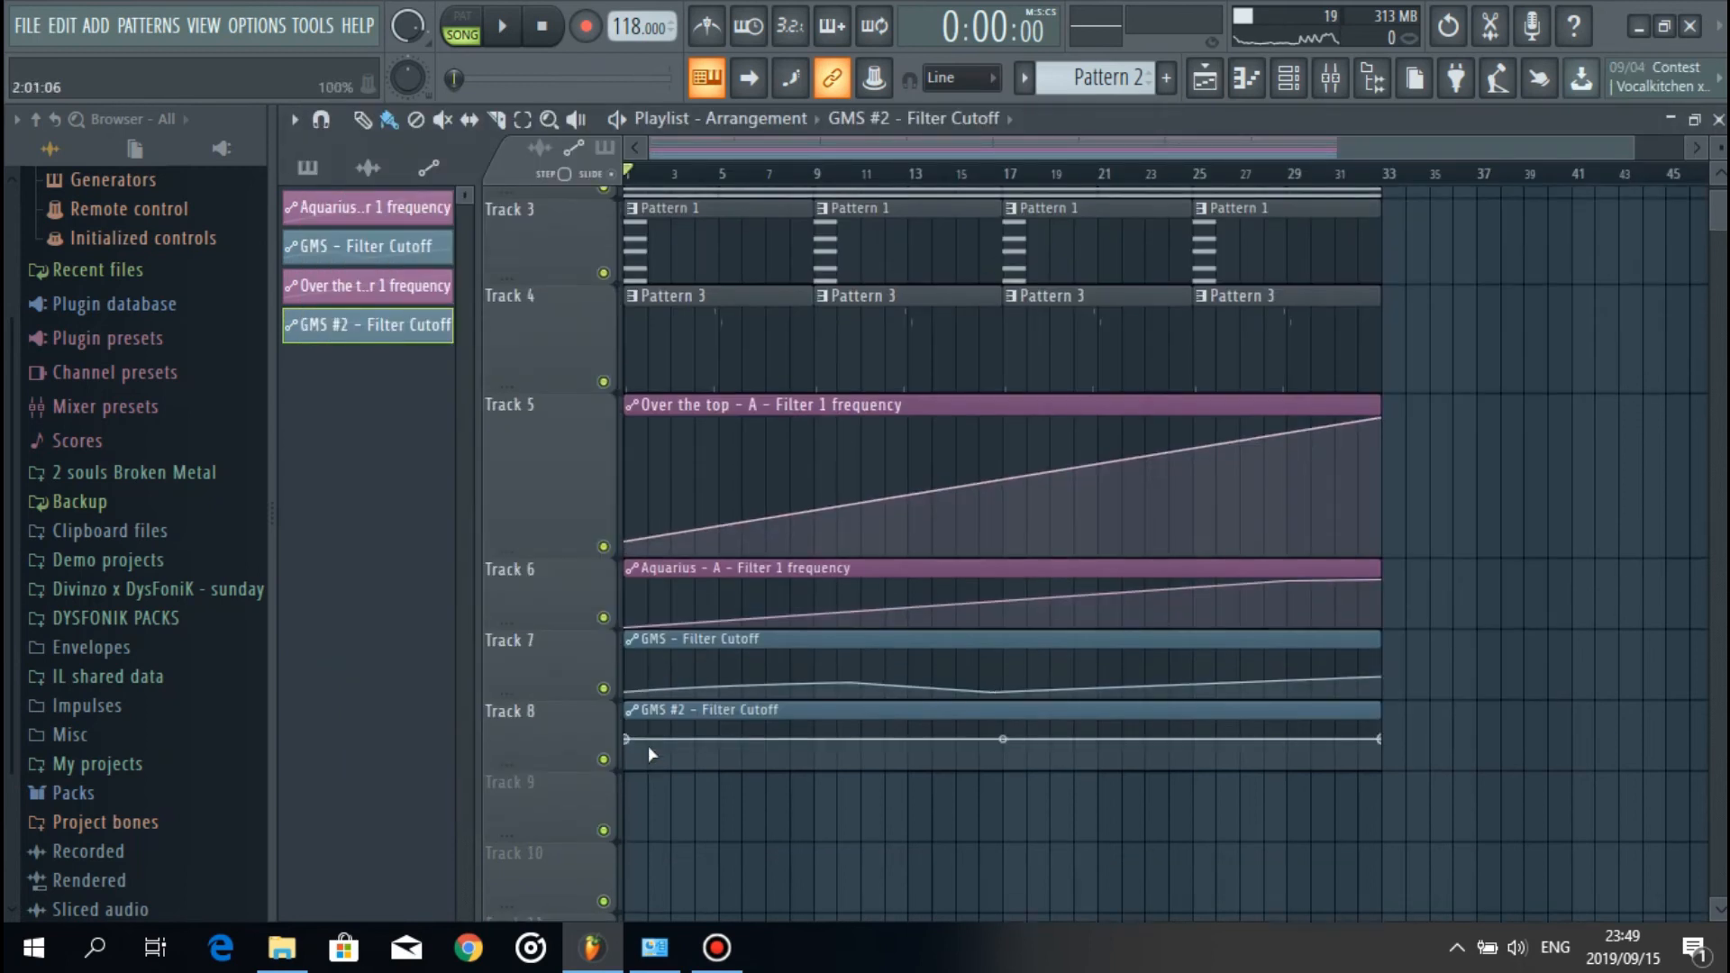
{"action": "left_click_drag", "start_coordinate": [553, 751], "coordinate": [555, 944]}
{"action": "scroll", "coordinate": [1104, 664], "scroll_direction": "down", "scroll_amount": 4}
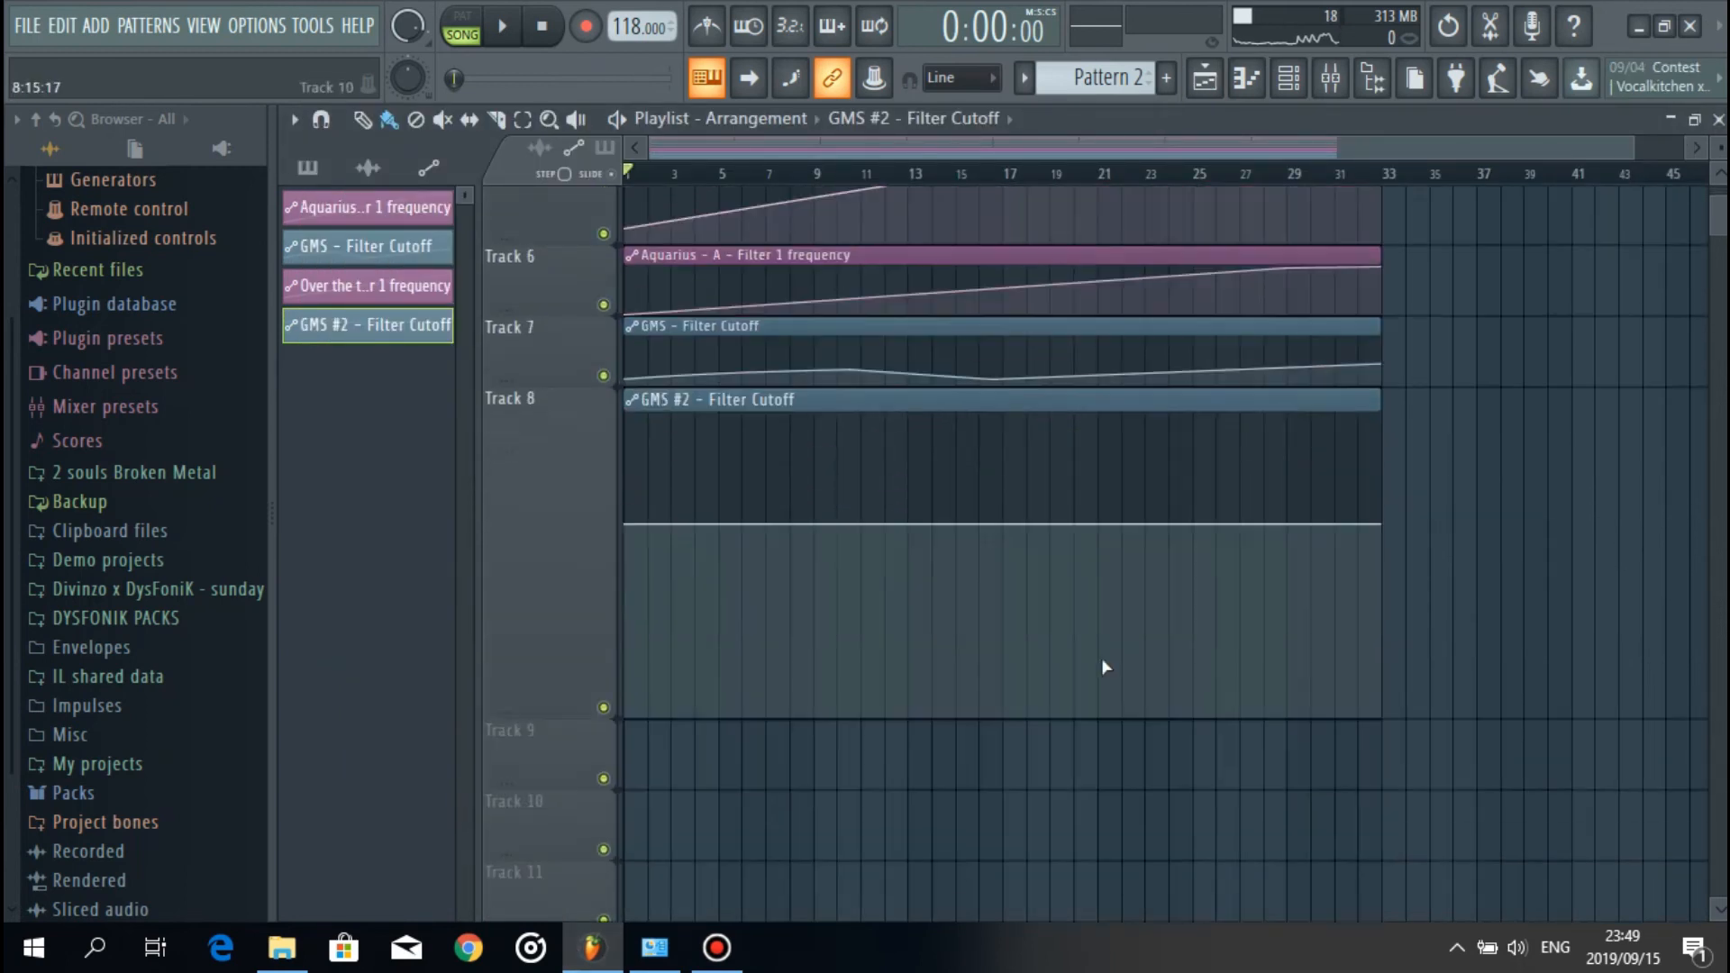
{"action": "left_click_drag", "start_coordinate": [1381, 470], "coordinate": [1384, 380]}
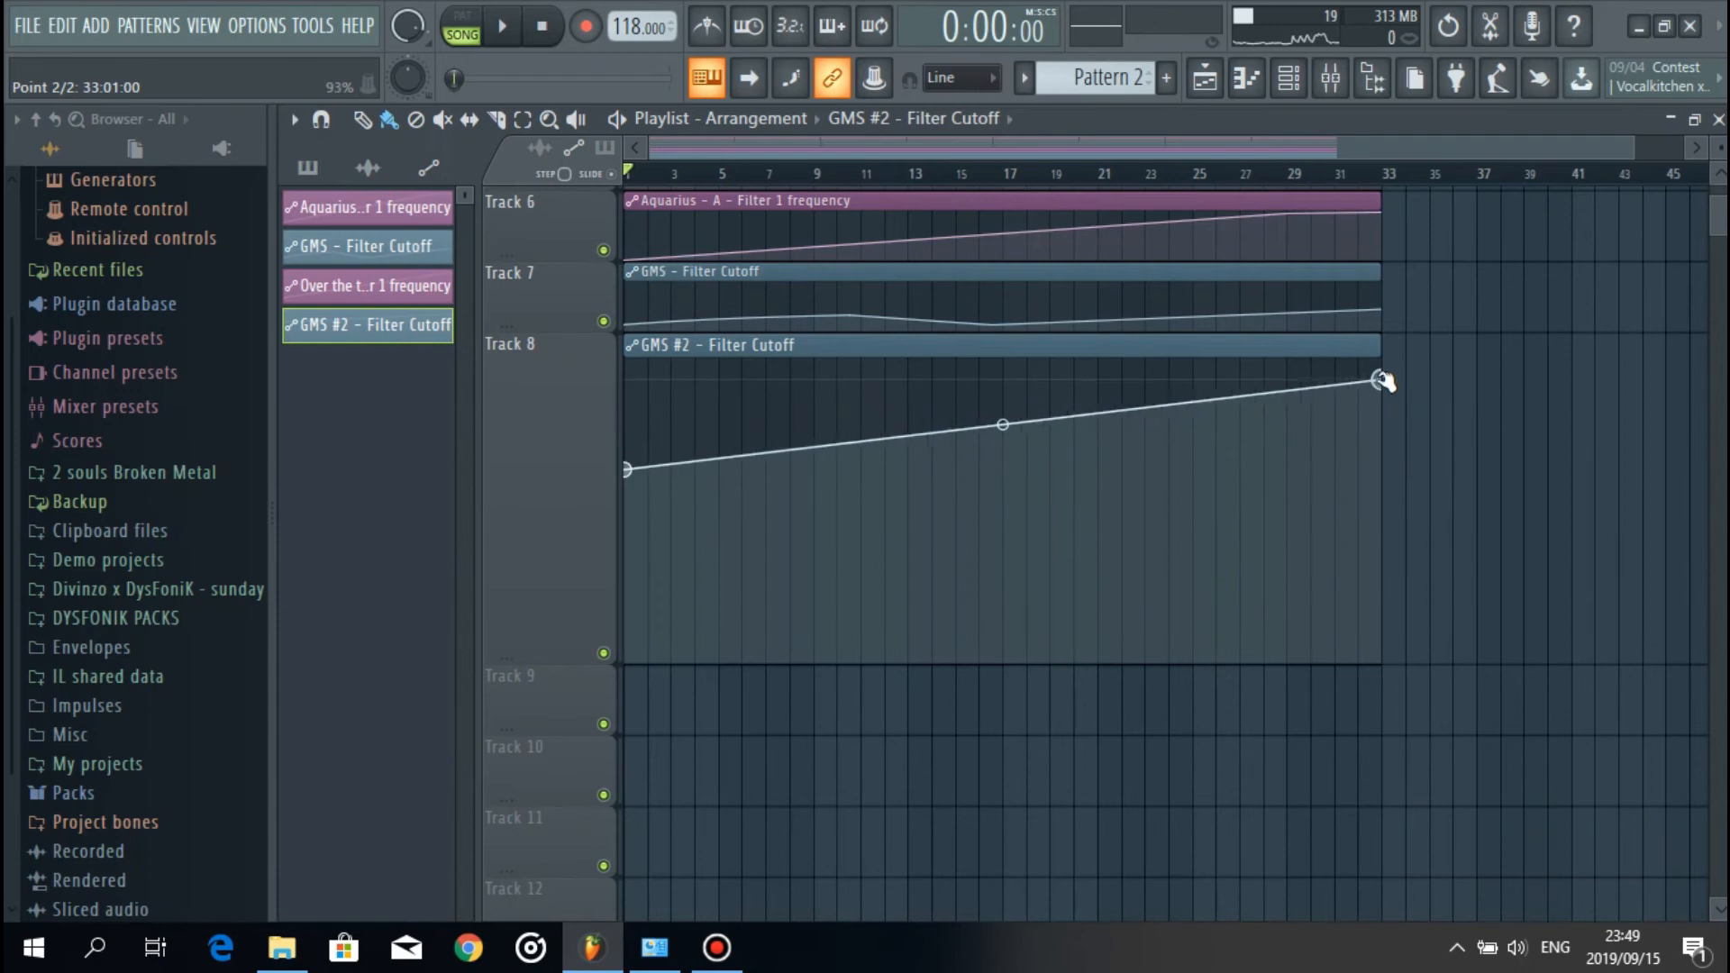
{"action": "right_click", "coordinate": [1310, 381]}
{"action": "left_click_drag", "start_coordinate": [961, 412], "coordinate": [961, 424]}
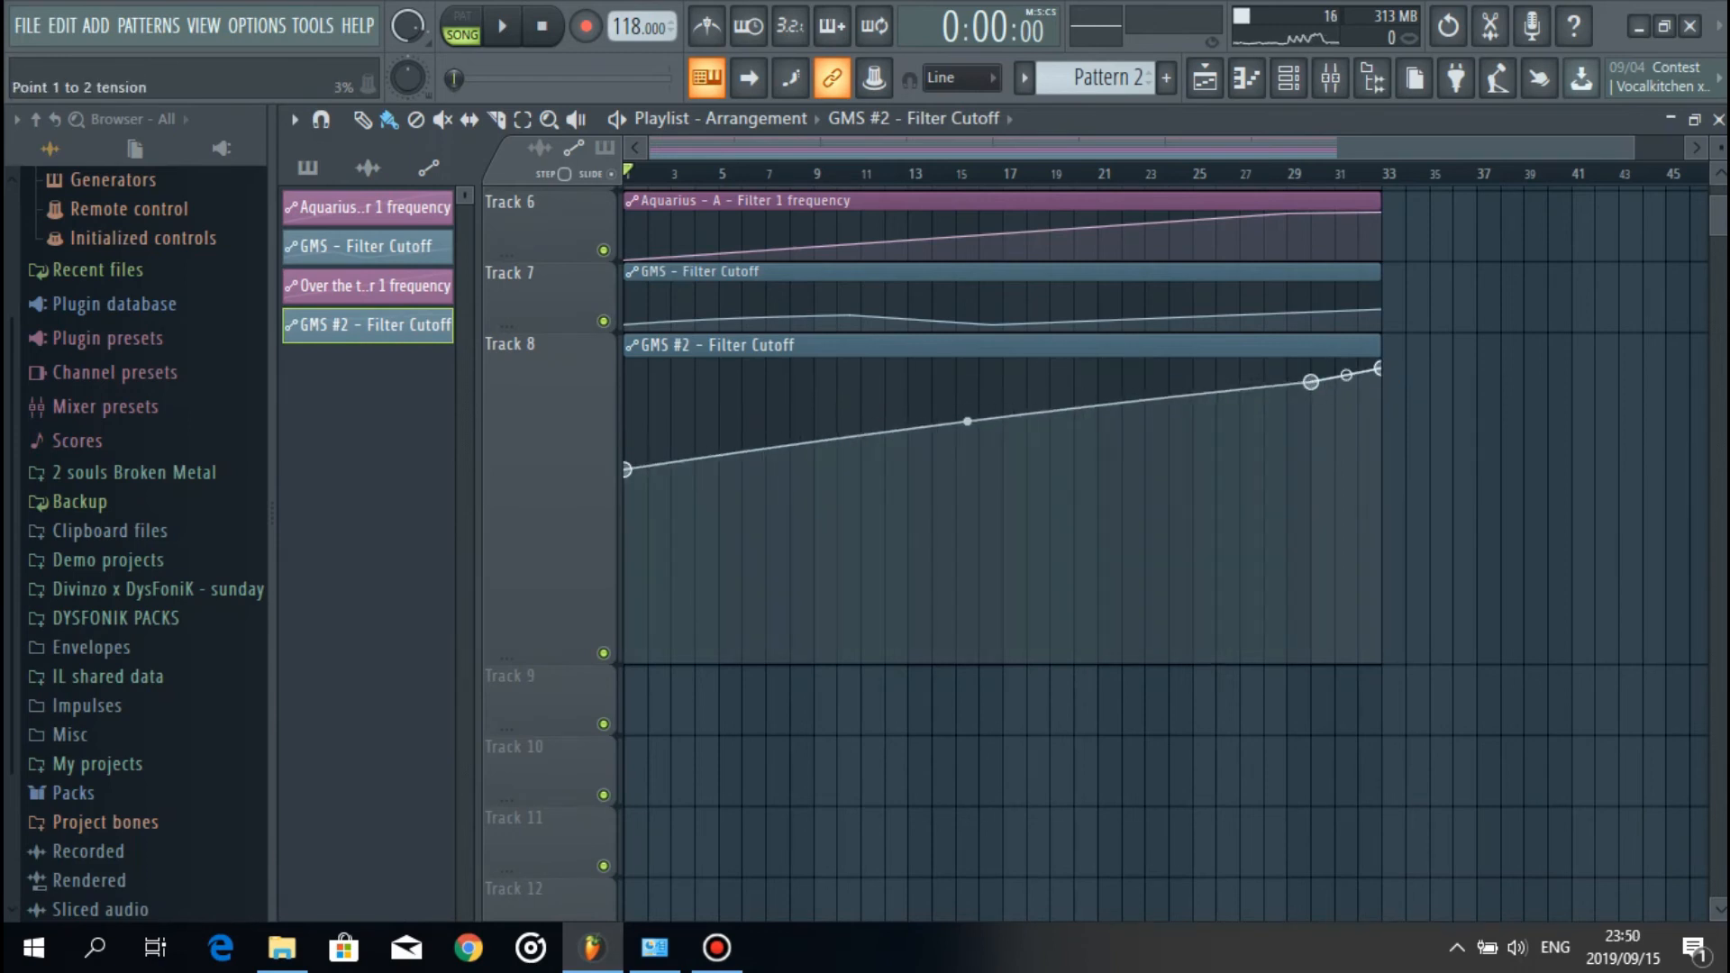
{"action": "left_click_drag", "start_coordinate": [495, 652], "coordinate": [500, 428]}
Step: Start song playback and add a Fruity DX10 channel using the eFlute preset
{"action": "key", "text": "space"}
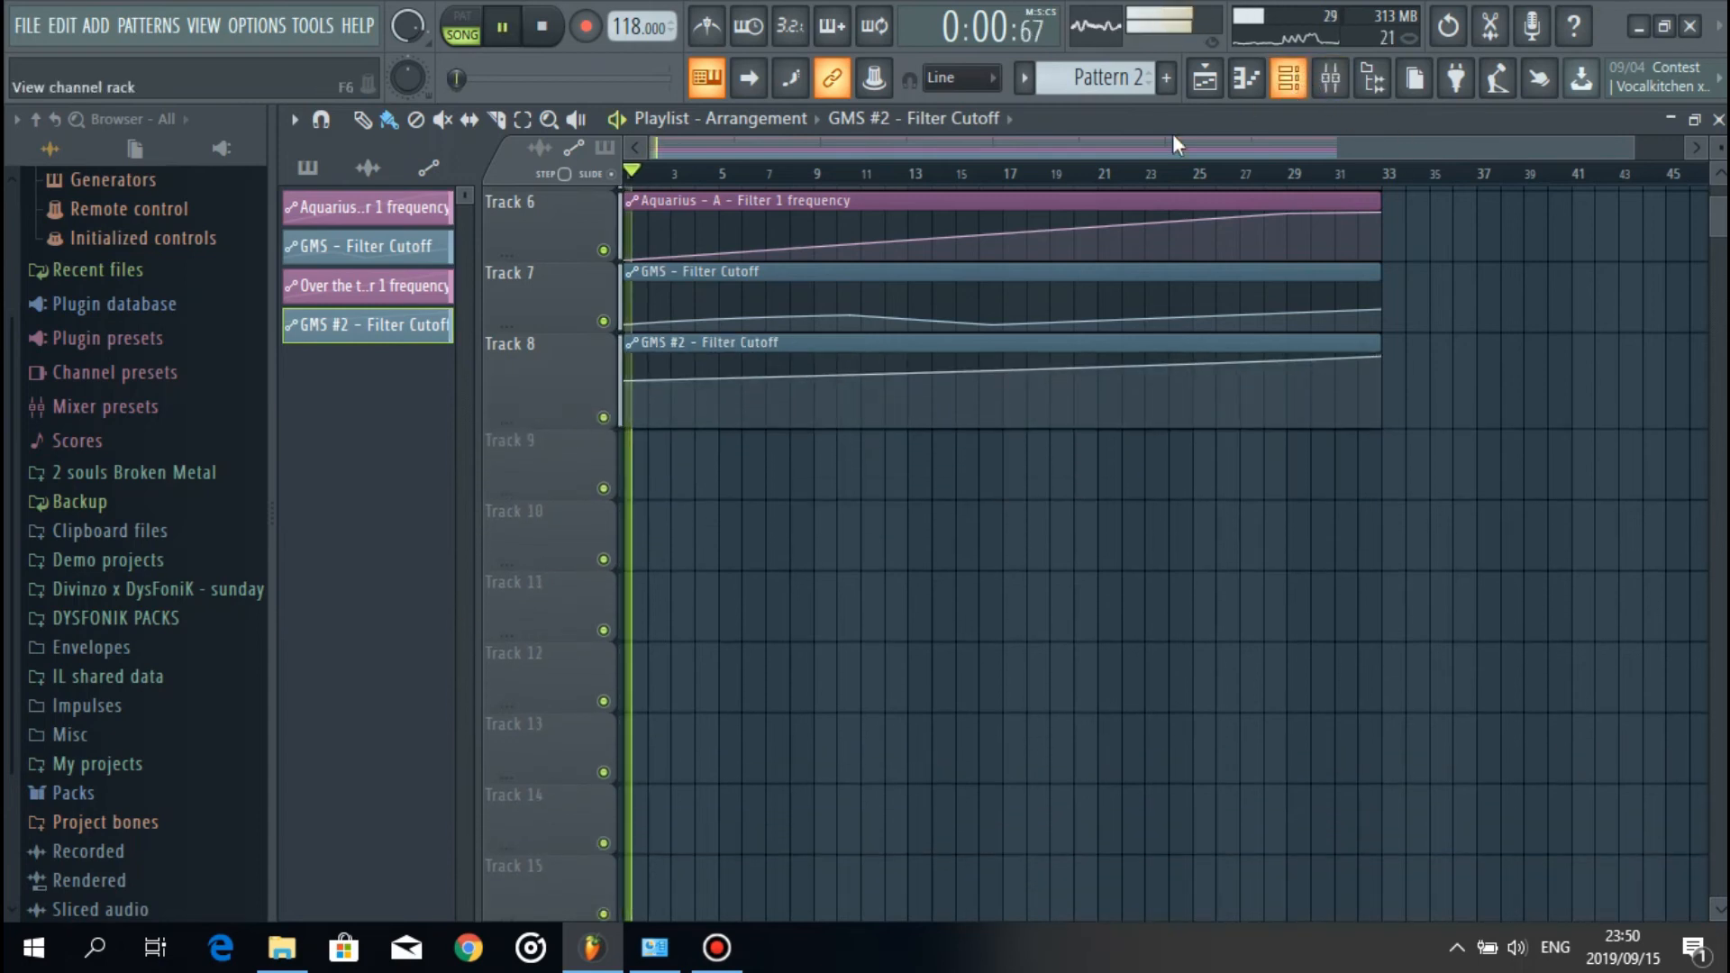
{"action": "scroll", "coordinate": [490, 132], "scroll_direction": "down", "scroll_amount": 1}
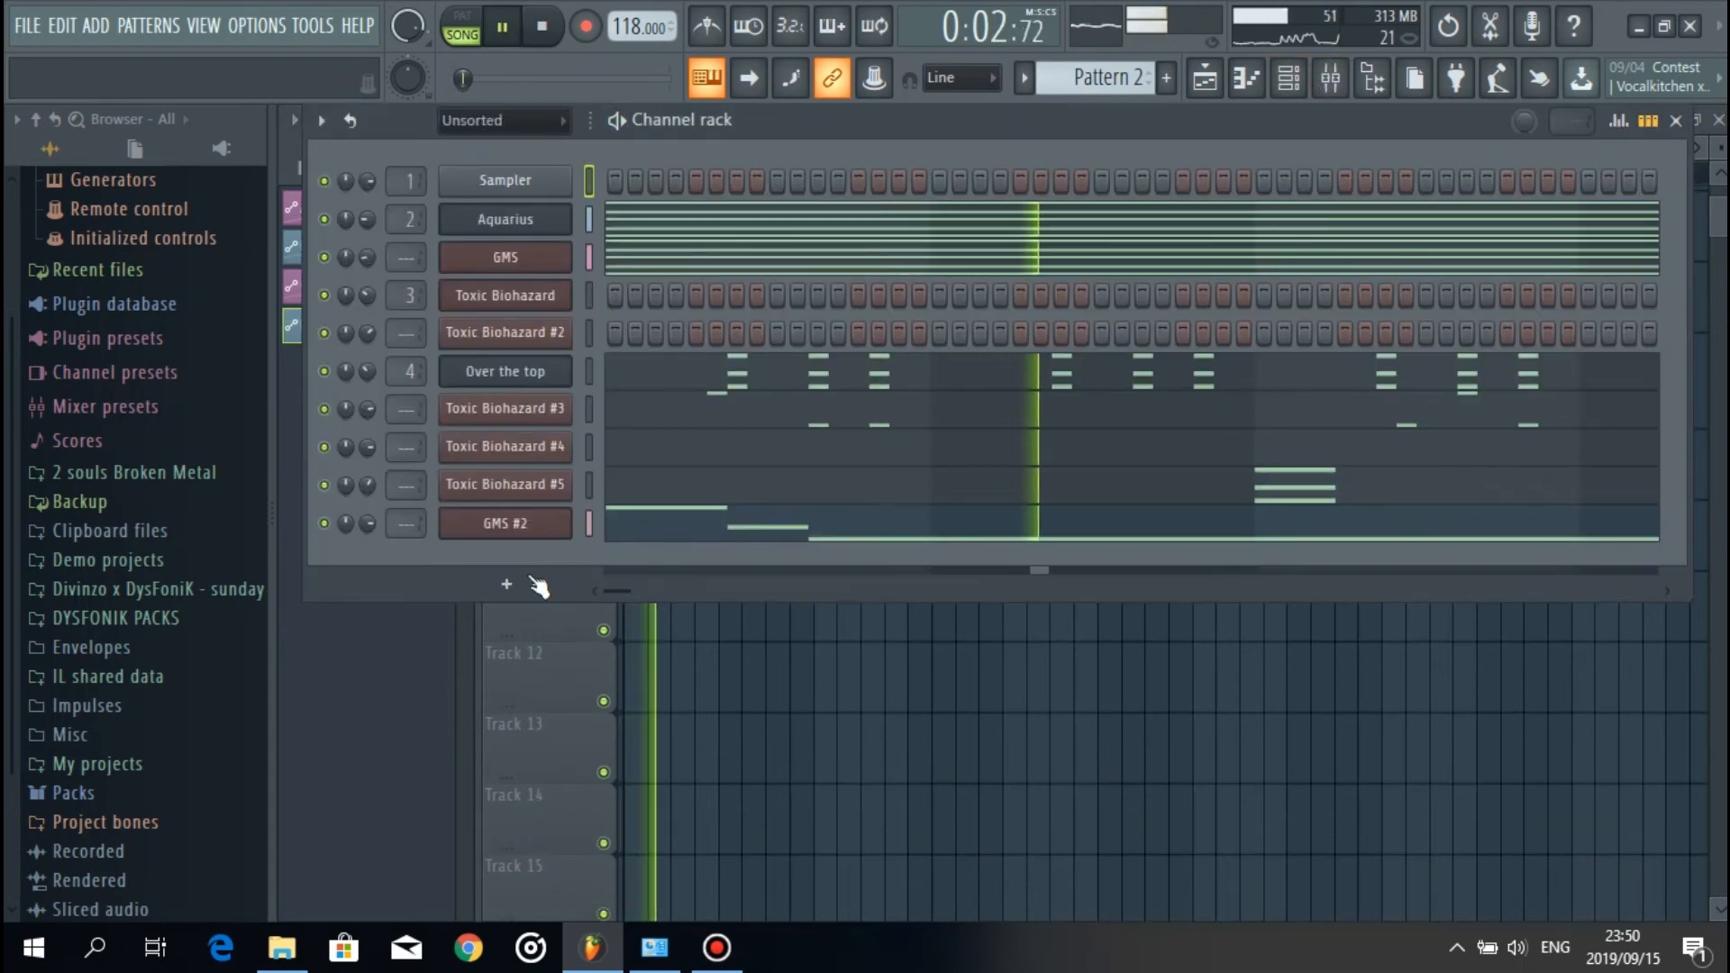
{"action": "left_click", "coordinate": [500, 585]}
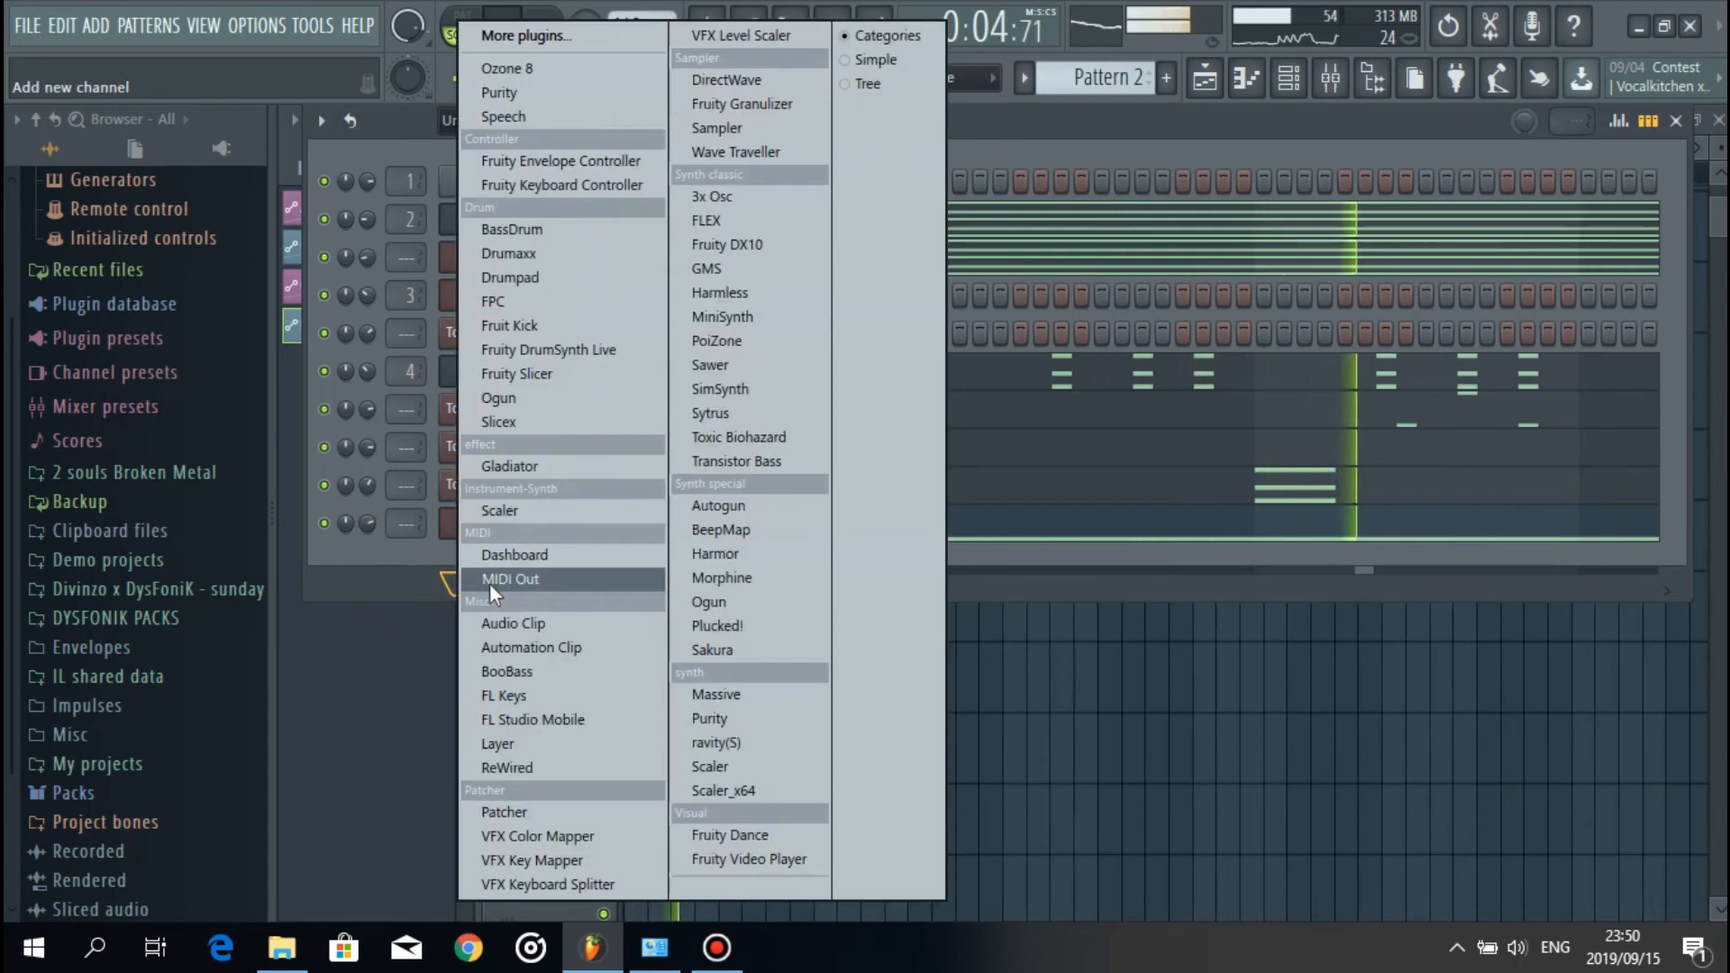
{"action": "left_click", "coordinate": [777, 244]}
{"action": "left_click", "coordinate": [1021, 371]}
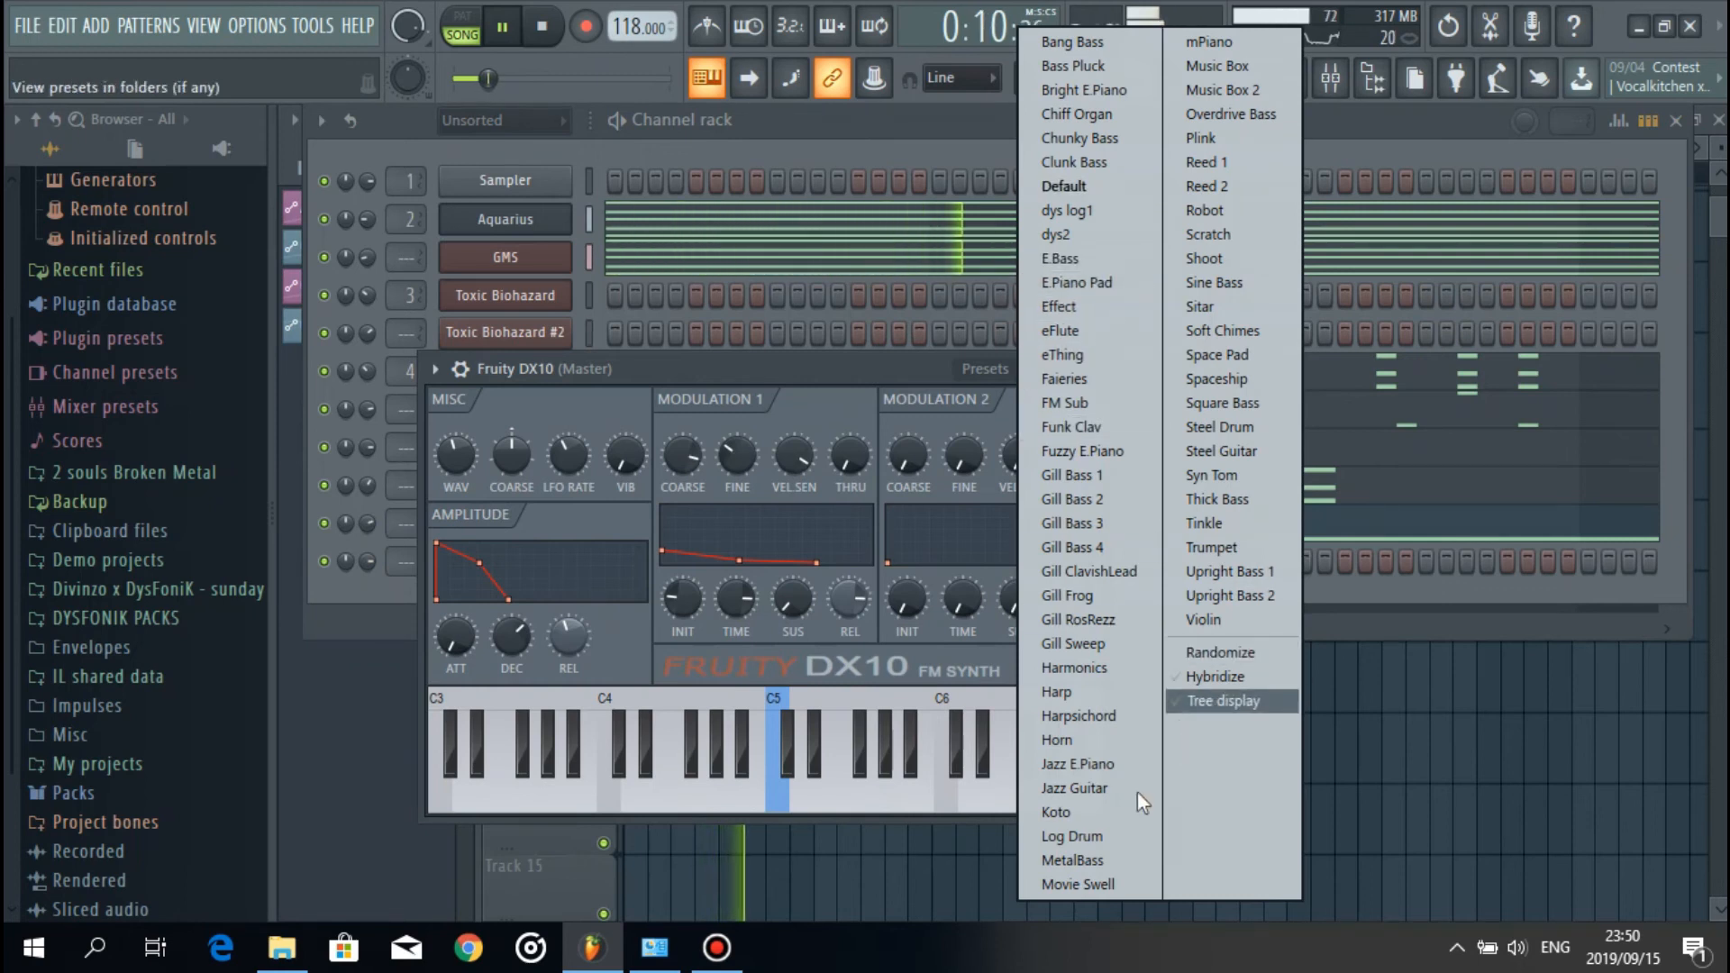
{"action": "left_click", "coordinate": [1078, 333]}
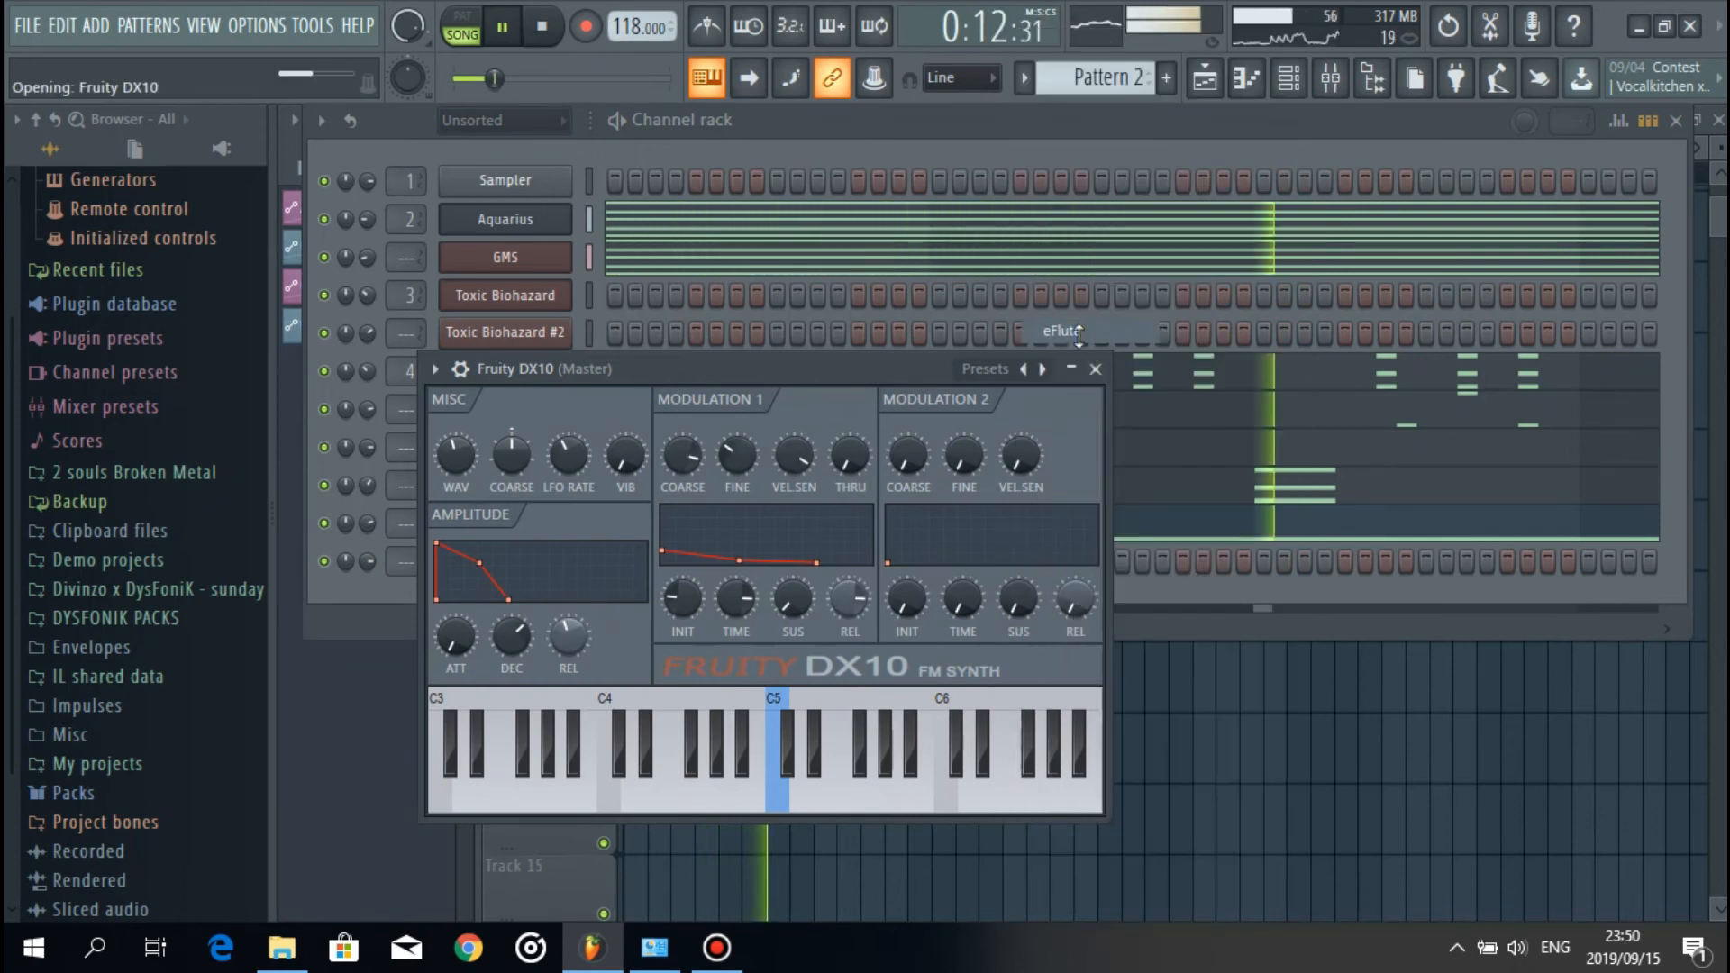
{"action": "left_click", "coordinate": [1093, 369]}
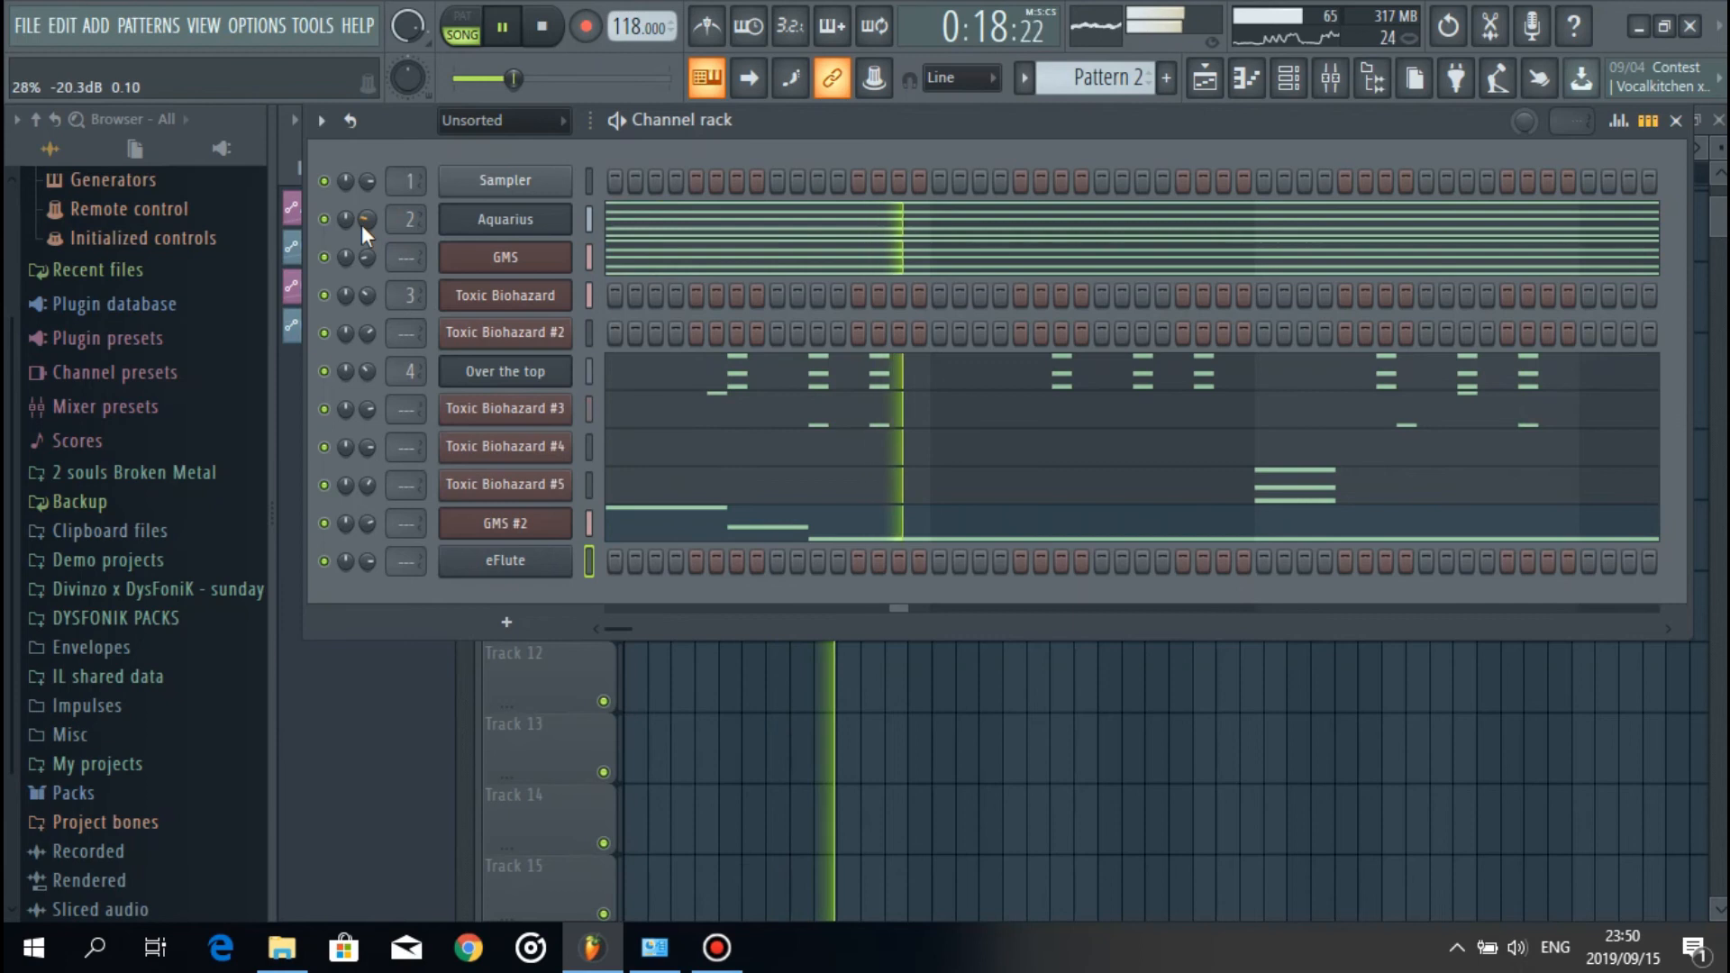
Step: Adjust the channel volumes of GMS and eFlute and open the eFlute piano roll
{"action": "left_click_drag", "start_coordinate": [364, 254], "coordinate": [364, 247]}
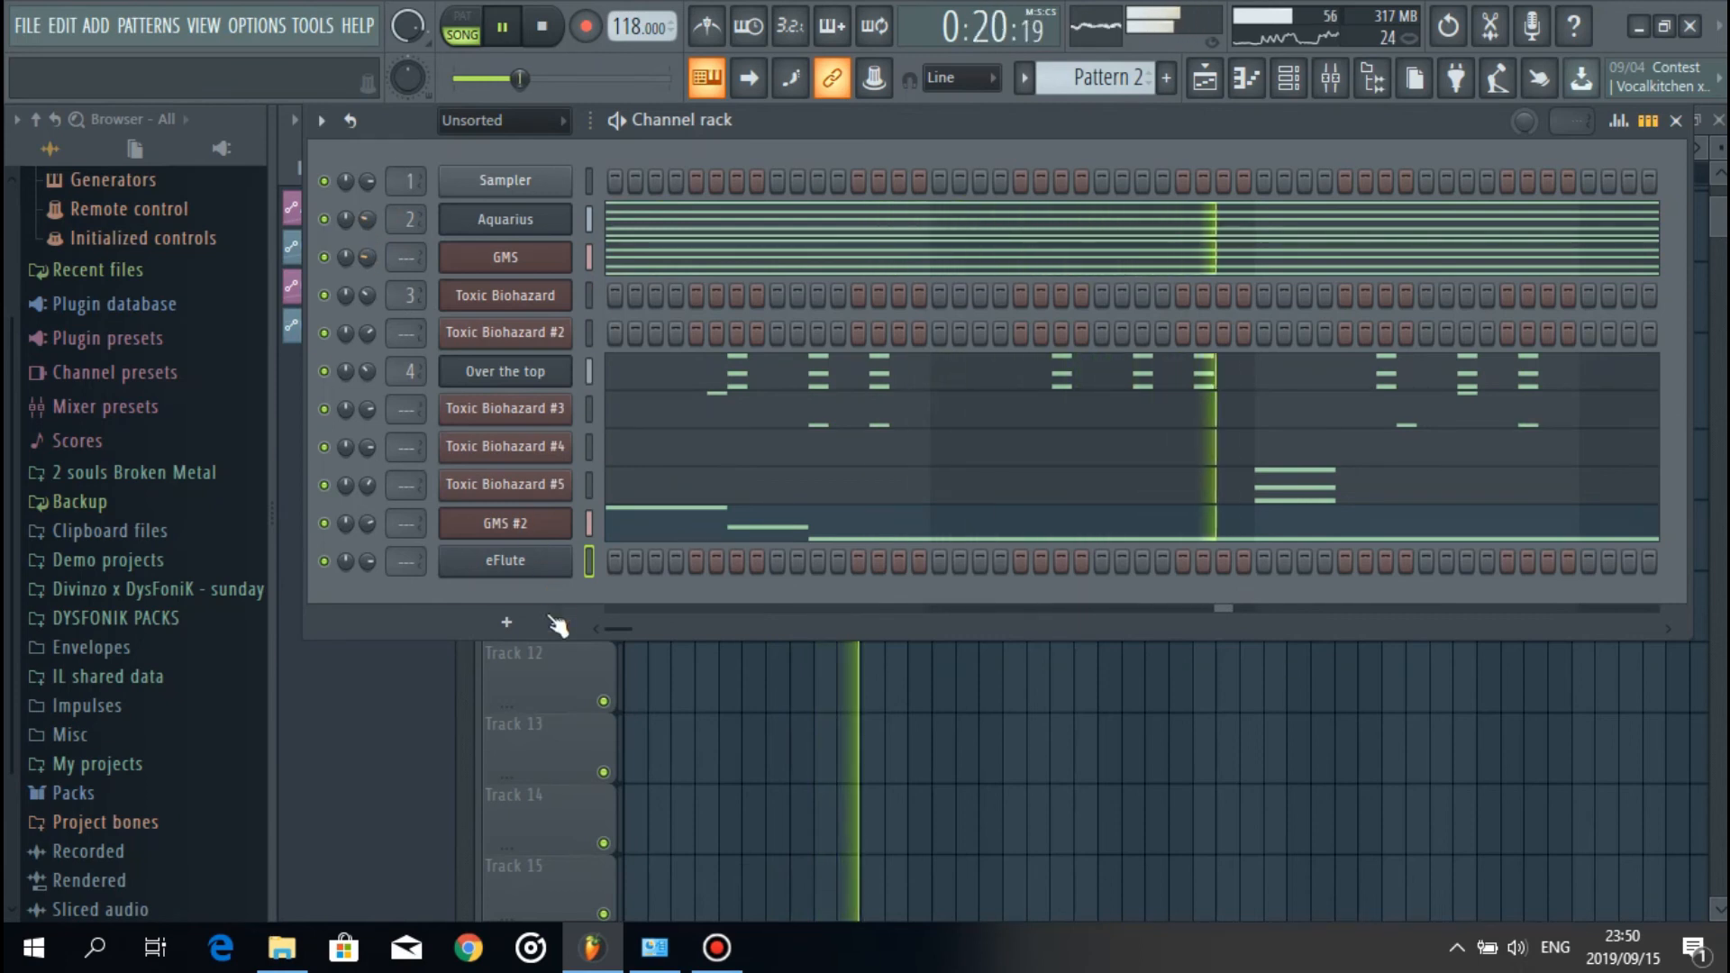
{"action": "left_click_drag", "start_coordinate": [373, 555], "coordinate": [373, 565]}
{"action": "right_click", "coordinate": [499, 556]}
{"action": "left_click", "coordinate": [609, 560]}
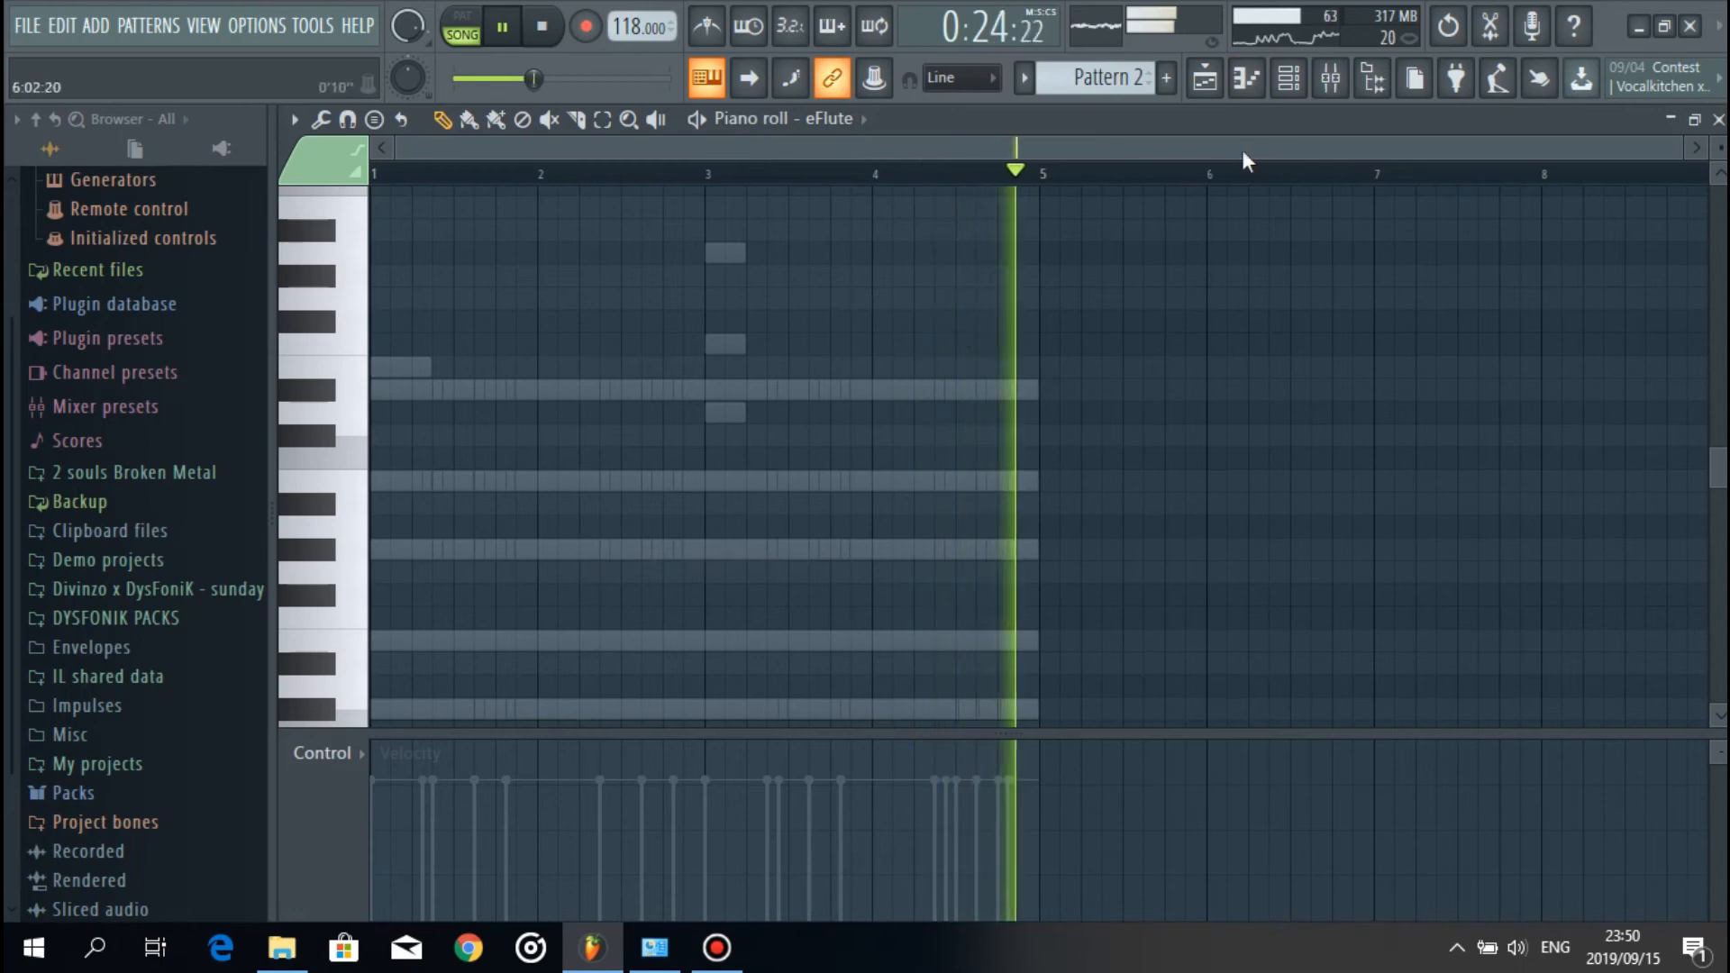
Step: Paste the three-note GMS #2 phrase into eFlute and transpose it down one octave to E4, B3 and G#3
{"action": "left_click", "coordinate": [1288, 77]}
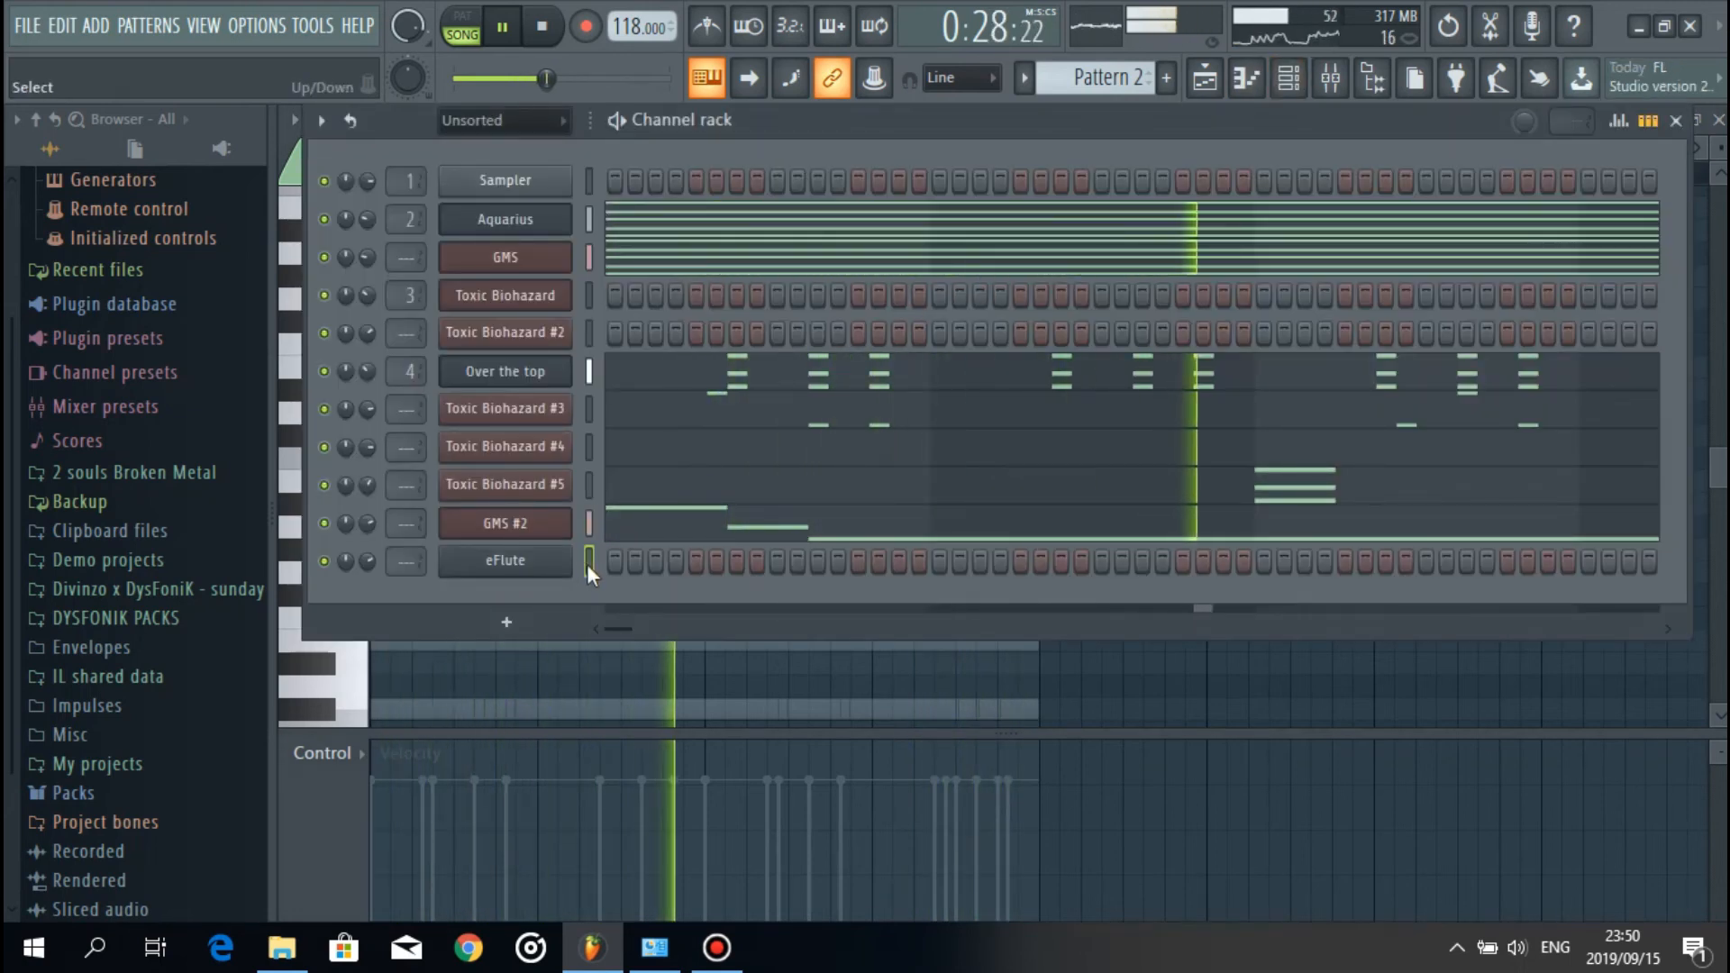
{"action": "key", "text": "ctrl+v"}
{"action": "left_click", "coordinate": [625, 568]}
{"action": "left_click", "coordinate": [625, 567]}
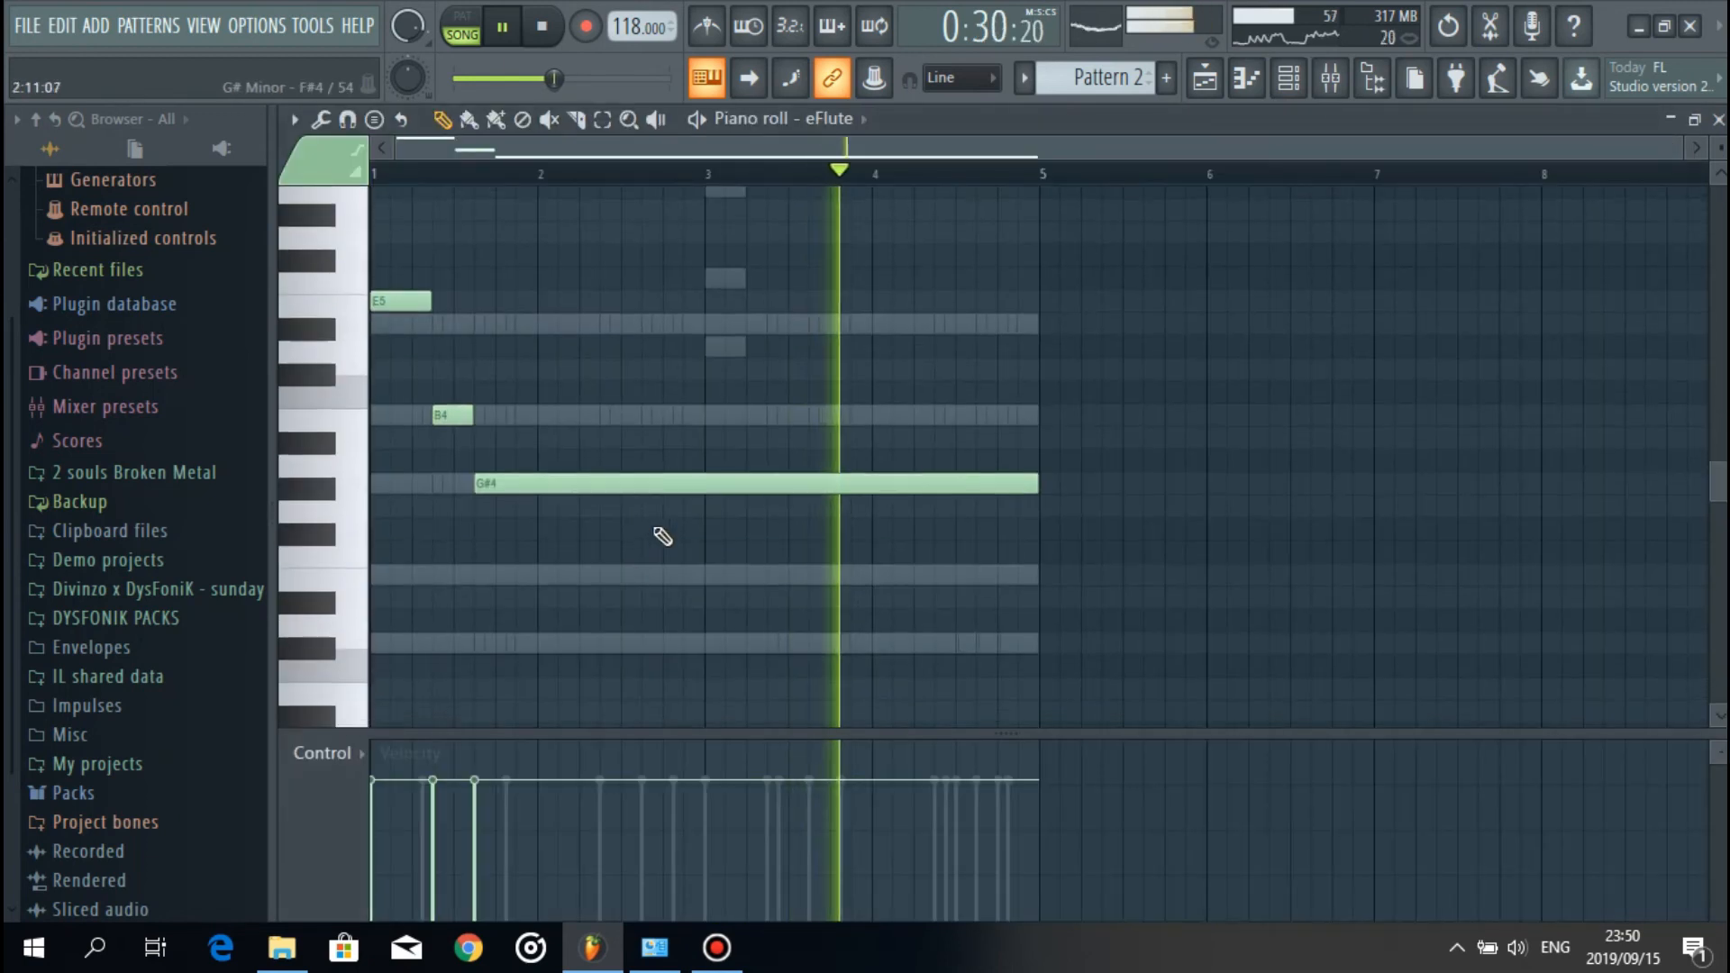
{"action": "scroll", "coordinate": [655, 529], "scroll_direction": "down", "scroll_amount": 1}
{"action": "key", "text": "ctrl+Down"}
{"action": "scroll", "coordinate": [716, 453], "scroll_direction": "down", "scroll_amount": 3}
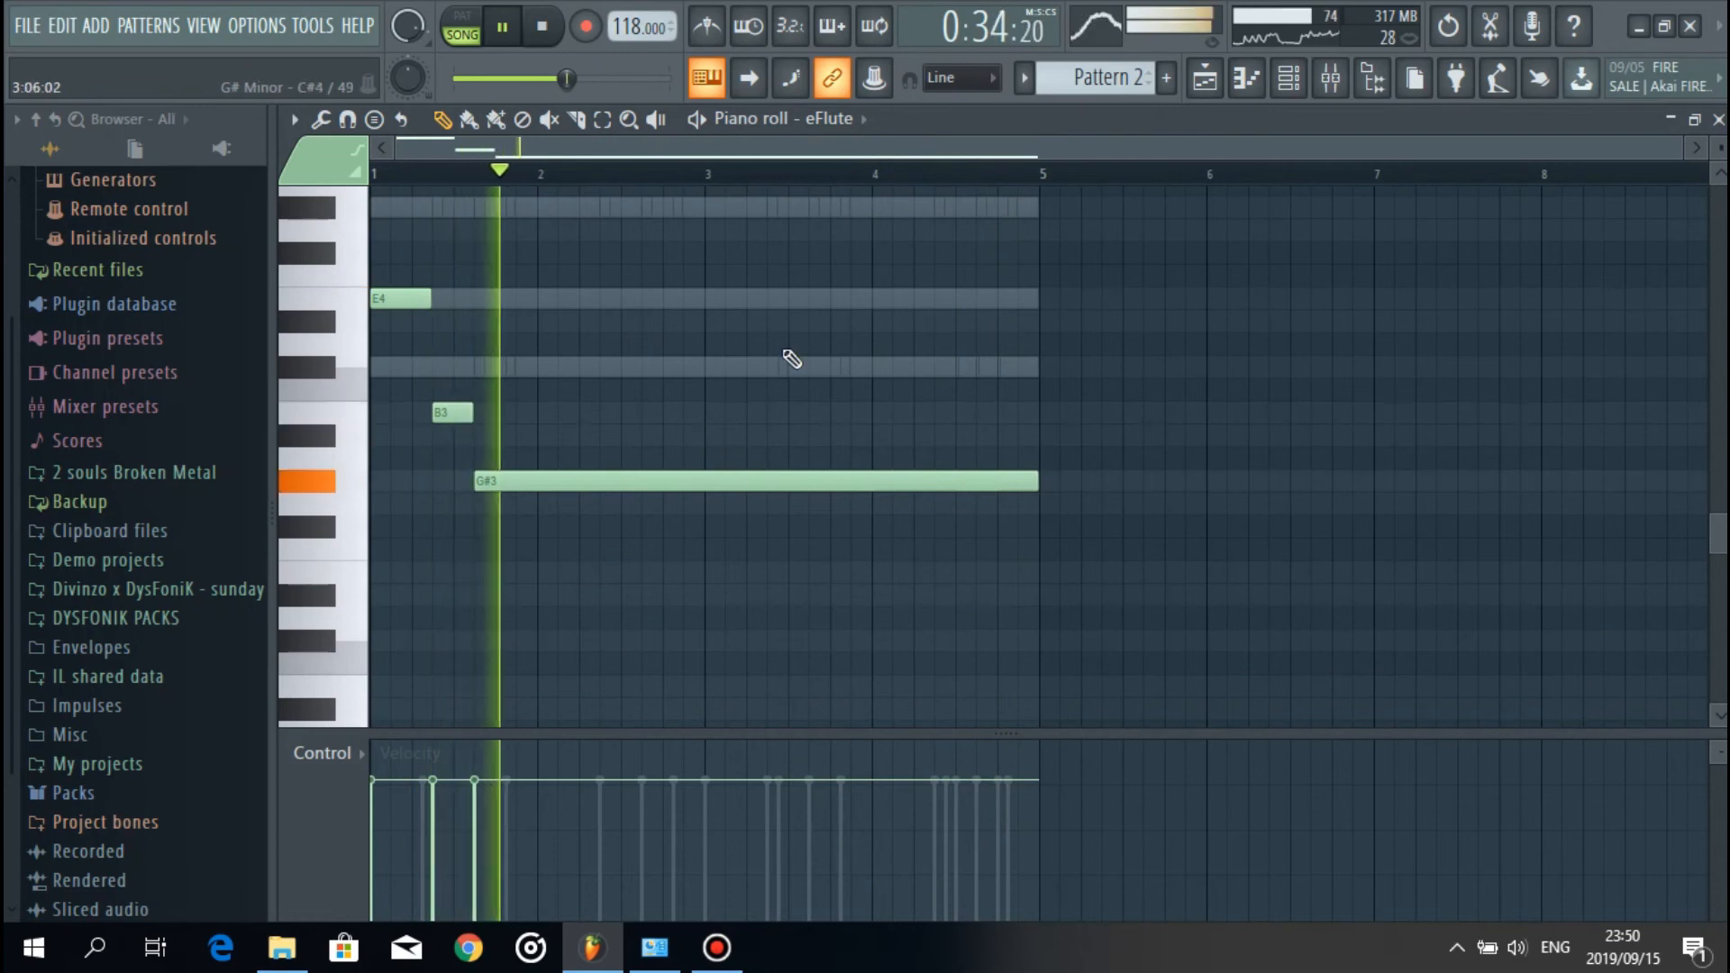
Step: Return to the playlist, reduce the height of Track 5 and raise the system volume while the song plays
{"action": "left_click", "coordinate": [1288, 77]}
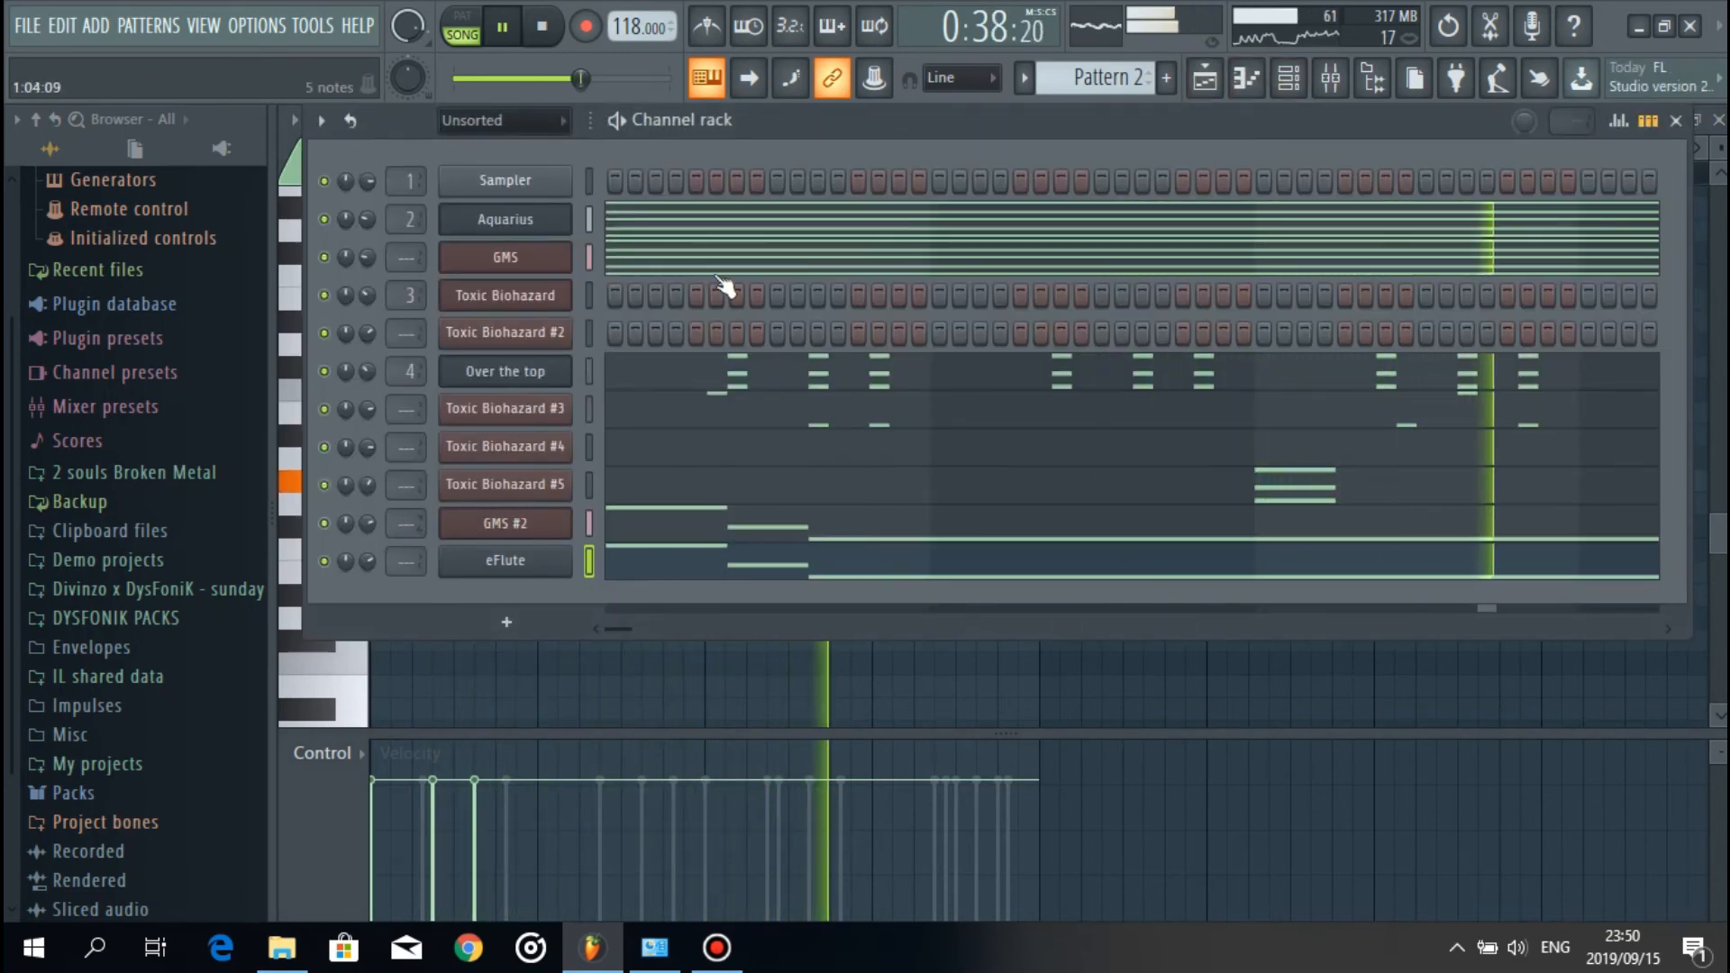
{"action": "left_click", "coordinate": [1201, 81]}
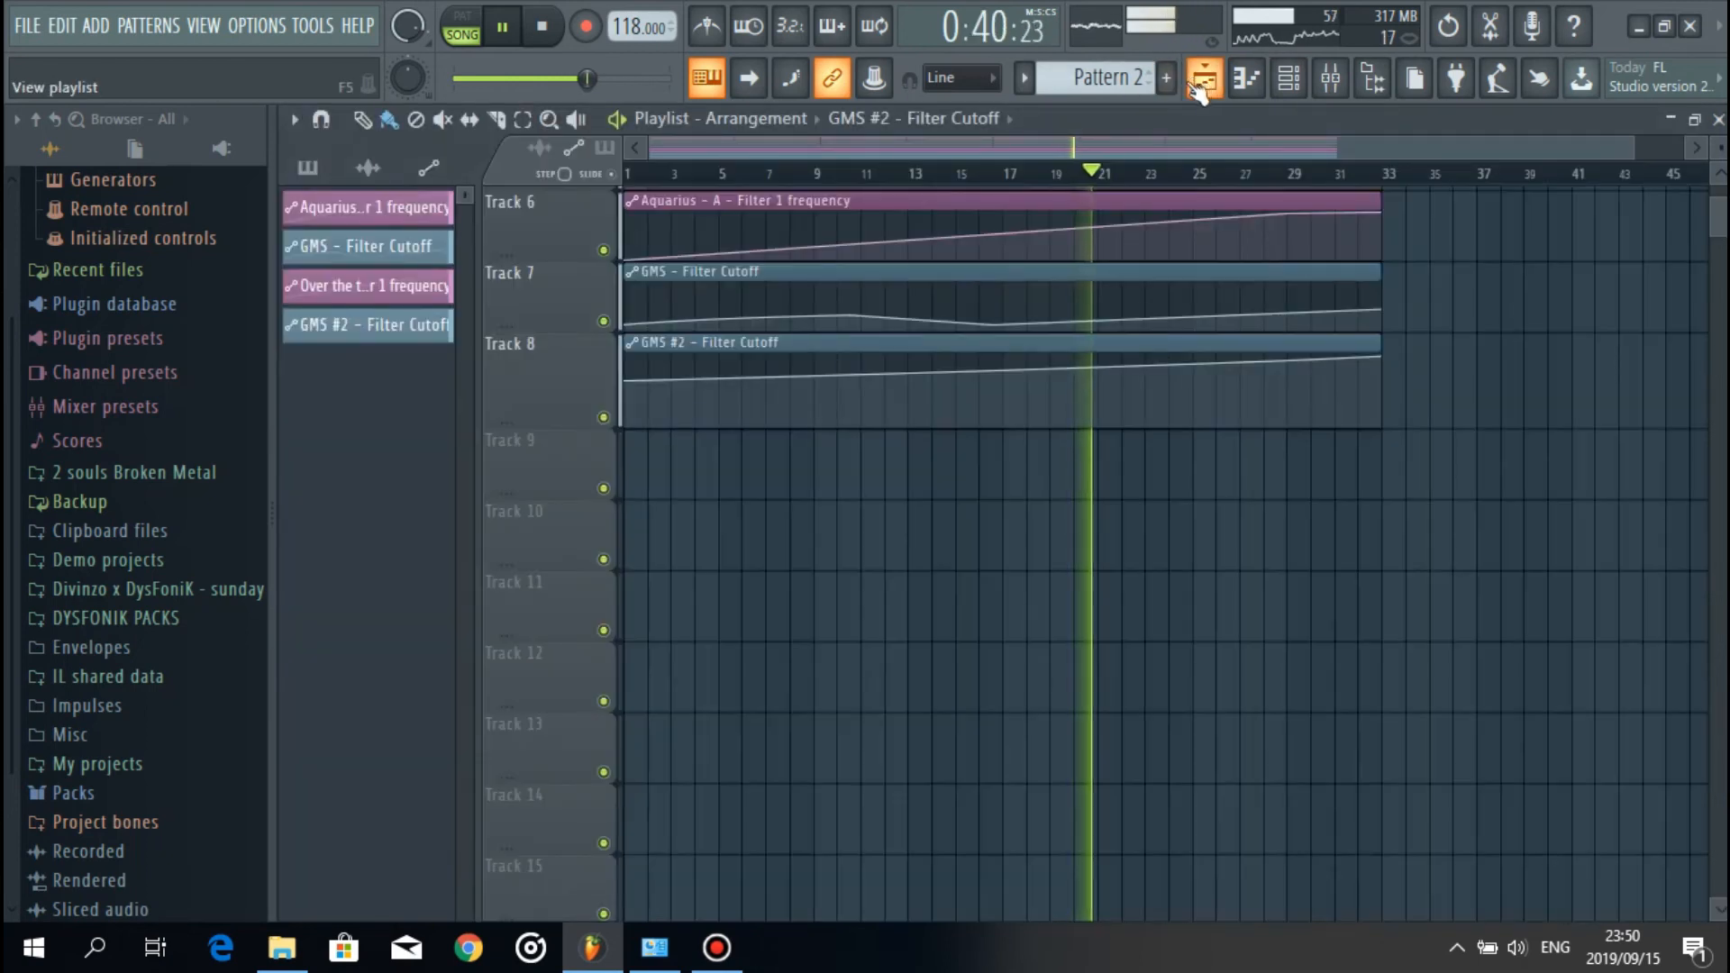
{"action": "scroll", "coordinate": [793, 490], "scroll_direction": "up", "scroll_amount": 2}
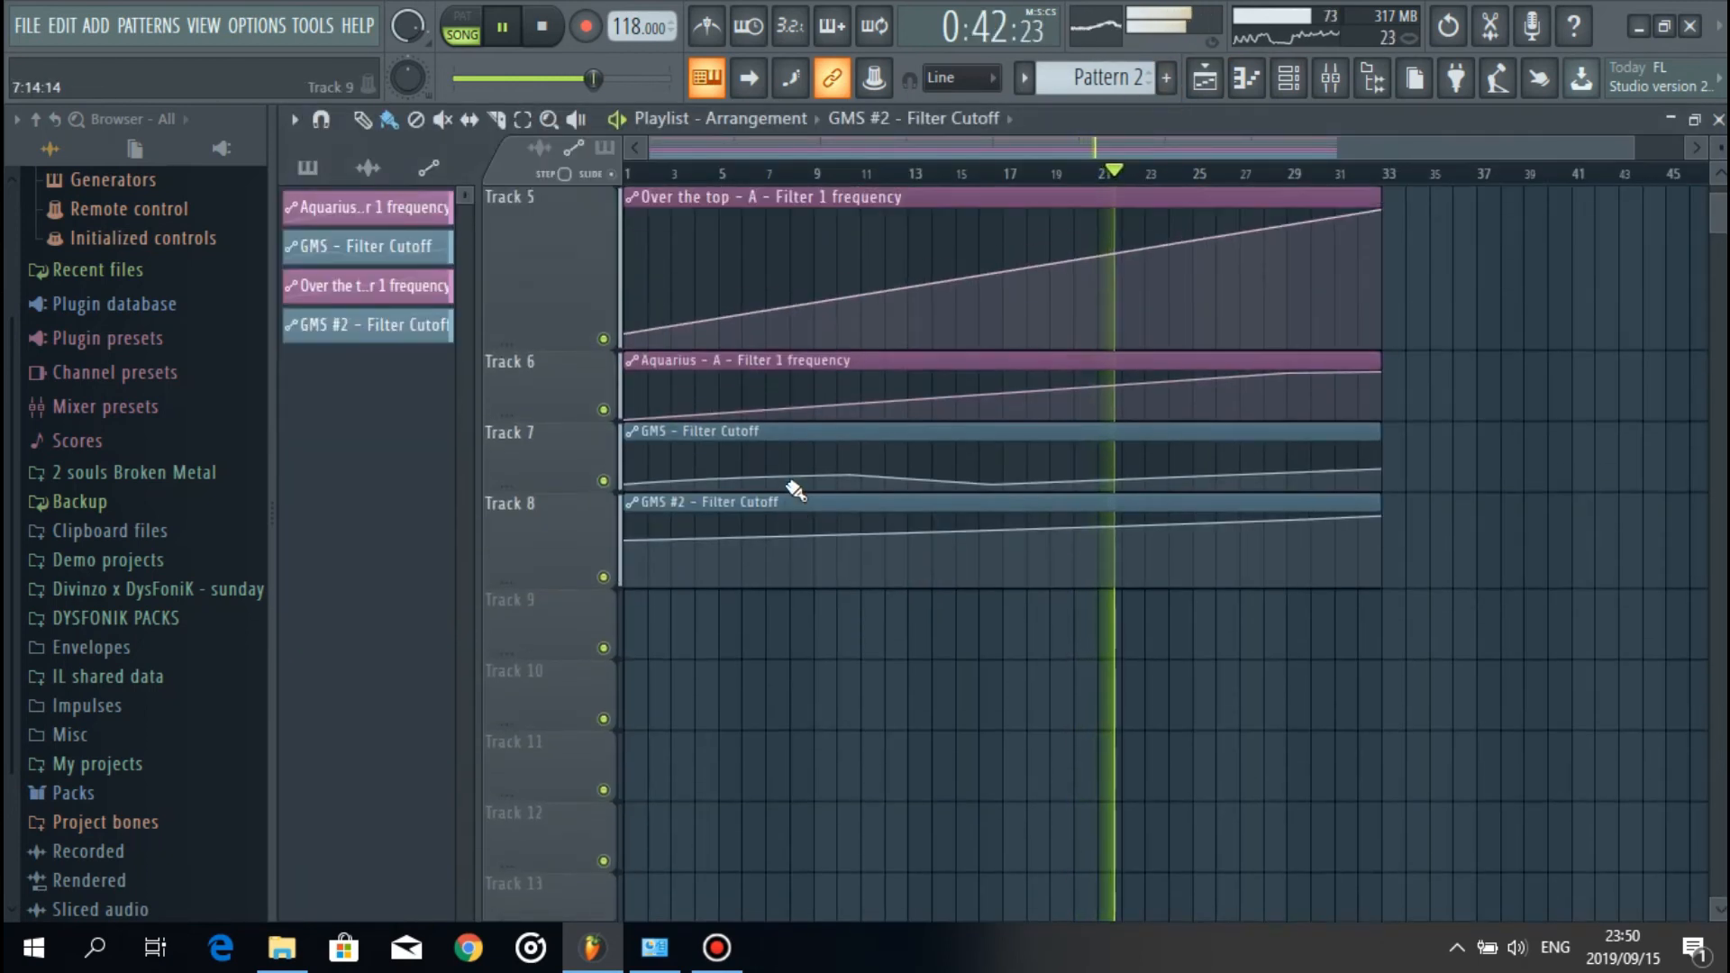
{"action": "scroll", "coordinate": [794, 490], "scroll_direction": "up", "scroll_amount": 2}
{"action": "left_click_drag", "start_coordinate": [556, 466], "coordinate": [543, 398]}
{"action": "scroll", "coordinate": [558, 406], "scroll_direction": "up", "scroll_amount": 2}
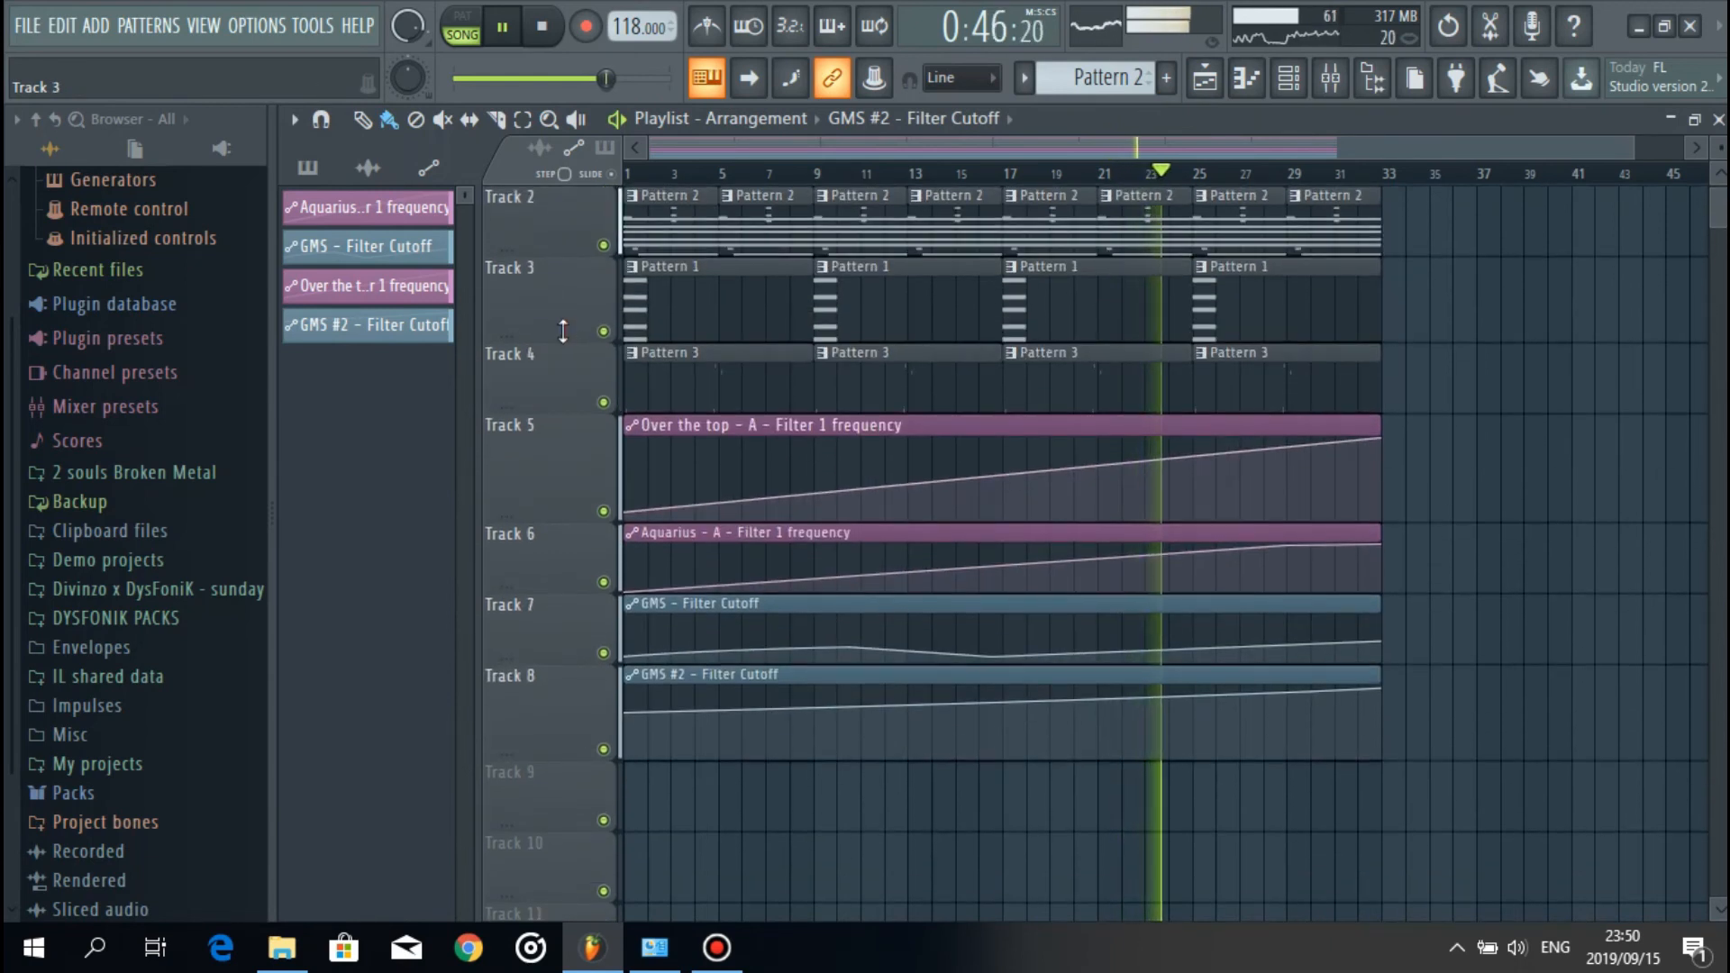
{"action": "key", "text": "XF86AudioRaiseVolume"}
{"action": "key", "text": "XF86AudioRaiseVolume"}
{"action": "key", "text": "XF86AudioRaiseVolume"}
{"action": "key", "text": "XF86AudioRaiseVolume"}
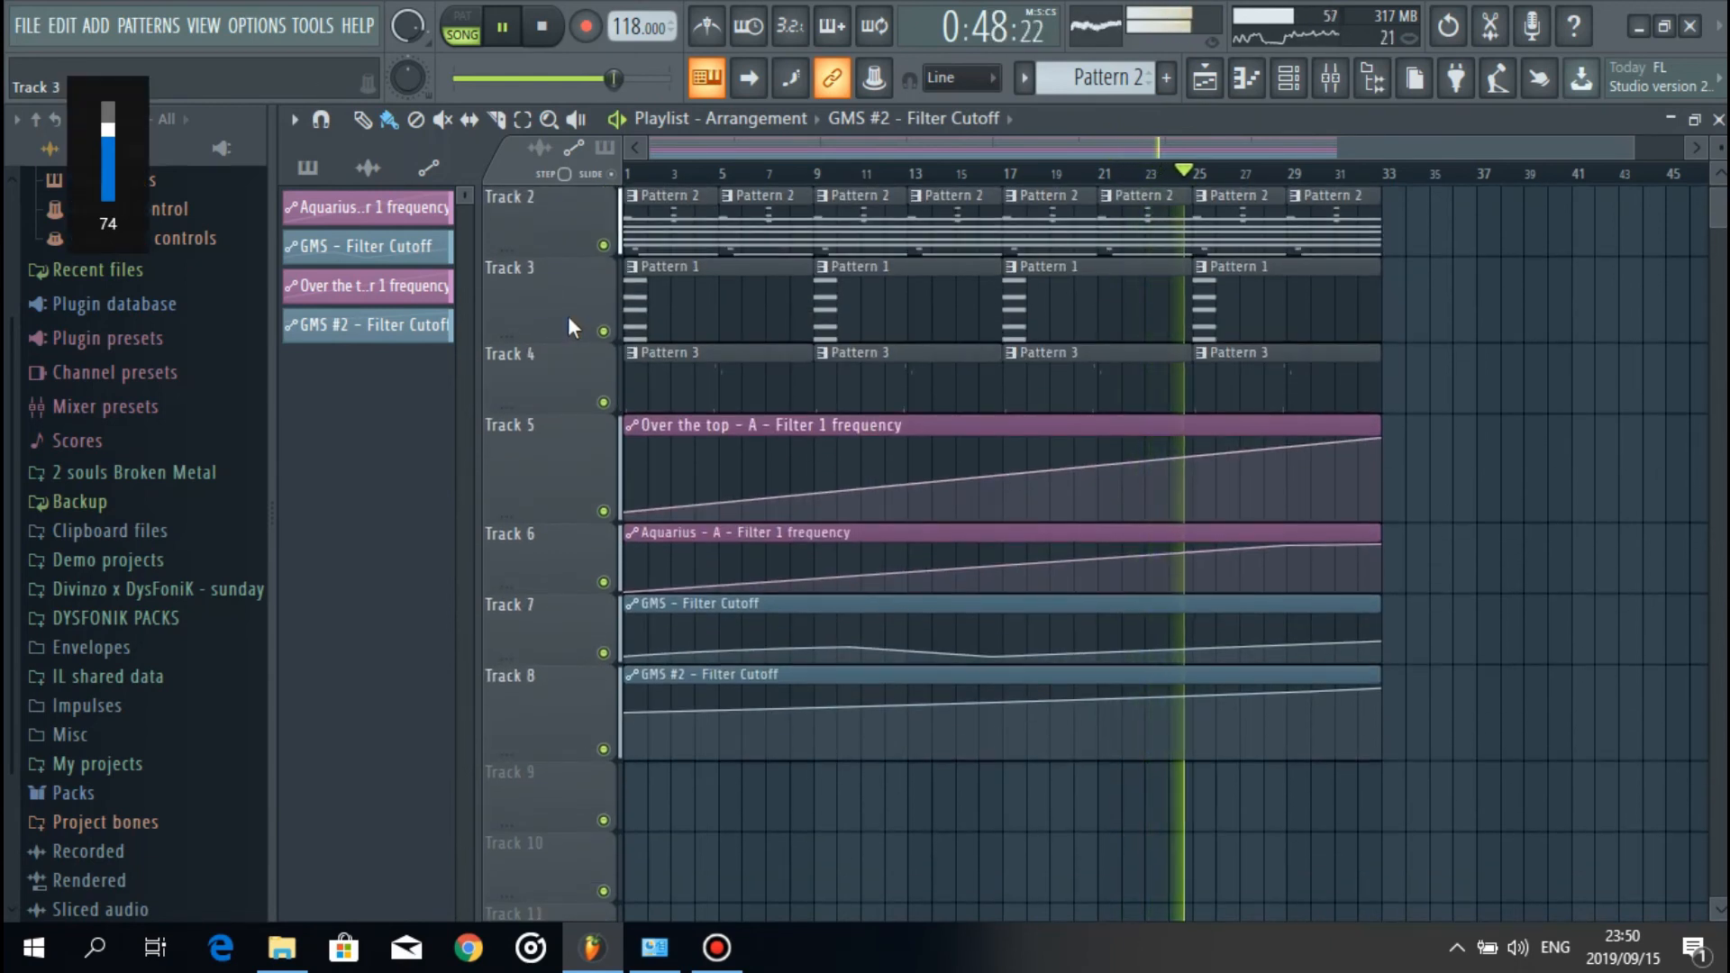
Step: Delete the last drum sample clip on Track 1, starting at bar 29
{"action": "scroll", "coordinate": [1295, 435], "scroll_direction": "up", "scroll_amount": 1}
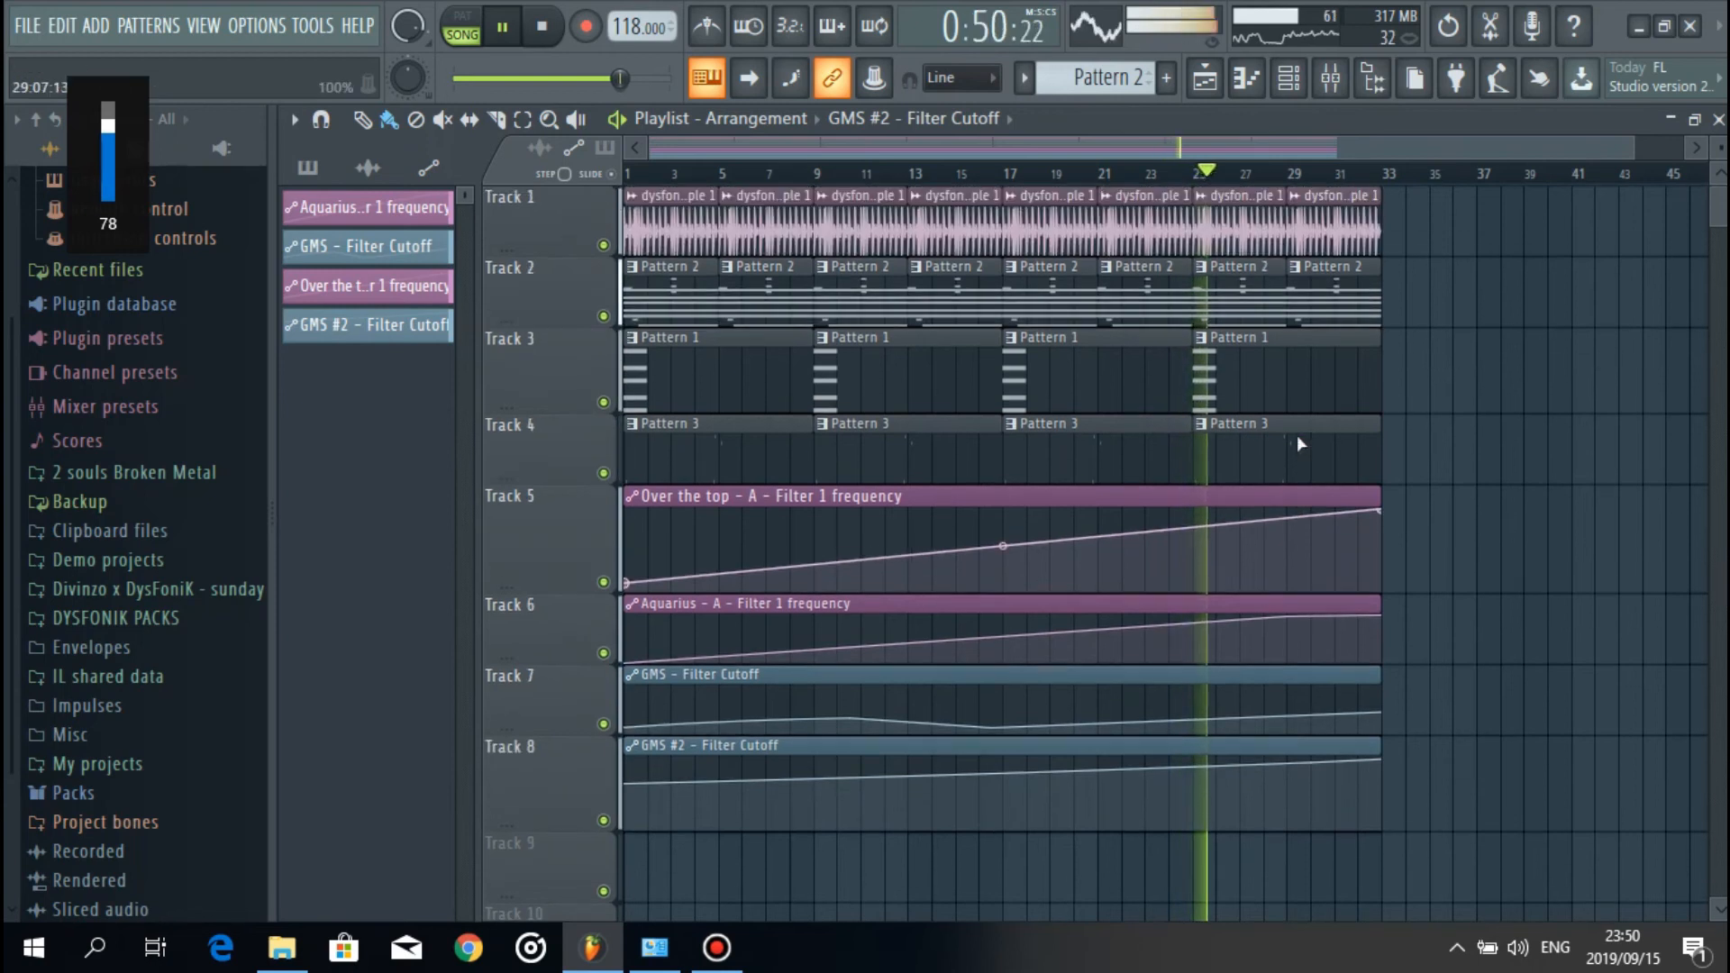
{"action": "scroll", "coordinate": [1434, 181], "scroll_direction": "up", "scroll_amount": 4}
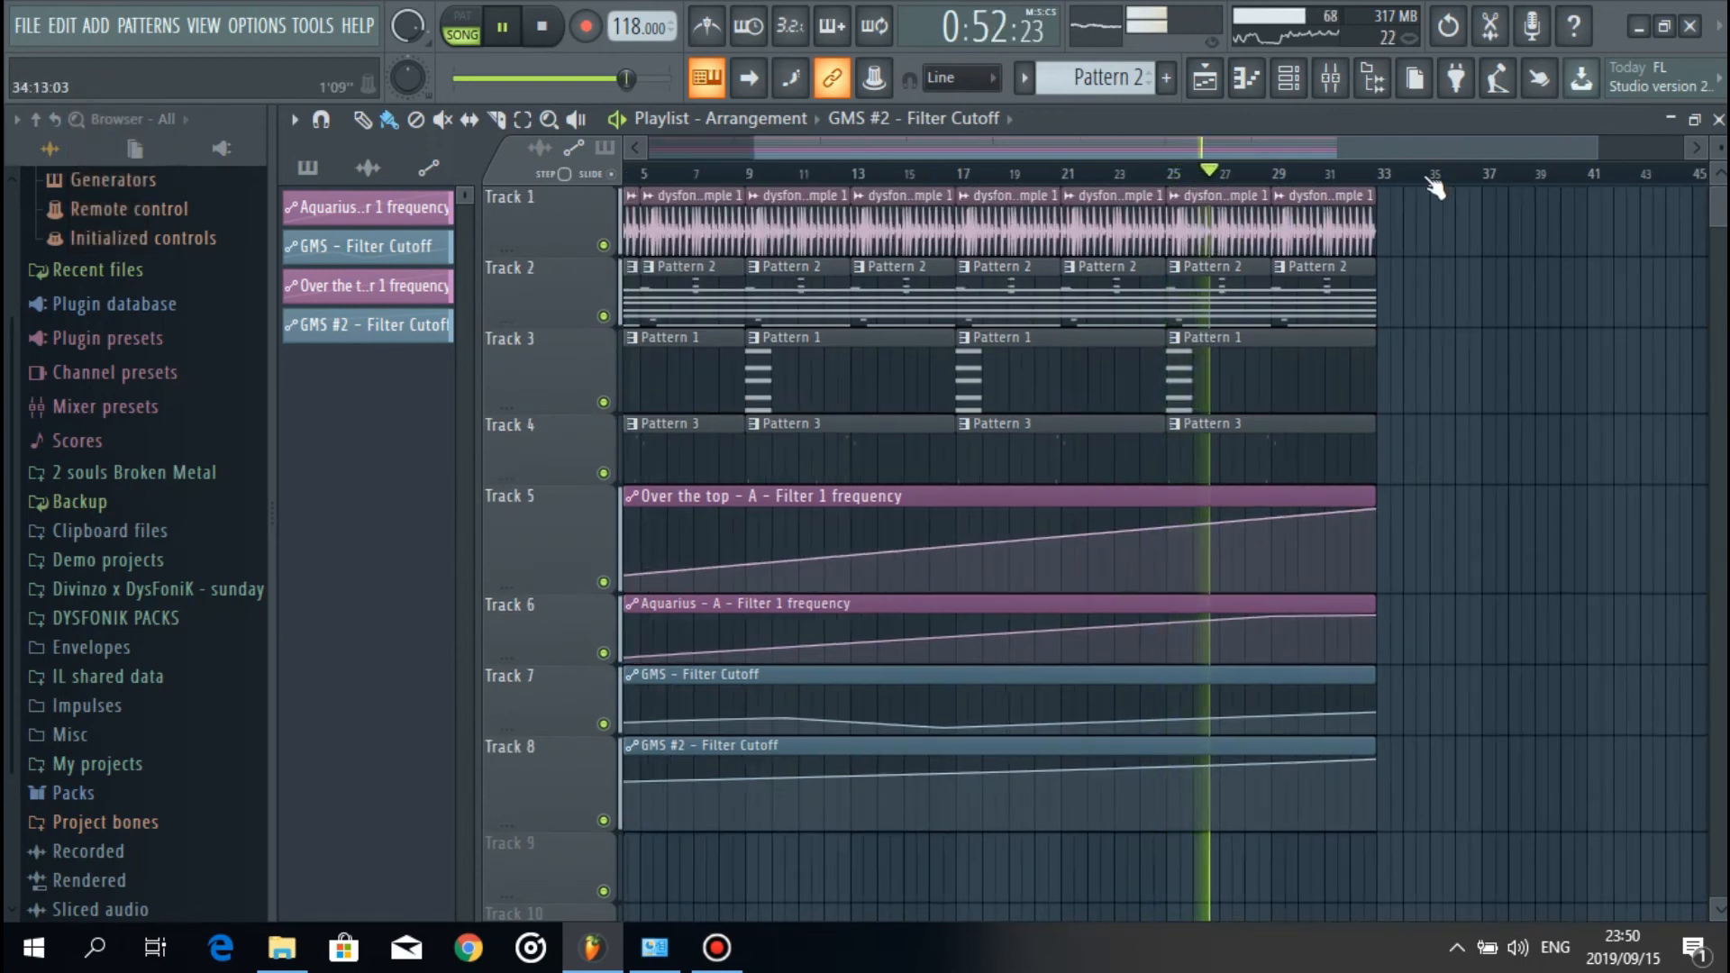
{"action": "right_click", "coordinate": [1312, 238]}
Step: Select all clips of the arrangement and duplicate them from bar 33
{"action": "scroll", "coordinate": [1308, 180], "scroll_direction": "down", "scroll_amount": 4}
{"action": "left_click_drag", "start_coordinate": [1460, 824], "coordinate": [581, 144]}
{"action": "key", "text": "ctrl+b"}
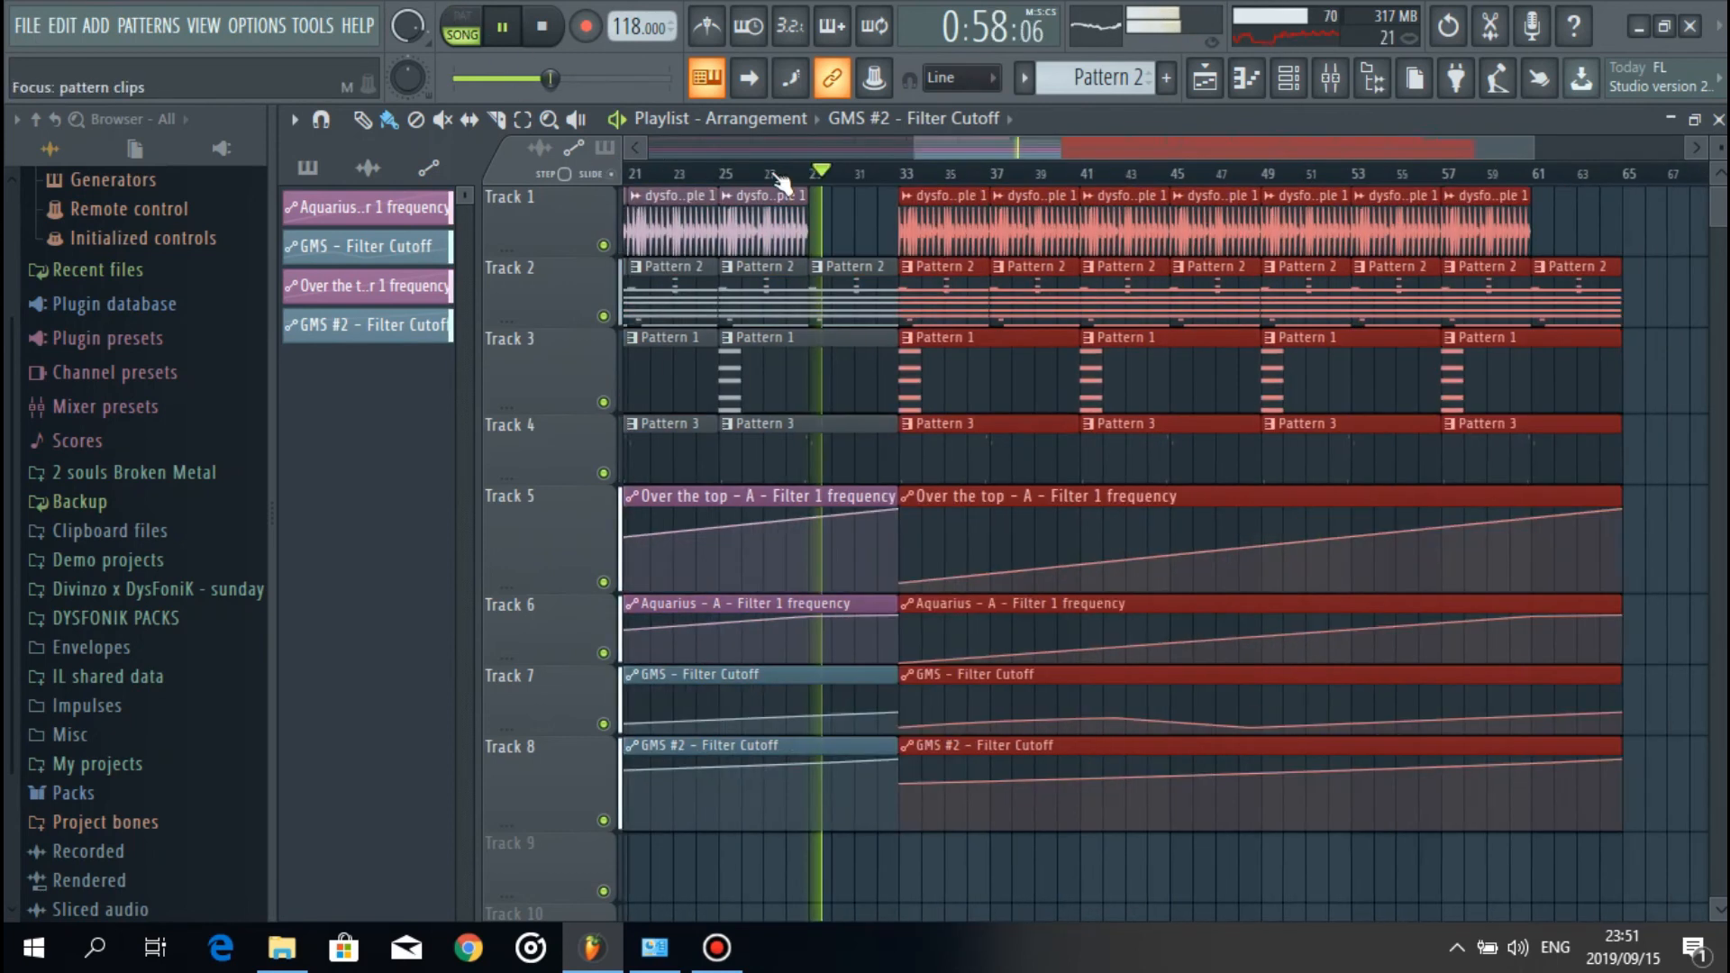
{"action": "left_click", "coordinate": [975, 857]}
Step: Make the duplicated Over the top and Aquarius filter automation clips at bar 33 unique and stop playback
{"action": "scroll", "coordinate": [908, 776], "scroll_direction": "down", "scroll_amount": 3}
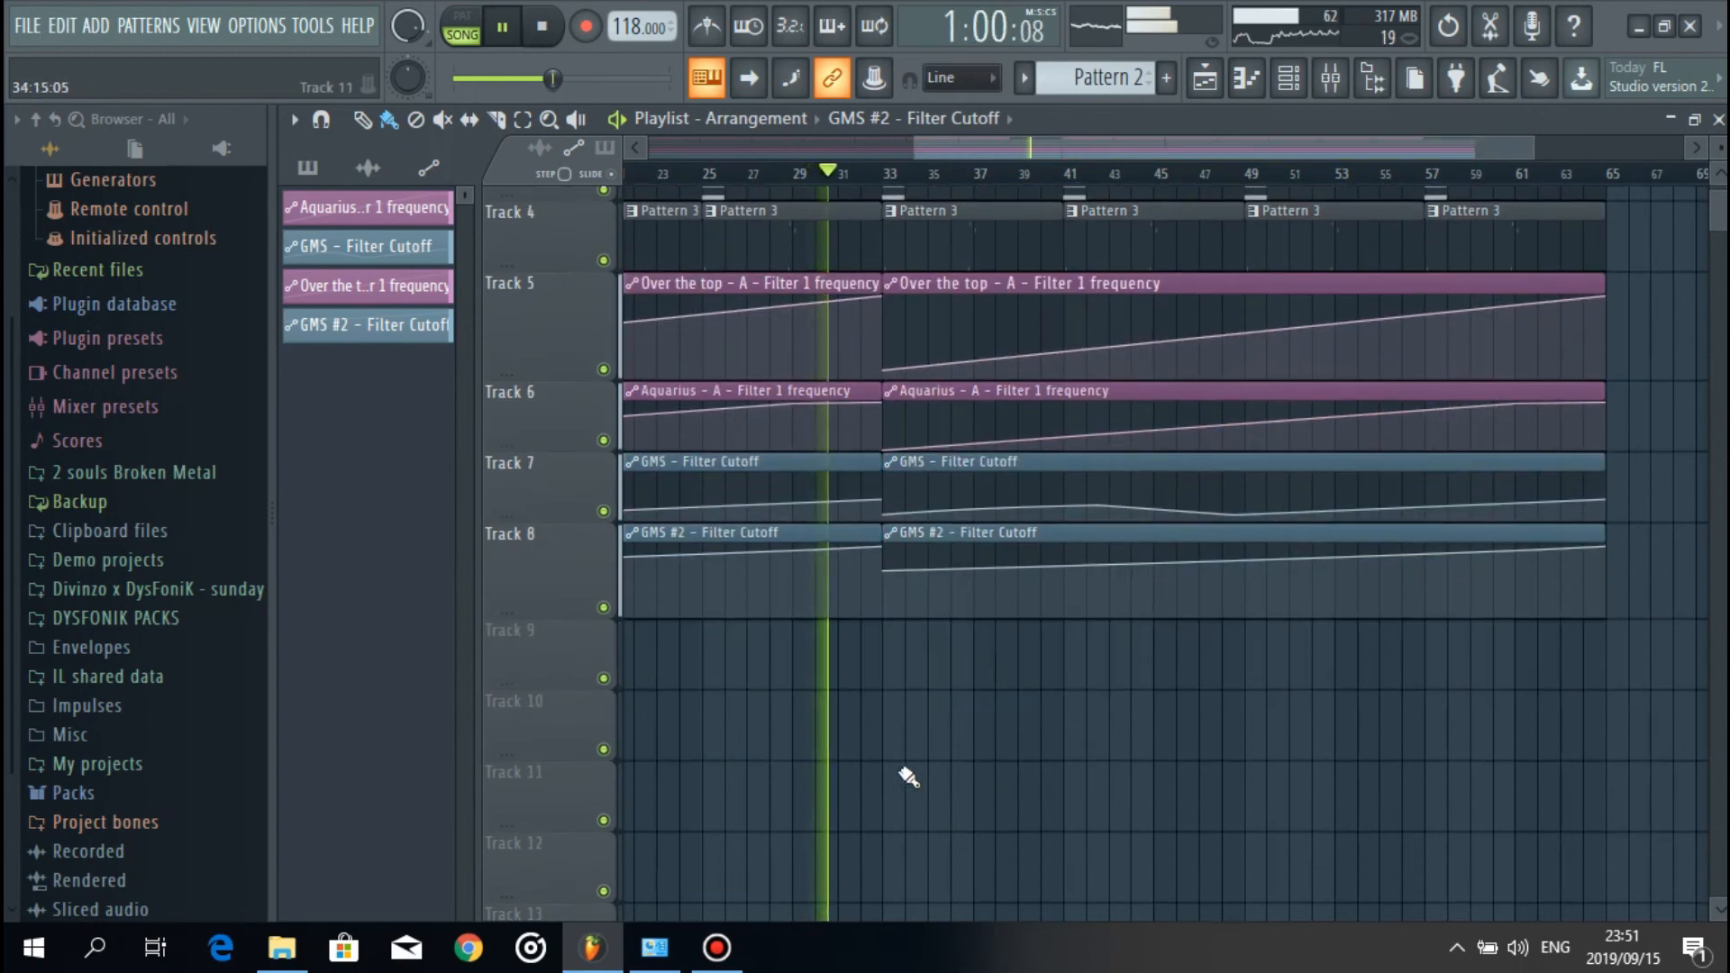
{"action": "scroll", "coordinate": [876, 197], "scroll_direction": "up", "scroll_amount": 3}
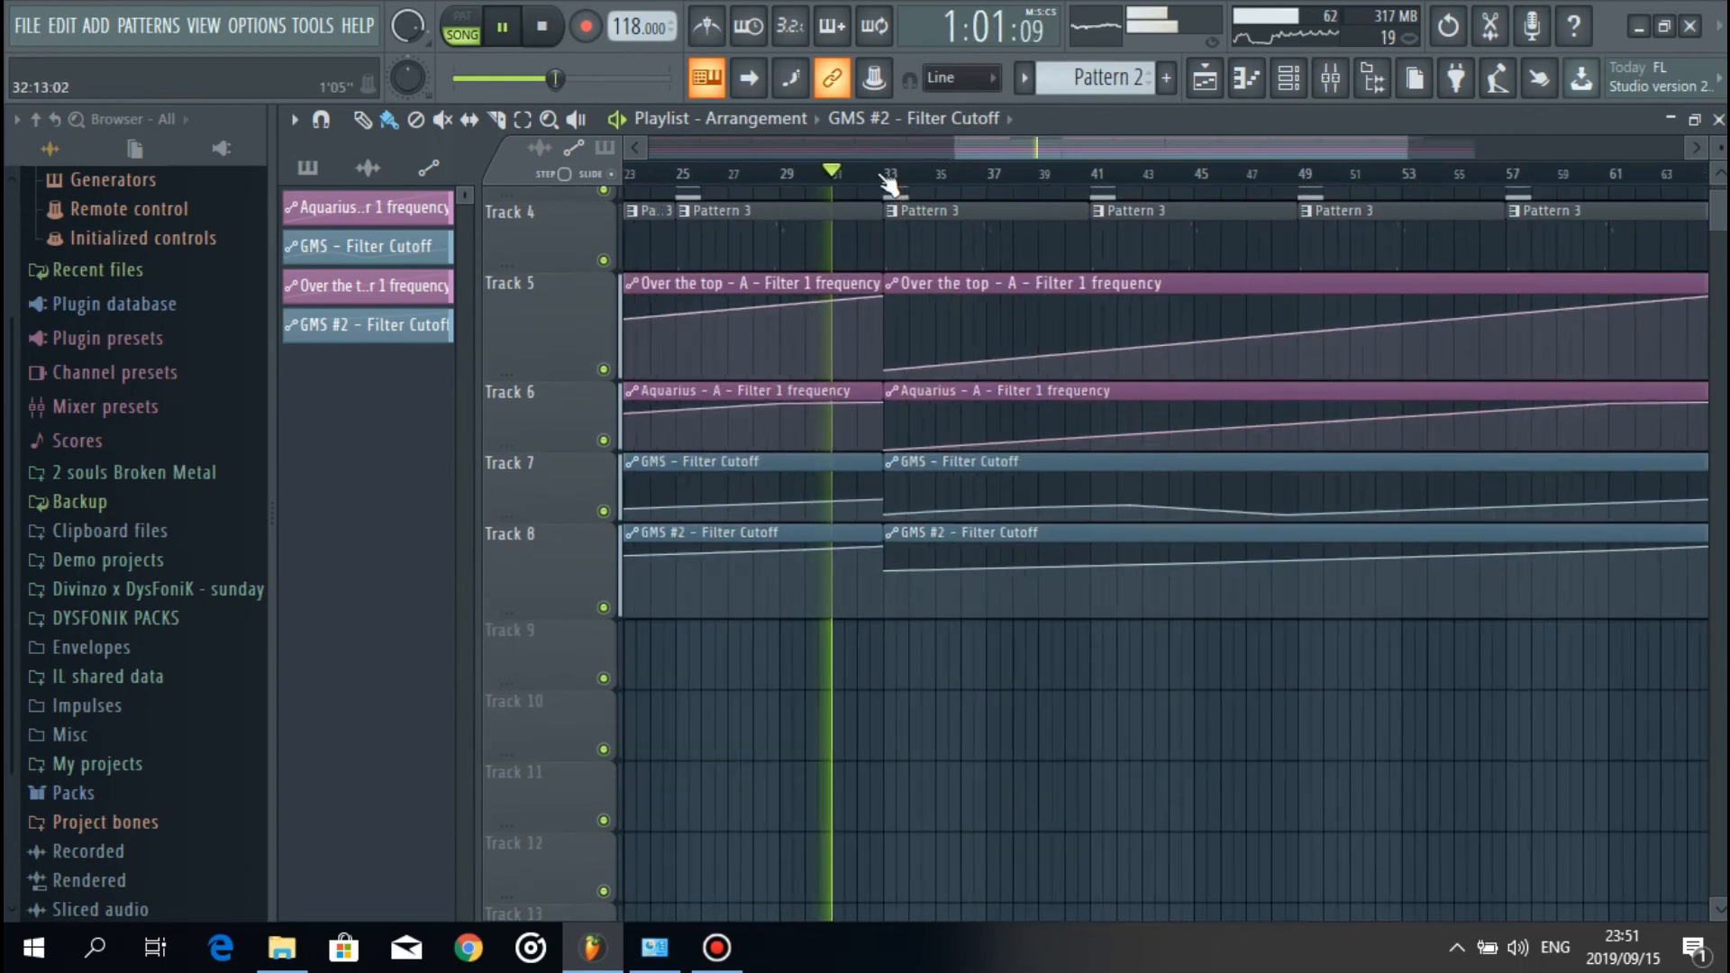
{"action": "right_click", "coordinate": [890, 288]}
{"action": "left_click", "coordinate": [950, 474]}
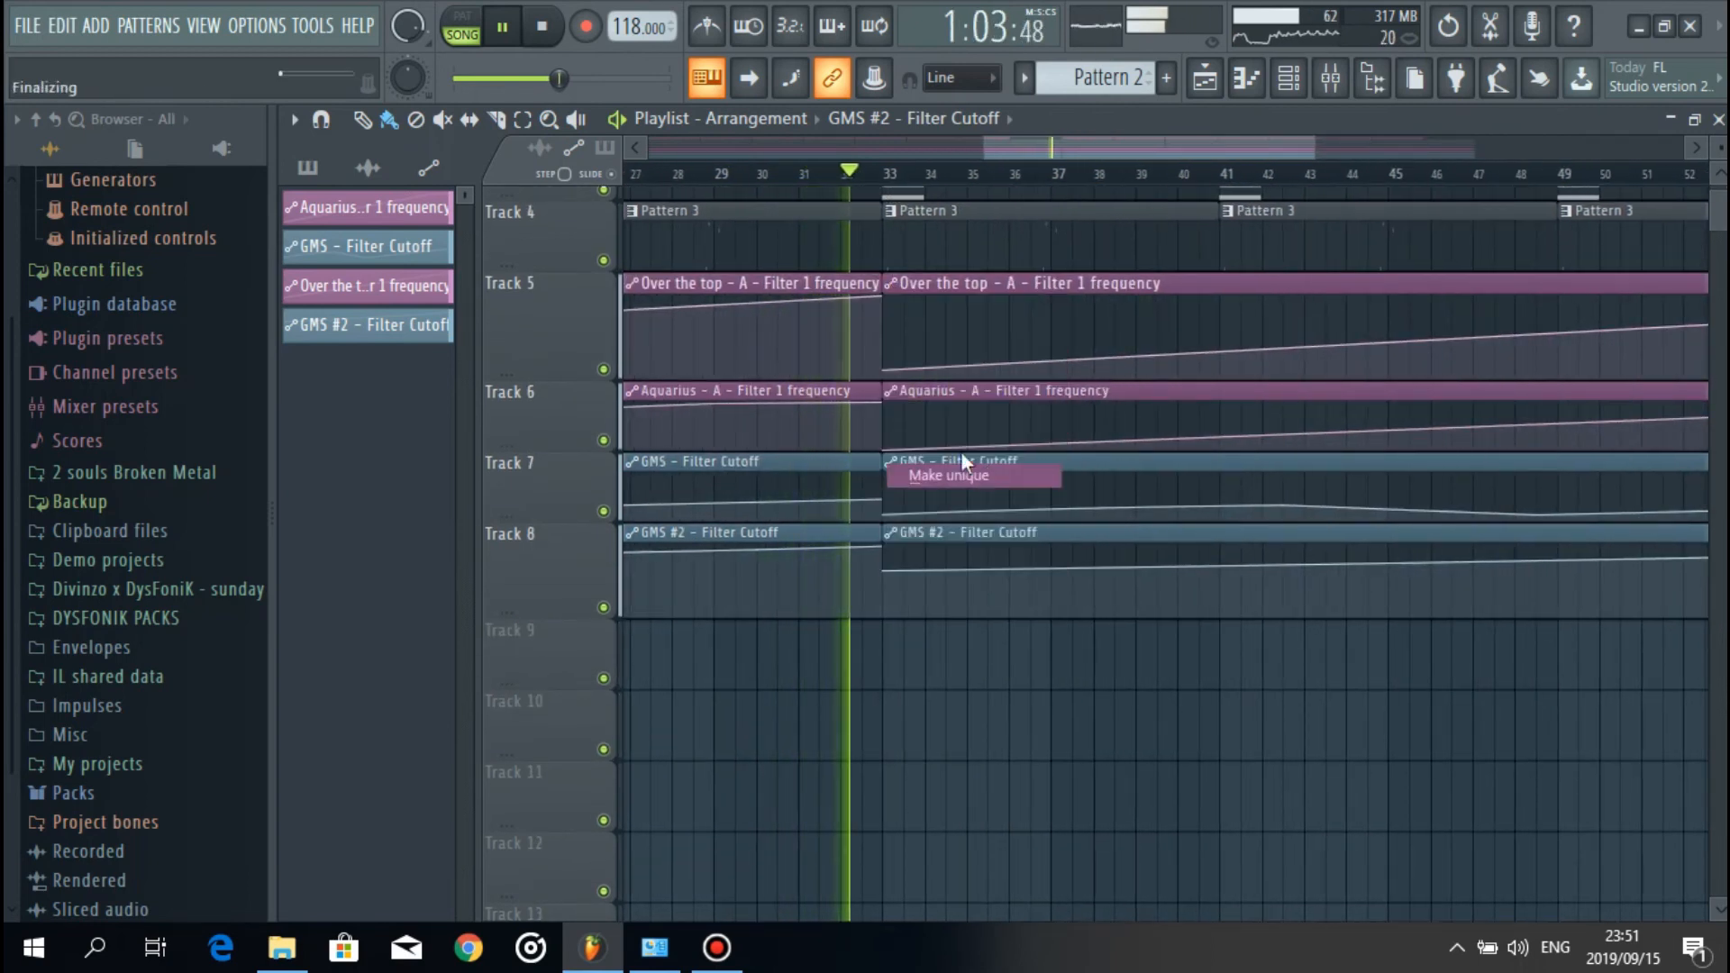
{"action": "key", "text": "space"}
{"action": "right_click", "coordinate": [894, 406]}
{"action": "left_click", "coordinate": [1005, 575]}
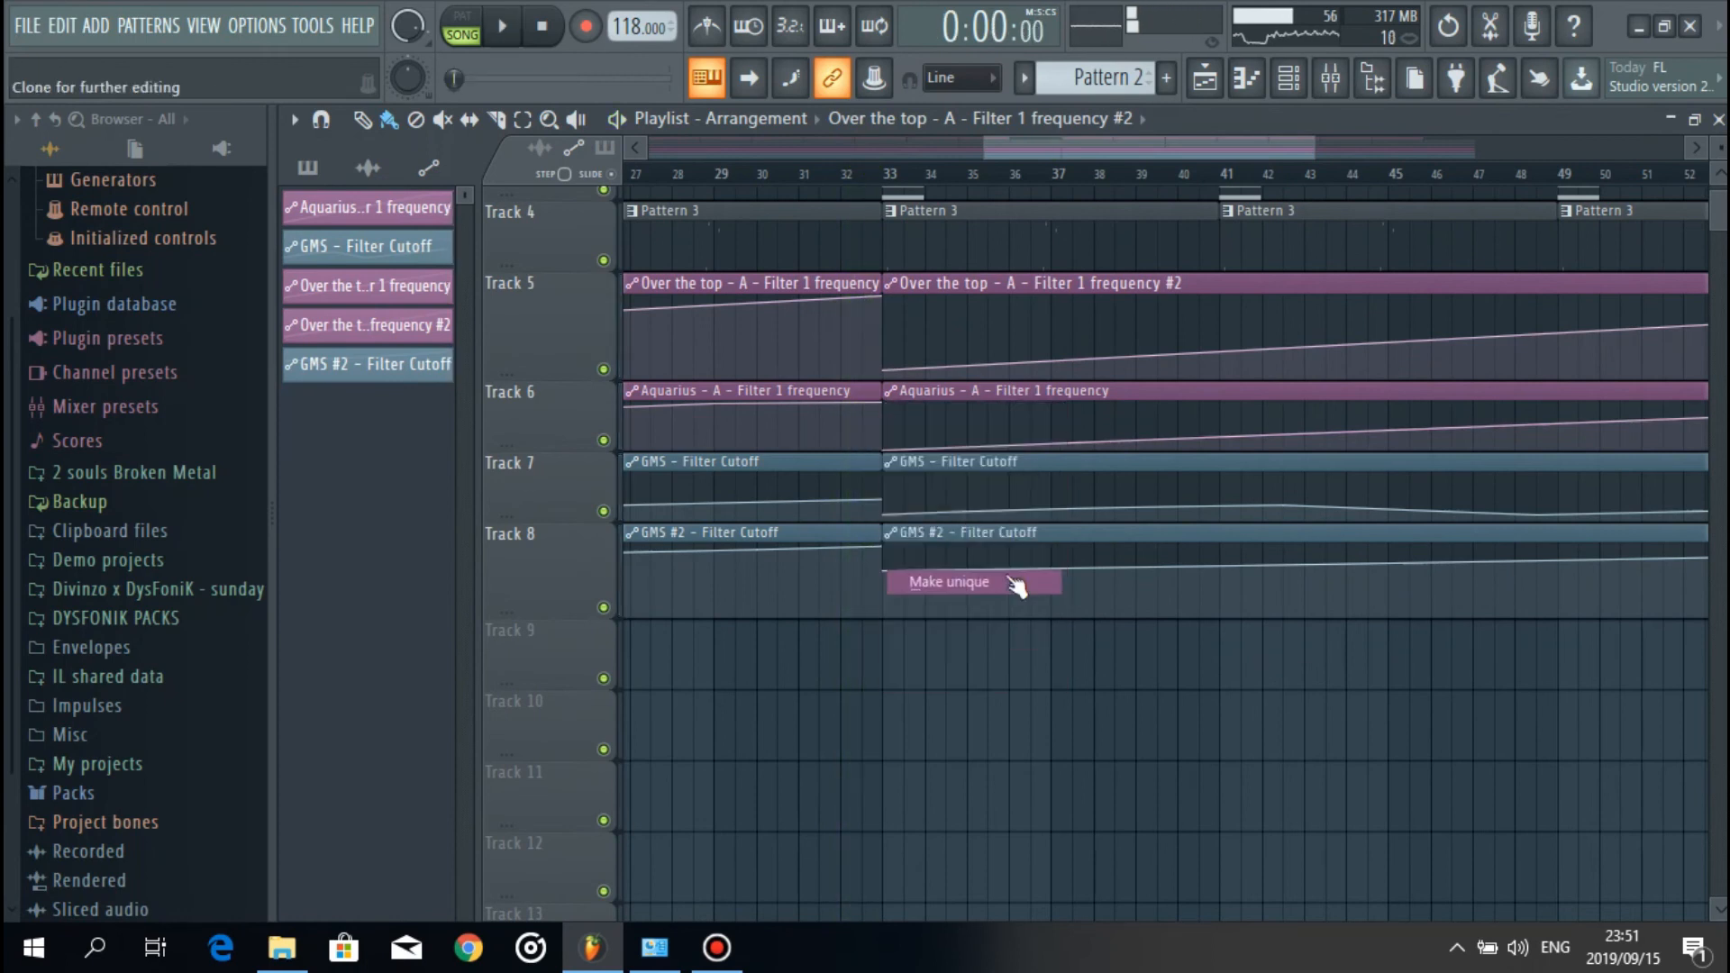
Step: Make the duplicated GMS and GMS #2 filter cutoff clips at bar 33 unique
{"action": "right_click", "coordinate": [892, 462]}
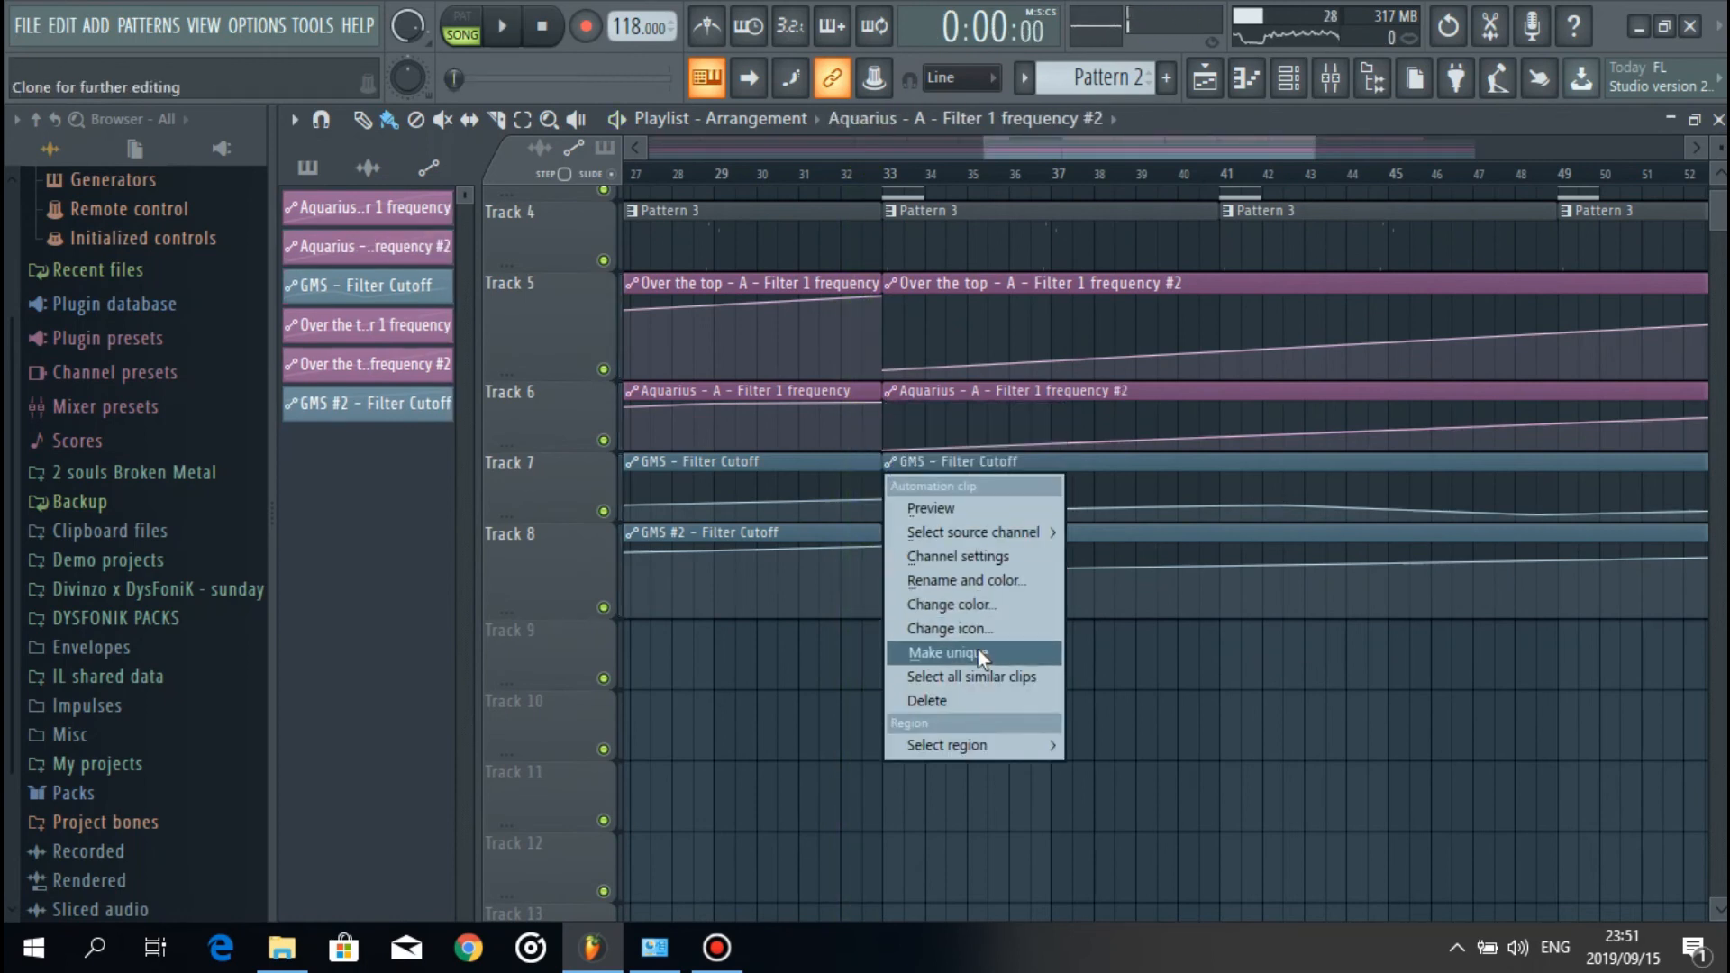
{"action": "left_click", "coordinate": [977, 650]}
{"action": "right_click", "coordinate": [889, 544]}
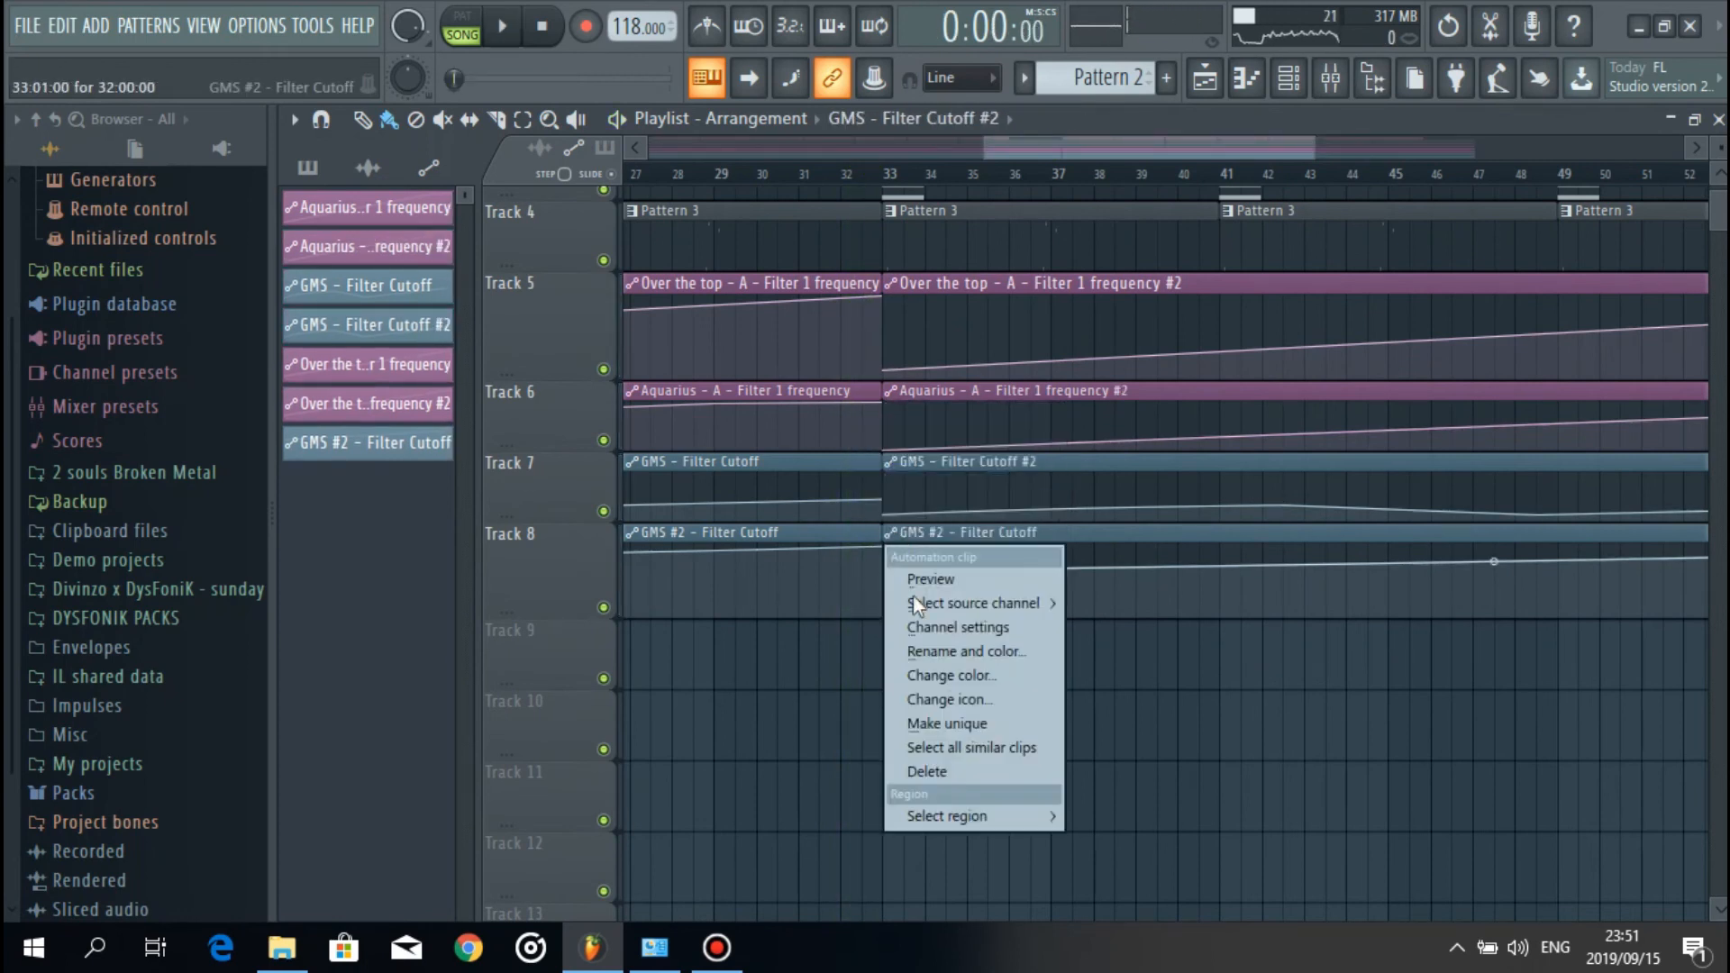
{"action": "left_click", "coordinate": [980, 723]}
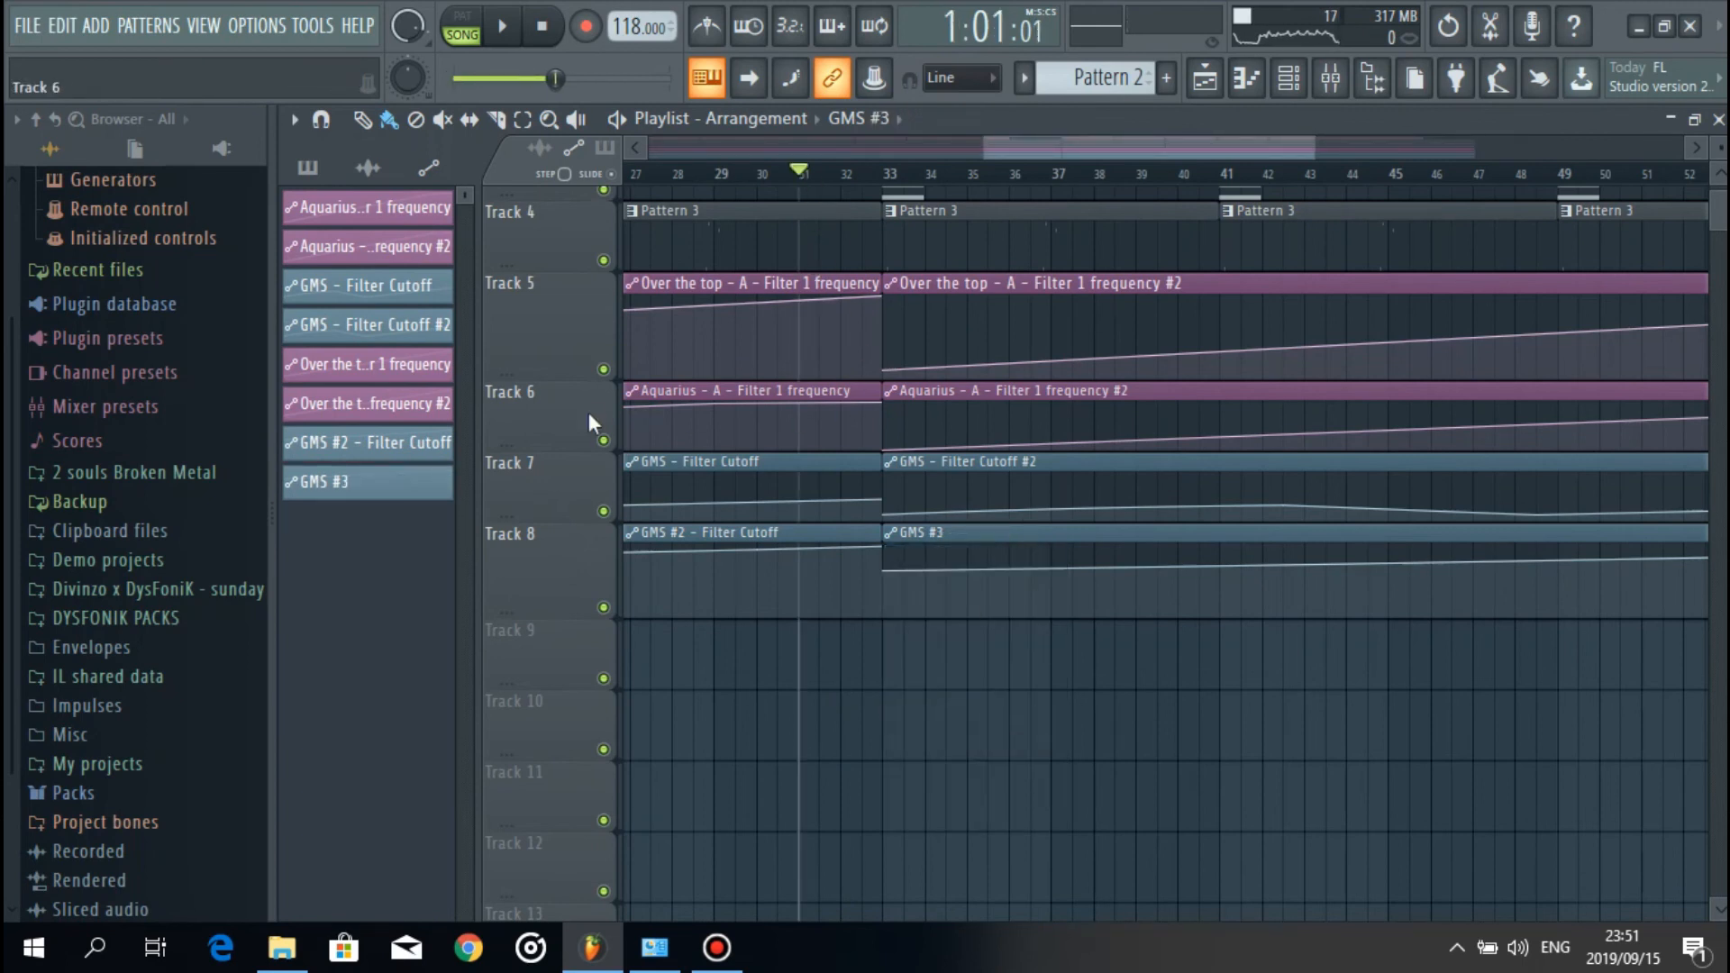
Step: Enlarge Tracks 4 and 5 and raise the starting point of the Over the top filter clip at bar 33
{"action": "left_click_drag", "start_coordinate": [577, 373], "coordinate": [576, 501]}
{"action": "left_click_drag", "start_coordinate": [562, 268], "coordinate": [562, 394]}
{"action": "mouse_move", "coordinate": [537, 193]}
{"action": "left_mouse_down"}
{"action": "mouse_move", "coordinate": [541, 405]}
{"action": "mouse_move", "coordinate": [568, 191]}
{"action": "left_mouse_up"}
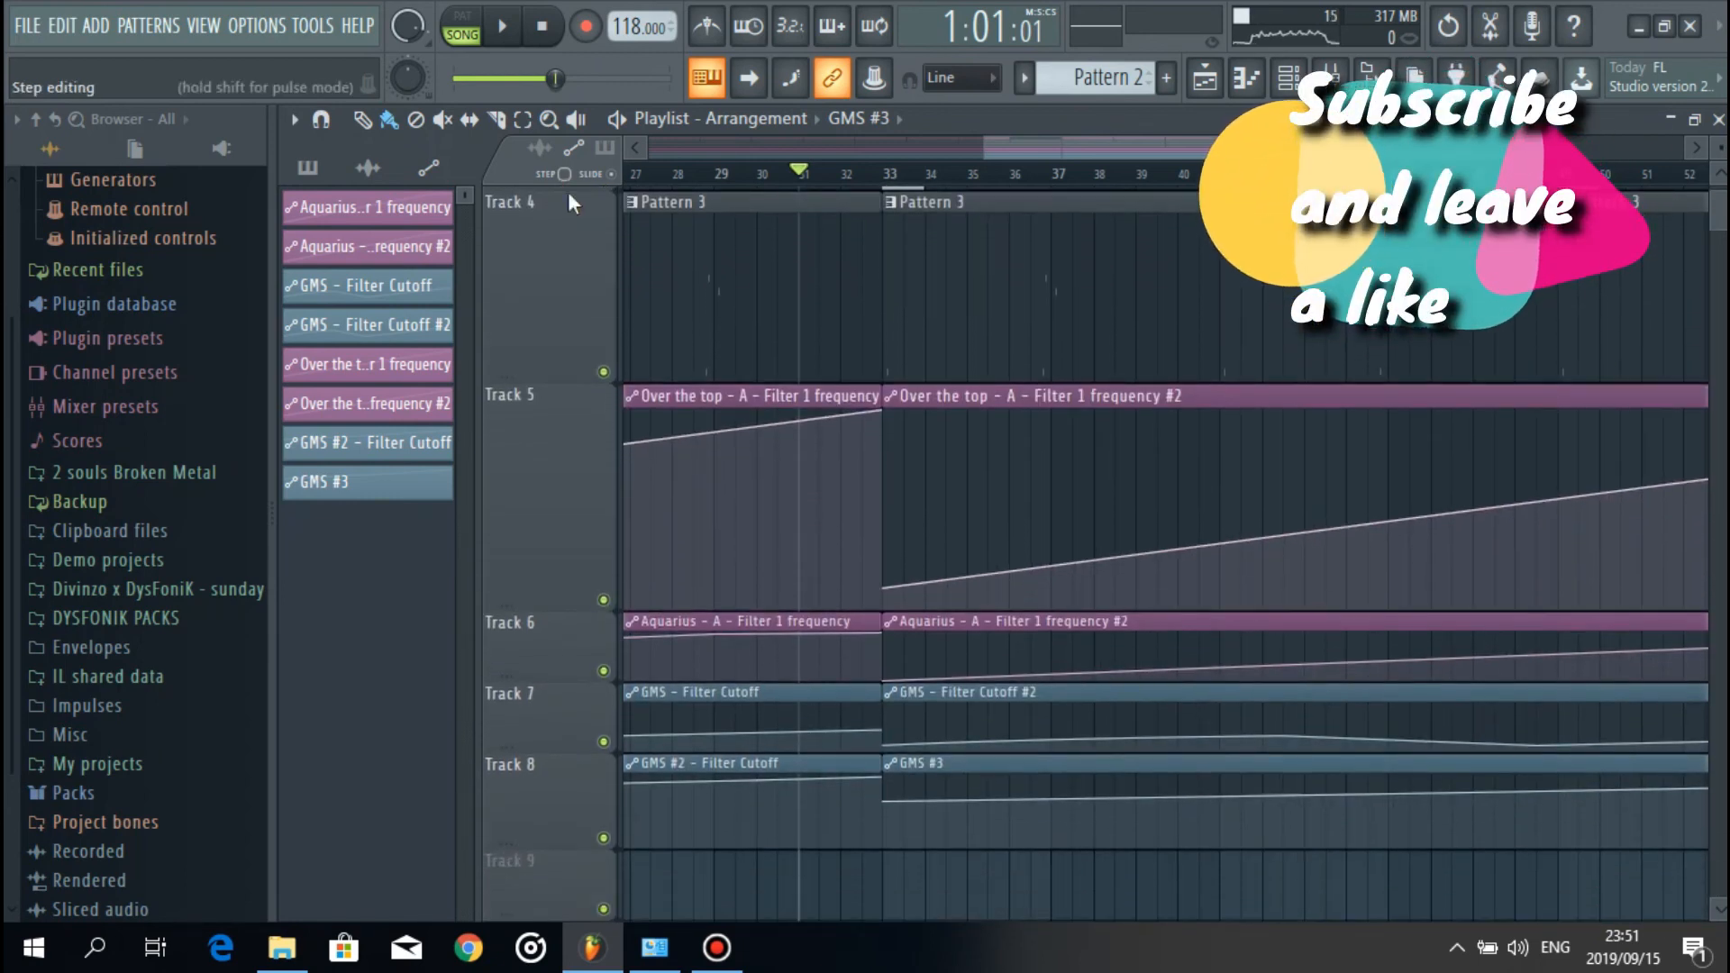
{"action": "left_click_drag", "start_coordinate": [883, 587], "coordinate": [890, 473]}
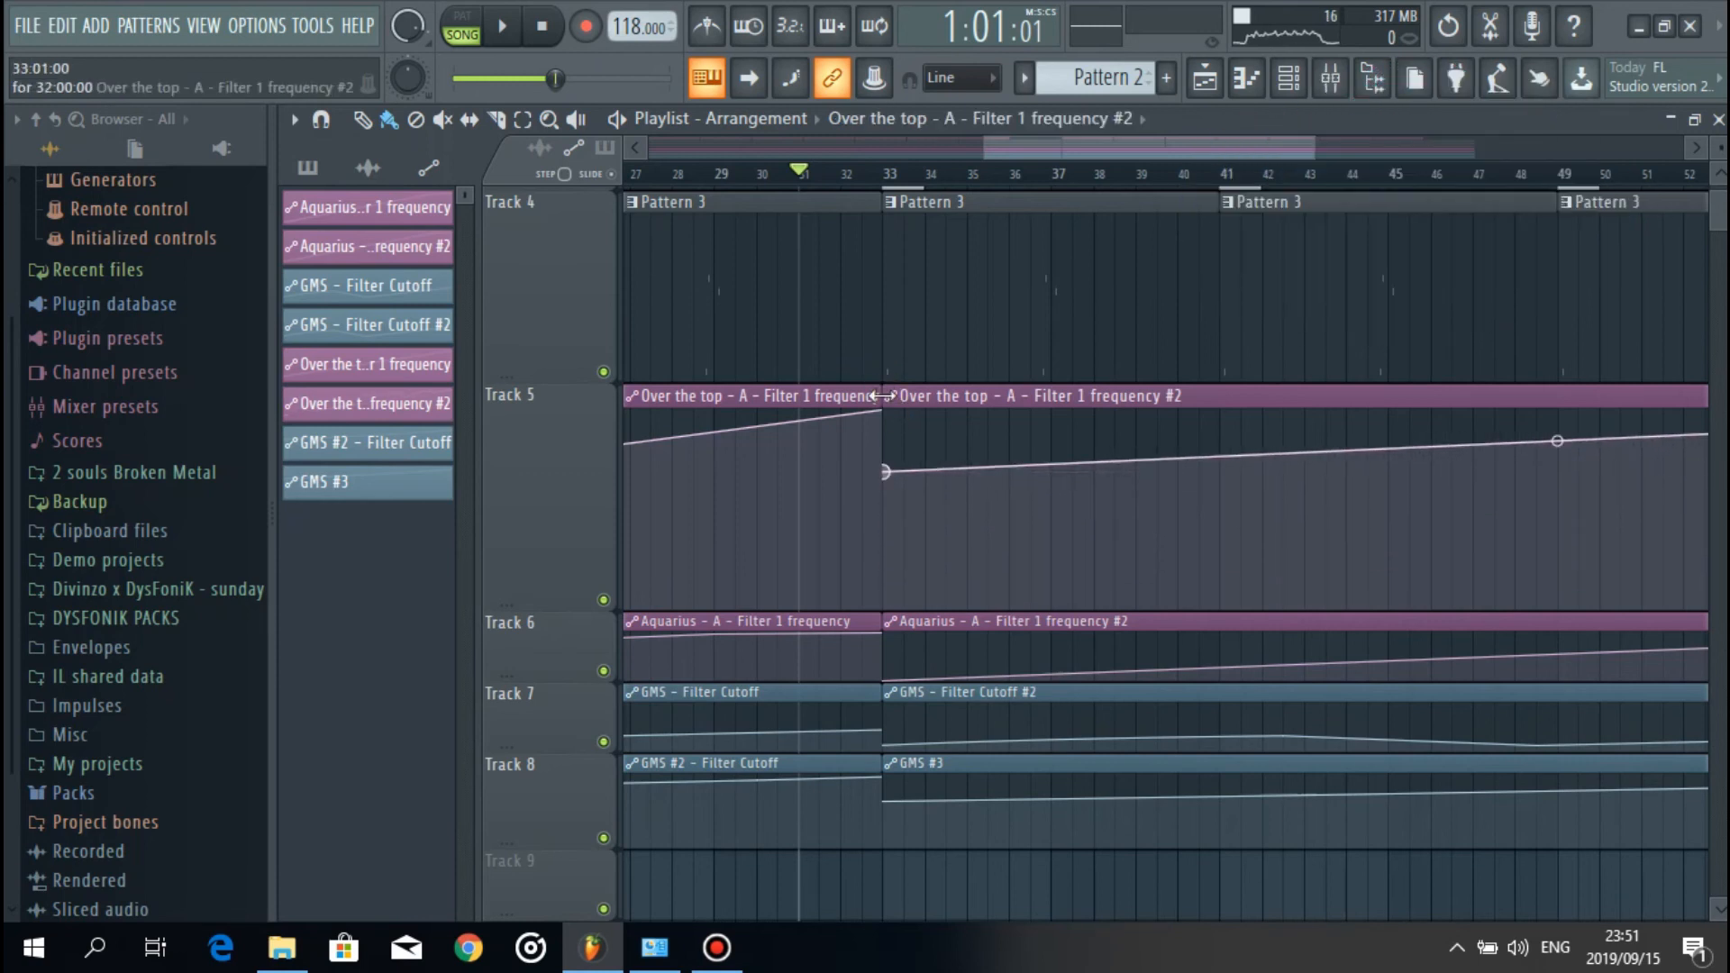
{"action": "scroll", "coordinate": [941, 186], "scroll_direction": "down", "scroll_amount": 4}
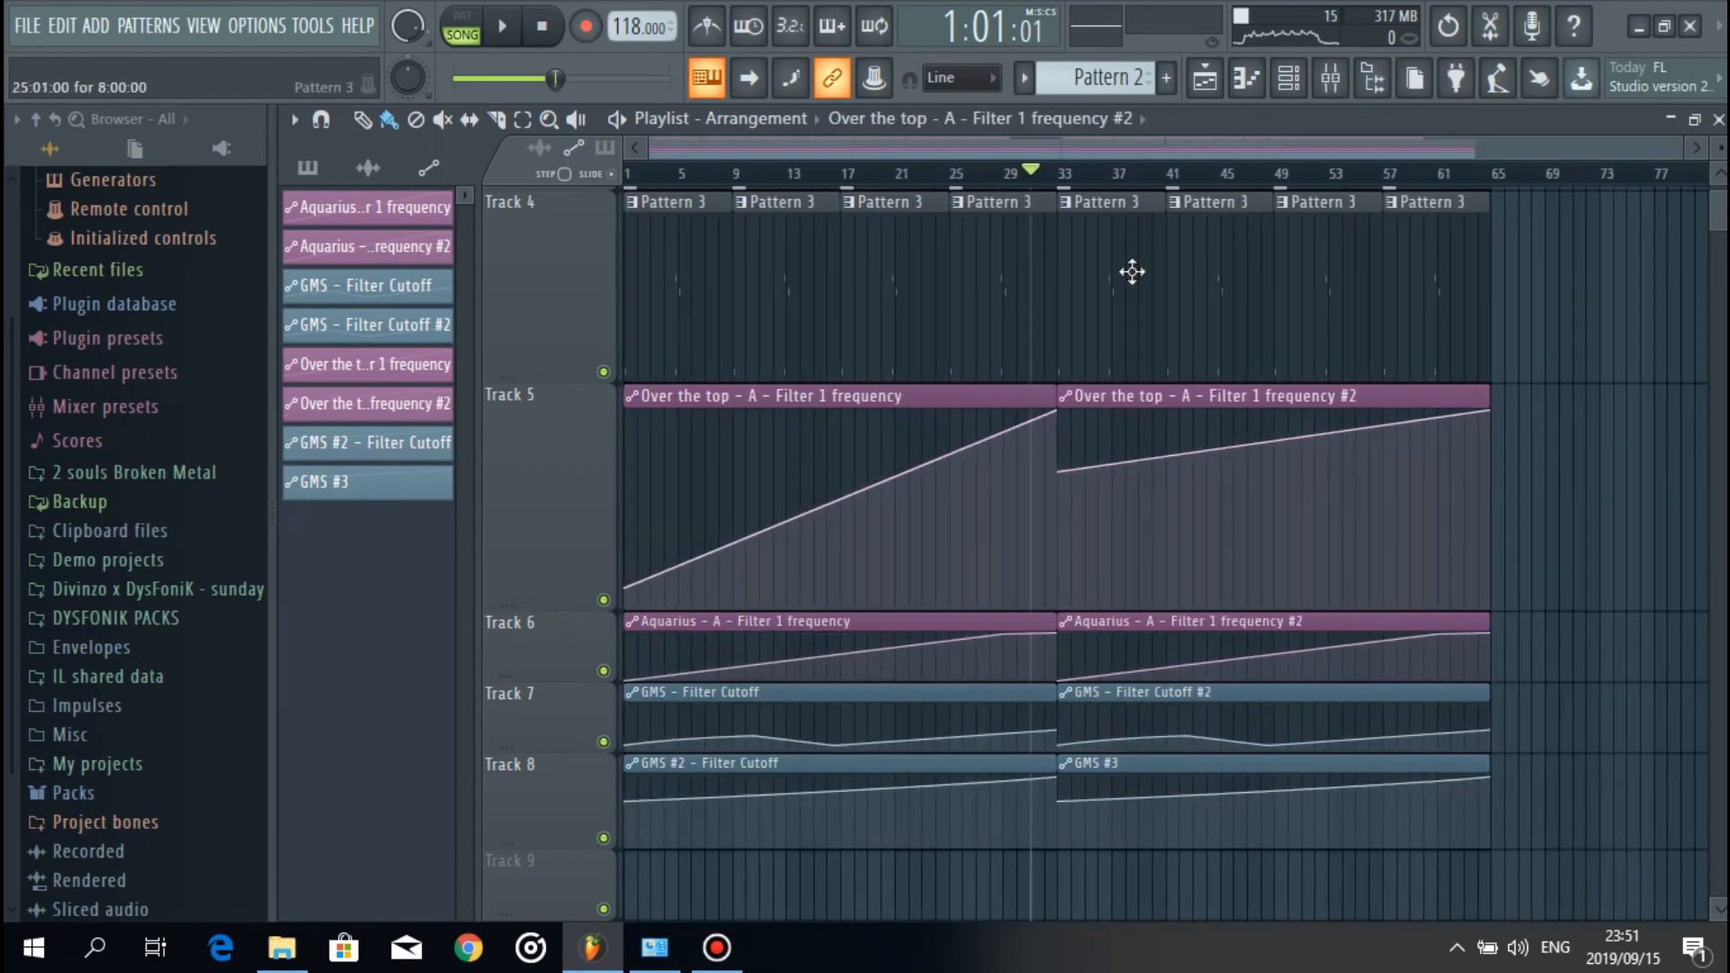
Step: Replace the Over the top filter clip at bar 33 with a copy of the first clip and undo the copy's start-point change
{"action": "right_click", "coordinate": [1164, 420]}
{"action": "left_click_drag", "start_coordinate": [944, 397], "coordinate": [1371, 396]}
{"action": "left_click_drag", "start_coordinate": [1069, 586], "coordinate": [1061, 501]}
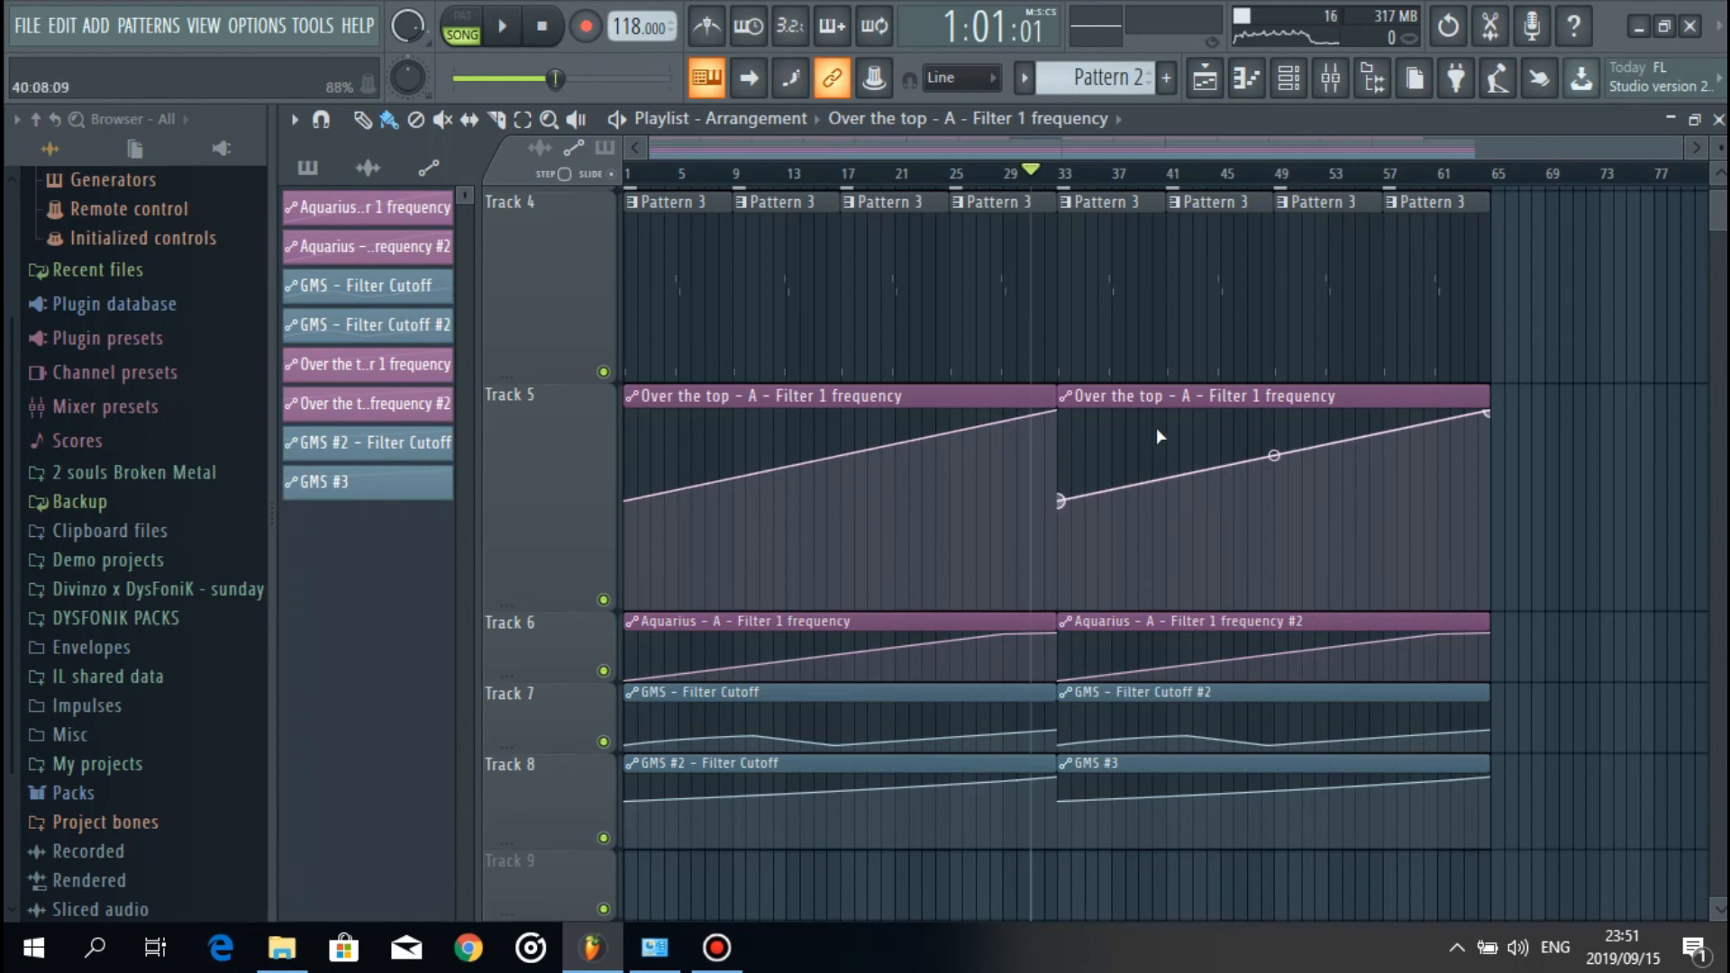
{"action": "key", "text": "ctrl+z"}
Step: Make the Over the top filter clip at bar 33 unique and raise its starting point
{"action": "left_click", "coordinate": [1077, 410]}
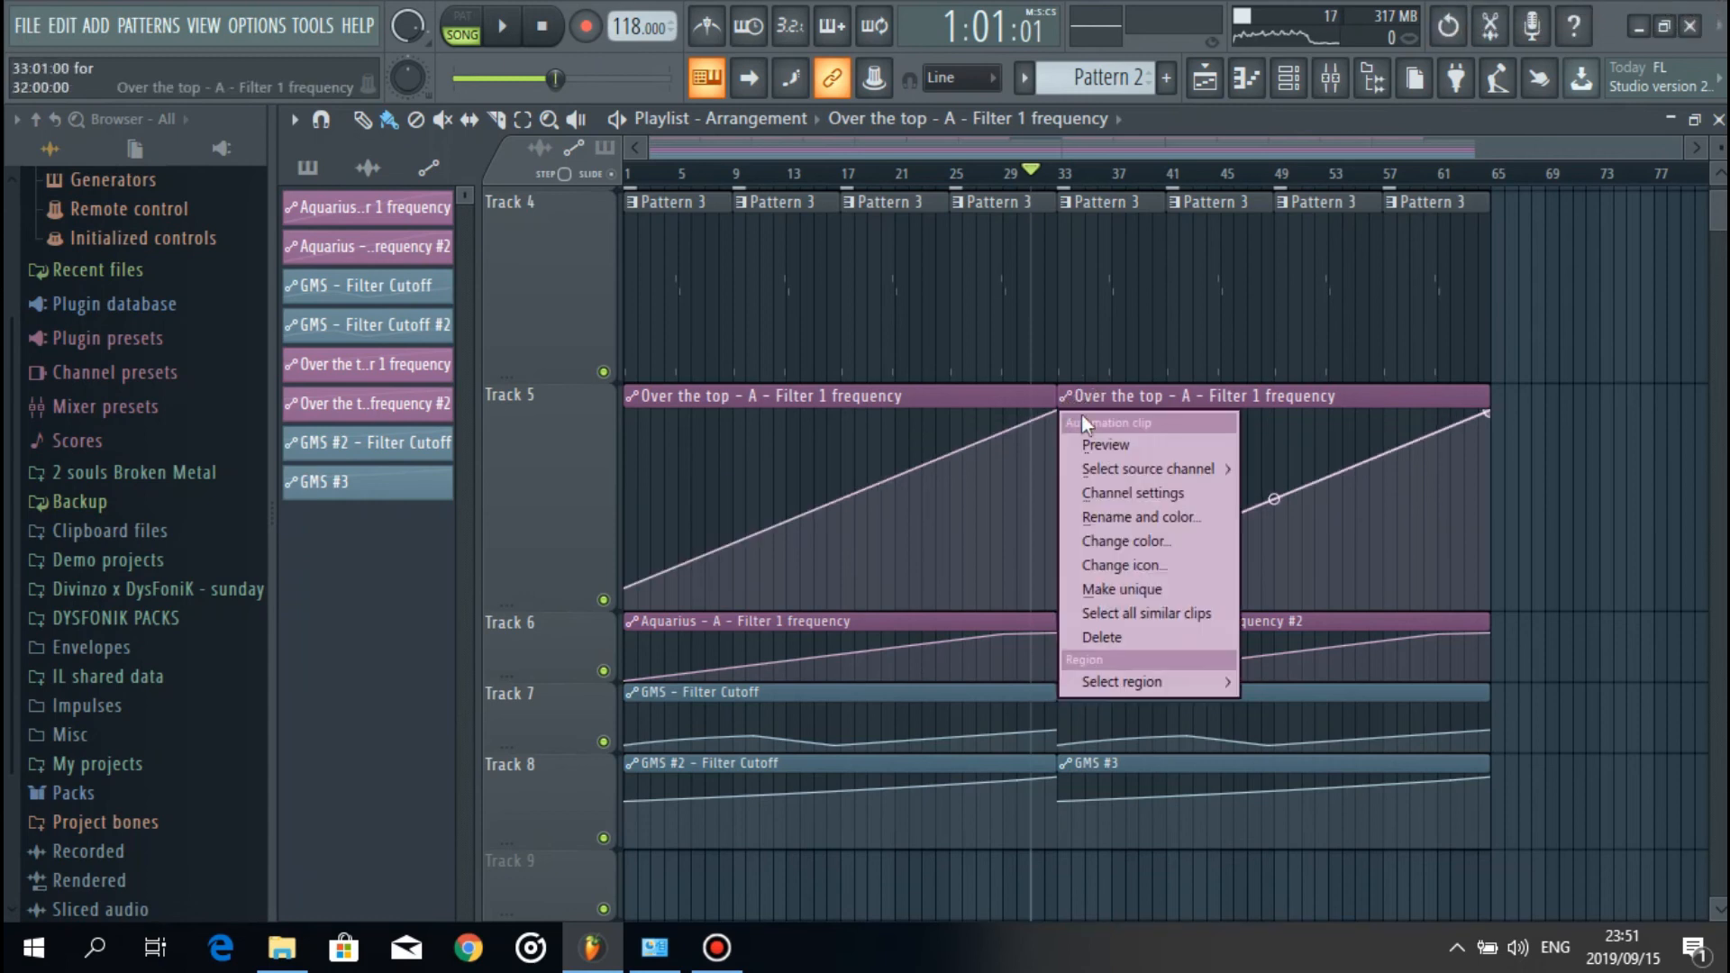
{"action": "left_click", "coordinate": [1131, 590]}
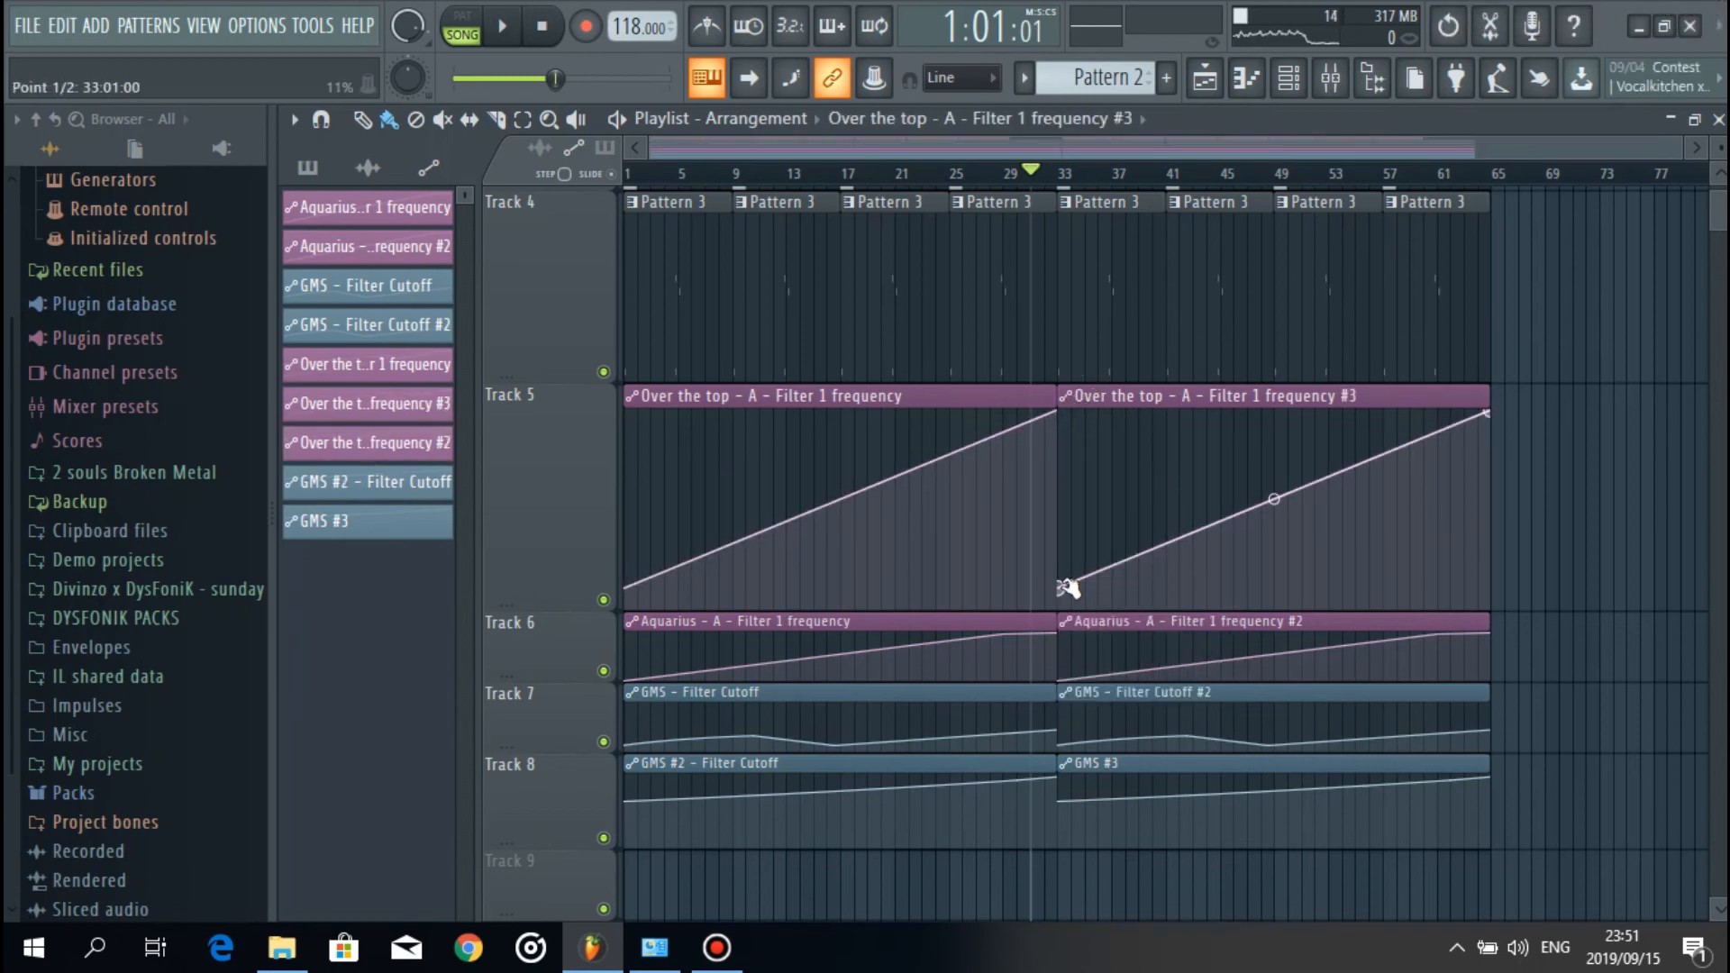
{"action": "left_click_drag", "start_coordinate": [1064, 586], "coordinate": [1067, 504]}
Step: Enlarge Track 6 and raise the starting point of the Aquarius filter clip at bar 33
{"action": "scroll", "coordinate": [755, 475], "scroll_direction": "down", "scroll_amount": 4}
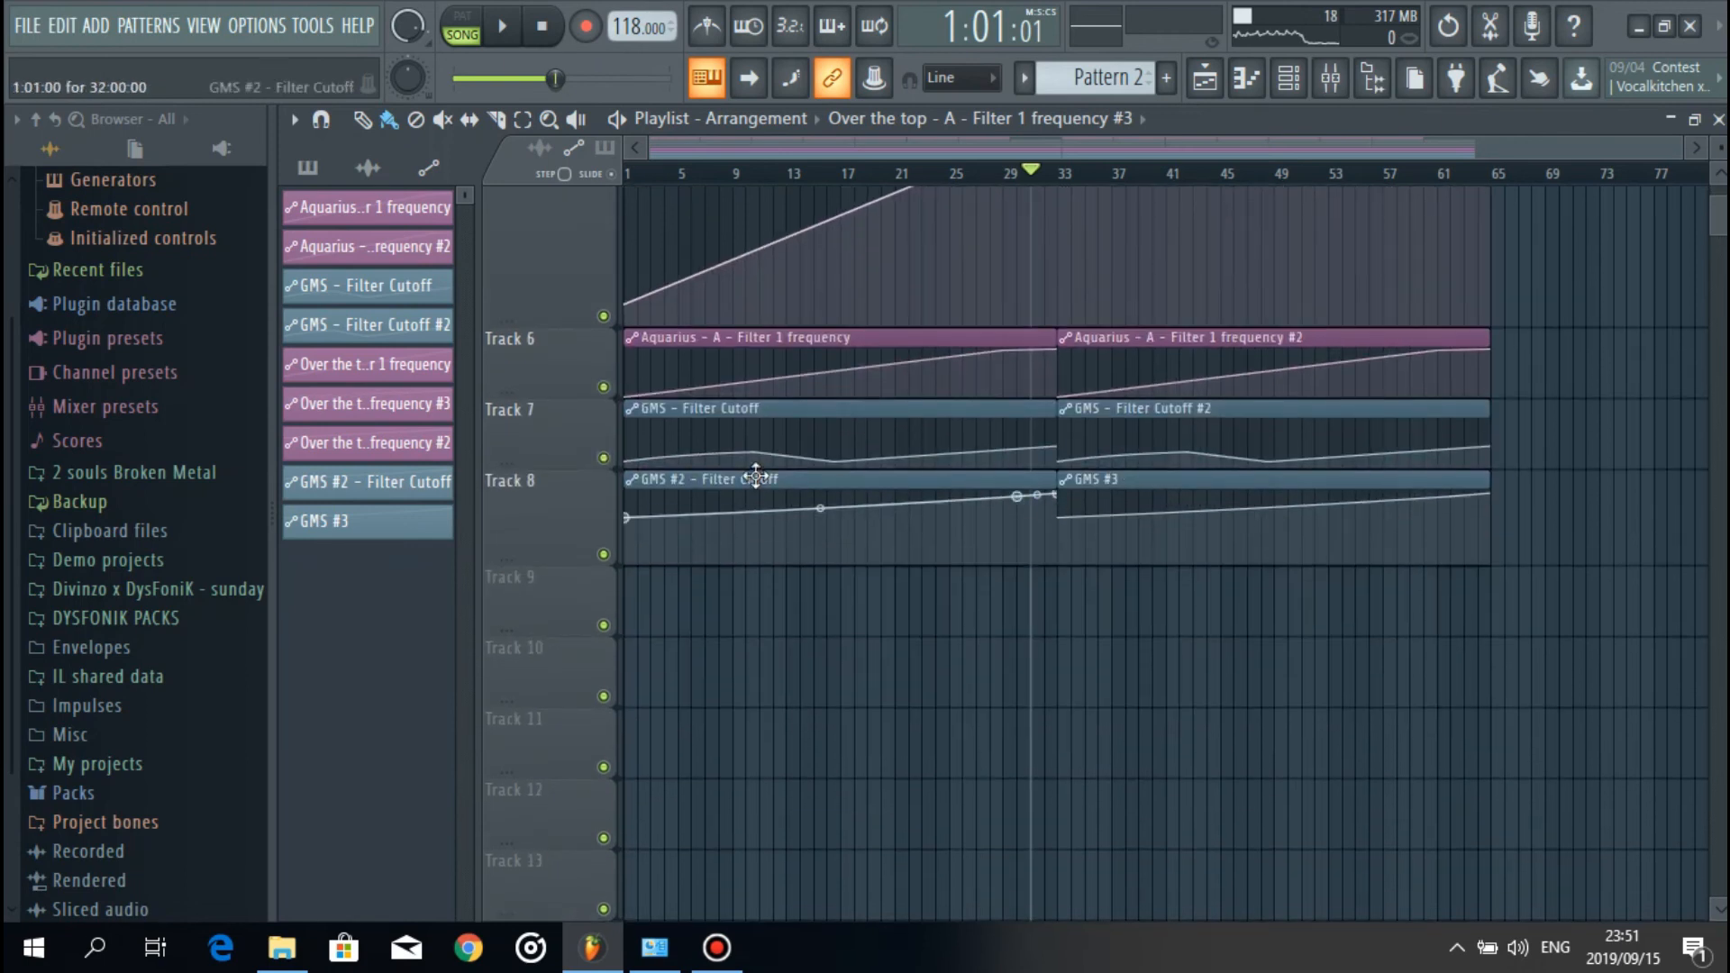
{"action": "left_click_drag", "start_coordinate": [536, 398], "coordinate": [538, 566]}
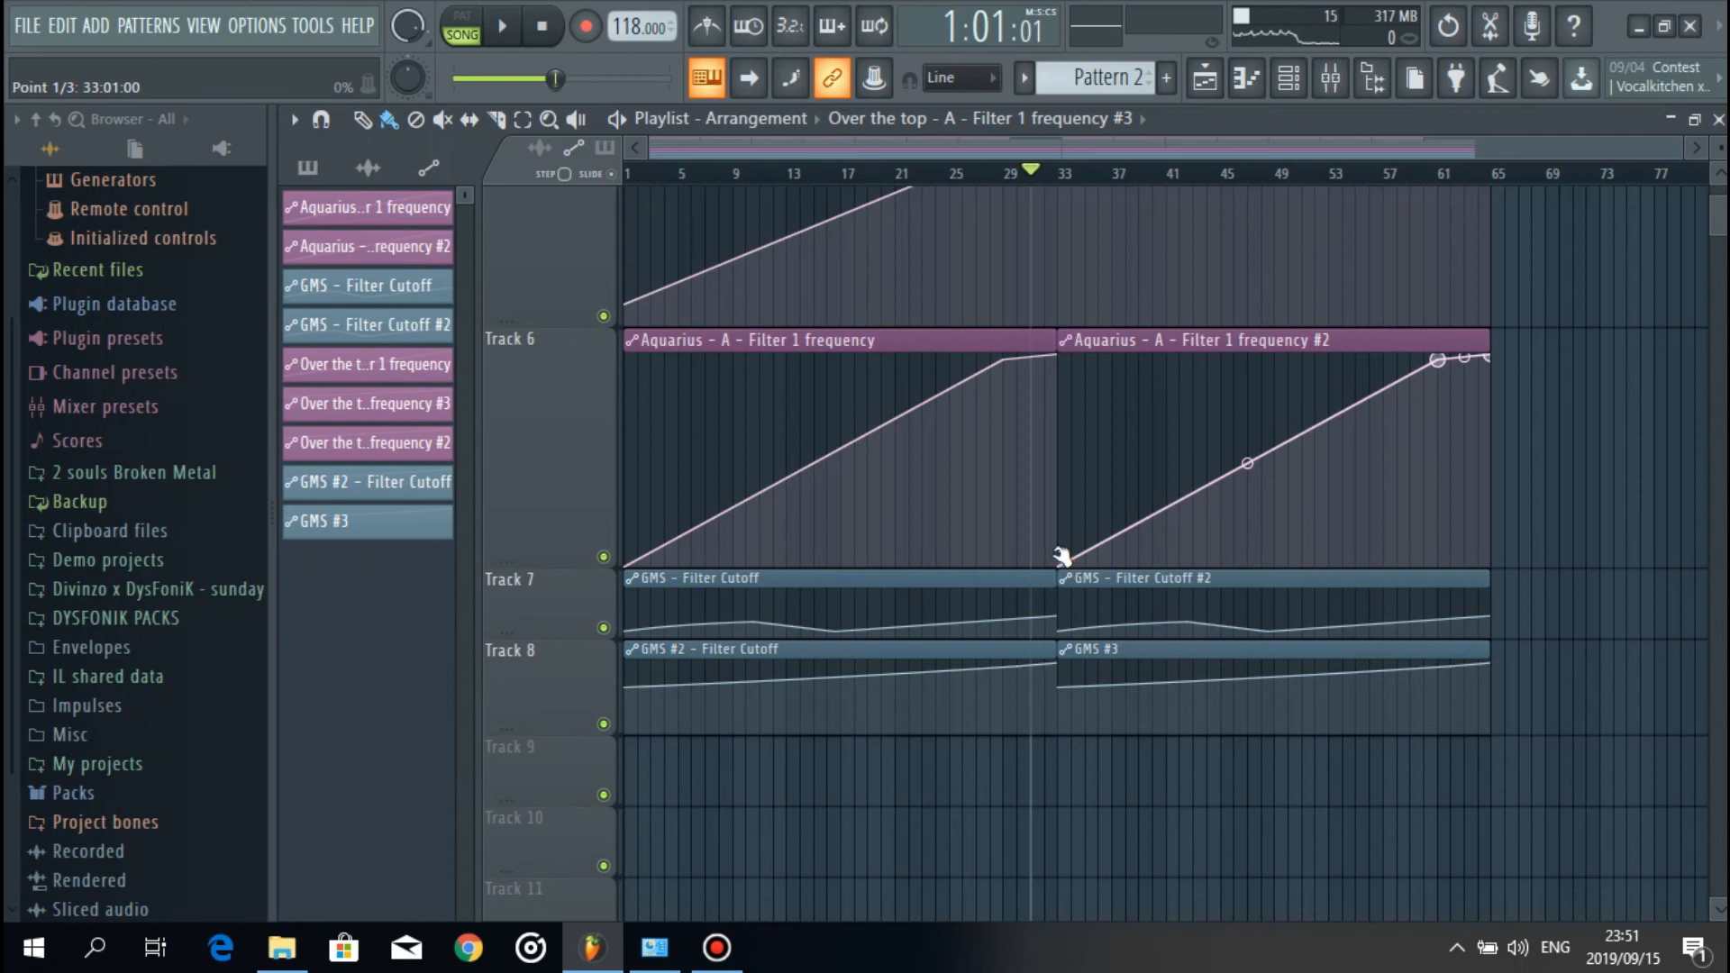
{"action": "left_click_drag", "start_coordinate": [1059, 564], "coordinate": [1056, 438]}
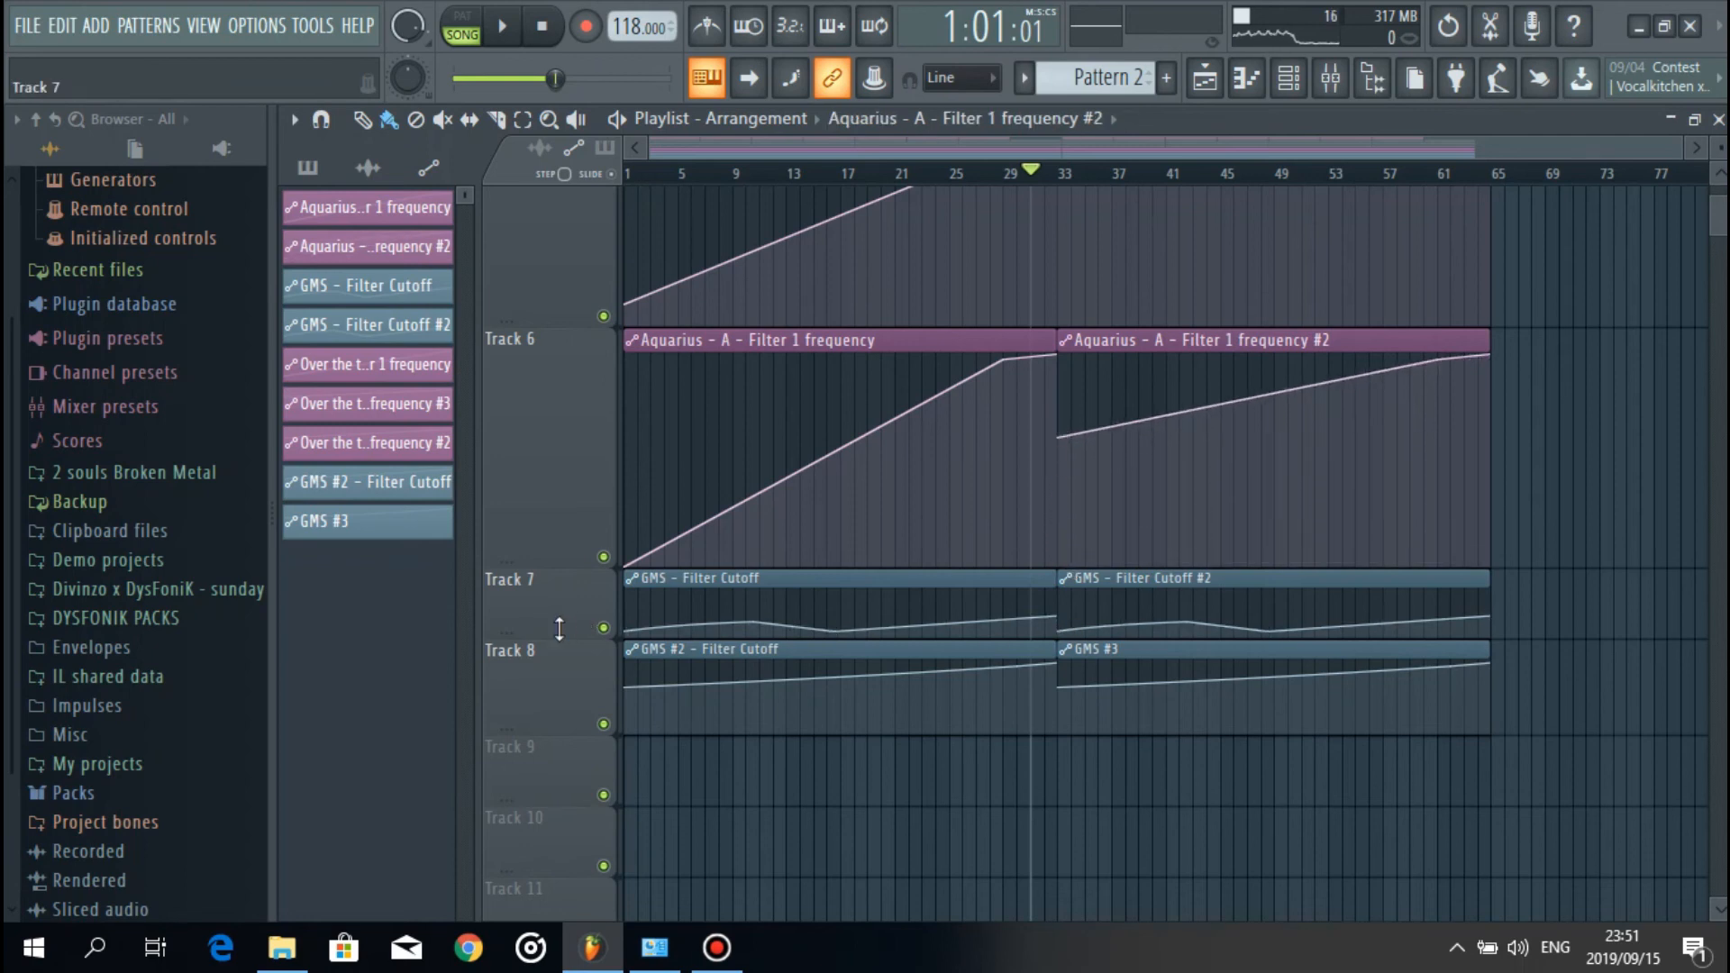
Step: Enlarge Tracks 7 and 8, raise the starting points of their bar 33 filter cutoff clips, and reduce Track 8's height again
{"action": "left_click_drag", "start_coordinate": [559, 629], "coordinate": [559, 783]}
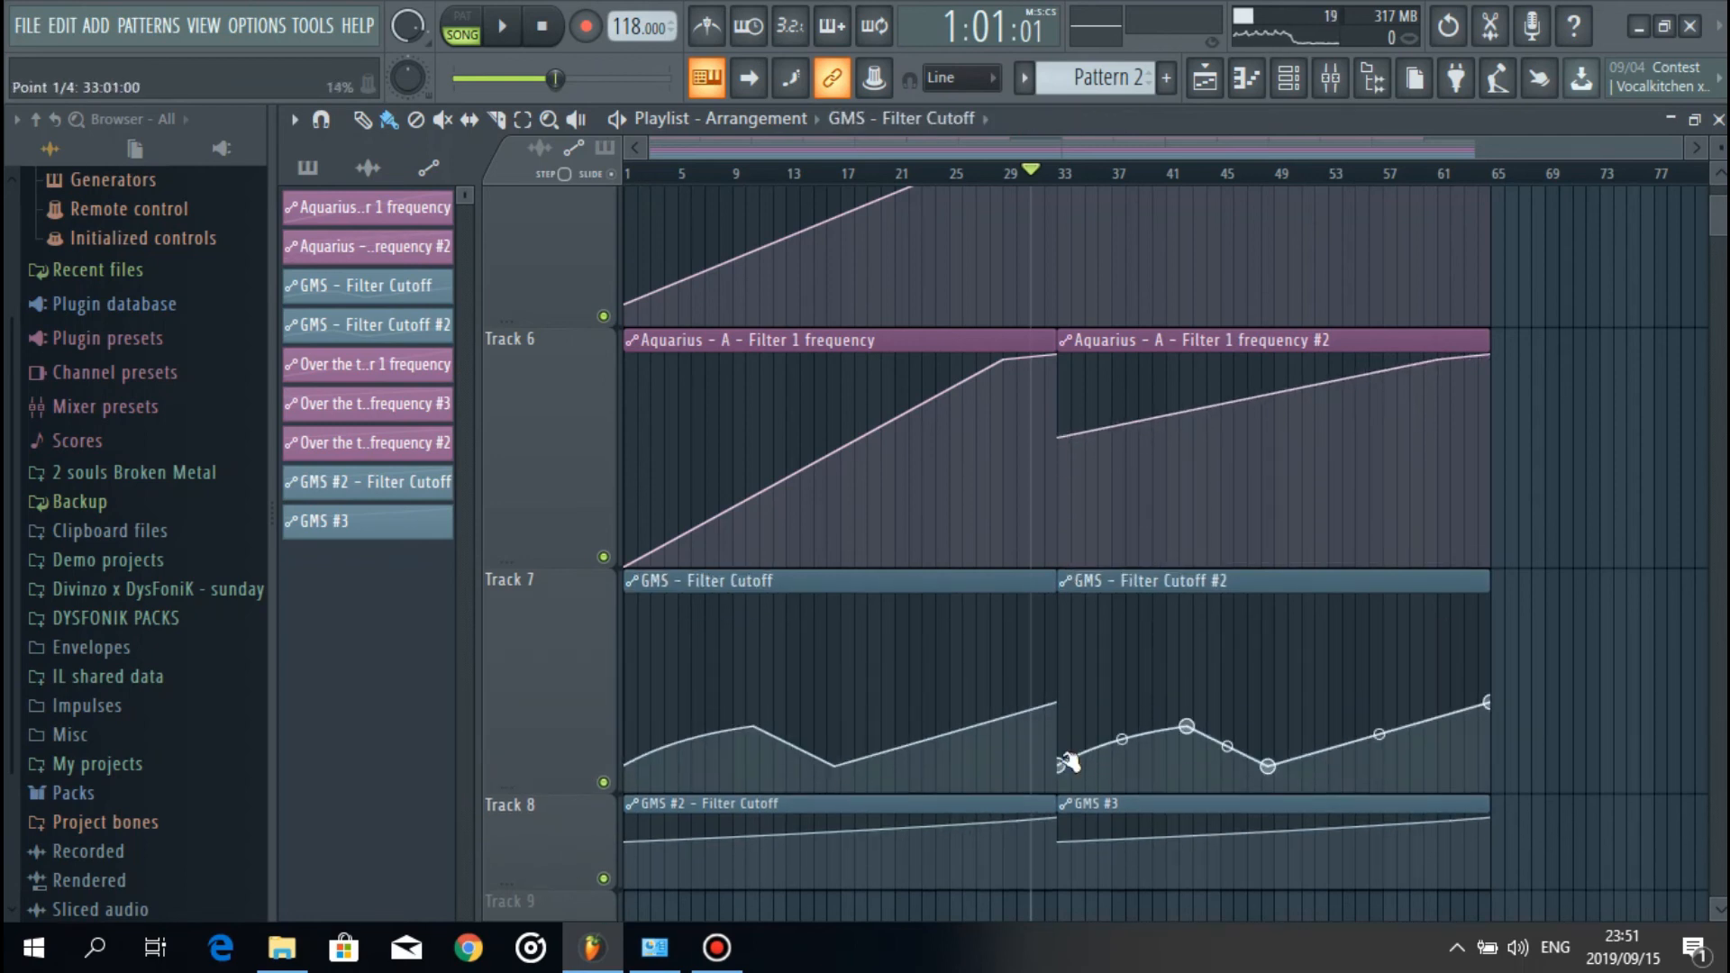
{"action": "scroll", "coordinate": [733, 660], "scroll_direction": "down", "scroll_amount": 3}
{"action": "left_click_drag", "start_coordinate": [563, 667], "coordinate": [565, 885]}
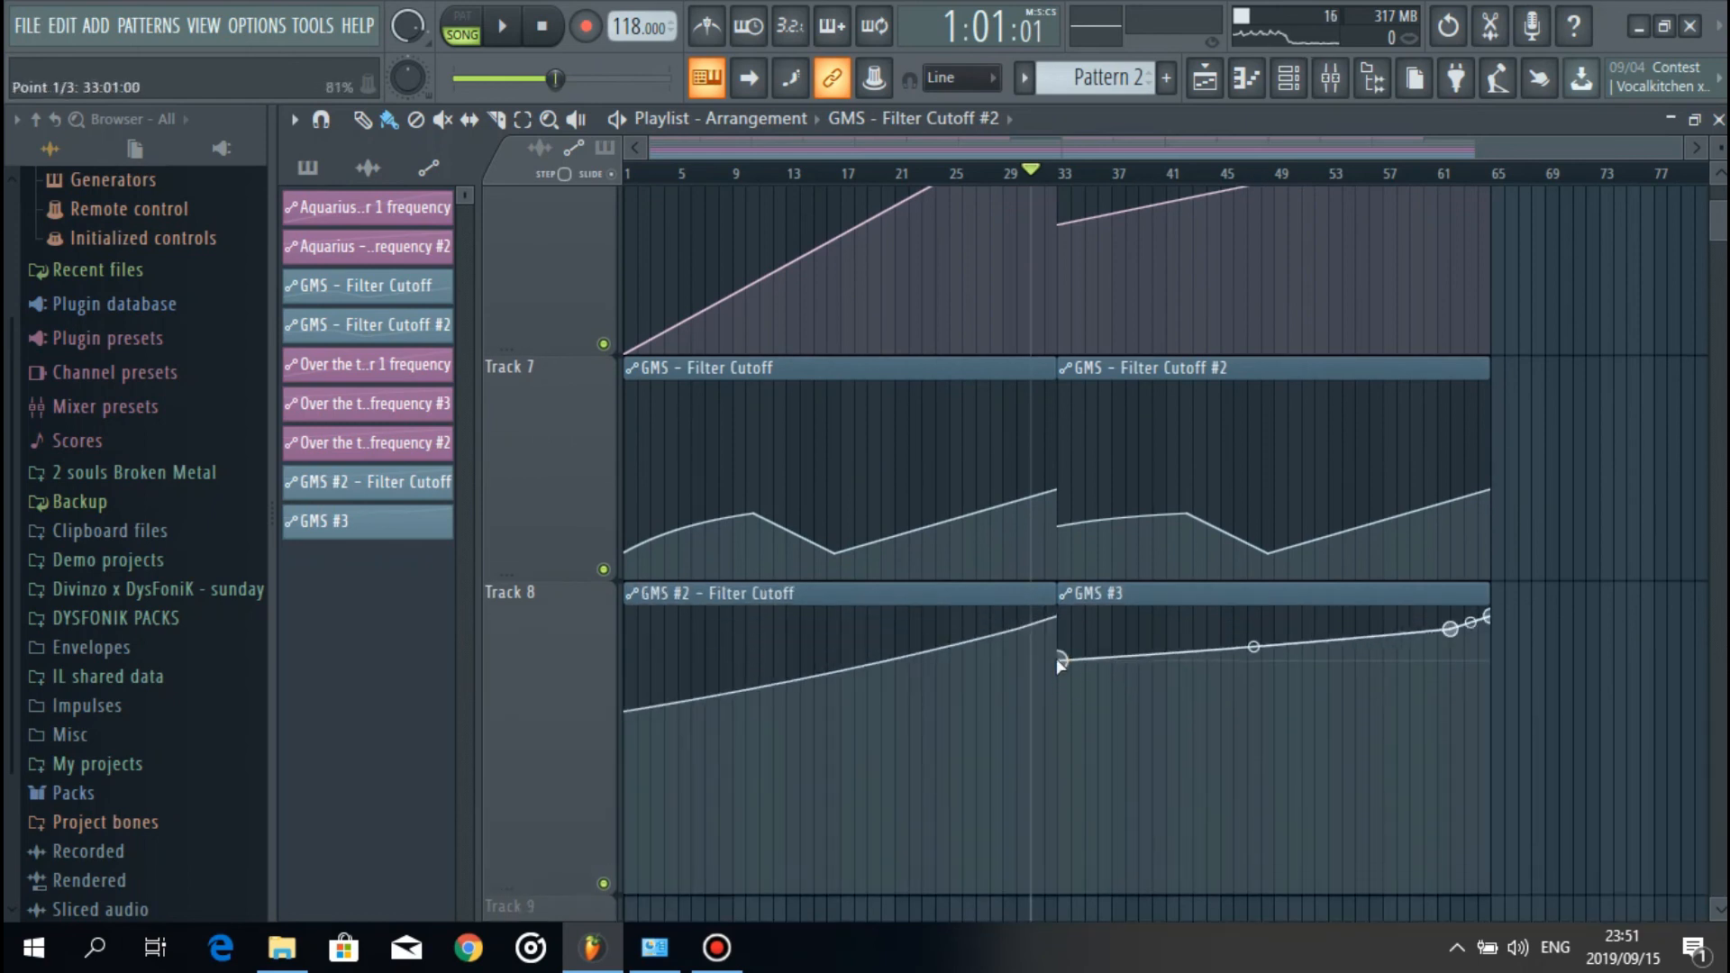
{"action": "left_click_drag", "start_coordinate": [571, 878], "coordinate": [581, 741]}
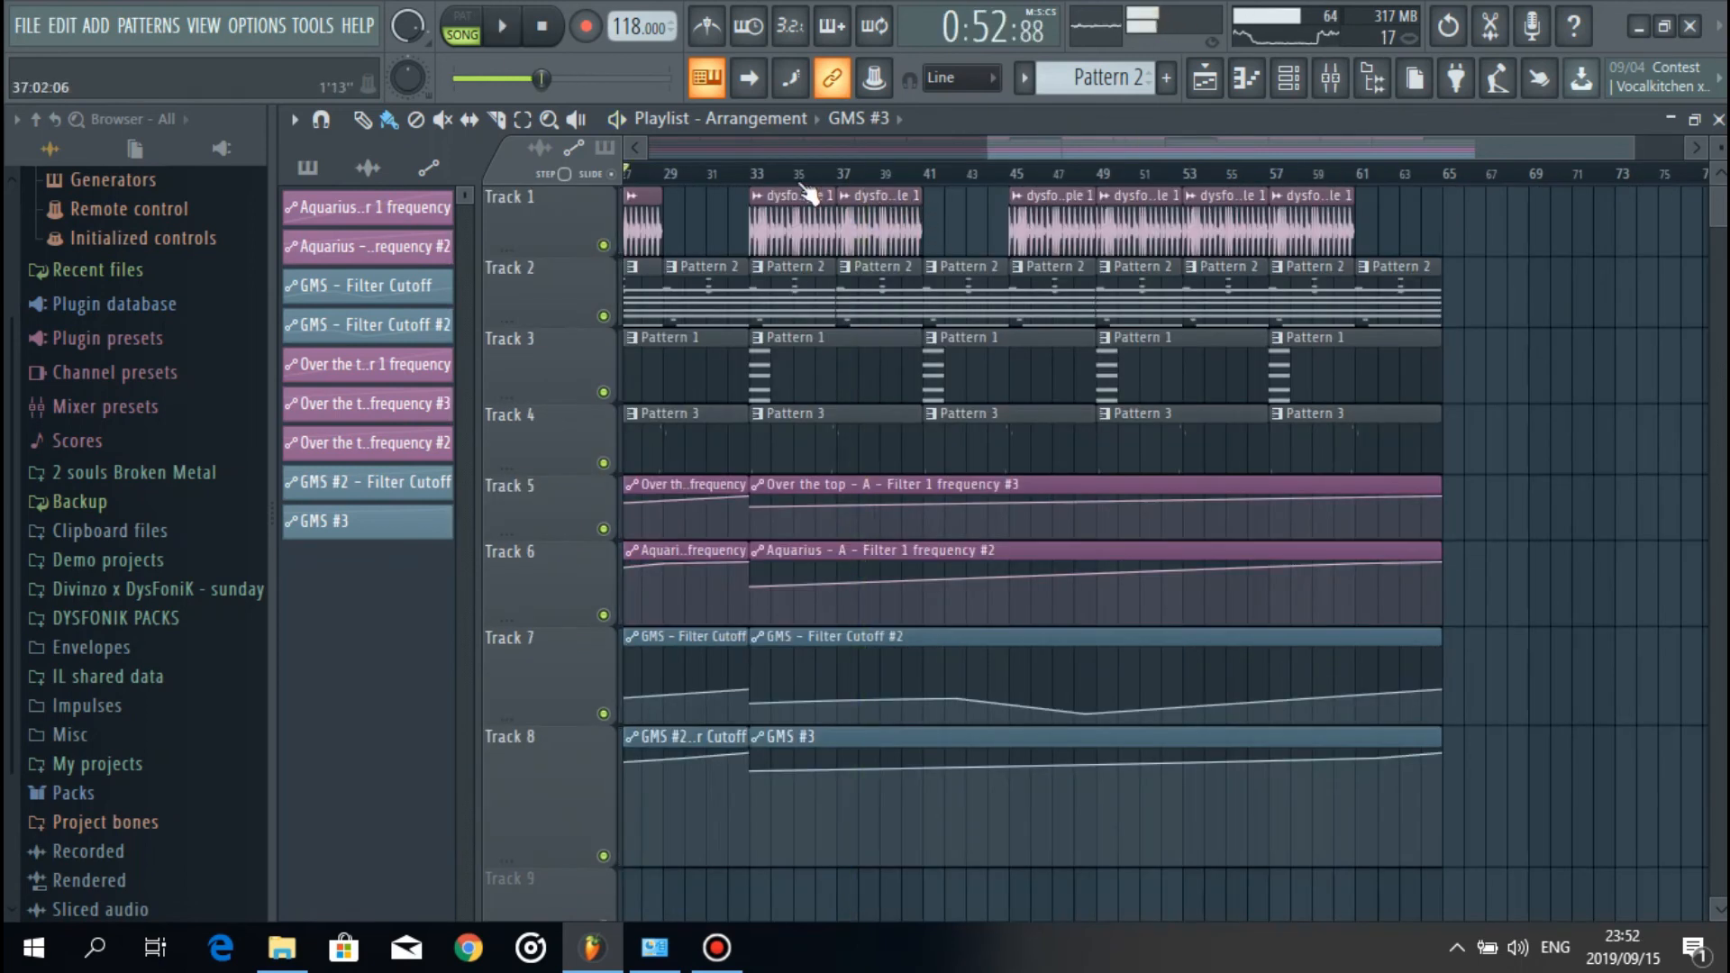
Step: Set bars 1 to 8 of the playlist as the playback range and pick Pattern 2 from its Track 2 clip
{"action": "left_click_drag", "start_coordinate": [977, 150], "coordinate": [473, 152]}
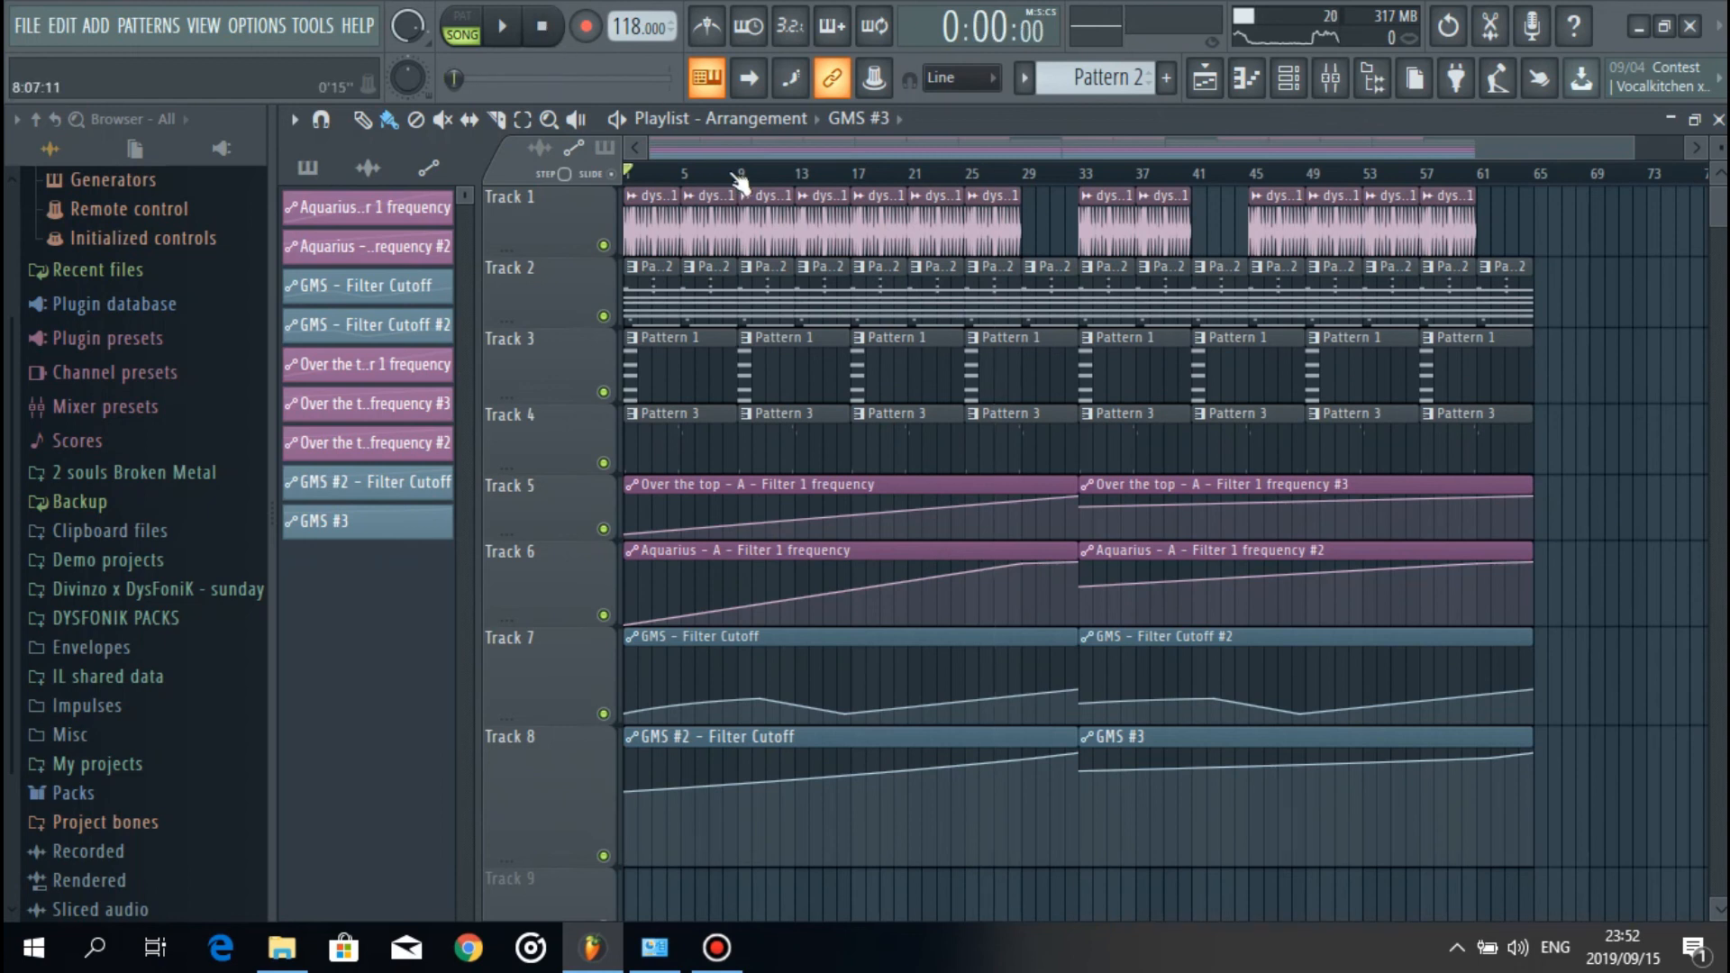
{"action": "left_click_drag", "start_coordinate": [732, 171], "coordinate": [556, 173]}
{"action": "scroll", "coordinate": [937, 699], "scroll_direction": "down", "scroll_amount": 2}
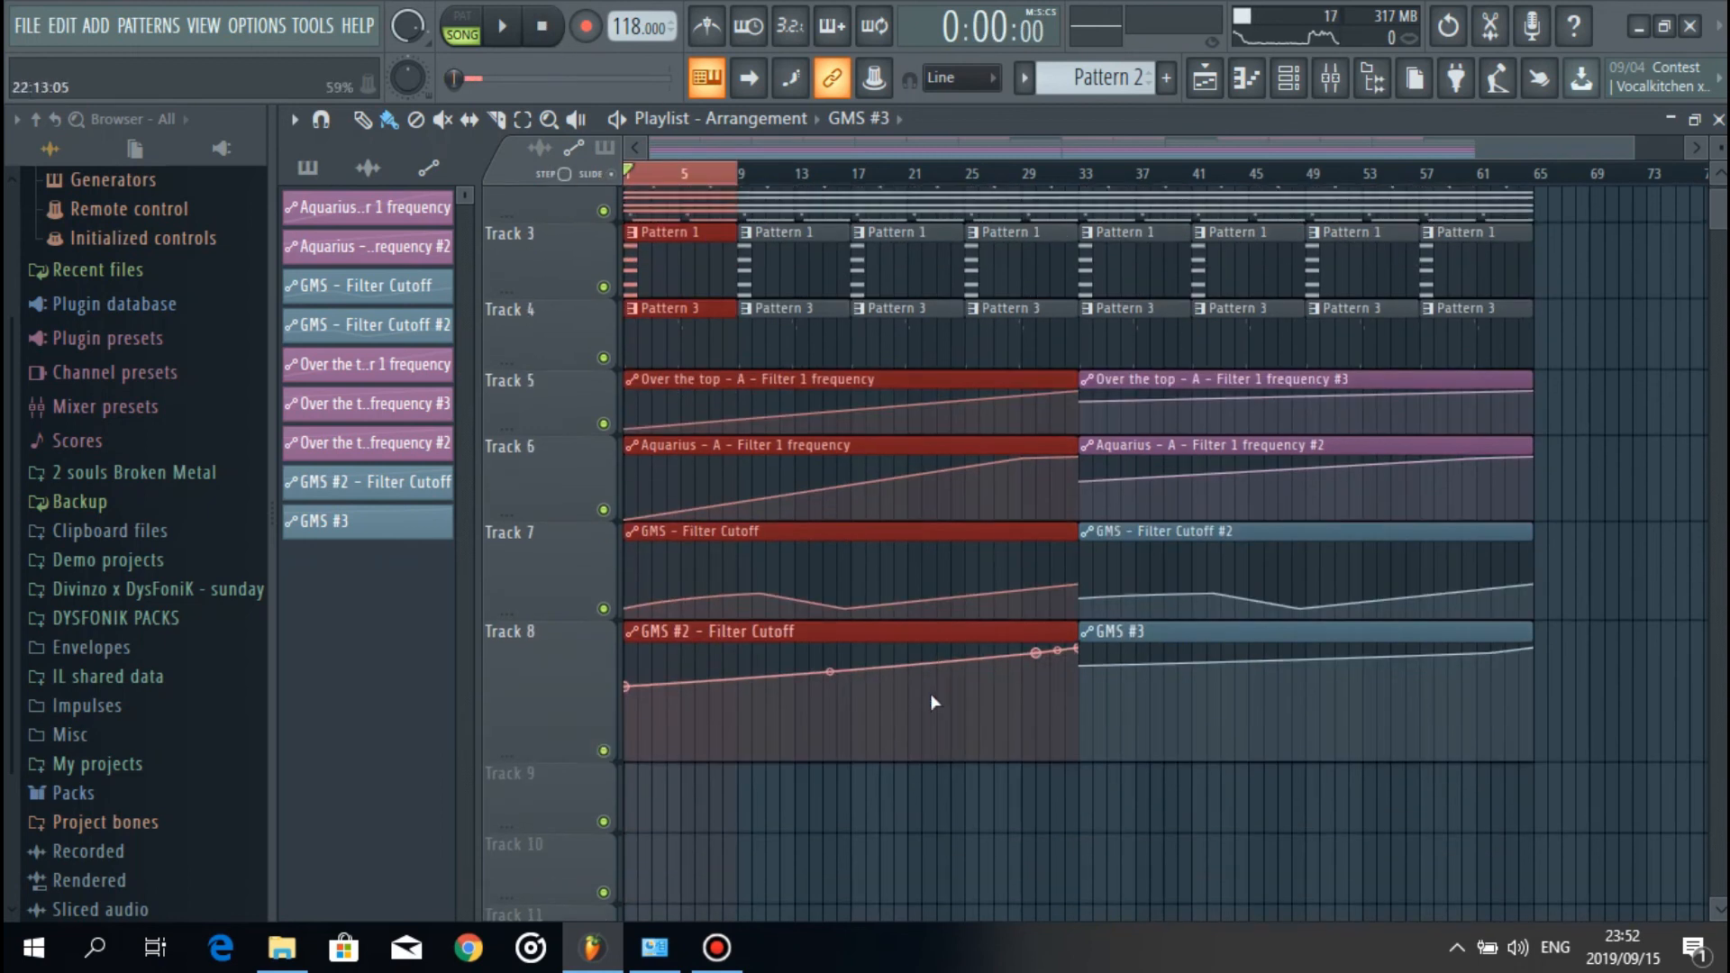
{"action": "left_click_drag", "start_coordinate": [1637, 147], "coordinate": [1103, 146]}
{"action": "scroll", "coordinate": [790, 306], "scroll_direction": "up", "scroll_amount": 2}
{"action": "left_click", "coordinate": [676, 306]}
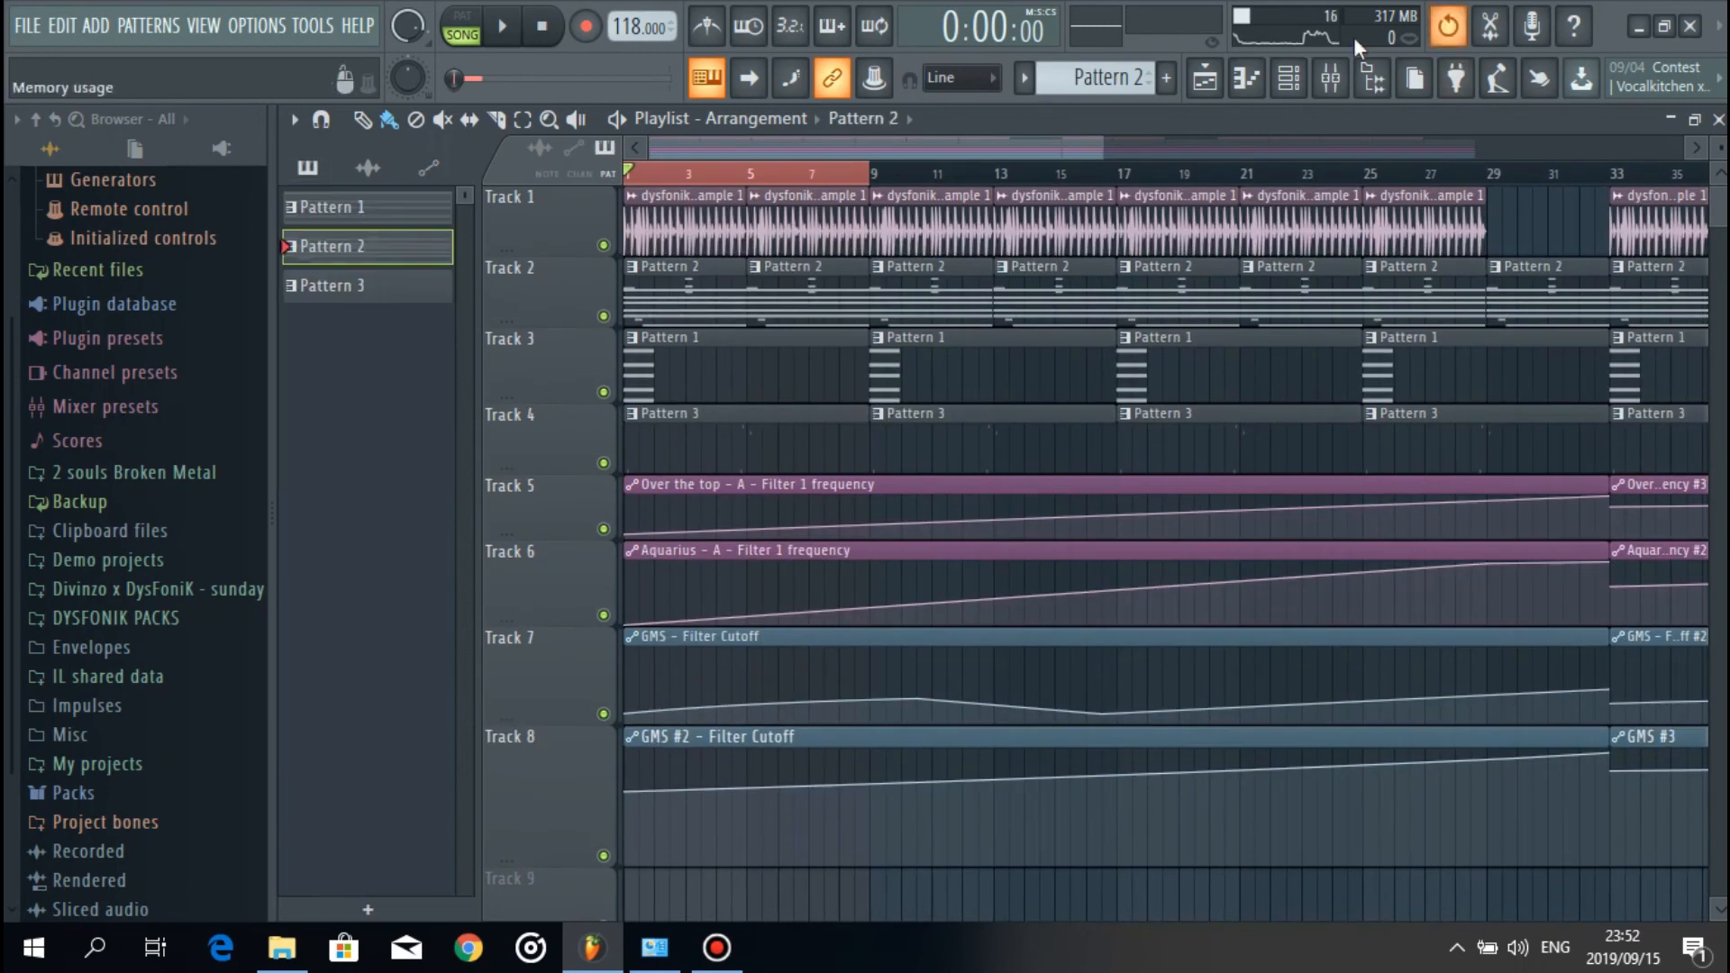
Step: Show the unsorted channels in the channel rack and add a new GMS channel
{"action": "left_click", "coordinate": [1308, 84]}
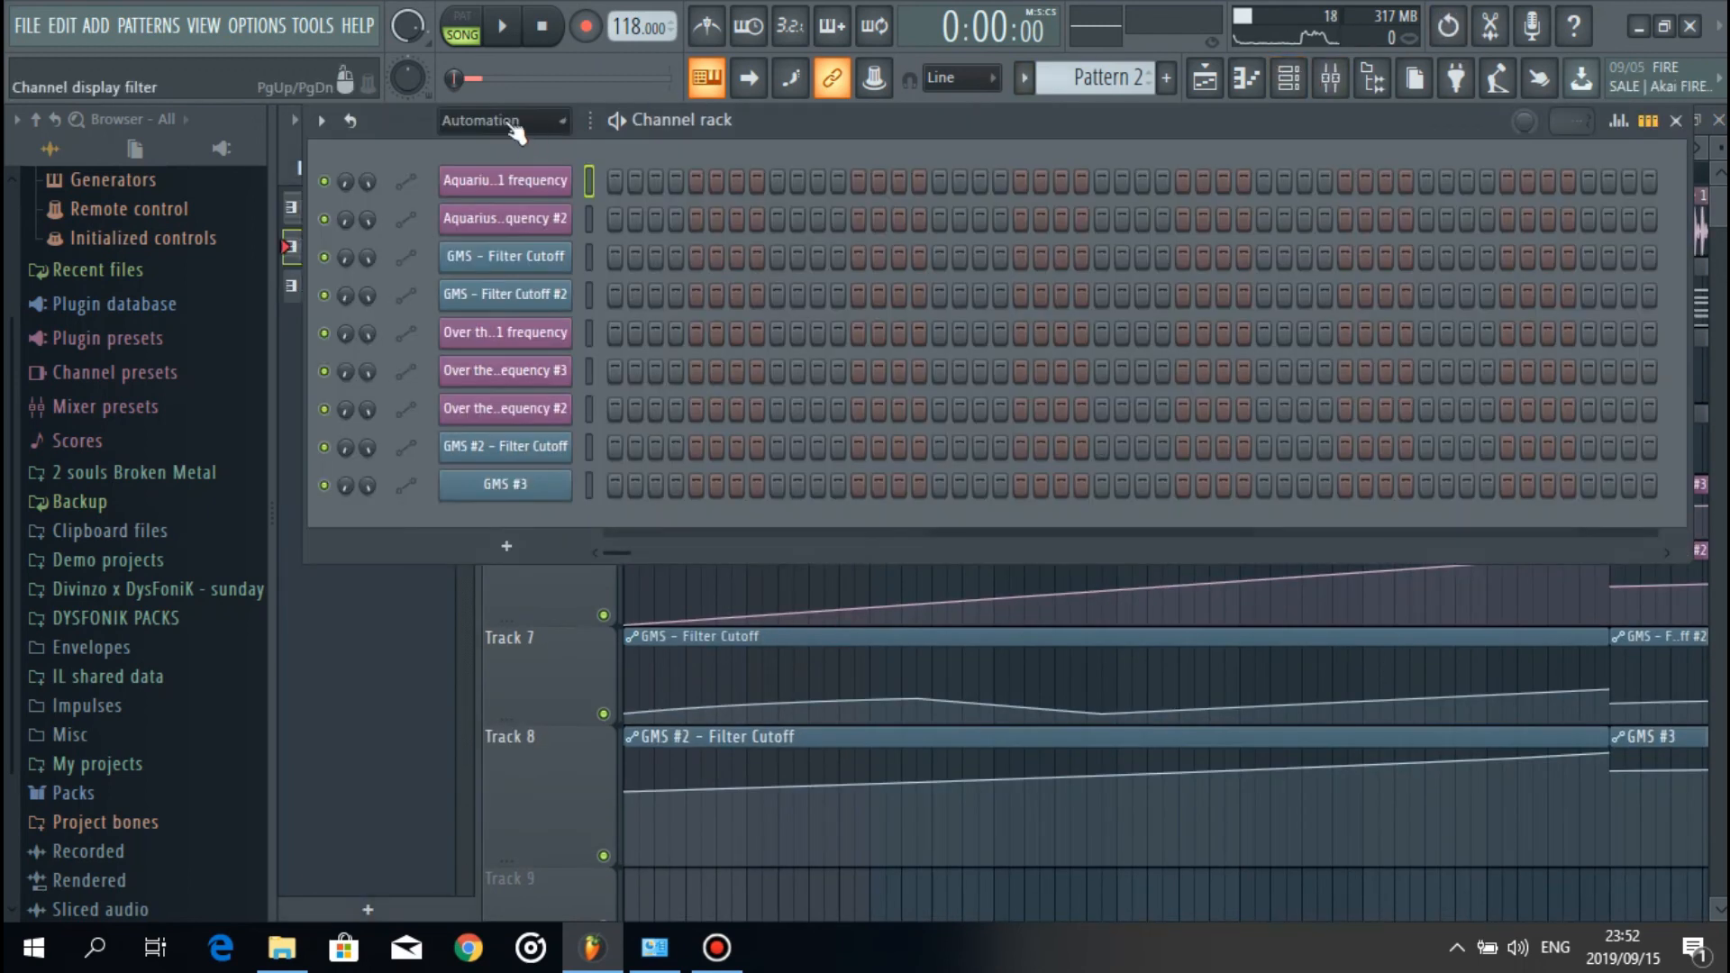
{"action": "scroll", "coordinate": [516, 133], "scroll_direction": "down", "scroll_amount": 1}
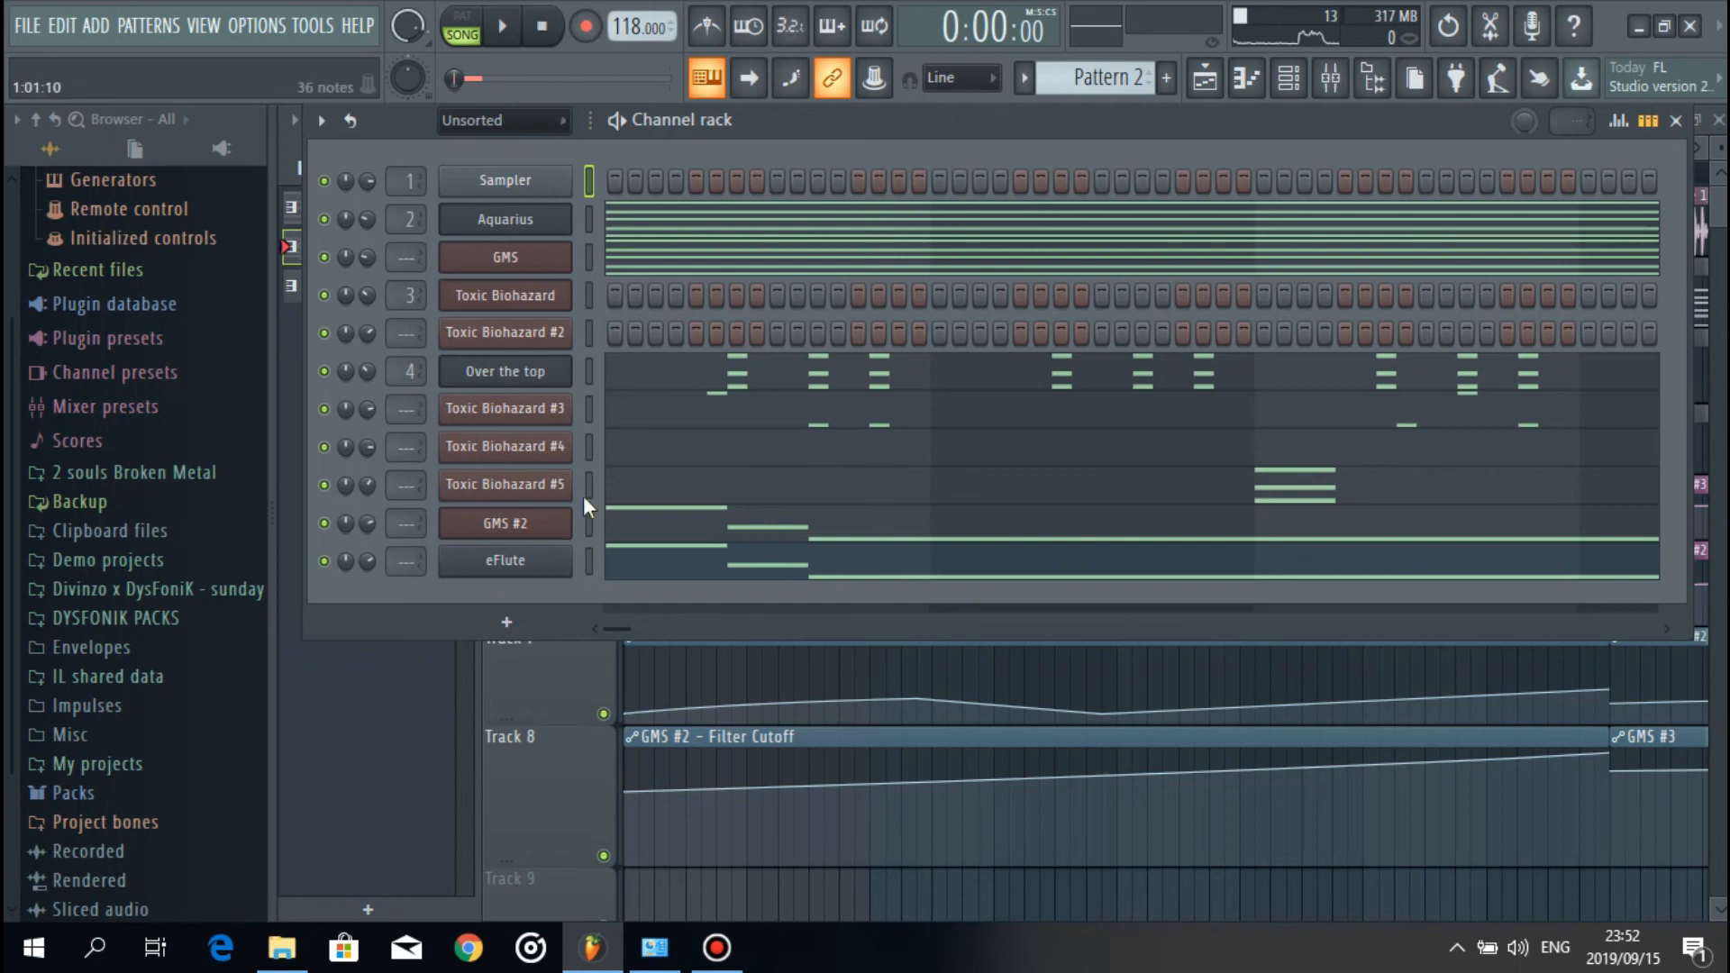
{"action": "left_click", "coordinate": [518, 619]}
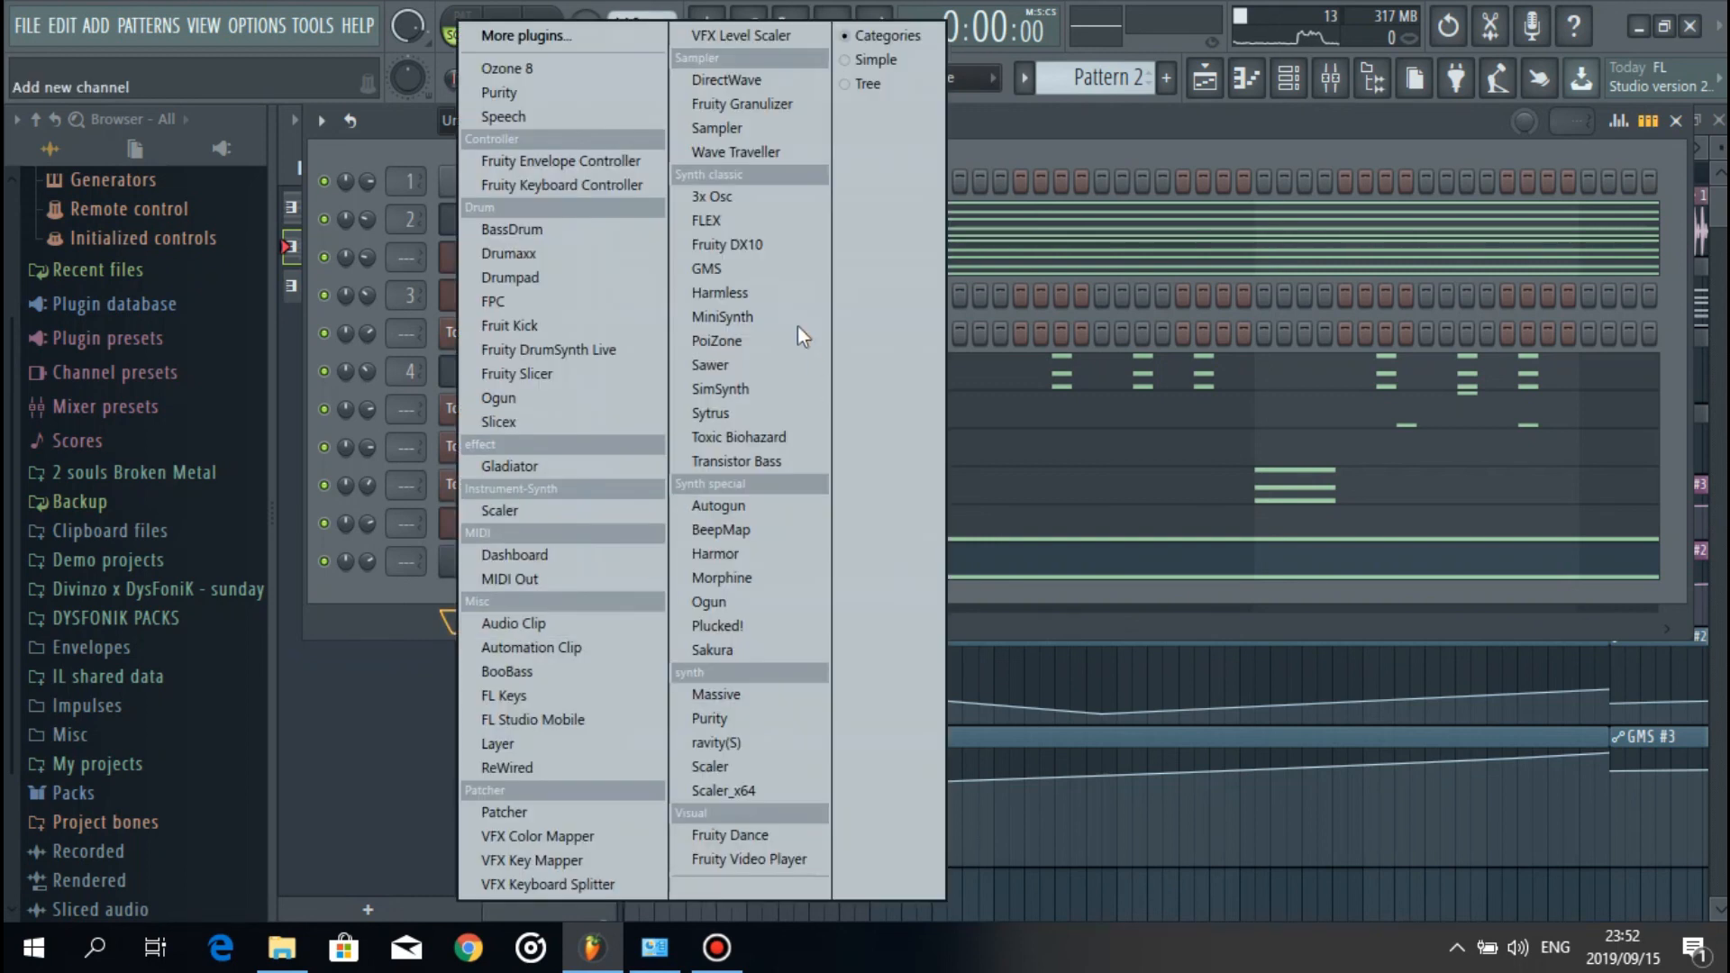
{"action": "left_click", "coordinate": [775, 268]}
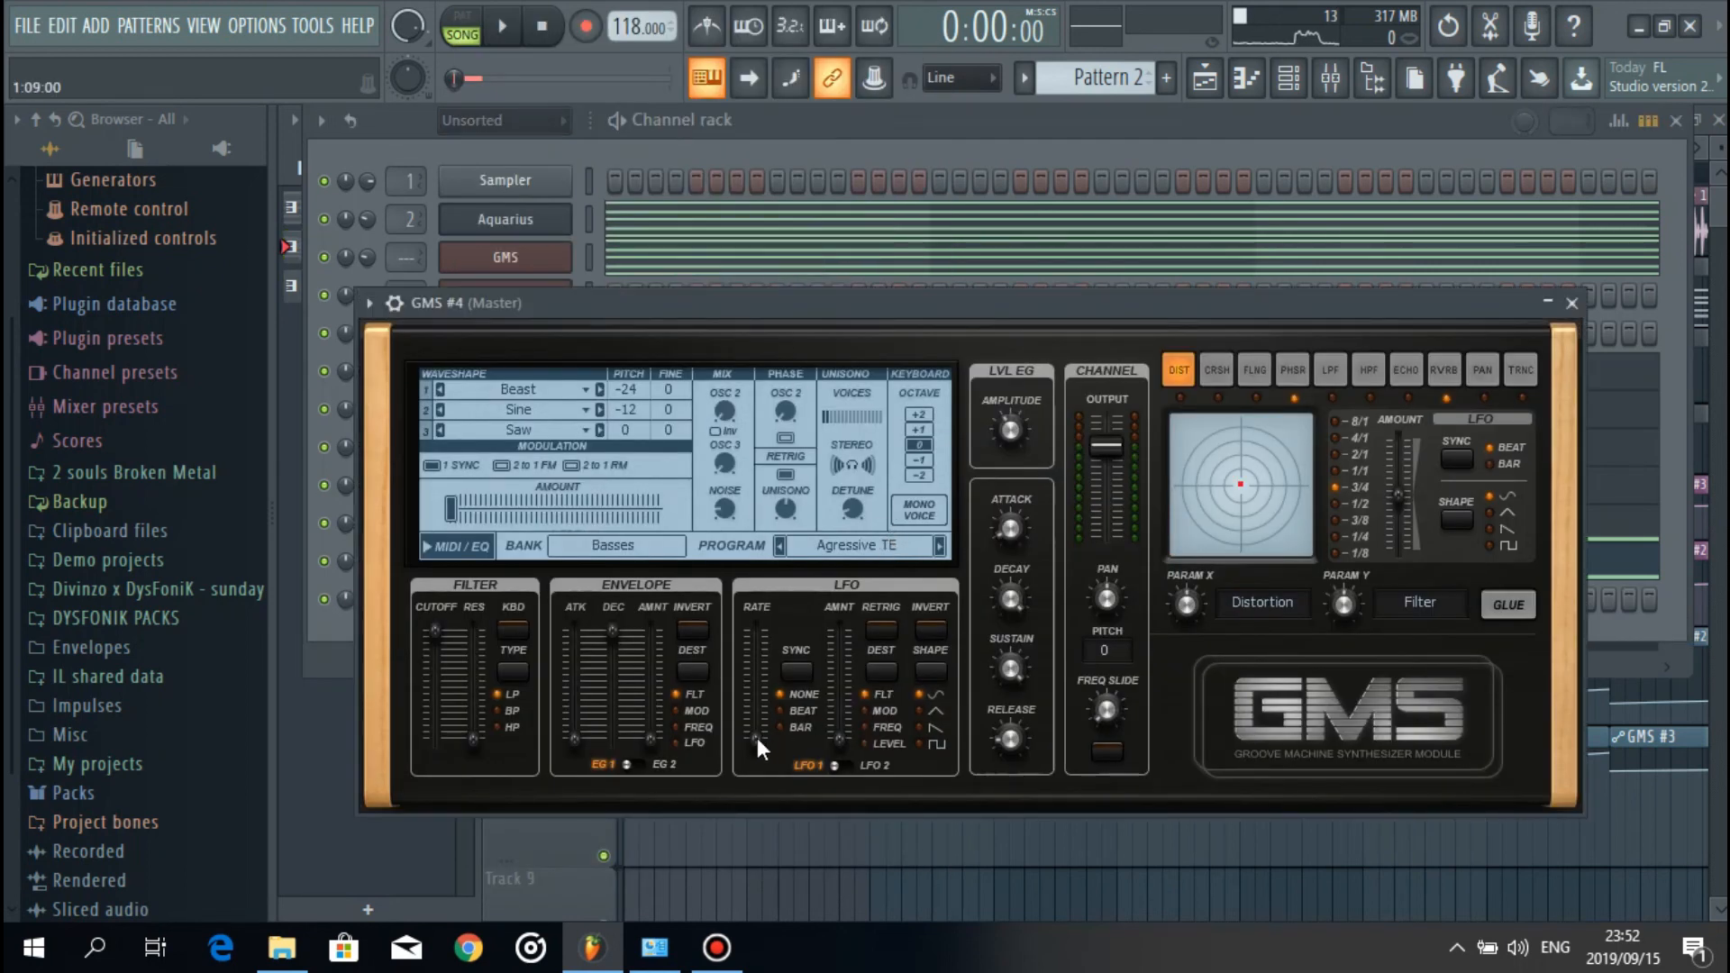
Step: Load the Keys 3 preset from the Leads & Synths bank into the new GMS and close the plugin
{"action": "left_click", "coordinate": [706, 540]}
{"action": "left_click", "coordinate": [757, 512]}
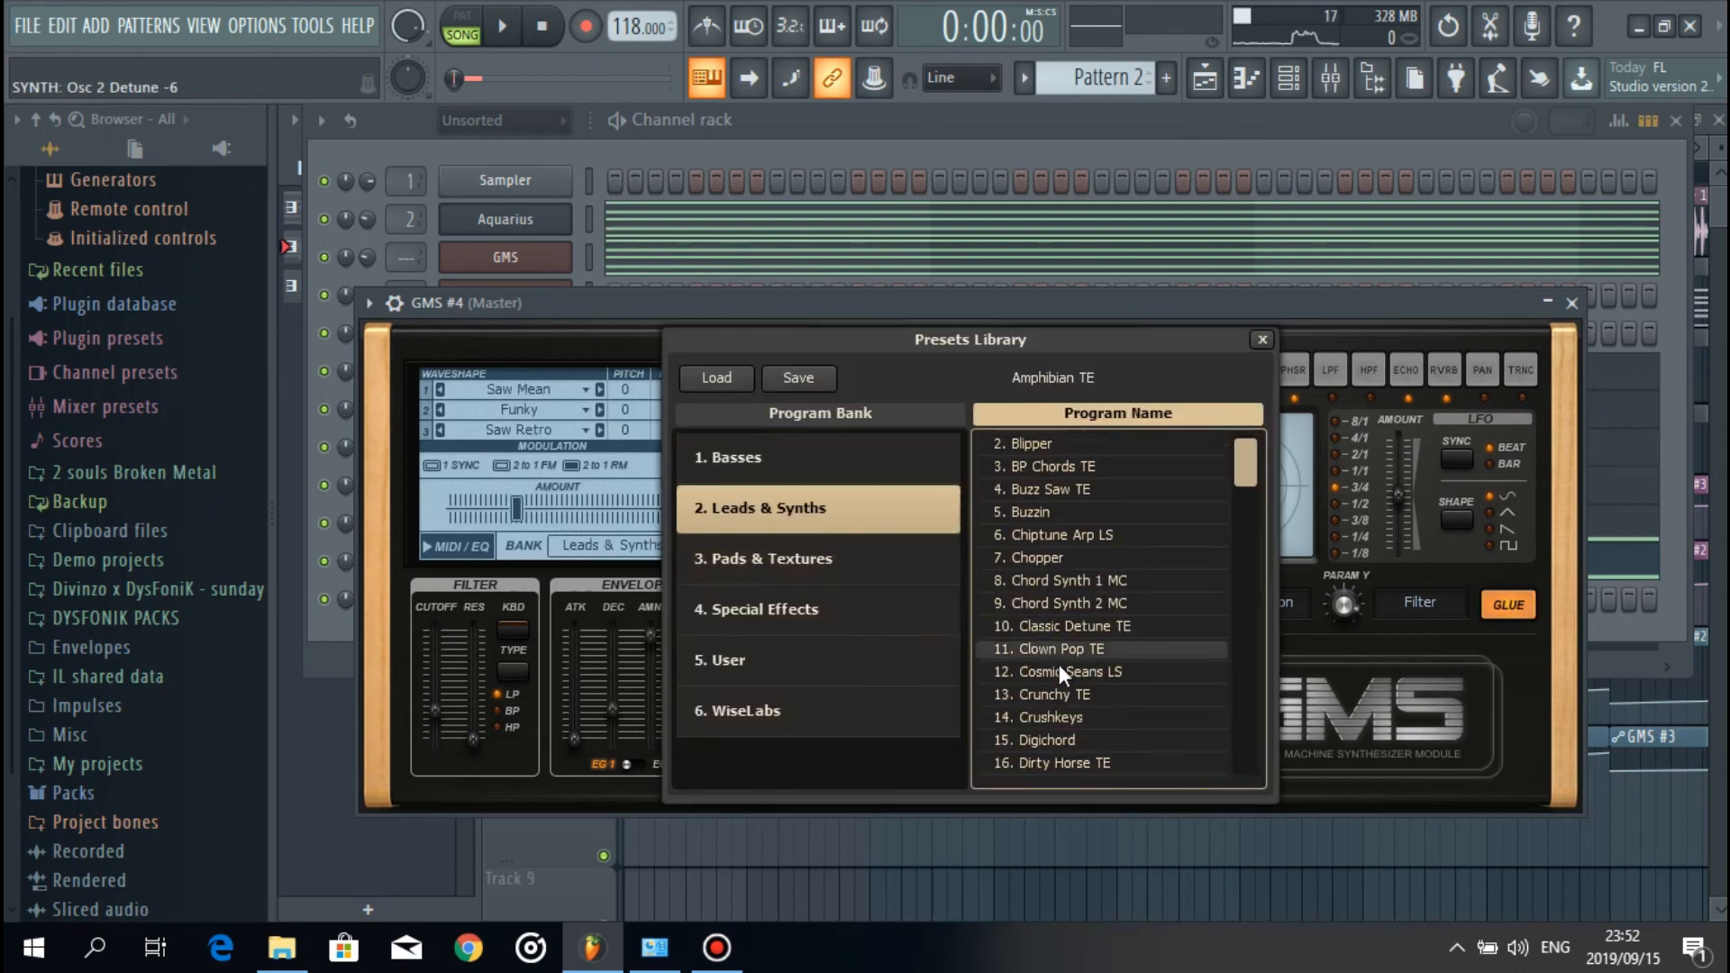
{"action": "scroll", "coordinate": [1072, 666], "scroll_direction": "down", "scroll_amount": 2}
{"action": "scroll", "coordinate": [1088, 673], "scroll_direction": "down", "scroll_amount": 7}
{"action": "left_click", "coordinate": [1089, 677]}
{"action": "left_click", "coordinate": [1090, 692]}
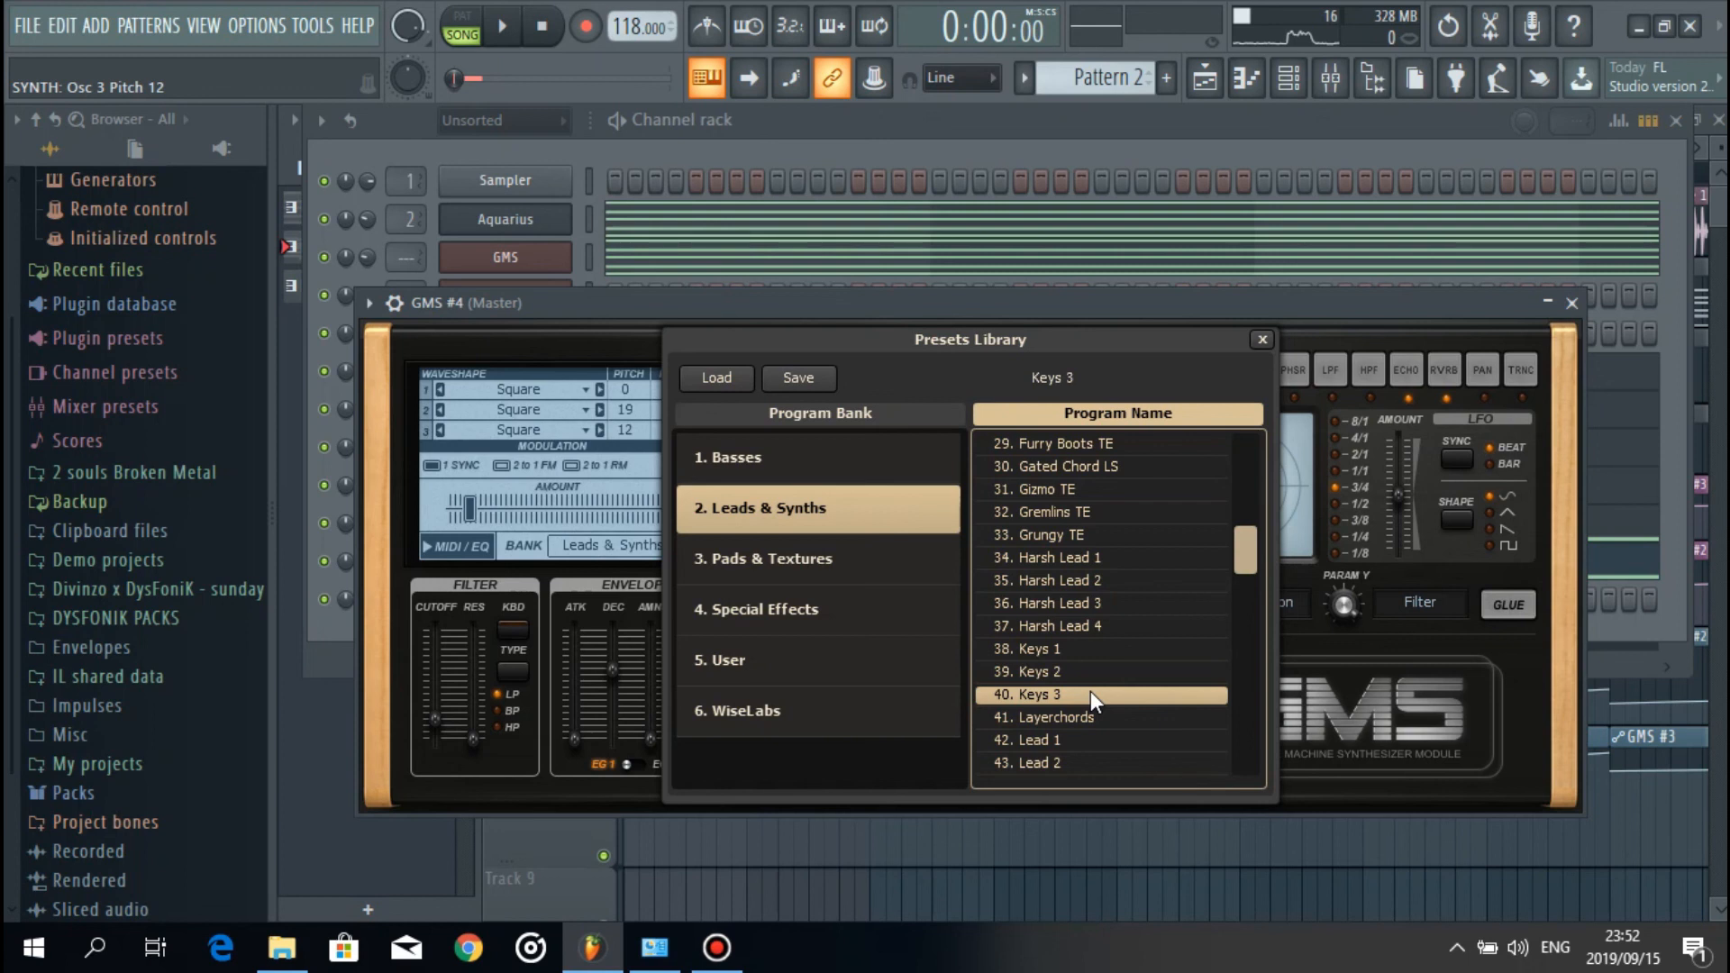
{"action": "left_click", "coordinate": [1571, 302]}
Step: Open the GMS #4 piano roll and place a one-step G#5 note at the start of bar 1
{"action": "key", "text": "space"}
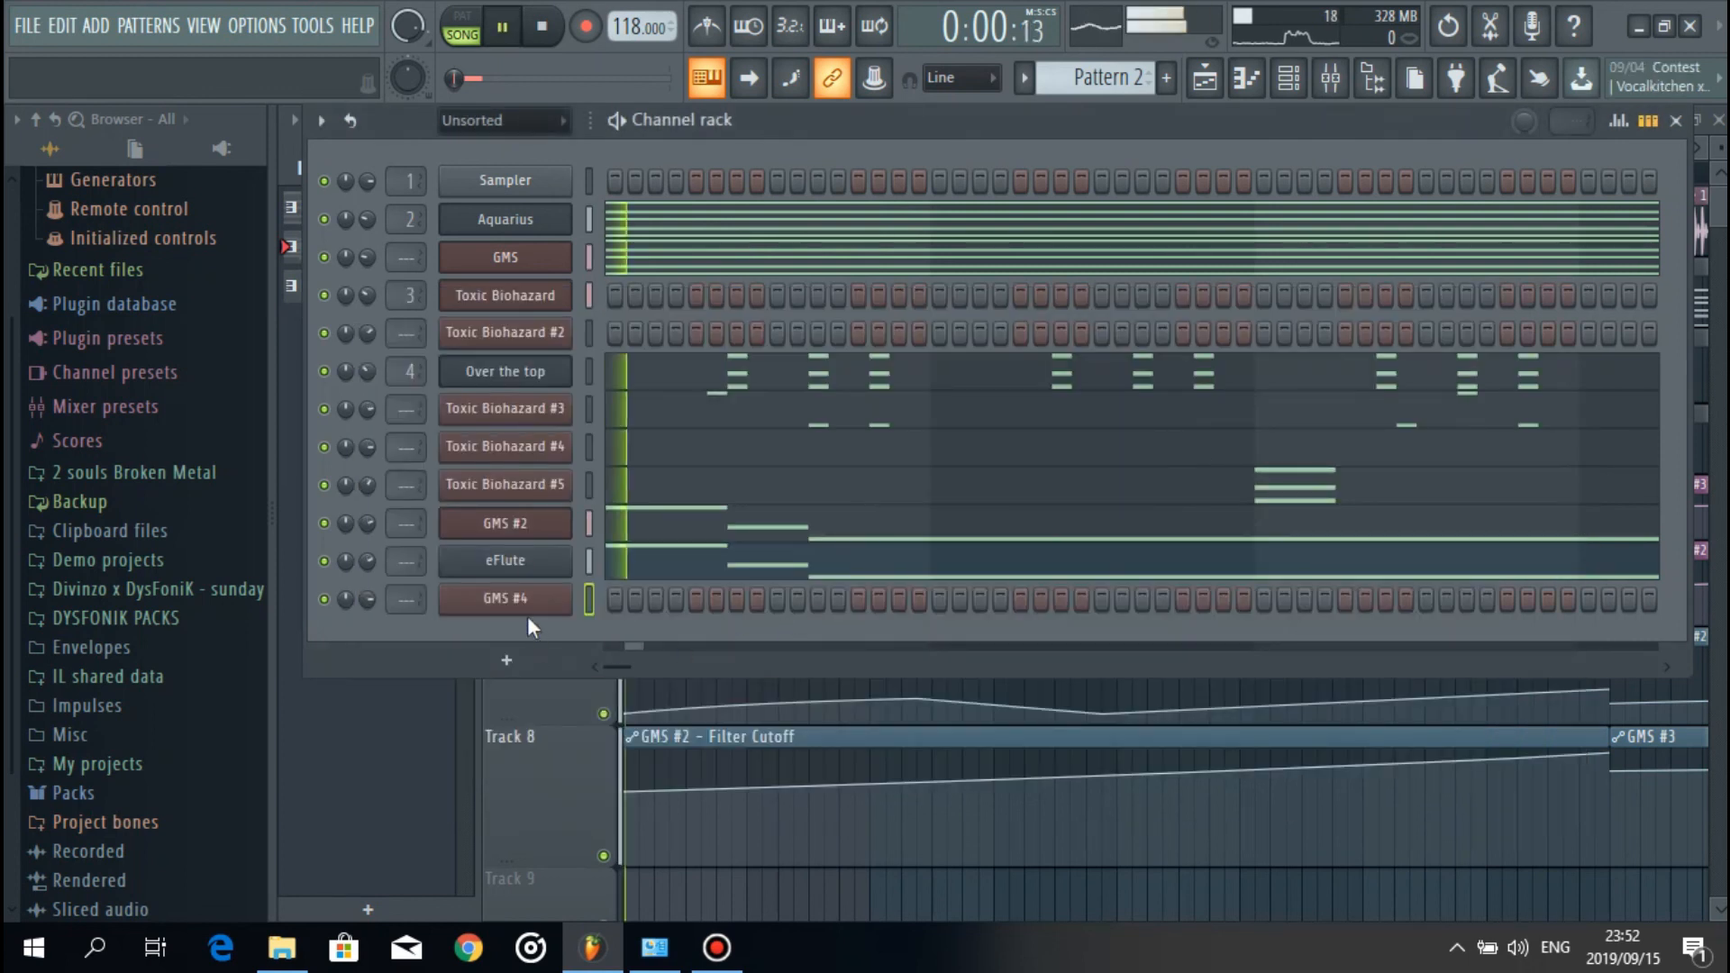
{"action": "key", "text": "space"}
{"action": "right_click", "coordinate": [527, 602]}
{"action": "left_click", "coordinate": [647, 598]}
{"action": "scroll", "coordinate": [662, 589], "scroll_direction": "up", "scroll_amount": 5}
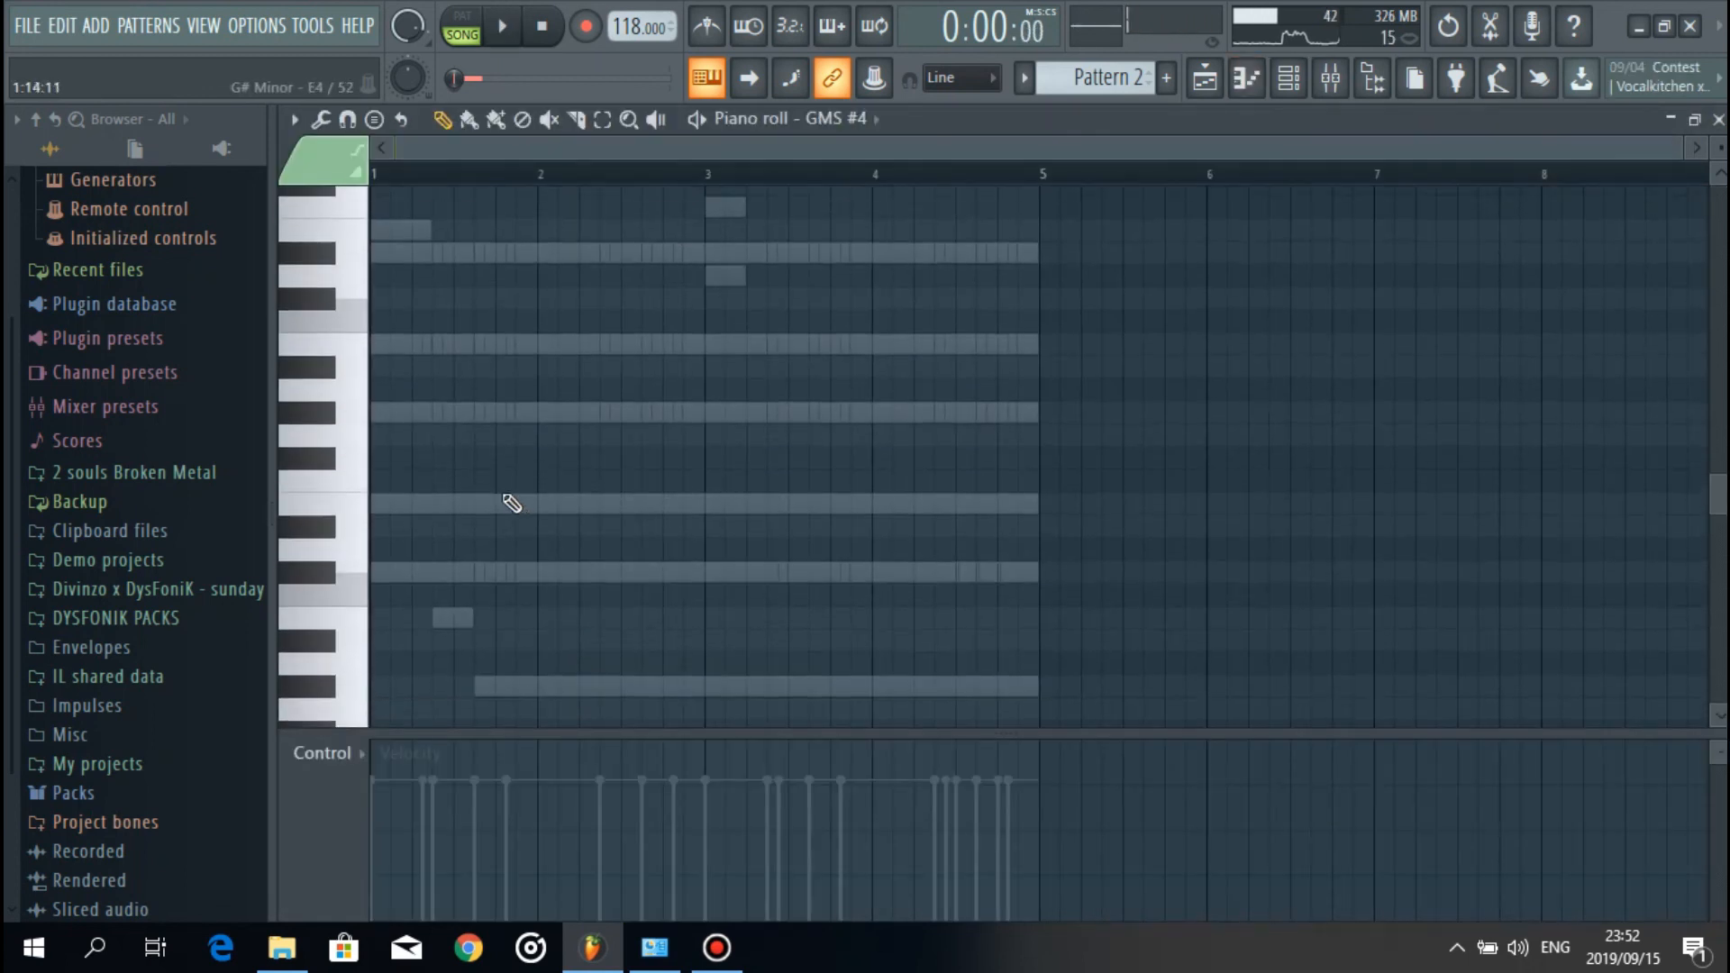
{"action": "left_click_drag", "start_coordinate": [386, 505], "coordinate": [434, 461]}
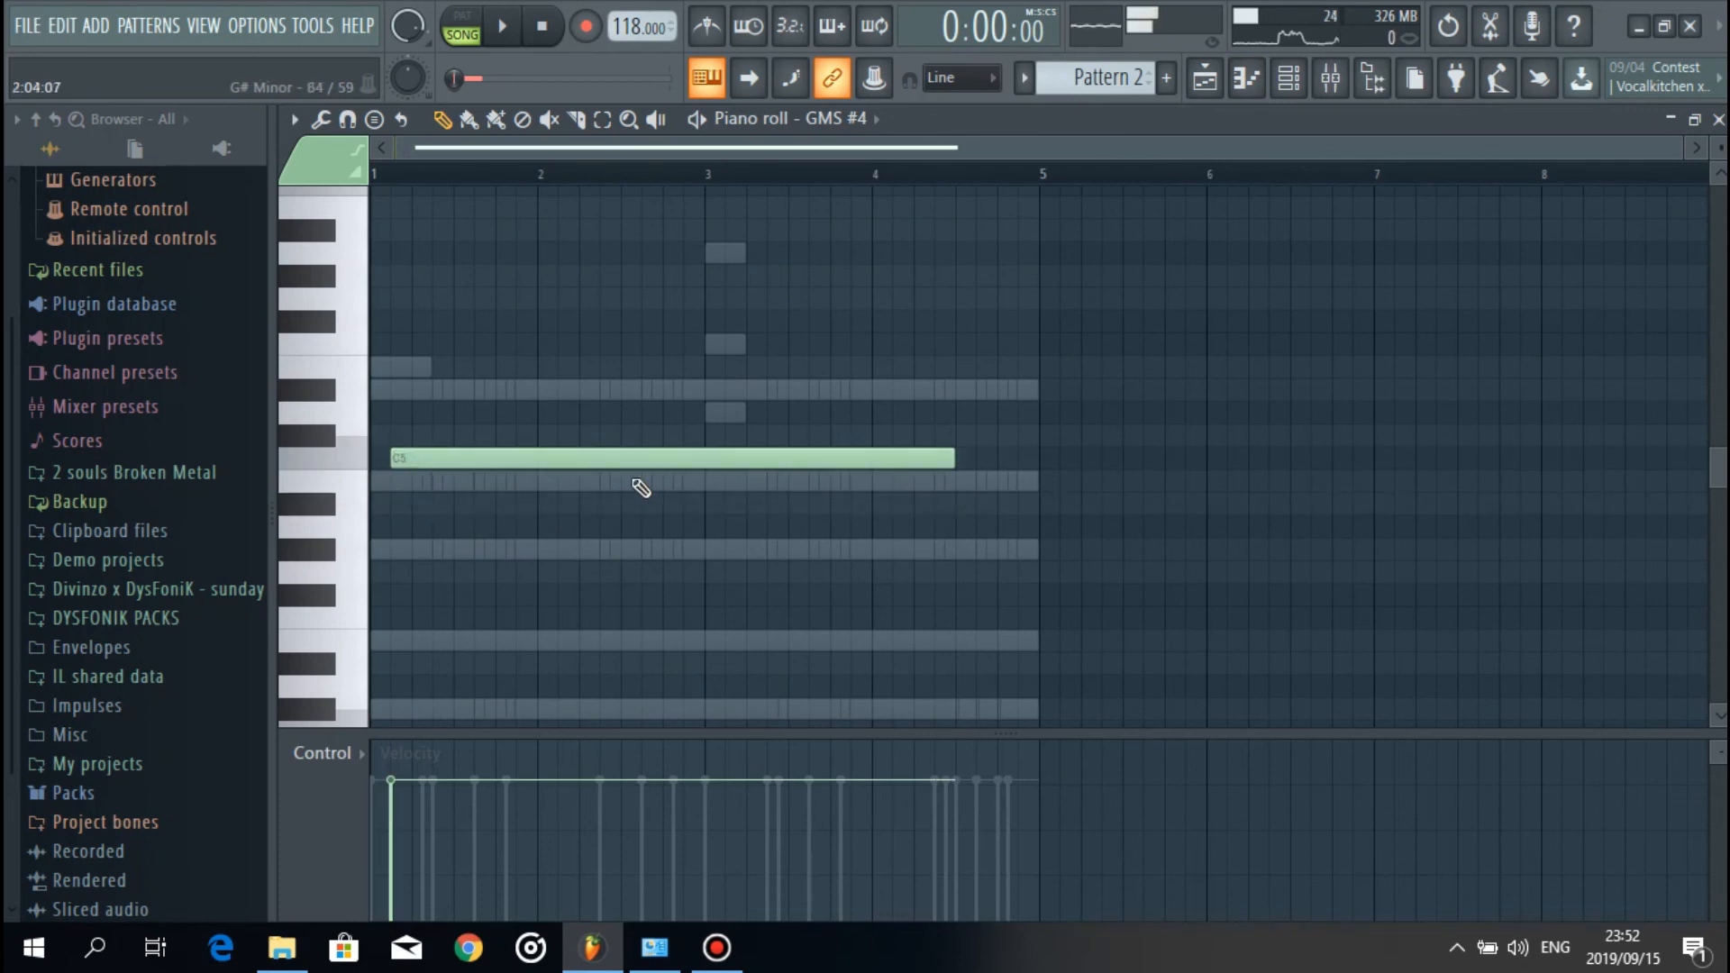
{"action": "left_click_drag", "start_coordinate": [868, 463], "coordinate": [411, 484]}
{"action": "mouse_move", "coordinate": [1680, 151]}
{"action": "left_mouse_down"}
{"action": "mouse_move", "coordinate": [1313, 170]}
{"action": "mouse_move", "coordinate": [736, 266]}
{"action": "mouse_move", "coordinate": [774, 411]}
{"action": "left_mouse_up"}
{"action": "left_click_drag", "start_coordinate": [500, 479], "coordinate": [374, 379]}
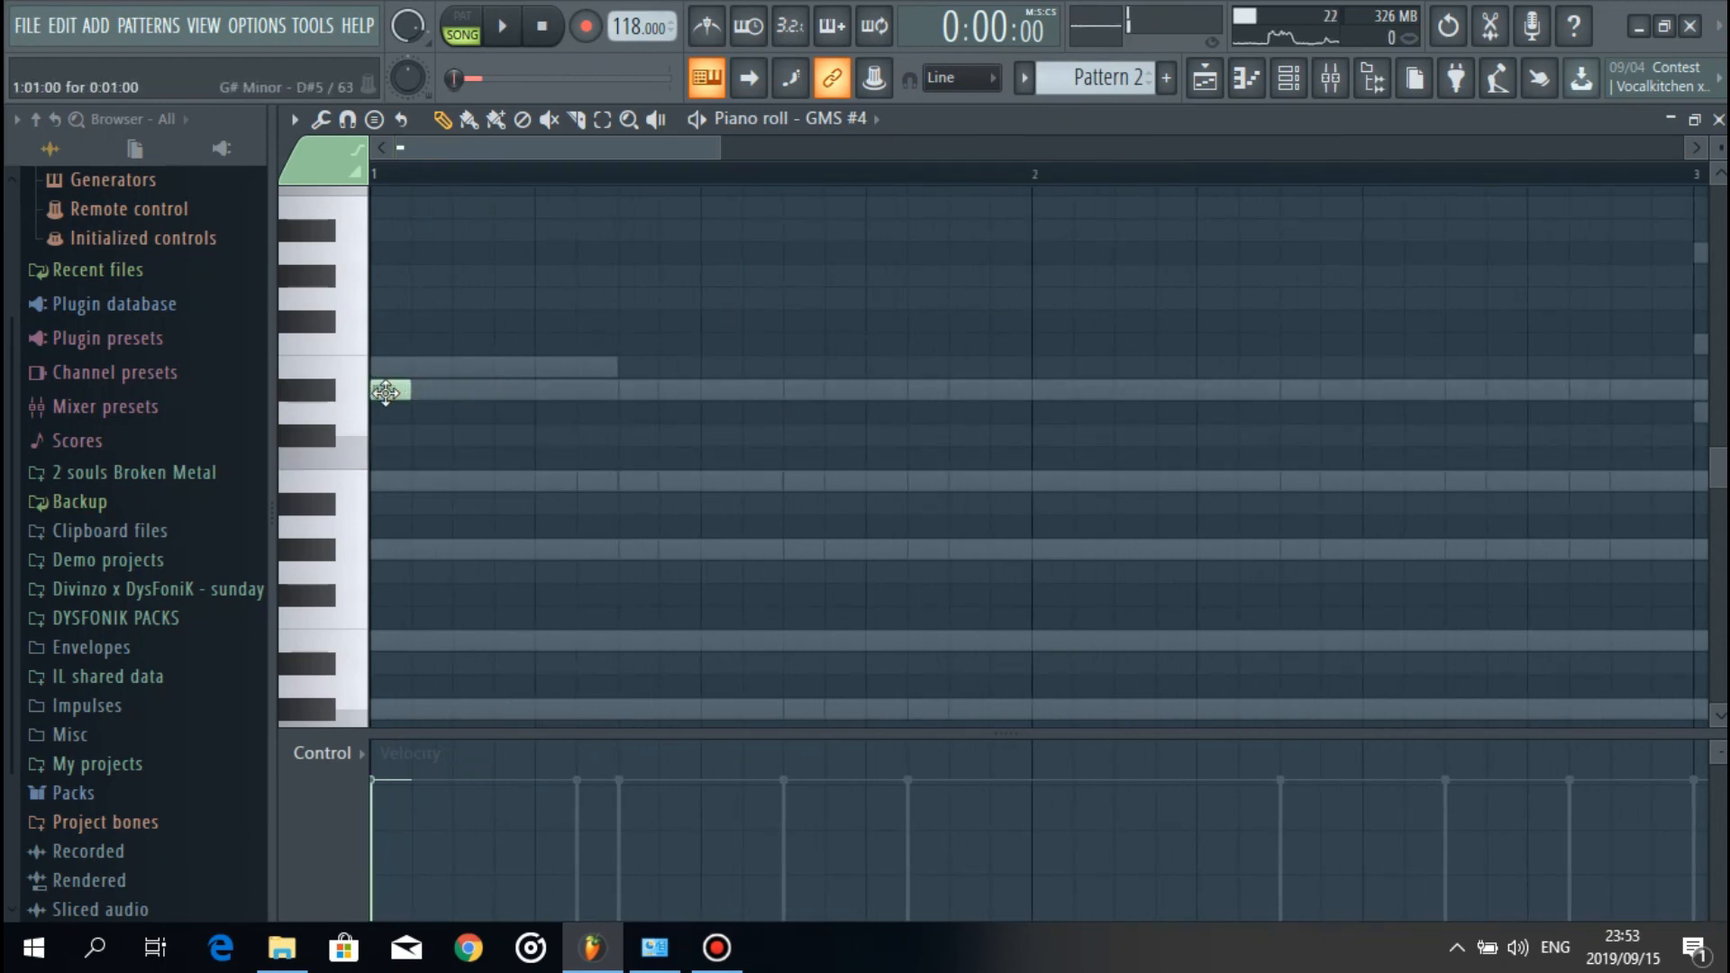
{"action": "left_click_drag", "start_coordinate": [388, 299], "coordinate": [394, 268]}
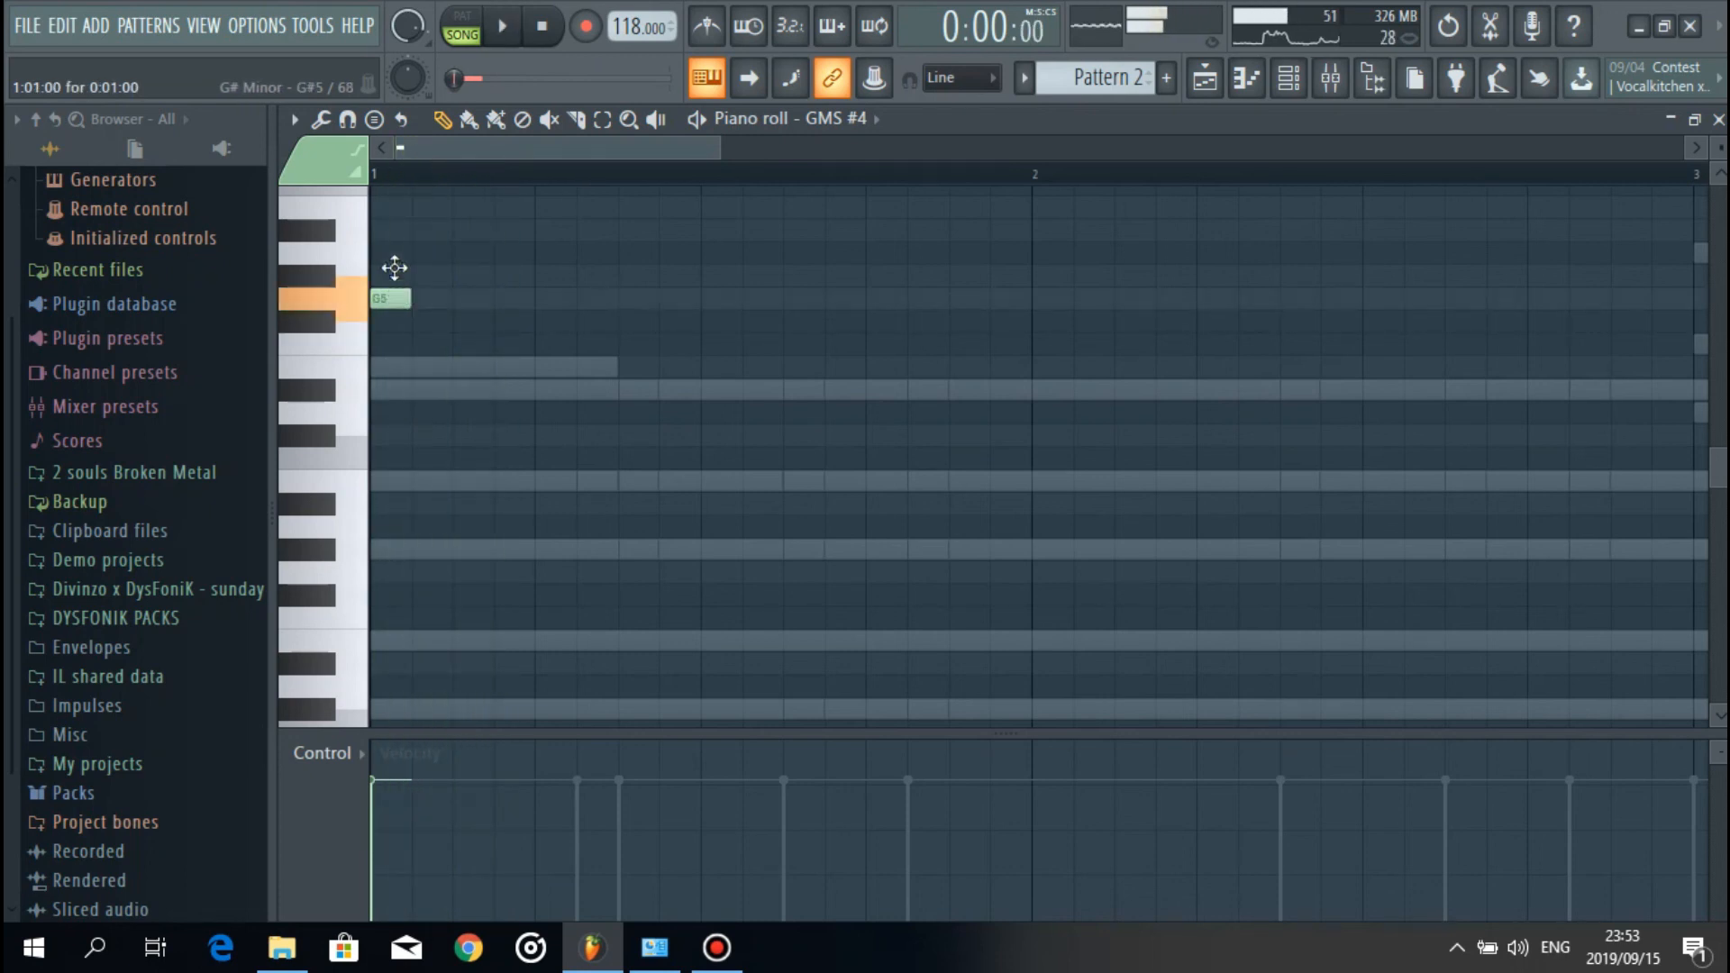
Step: Add one-step A#5 and B5 notes on steps 3 and 4 of bar 1 and preview the phrase
{"action": "scroll", "coordinate": [501, 344], "scroll_direction": "up", "scroll_amount": 1}
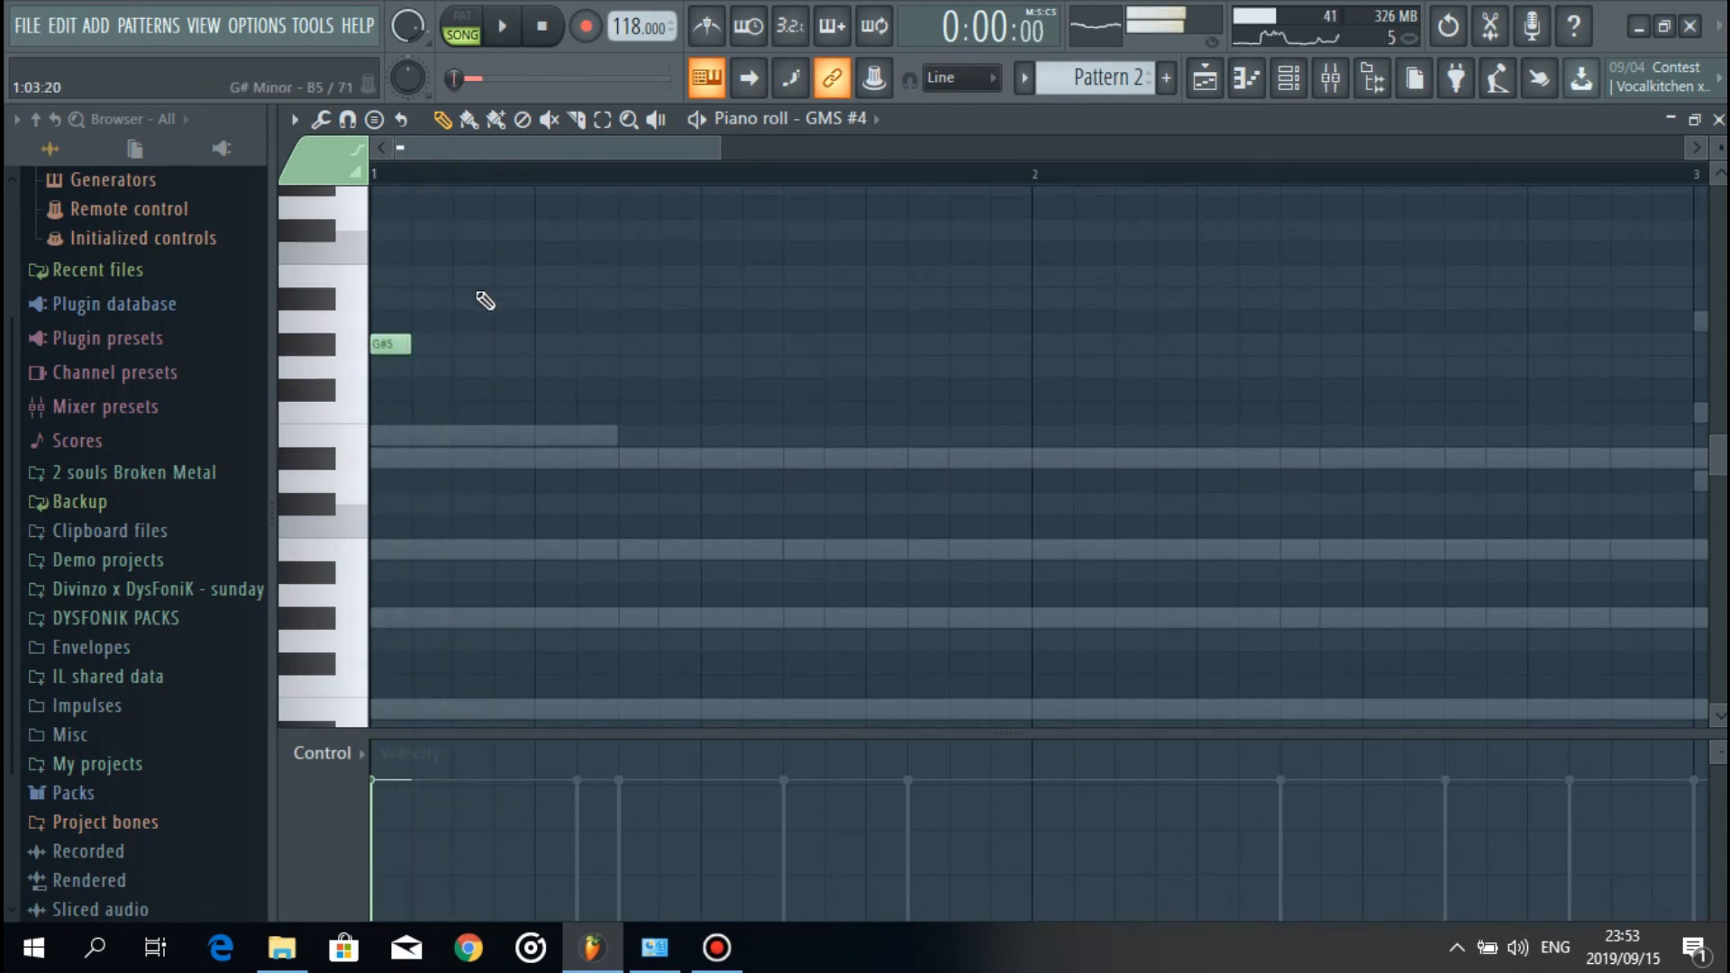
{"action": "left_click_drag", "start_coordinate": [475, 300], "coordinate": [476, 300]}
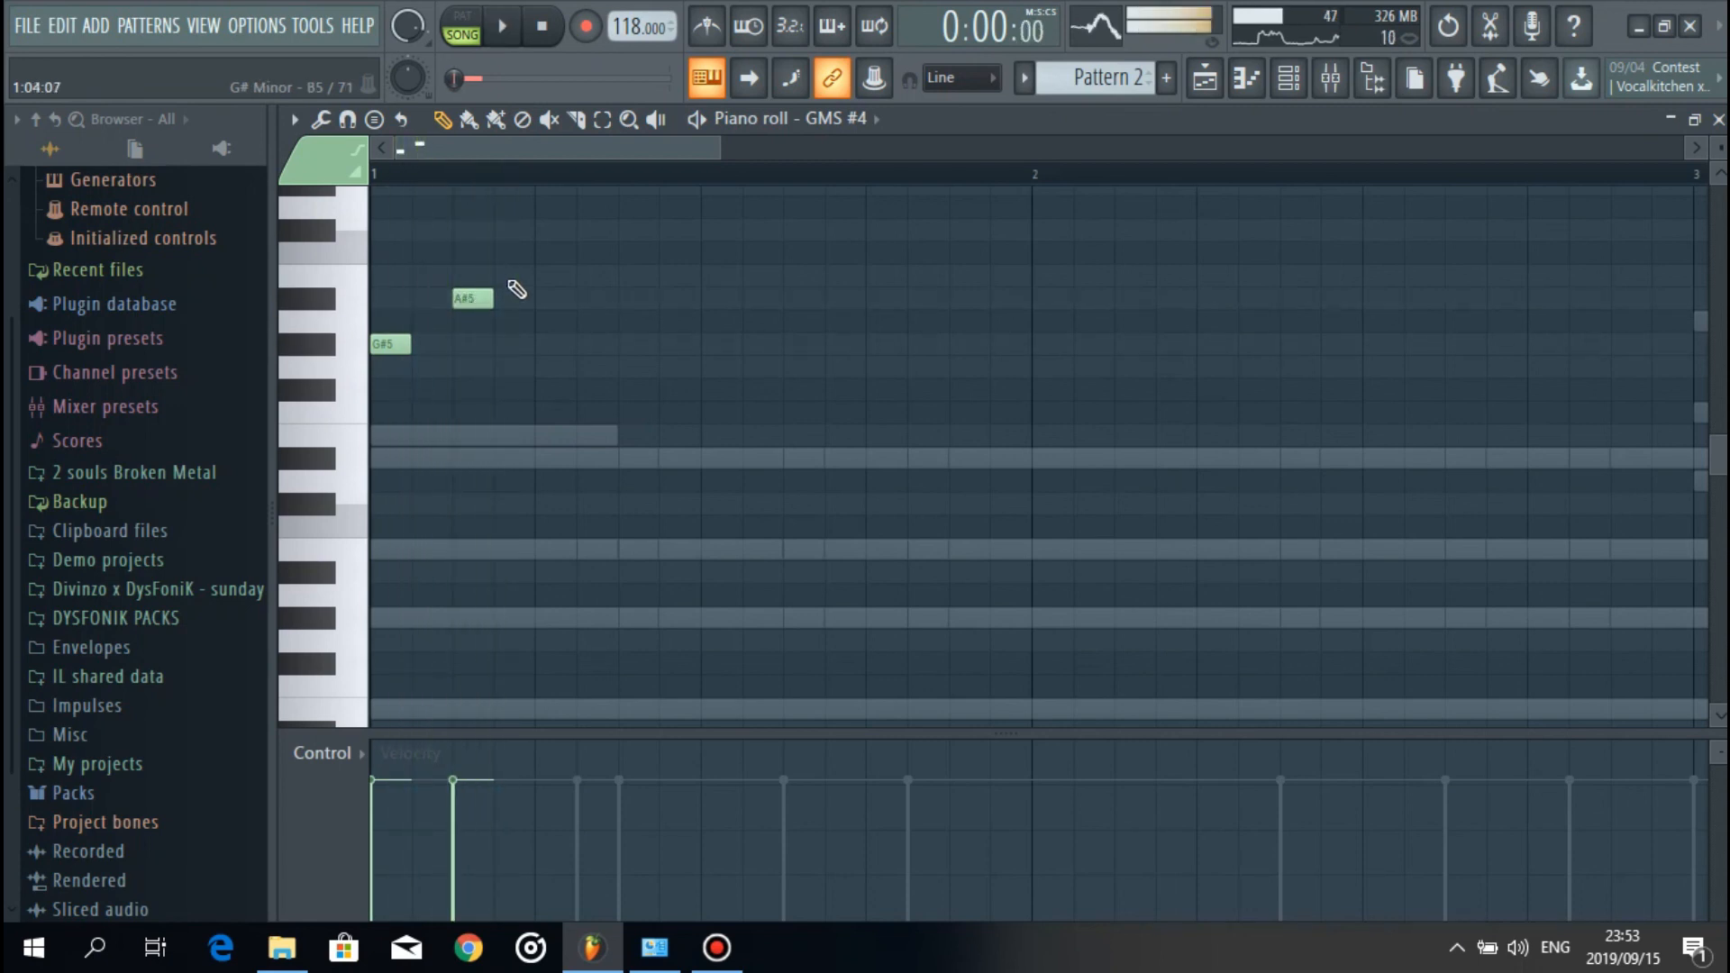
{"action": "key", "text": "space"}
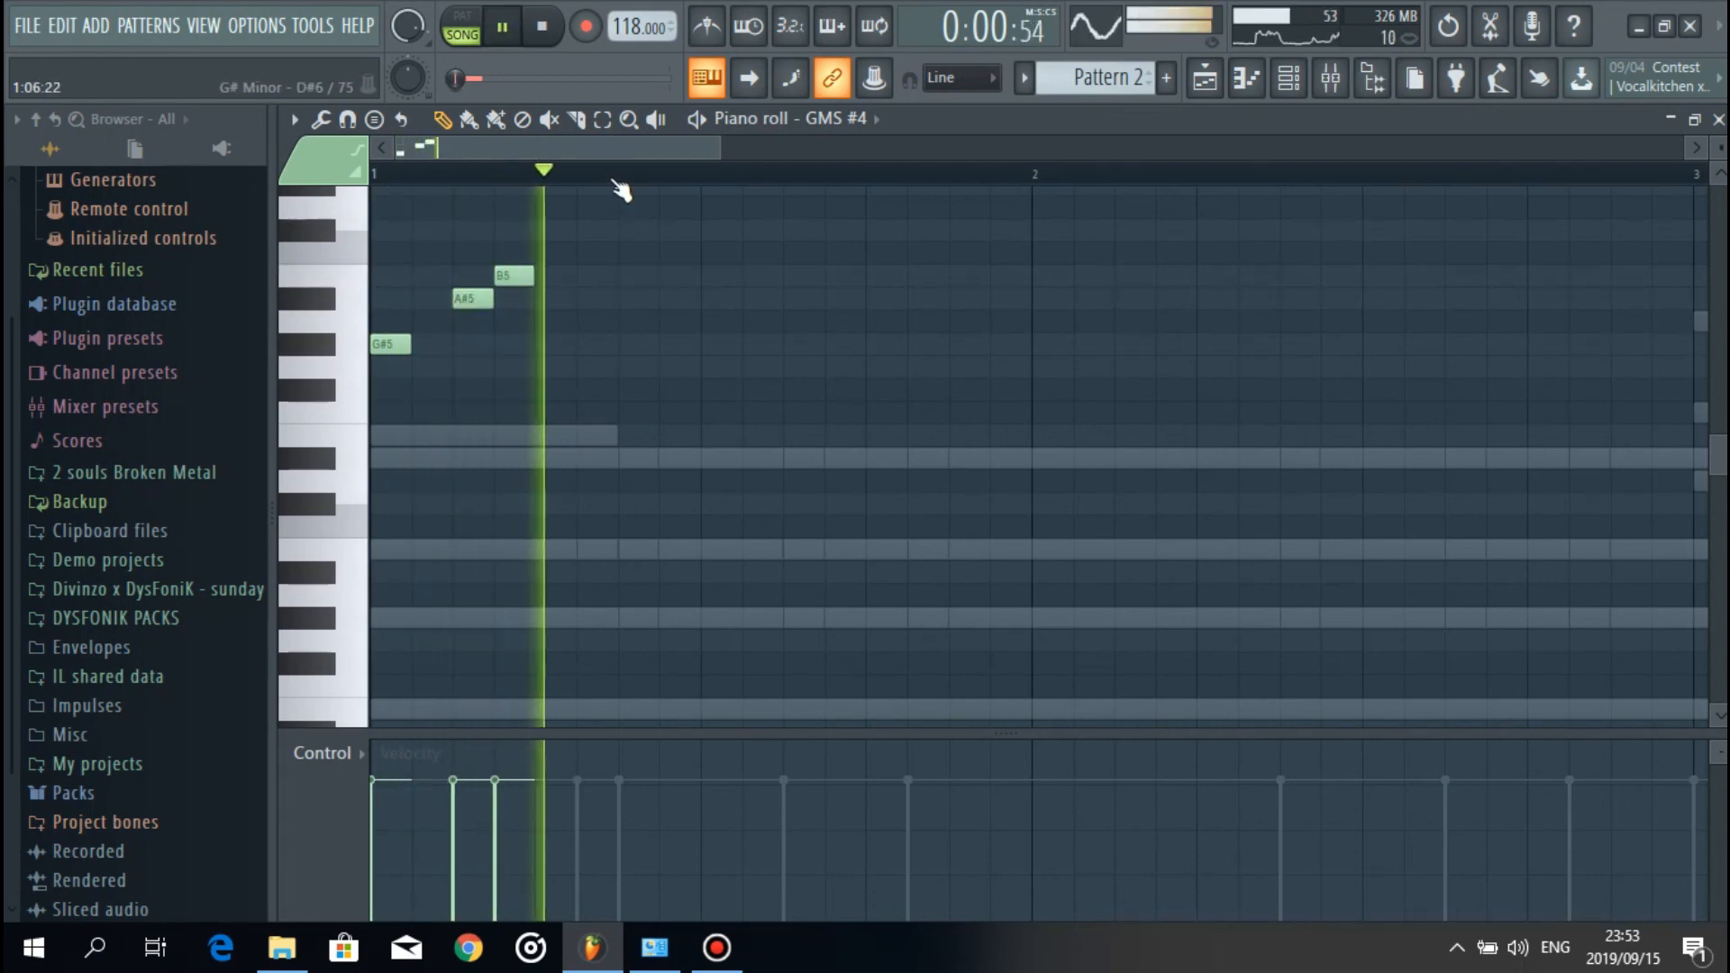
{"action": "key", "text": "space"}
Step: Select the first half bar of the GMS #4 phrase, duplicate it seven times through bar 4, and clear the selection
{"action": "scroll", "coordinate": [615, 180], "scroll_direction": "down", "scroll_amount": 1}
{"action": "scroll", "coordinate": [613, 180], "scroll_direction": "down", "scroll_amount": 1}
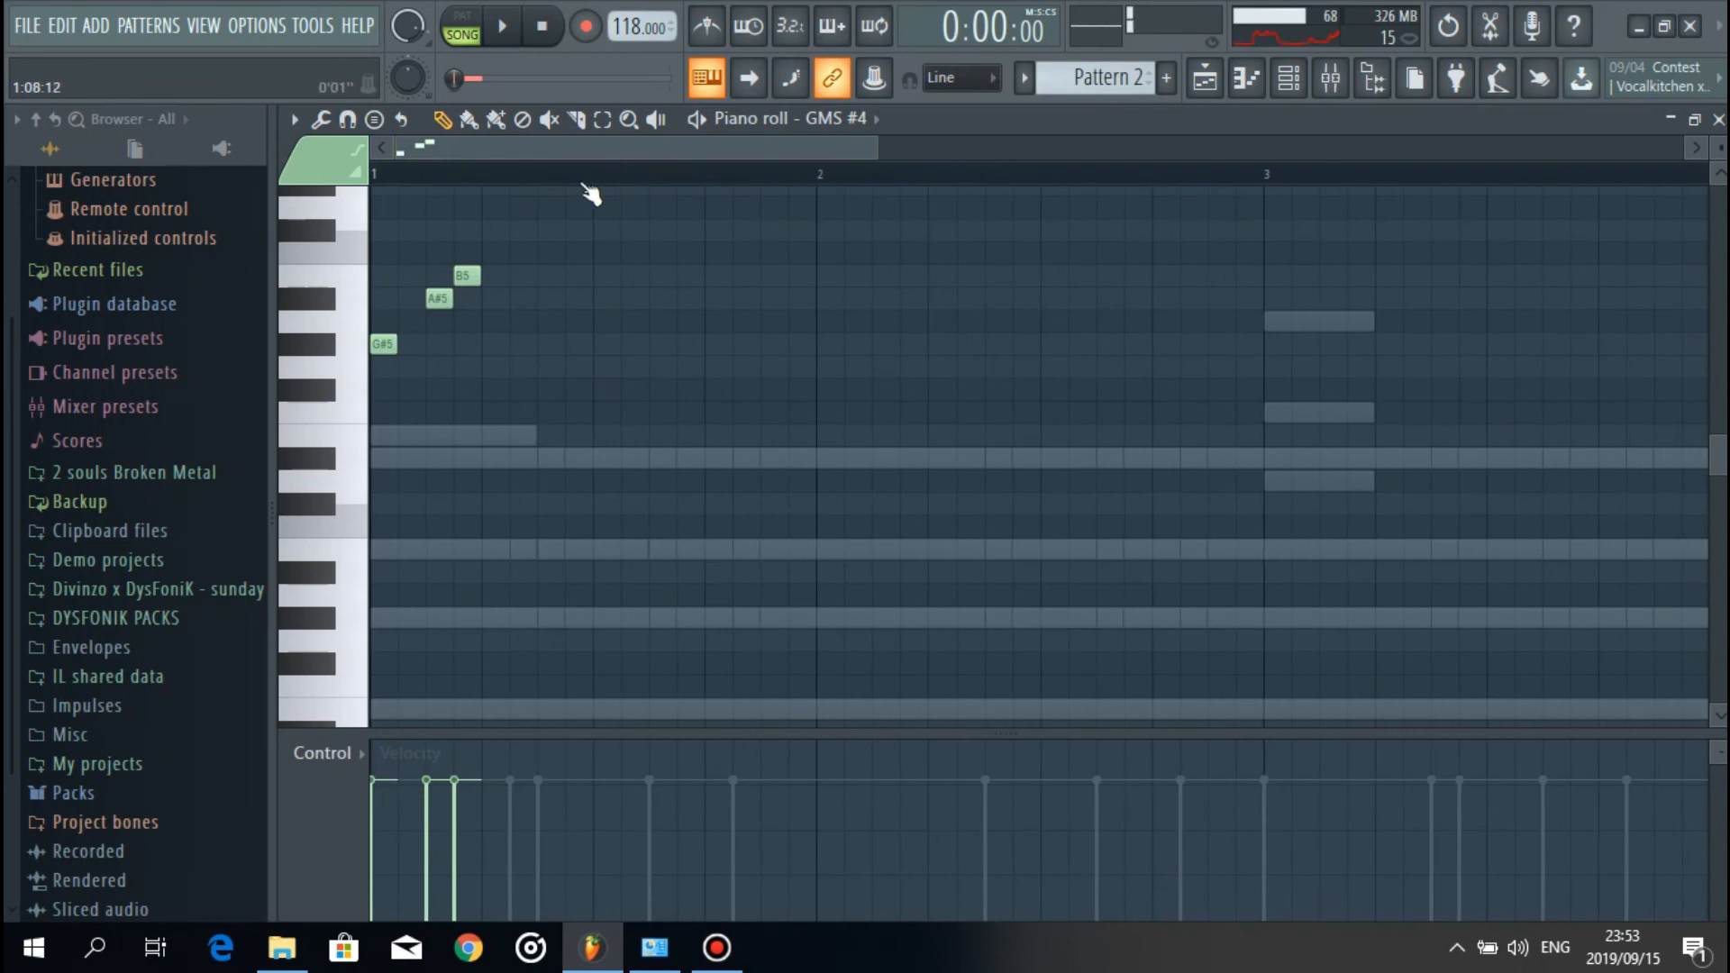
{"action": "left_click_drag", "start_coordinate": [606, 185], "coordinate": [371, 178]}
{"action": "scroll", "coordinate": [571, 177], "scroll_direction": "down", "scroll_amount": 2}
{"action": "key", "text": "ctrl+b"}
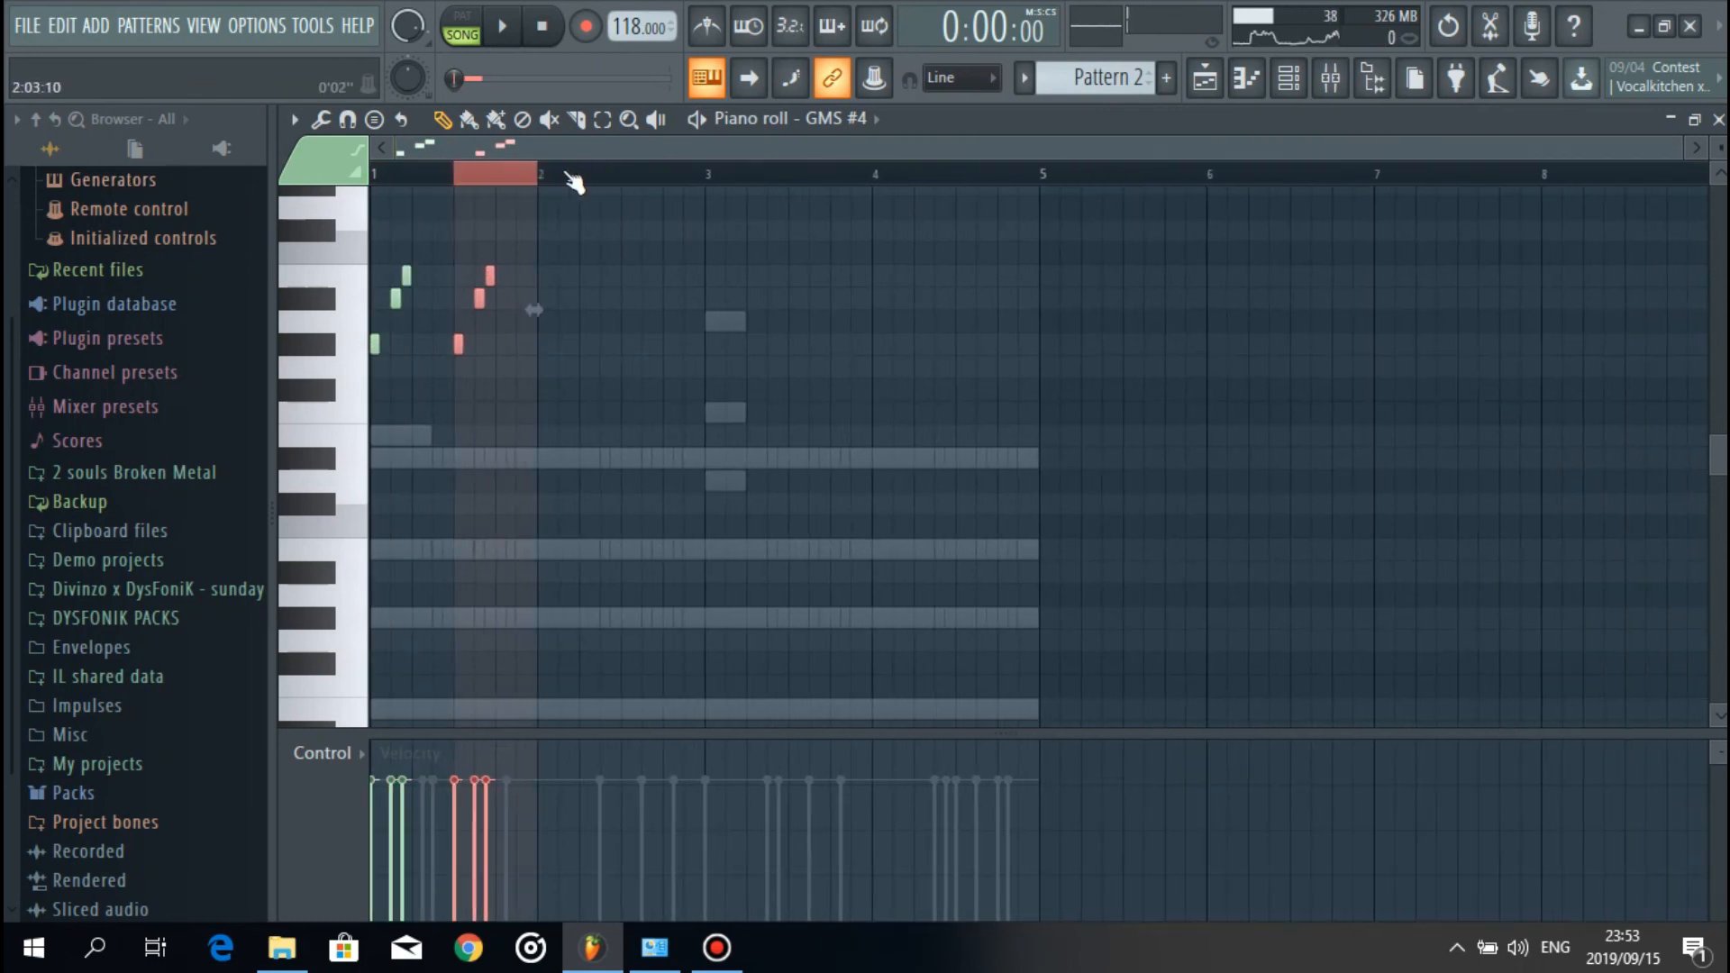
{"action": "key", "text": "ctrl+b"}
{"action": "key", "text": "ctrl+b"}
{"action": "key", "text": "ctrl+b"}
{"action": "key", "text": "ctrl+b"}
{"action": "key", "text": "ctrl+b"}
{"action": "key", "text": "ctrl+b"}
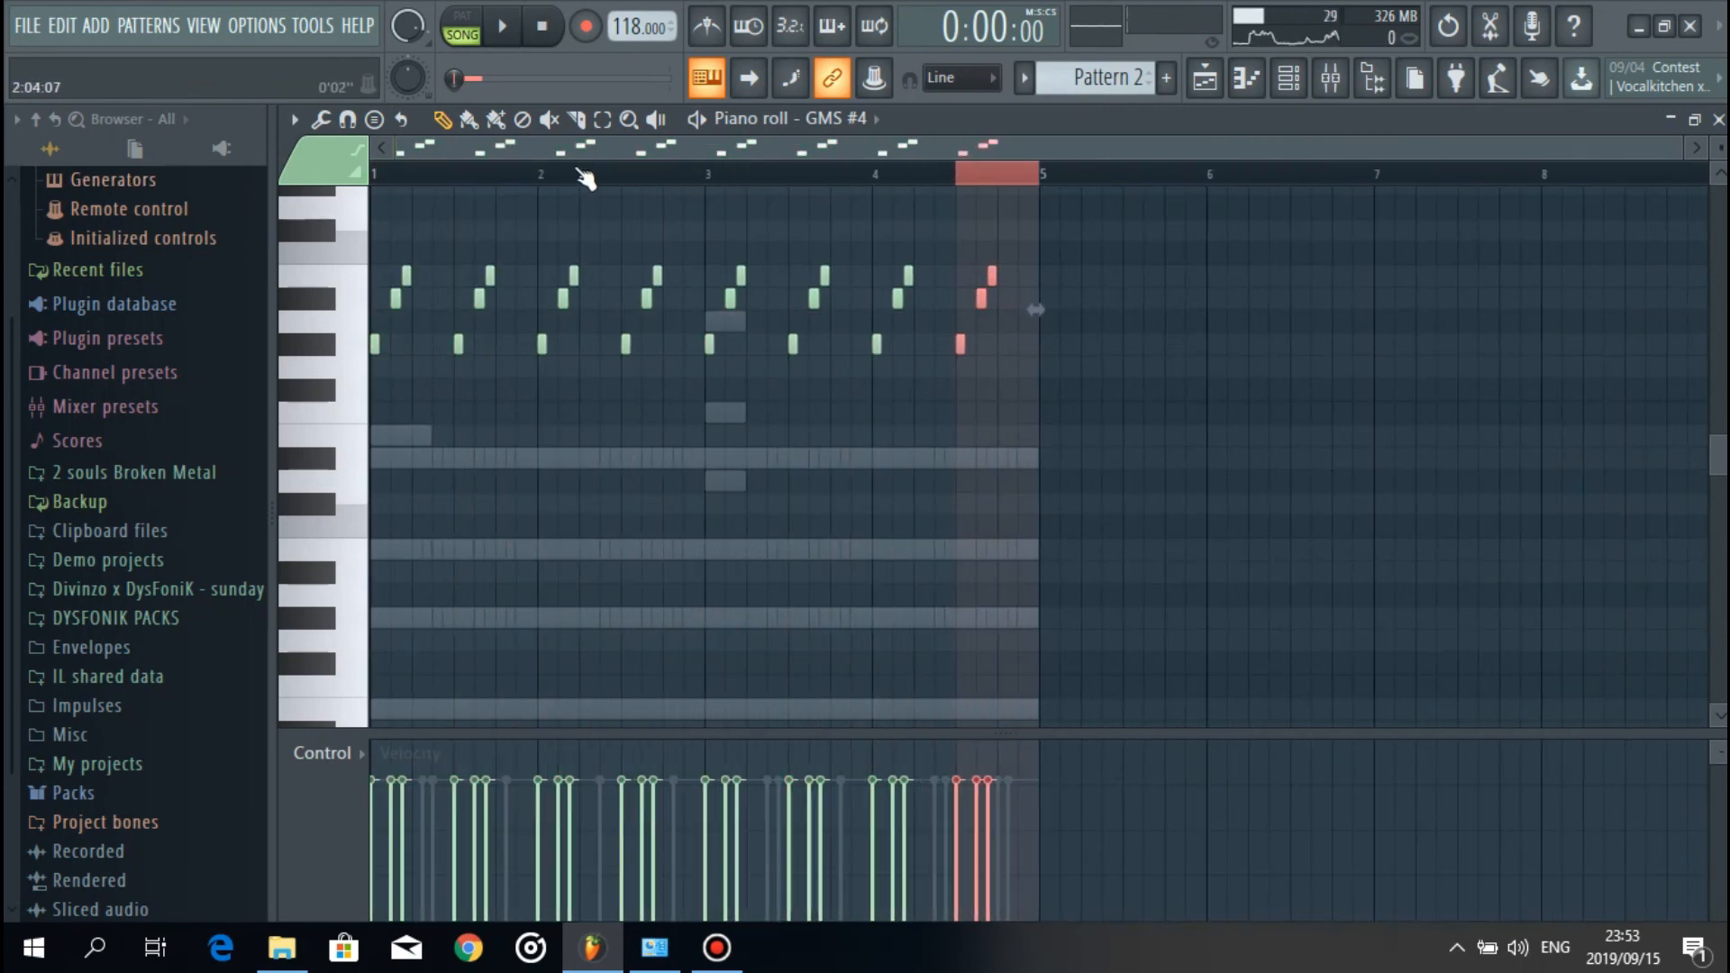
{"action": "left_click", "coordinate": [1163, 180]}
Step: Play the arrangement with the new GMS #4 line and set the Over the top channel's volume to 43%
{"action": "left_click", "coordinate": [1288, 77]}
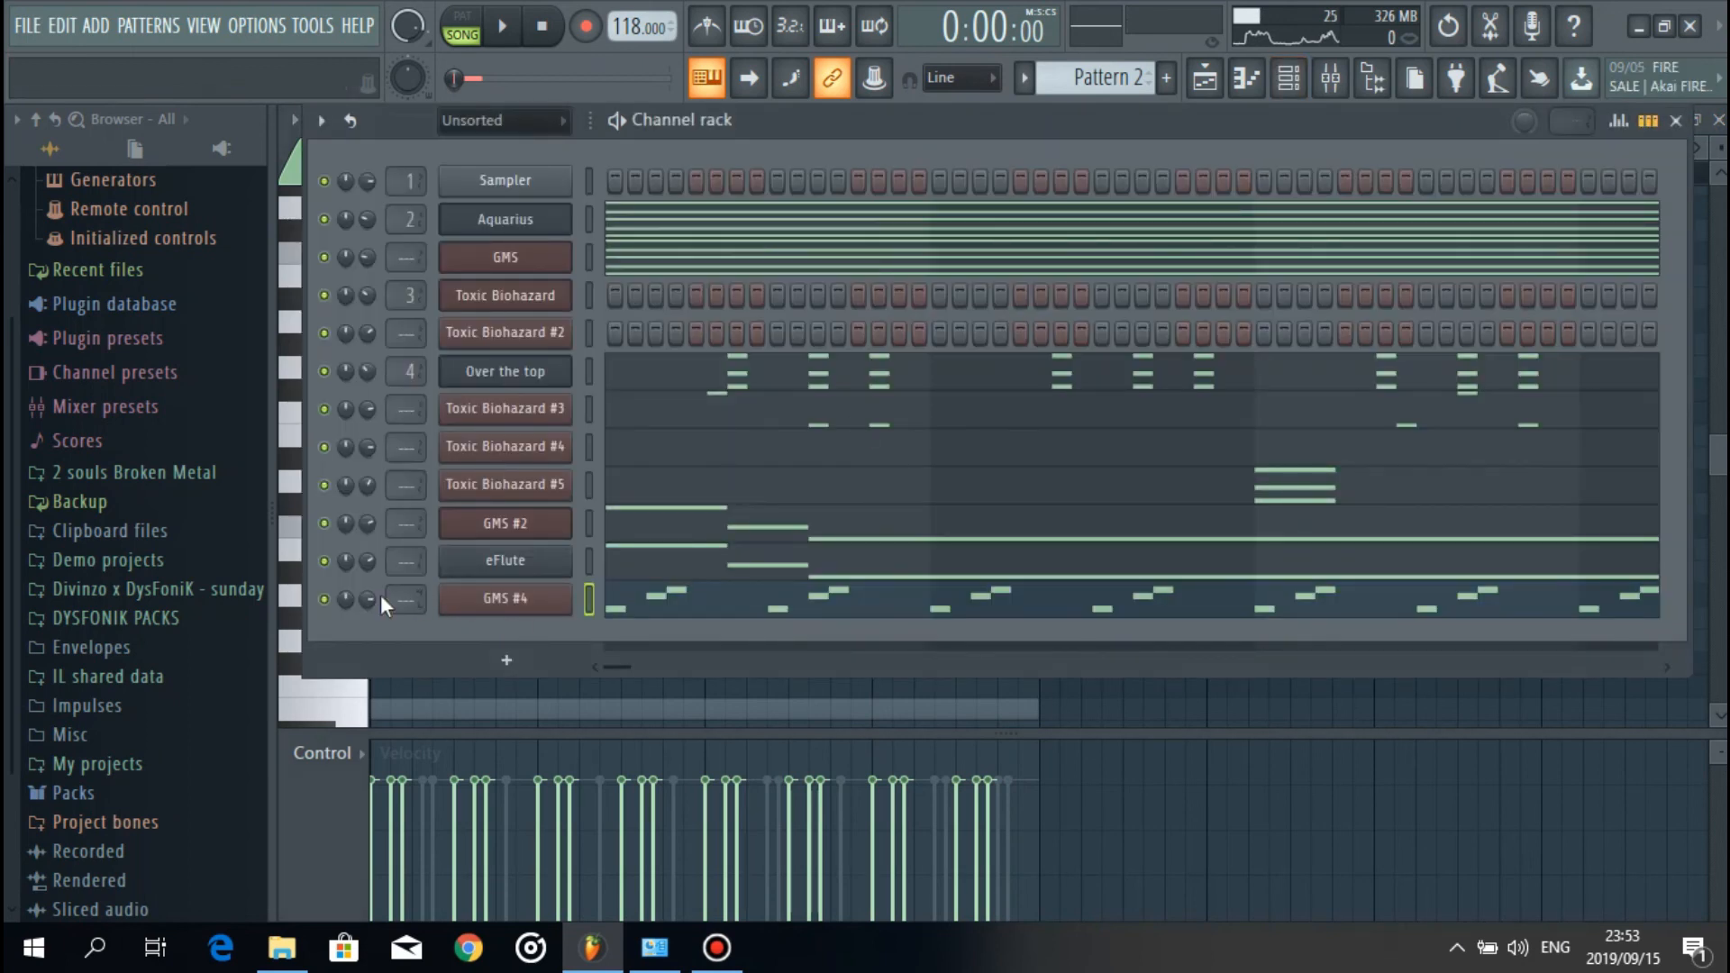
{"action": "key", "text": "space"}
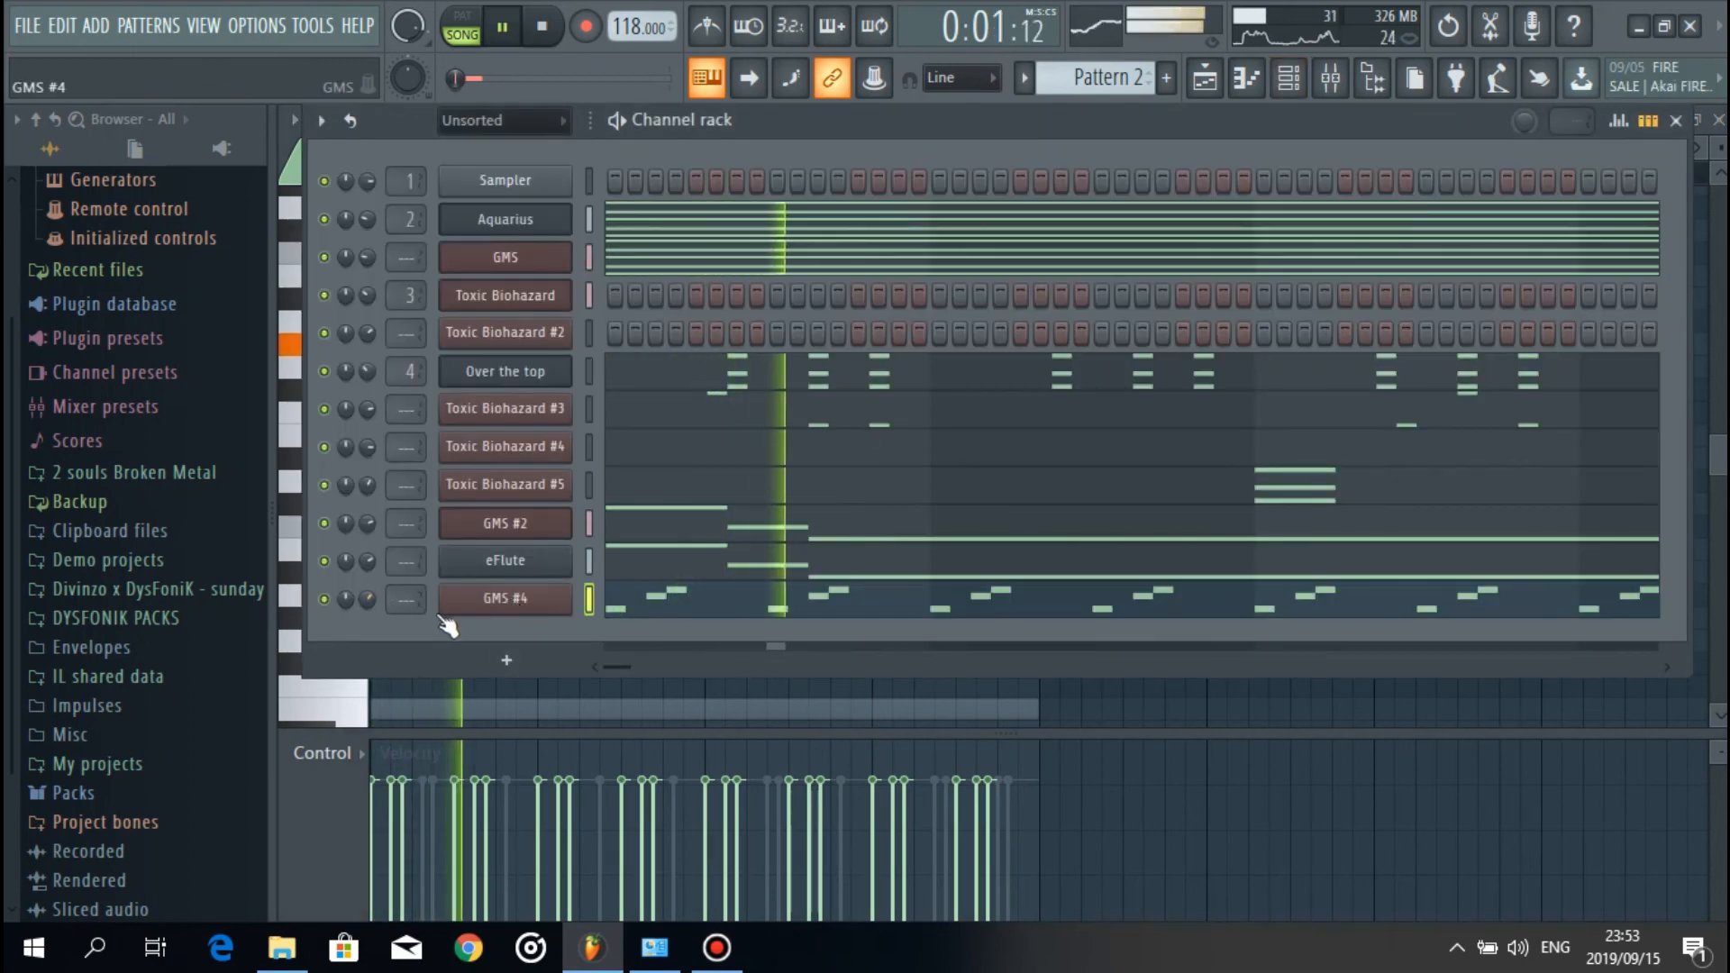
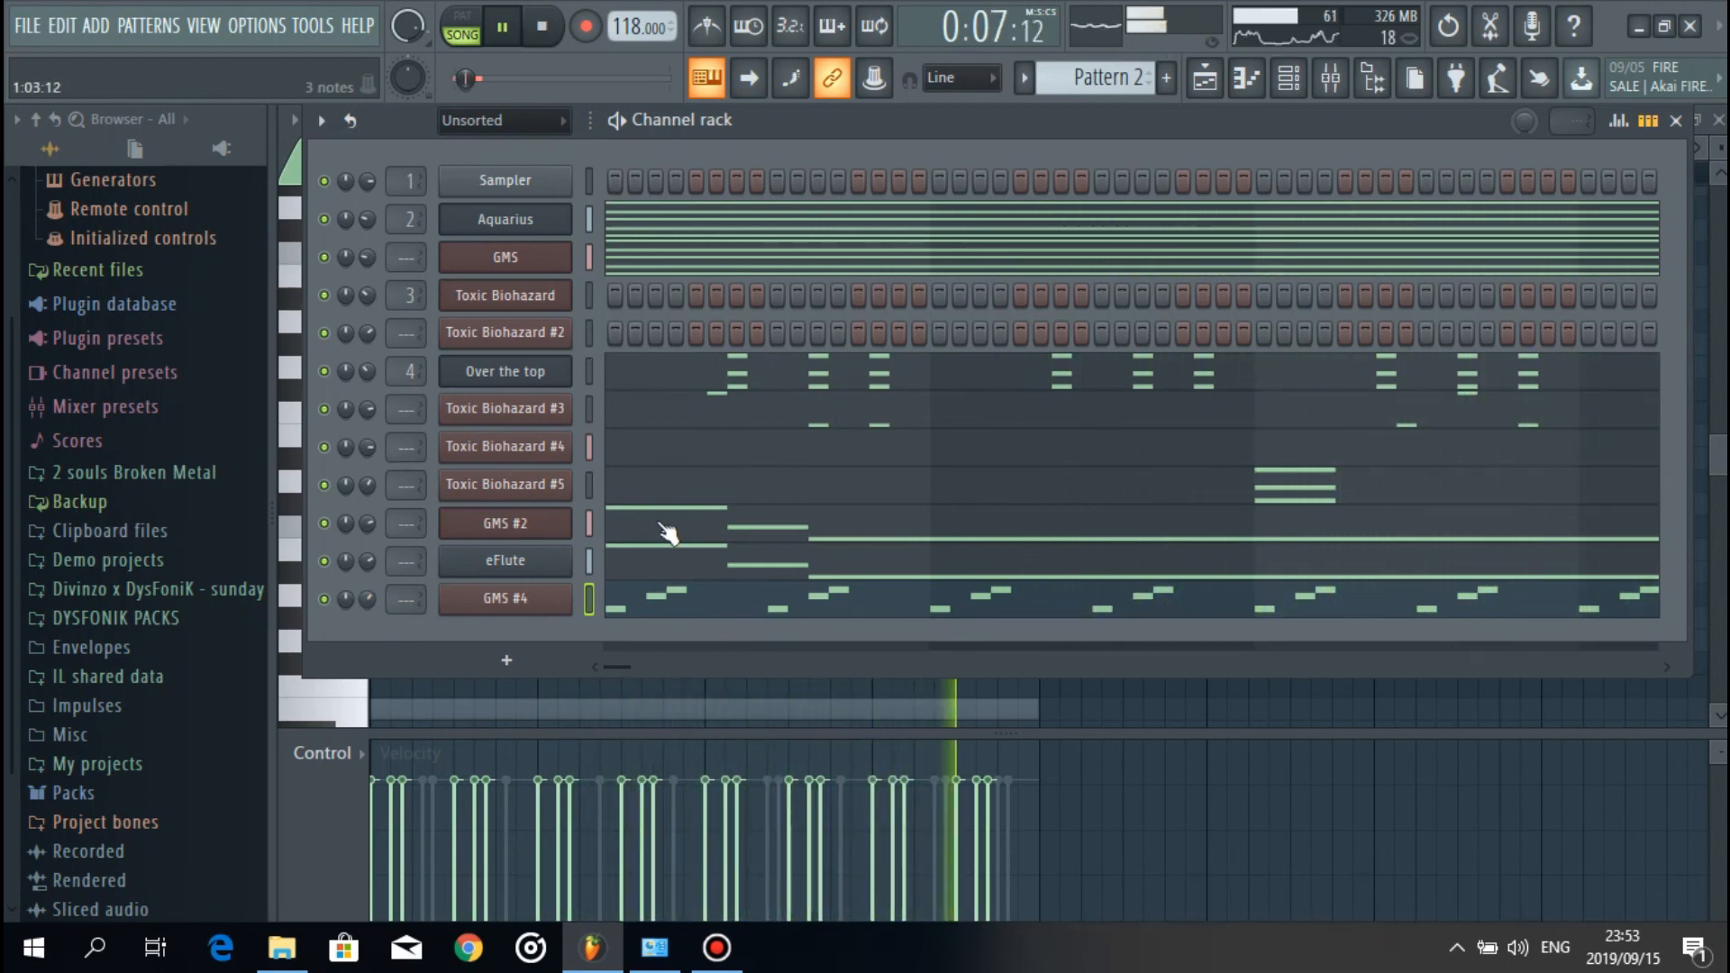
{"action": "left_click", "coordinate": [1202, 81]}
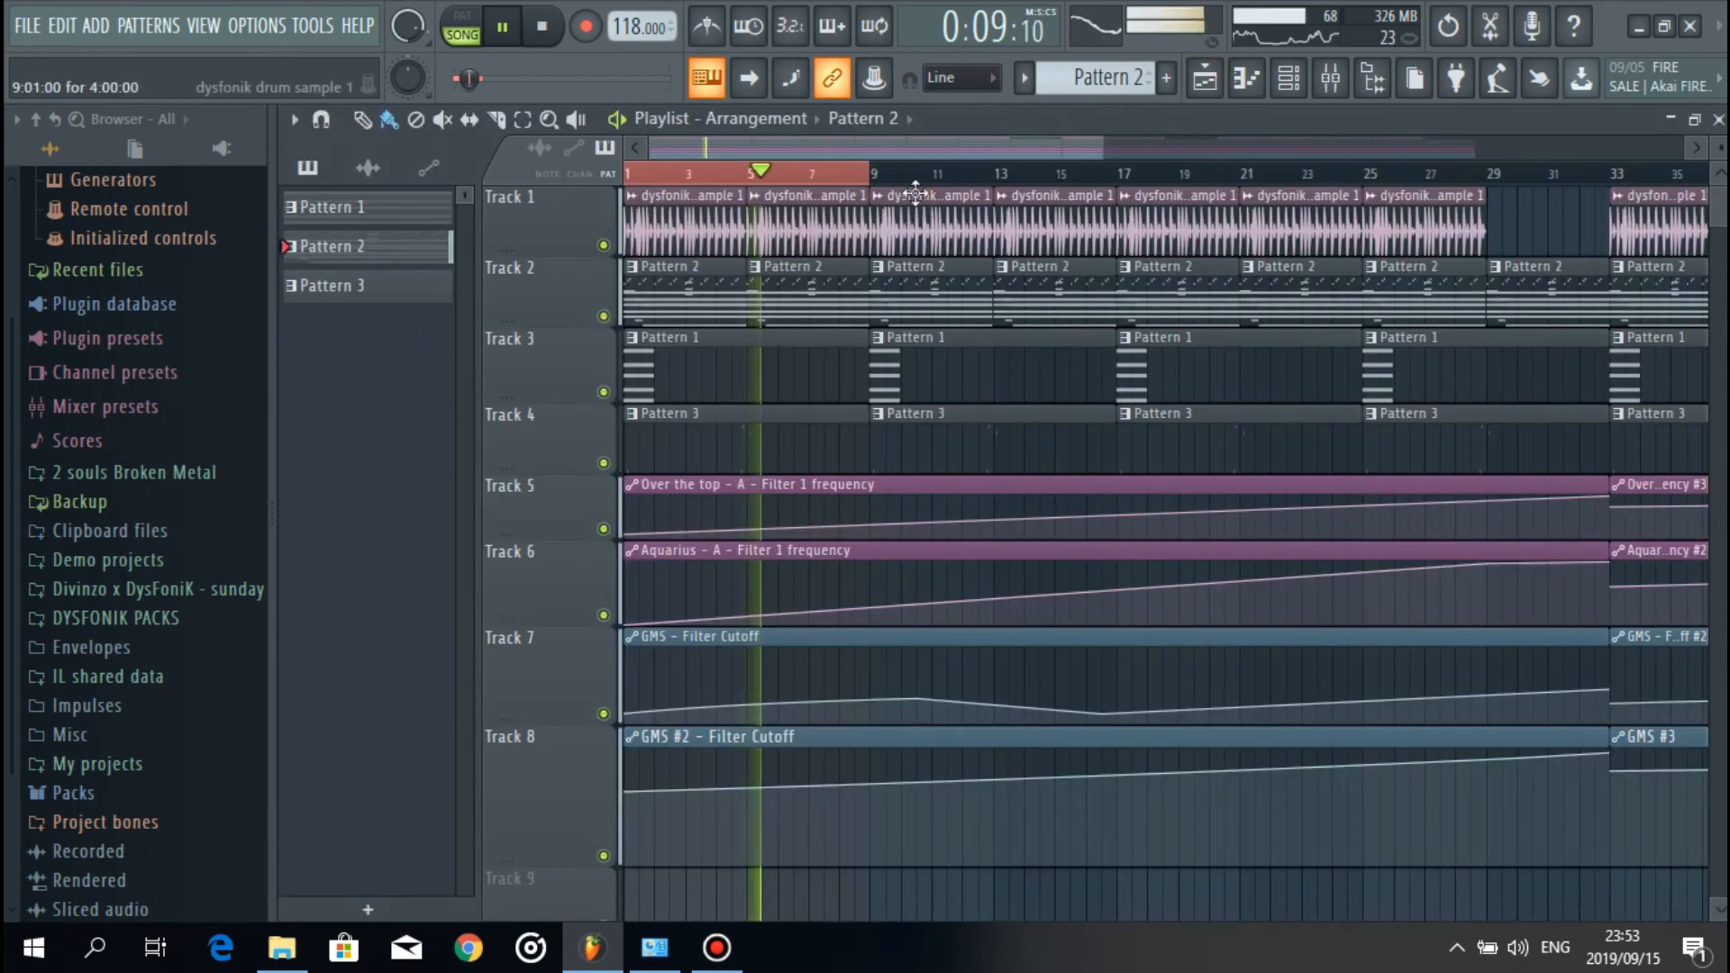
{"action": "scroll", "coordinate": [861, 183], "scroll_direction": "down", "scroll_amount": 4}
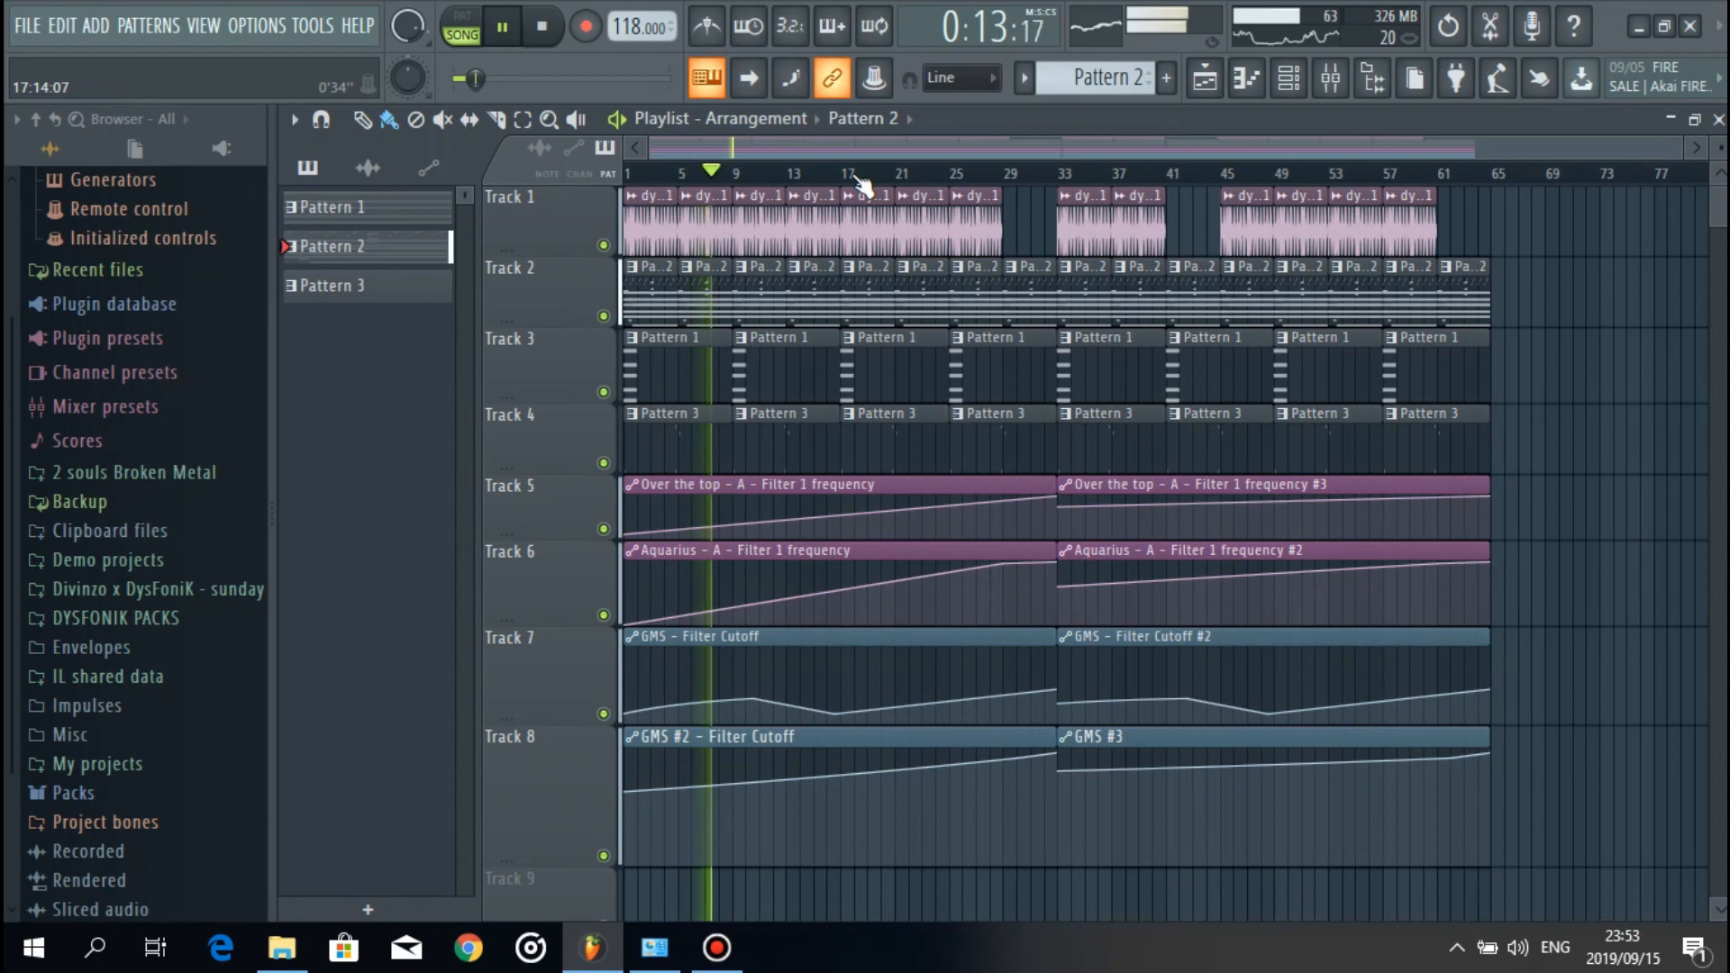
{"action": "left_click", "coordinate": [1295, 89]}
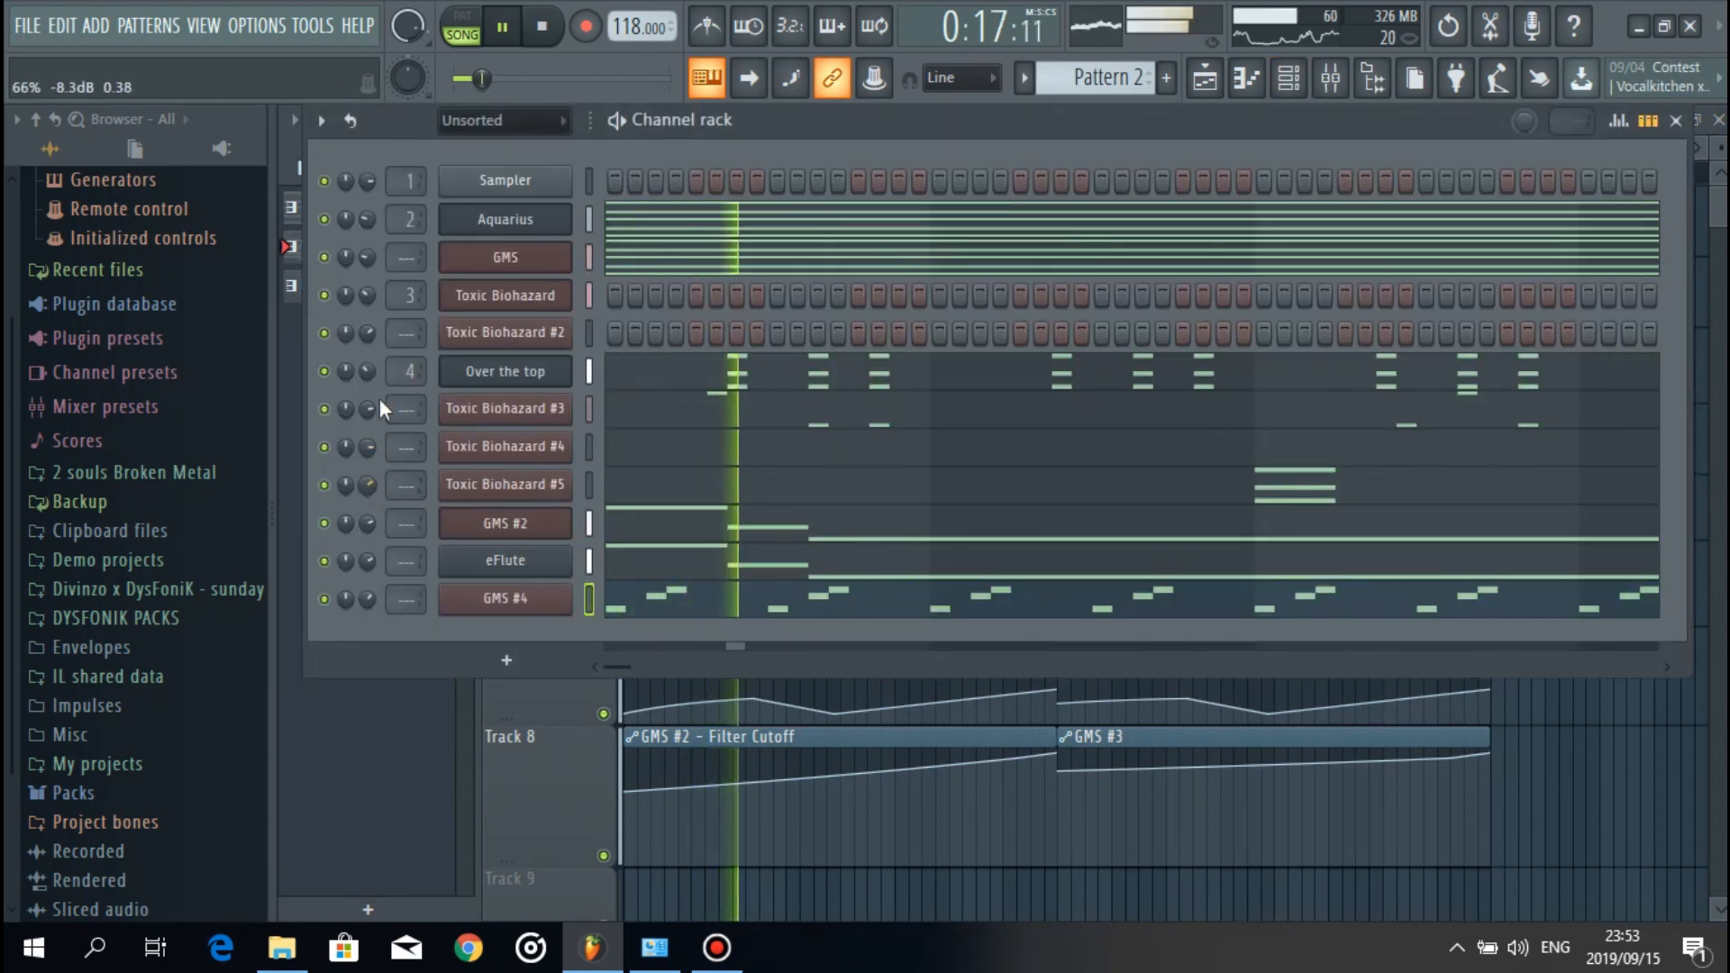
{"action": "scroll", "coordinate": [373, 364], "scroll_direction": "up", "scroll_amount": 3}
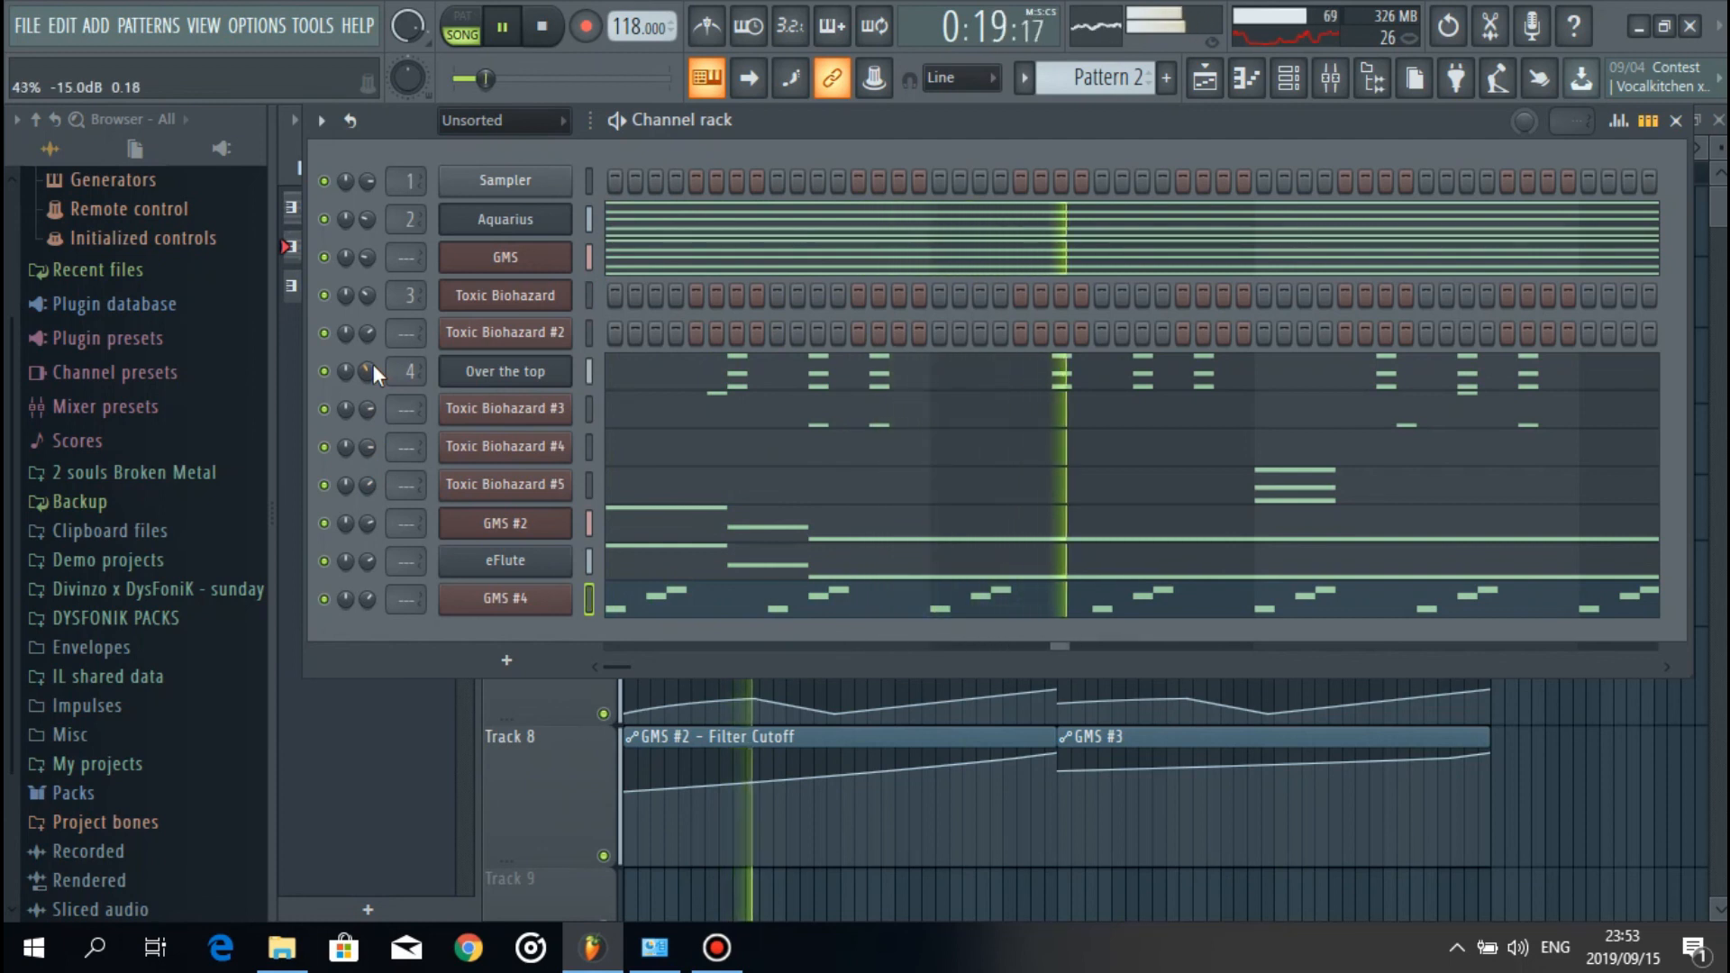
Step: Raise the Over the top channel's volume further and delete the Sampler channel from the channel rack
{"action": "scroll", "coordinate": [373, 364], "scroll_direction": "up", "scroll_amount": 3}
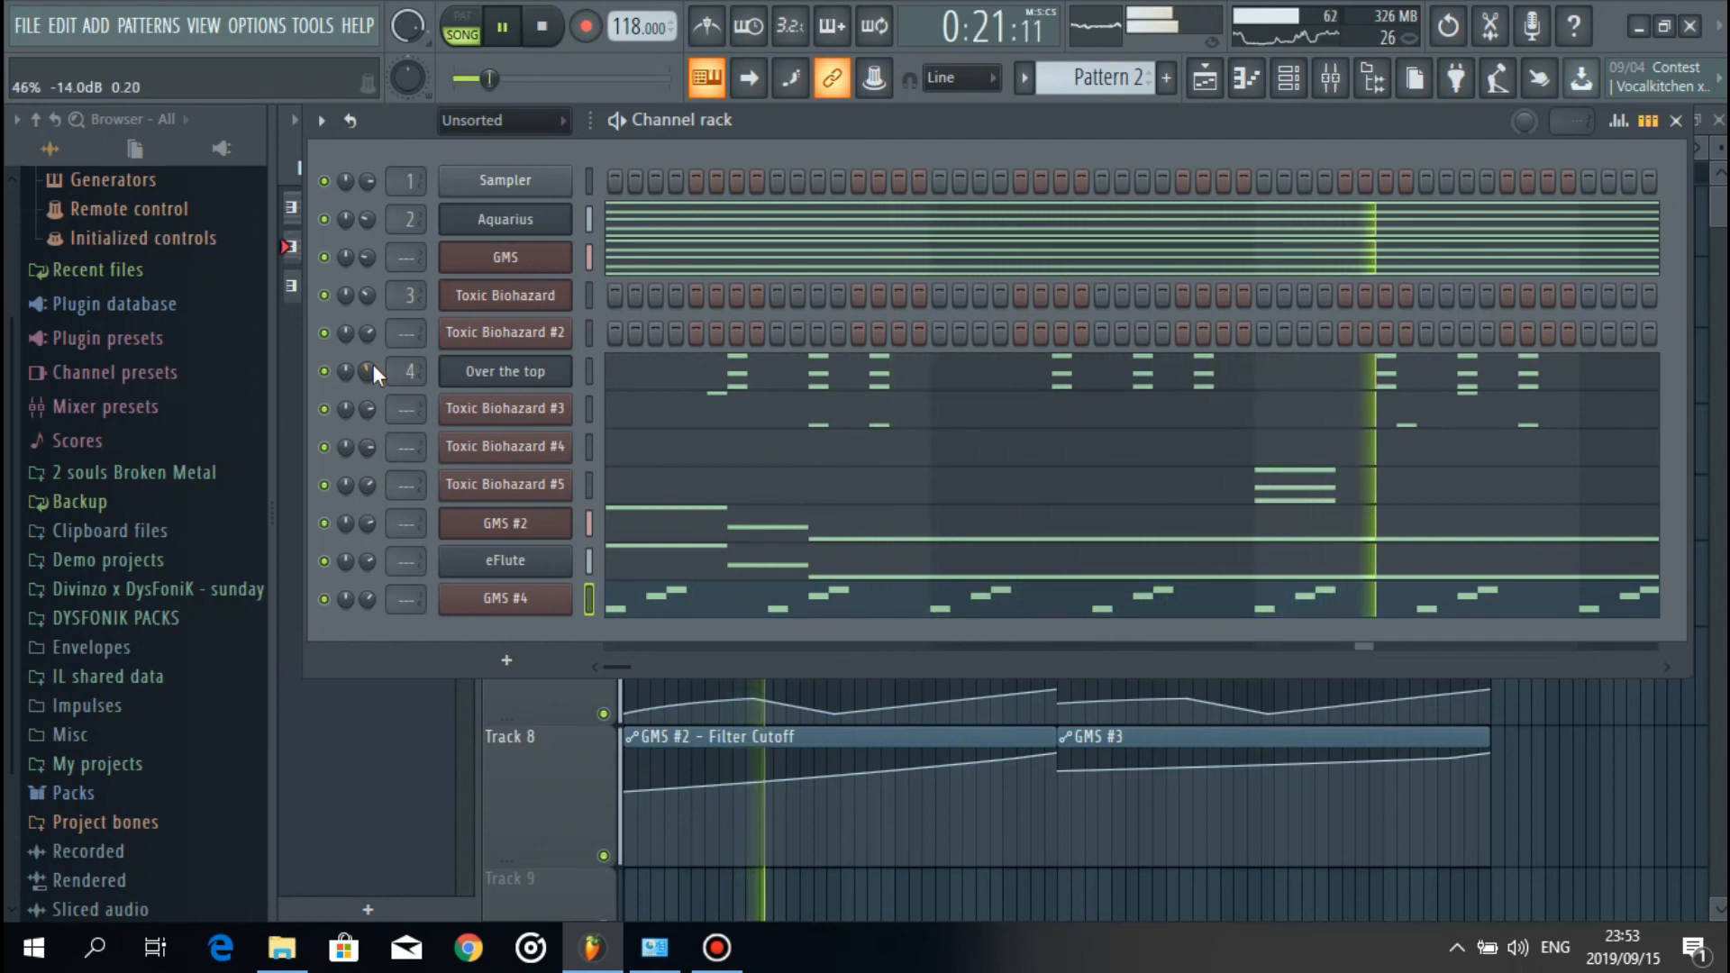
{"action": "scroll", "coordinate": [373, 364], "scroll_direction": "up", "scroll_amount": 3}
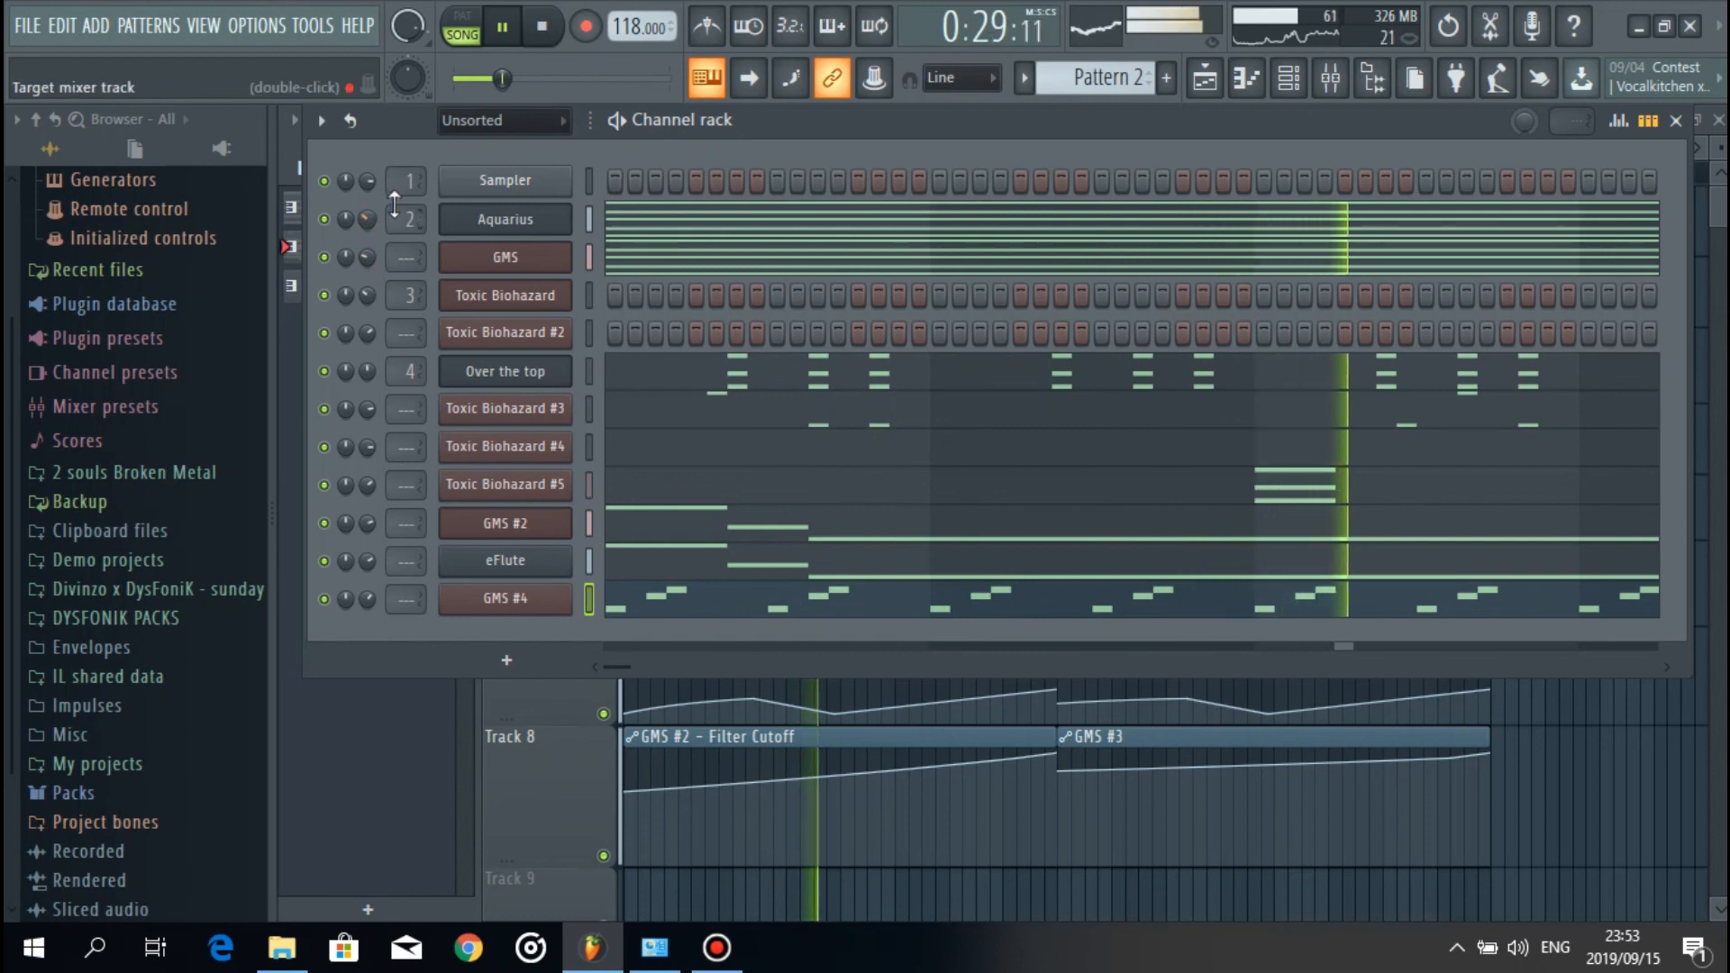
{"action": "right_click", "coordinate": [477, 171]}
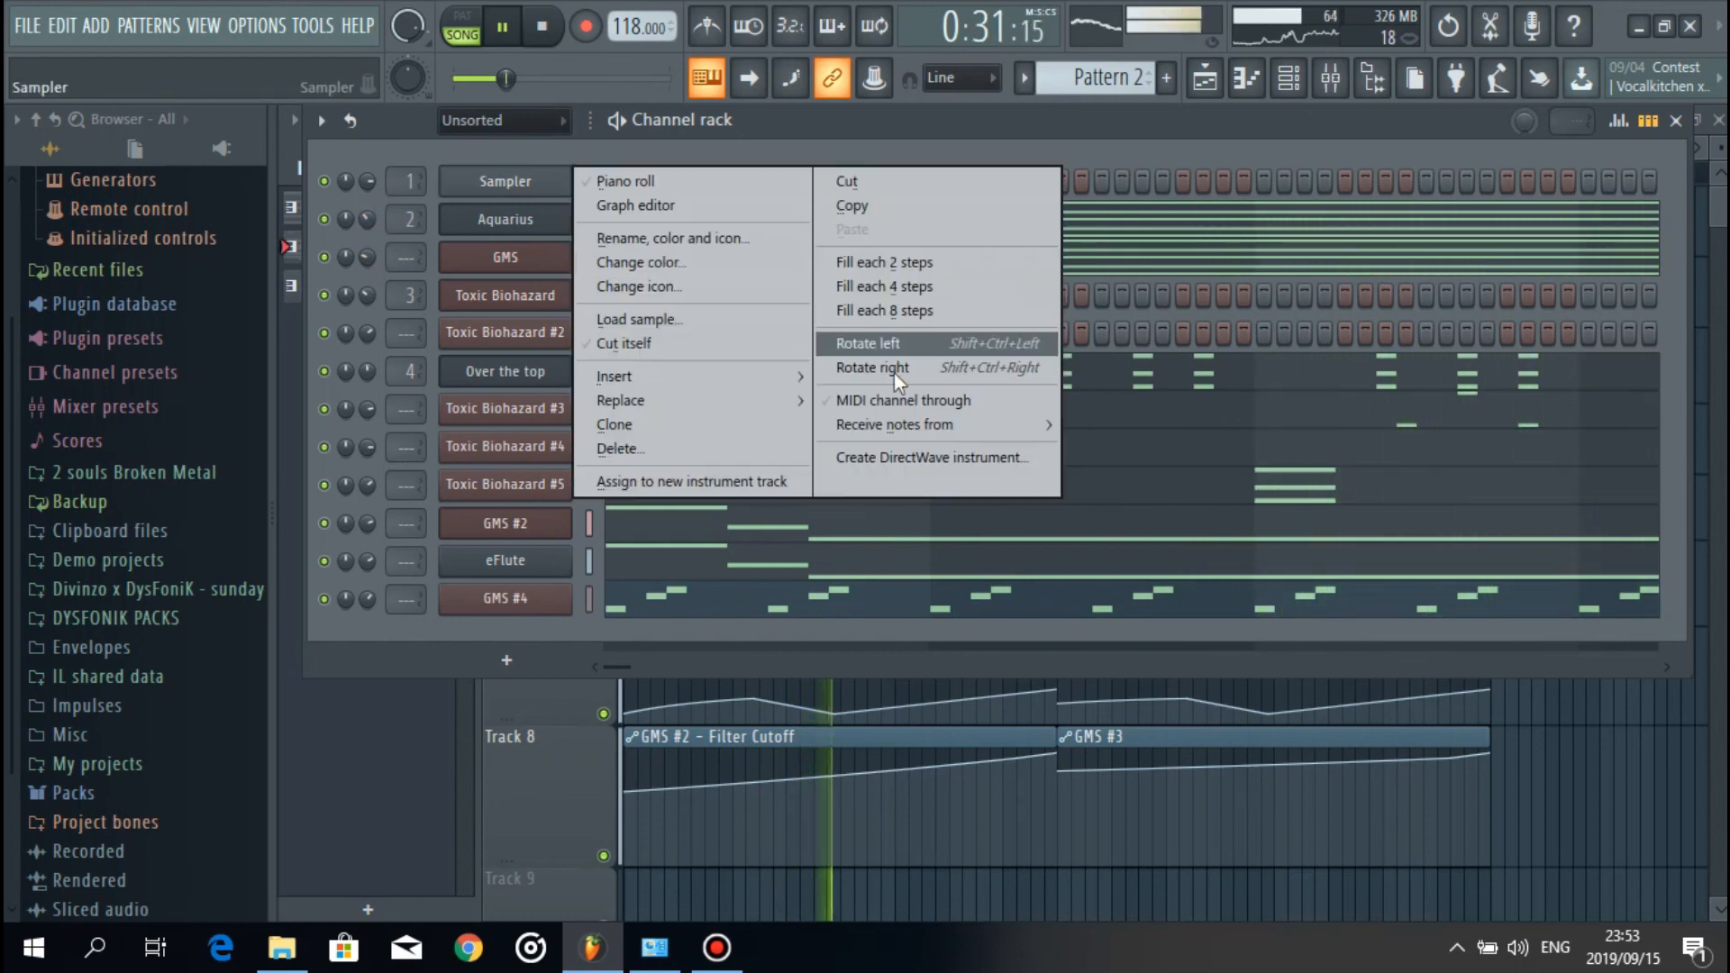
{"action": "left_click", "coordinate": [761, 441]}
{"action": "left_click", "coordinate": [1027, 554]}
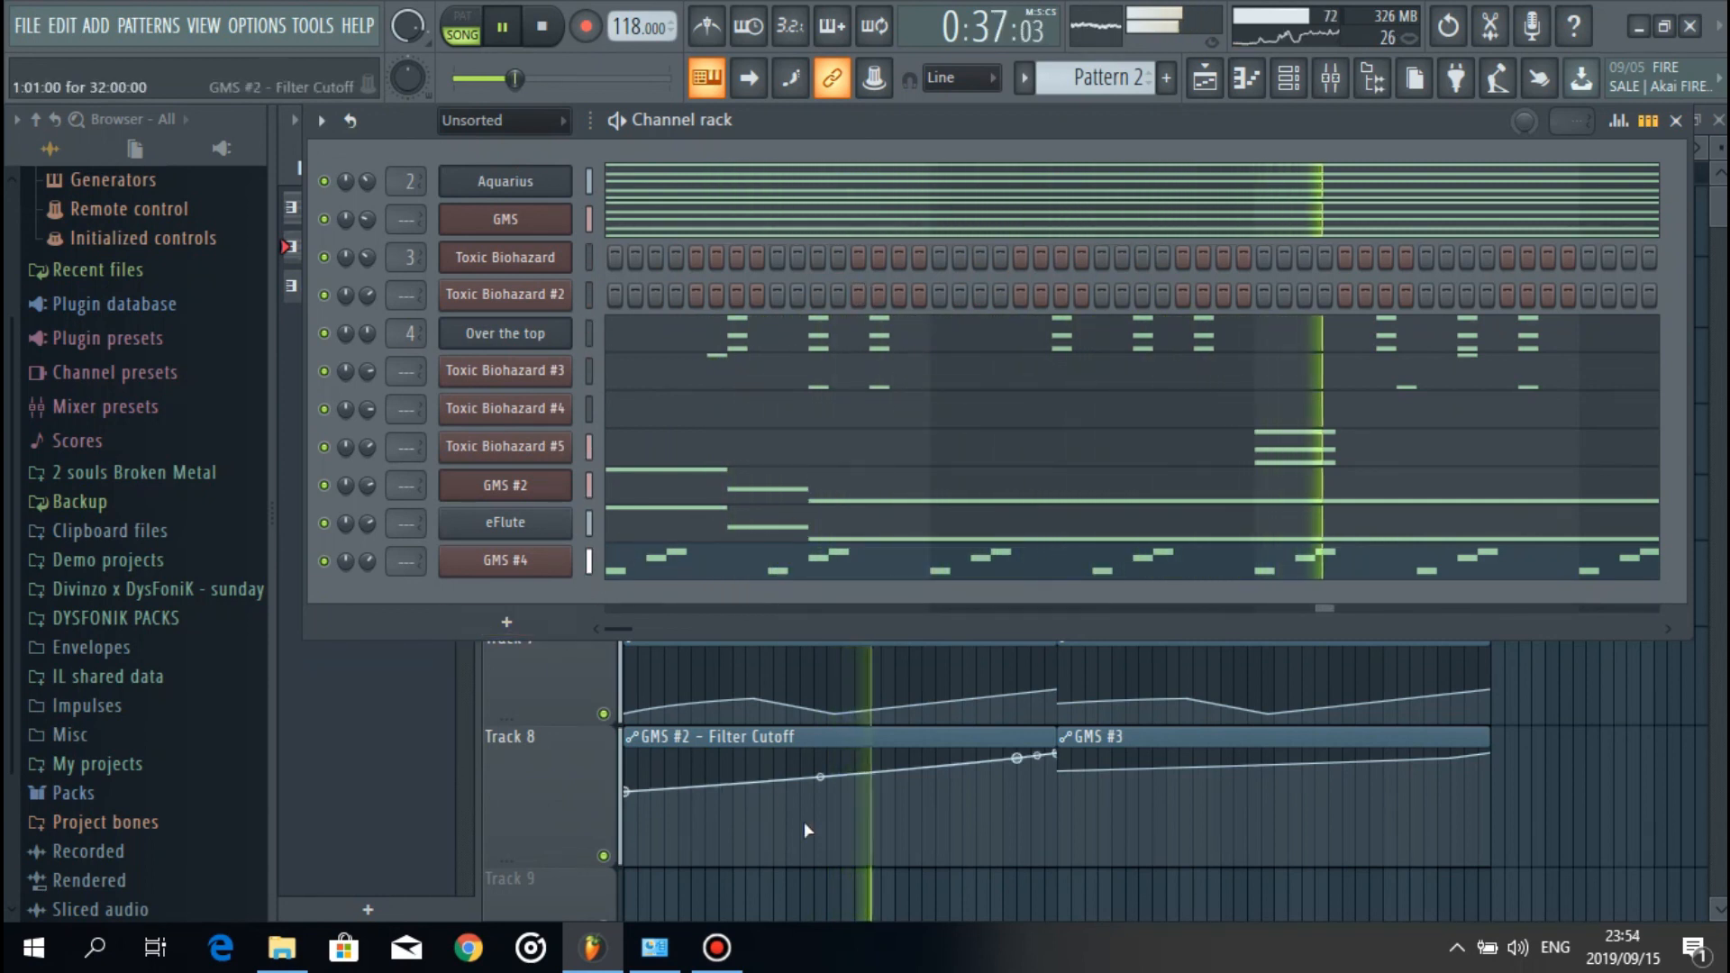
Step: Hide the channel rack and reduce the height of Track 8 in the playlist
{"action": "key", "text": "F6"}
{"action": "scroll", "coordinate": [811, 857], "scroll_direction": "down", "scroll_amount": 2}
{"action": "left_click_drag", "start_coordinate": [556, 714], "coordinate": [559, 675]}
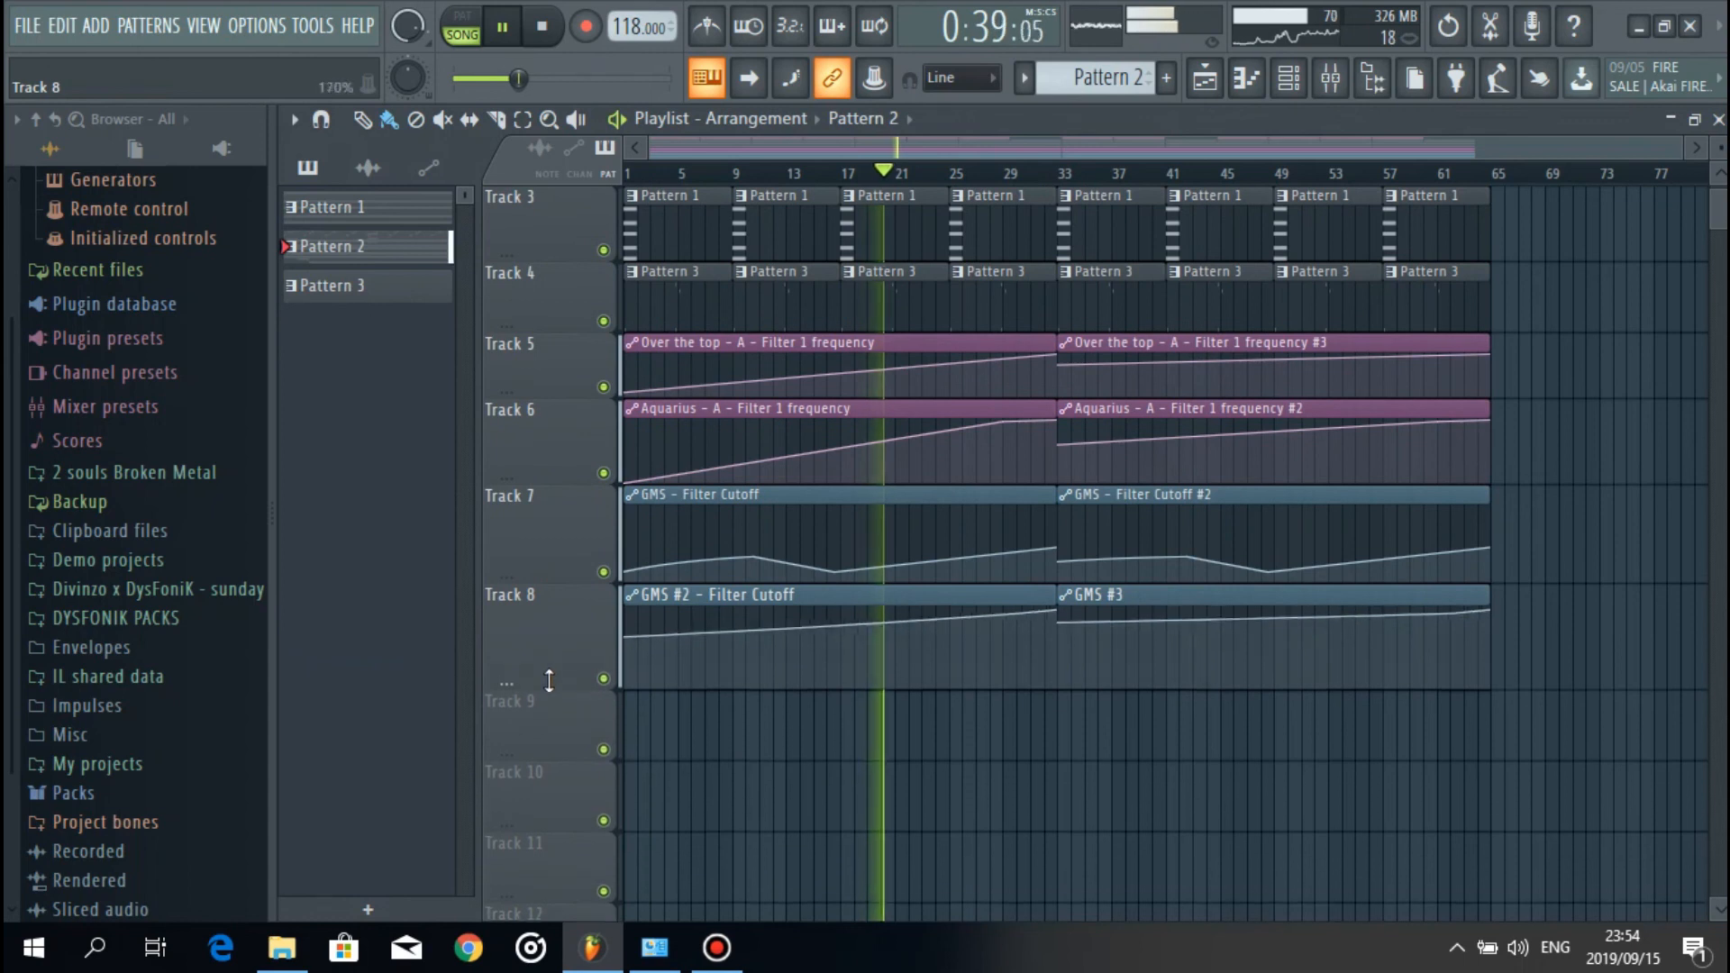
Step: Listen to the arrangement through the change into the second half at bar 33, and stop playback
{"action": "scroll", "coordinate": [865, 640], "scroll_direction": "up", "scroll_amount": 2}
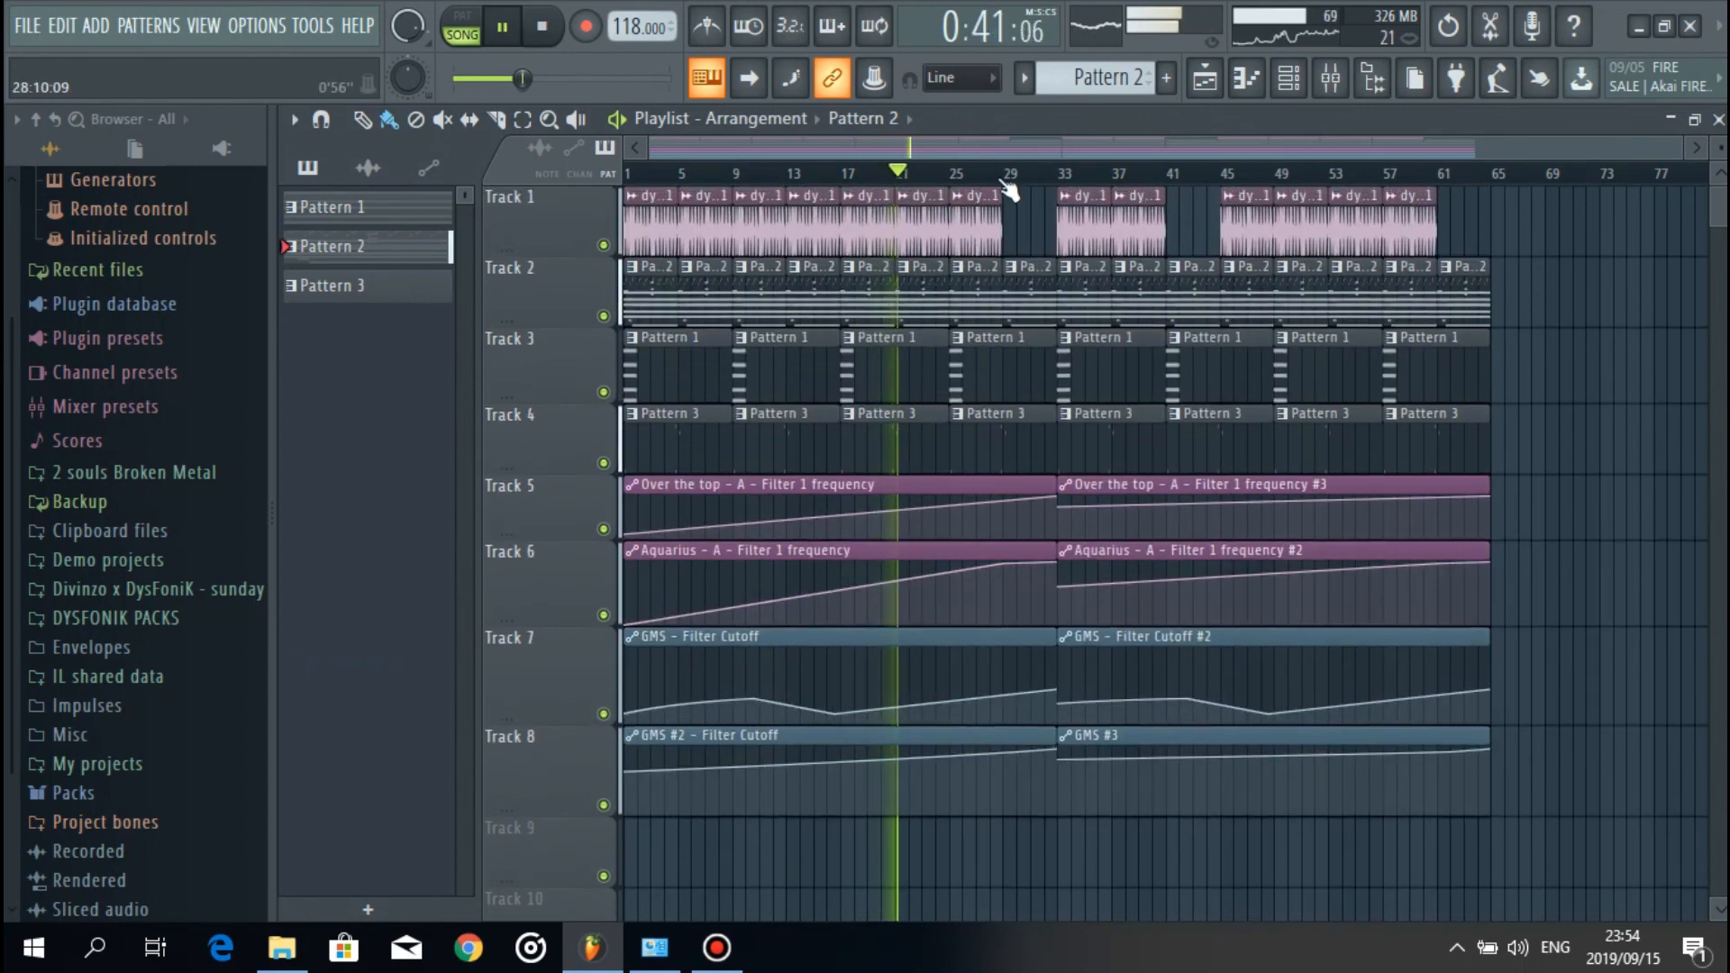
{"action": "scroll", "coordinate": [1009, 189], "scroll_direction": "up", "scroll_amount": 3}
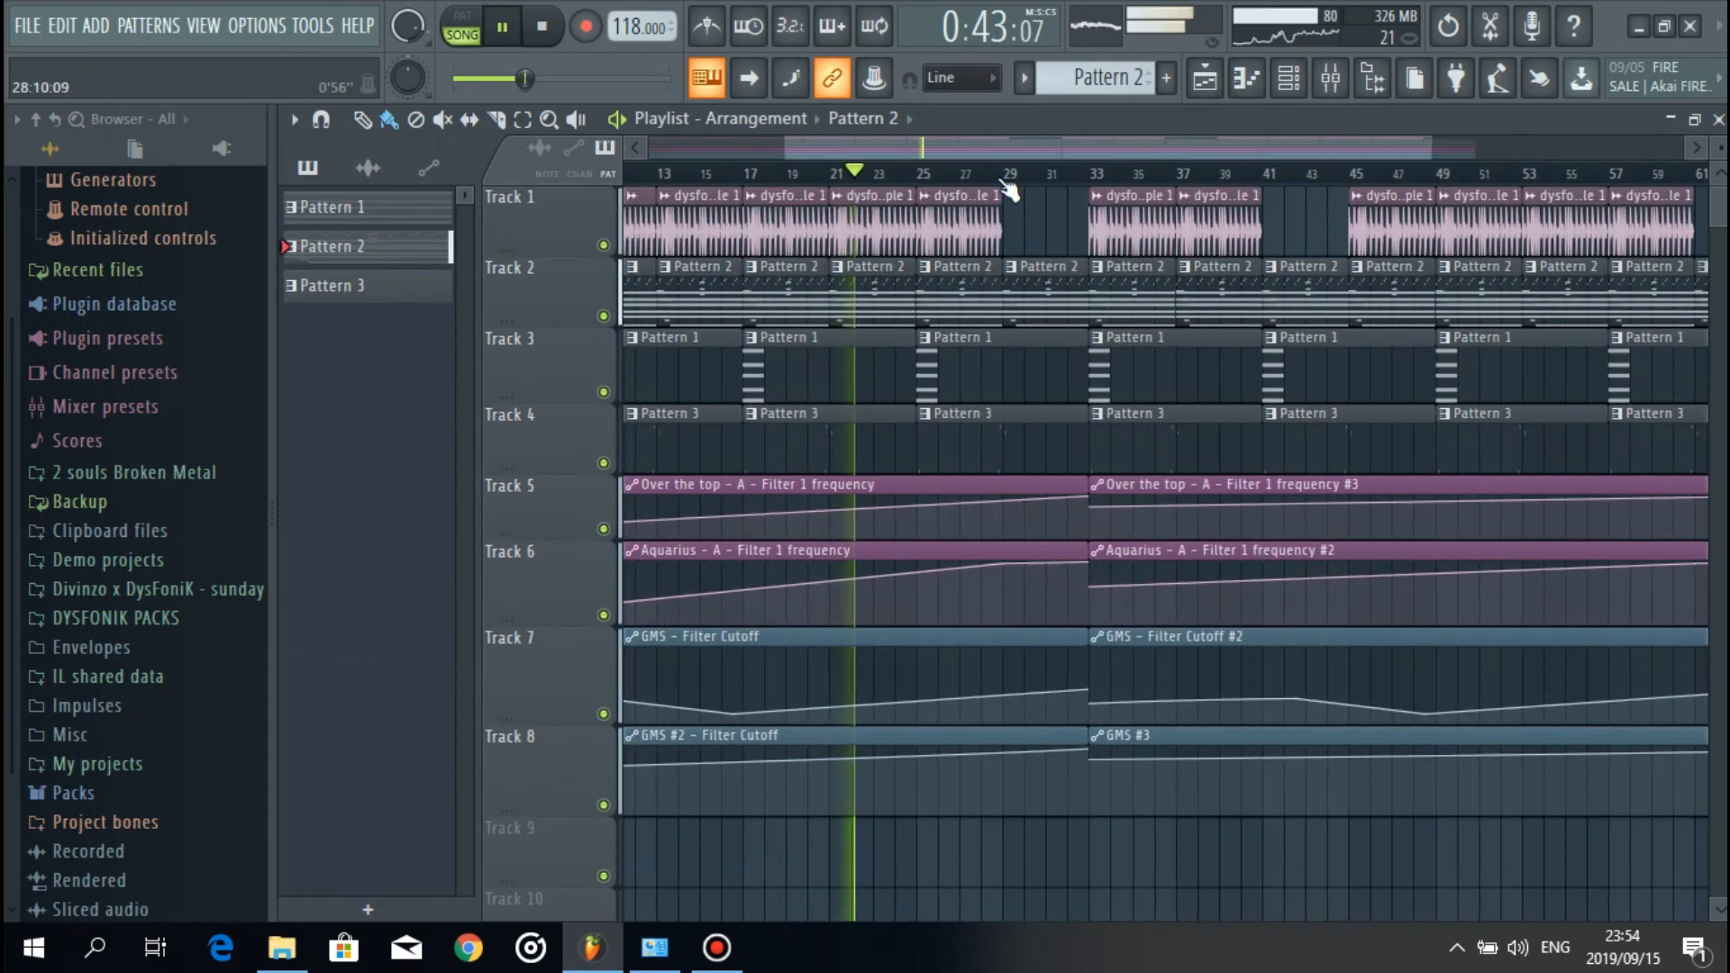
{"action": "scroll", "coordinate": [1009, 189], "scroll_direction": "up", "scroll_amount": 2}
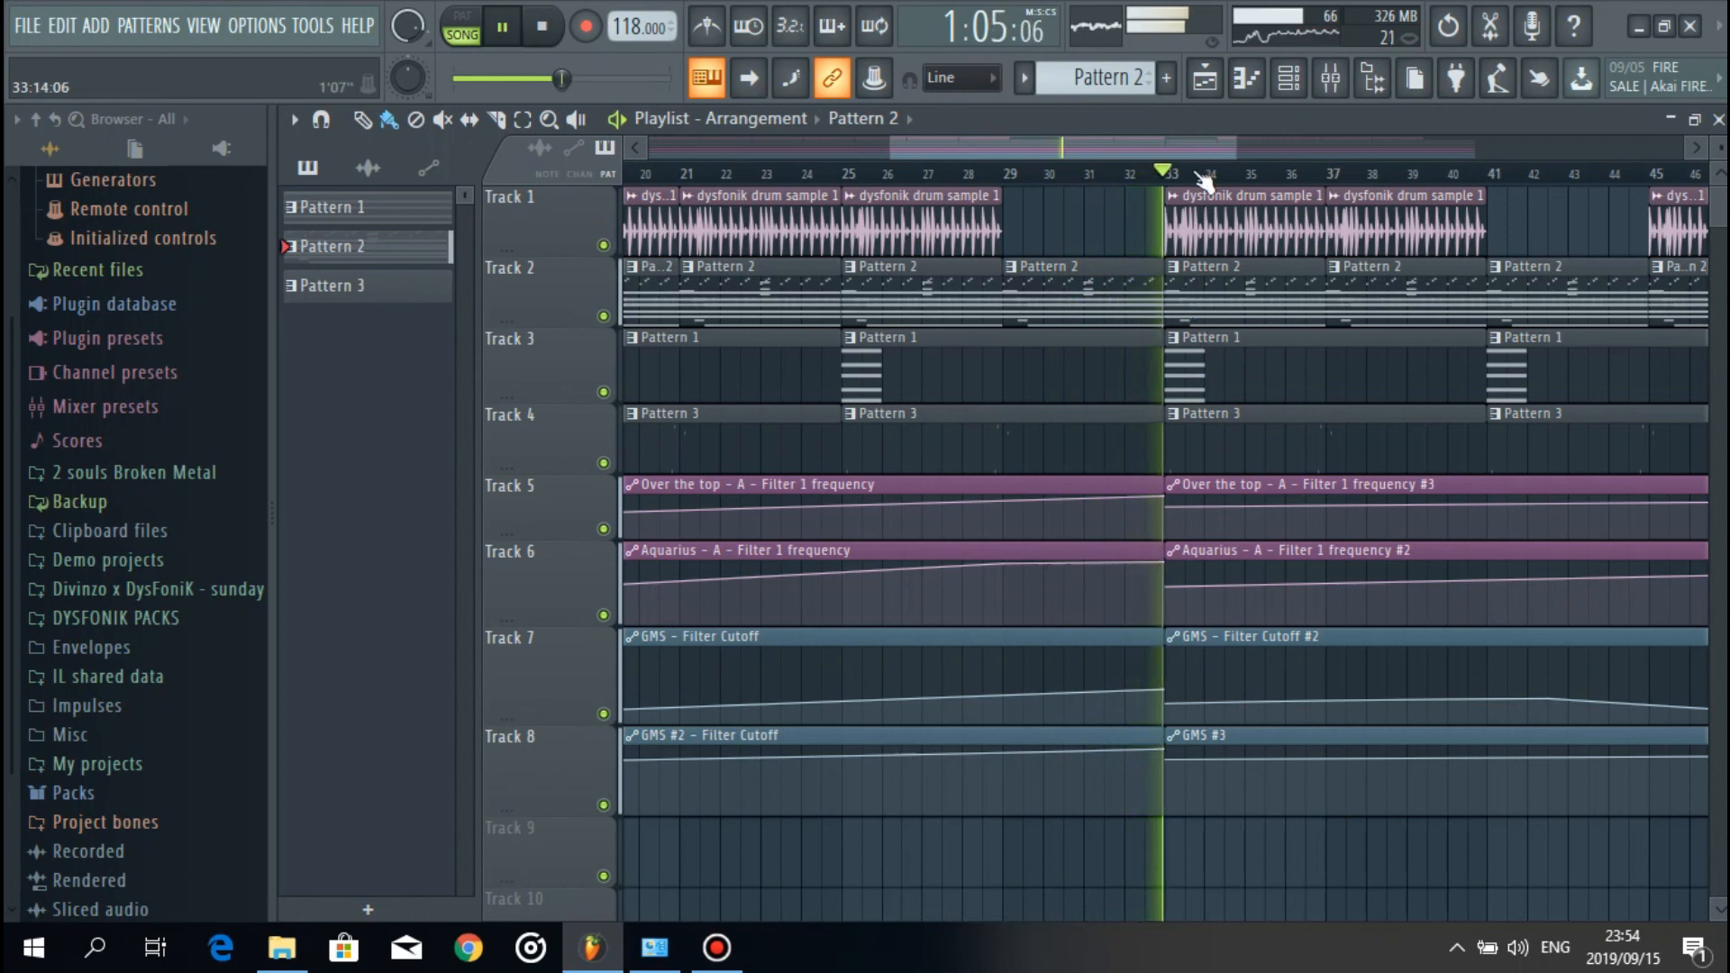
{"action": "scroll", "coordinate": [1207, 183], "scroll_direction": "down", "scroll_amount": 5}
{"action": "key", "text": "space"}
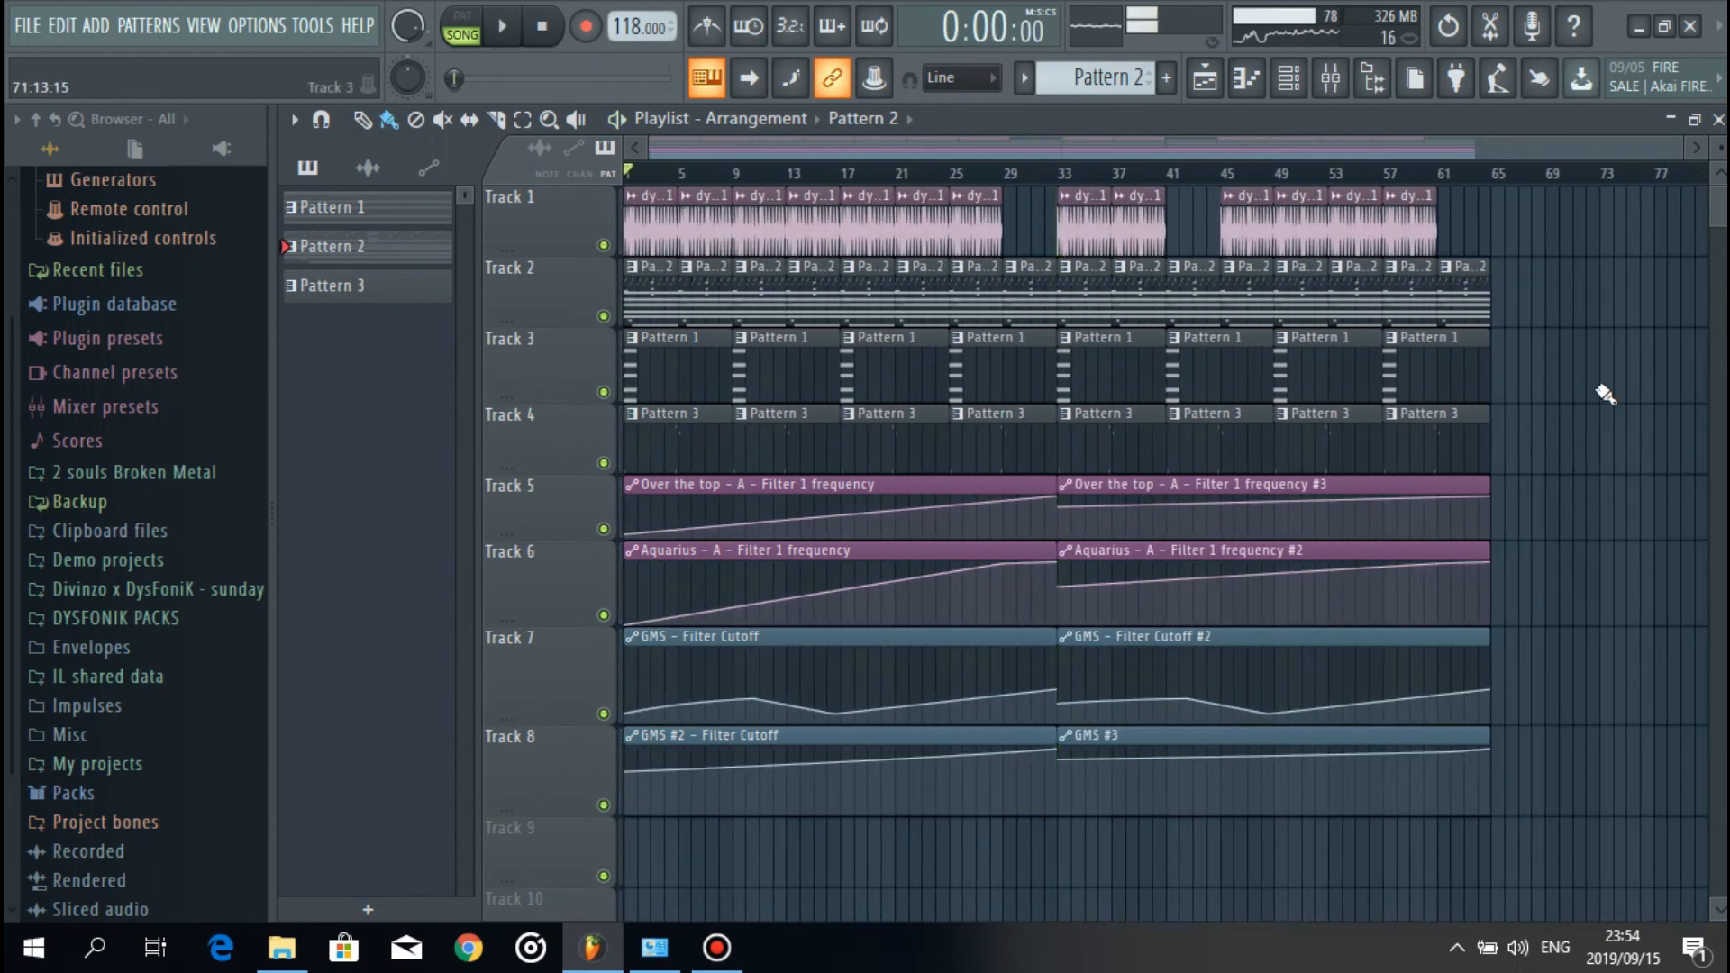